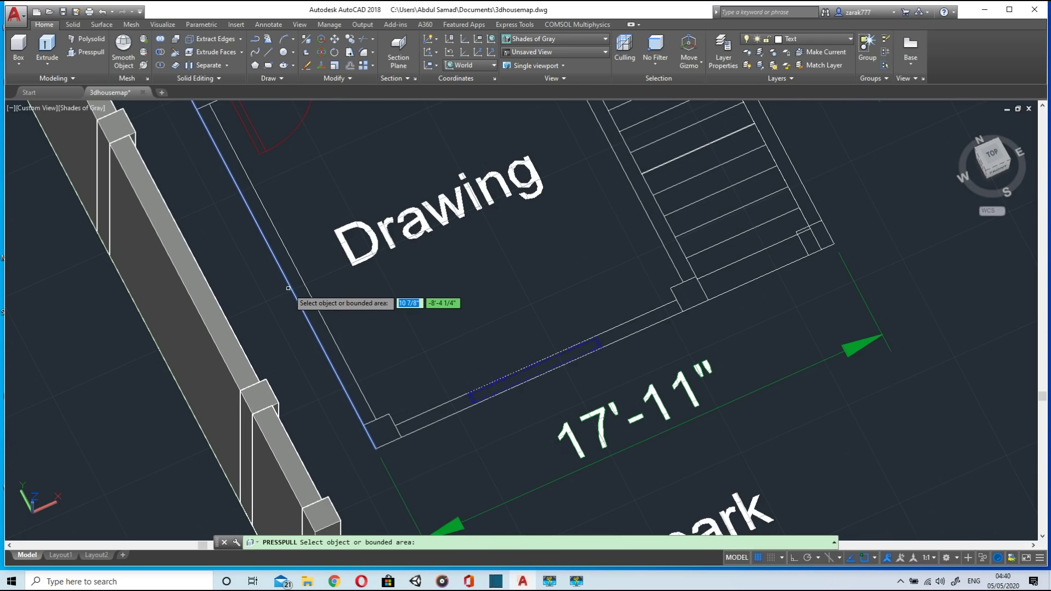
Step: Presspull the drawing room's outer side wall, facing the boundary wall, to a height of 11'
key("Return")
scroll(288, 287, "down", 3)
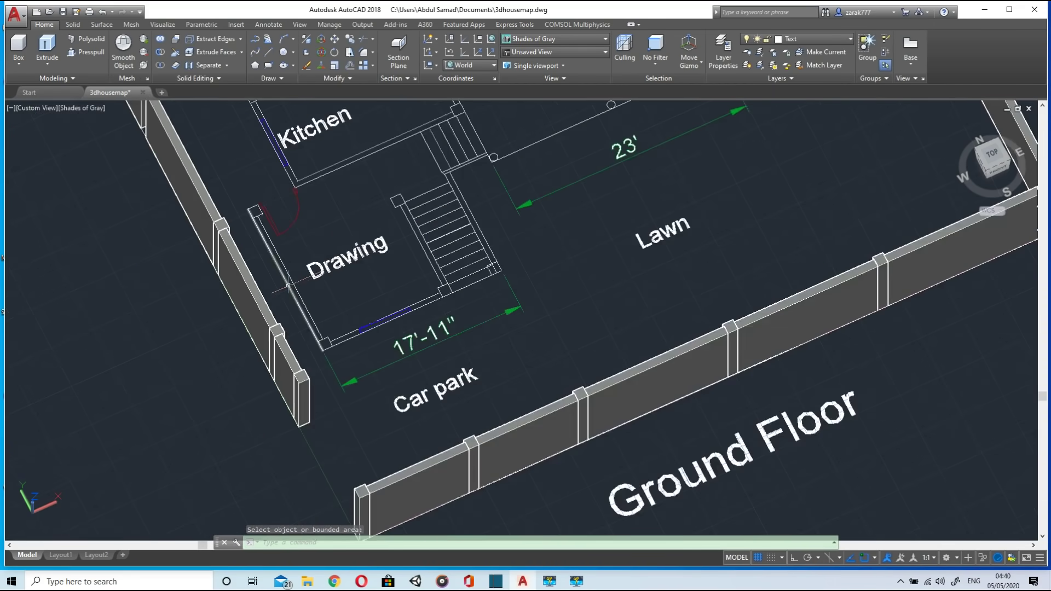
left_click(86, 59)
scroll(290, 290, "up", 5)
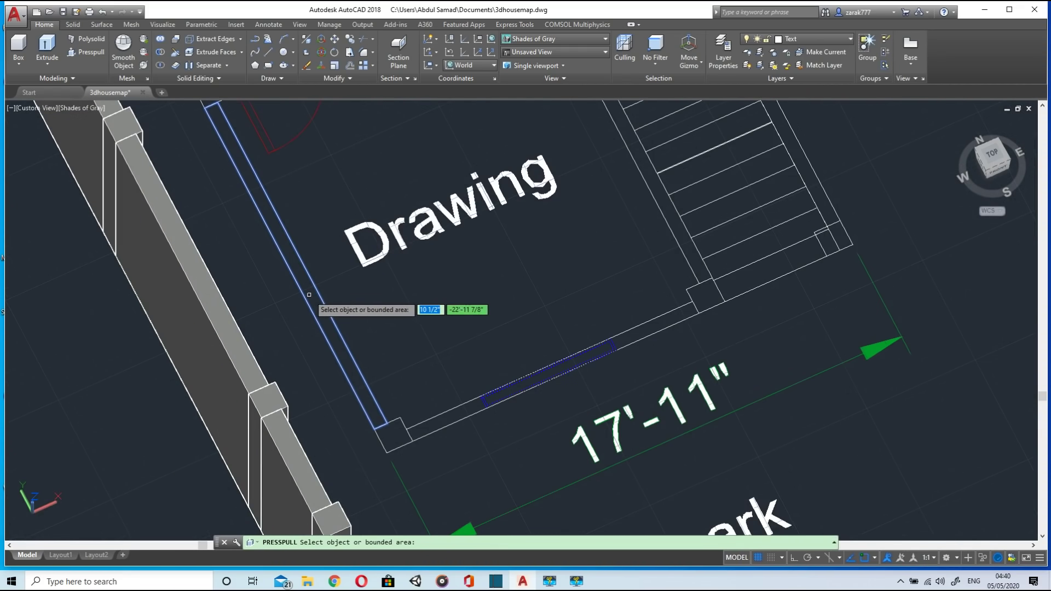
left_click(308, 296)
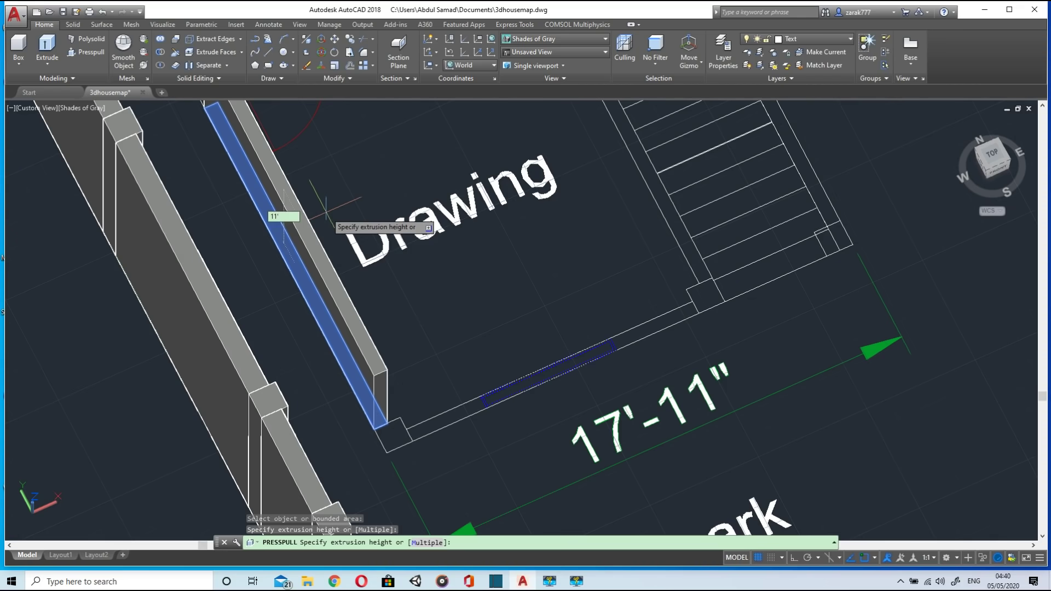
key("Return")
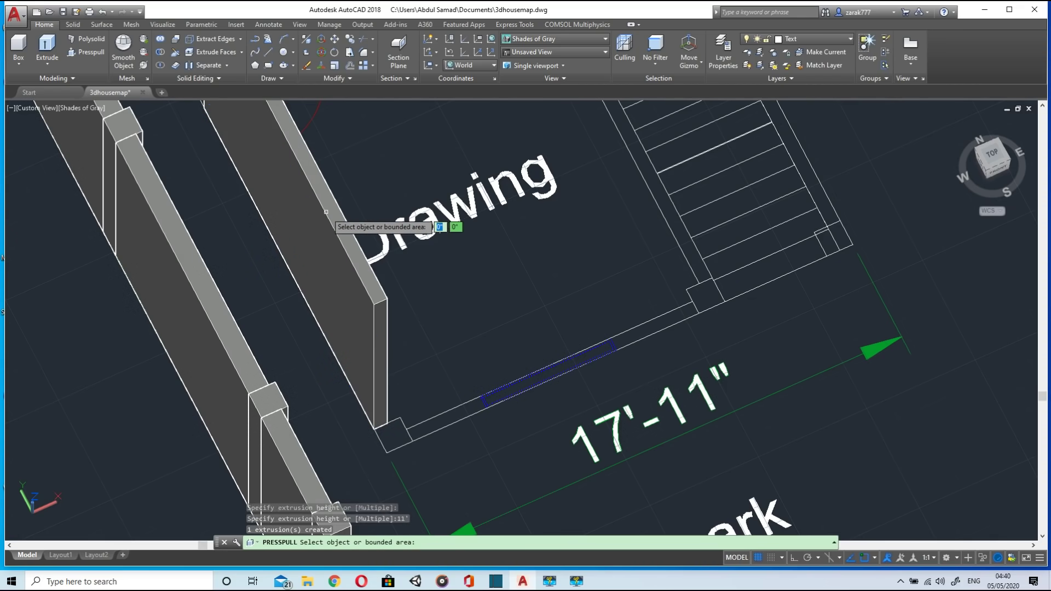
Step: Presspull the drawing room's two front corner columns and the wall segments on both sides of the front window to the same 11' height
scroll(424, 235, "down", 4)
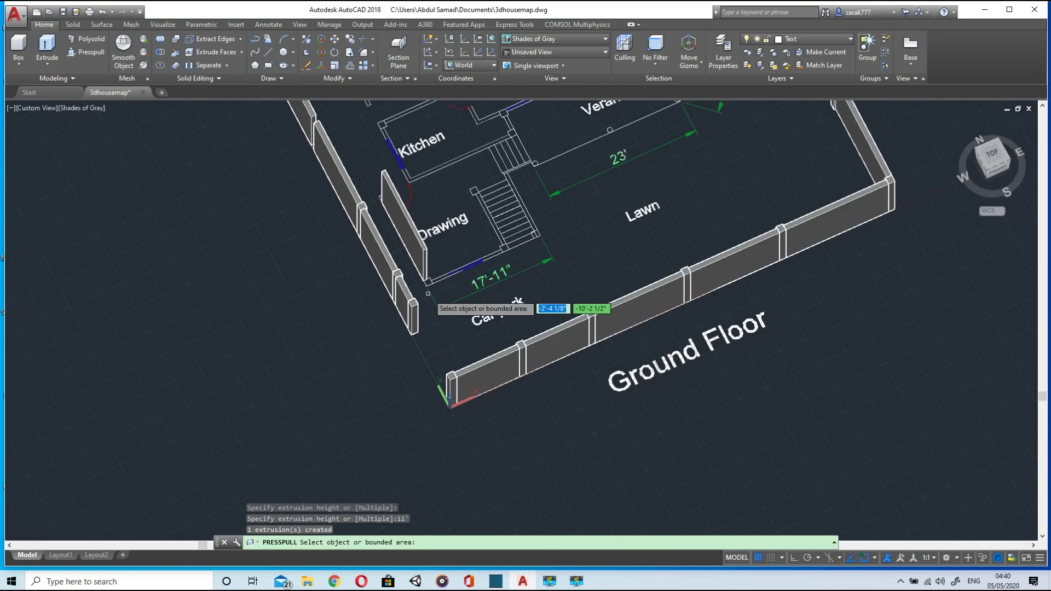
scroll(427, 301, "up", 4)
left_click(423, 261)
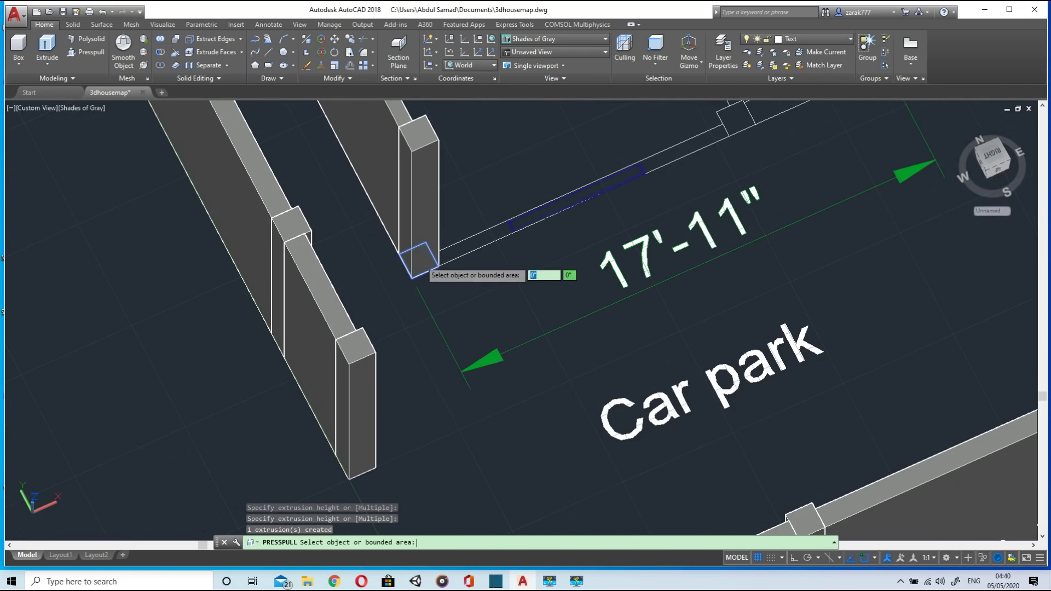
left_click(487, 243)
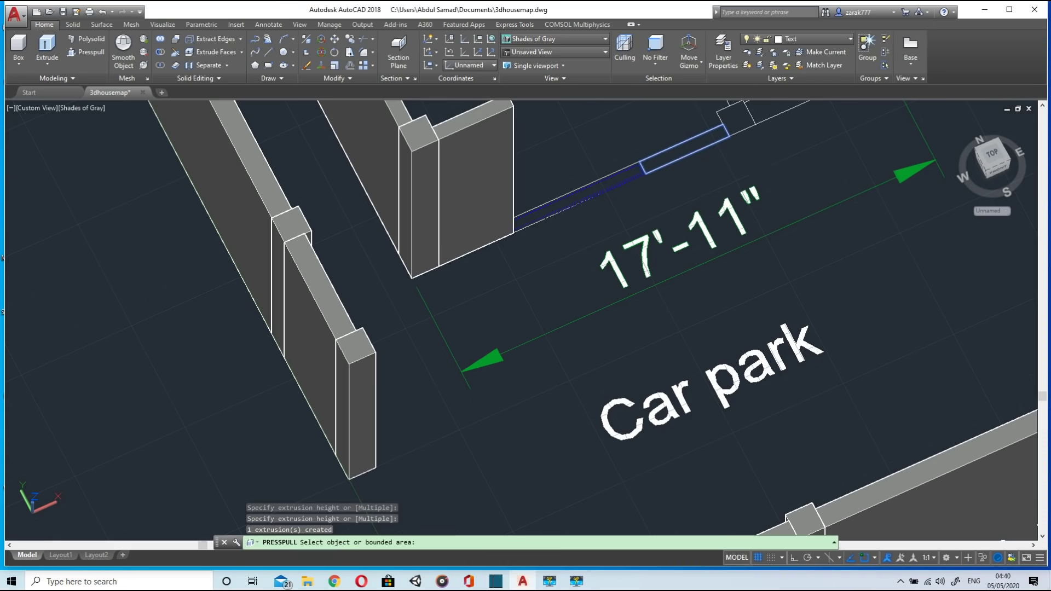
scroll(723, 161, "down", 4)
mouse_move(781, 155)
middle_mouse_down()
mouse_move(645, 277)
mouse_move(497, 280)
middle_mouse_up()
scroll(460, 285, "up", 4)
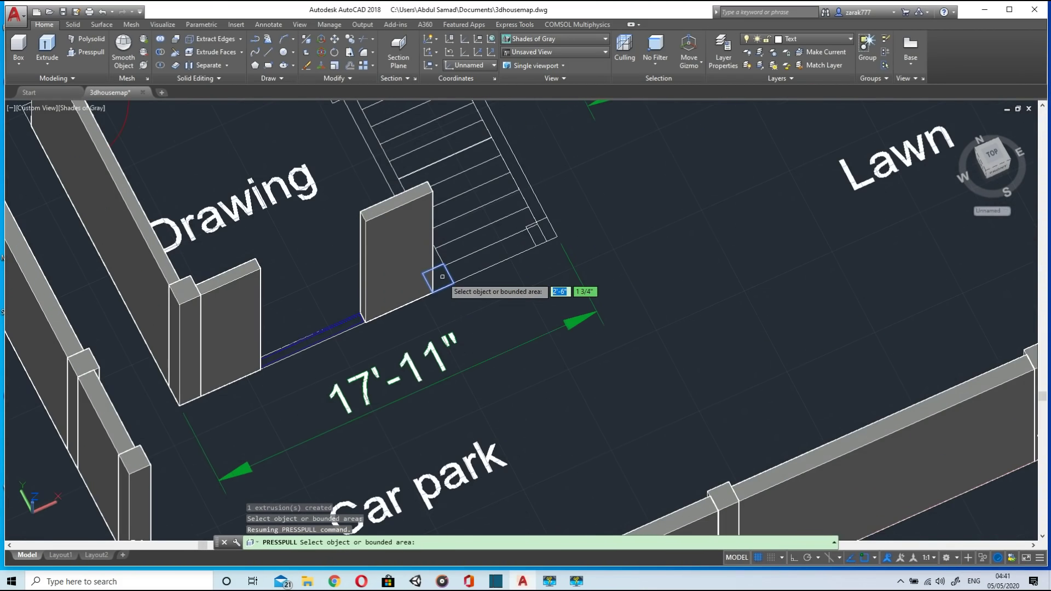
left_click(442, 276)
key("Return")
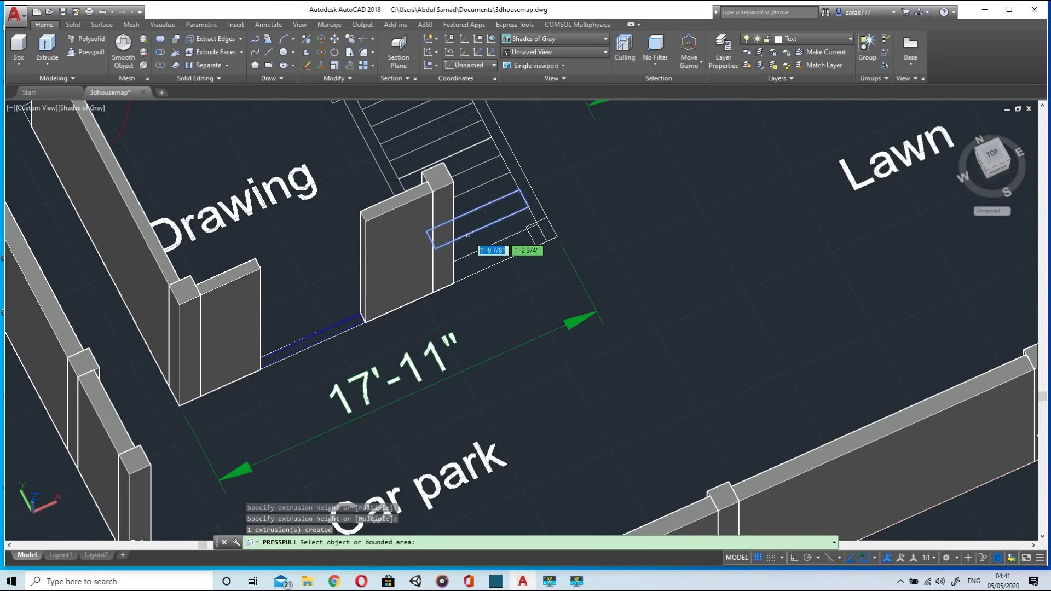
Step: Presspull the wall between the drawing room and the stairs, plus the column at its far end, to the same 11' height
scroll(468, 236, "down", 3)
middle_click_drag(471, 241, 518, 294)
scroll(480, 234, "up", 6)
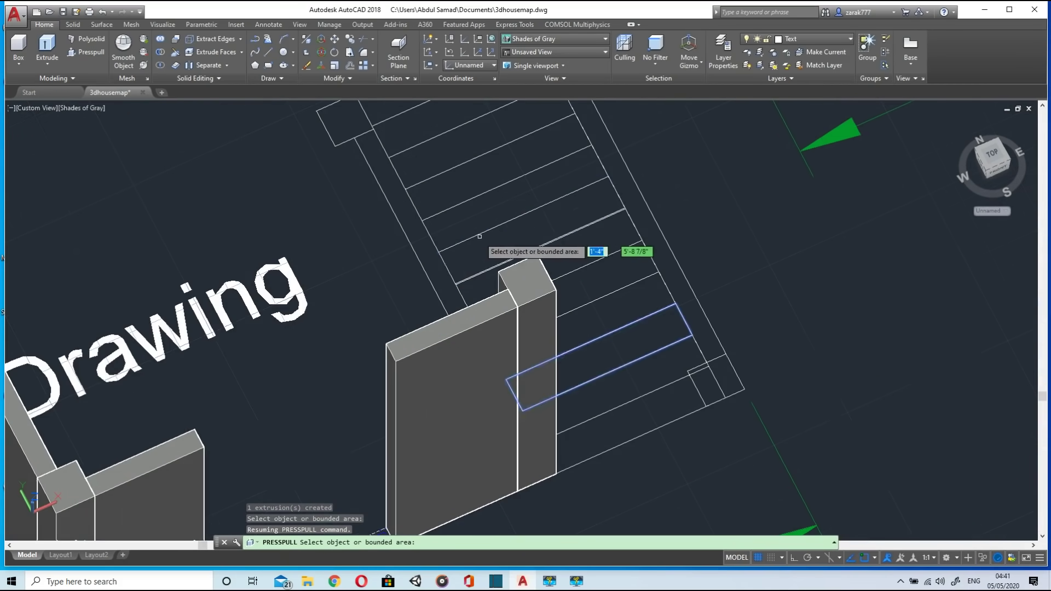
left_click(435, 251)
left_click(399, 198)
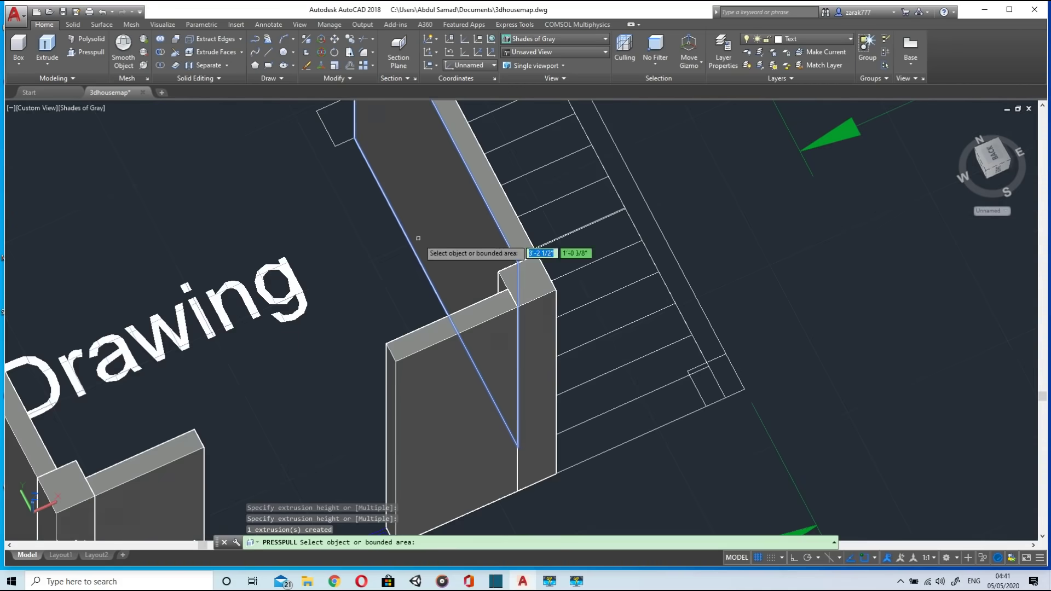
middle_click_drag(418, 238, 580, 402)
left_click(487, 285)
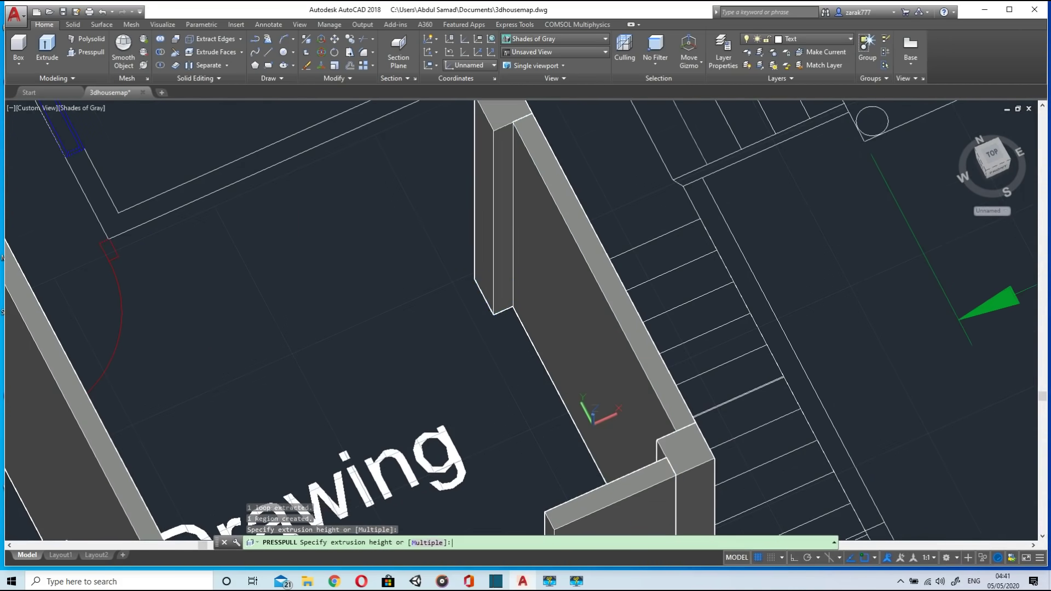
left_click(490, 279)
Step: Presspull the column between the kitchen and veranda and the adjoining L-shaped kitchen wall to the same 11' height
scroll(490, 279, "down", 8)
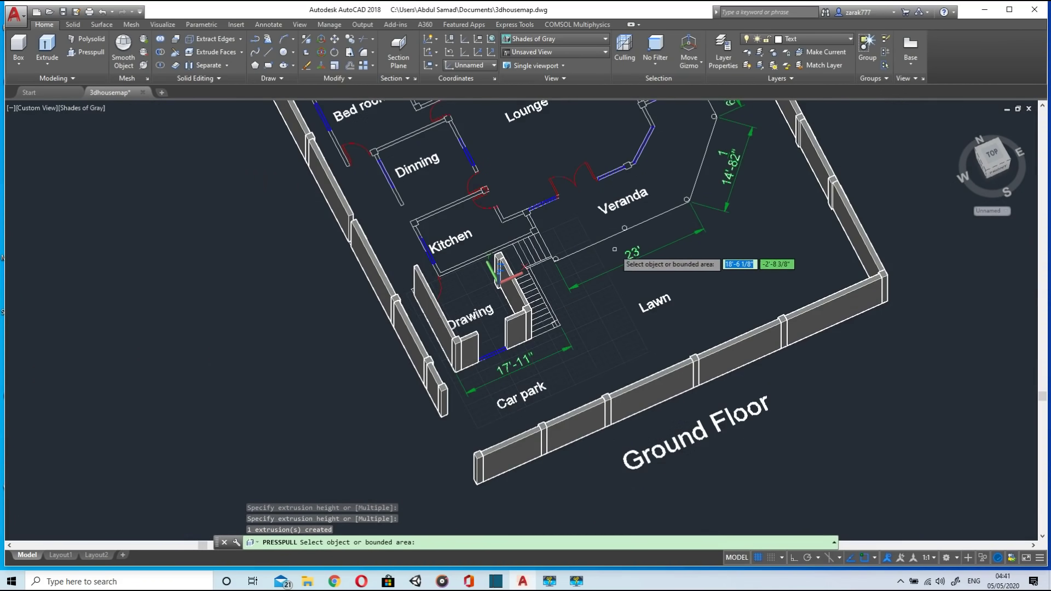
scroll(548, 232, "up", 6)
middle_click_drag(497, 162, 546, 400)
left_click(510, 402)
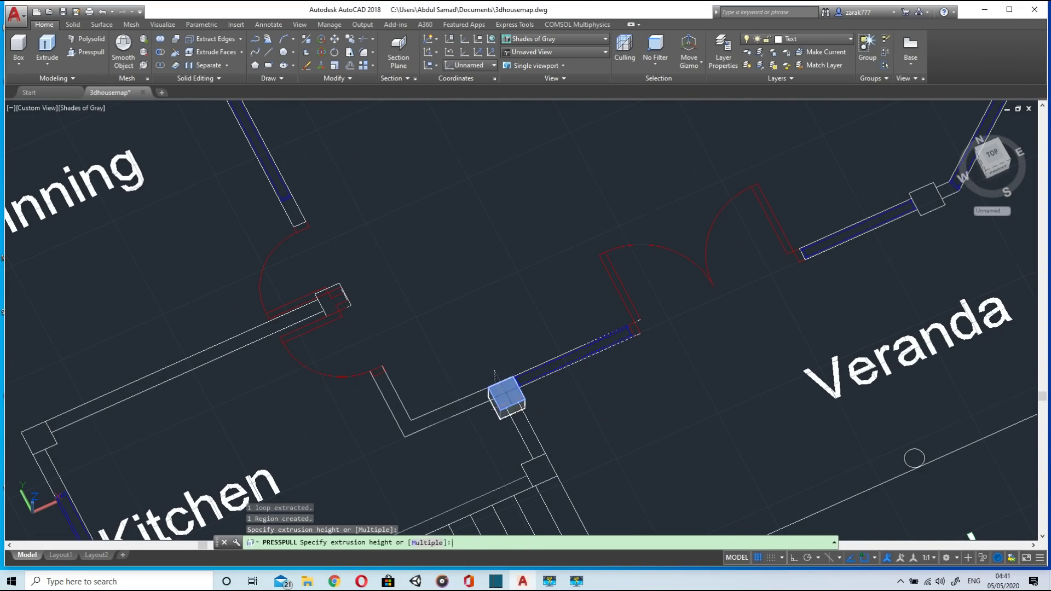
key("Return")
left_click(471, 401)
key("Return")
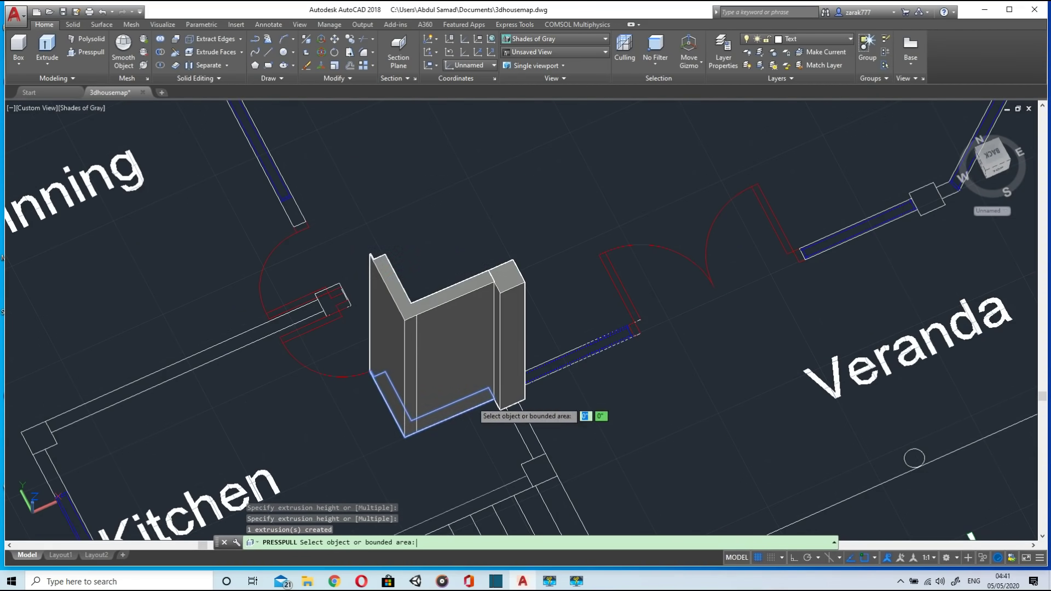
scroll(324, 302, "down", 2)
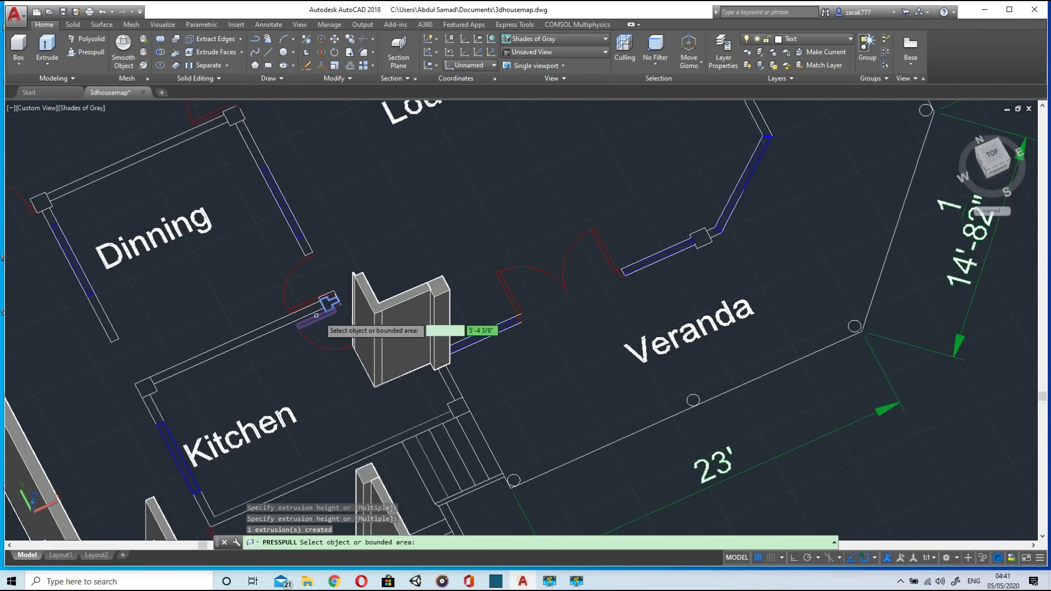
scroll(330, 299, "up", 5)
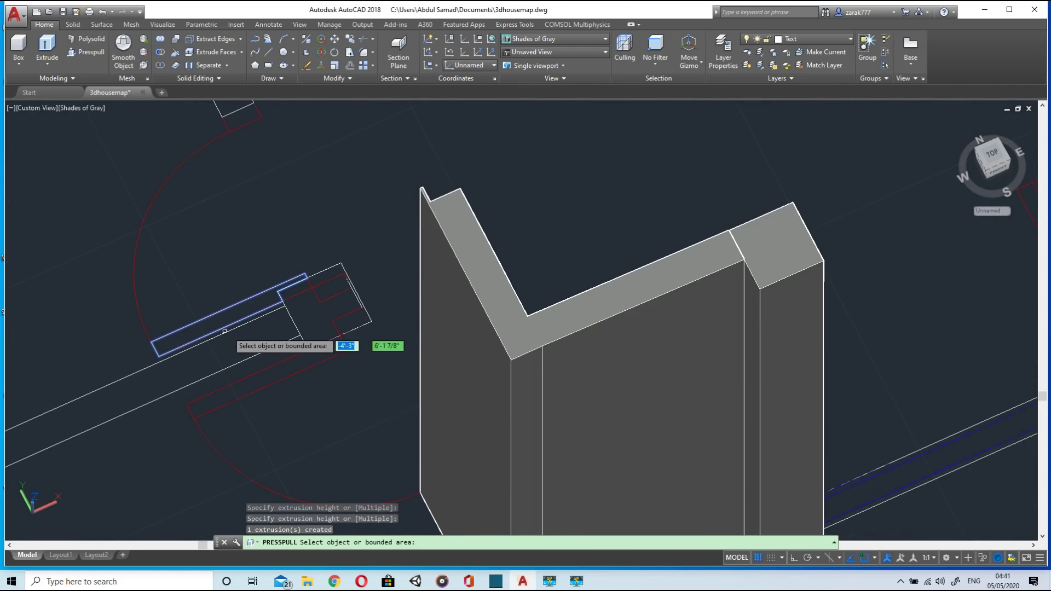
key("Return")
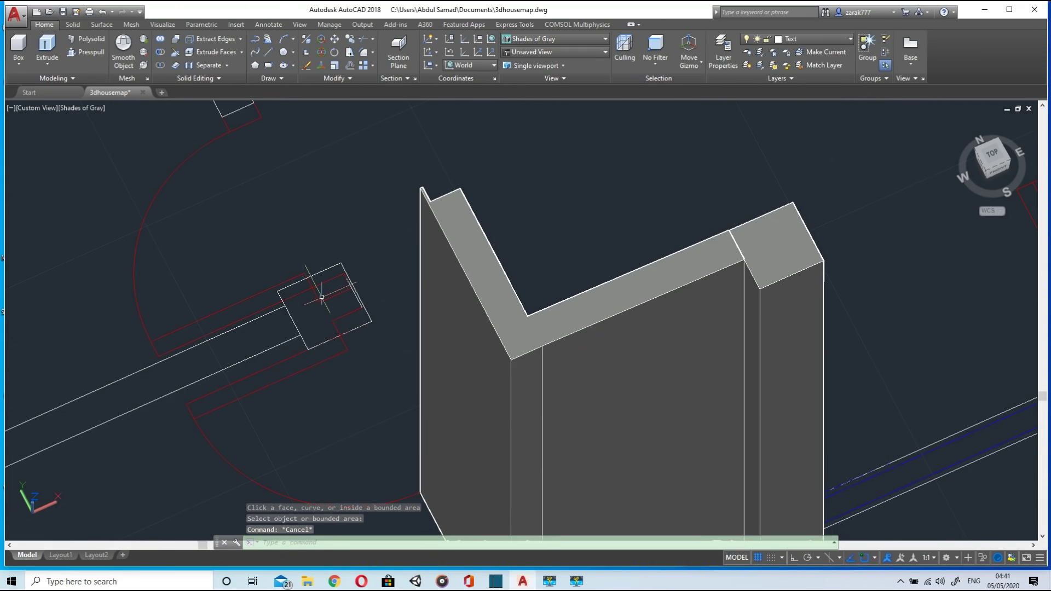
Step: Presspull the L-shaped wall separating the kitchen from the drawing room to the same 11' height
left_click(103, 54)
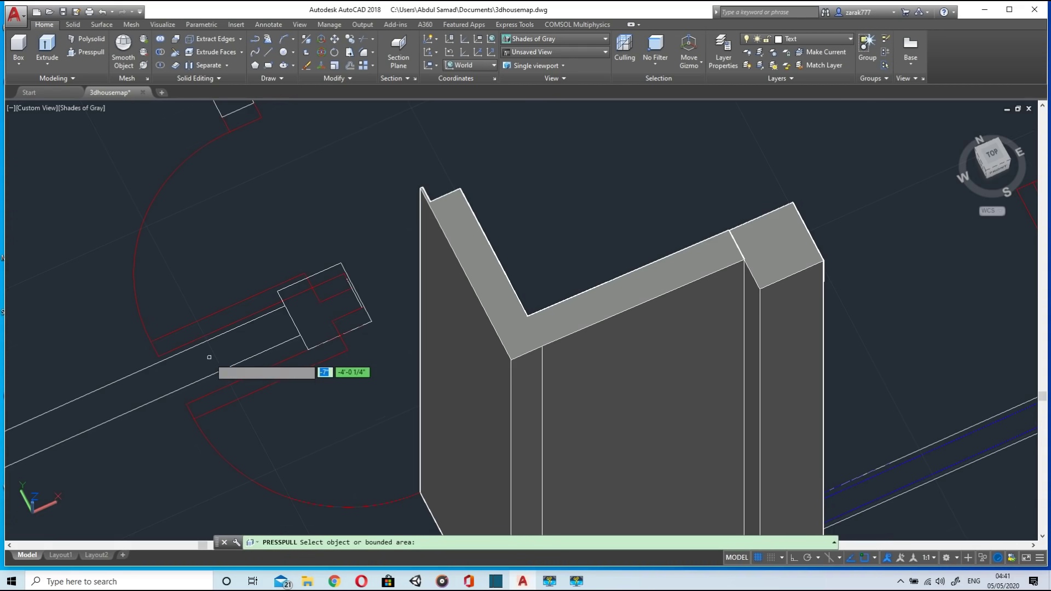
scroll(209, 357, "down", 5)
scroll(309, 324, "up", 5)
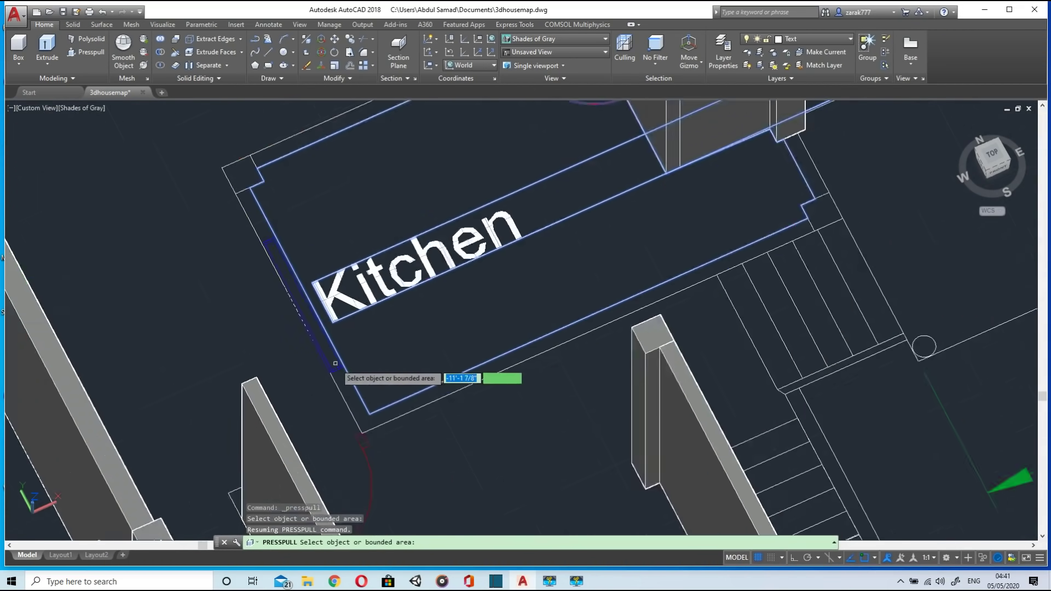
scroll(335, 363, "up", 2)
left_click(405, 444)
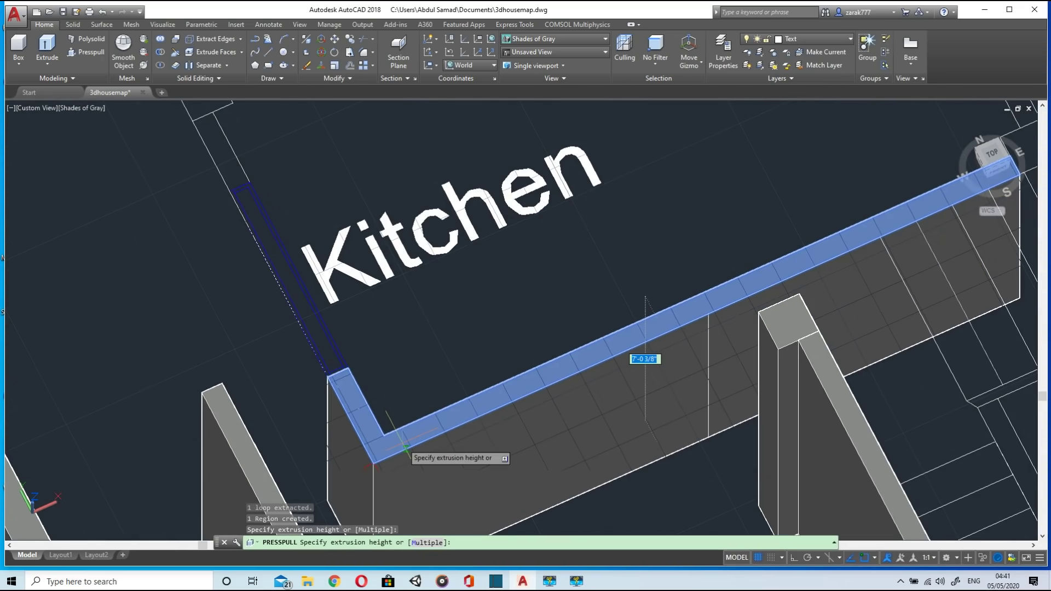
left_click(646, 359)
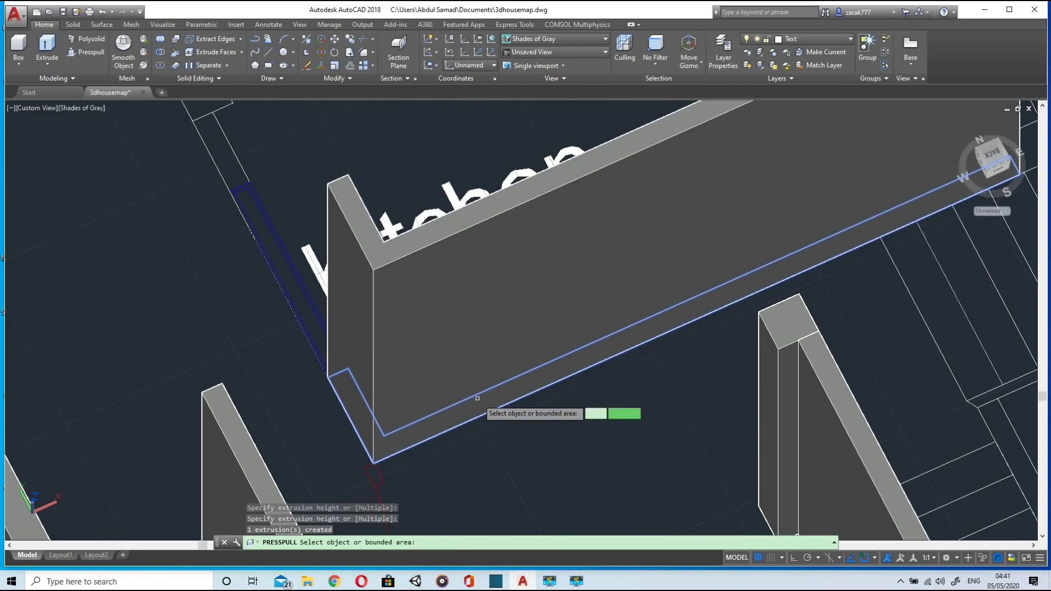
Step: Presspull the long wall between the kitchen and dining room to the same 11' height
scroll(482, 329, "down", 4)
scroll(466, 315, "up", 3)
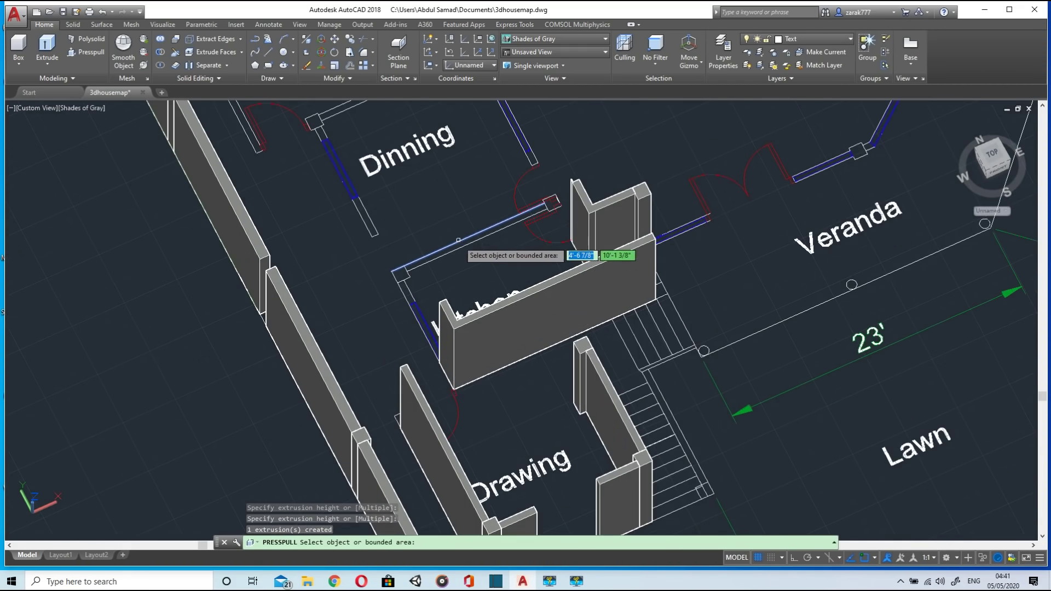
left_click(461, 244)
key("Return")
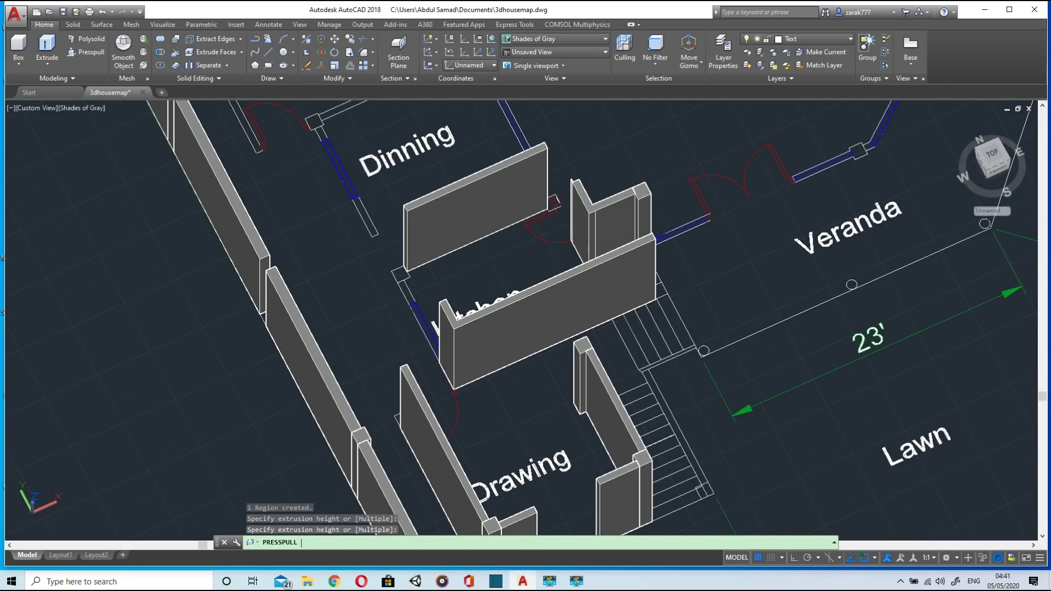
Step: Presspull the kitchen's outer corner column and the short wall segment between it and the kitchen window to the same 11' height
left_click(398, 272)
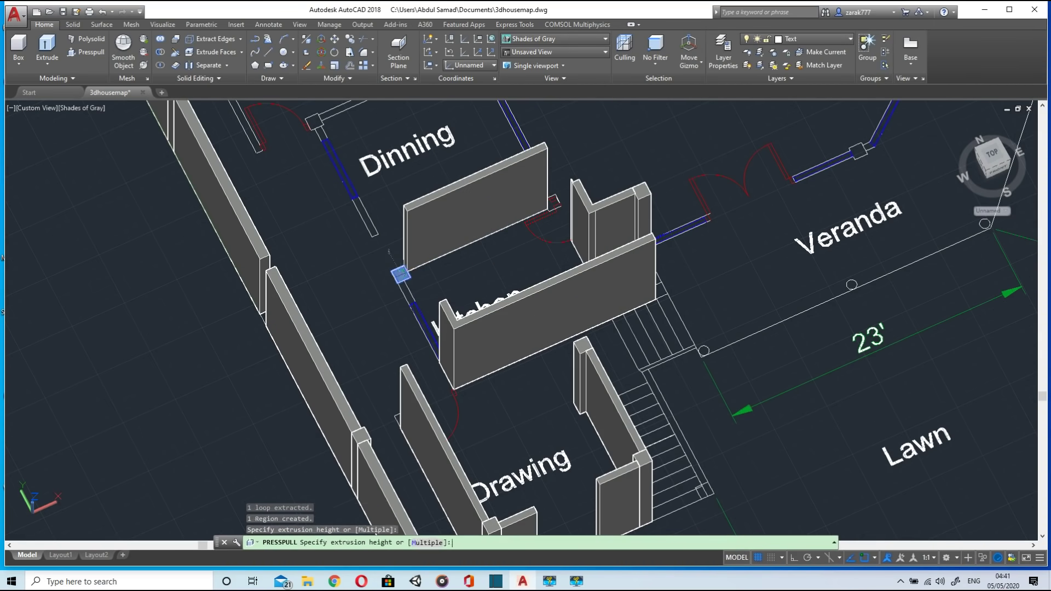
key("Return")
left_click(409, 291)
key("Return")
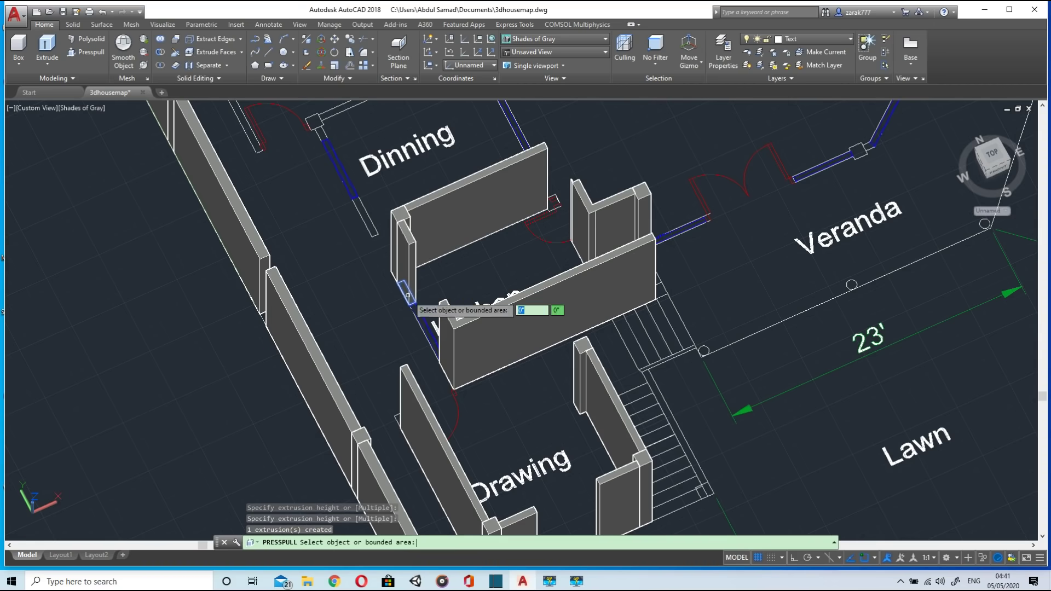
Step: Presspull the dining room's outer wall segments on both sides of its window and the corner column to the same 11' height
mouse_move(440, 358)
middle_mouse_down()
mouse_move(531, 390)
mouse_move(558, 478)
middle_mouse_up()
left_click(487, 344)
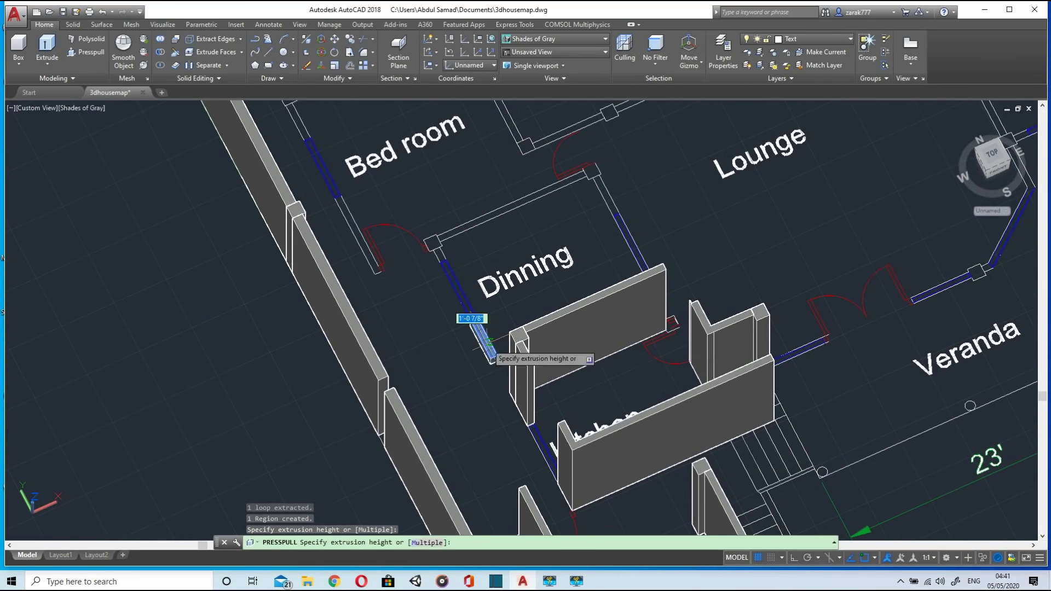
key("Return")
left_click(434, 242)
key("Return")
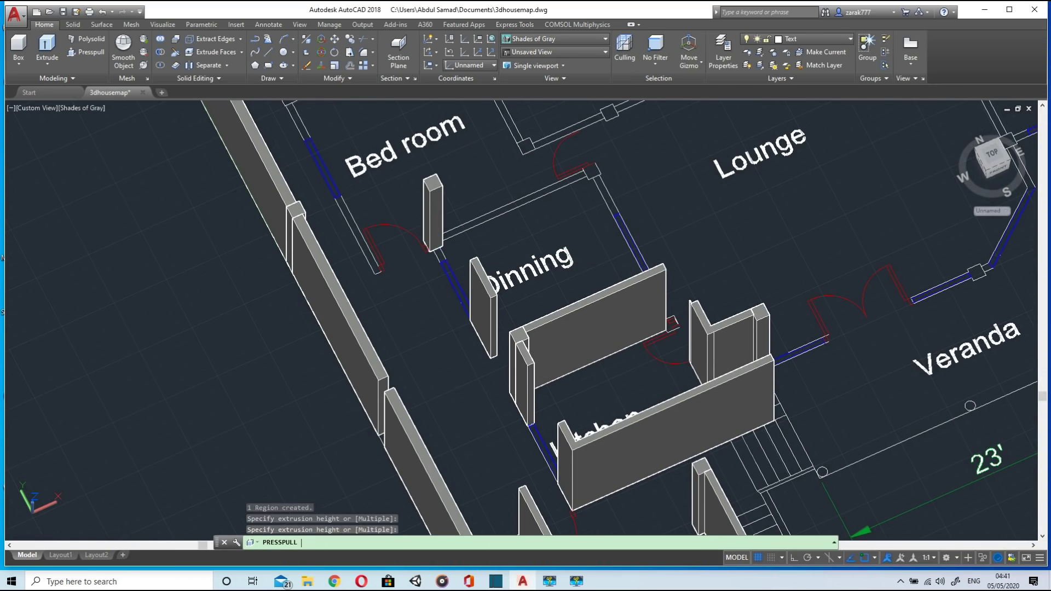
left_click(440, 255)
key("Return")
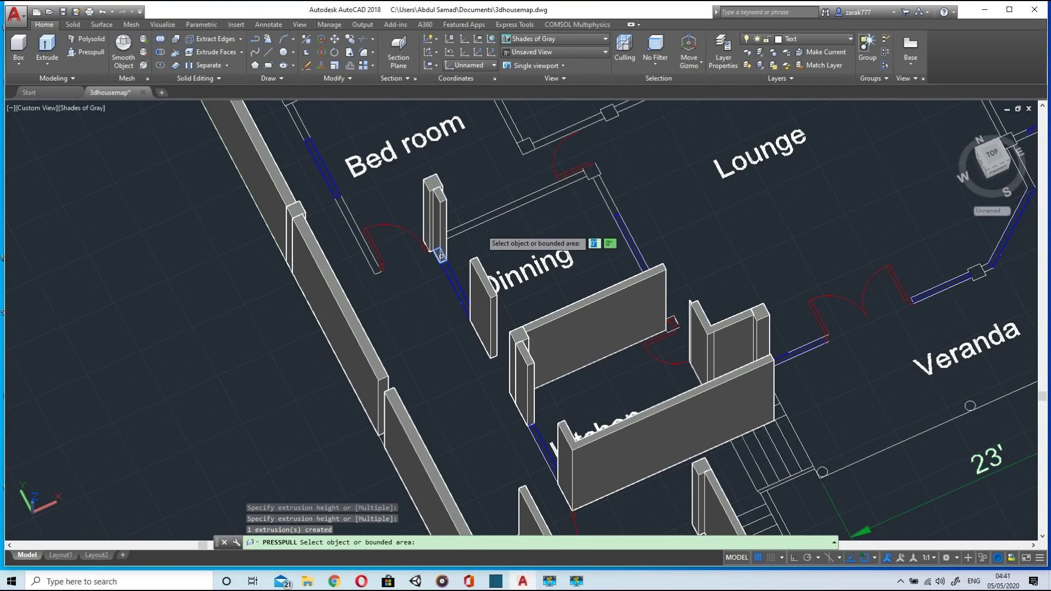
Step: Presspull the dining room's bedroom-side wall, its lounge-side corner column and the adjoining short window-side segment to the same 11' height
left_click(471, 225)
key("Return")
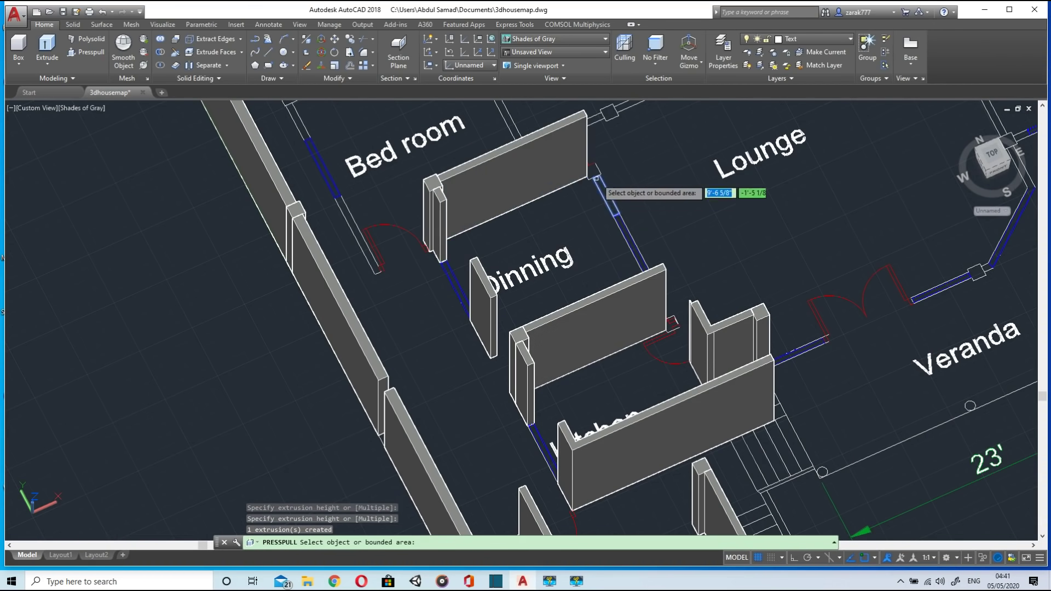
left_click(591, 171)
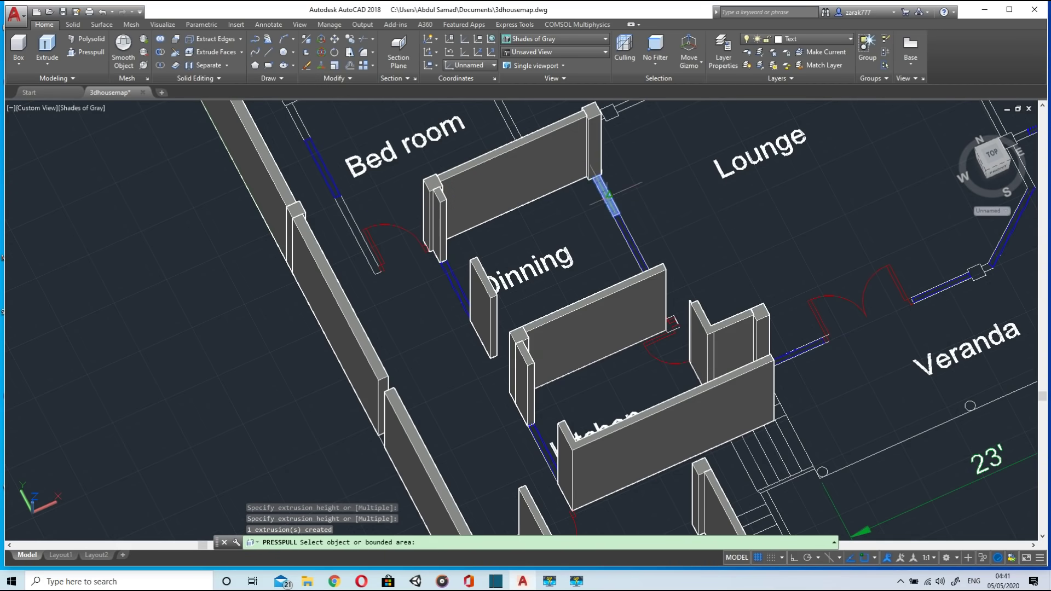
Step: Presspull the two square columns along the lounge's angled veranda wall to the same 11' height
scroll(660, 313, "down", 3)
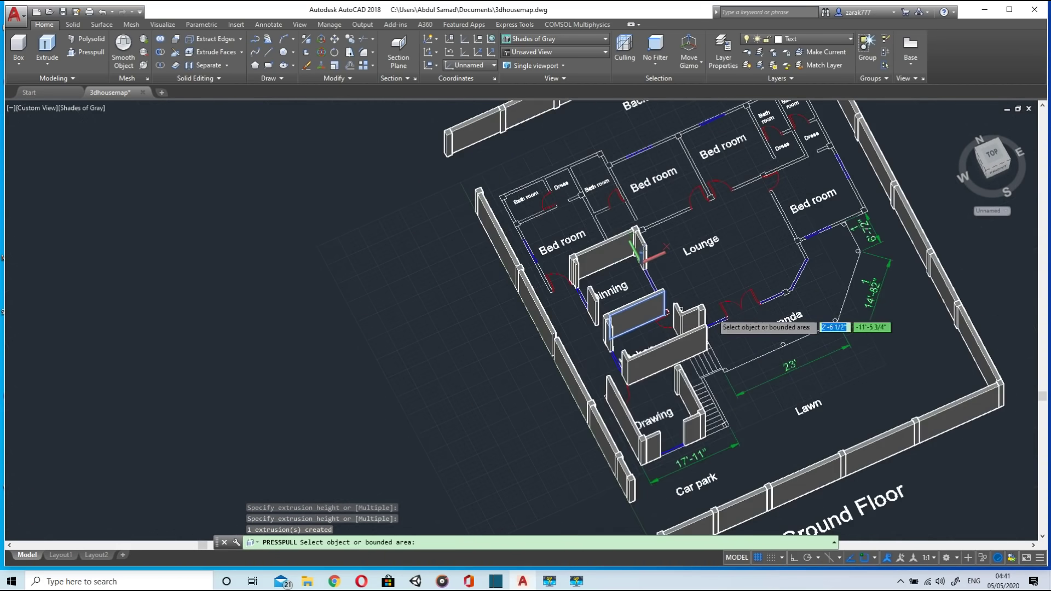
middle_click_drag(753, 305, 622, 347)
scroll(662, 339, "up", 5)
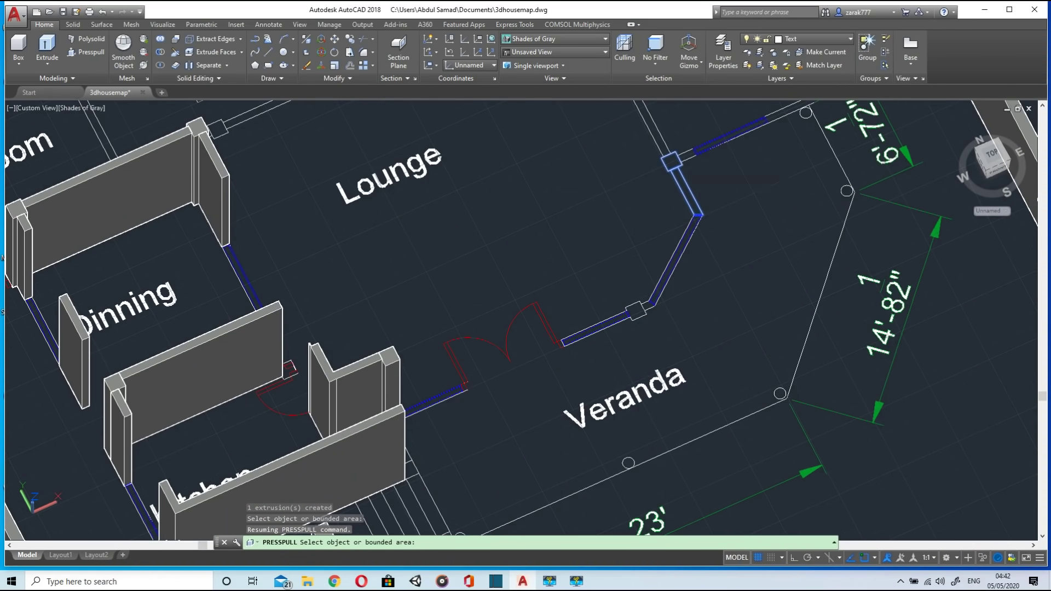
left_click(671, 162)
key("Return")
left_click(636, 310)
key("Return")
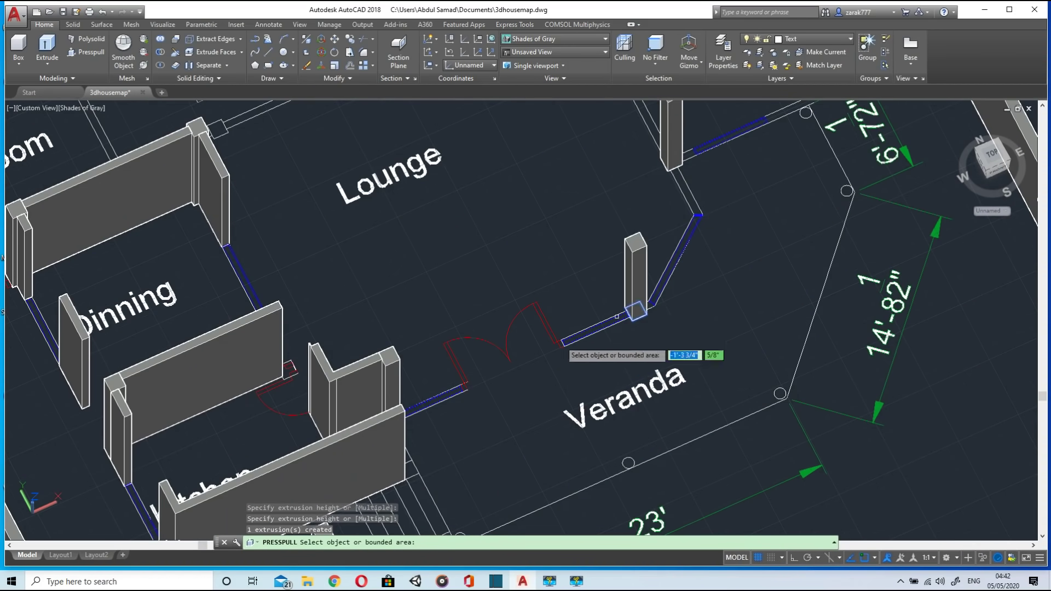
scroll(794, 268, "down", 3)
middle_click_drag(743, 251, 575, 388)
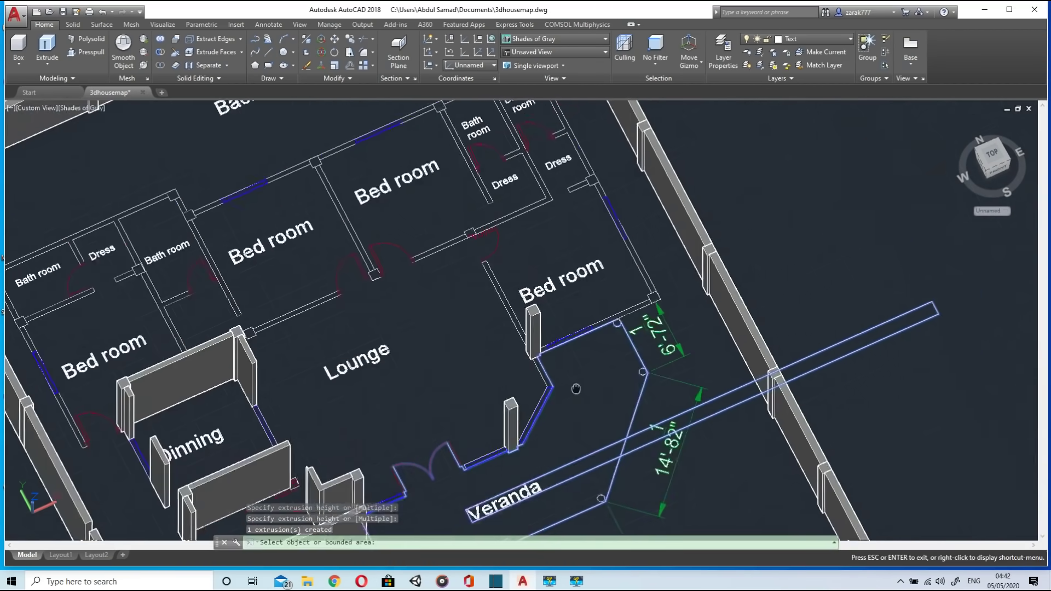
Step: Presspull the veranda-facing wall segments on both sides of the window in the bedroom beside the veranda to the same 11' height
scroll(575, 388, "up", 2)
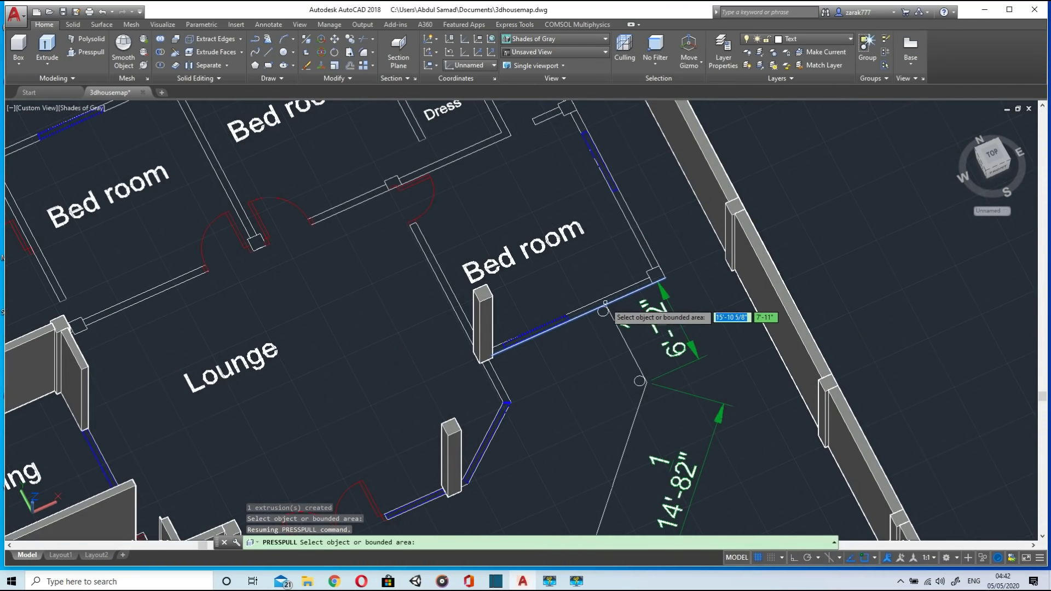
left_click(605, 300)
key("Return")
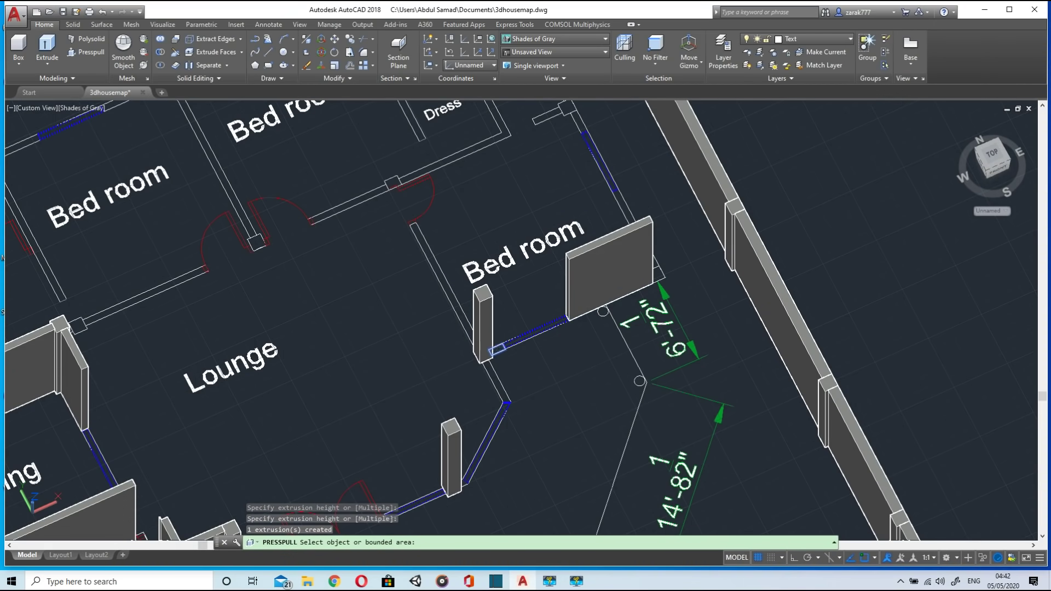
left_click(494, 352)
key("Return")
Step: Presspull the veranda-side bedroom's outer side wall and its front corner column to the same 11' height
left_click(625, 214)
key("Return")
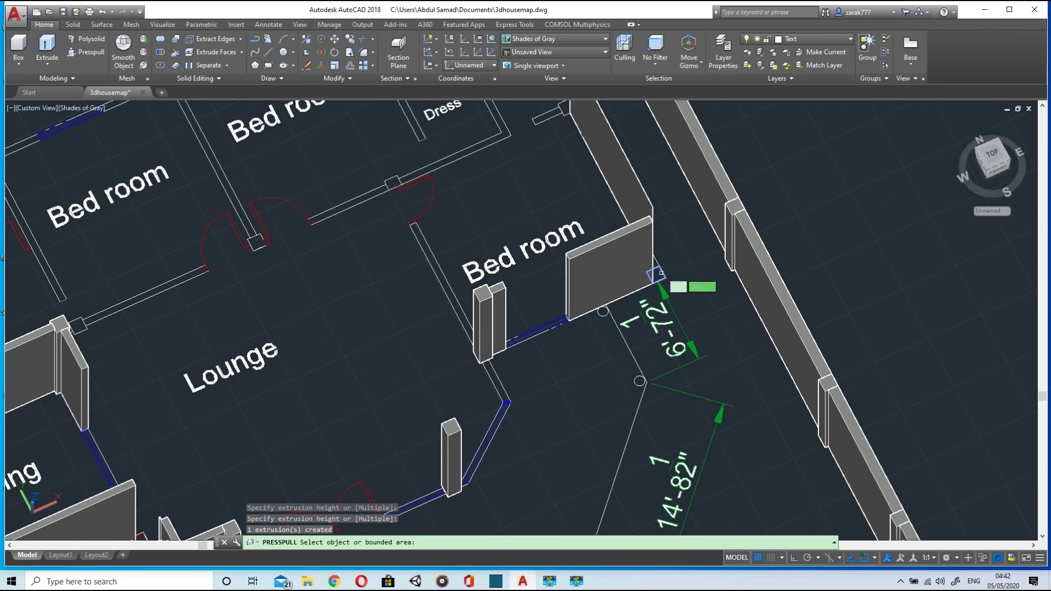
scroll(657, 271, "down", 3)
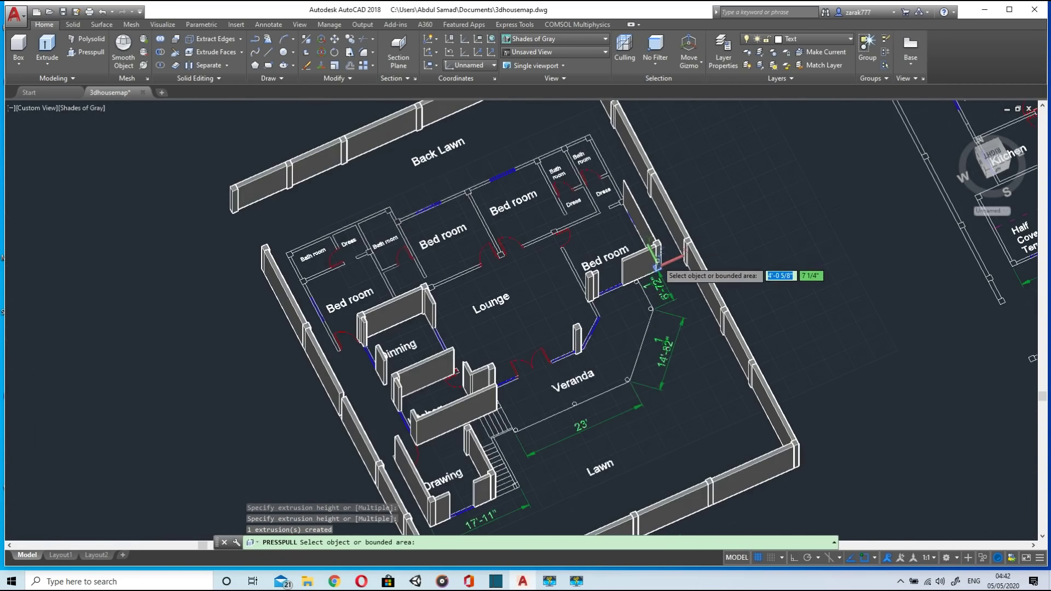
scroll(646, 230, "up", 4)
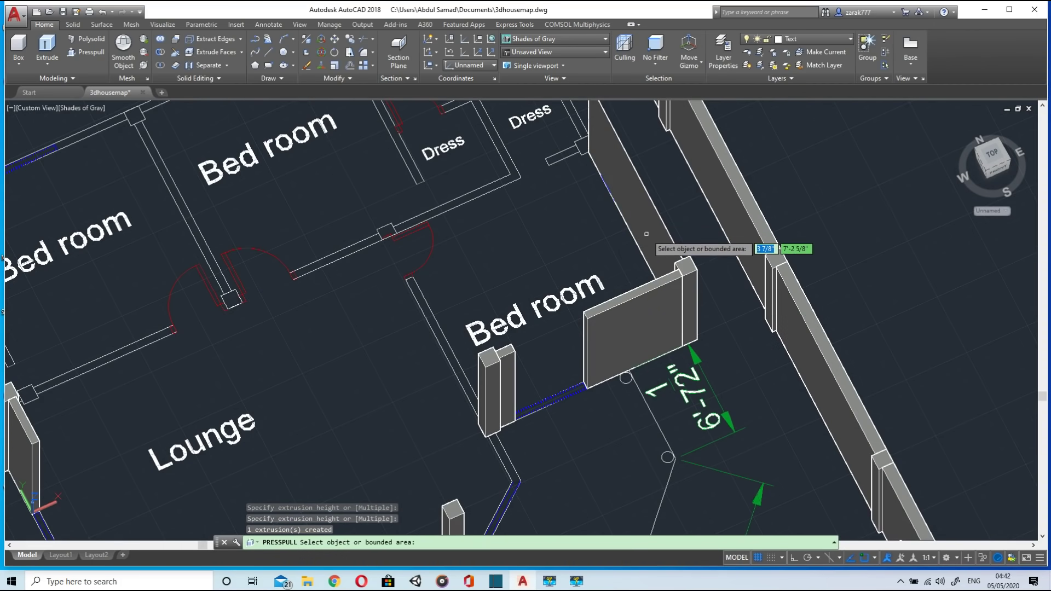
Step: Erase the extruded outer side wall of the veranda-side bedroom that runs across its window opening
key("Return")
left_click(665, 244)
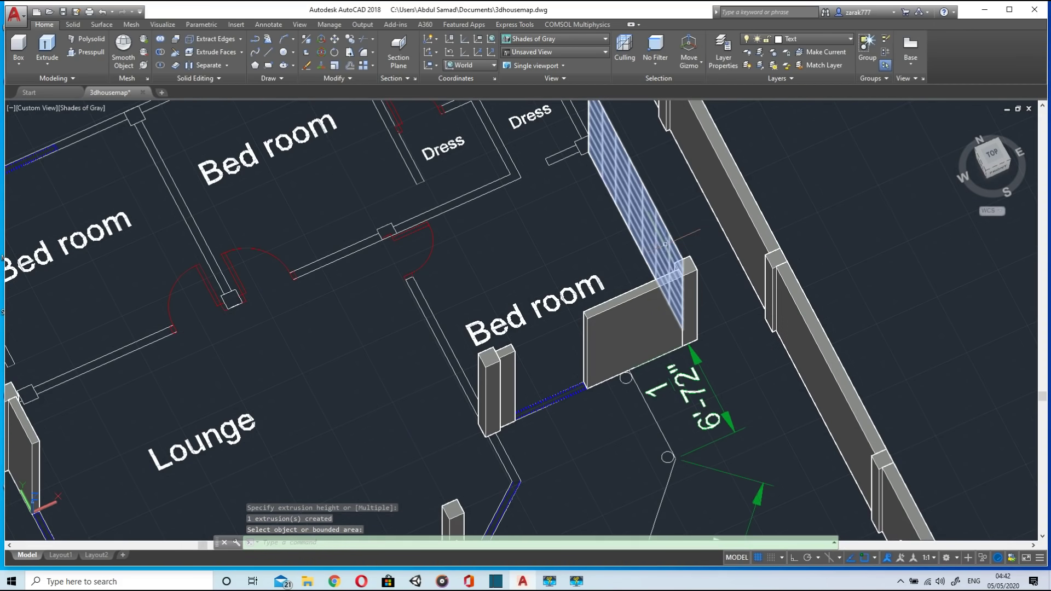
key("Delete")
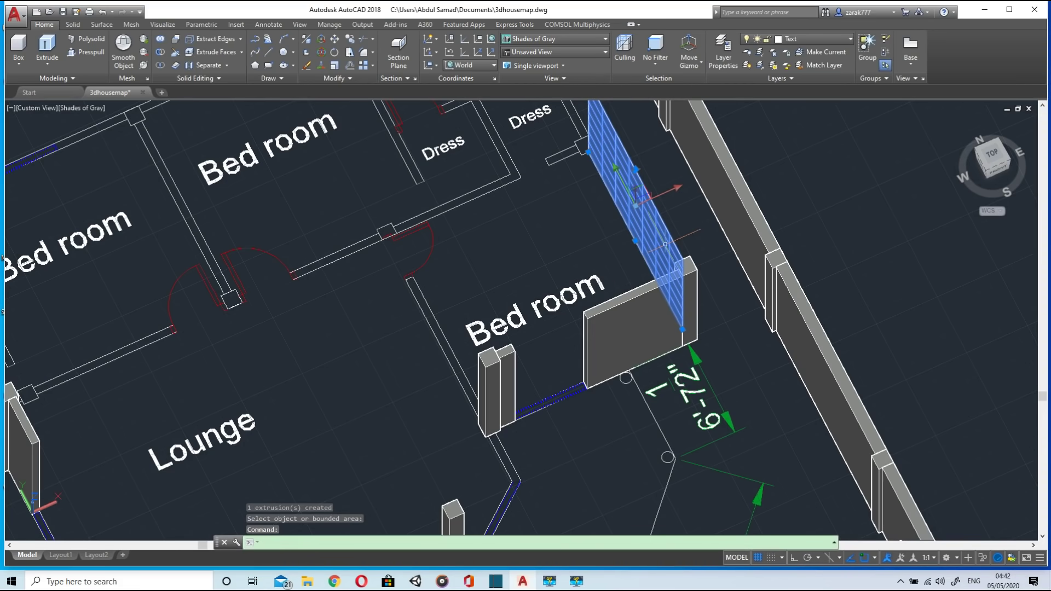
key("Escape")
left_click(669, 241)
key("Delete")
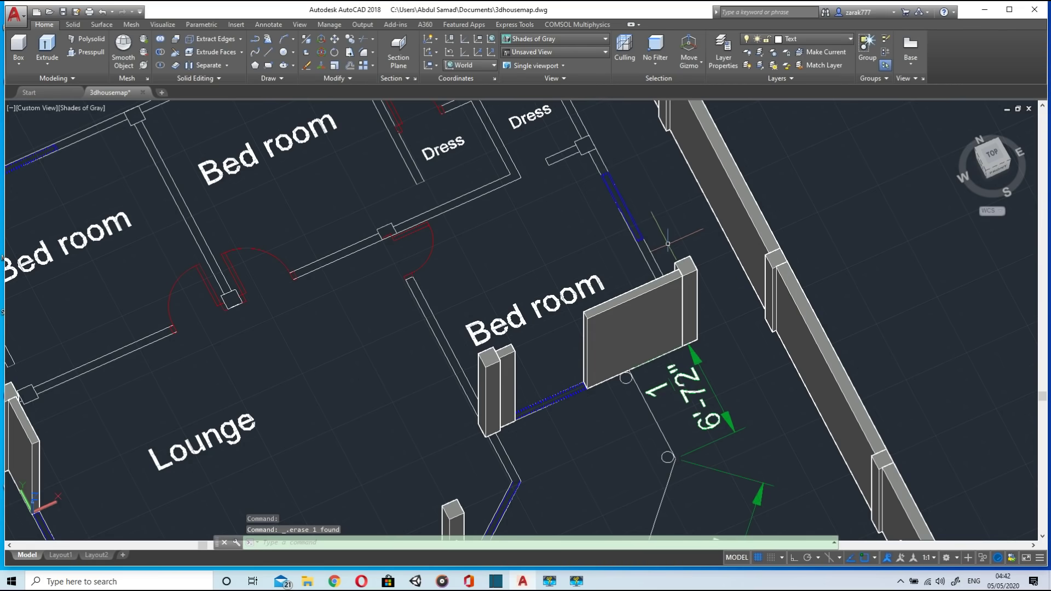
Step: Presspull the veranda-side bedroom's outer wall segments on both sides of the window, the adjoining column and the short dress wall to 11' height
scroll(662, 245, "down", 3)
scroll(662, 244, "up", 4)
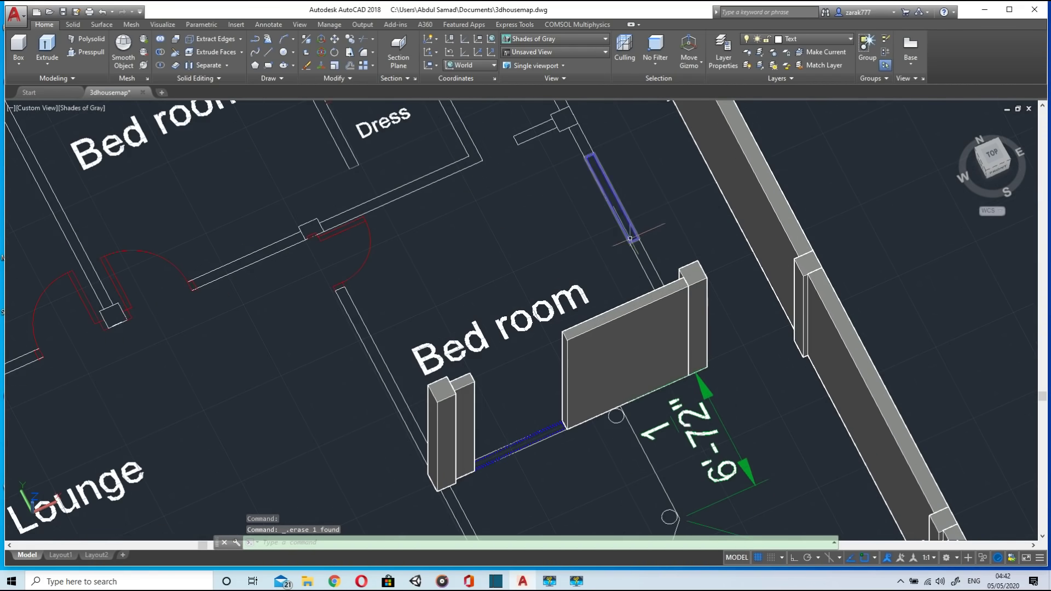
left_click(83, 52)
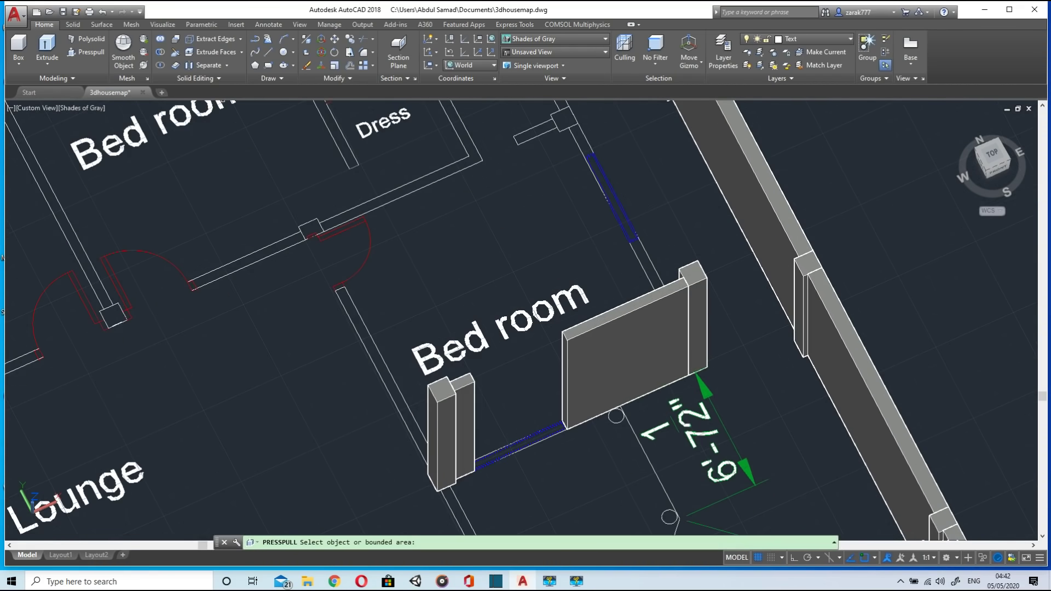
left_click(645, 267)
type("11'")
key("Return")
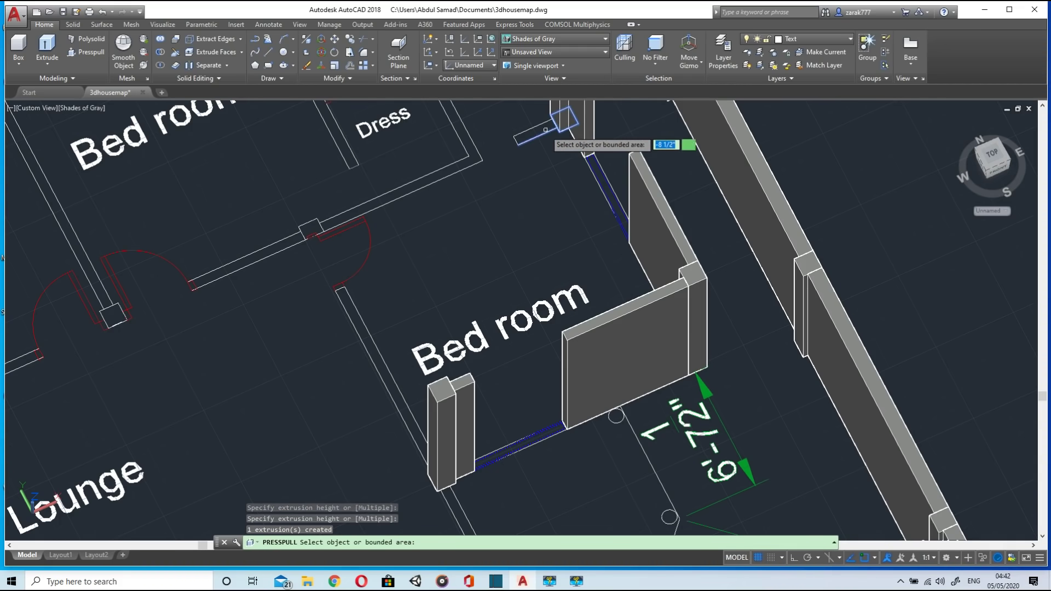
scroll(535, 164, "down", 3)
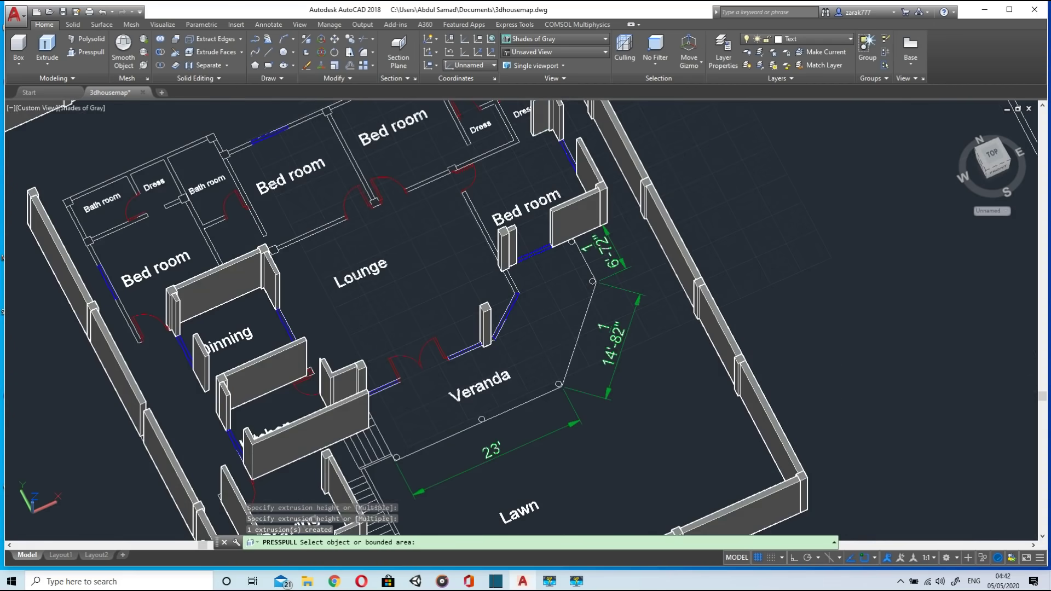
Step: Presspull the L-shaped wall enclosing the inner dress, including the bath room partition and its short door-side stub, to the same 11' height
middle_click_drag(536, 173, 553, 326)
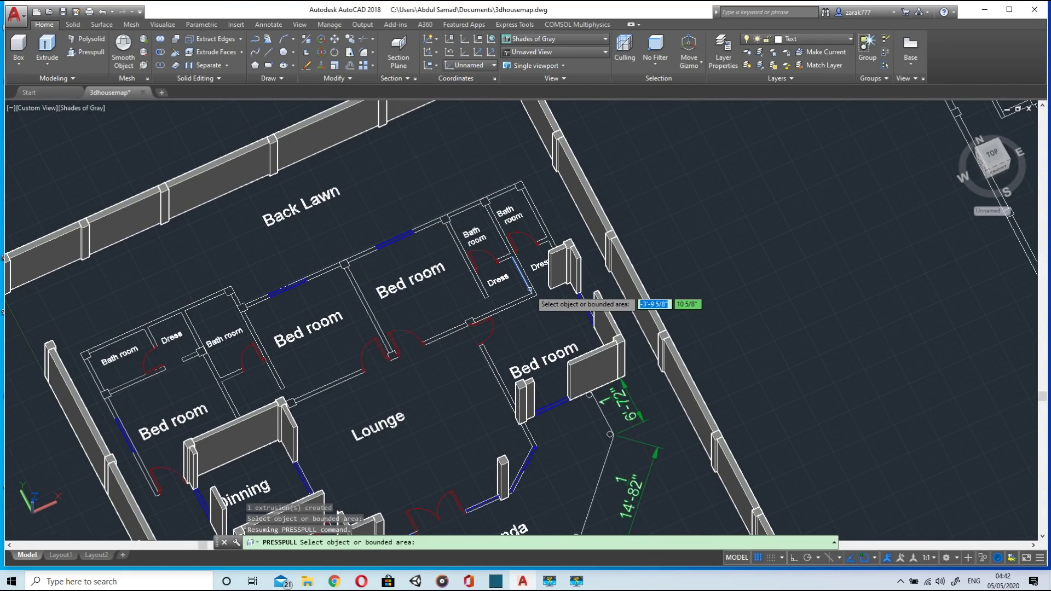
scroll(530, 289, "up", 4)
scroll(530, 277, "down", 2)
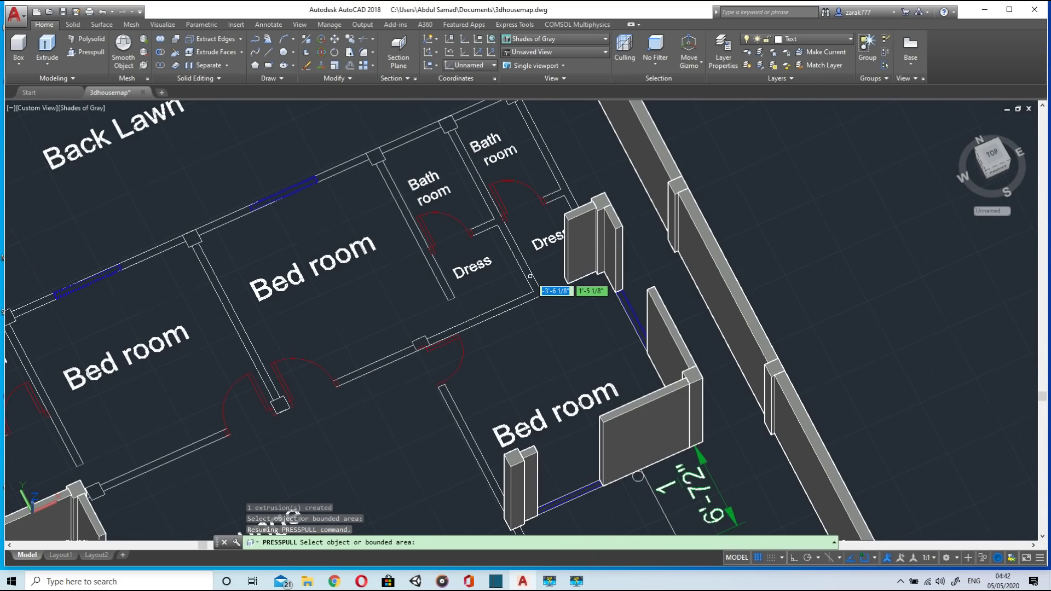
left_click(520, 262)
left_click(481, 246)
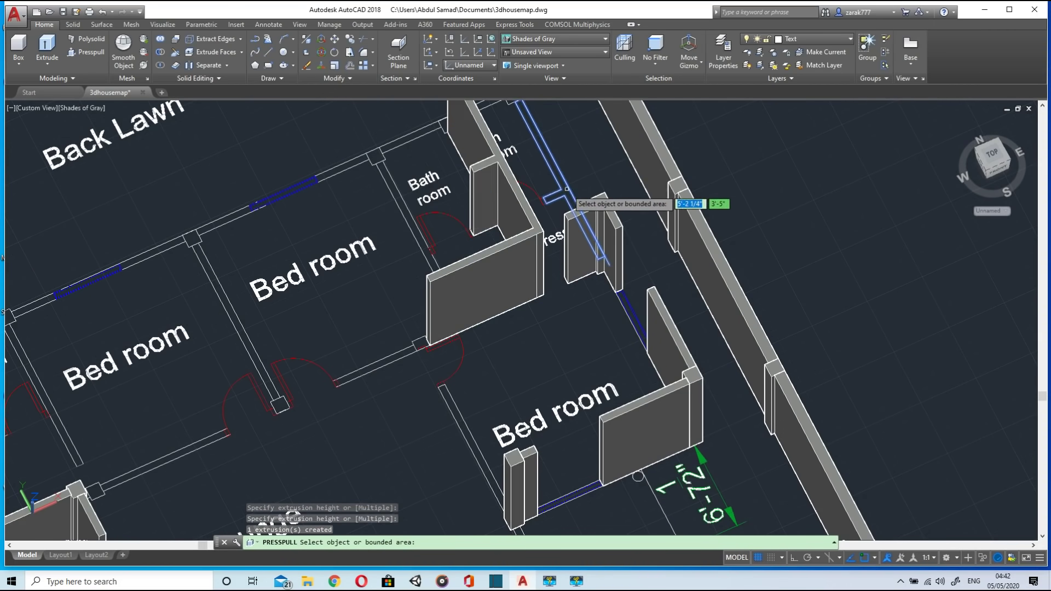
Step: Presspull the outer walls and columns of the two adjacent bath rooms and their wall beside the middle bedroom to the same 11' height
middle_click_drag(514, 154, 534, 320)
left_click(539, 320)
scroll(539, 320, "up", 5)
left_click(532, 196)
scroll(511, 185, "down", 5)
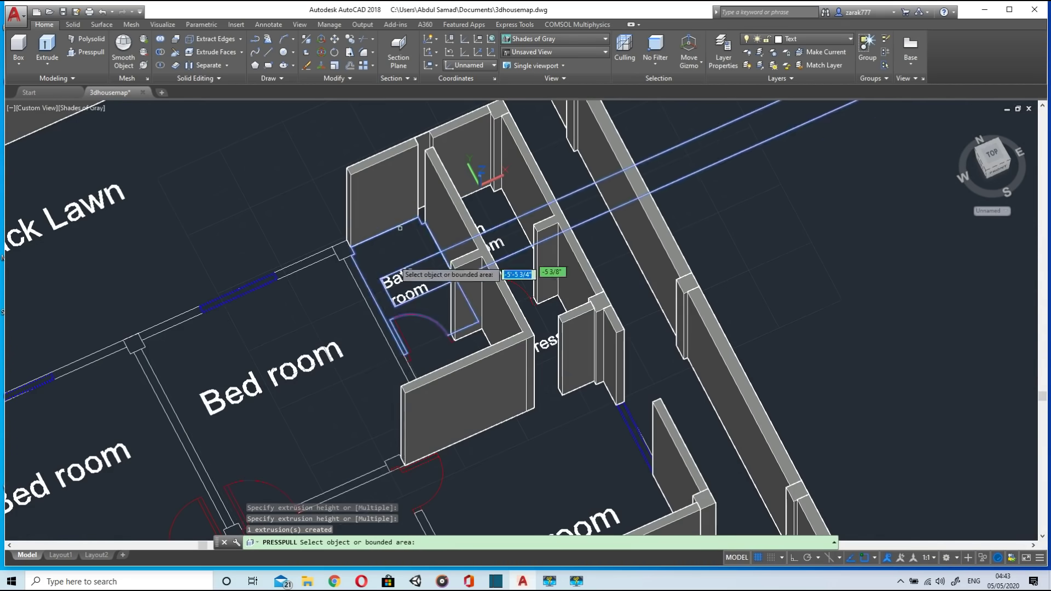
double_click(367, 295)
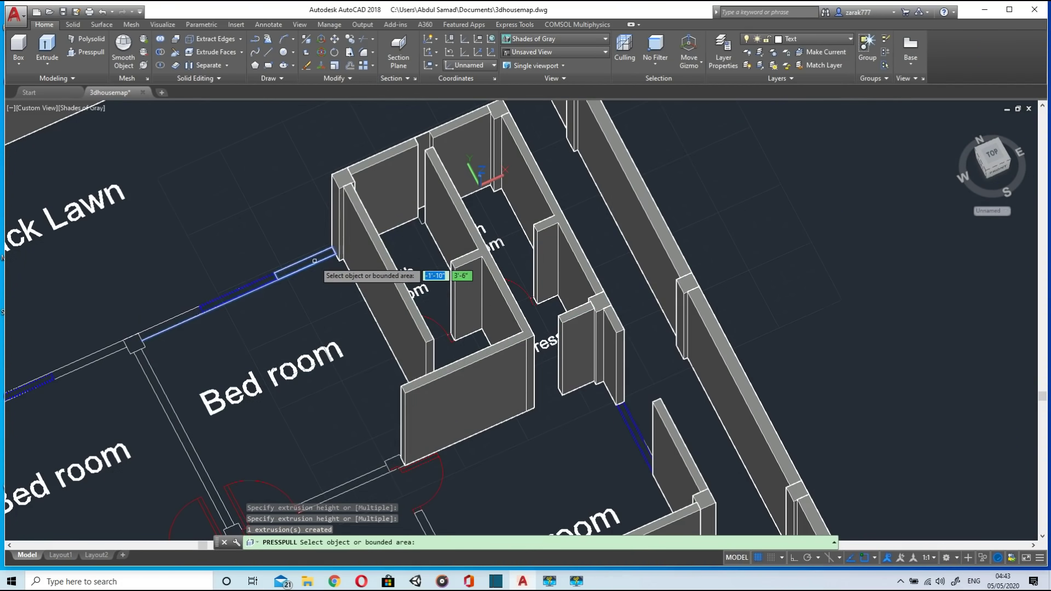
double_click(316, 262)
key("ctrl+z")
key("Escape")
left_click(315, 261)
key("Delete")
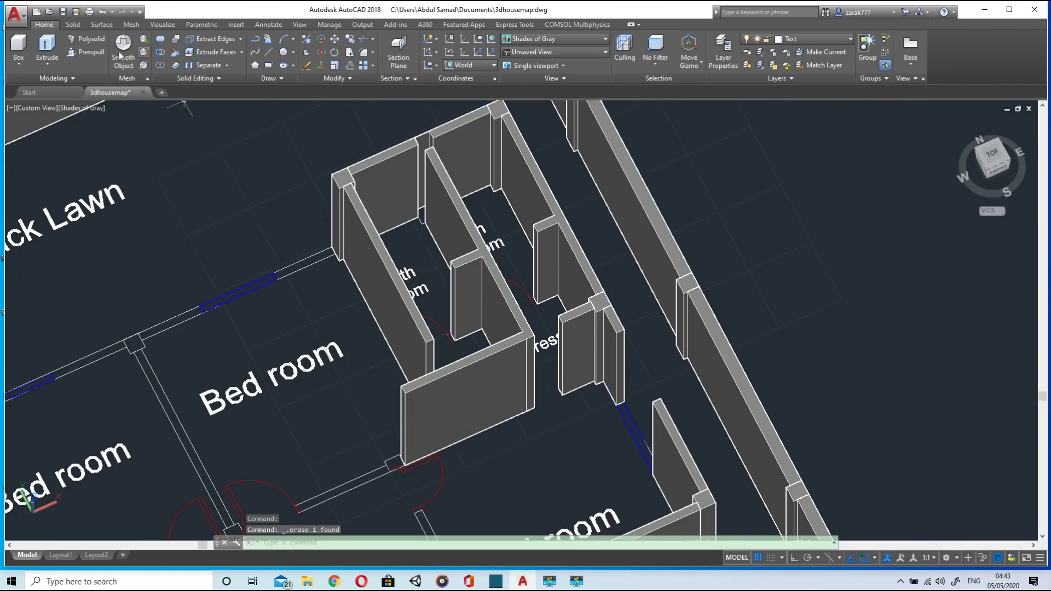
Step: Presspull the middle bedroom's back wall segments beside its window, the column between the two bedrooms and the neighbouring wall segment to 11' height
left_click(85, 54)
left_click(312, 263)
left_click(293, 234)
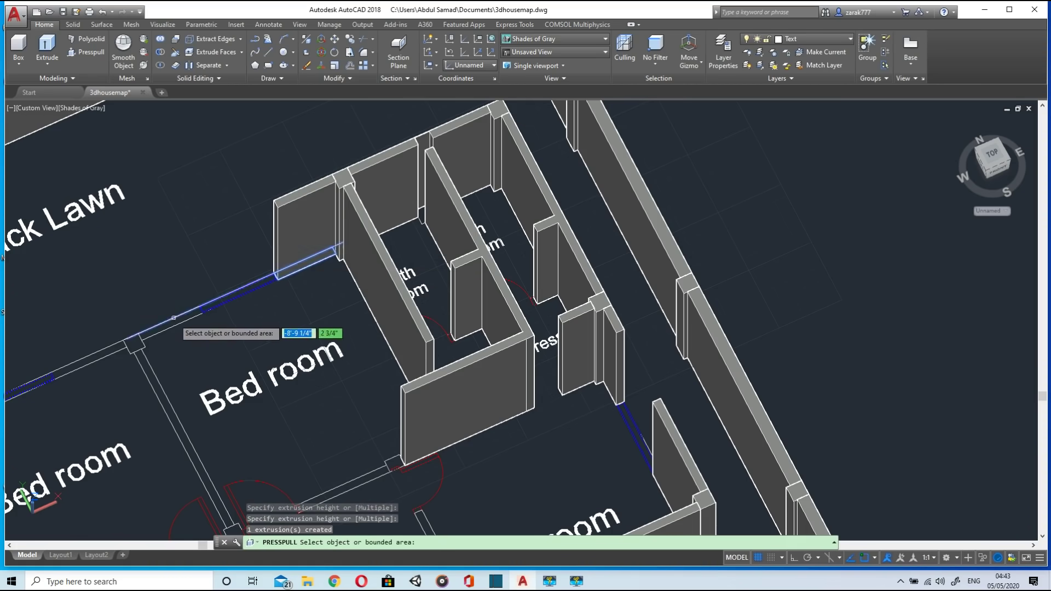
double_click(130, 340)
double_click(100, 354)
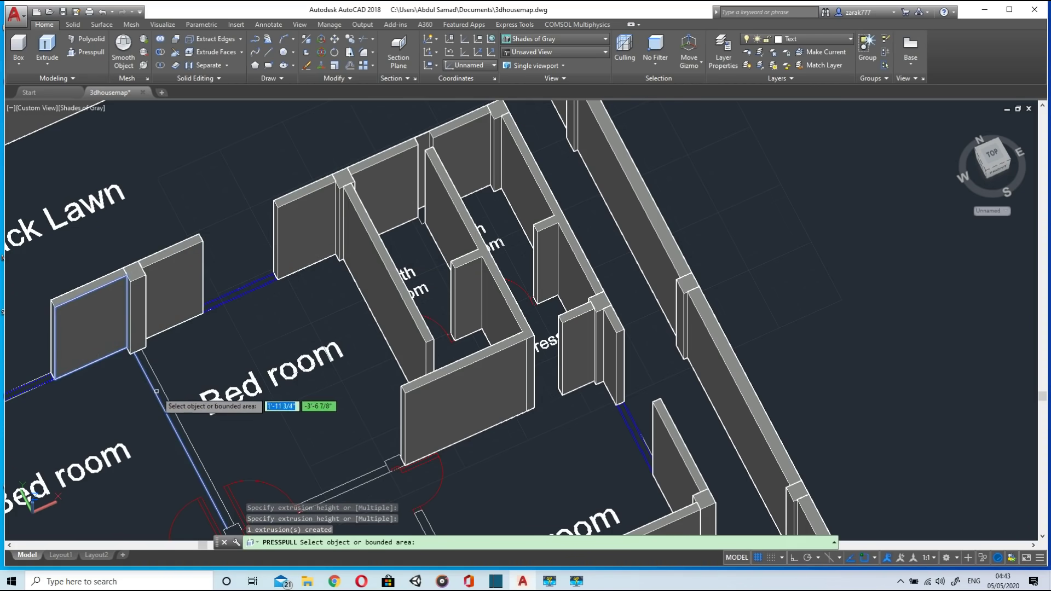
Step: Presspull the partition wall between the two middle bedrooms and the column at its lounge end to the same 11' height
double_click(159, 390)
scroll(159, 390, "down", 2)
scroll(198, 436, "up", 2)
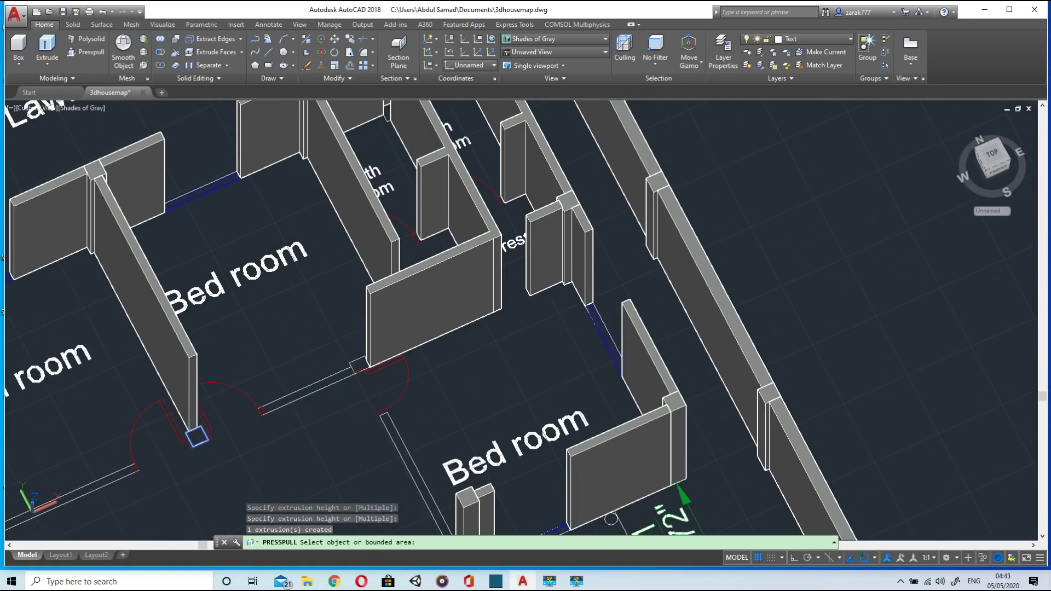
scroll(324, 385, "down", 2)
scroll(323, 385, "up", 2)
Step: Presspull the middle bedroom's lounge wall, the column beside it and the wall between lounge and veranda-side bedroom to the same 11' height
double_click(333, 382)
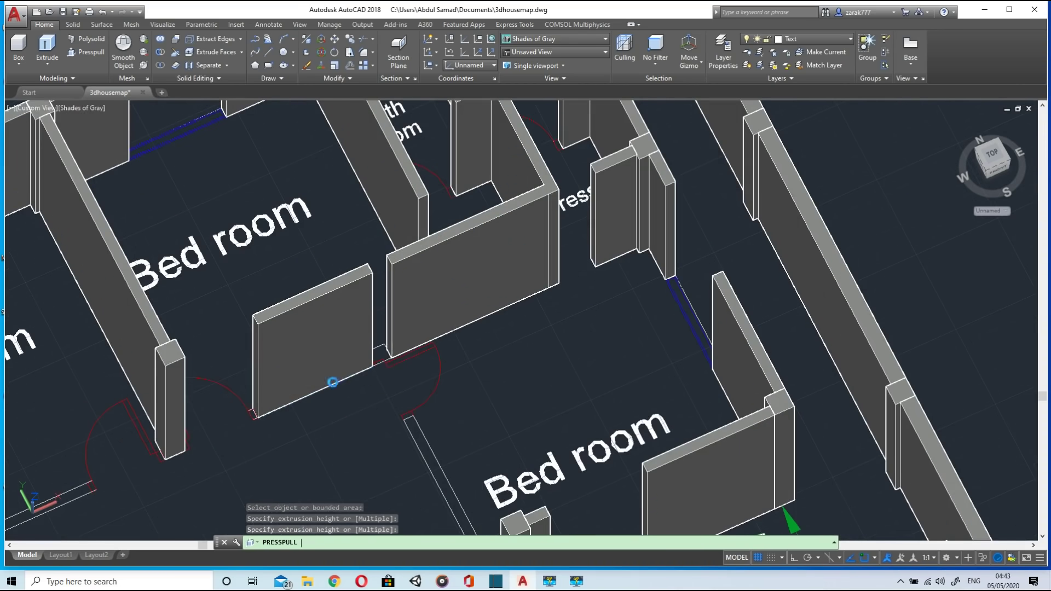
scroll(385, 348, "down", 2)
scroll(391, 411, "up", 5)
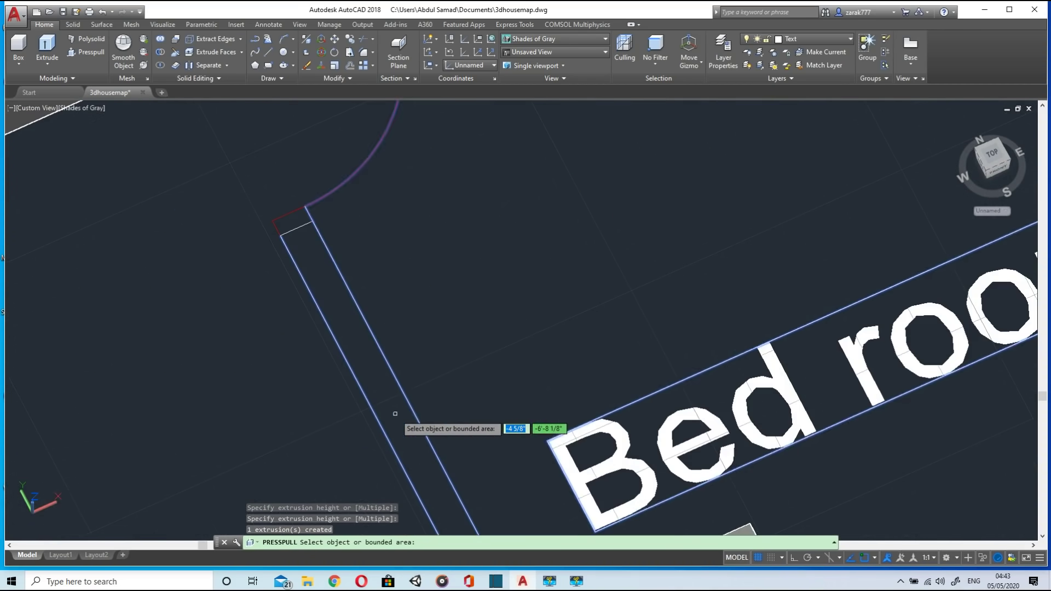
scroll(391, 411, "down", 5)
scroll(551, 300, "up", 3)
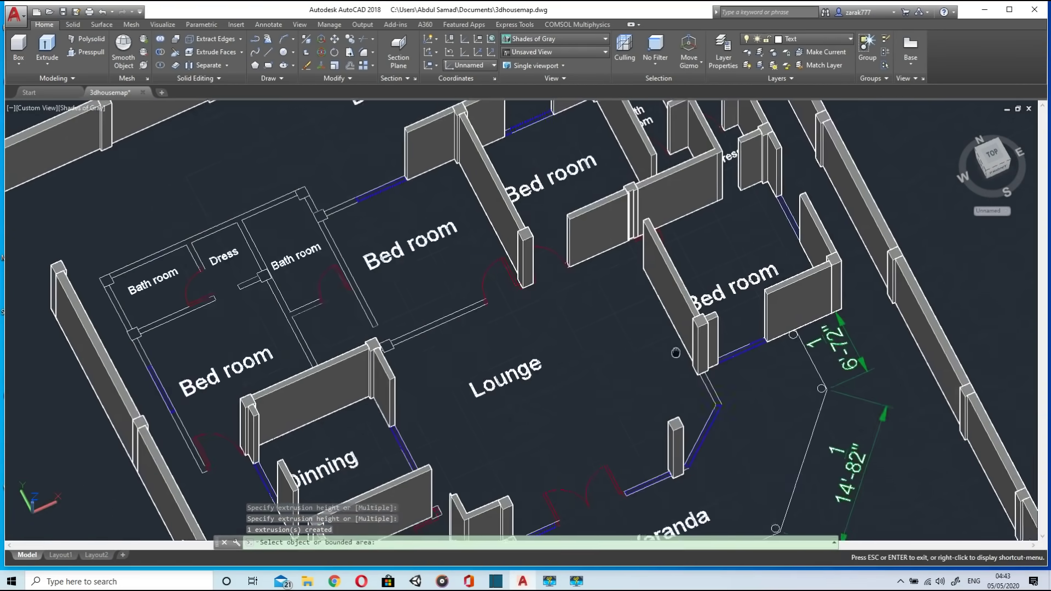
Step: Presspull the other middle bedroom's lounge wall, the column near the dining room and the wall shared with the bath room to 11' height
scroll(550, 301, "up", 2)
double_click(546, 303)
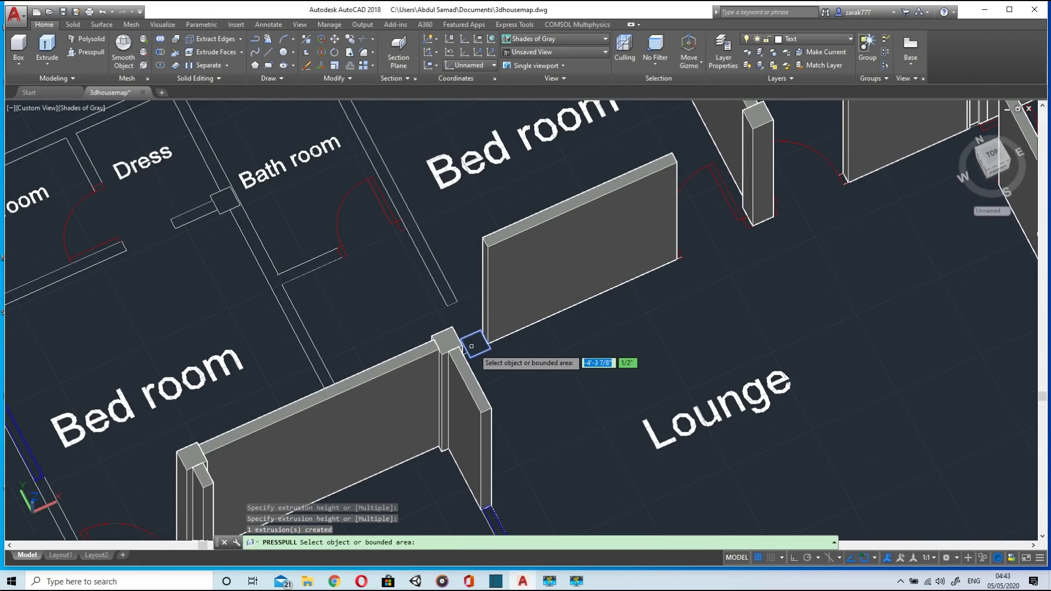
scroll(462, 338, "up", 3)
scroll(476, 351, "down", 4)
scroll(509, 337, "up", 1)
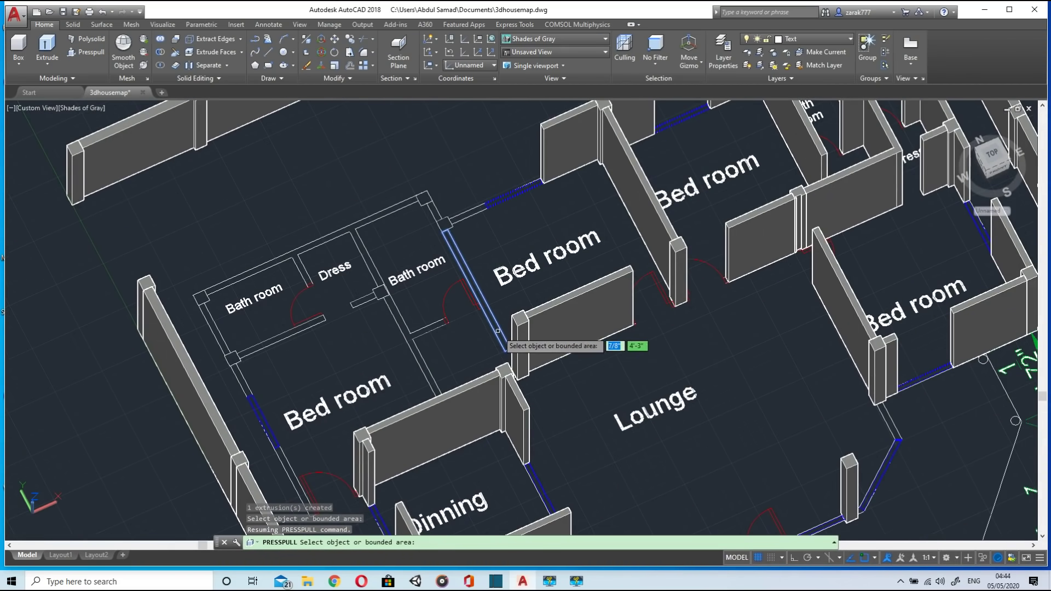
middle_click_drag(506, 347, 572, 347)
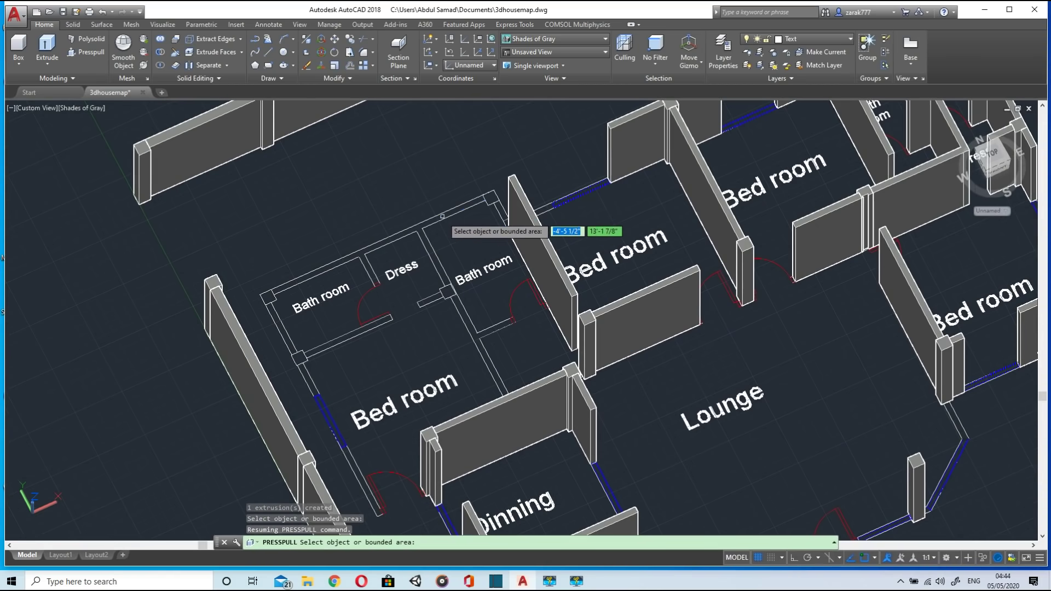
Step: Presspull that bath room's back corner column, the short wall and column beside it, and the bedroom's window-side stub to the same 11' height
scroll(442, 217, "up", 3)
left_click(606, 171)
left_click(615, 208)
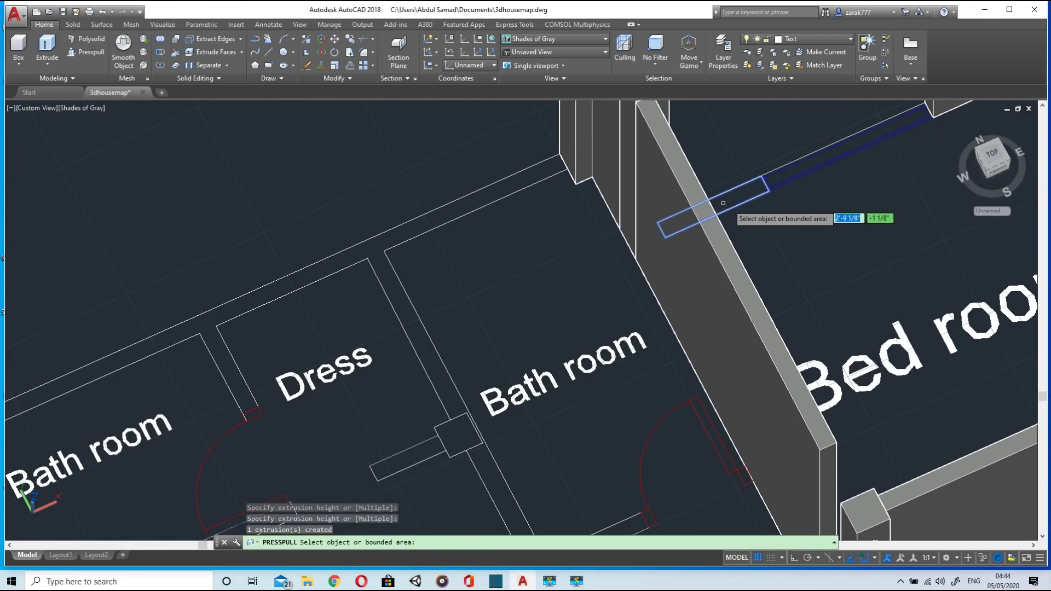
scroll(725, 204, "down", 4)
Step: Presspull the far corner bedroom's side-wall column, the bath room's outer side wall, its corner column and its bedroom-facing wall to 11' height
scroll(685, 331, "up", 9)
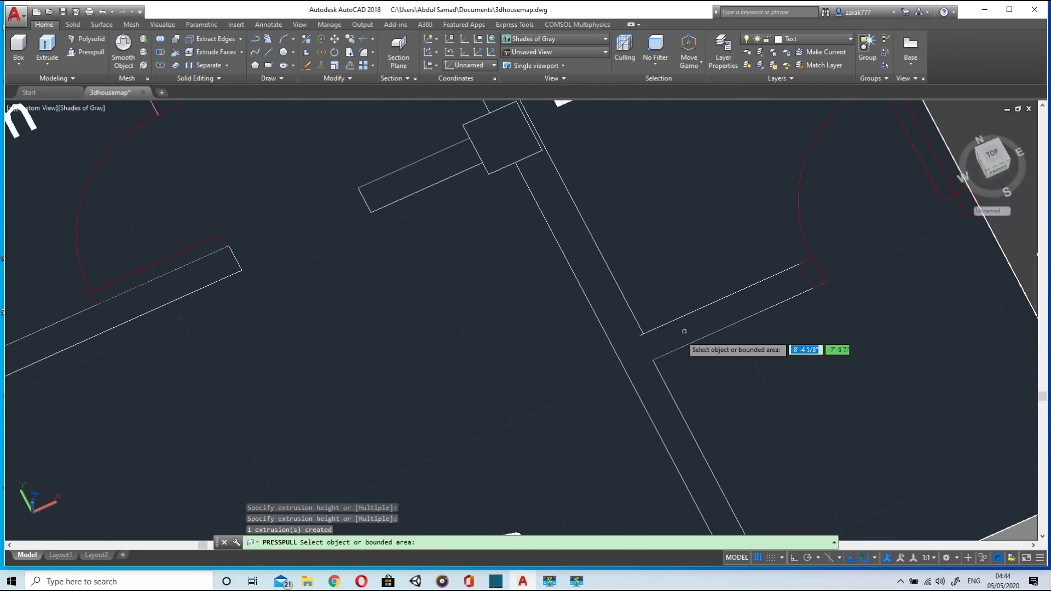
scroll(653, 353, "down", 5)
scroll(540, 372, "up", 8)
left_click(429, 318)
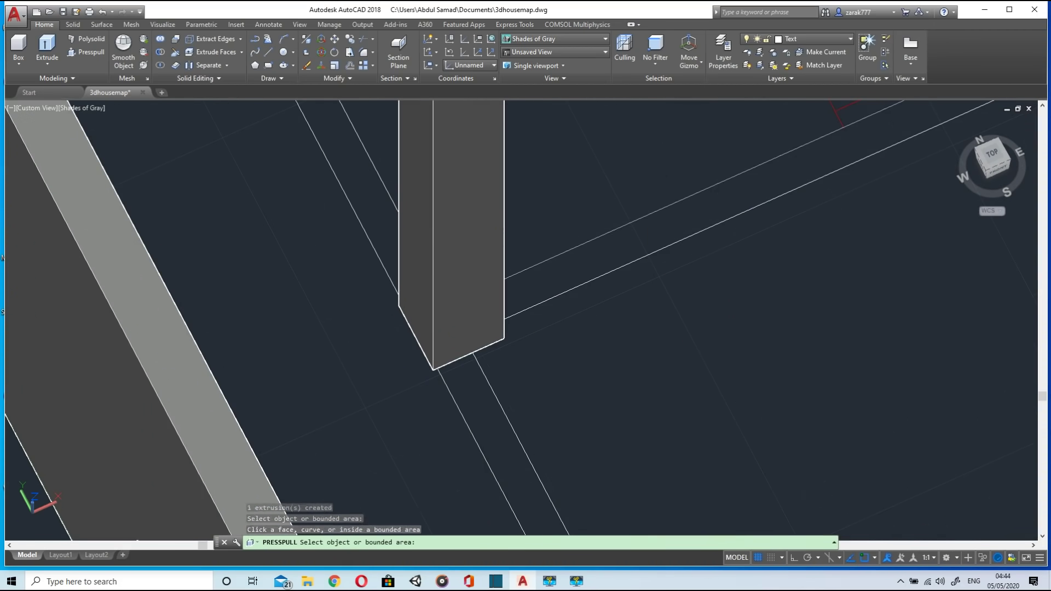
key("Escape")
left_click(90, 53)
scroll(372, 224, "down", 5)
left_click(353, 184)
left_click(327, 136)
left_click(402, 220)
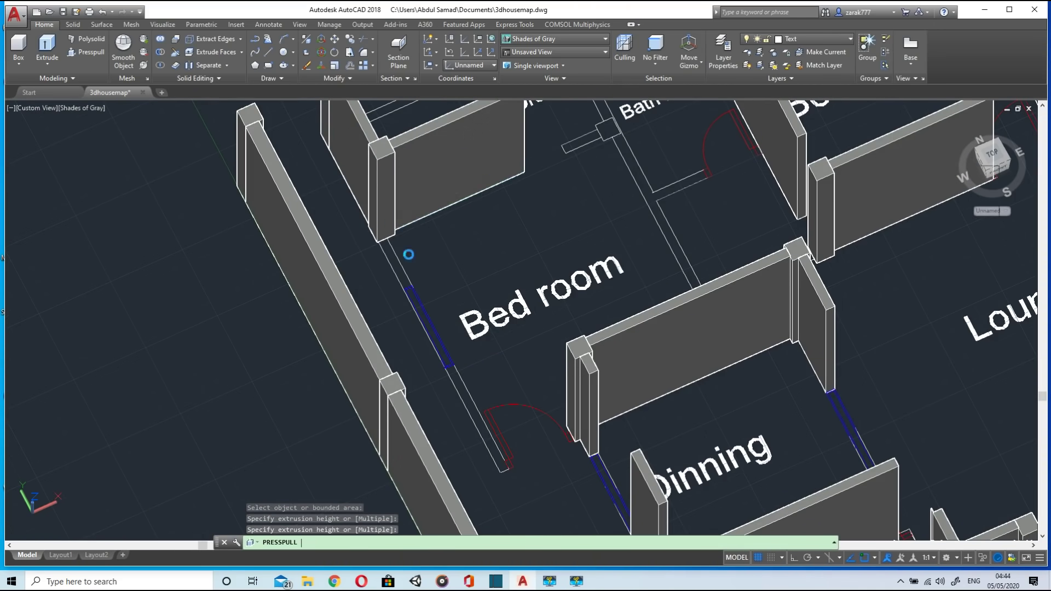
Step: Presspull the far corner bedroom's outer wall segments on both sides of its window to the same 11' height
left_click(408, 274)
left_click(465, 399)
left_click(539, 416)
Step: Examine the remaining flat walls around the corner bedroom, its bath rooms and the dress area
scroll(539, 416, "down", 5)
middle_click_drag(544, 422, 651, 448, "shift")
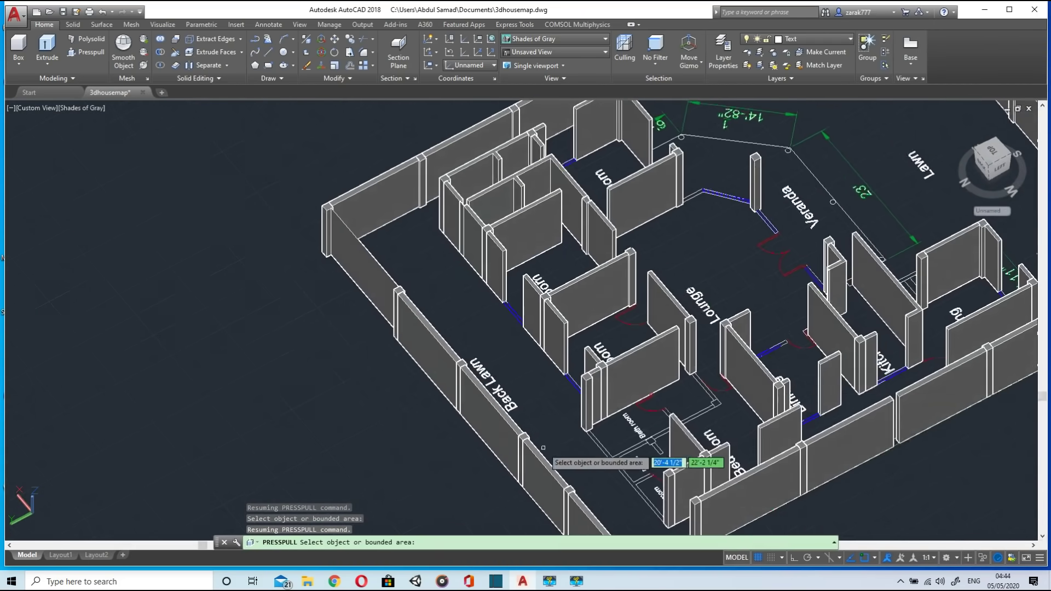
scroll(652, 435, "up", 6)
scroll(630, 427, "down", 6)
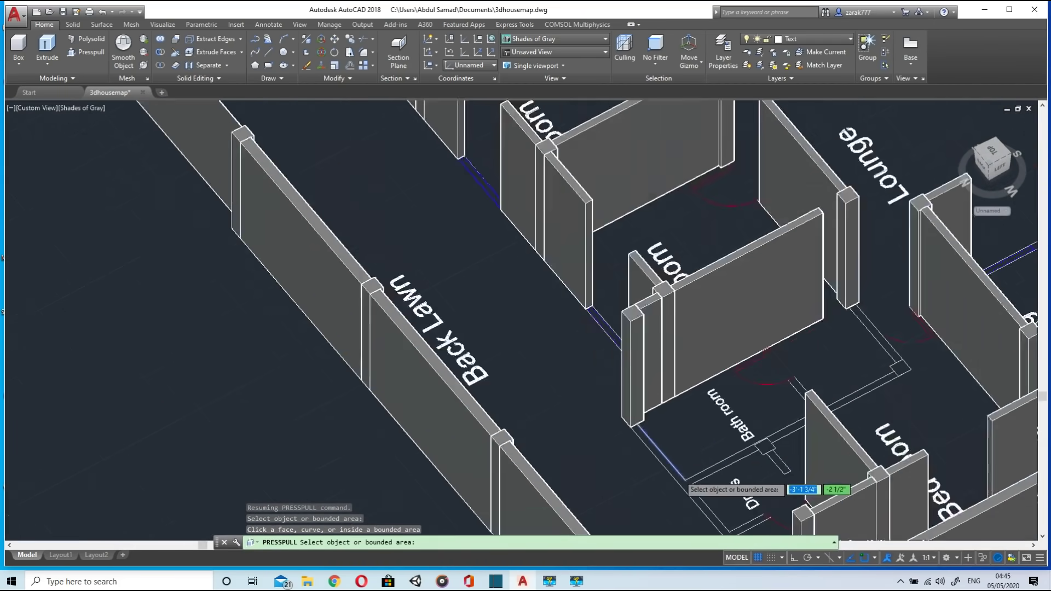
scroll(608, 419, "up", 6)
scroll(619, 427, "down", 5)
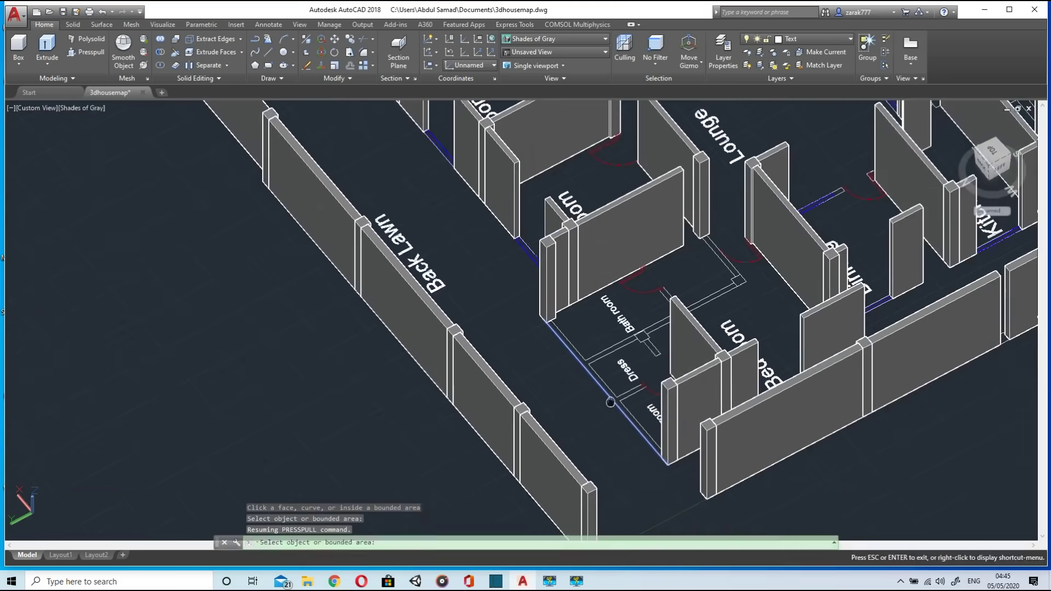
scroll(614, 400, "up", 5)
scroll(654, 371, "up", 2)
scroll(629, 383, "down", 4)
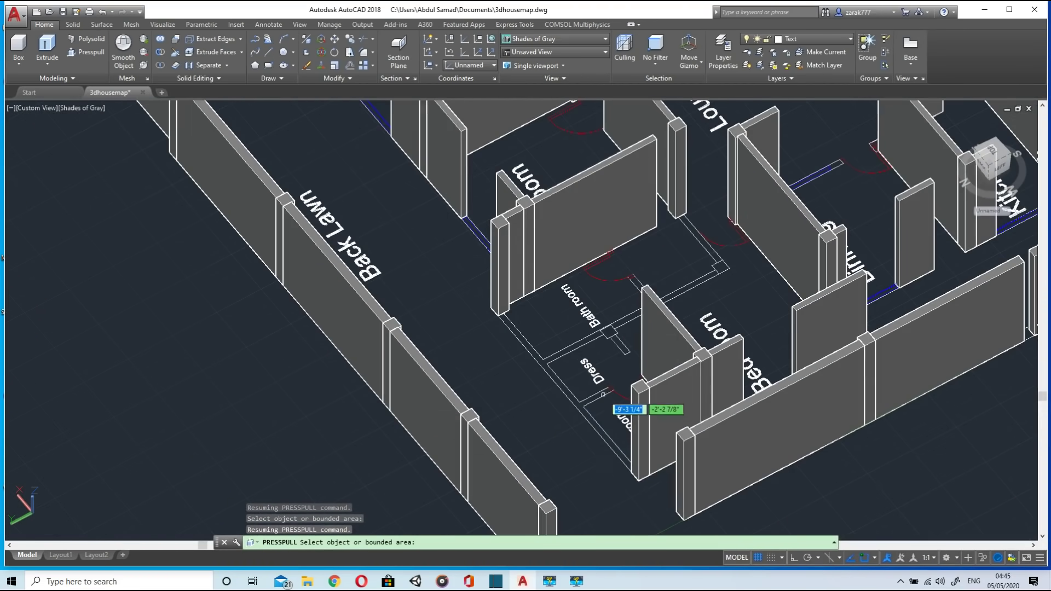
scroll(755, 364, "down", 3)
middle_click_drag(777, 361, 554, 388, "shift")
middle_click_drag(788, 372, 624, 391)
mouse_move(624, 392)
middle_mouse_down("shift")
mouse_move(722, 290)
mouse_move(641, 394)
middle_mouse_up("shift")
middle_click_drag(523, 320, 722, 358, "shift")
scroll(518, 331, "up", 4)
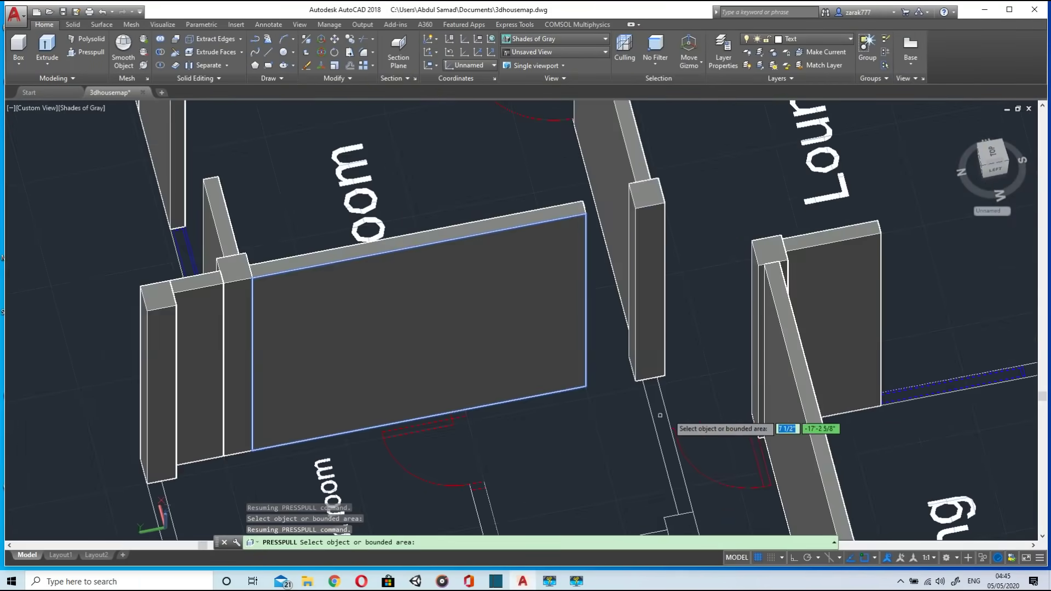
scroll(668, 413, "down", 2)
scroll(622, 396, "up", 2)
Step: Presspull the short wall stub beside the dress area and its adjoining column to the same height as the other walls
middle_click_drag(622, 395, 471, 366, "shift")
scroll(467, 361, "up", 5)
left_click(451, 335)
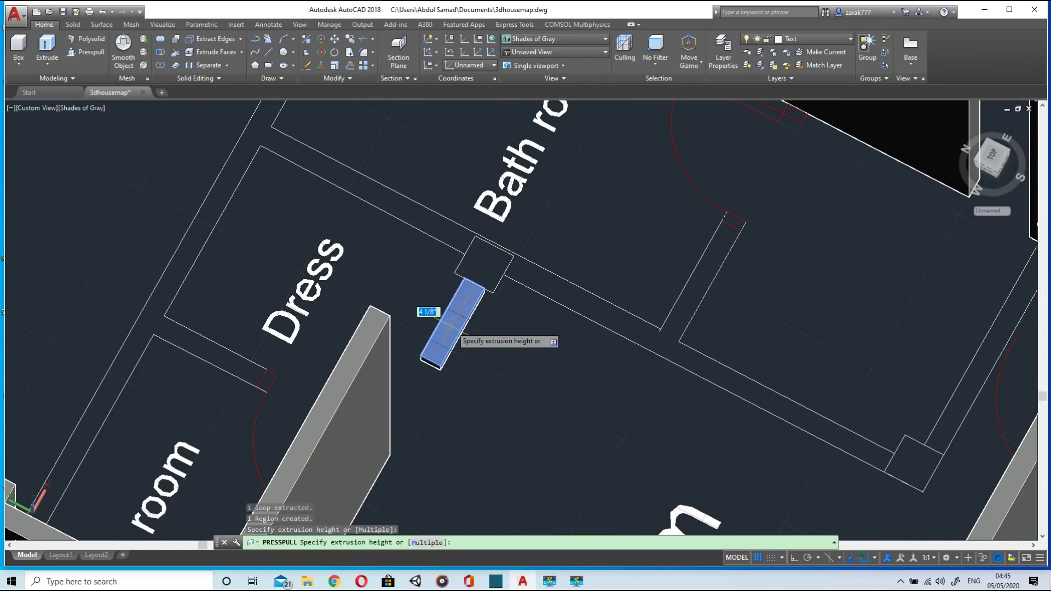
left_click(470, 274)
left_click(485, 261)
left_click(492, 241)
scroll(542, 331, "down", 5)
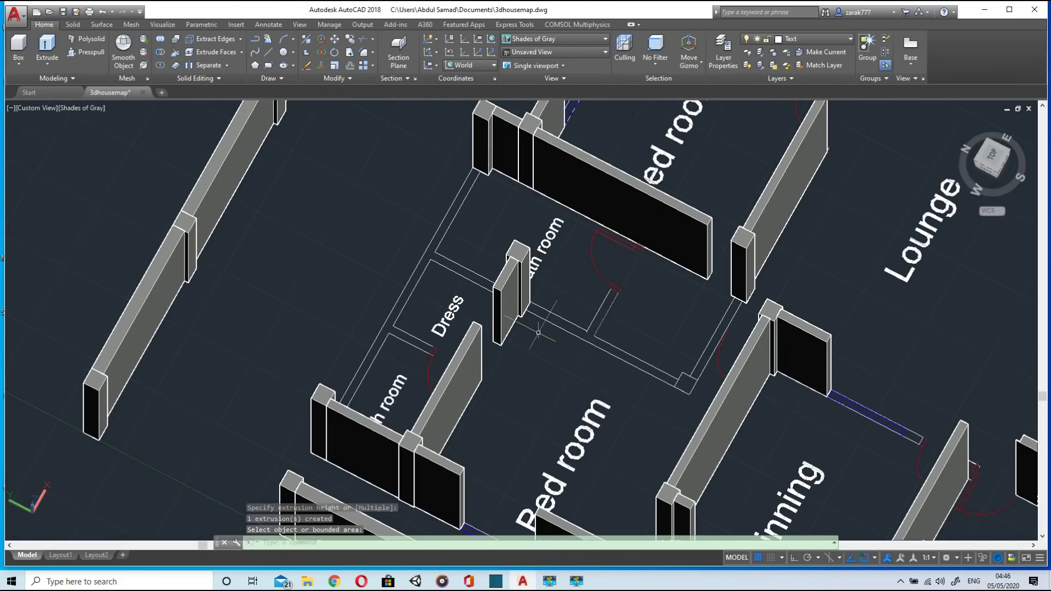
Step: Redraw the inner edge of the bath room's short door-side wall, close its end, and erase the door outline there
scroll(542, 331, "up", 3)
key("Escape")
left_click(584, 334)
key("Delete")
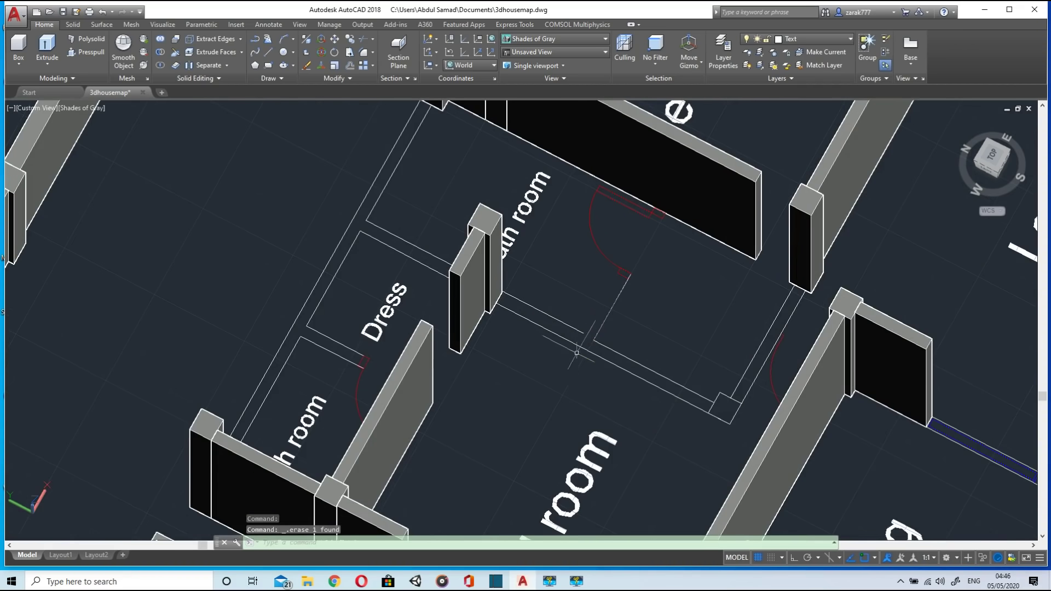
left_click(268, 52)
scroll(629, 318, "up", 5)
left_click(409, 430)
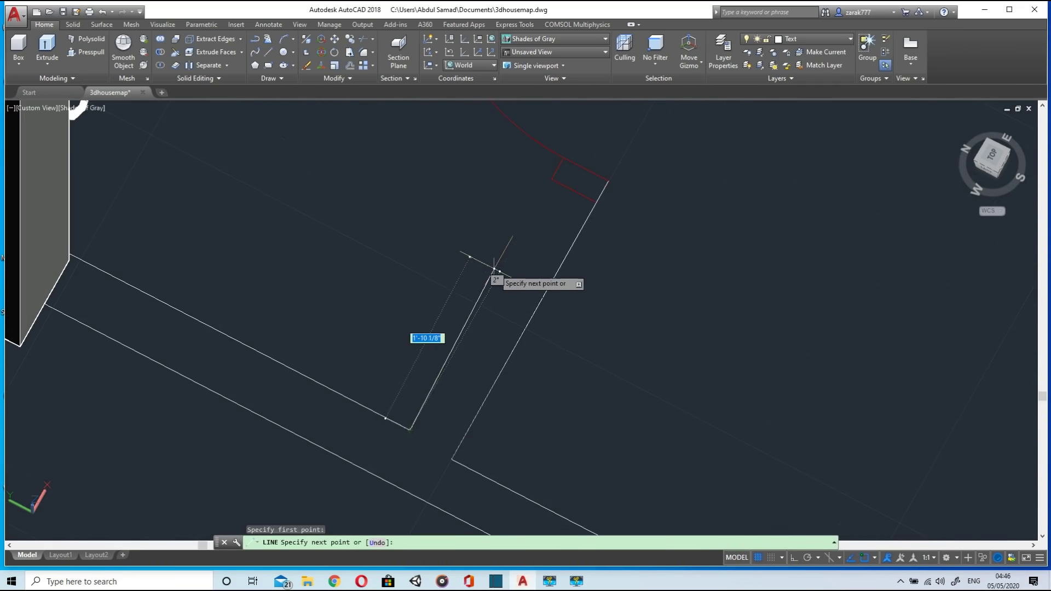
left_click(563, 158)
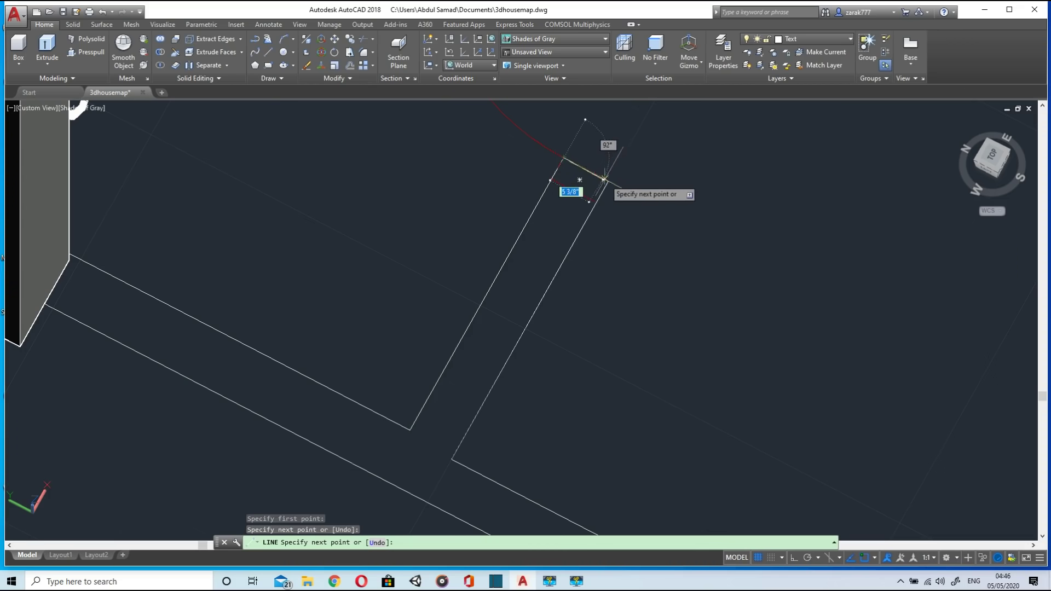
left_click(608, 181)
key("Escape")
left_click(581, 193)
key("Delete")
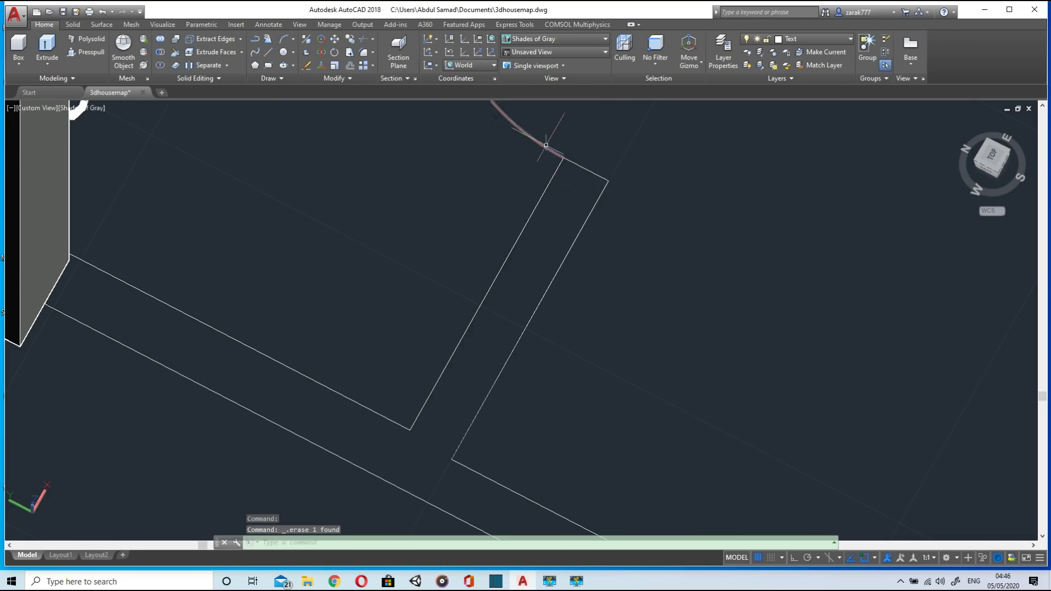
Step: Draw a line closing the end of the bath room's bedroom-side wall where it meets the raised column
scroll(547, 164, "down", 4)
left_click(91, 53)
scroll(551, 183, "up", 5)
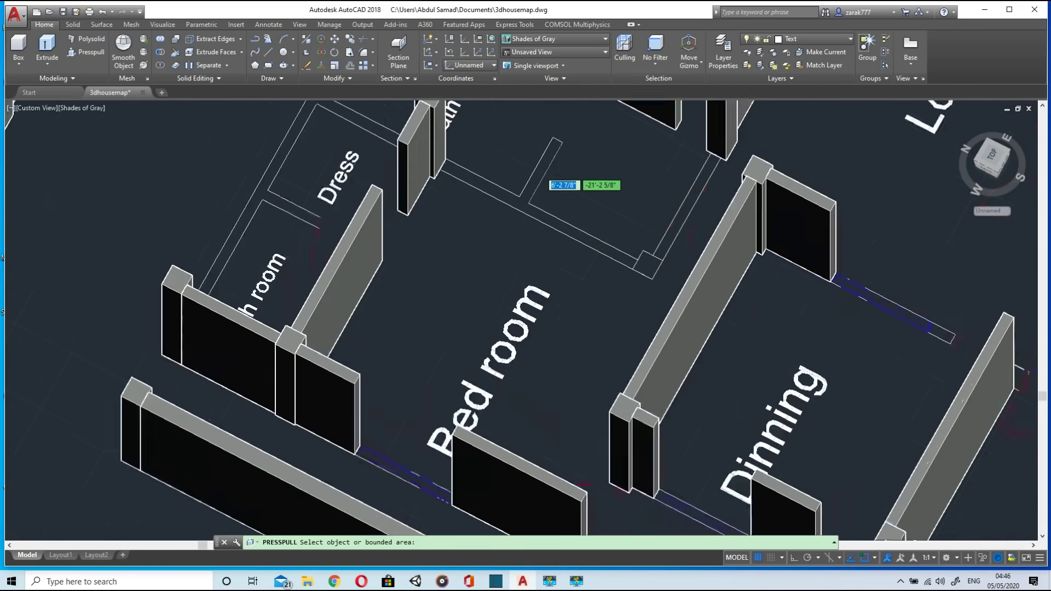
left_click(268, 55)
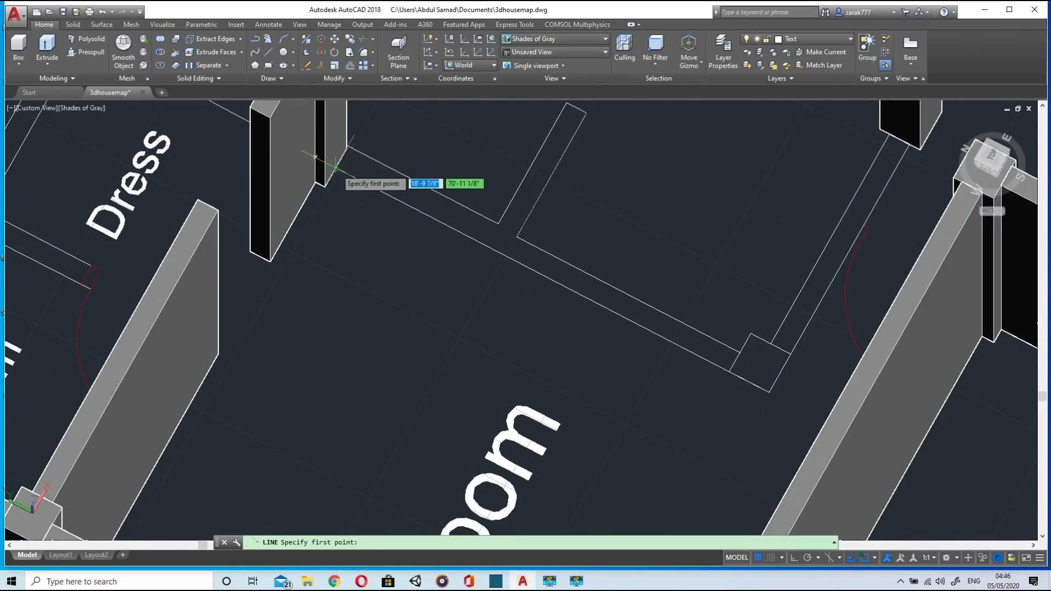
scroll(335, 168, "up", 6)
left_click(336, 168)
scroll(336, 168, "down", 4)
scroll(359, 123, "up", 3)
left_click(364, 107)
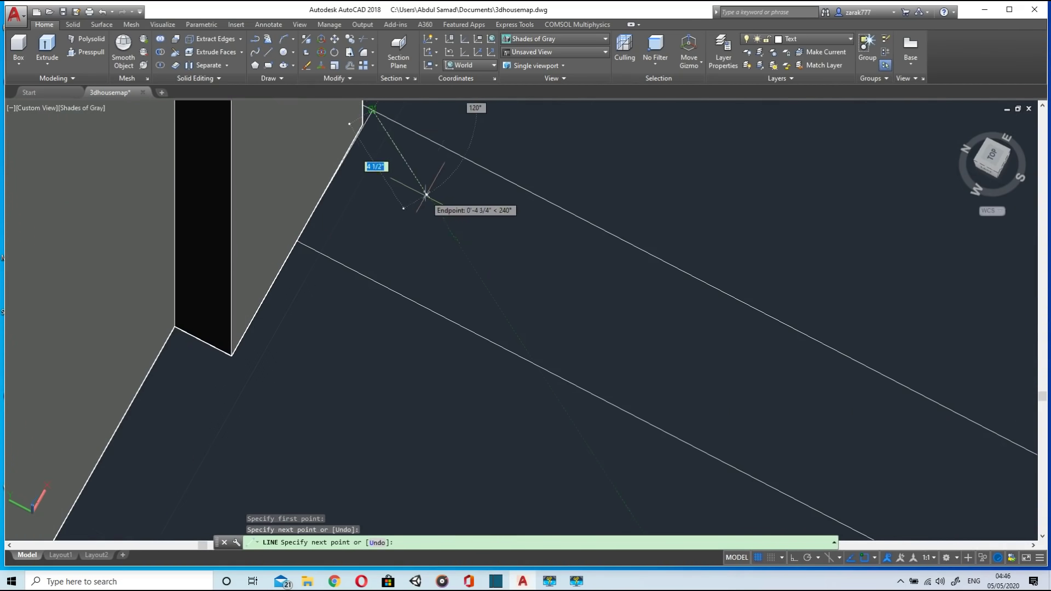
key("Escape")
Step: Presspull the wall between the bath room and the bedroom, including its short door-side stub, to the neighbouring column's height
scroll(427, 197, "down", 7)
left_click(90, 53)
left_click(615, 306)
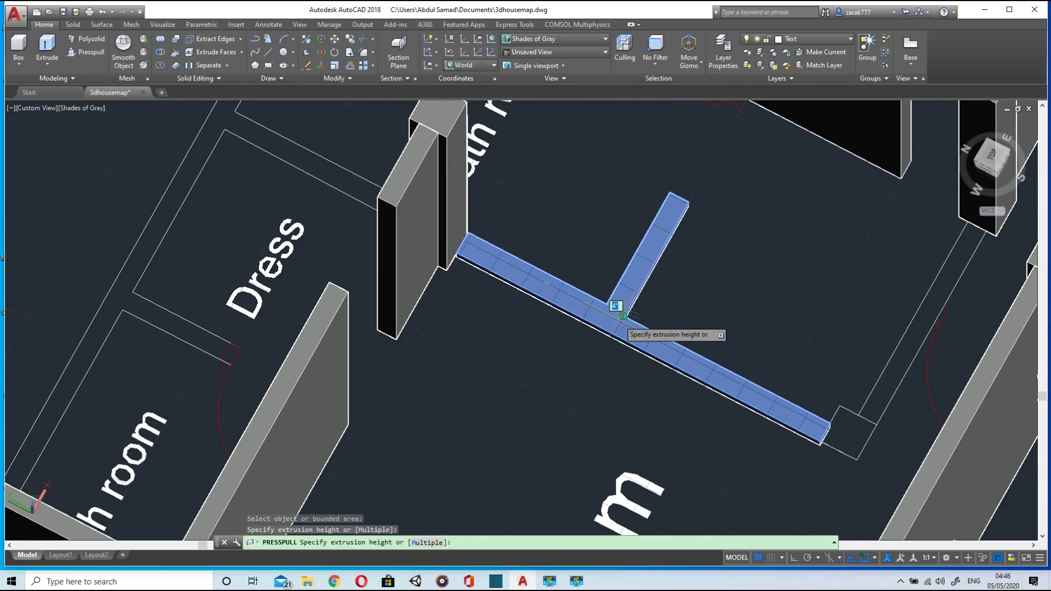
type("10'")
key("Return")
scroll(618, 306, "down", 4)
middle_click_drag(584, 330, 481, 365)
left_click(503, 362)
key("Escape")
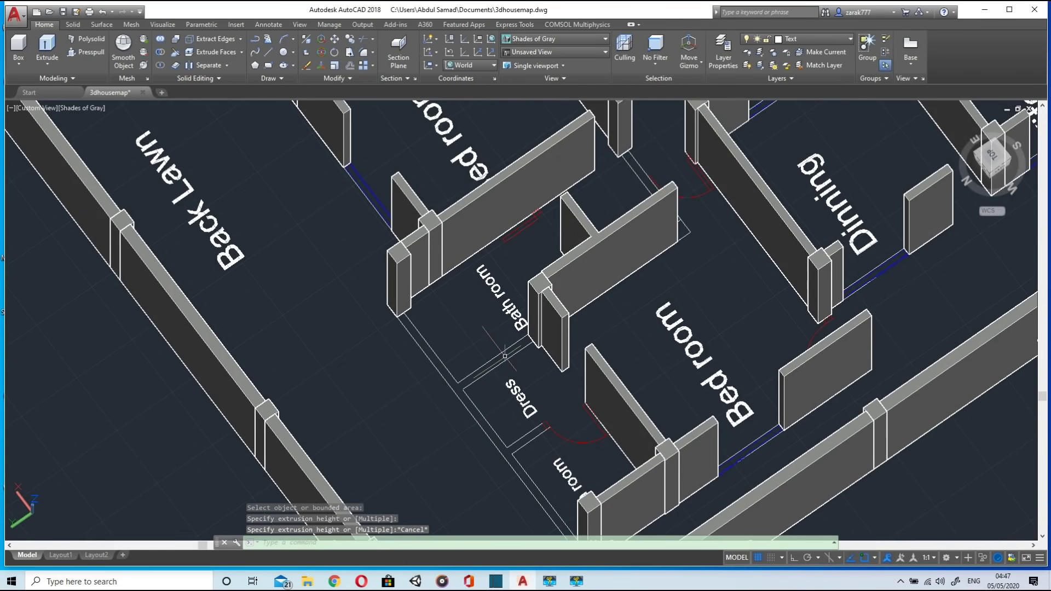
Step: Draw a closing line where the bath-dress partition meets the column, and erase the wall edge line running past that column
left_click(268, 52)
scroll(409, 333, "up", 6)
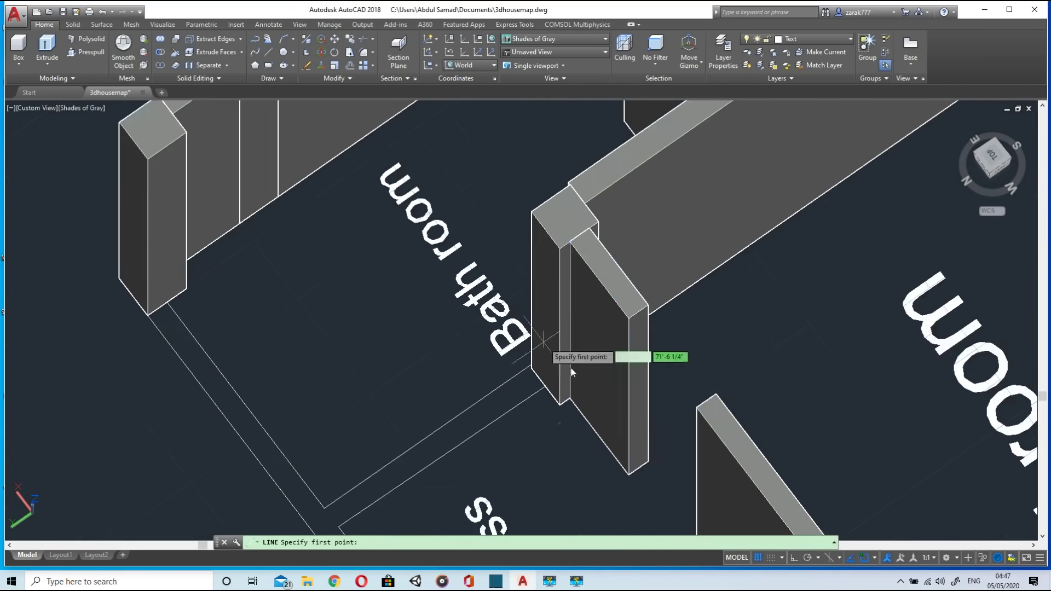
left_click(409, 334)
key("Escape")
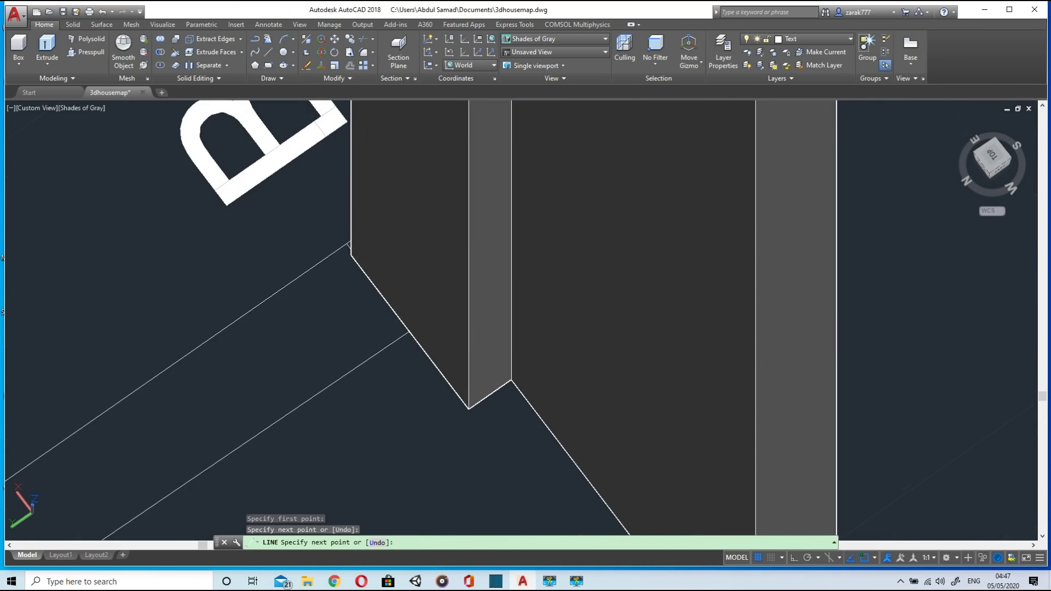
scroll(361, 339, "down", 2)
scroll(377, 350, "down", 5)
middle_click_drag(493, 366, 493, 394, "shift")
scroll(451, 429, "up", 7)
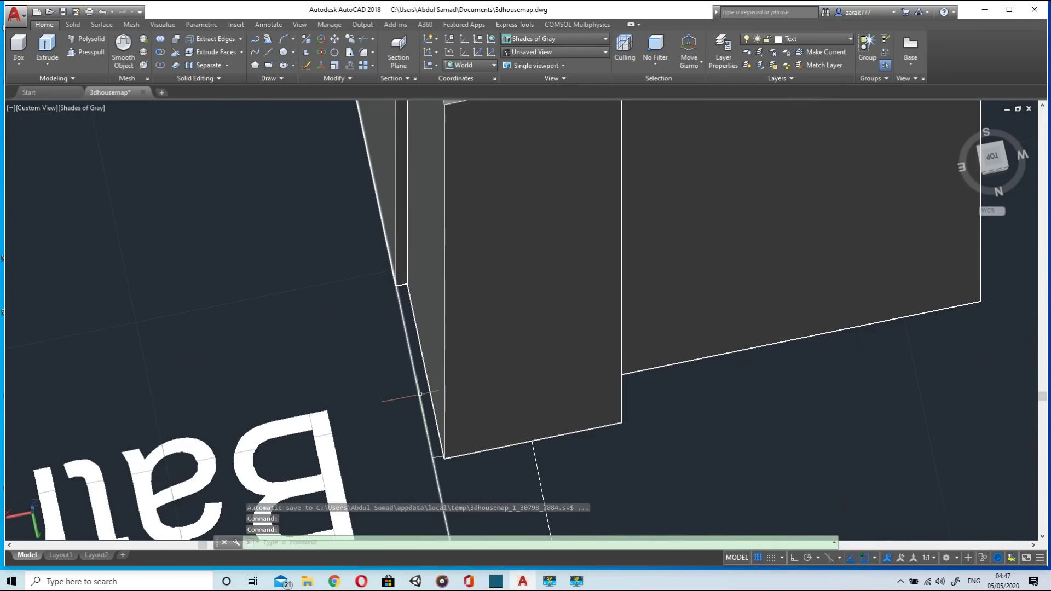
left_click(419, 394)
key("Delete")
scroll(420, 394, "down", 4)
middle_click_drag(420, 393, 332, 454, "shift")
Step: Redraw the partition's bath-room-side edge up to the column corner and erase the short closing line at the column
left_click(268, 52)
left_click(194, 438)
scroll(340, 364, "up", 3)
middle_click_drag(365, 372, 445, 333, "shift")
scroll(467, 346, "up", 8)
left_click(427, 275)
scroll(444, 324, "down", 5)
key("Escape")
key("Delete")
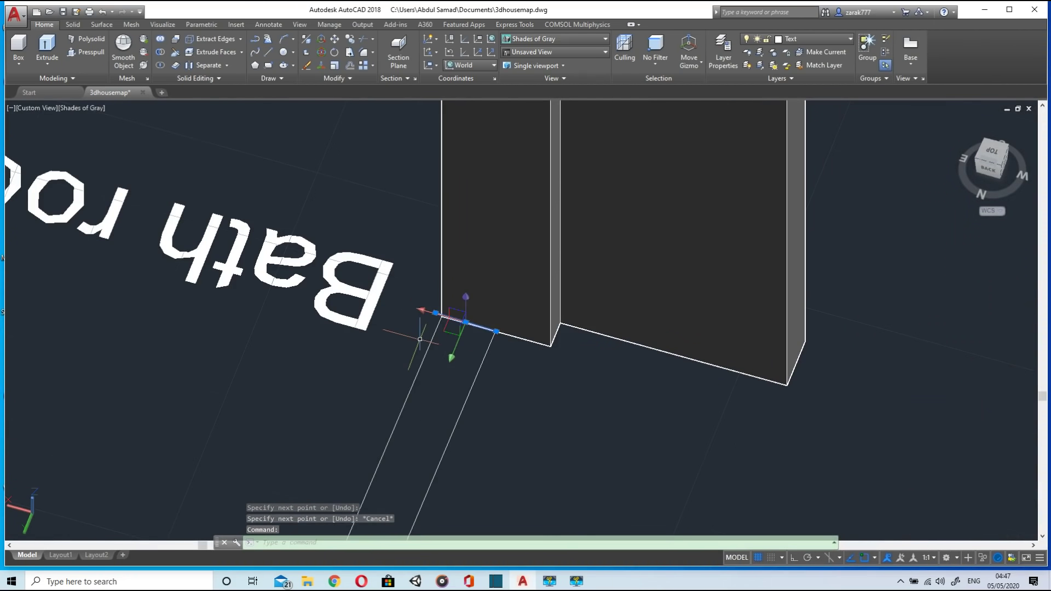
Step: Presspull the back outer wall with the bath and dress room partitions to the same height as the other walls
scroll(416, 375, "down", 4)
left_click(82, 52)
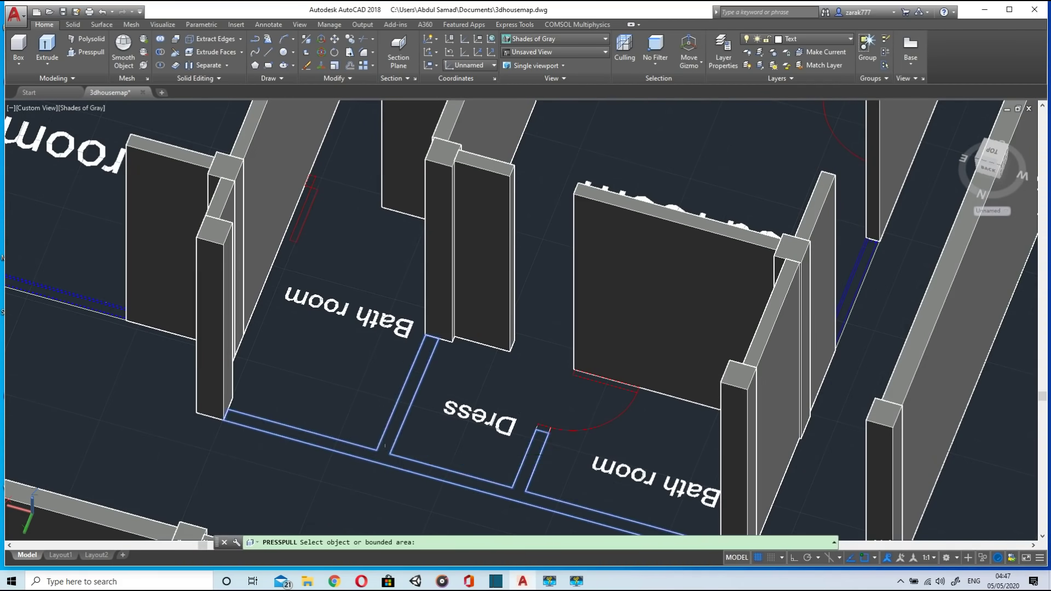
left_click(413, 463)
left_click(465, 496)
key("Return")
Step: Rename the Text layer to walls
middle_click_drag(546, 486, 286, 453, "shift")
scroll(394, 348, "down", 7)
scroll(546, 426, "down", 4)
scroll(545, 426, "up", 7)
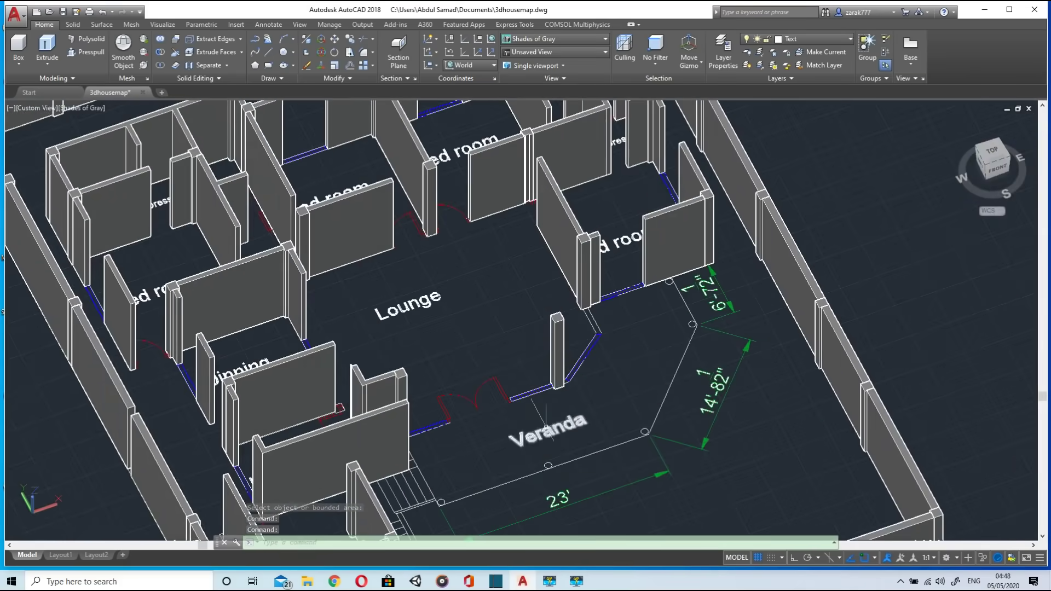
middle_click_drag(546, 427, 580, 398, "shift")
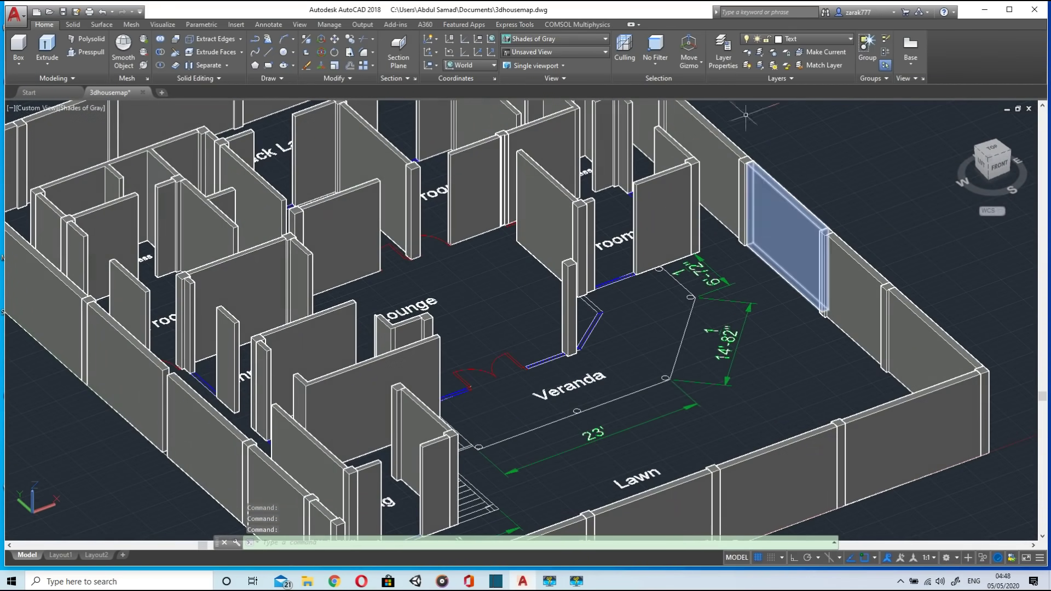
left_click(794, 41)
left_click(784, 131)
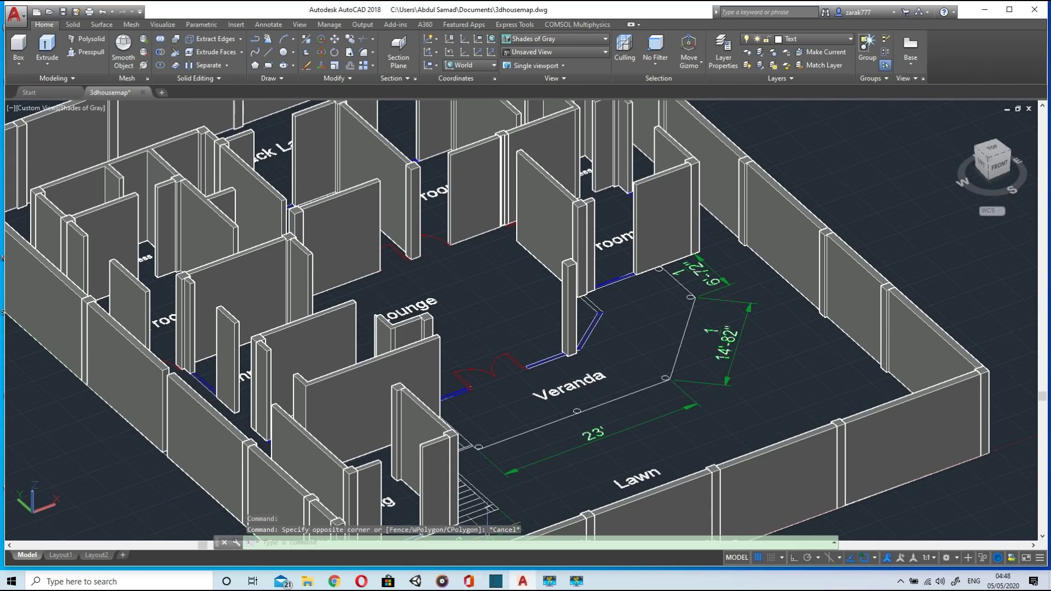
left_click(464, 545)
type("layer")
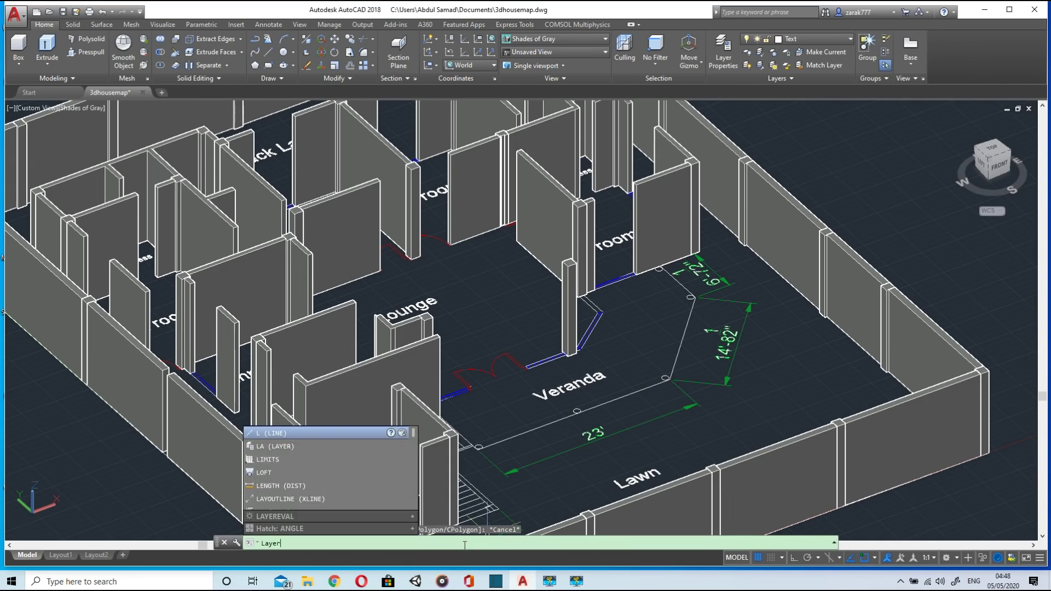
key("Return")
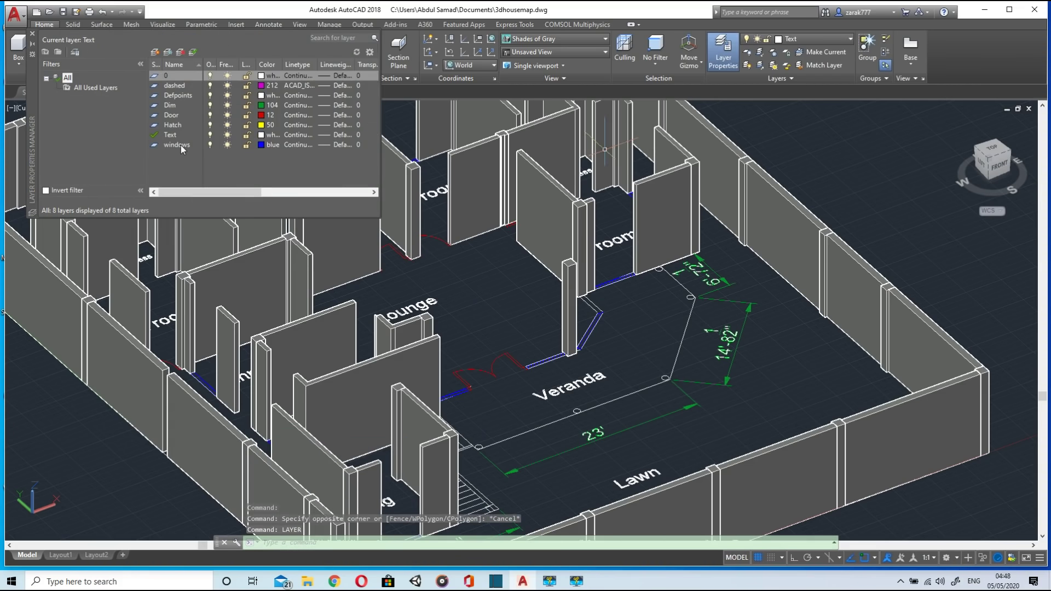
left_click(174, 136)
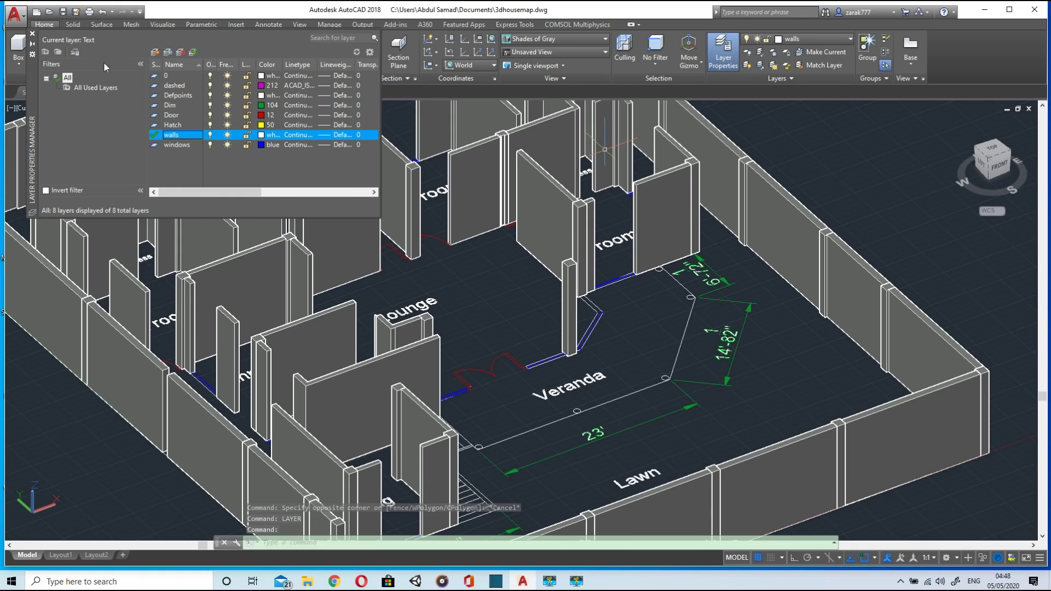
left_click(31, 36)
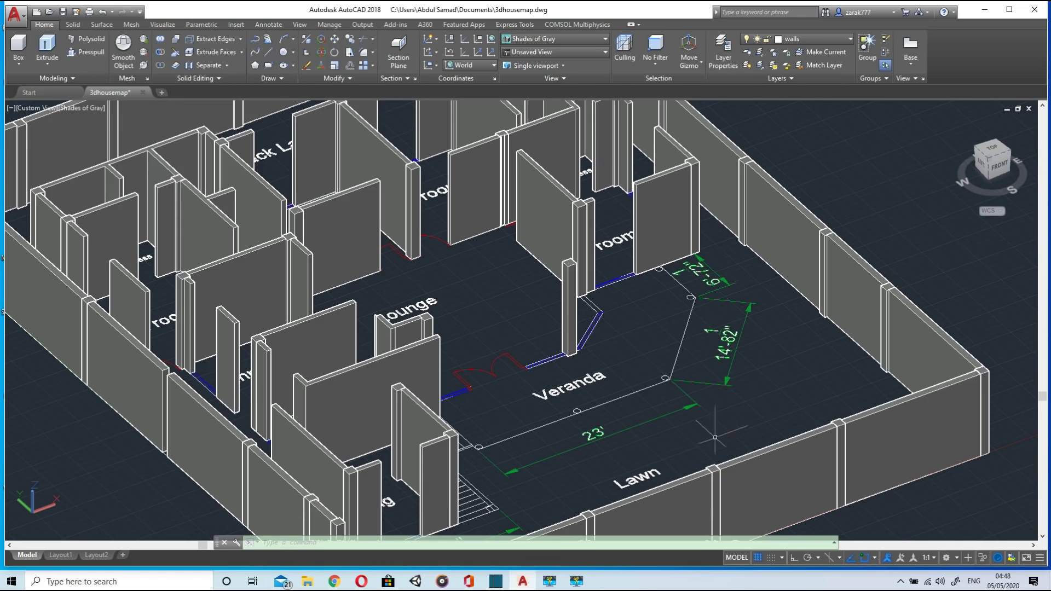
Step: Examine the door and window openings between the lounge and the veranda
scroll(523, 380, "down", 3)
scroll(523, 381, "up", 3)
middle_click_drag(542, 390, 492, 401, "shift")
middle_click_drag(348, 437, 380, 449, "shift")
scroll(435, 414, "up", 5)
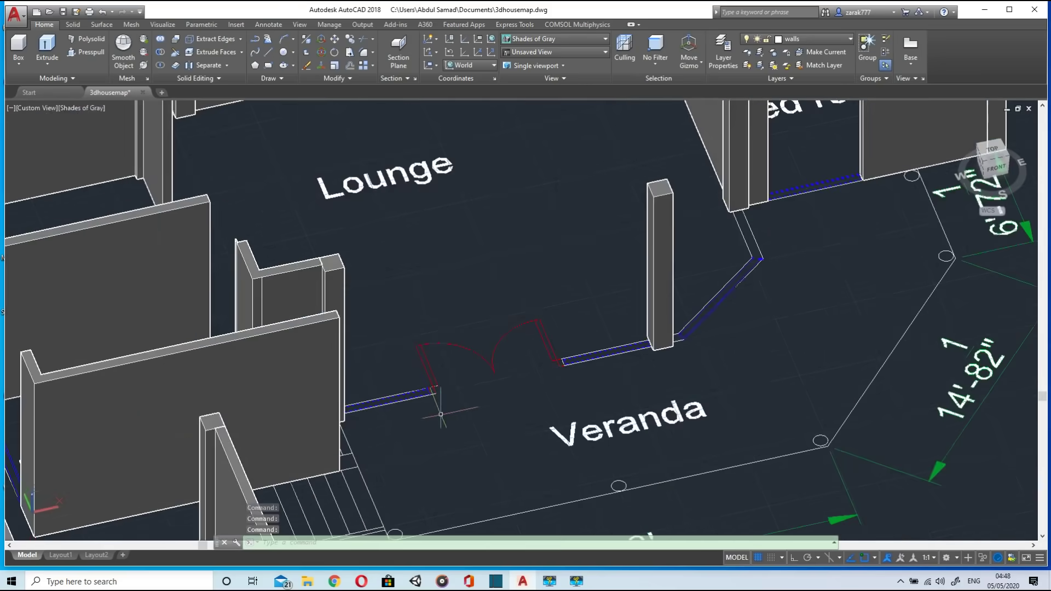
scroll(438, 415, "down", 3)
middle_click_drag(445, 422, 361, 377, "shift")
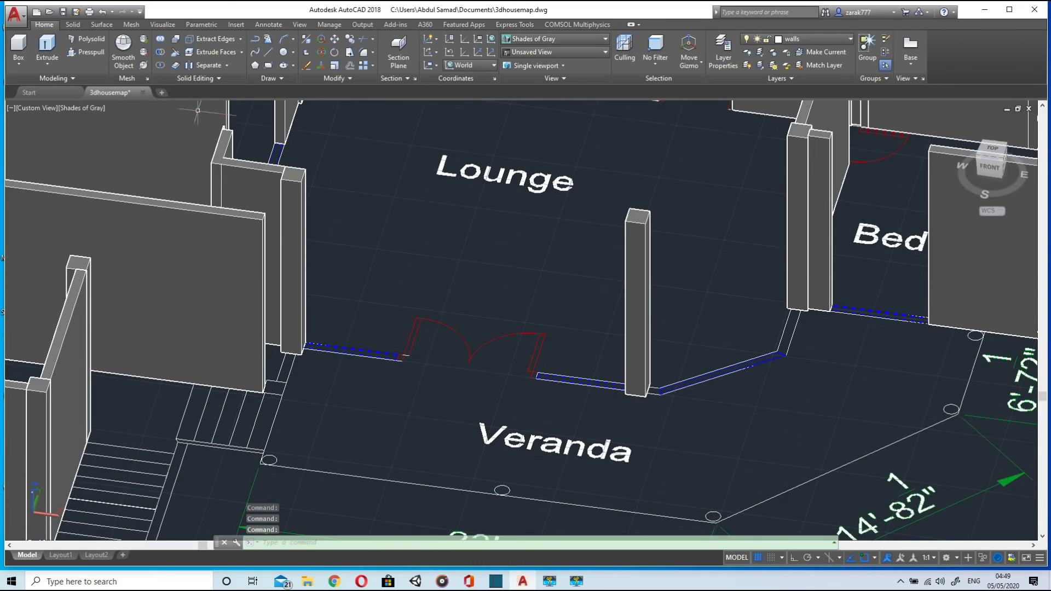
left_click(84, 53)
scroll(434, 387, "up", 4)
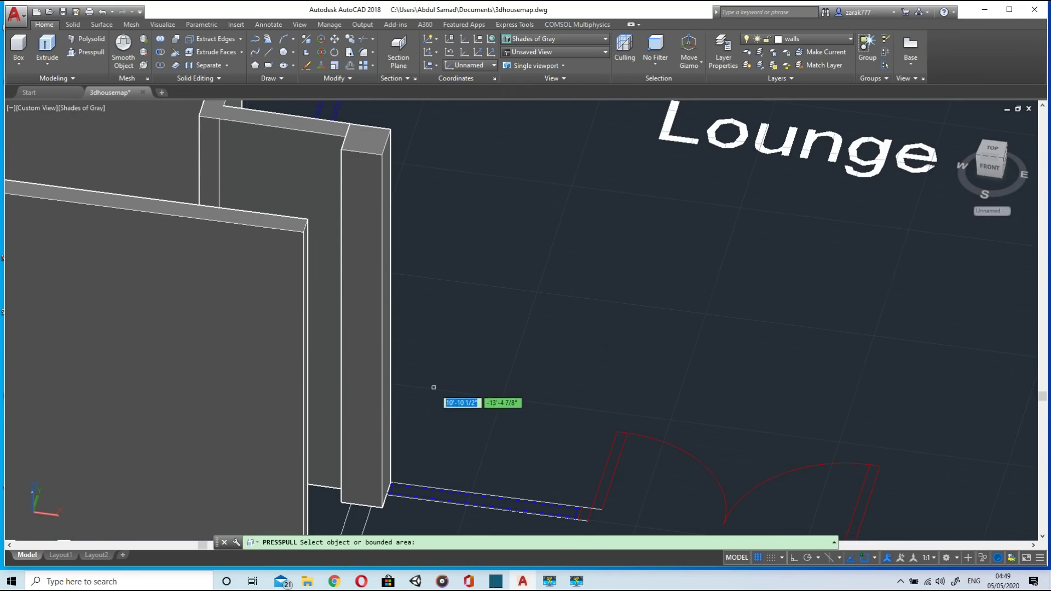
left_click(426, 495)
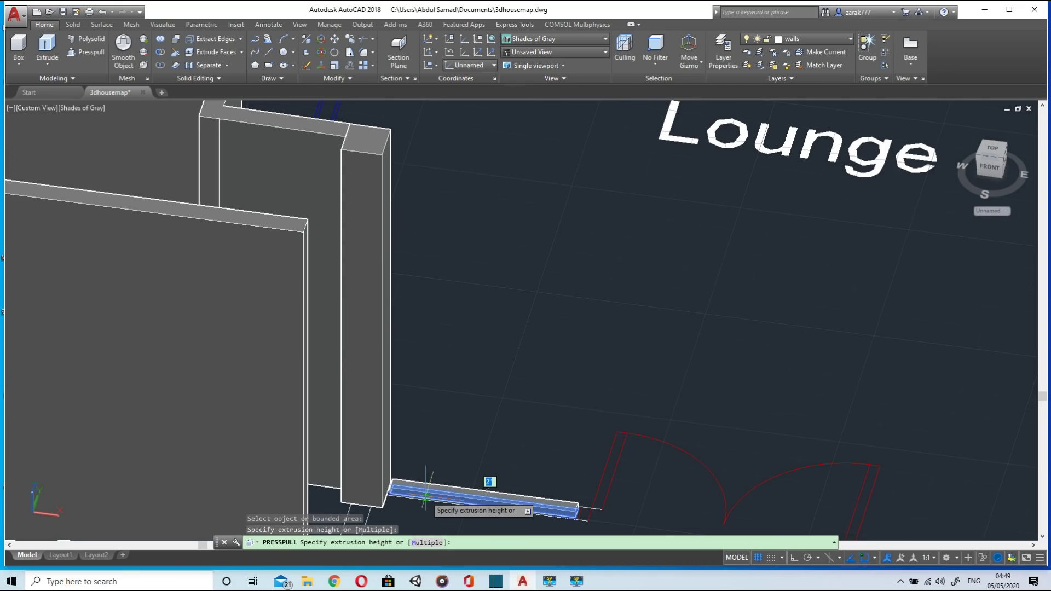
scroll(426, 497, "down", 4)
scroll(427, 495, "up", 5)
middle_click_drag(430, 488, 421, 378)
mouse_move(427, 295)
middle_mouse_down()
mouse_move(419, 333)
mouse_move(371, 310)
mouse_move(457, 305)
mouse_move(434, 314)
middle_mouse_up()
key("Escape")
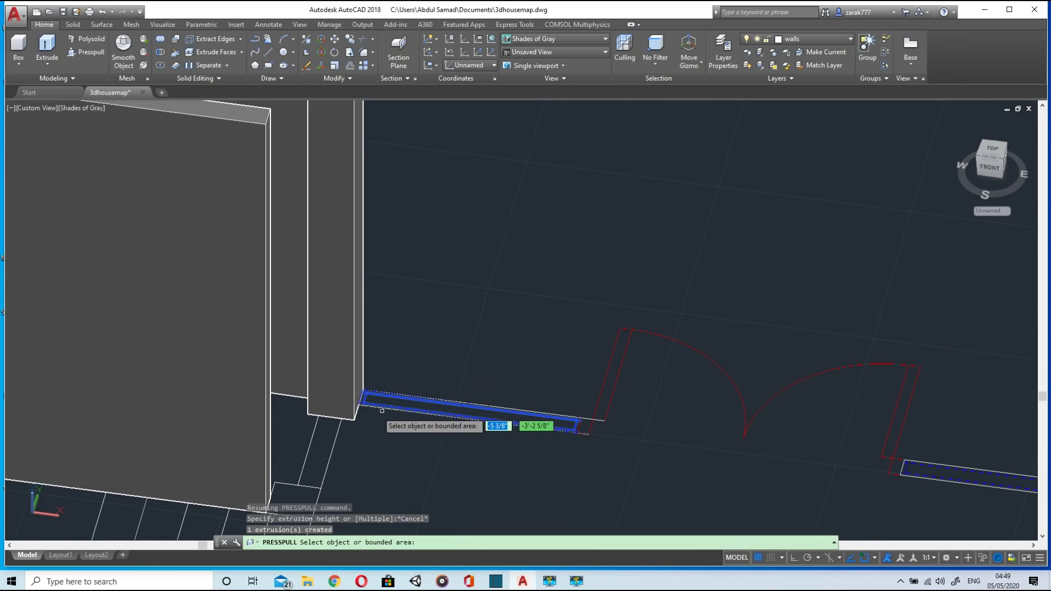
Step: Erase the window lines between the wall lines of the opening beside the double door at the veranda
scroll(362, 407, "up", 3)
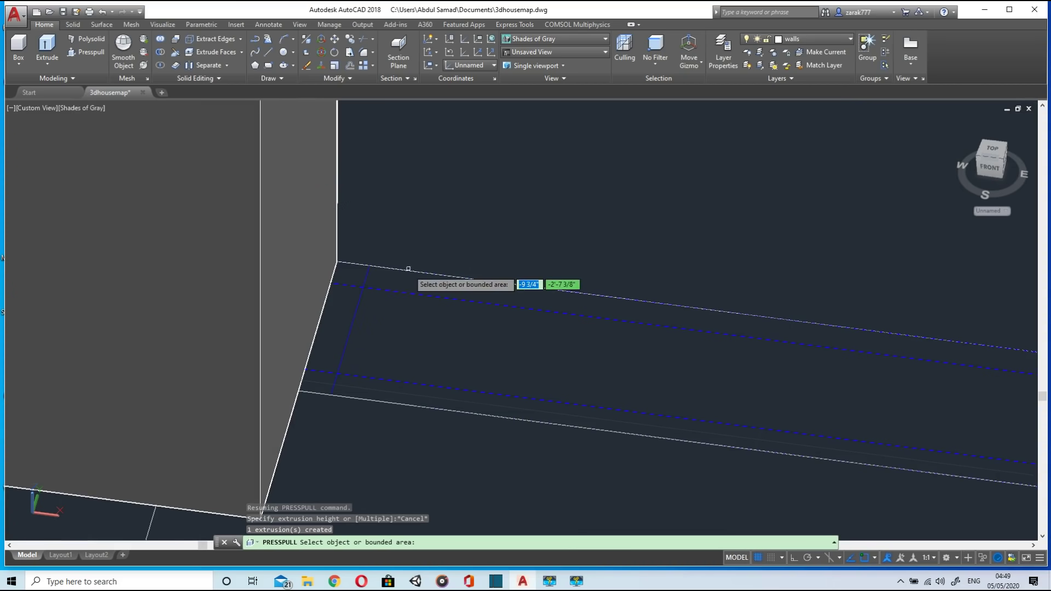
key("Return")
left_click(412, 306)
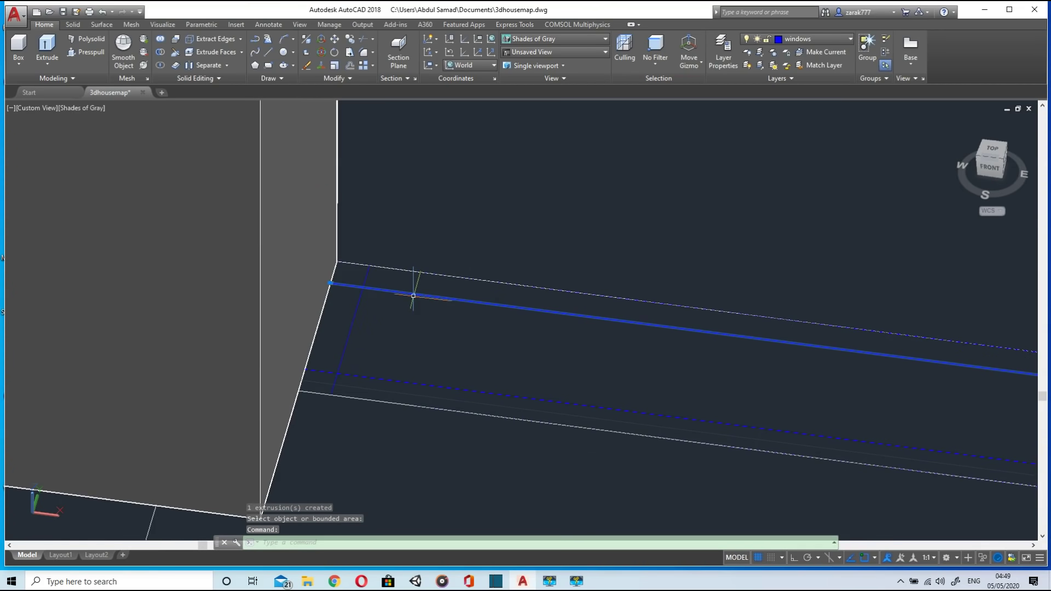
scroll(413, 291, "down", 3)
key("Delete")
scroll(676, 323, "up", 4)
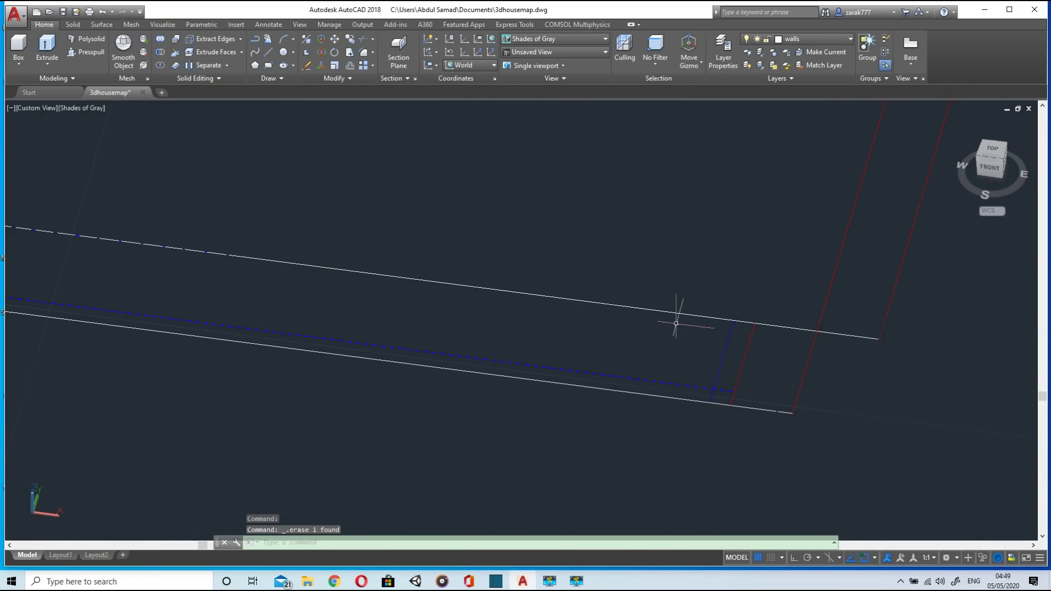
left_click(708, 382)
key("Delete")
scroll(718, 371, "up", 1)
scroll(457, 328, "down", 3)
scroll(297, 305, "up", 3)
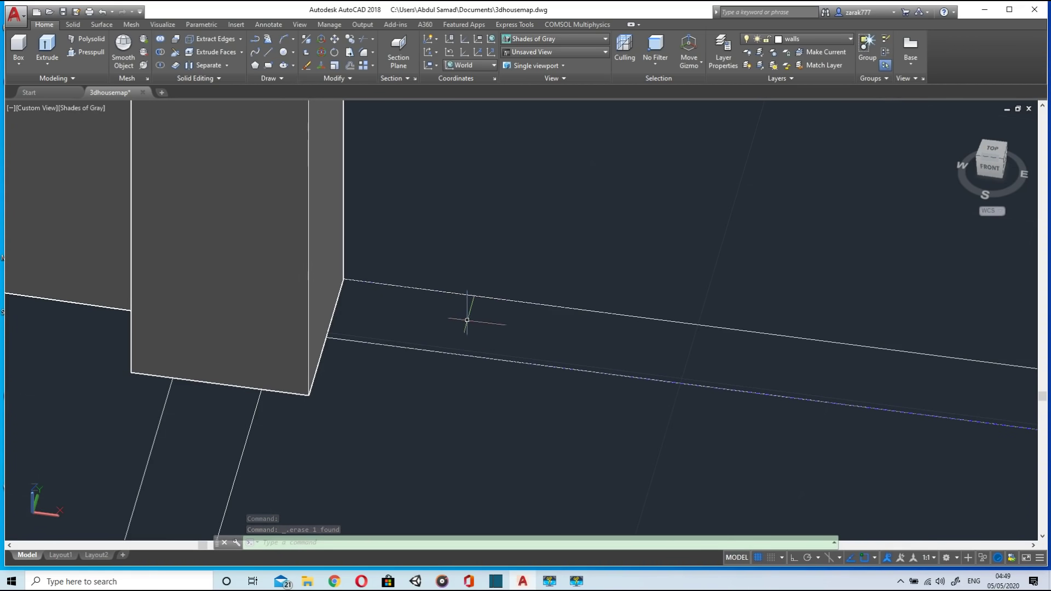
Step: Presspull the cleared window strip between the column and the double door to a 2' high sill
scroll(451, 349, "down", 2)
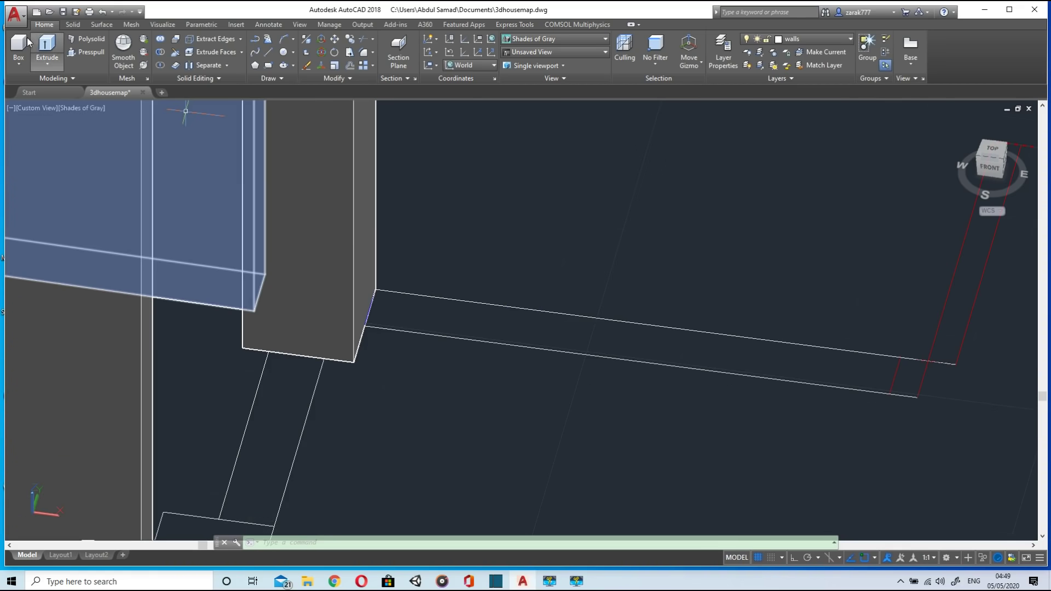
left_click(85, 52)
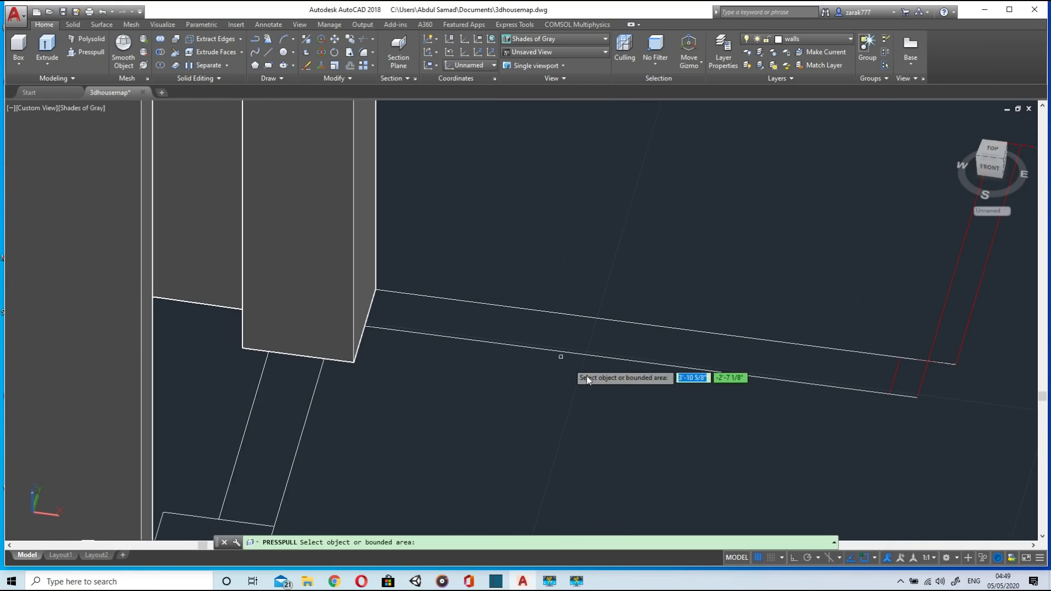
left_click(586, 338)
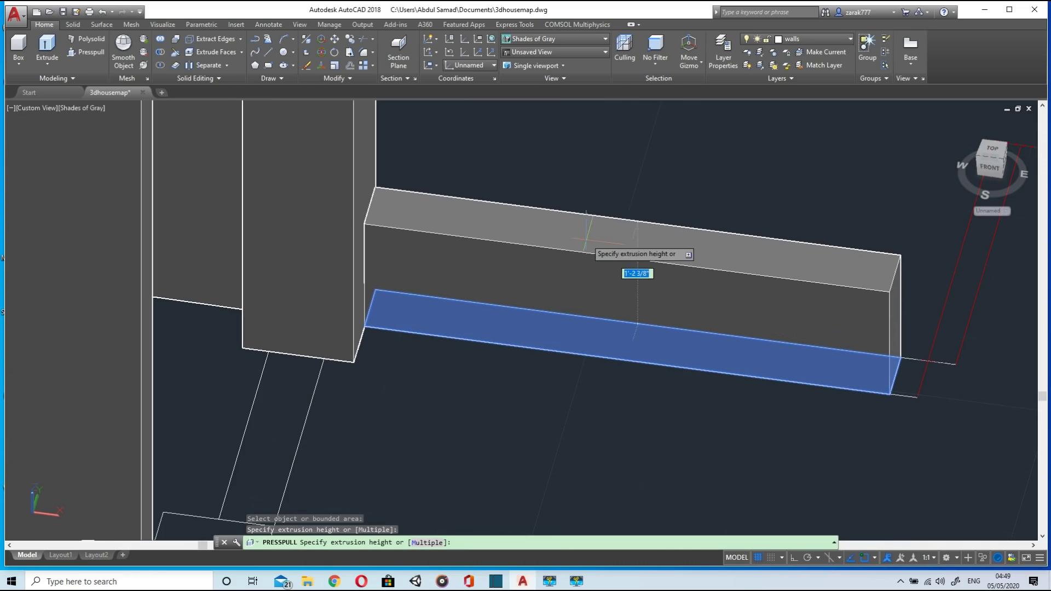
scroll(588, 227, "down", 2)
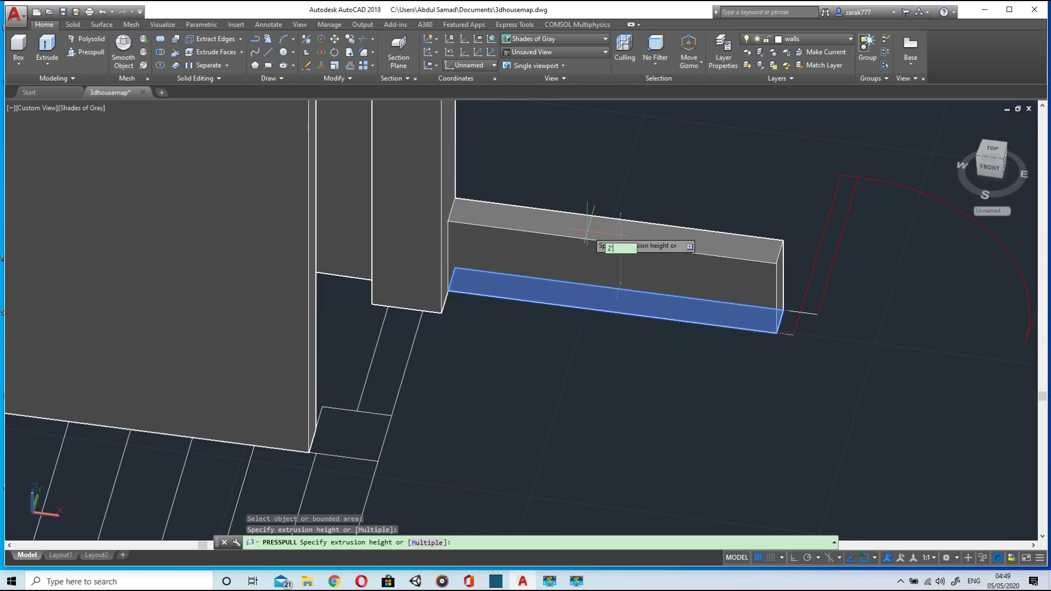
key("Return")
Step: Erase the double-door leaves and swing arcs between the lounge and the veranda
middle_click_drag(589, 229, 654, 242, "shift")
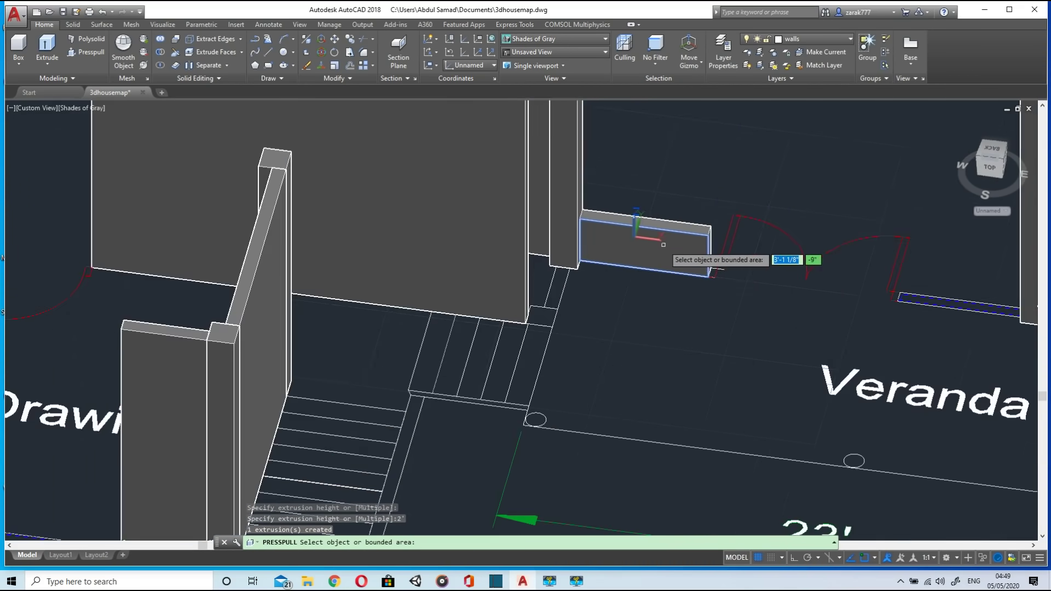
scroll(655, 243, "down", 2)
scroll(734, 251, "up", 2)
scroll(800, 291, "up", 2)
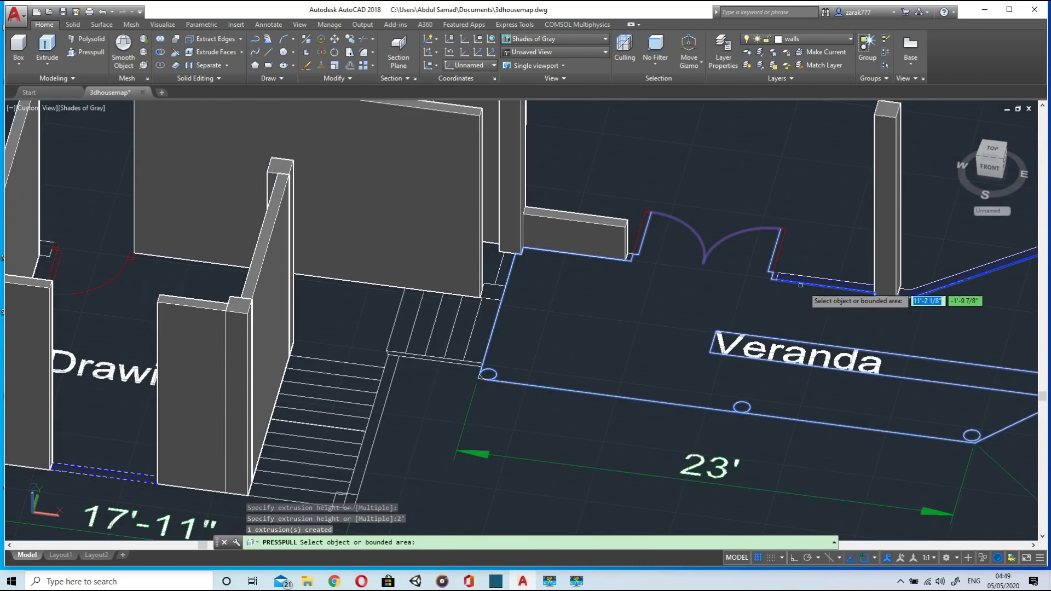
scroll(837, 303, "up", 3)
scroll(715, 280, "down", 4)
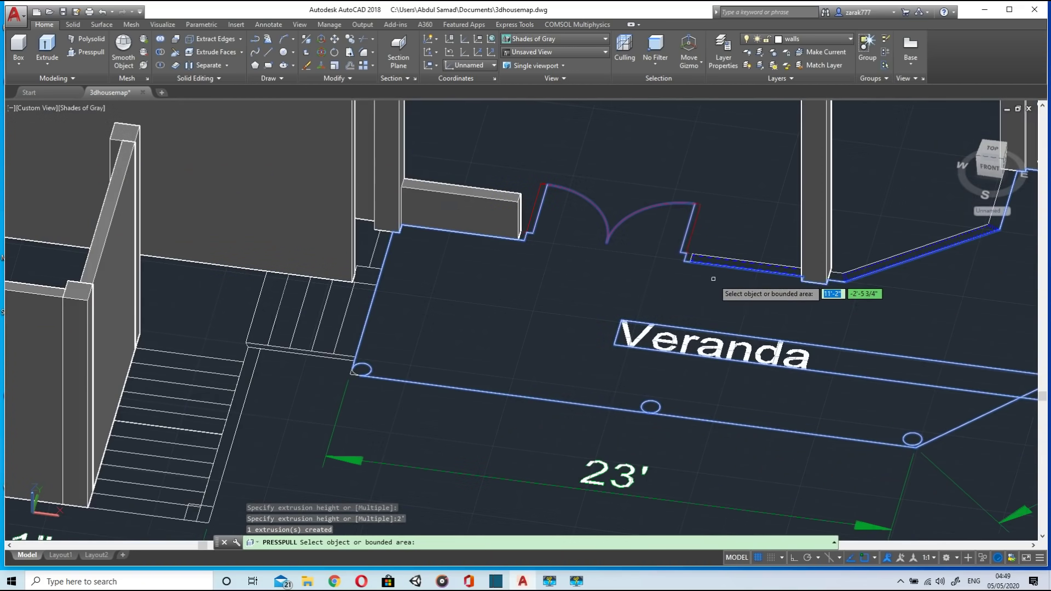
key("Return")
mouse_move(552, 158)
left_mouse_down()
mouse_move(545, 201)
mouse_move(577, 256)
mouse_move(722, 221)
mouse_move(702, 205)
left_mouse_up()
mouse_move(701, 204)
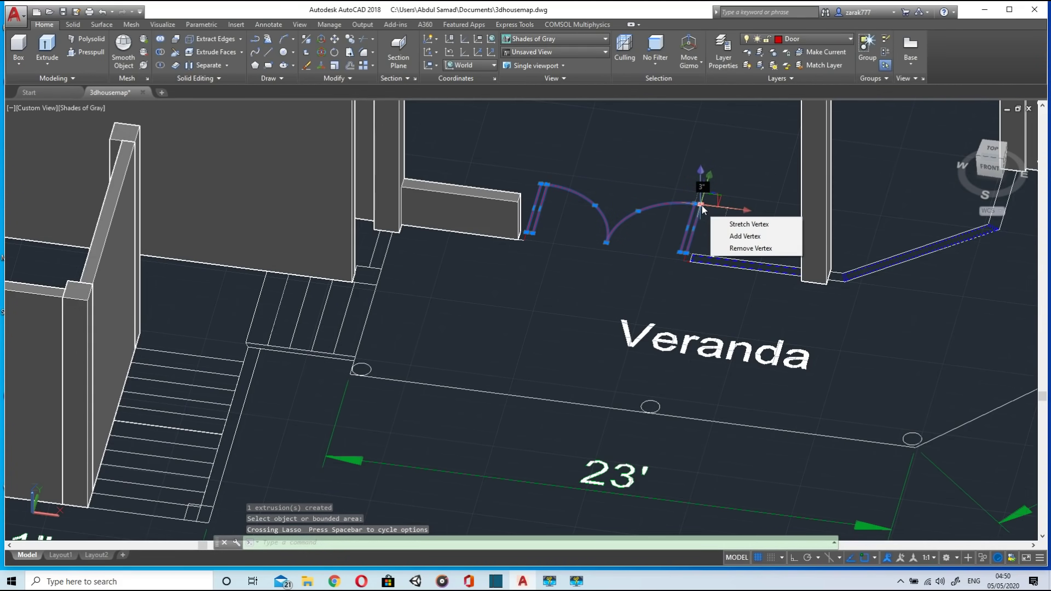
key("Delete")
Step: Erase the two wall lines that run past the end of the 2' sill into the door frame outline
scroll(657, 243, "down", 10)
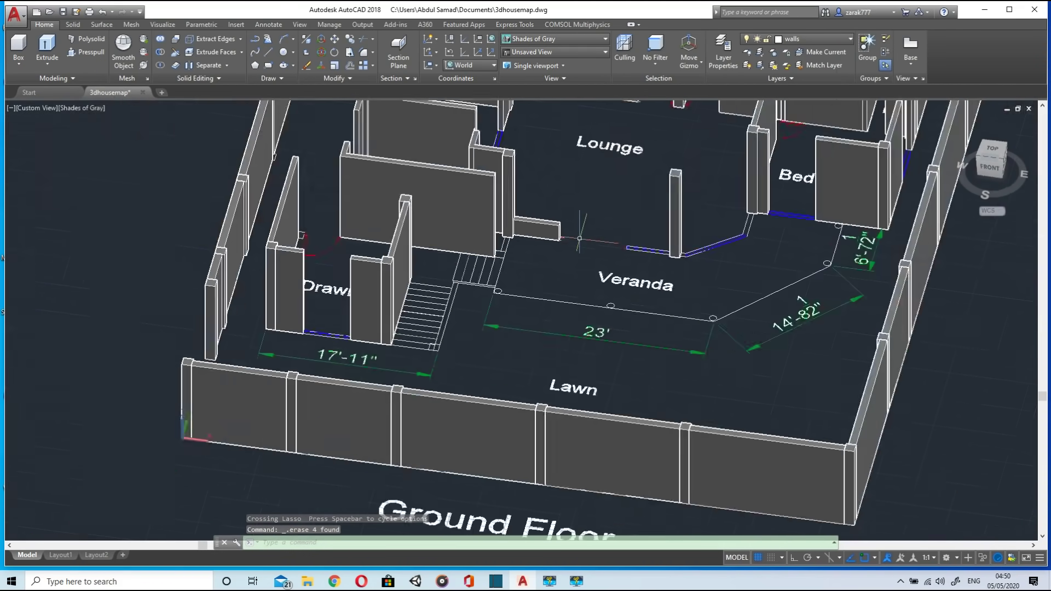
scroll(488, 233, "up", 15)
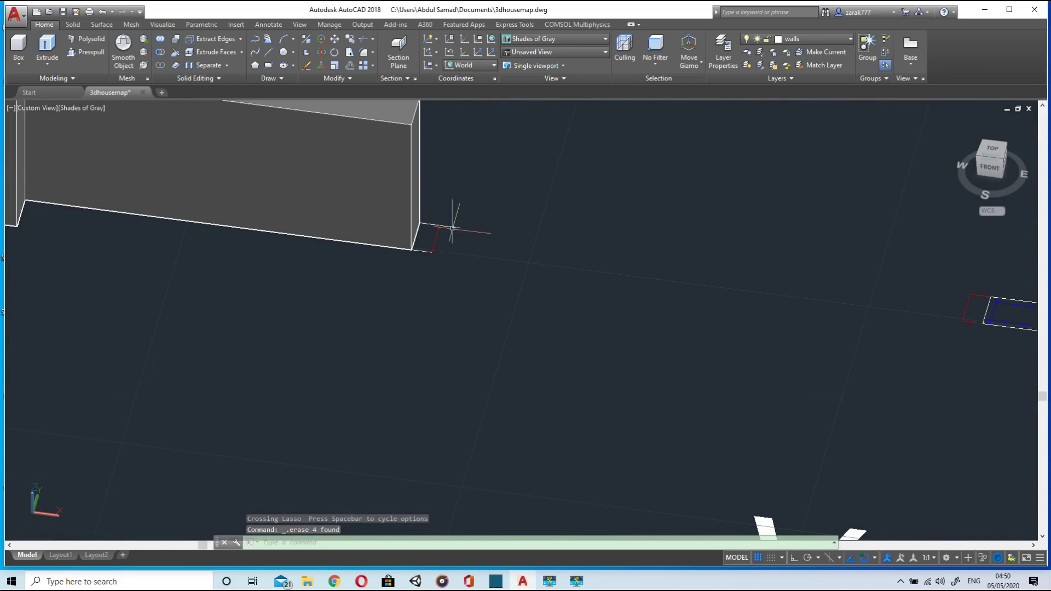
left_click(453, 227)
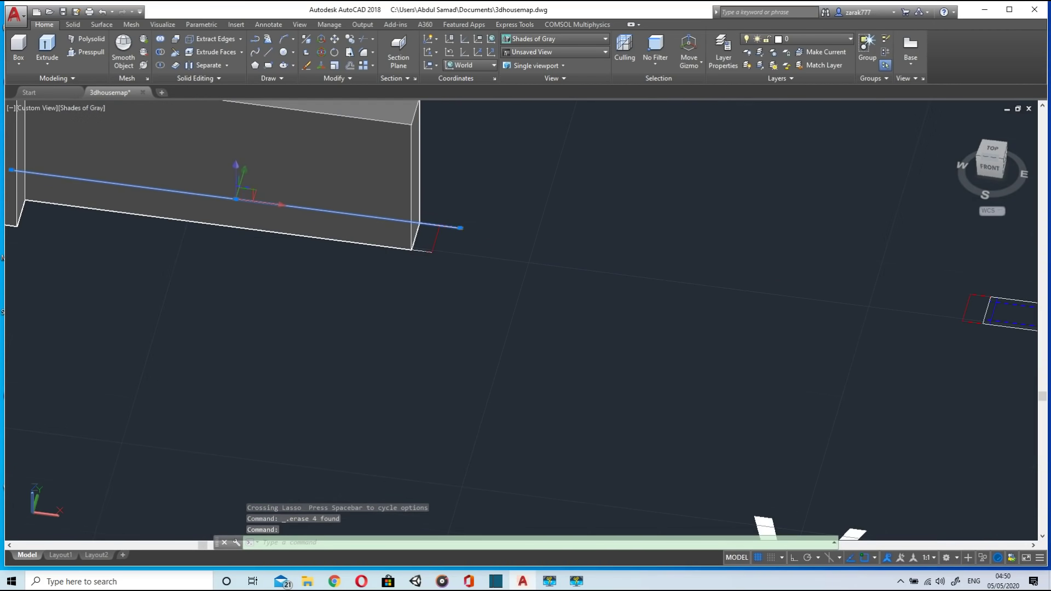
key("Delete")
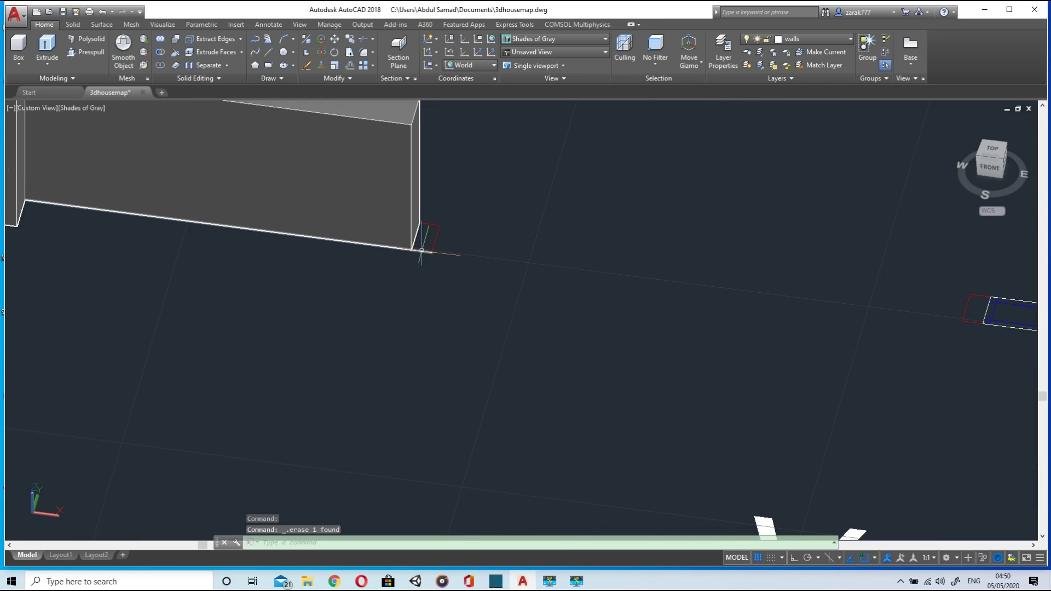
key("Delete")
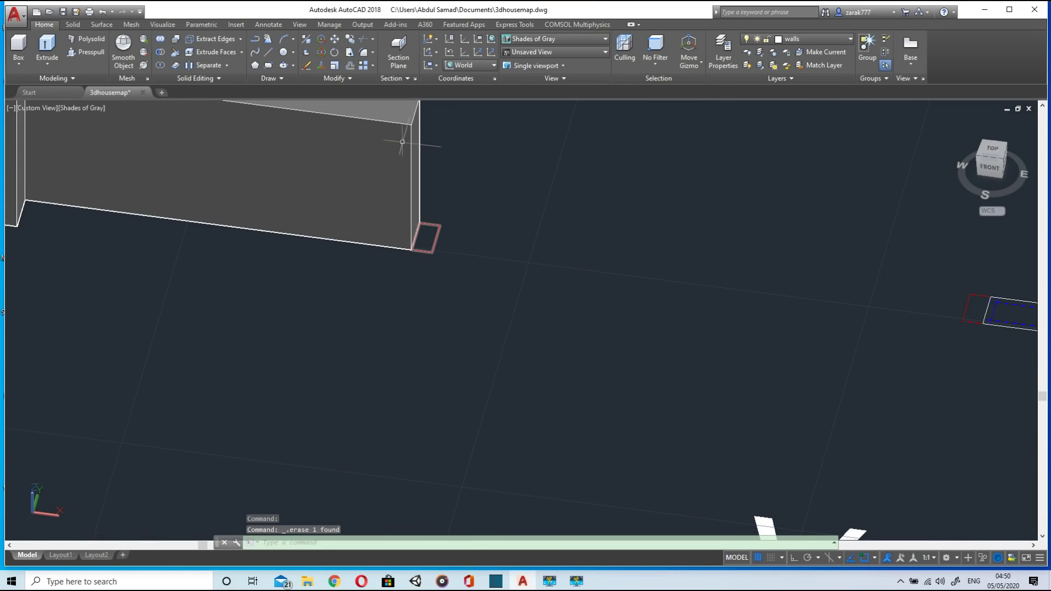
Step: Presspull the frame rectangles on both sides of the double-door opening up to the 11' wall height
left_click(87, 52)
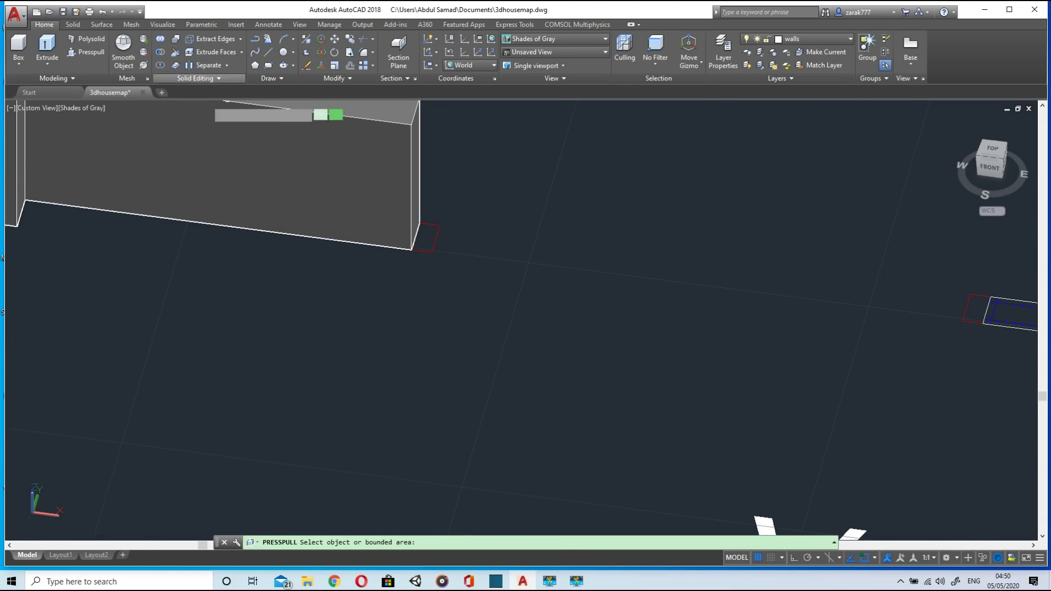
left_click(426, 237)
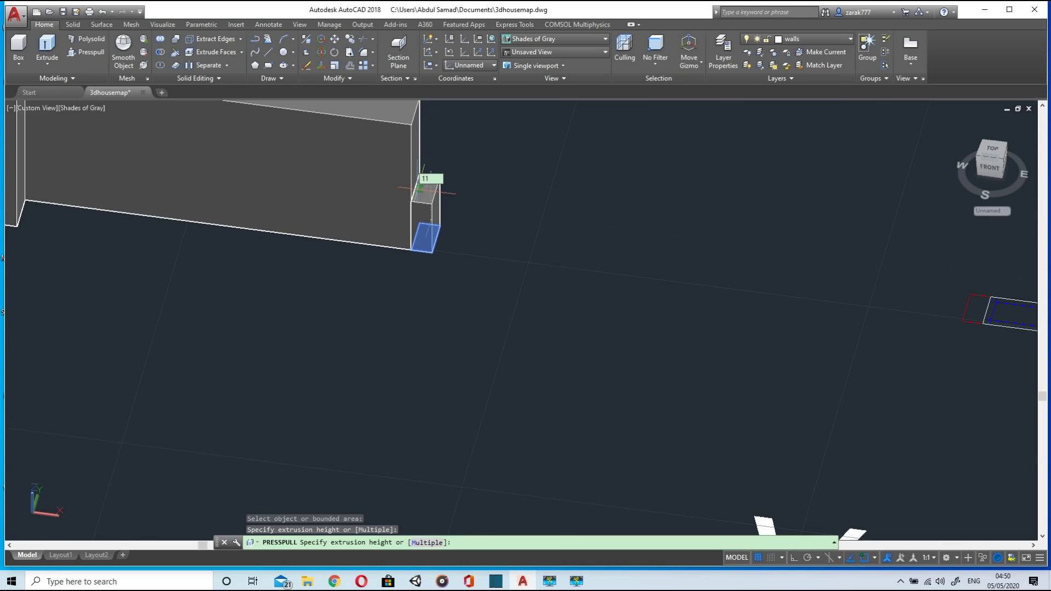
key("Return")
scroll(547, 213, "down", 5)
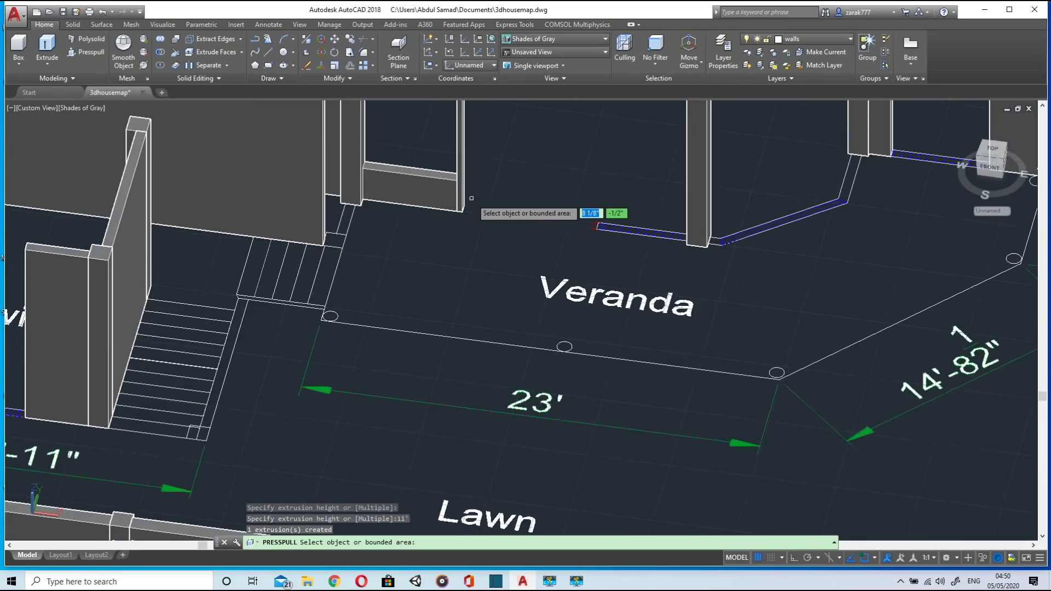
scroll(550, 213, "up", 2)
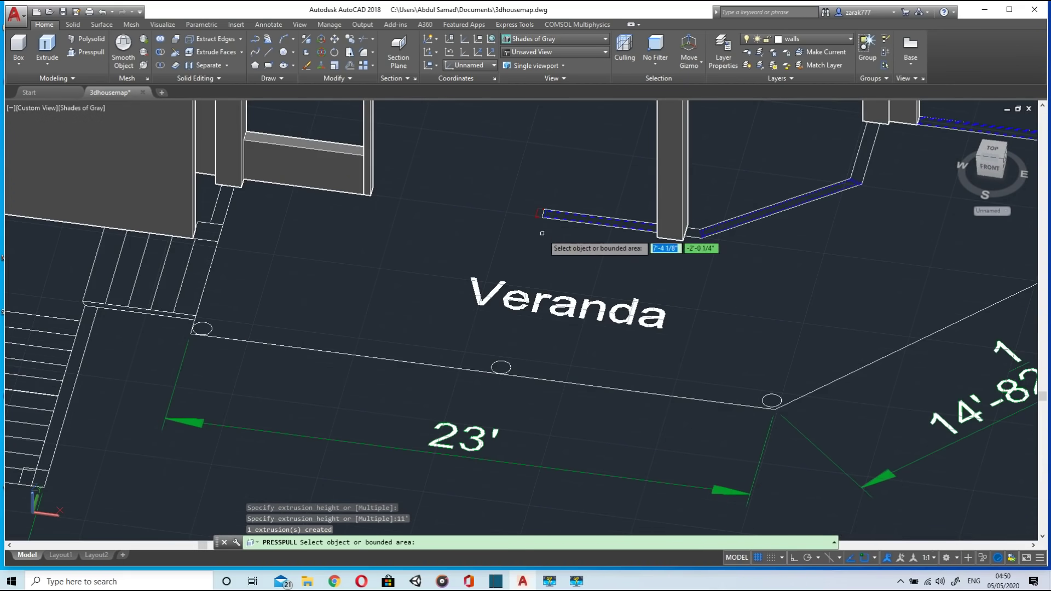
left_click(539, 213)
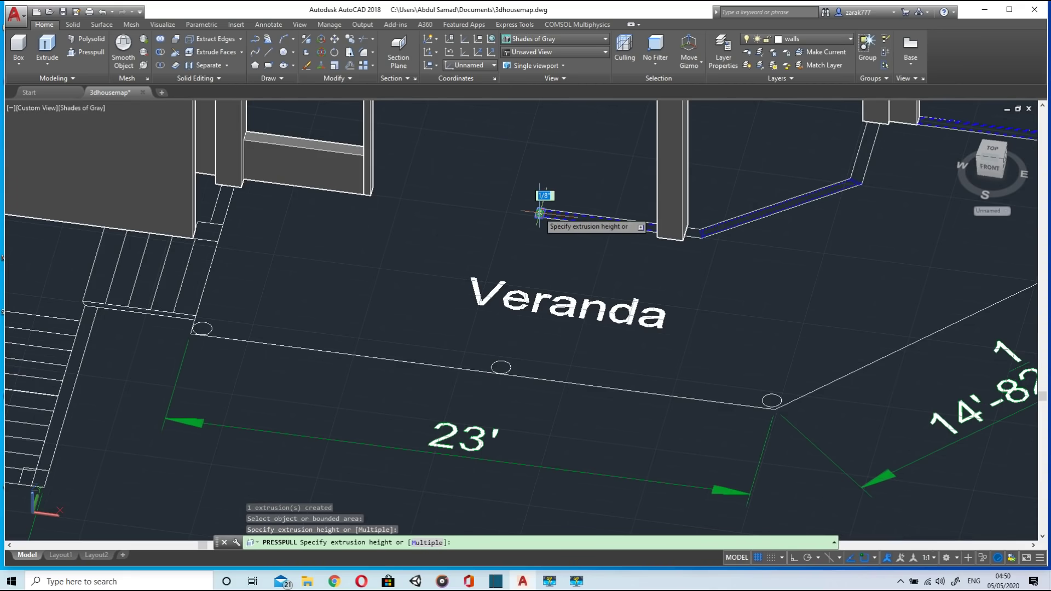
left_click(539, 213)
scroll(539, 213, "down", 5)
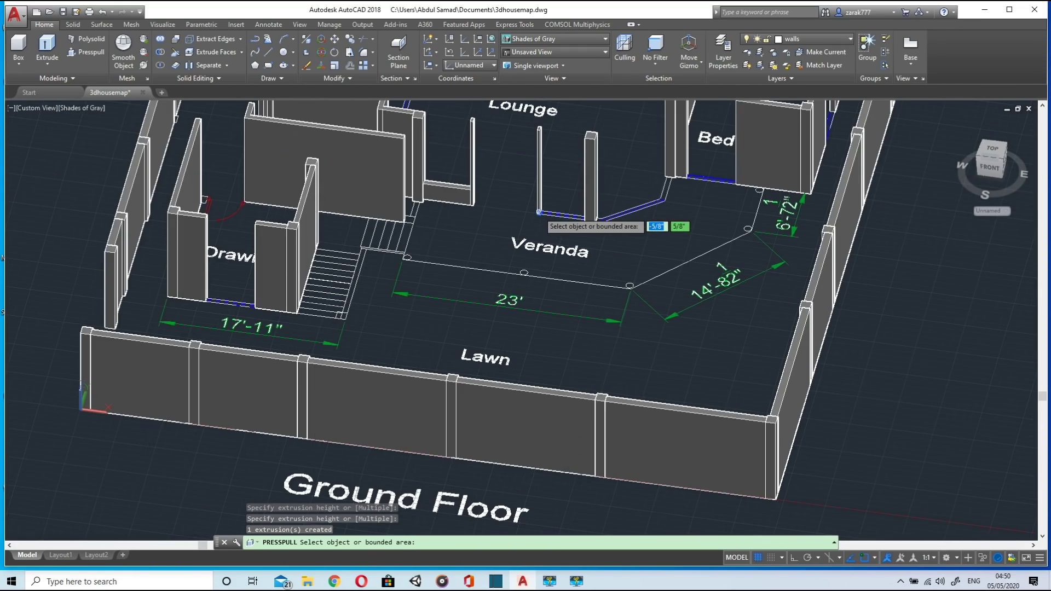
Step: Erase the window lines between the door frame post and the next column along the veranda
middle_click_drag(558, 224, 544, 310, "shift")
scroll(539, 313, "up", 8)
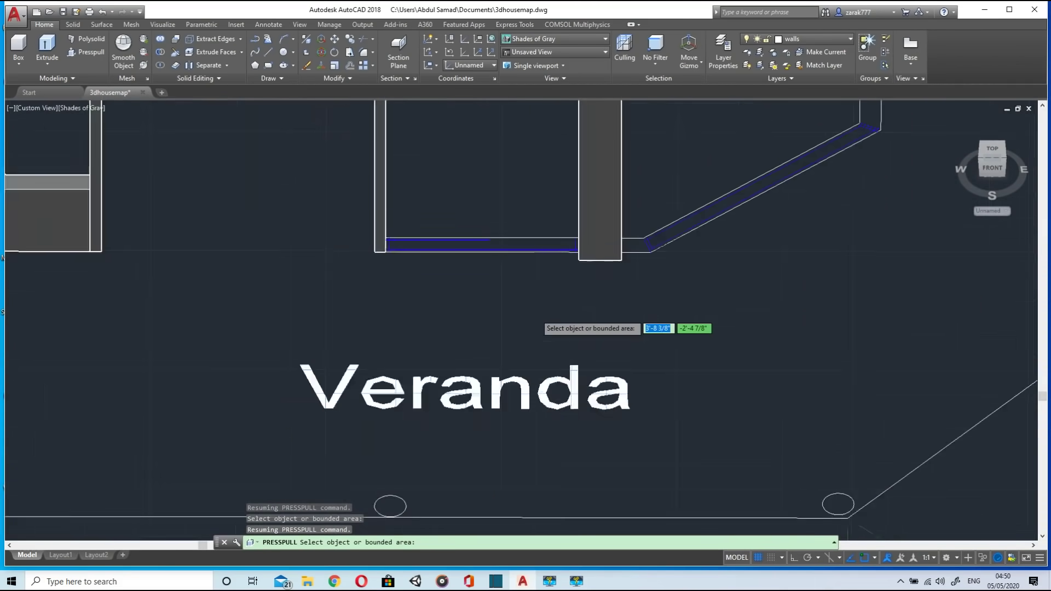
key("Escape")
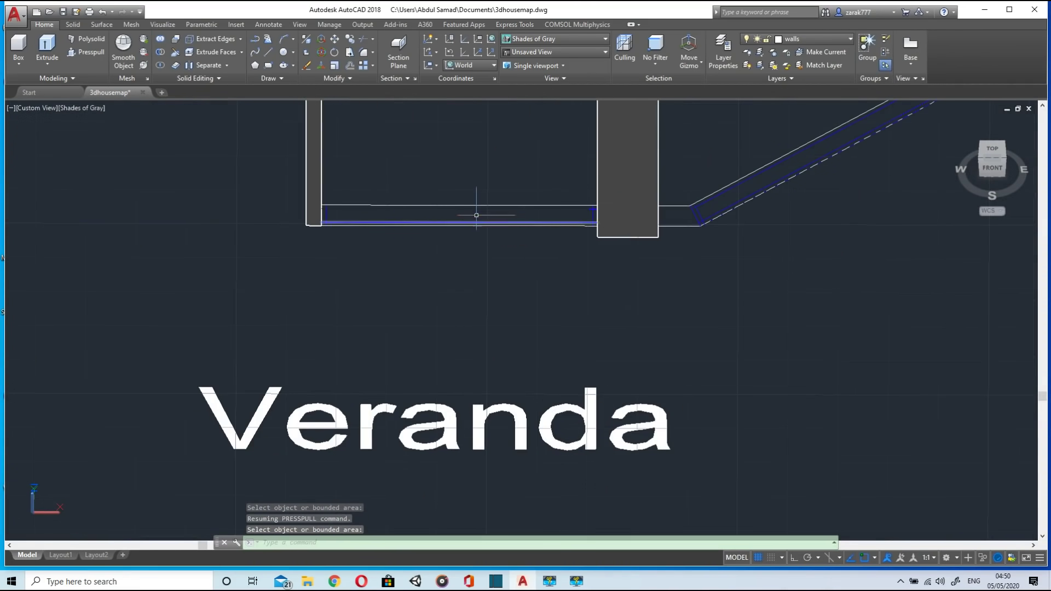
left_click(478, 207)
key("Delete")
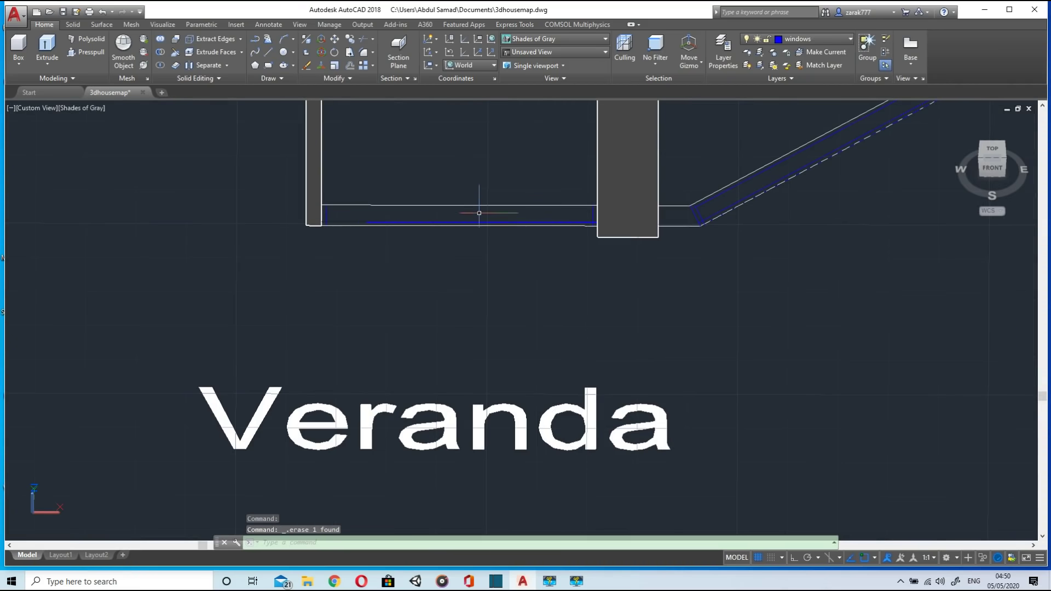
scroll(480, 225, "up", 5)
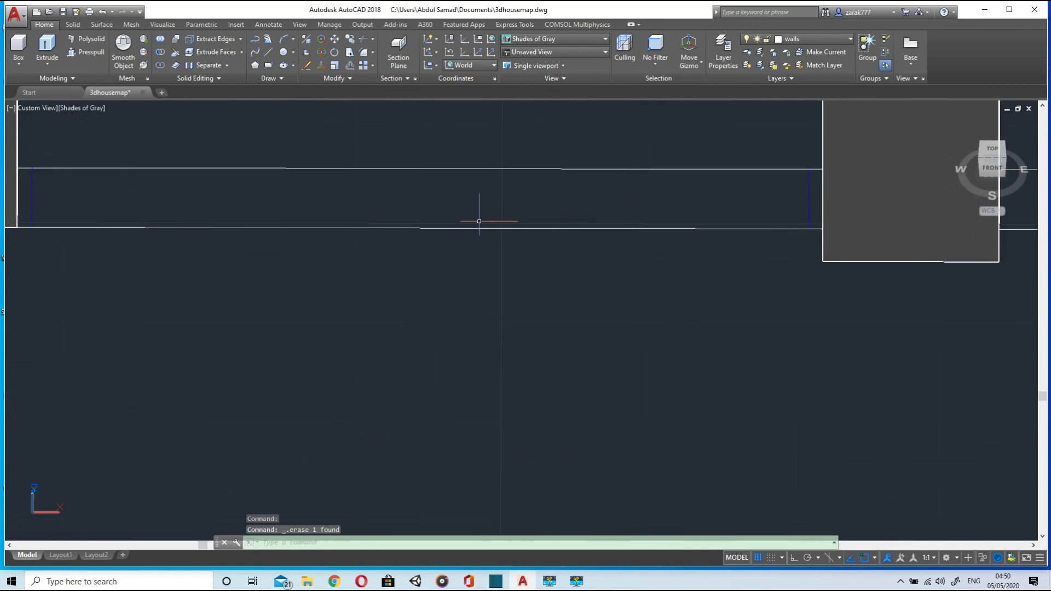
scroll(509, 213, "down", 4)
scroll(624, 212, "up", 4)
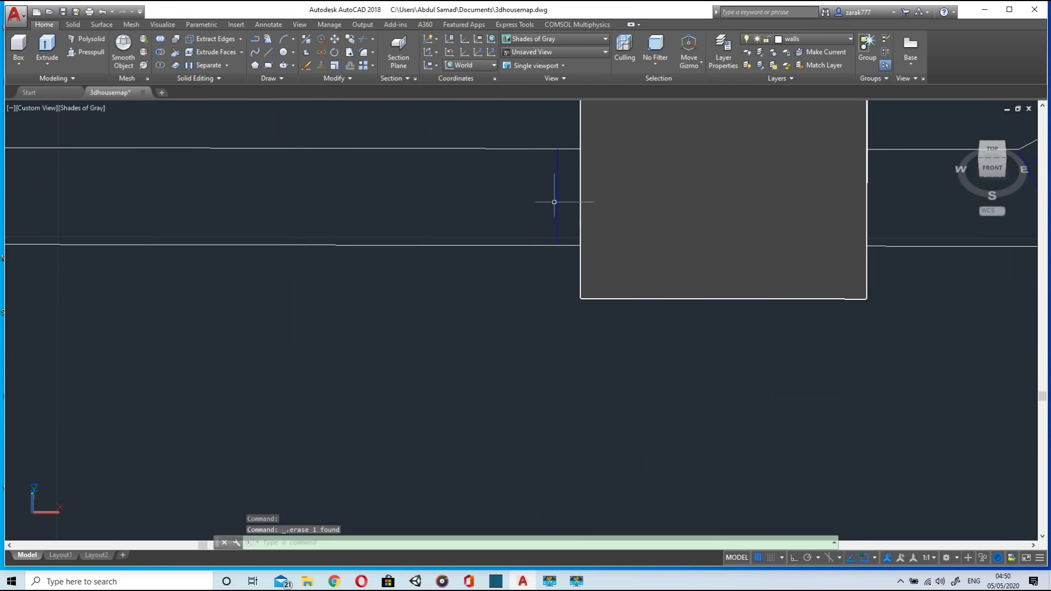
scroll(237, 207, "up", 3)
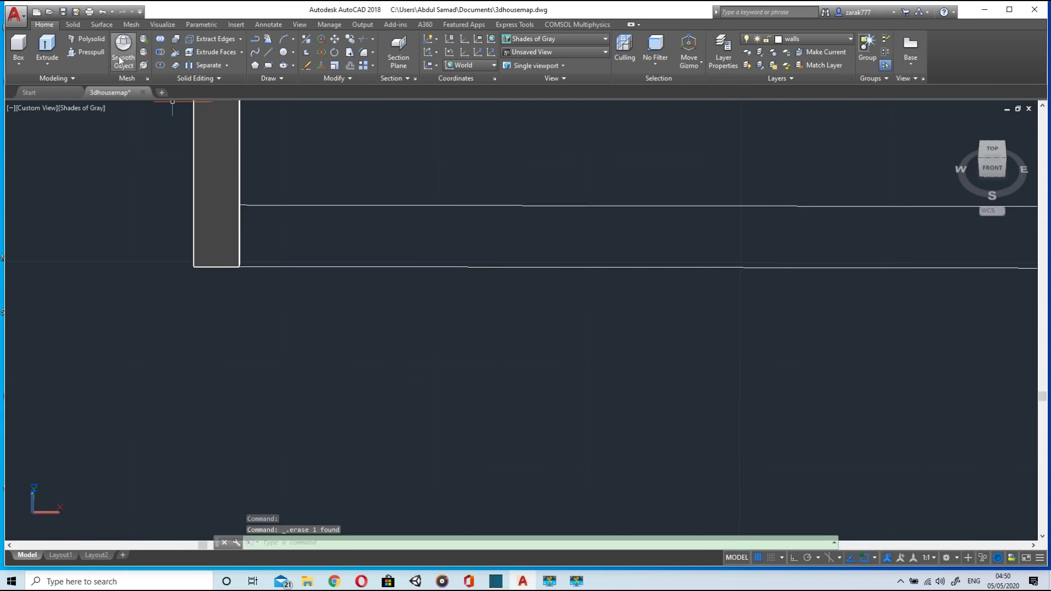
left_click(87, 54)
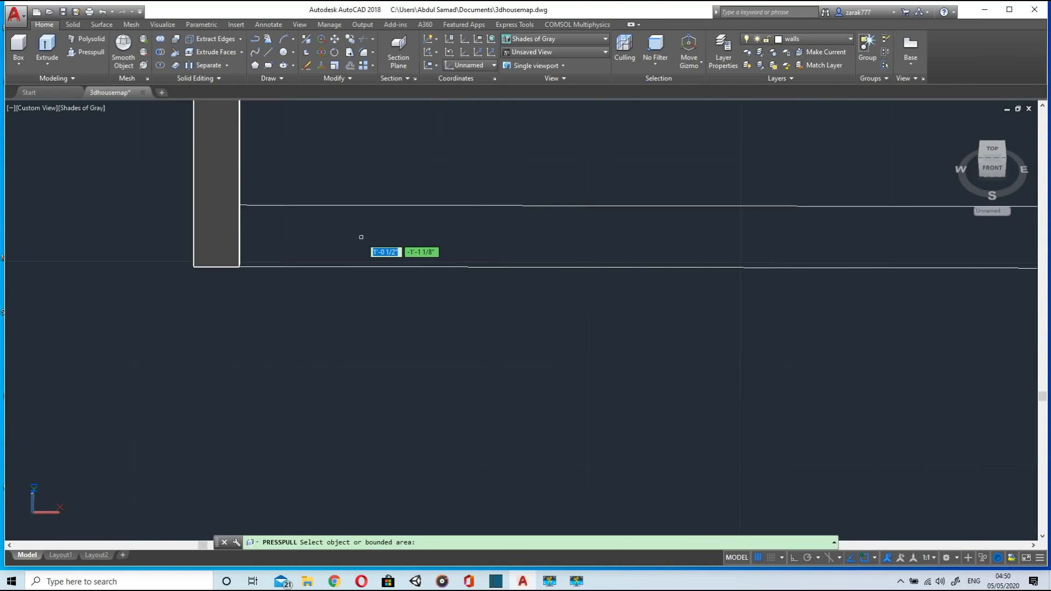
scroll(361, 237, "down", 1)
scroll(361, 237, "down", 4)
scroll(433, 237, "up", 6)
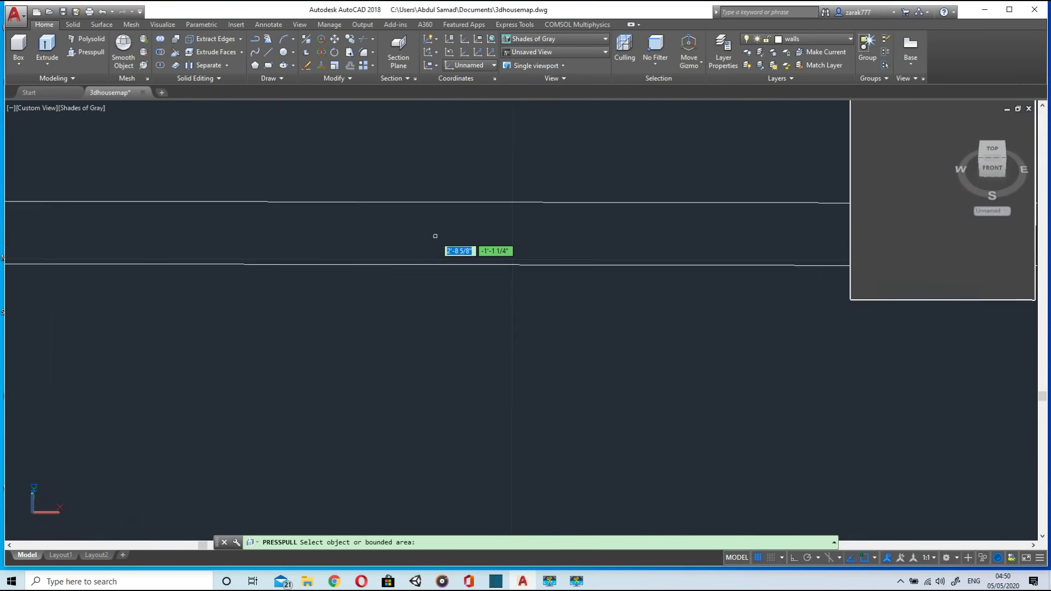
scroll(433, 238, "down", 8)
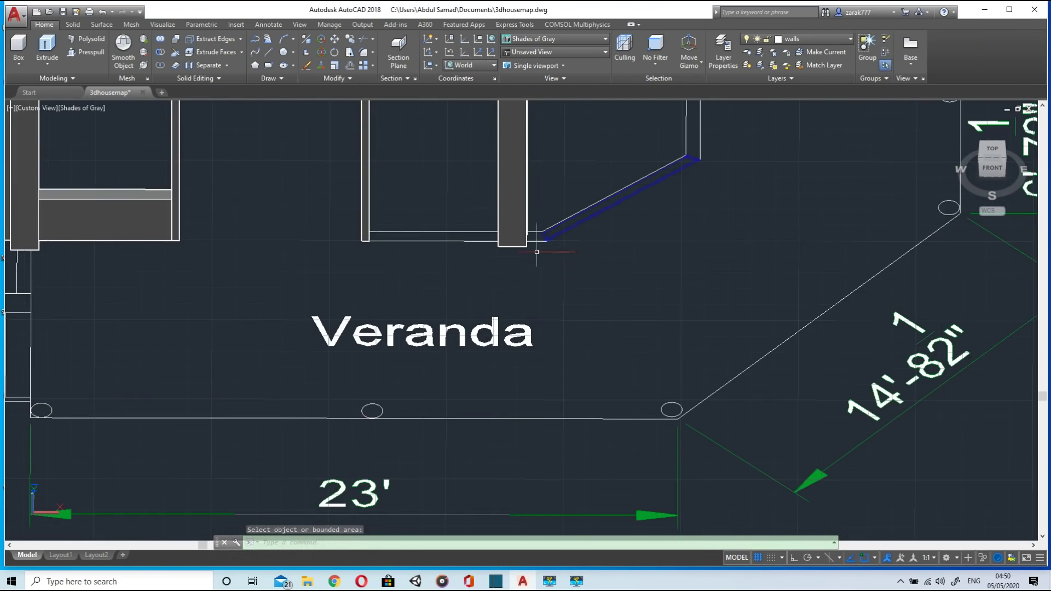
Step: Erase the long window lines and the short end lines near the column in the angled veranda wall
scroll(544, 240, "up", 6)
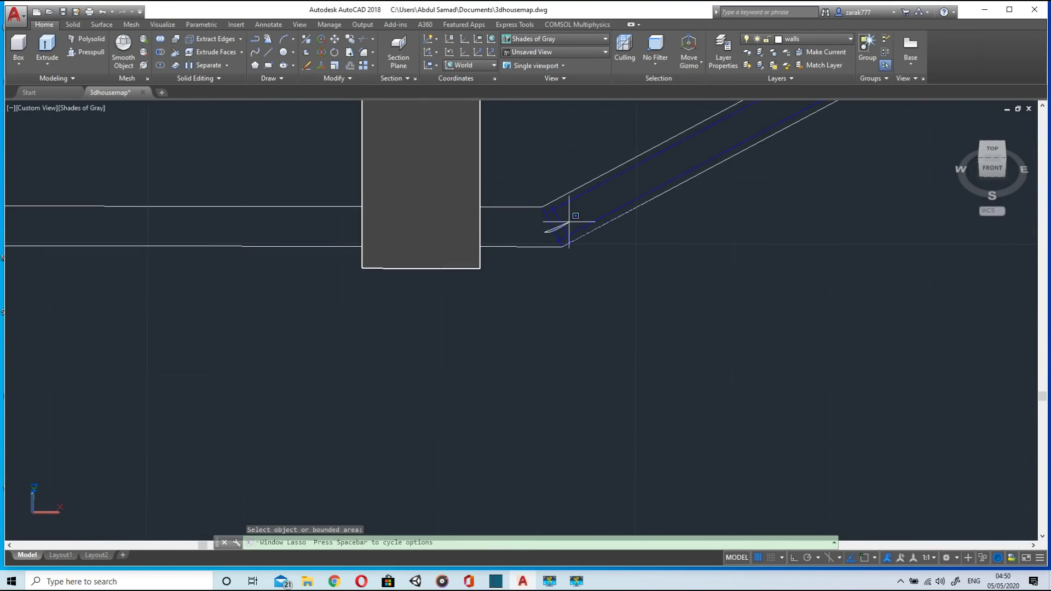
key("Escape")
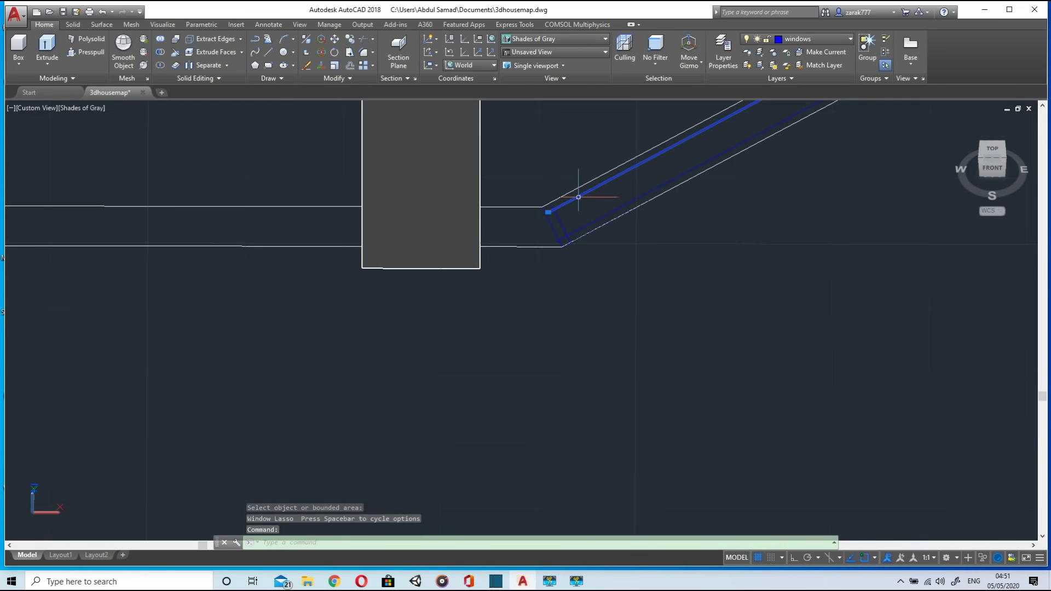
key("Delete")
left_click(558, 218)
key("Delete")
left_click(553, 222)
left_click(550, 223)
key("Delete")
scroll(592, 212, "down", 5)
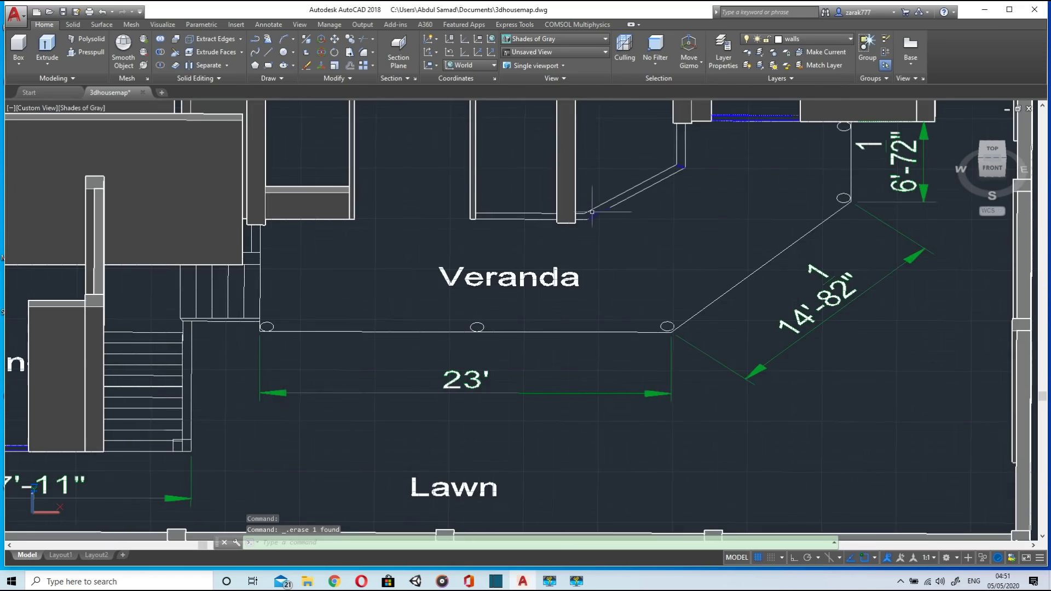
Step: Erase the outer angled window line in the veranda wall and the inner line between the door frame post and the column
scroll(637, 176, "up", 5)
scroll(518, 273, "down", 2)
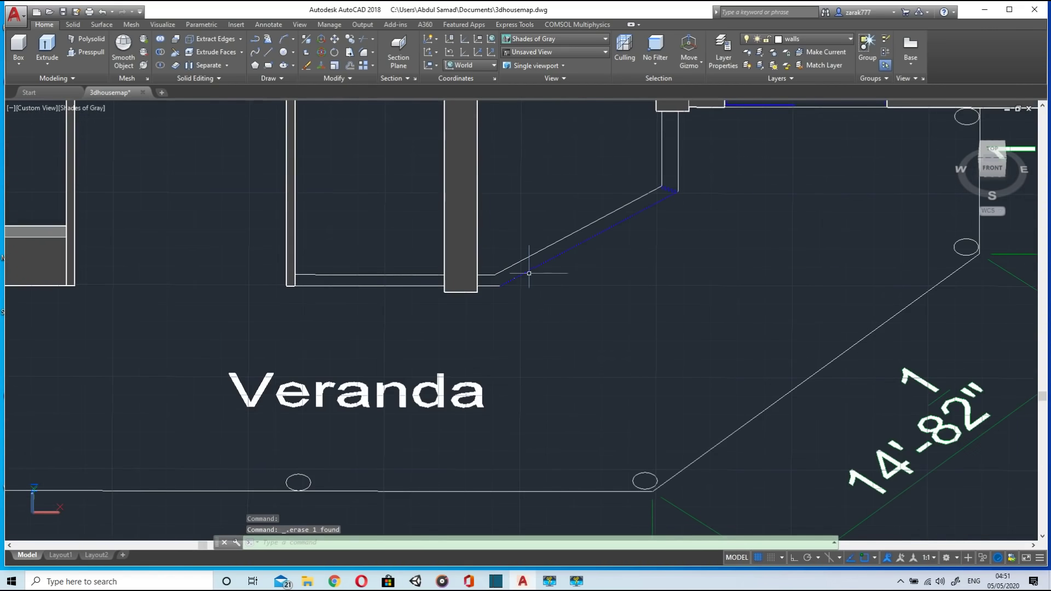
left_click(667, 197)
key("Delete")
left_click(342, 274)
key("Delete")
key("Delete")
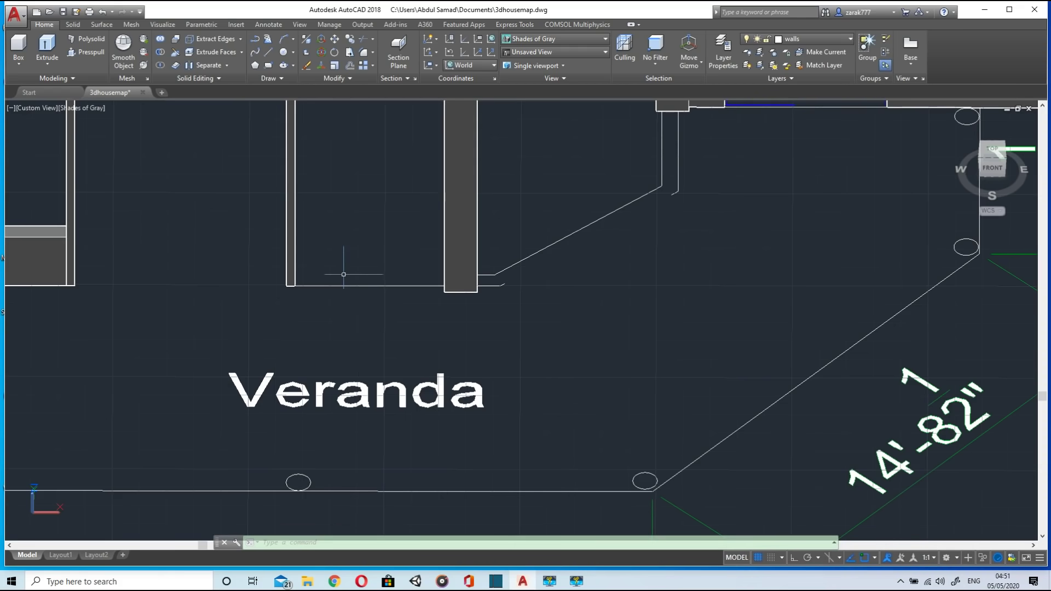
Step: Draw a line along the outer edge of the angled veranda wall, joining the two short stubs left at its corners
key("Return")
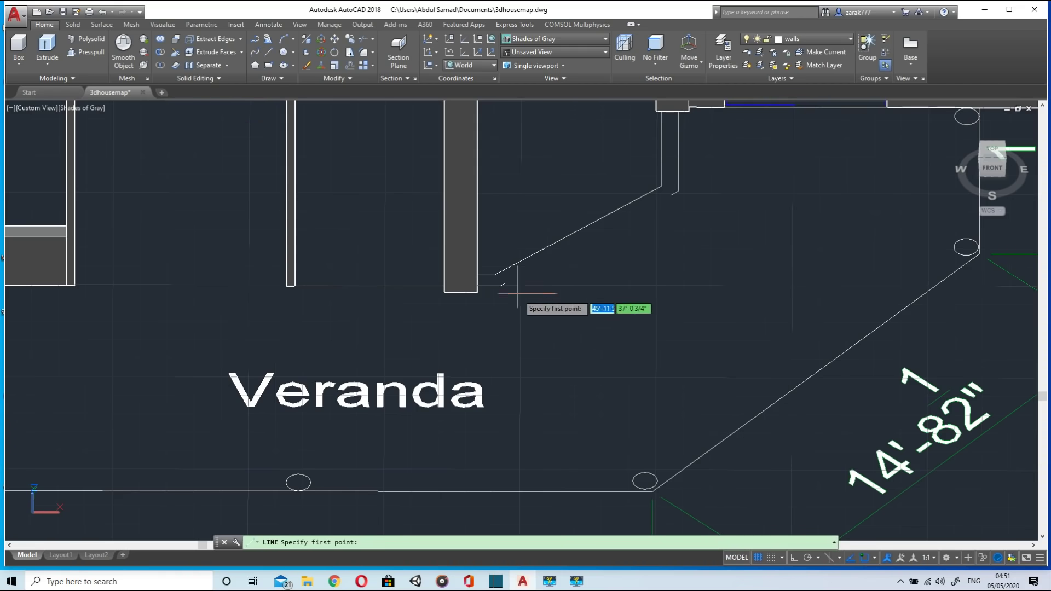
scroll(504, 297, "down", 2)
scroll(506, 294, "up", 5)
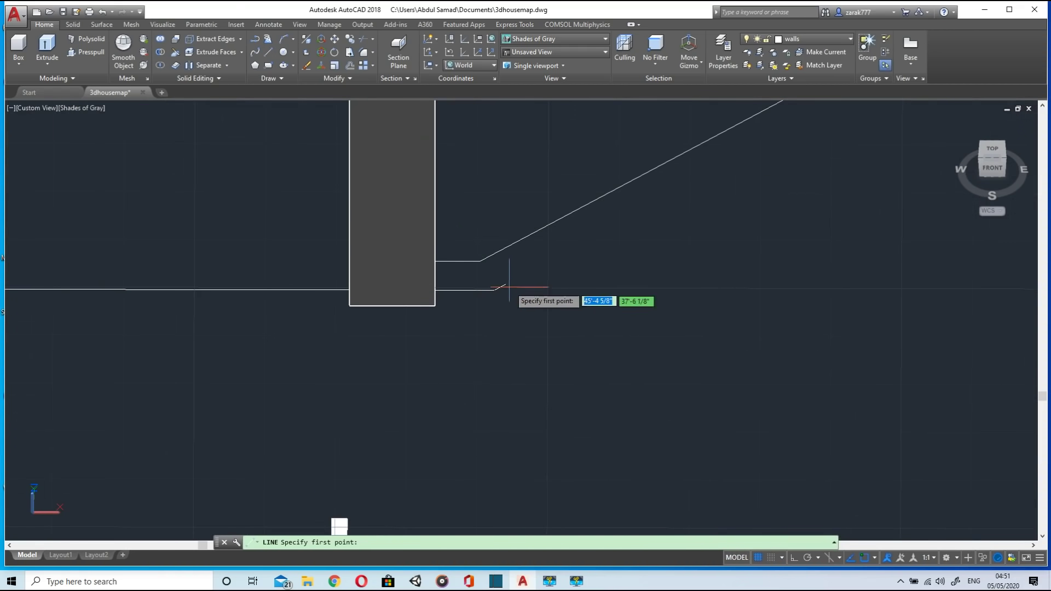
left_click(509, 286)
scroll(765, 172, "down", 3)
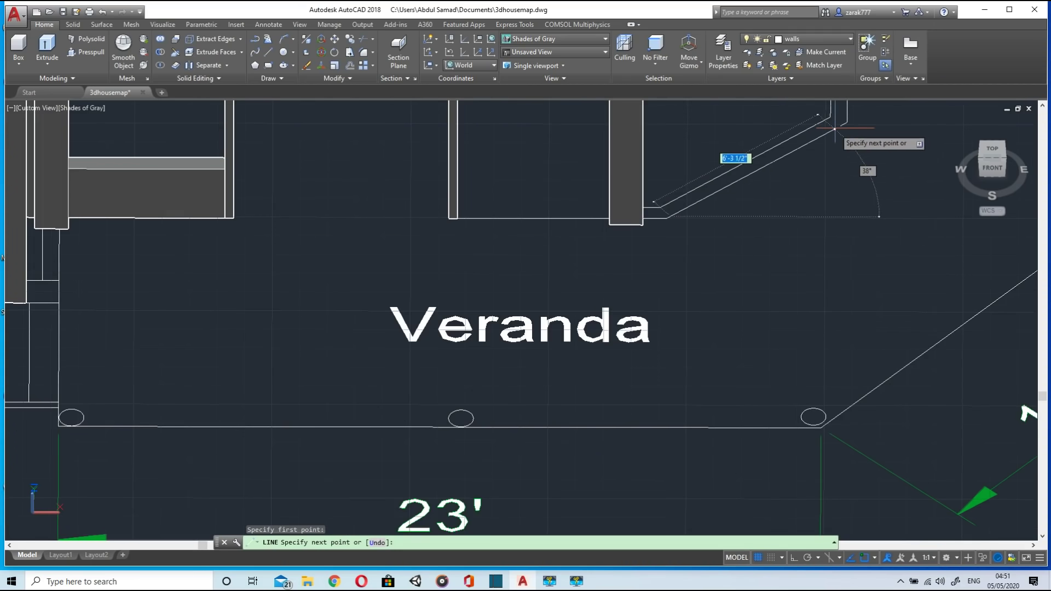
left_click(840, 125)
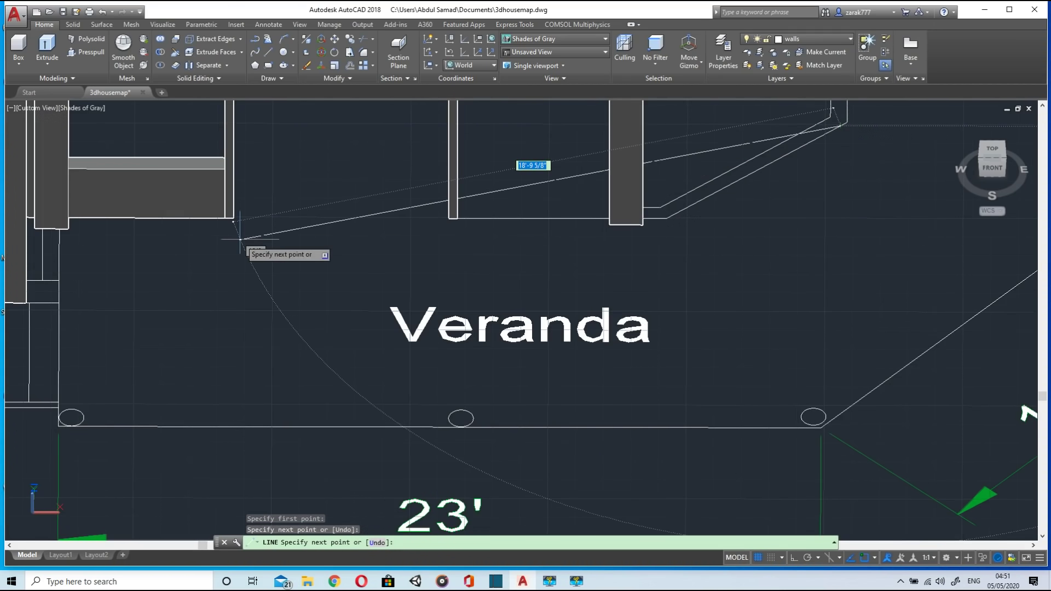
key("Escape")
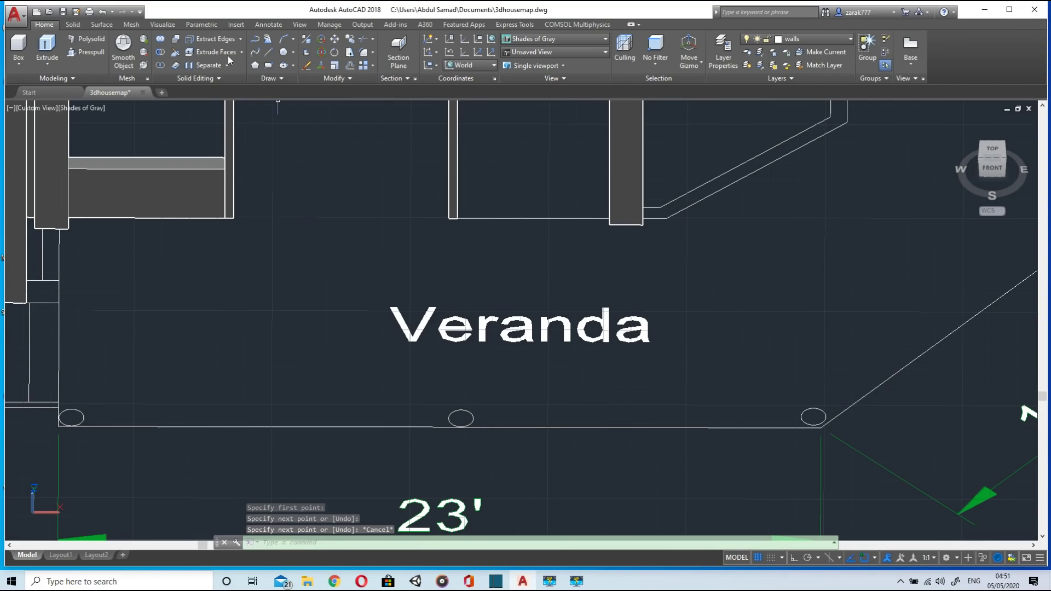
Step: Draw lines from the door frame post to the column and across the column face to close the veranda sill outline
middle_click_drag(531, 278, 831, 326, "shift")
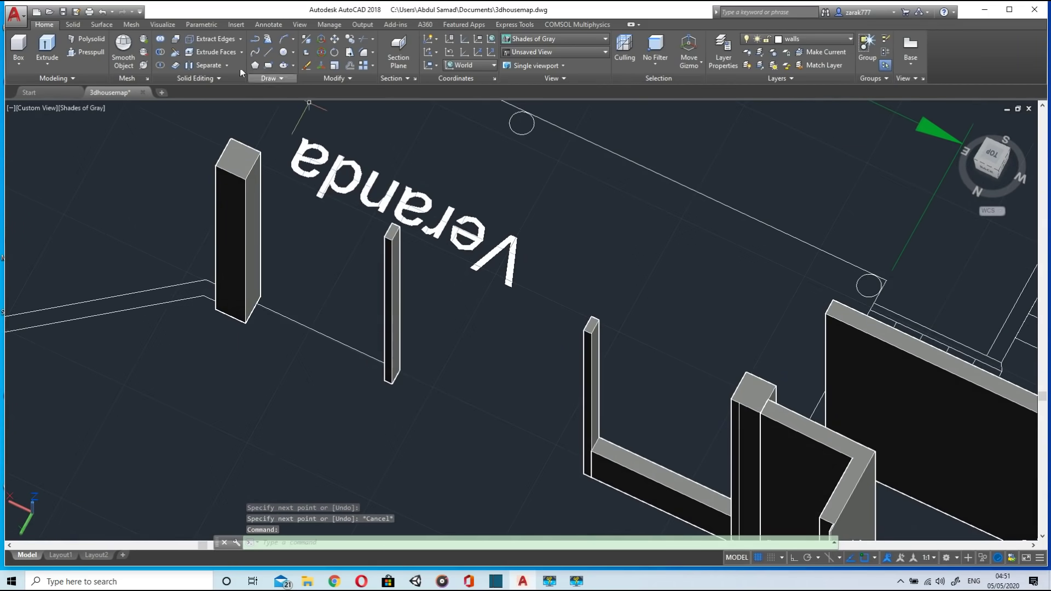
left_click(268, 52)
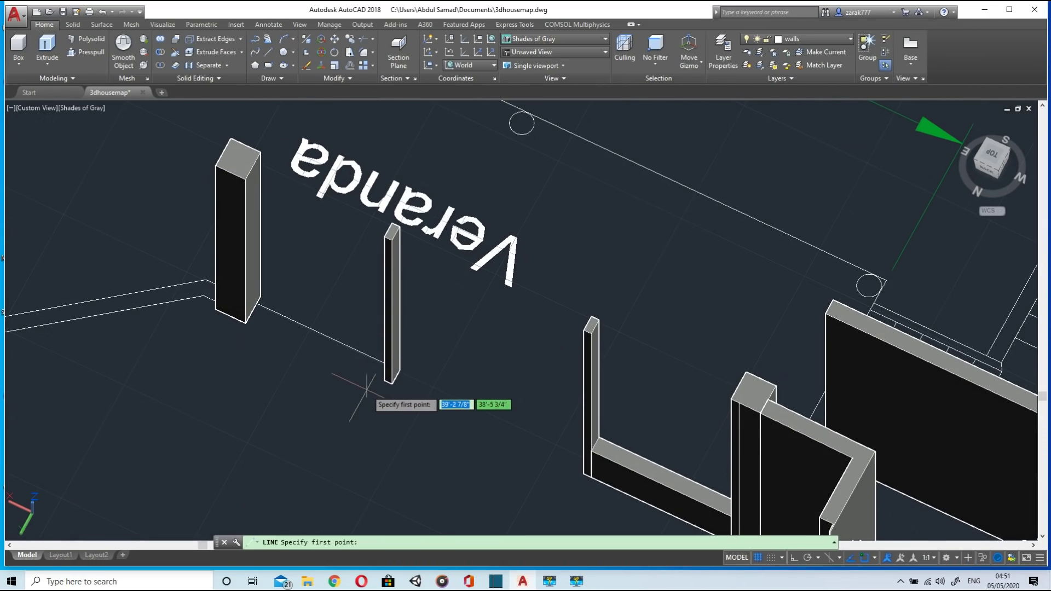
scroll(383, 383, "up", 5)
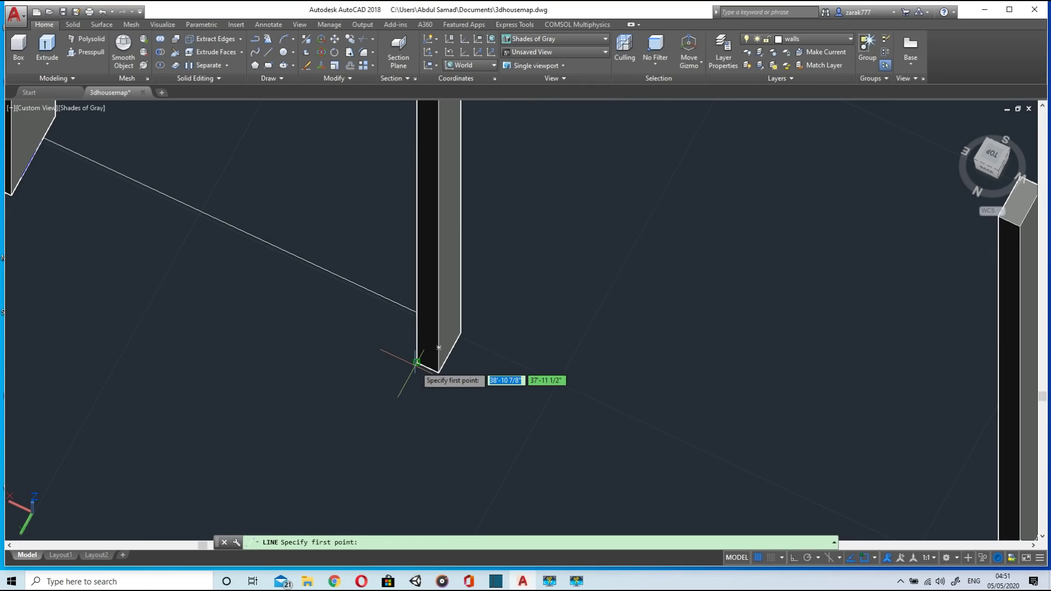
left_click(417, 361)
scroll(176, 334, "down", 6)
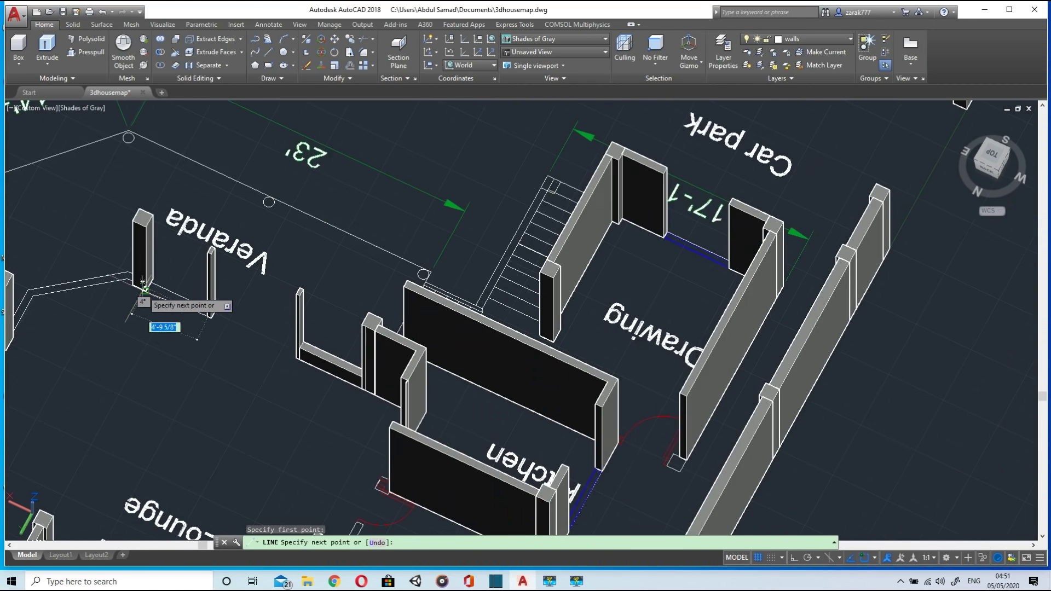
scroll(143, 282, "up", 5)
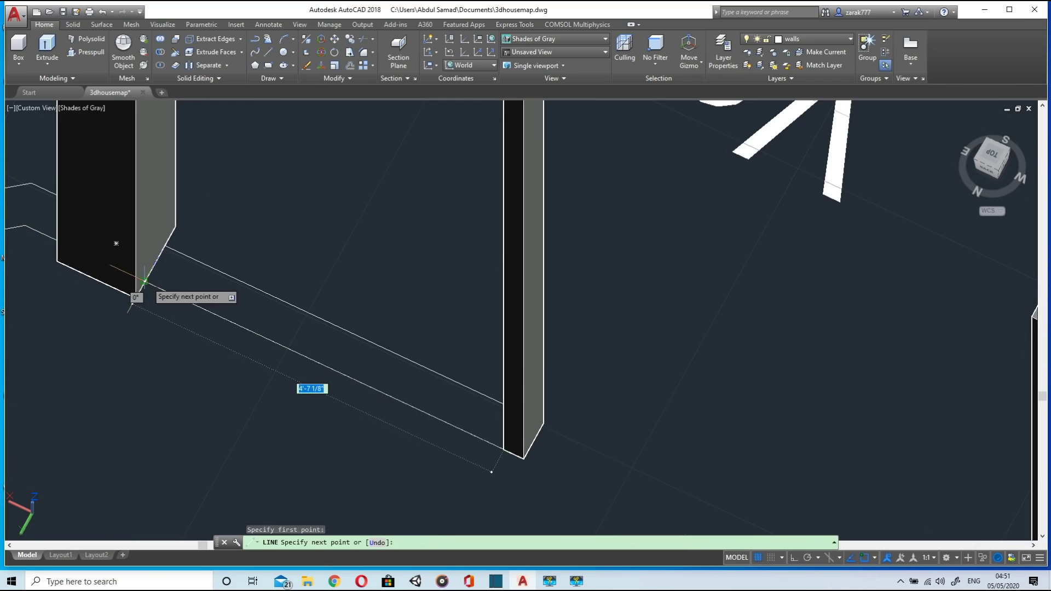
left_click(143, 281)
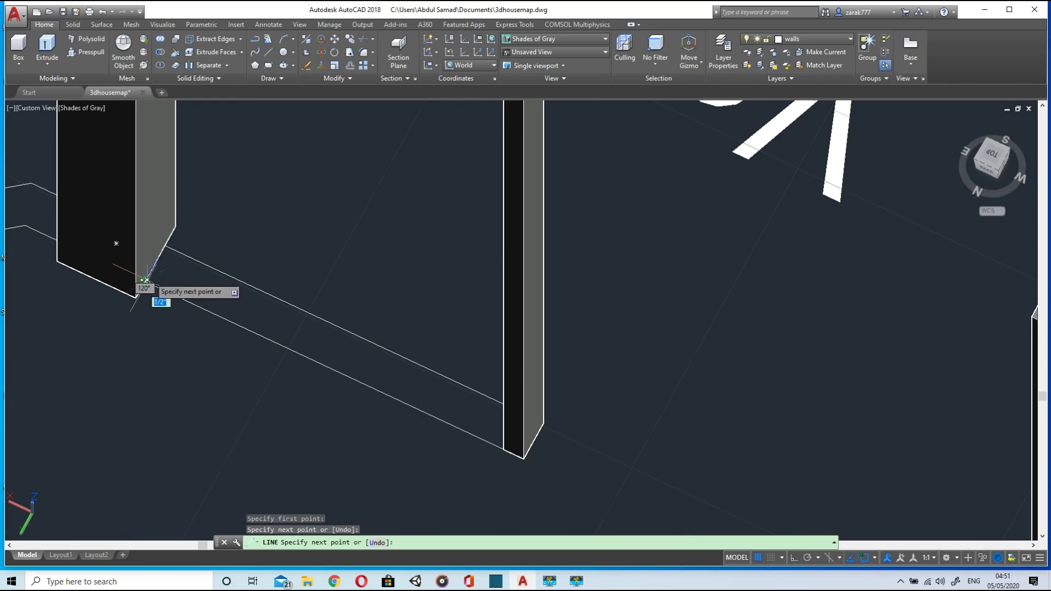
left_click(165, 245)
key("Escape")
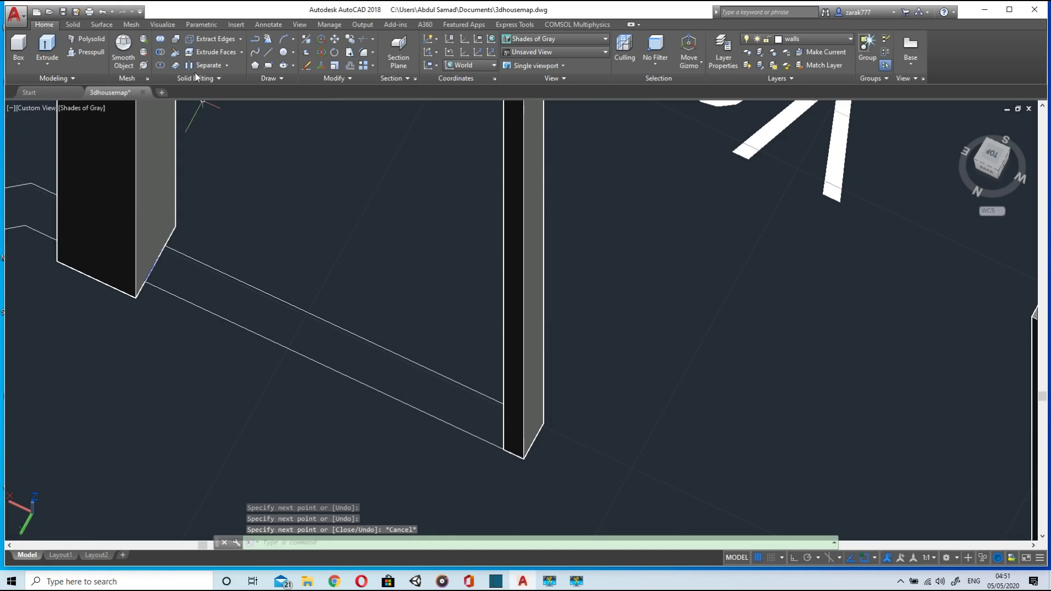
Step: Presspull the closed strip between the door frame post and the column to a 2' sill
left_click(91, 54)
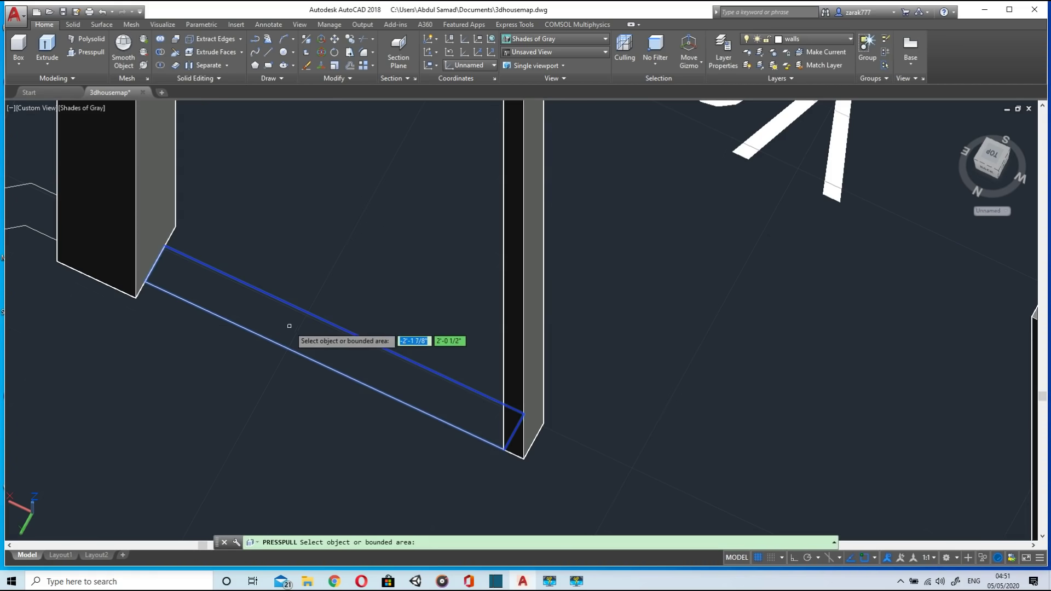
left_click(322, 350)
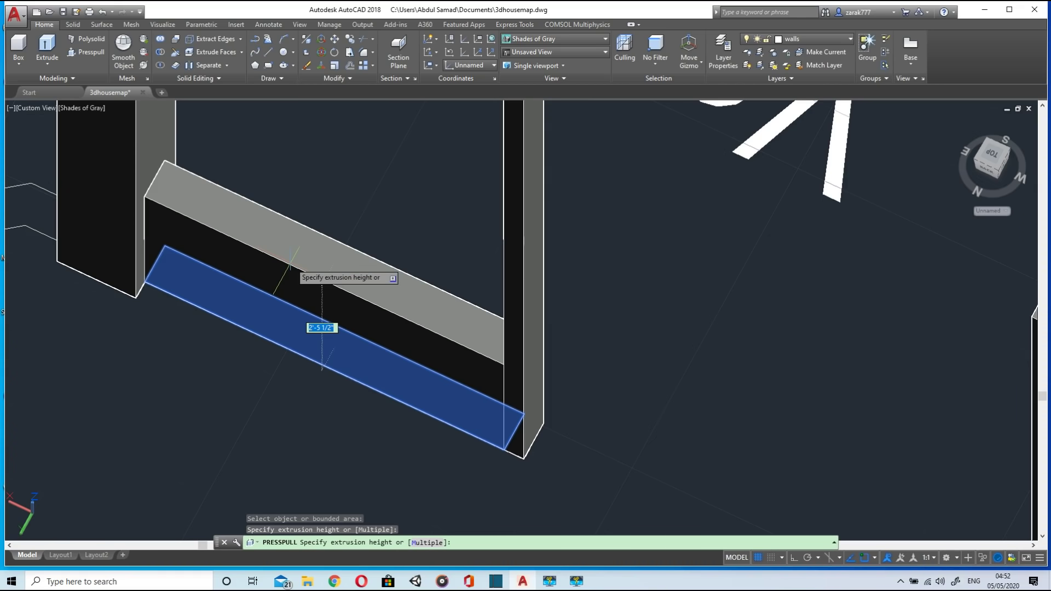
scroll(291, 267, "down", 5)
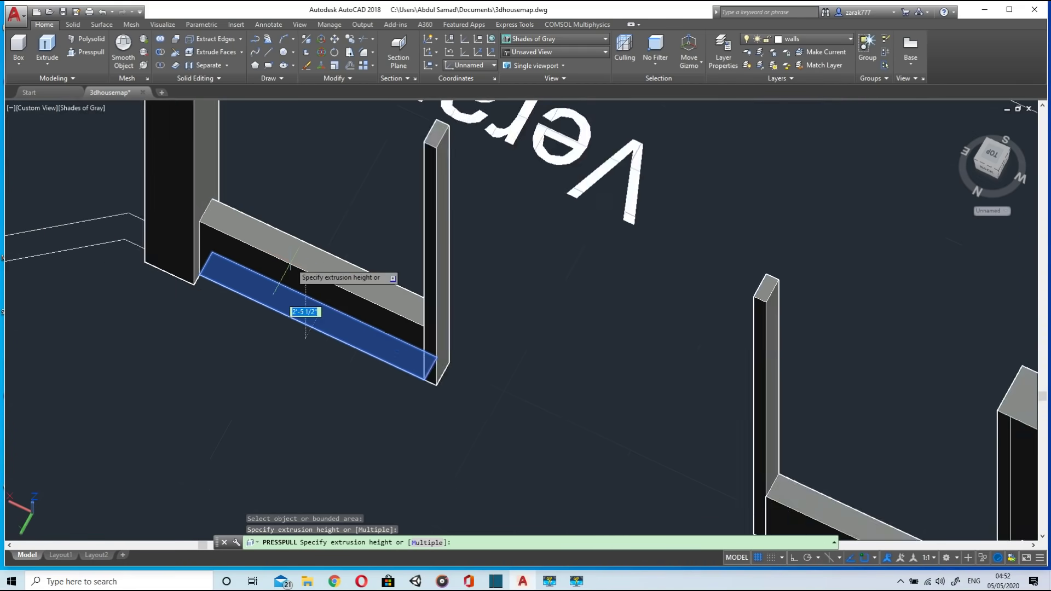
middle_click_drag(321, 290, 378, 202, "shift")
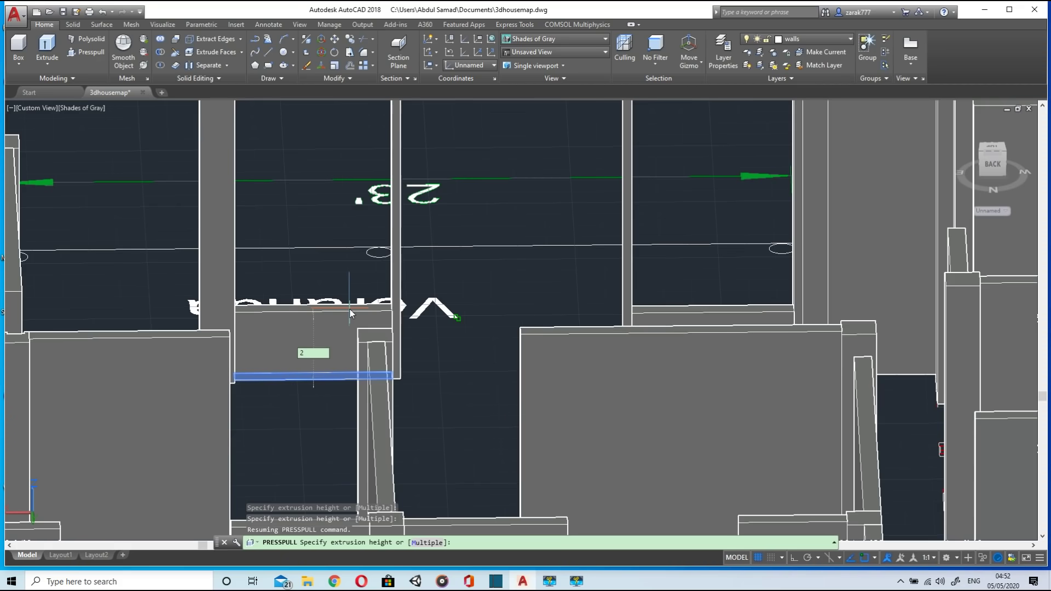
key("Return")
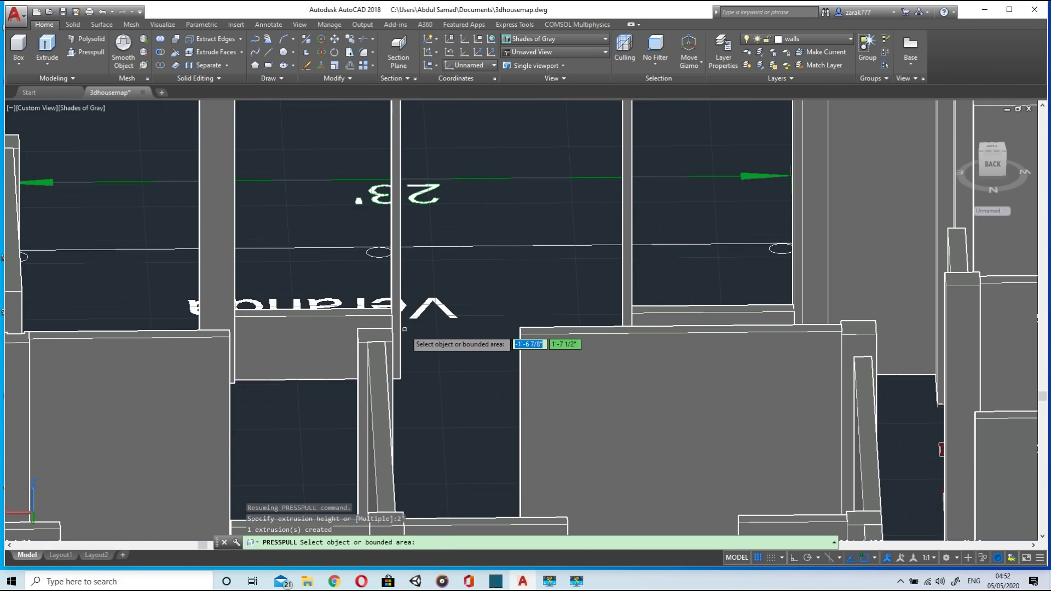
Step: Presspull the angled veranda wall outline between the column and the bedroom corner up to sill height
scroll(405, 329, "down", 3)
mouse_move(468, 344)
middle_mouse_down("shift")
mouse_move(605, 415)
mouse_move(659, 426)
mouse_move(668, 399)
mouse_move(686, 395)
mouse_move(678, 375)
mouse_move(602, 356)
mouse_move(670, 386)
mouse_move(620, 346)
mouse_move(470, 347)
middle_mouse_up("shift")
scroll(735, 435, "up", 3)
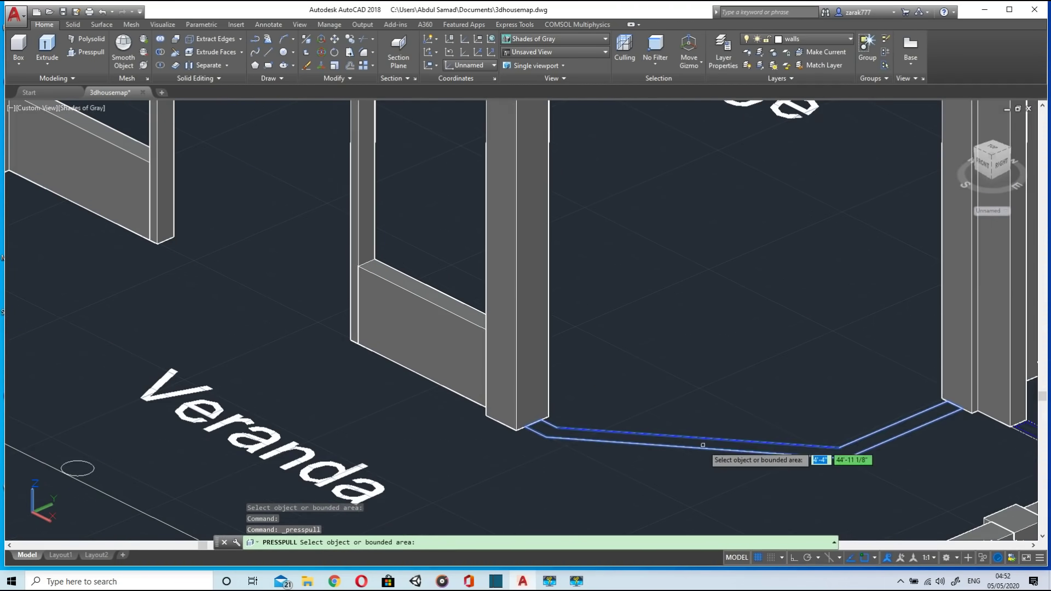
left_click(703, 445)
left_click(773, 394)
Step: Erase the window object and its leftover end lines from the bedroom window opening facing the veranda
middle_click_drag(849, 402, 922, 386, "shift")
middle_click_drag(913, 380, 507, 439)
middle_click_drag(705, 416, 735, 436, "shift")
scroll(678, 338, "up", 5)
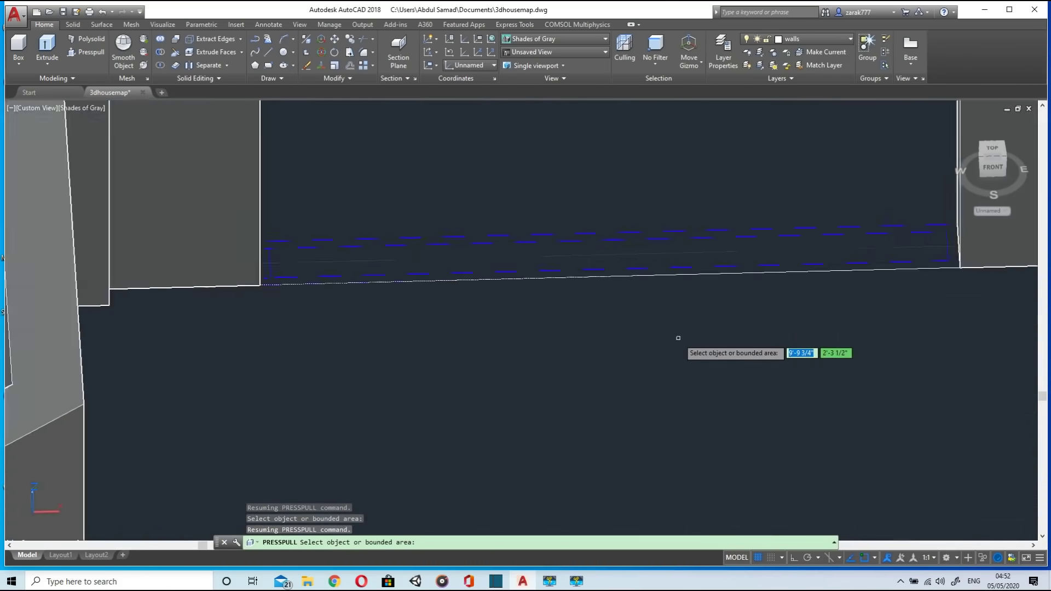
scroll(623, 312, "up", 2)
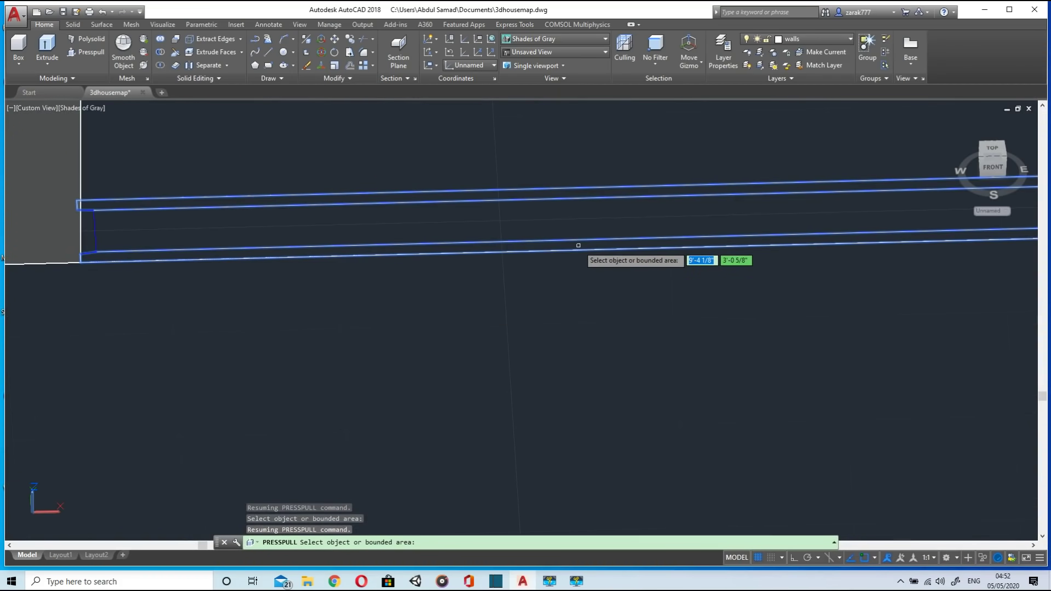
left_click(578, 243)
key("Escape")
left_click(242, 207)
key("Delete")
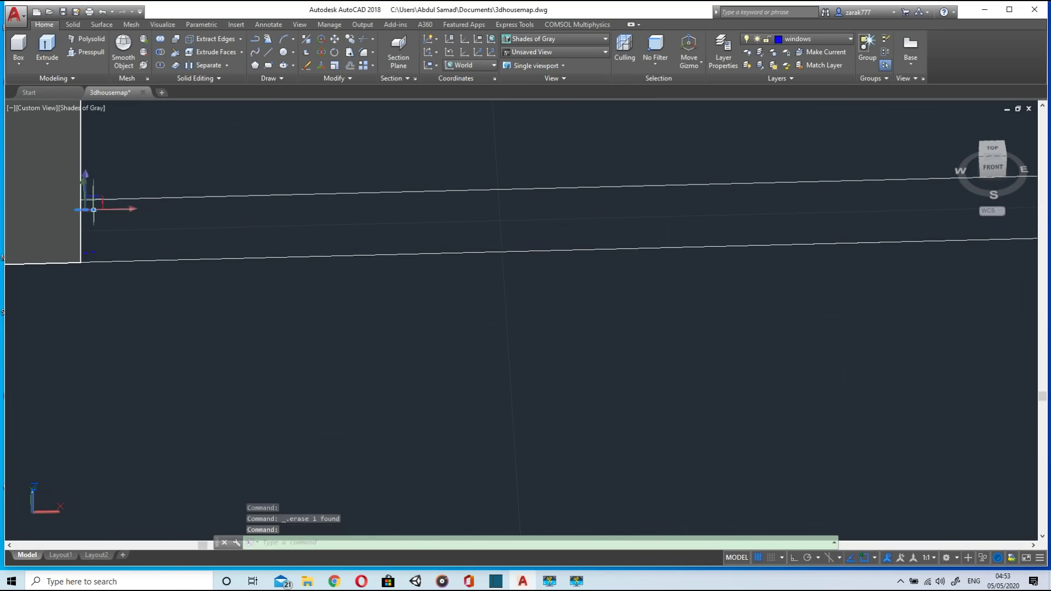
Step: Presspull the strip in the bedroom window opening facing the veranda up to sill height
scroll(894, 249, "down", 2)
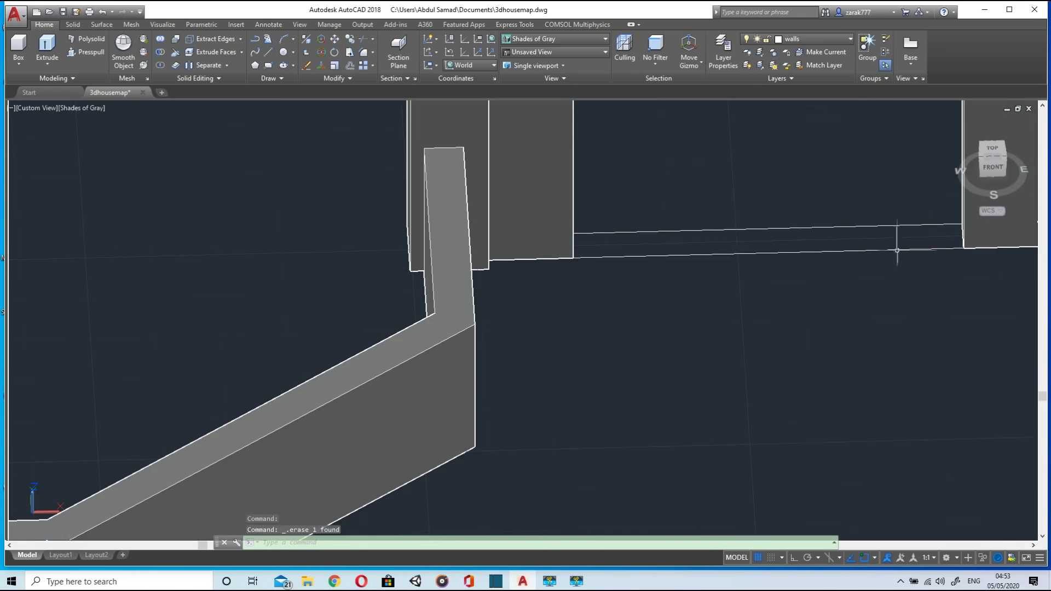
left_click(70, 55)
scroll(695, 244, "down", 5)
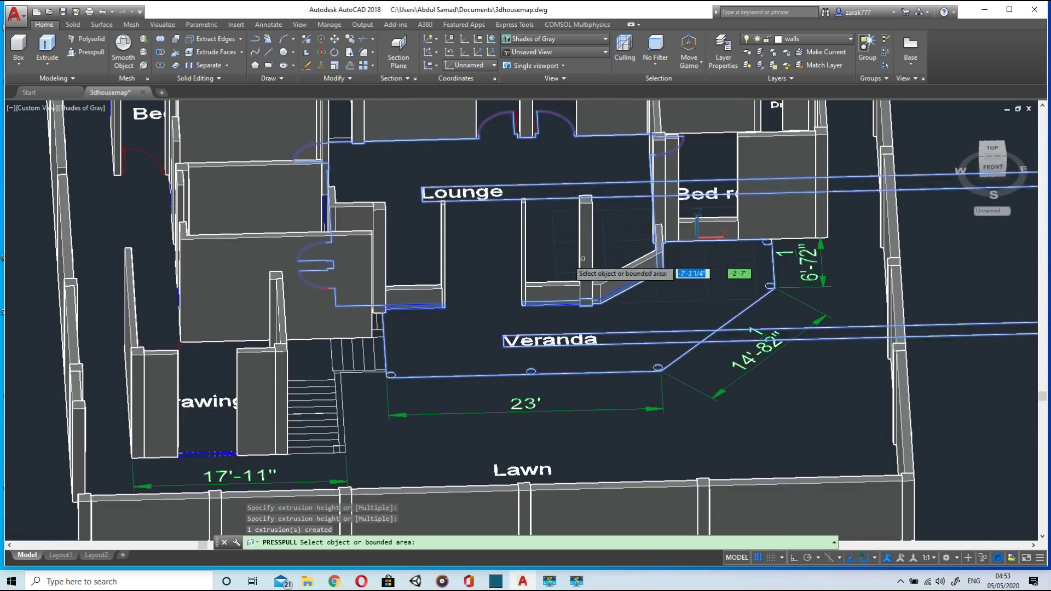
key("Return")
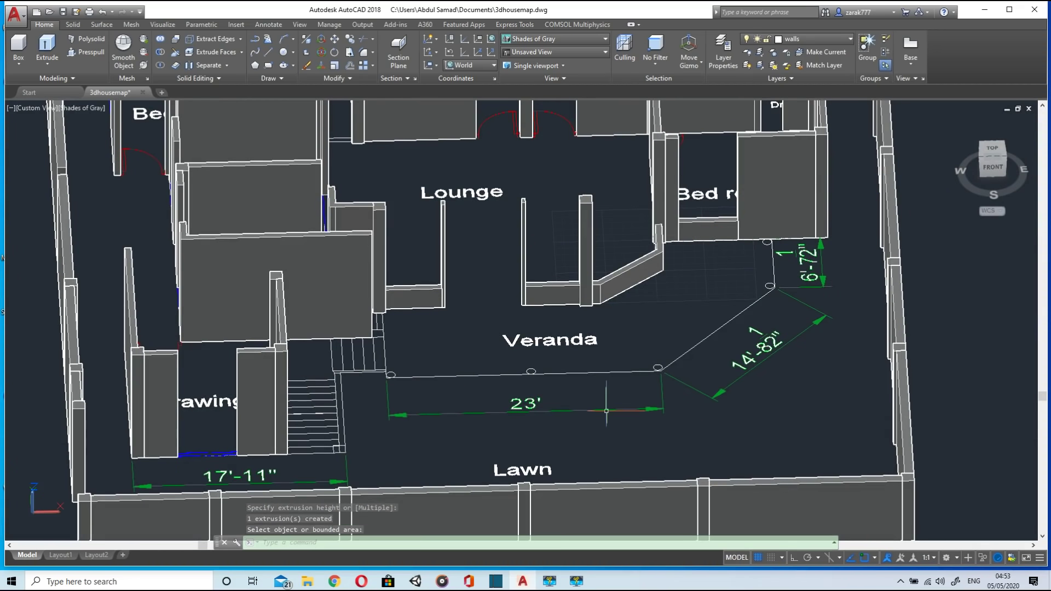
Step: Erase the three dimensions along the straight, angled and short side edges of the veranda
left_click(606, 411)
key("Delete")
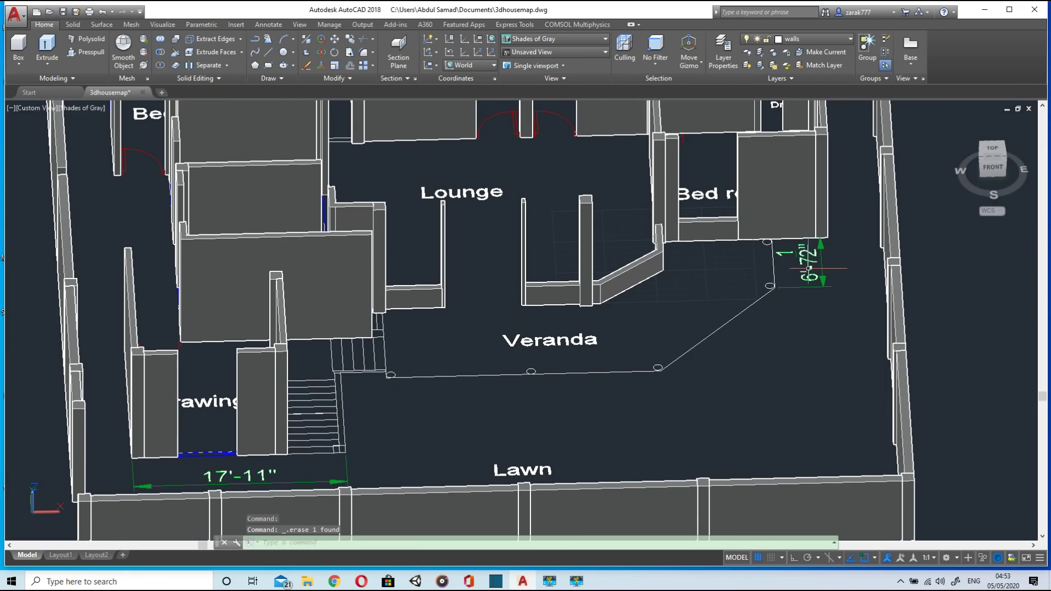
scroll(564, 422, "down", 4)
middle_click_drag(579, 424, 599, 449, "shift")
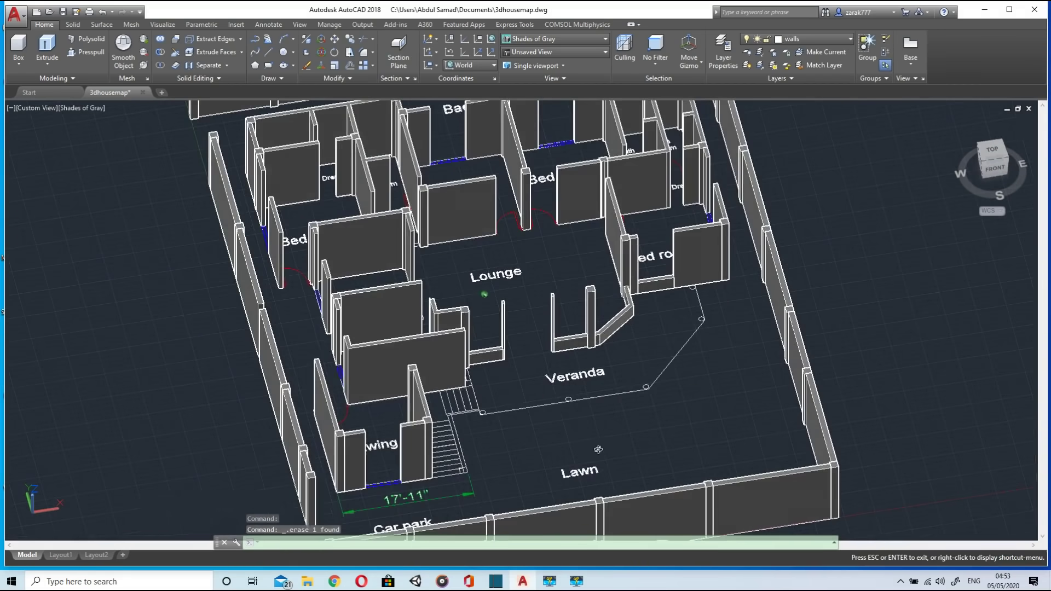
Step: Erase the window object from the front opening of the drawing room
scroll(437, 448, "up", 3)
scroll(328, 441, "down", 2)
scroll(326, 485, "up", 6)
left_click(340, 498)
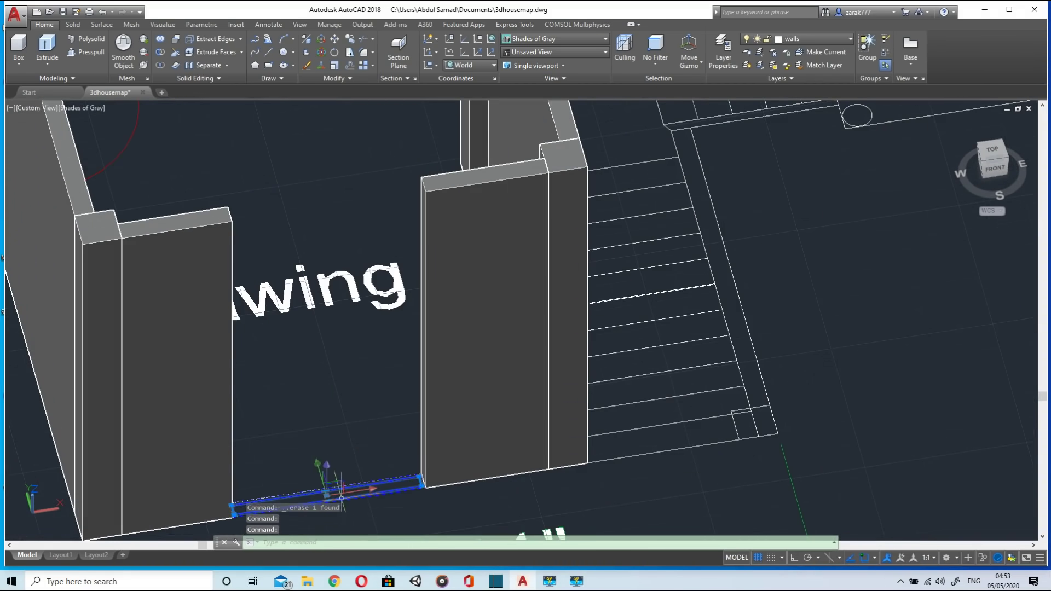
scroll(341, 498, "up", 5)
key("Delete")
scroll(274, 306, "down", 2)
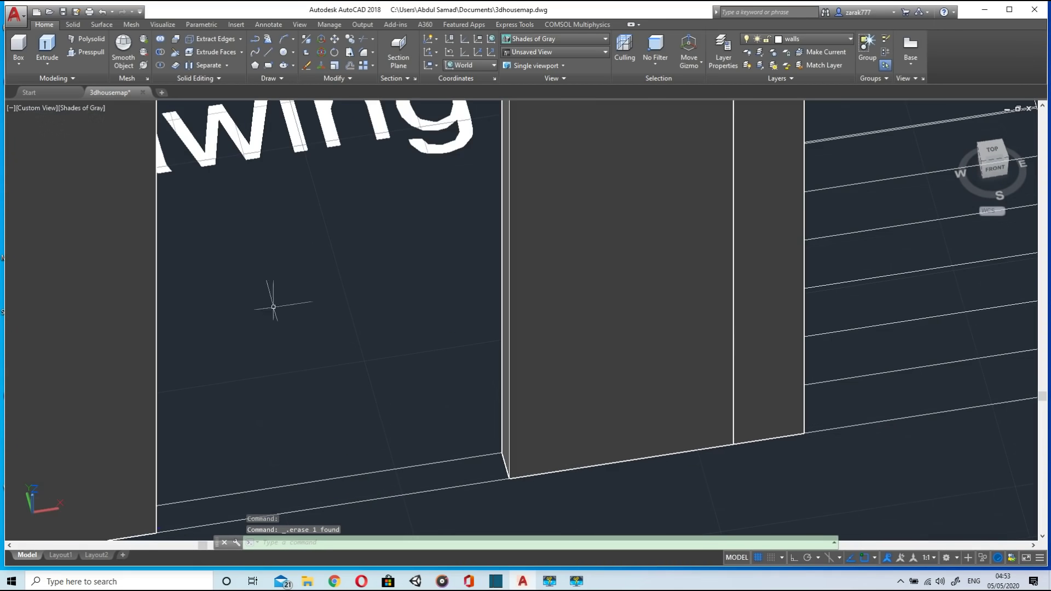
Step: Presspull the strip in the drawing room's front window opening to a 2' sill
left_click(86, 52)
left_click(324, 492)
type("2'")
key("Return")
Step: Erase the window object from the opening in the kitchen's outer wall
scroll(335, 422, "down", 8)
middle_click_drag(516, 424, 684, 440, "shift")
scroll(684, 441, "up", 6)
scroll(493, 432, "down", 2)
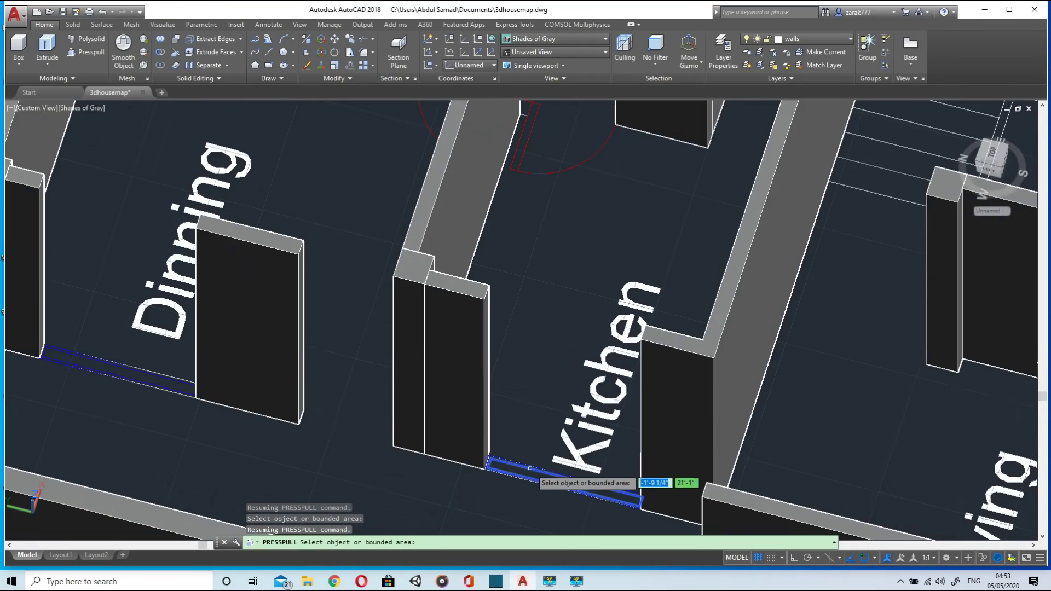
left_click(530, 467)
key("Escape")
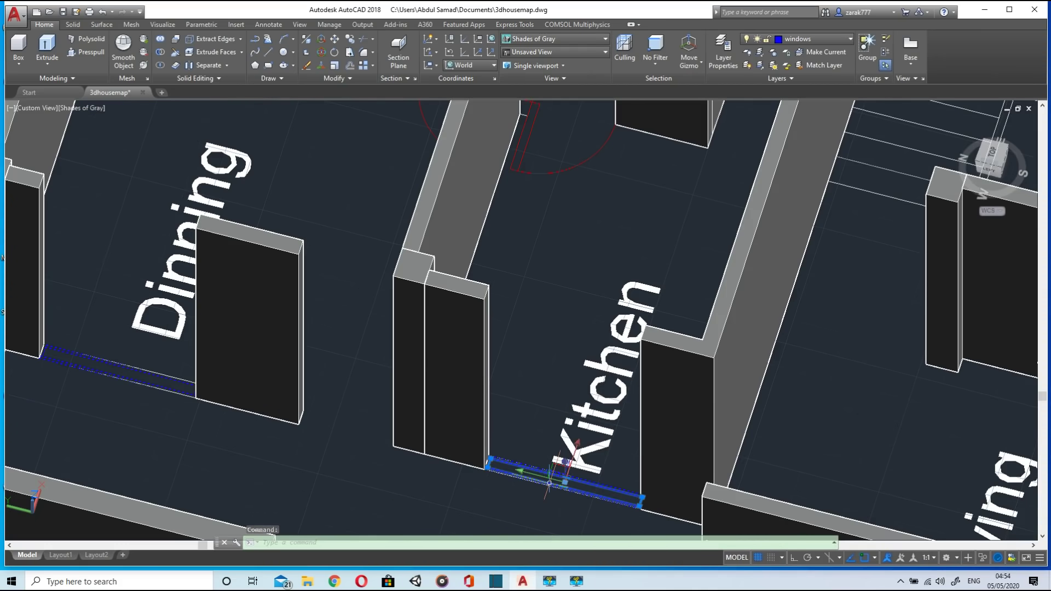
scroll(549, 483, "up", 4)
scroll(389, 441, "down", 2)
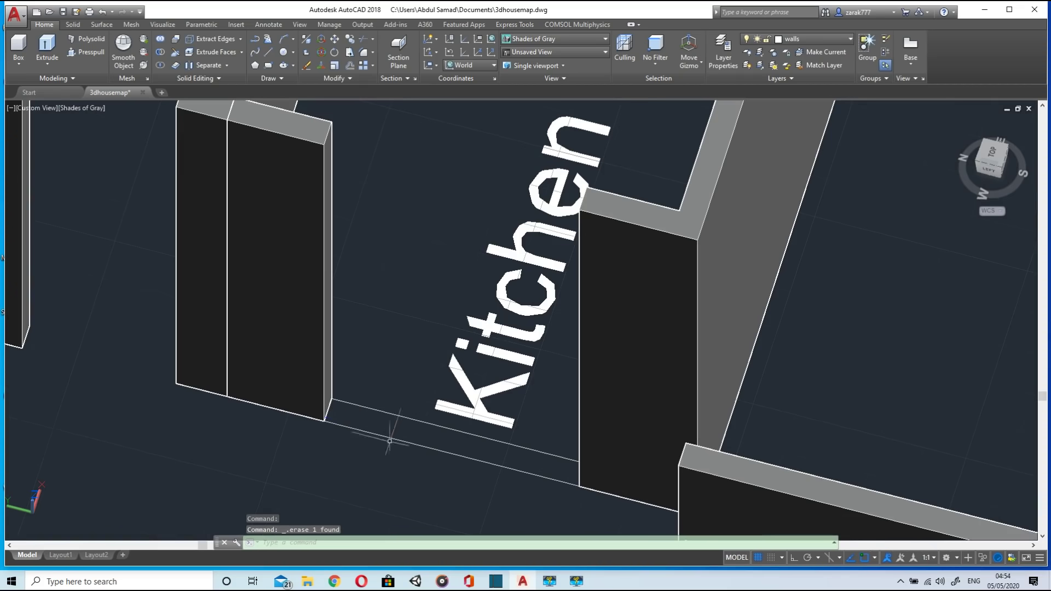
Step: Presspull the strip in the kitchen's outer window opening up to sill height
left_click(87, 52)
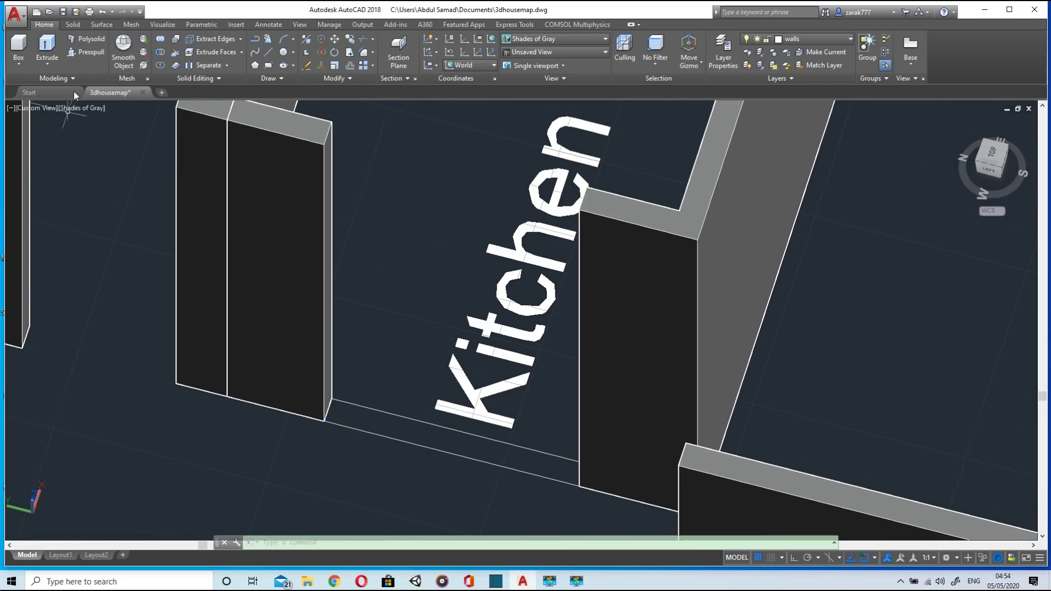
left_click(398, 428)
left_click(397, 426)
scroll(345, 430, "down", 6)
right_click(156, 394, "shift")
left_click(184, 414)
middle_click_drag(185, 416, 222, 414)
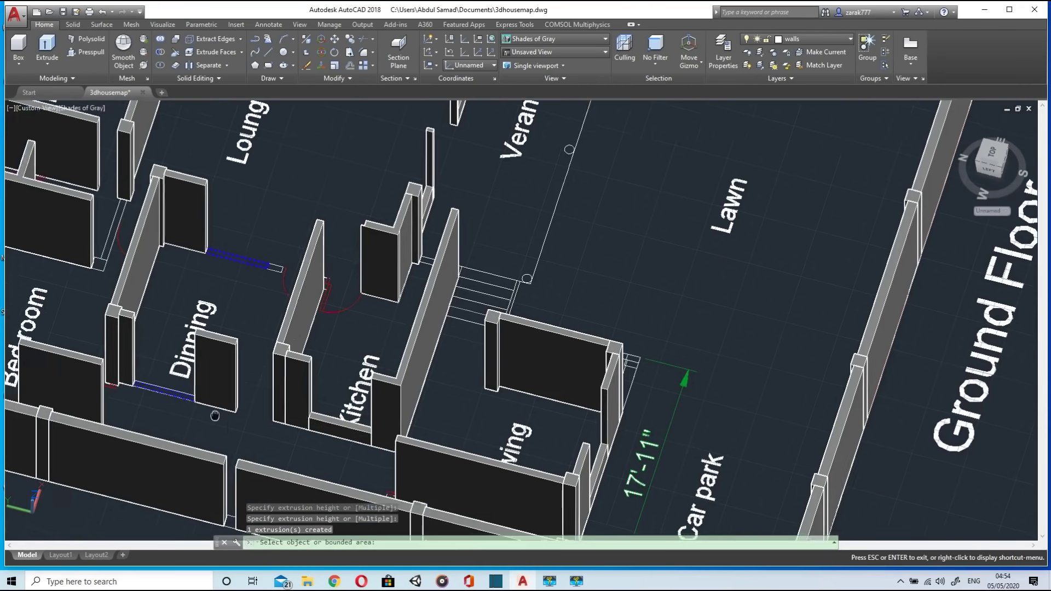
Step: Erase the window objects from both dining room openings and presspull the remaining strips up to sill height
scroll(227, 418, "up", 6)
key("Escape")
left_click(211, 372)
key("Delete")
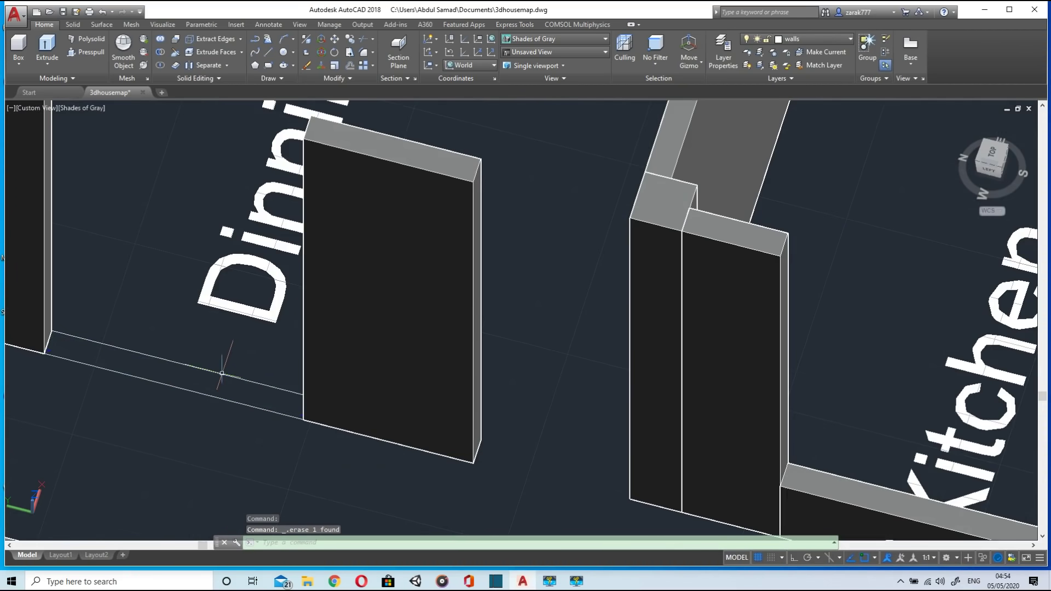
scroll(227, 370, "down", 4)
scroll(303, 221, "up", 3)
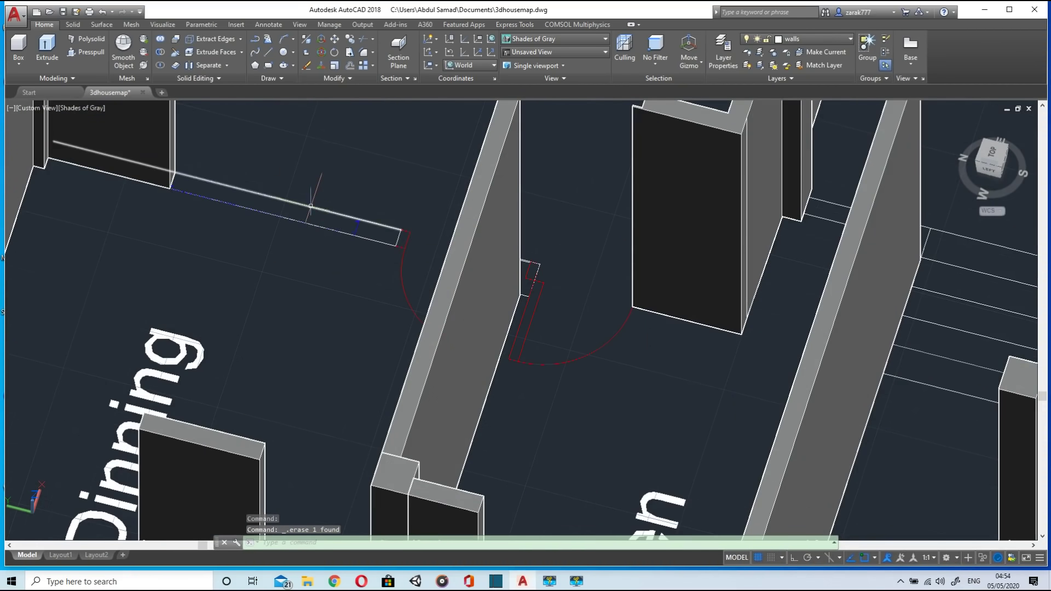
scroll(549, 269, "down", 2)
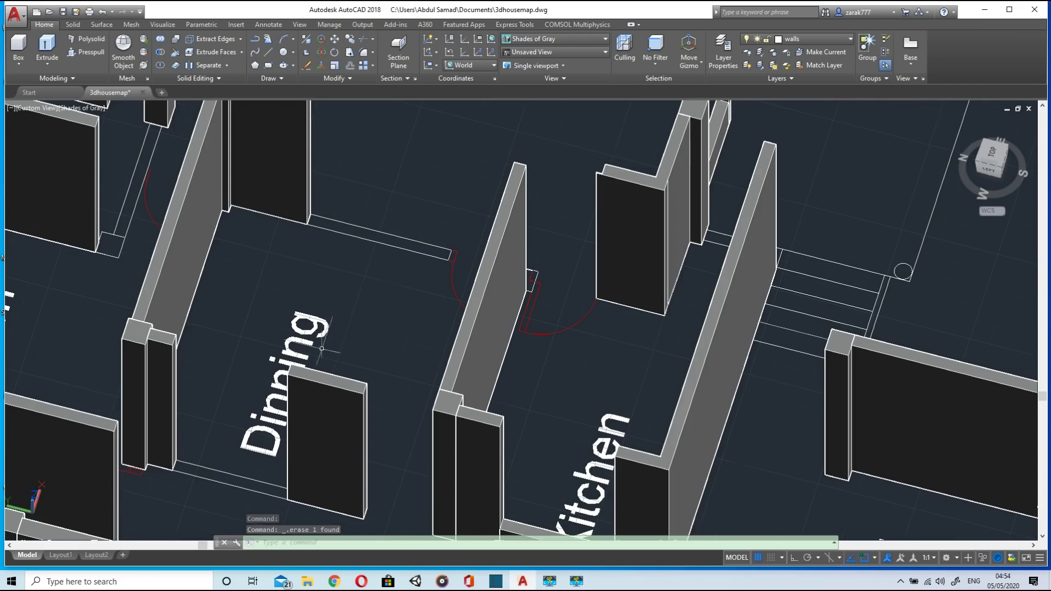
left_click(79, 52)
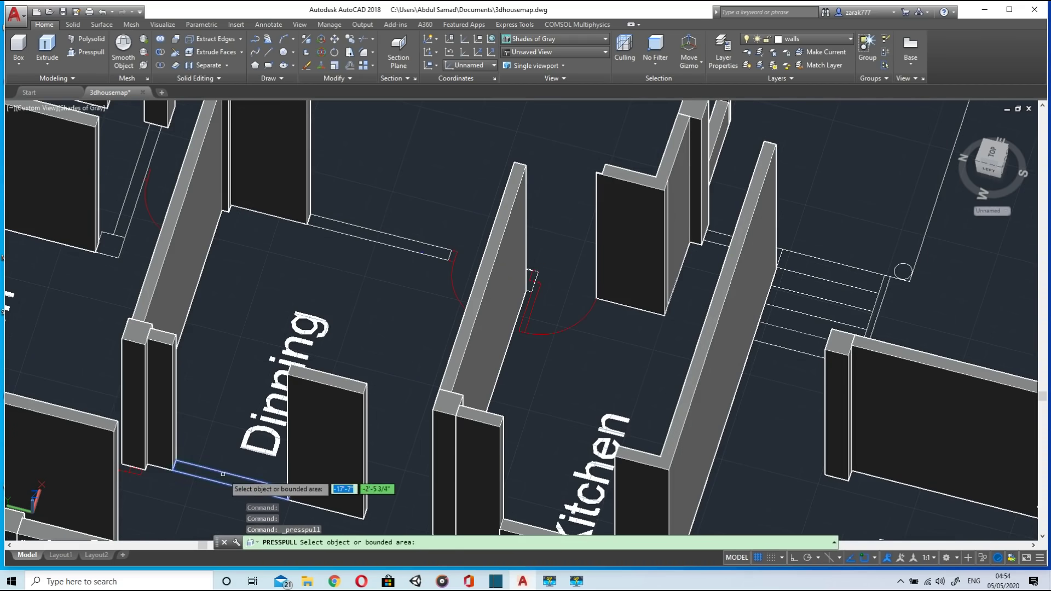
left_click(402, 242)
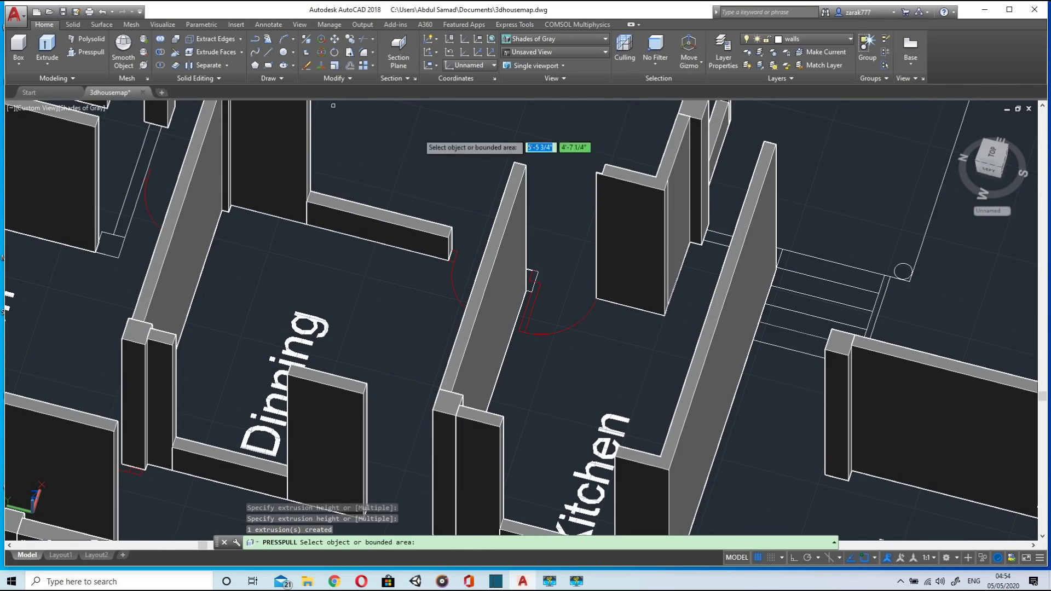
Step: Try to presspull the small wall stub beside the dining room's lounge-side window by 11', and undo it
left_click(83, 52)
left_click(452, 257)
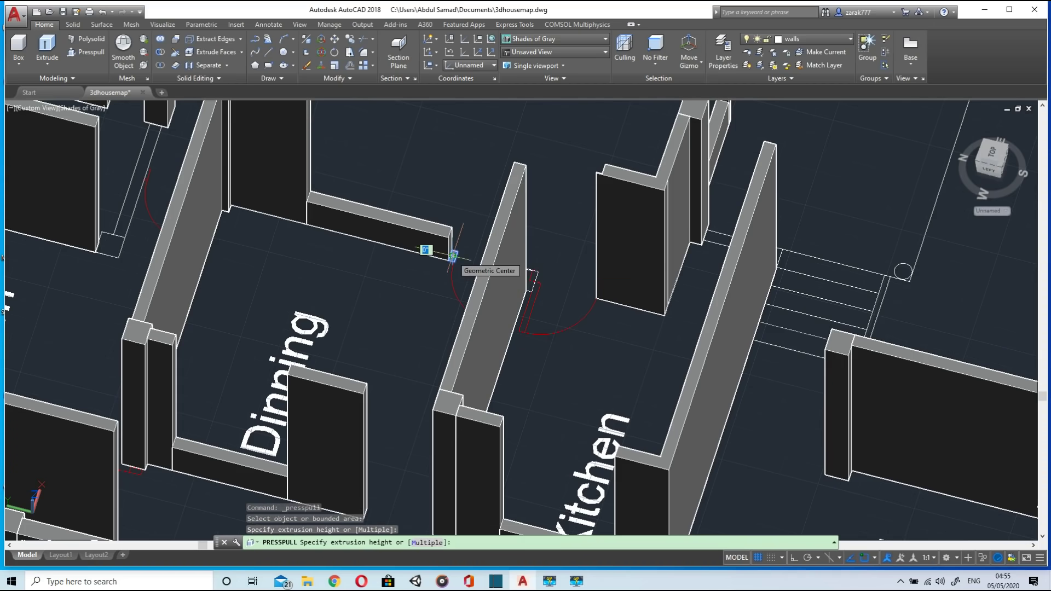
type("11")
key("Return")
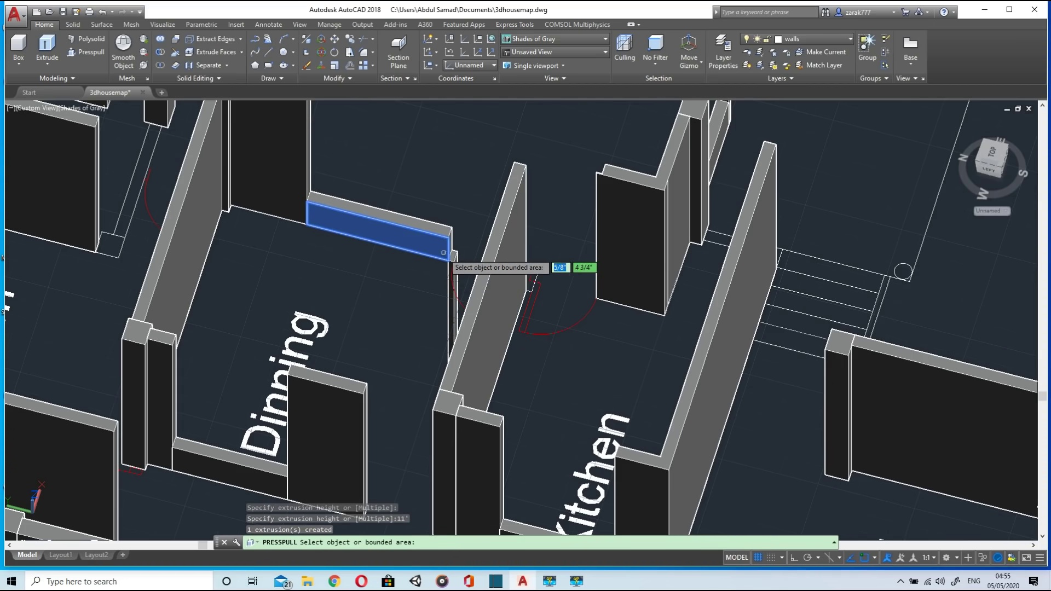
type("u")
key("Return")
key("Return")
key("ctrl+z")
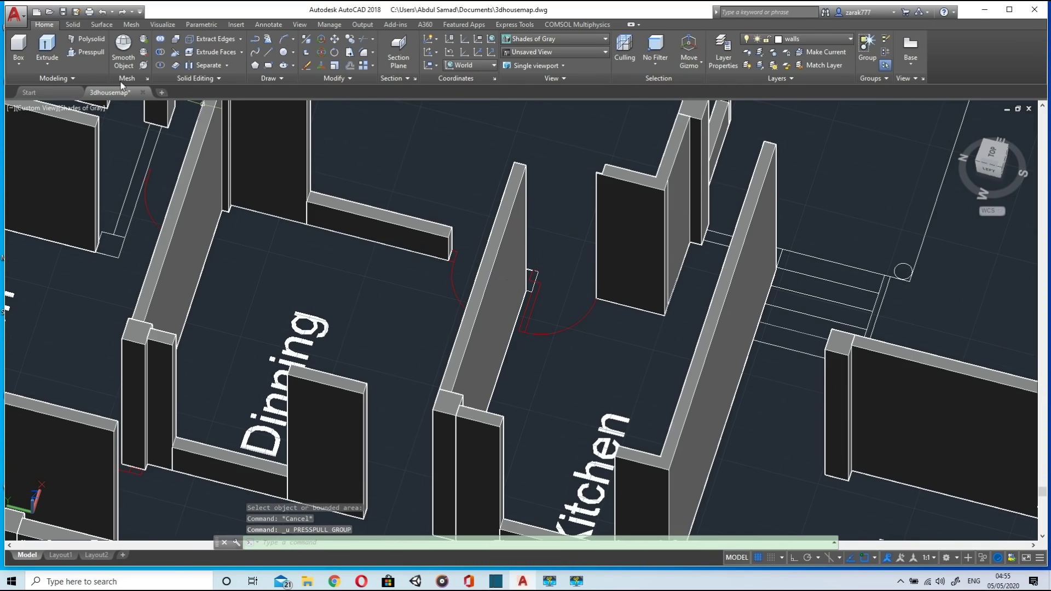
Step: Presspull the small wall stub beside the dining room's lounge-side window up to 11'
left_click(85, 53)
left_click(452, 256)
type("11")
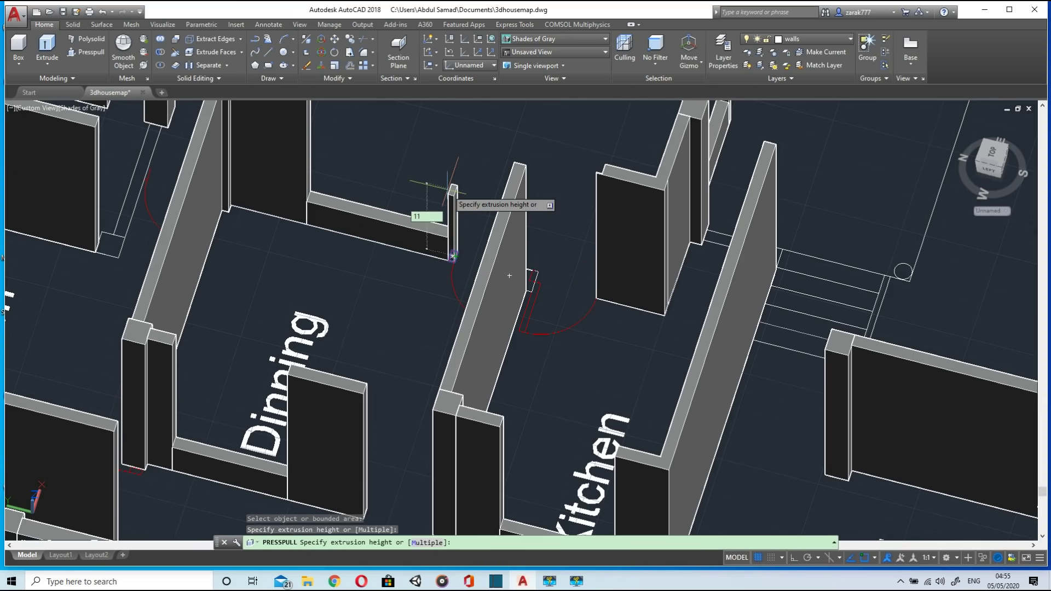
type("'")
key("Return")
Step: Erase the door symbols and the small inner rectangle around the column outline at the end of the dining-kitchen wall
left_click(87, 53)
scroll(532, 280, "up", 6)
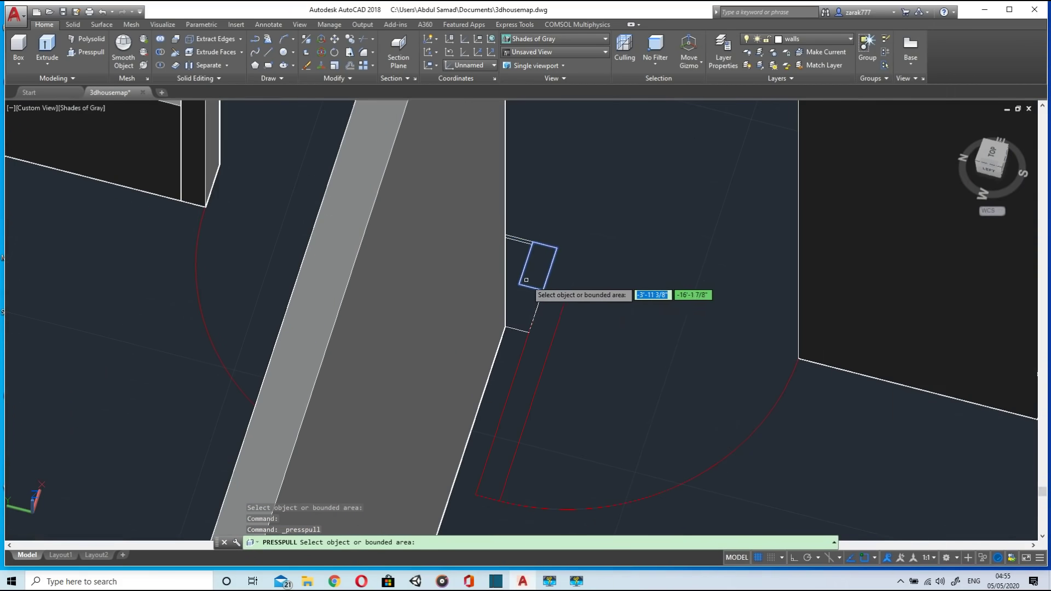
key("Escape")
left_click(559, 294)
key("Delete")
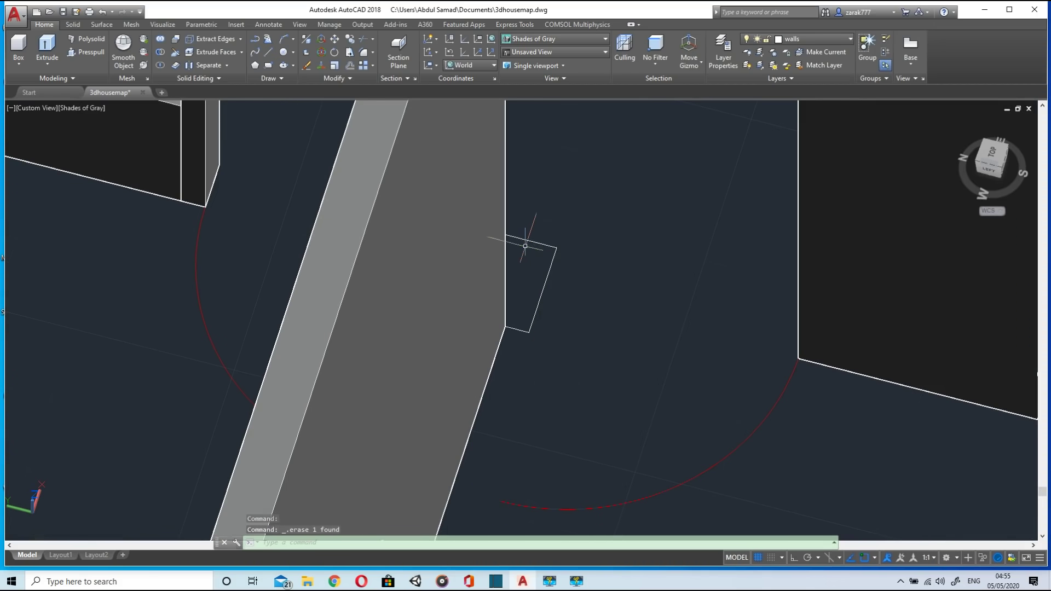
scroll(525, 247, "down", 5)
middle_click_drag(517, 334, 615, 368, "shift")
scroll(552, 342, "up", 8)
left_click(578, 219)
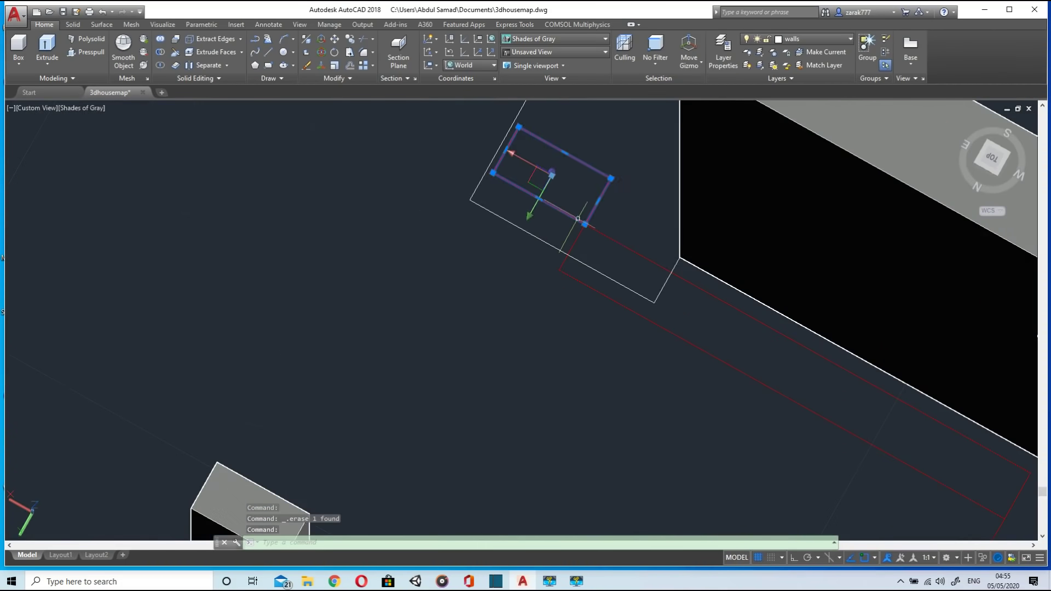
key("Delete")
middle_click_drag(598, 234, 602, 260, "shift")
scroll(692, 220, "down", 5)
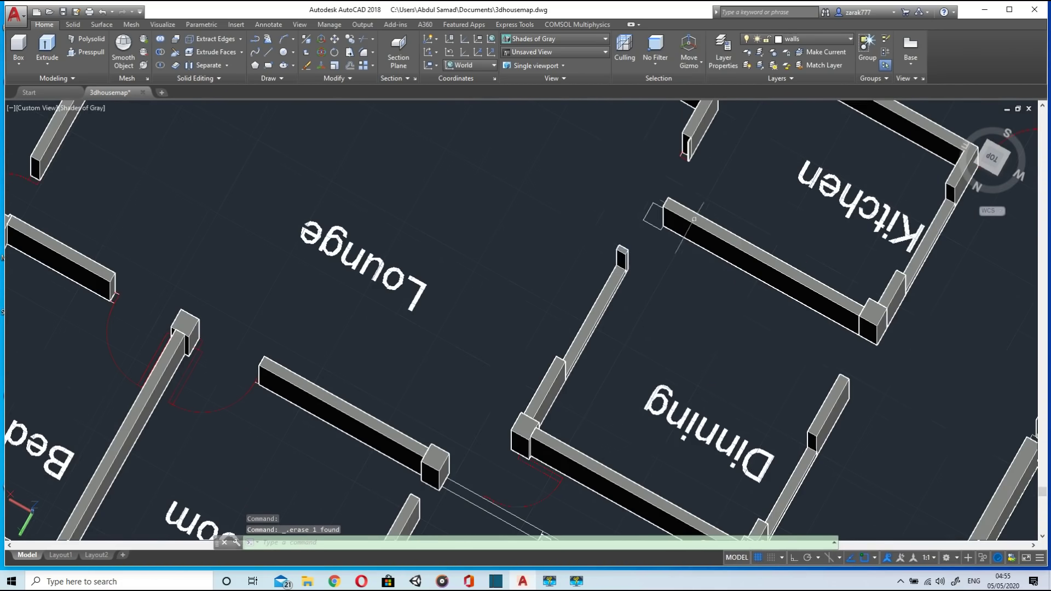
Step: Try to presspull the column outline at the end of the dining-kitchen wall by 10', and undo it
left_click(88, 52)
left_click(655, 216)
type("10'")
key("Return")
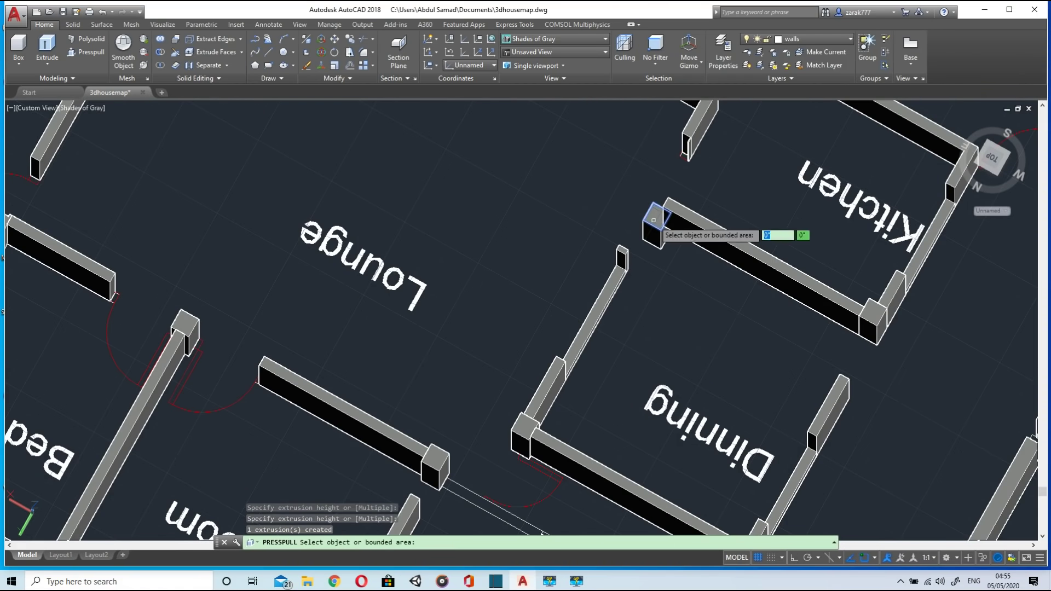
right_click(731, 317, "shift")
middle_click_drag(717, 300, 698, 265, "shift")
key("ctrl+z")
key("ctrl+z")
key("Escape")
key("ctrl+z")
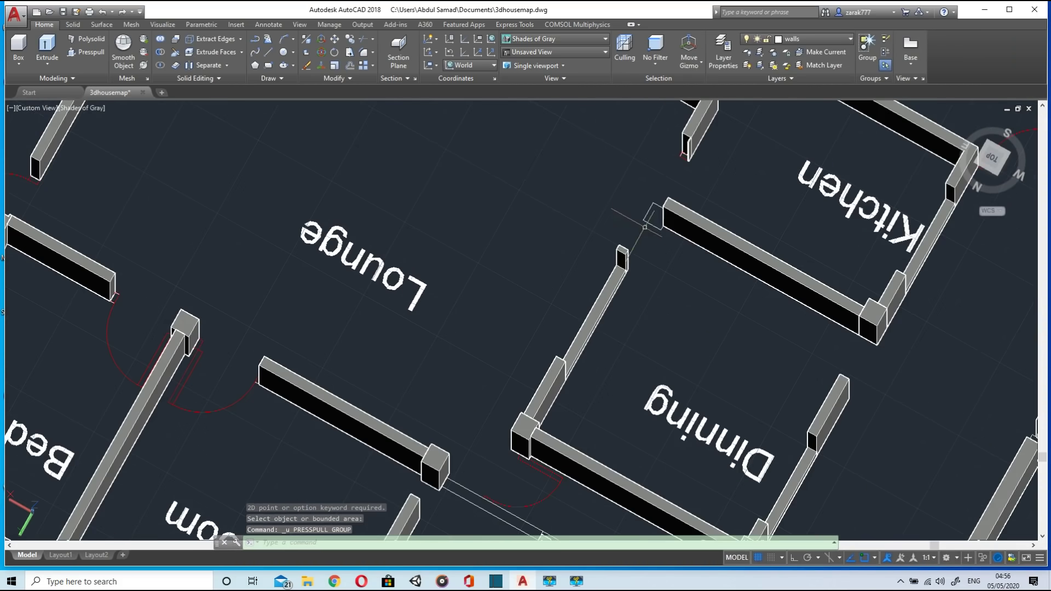
Step: Try to presspull the same column outline by picking its height freehand, and undo the extrusion
left_click(75, 52)
middle_click_drag(706, 320, 638, 235, "shift")
left_click(639, 219)
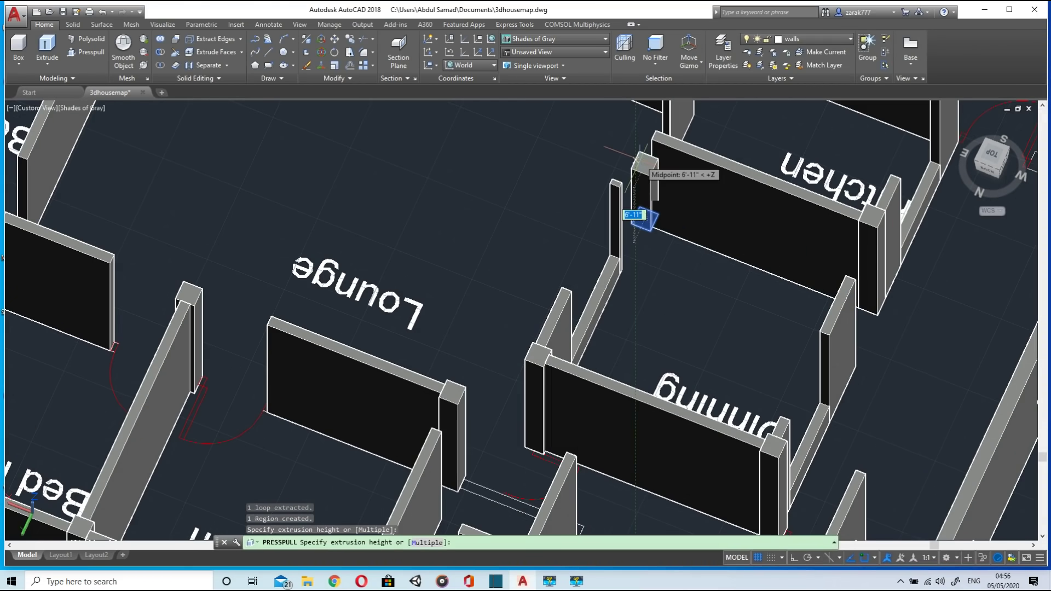
left_click(639, 219)
key("Escape")
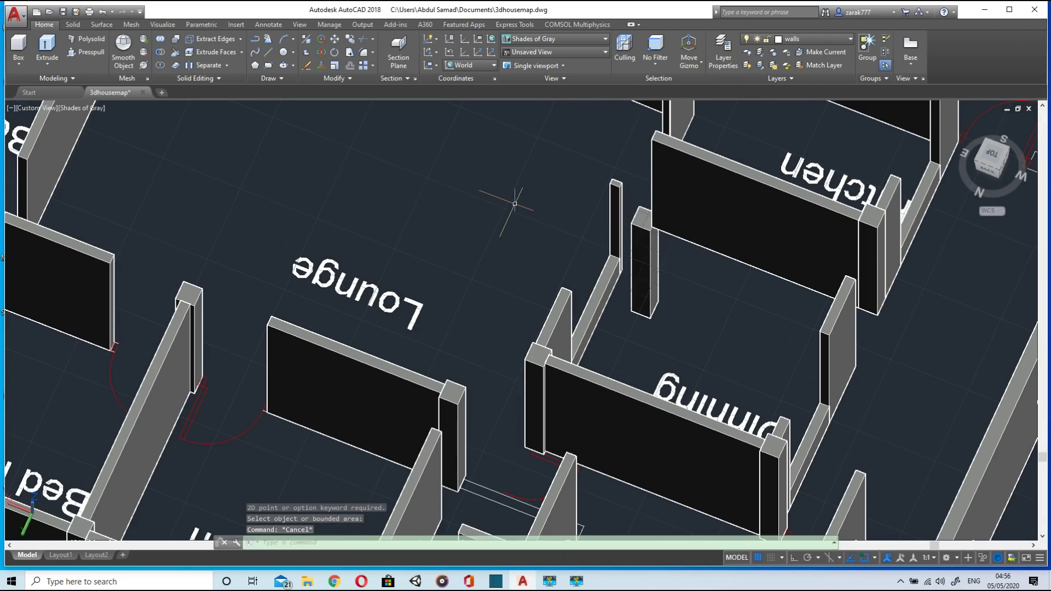
key("ctrl+z")
Step: Presspull the column outline at the end of the dining-kitchen wall to 11'
left_click(78, 52)
left_click(655, 216)
type("11'")
key("Return")
Step: Erase the window objects from the side opening of the corner bedroom next to the dining room
middle_click_drag(728, 295, 648, 202, "shift")
scroll(648, 202, "down", 4)
scroll(575, 331, "up", 3)
middle_click_drag(575, 330, 626, 359, "shift")
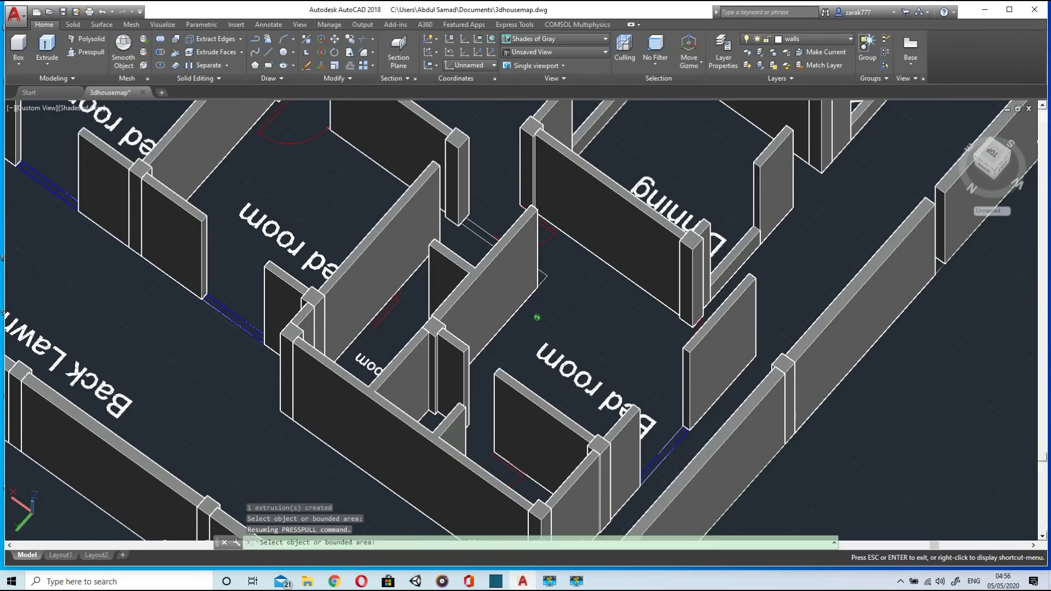
key("Escape")
key("Escape")
scroll(670, 448, "up", 5)
left_click(671, 449)
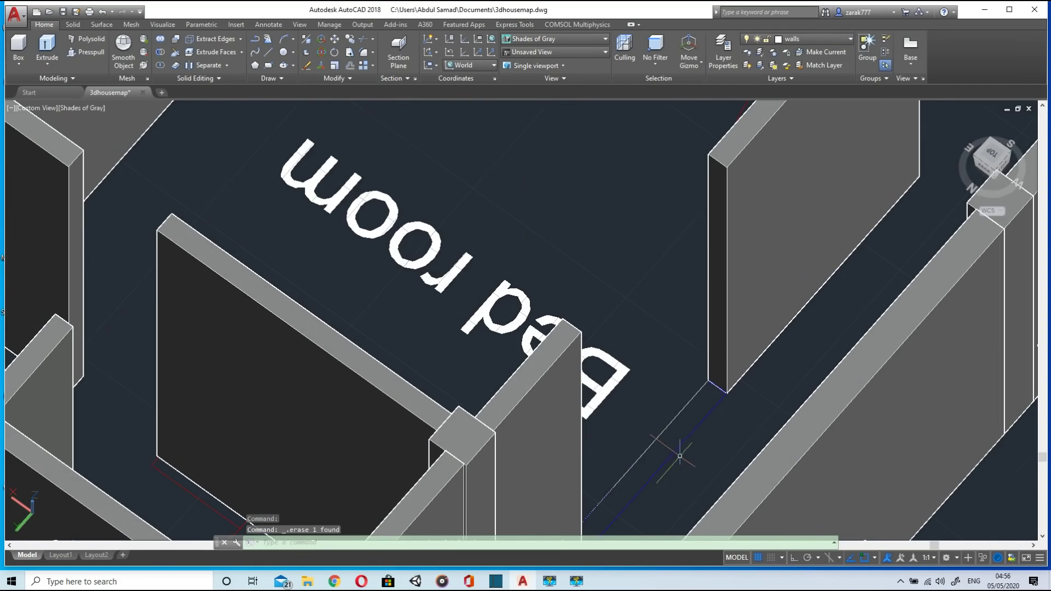
scroll(677, 436, "up", 3)
scroll(684, 424, "down", 5)
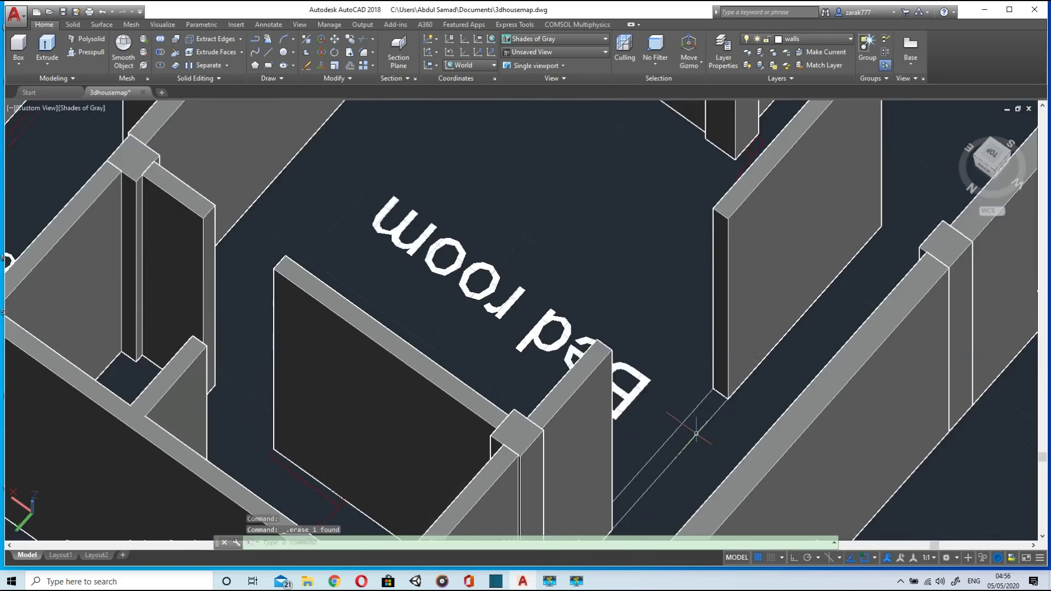
Step: Erase the window objects from the two bedroom openings facing the back lawn
scroll(712, 383, "up", 5)
scroll(731, 337, "down", 4)
scroll(376, 378, "up", 6)
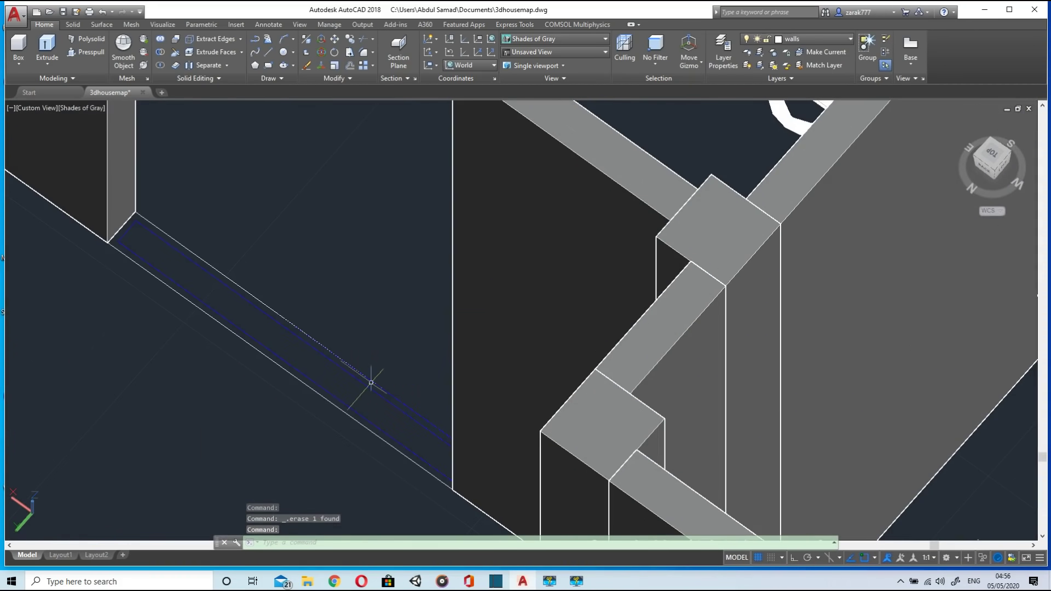
left_click(368, 384)
key("Escape")
scroll(372, 378, "down", 5)
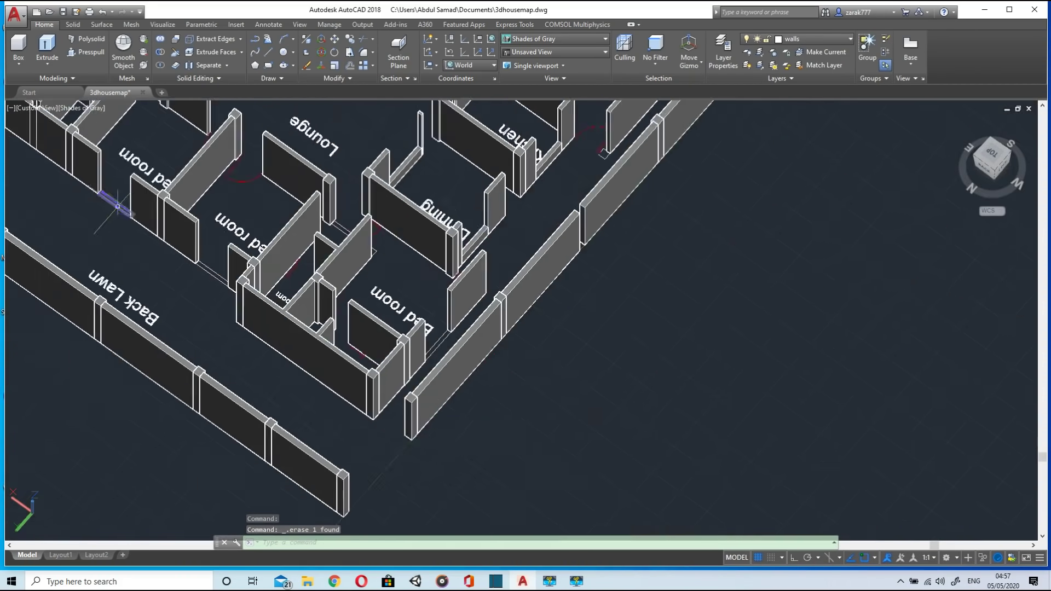
scroll(297, 374, "up", 6)
scroll(293, 376, "down", 5)
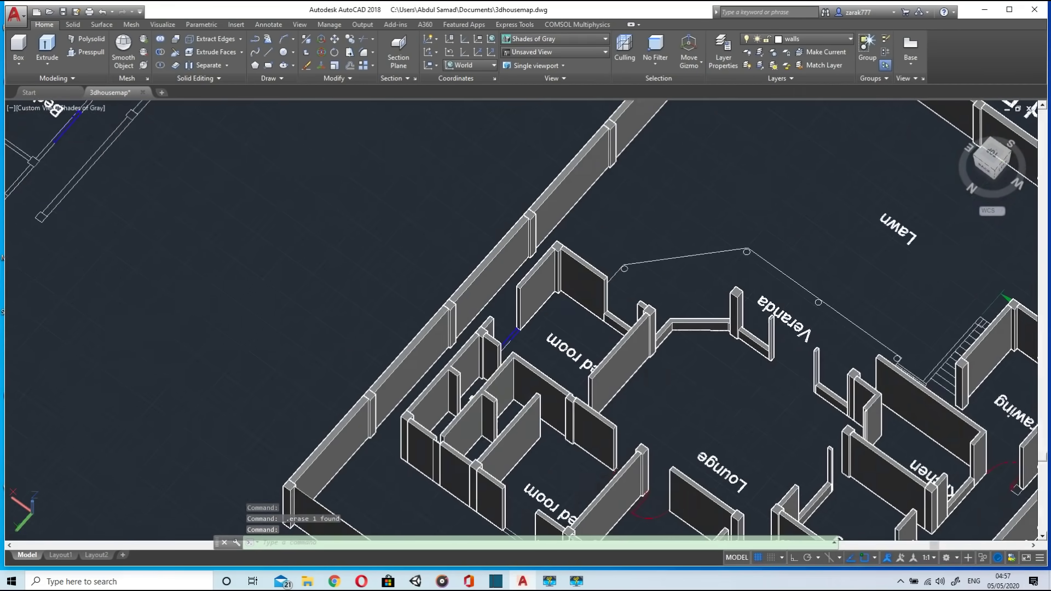
Step: Erase the window object from the far bedroom's side opening and presspull its strip to a 2' sill
scroll(547, 377, "up", 7)
left_click(572, 376)
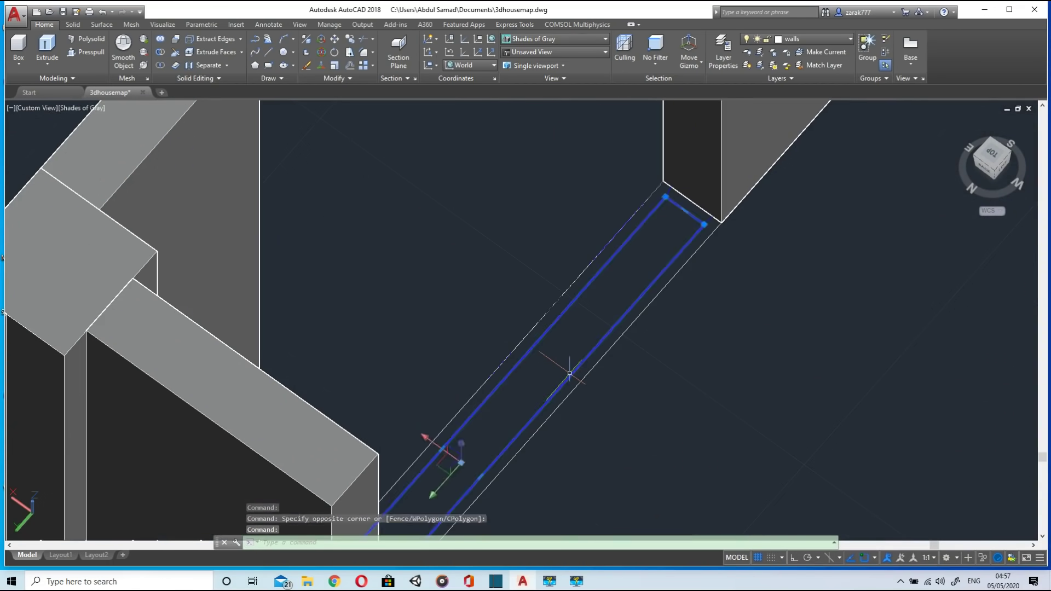
key("Delete")
scroll(483, 539, "down", 1)
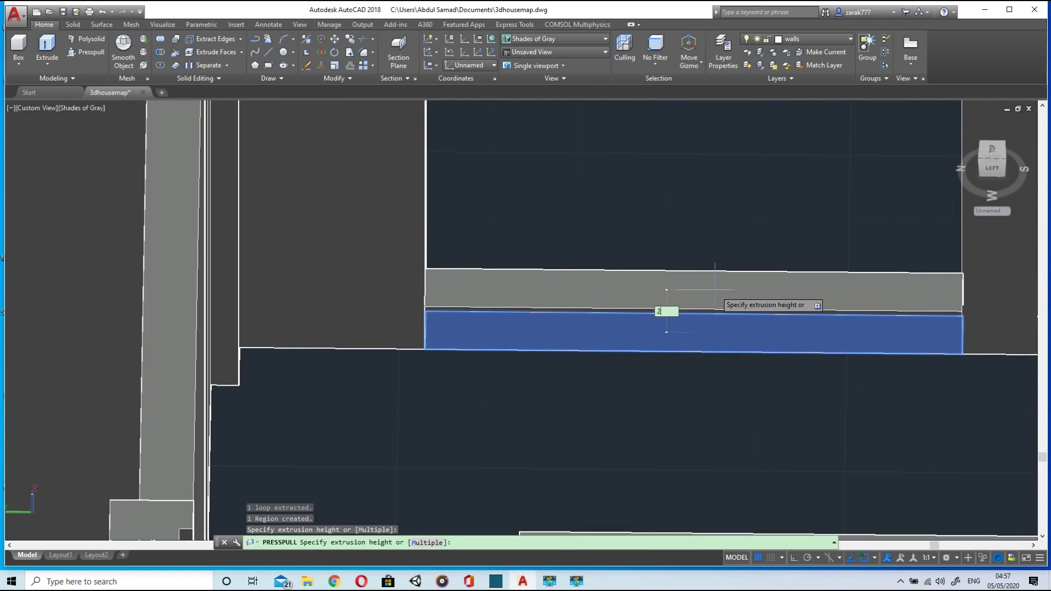
key("Return")
scroll(714, 290, "down", 8)
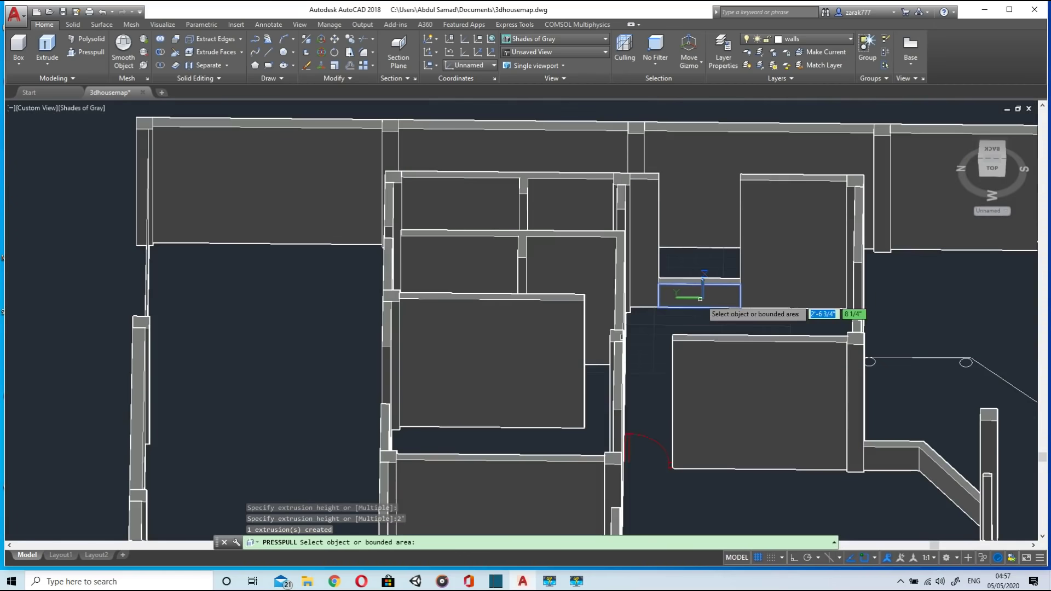
Step: Presspull the strips in the two bedroom window openings facing the back lawn up to sill height
middle_click_drag(434, 415, 706, 427, "shift")
middle_click_drag(709, 431, 698, 406)
key("Escape")
left_click(604, 489)
left_click(580, 486)
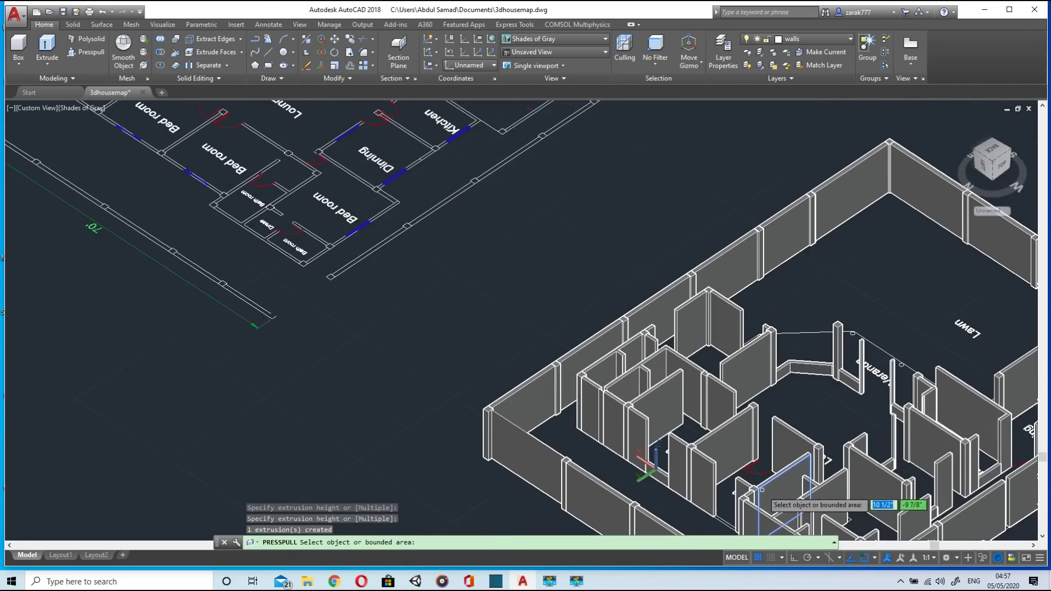
scroll(762, 489, "up", 10)
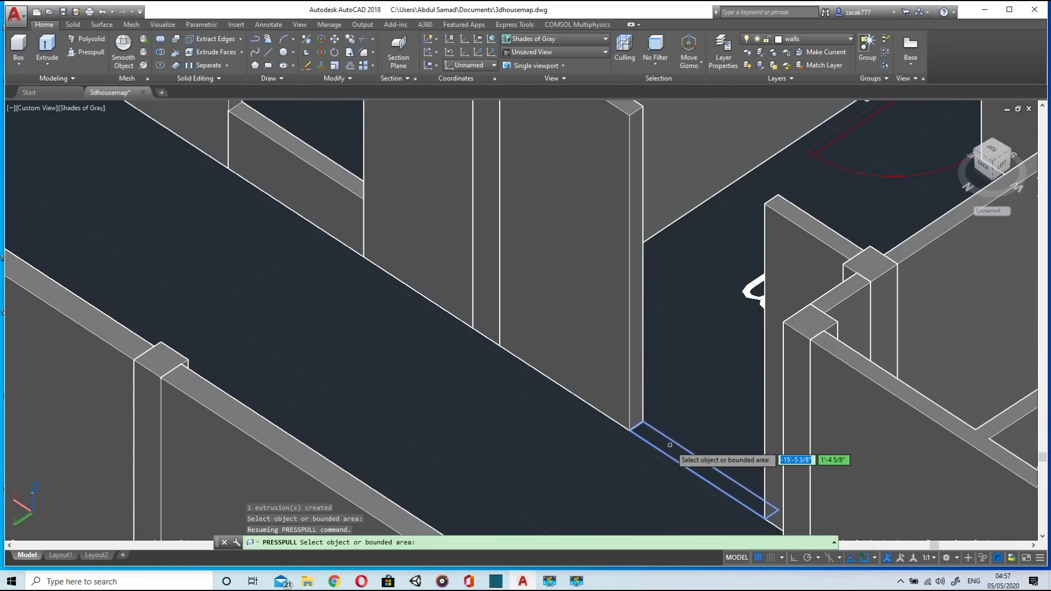
left_click(684, 472)
left_click(671, 413)
scroll(666, 415, "down", 2)
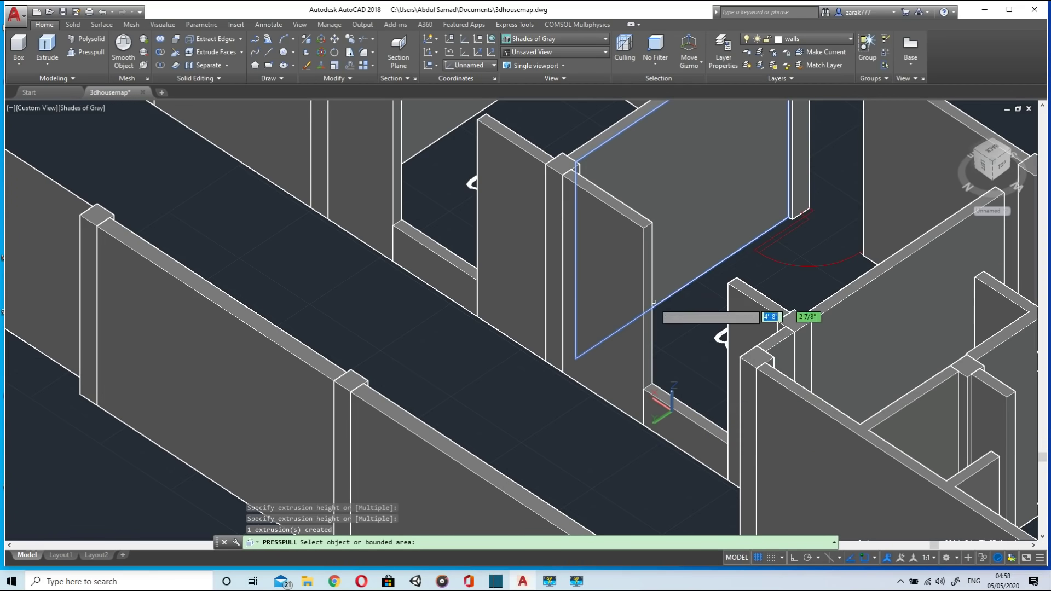
scroll(660, 328, "down", 2)
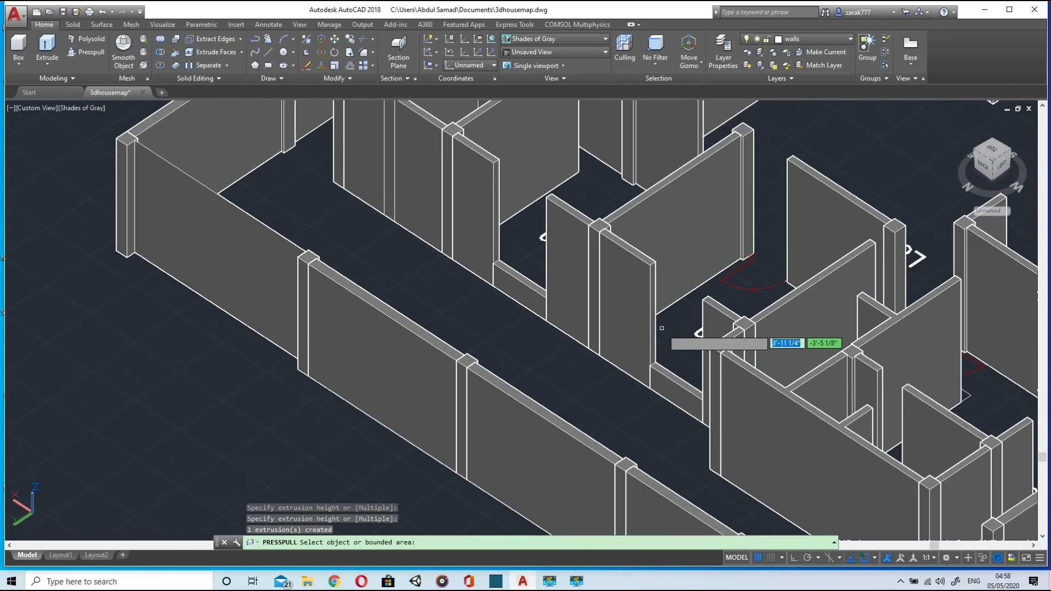
Step: Erase the door leaf and swing arc from the middle bedroom's doorway to the lounge
middle_click_drag(765, 359, 504, 333, "shift")
middle_click_drag(773, 393, 637, 404, "shift")
scroll(771, 381, "up", 5)
scroll(771, 381, "down", 6)
scroll(727, 383, "down", 3)
scroll(637, 403, "up", 5)
left_click(619, 422)
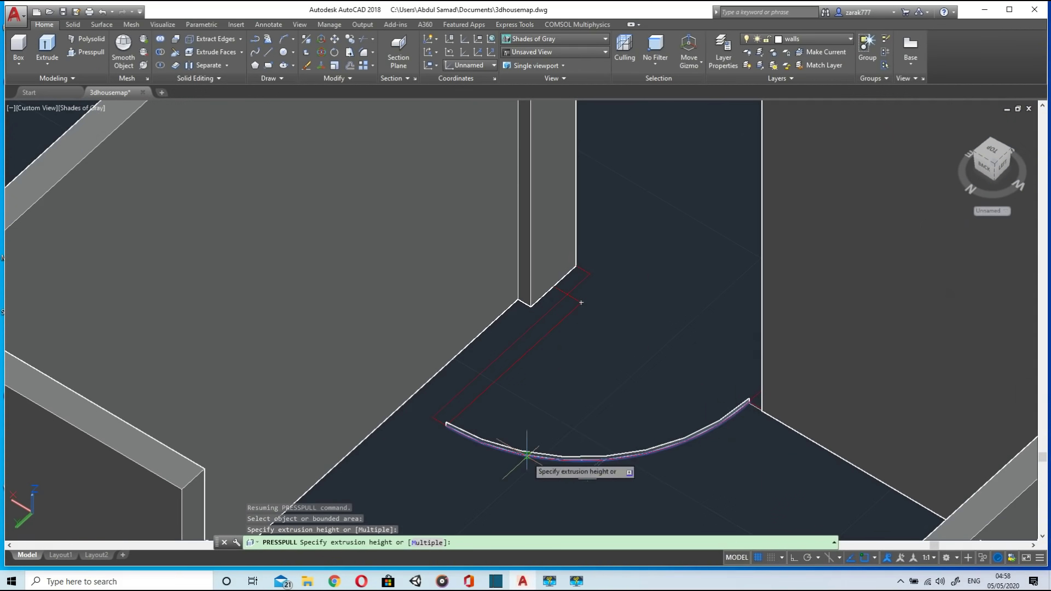
key("Escape")
left_click(515, 364)
key("Delete")
left_click(572, 276)
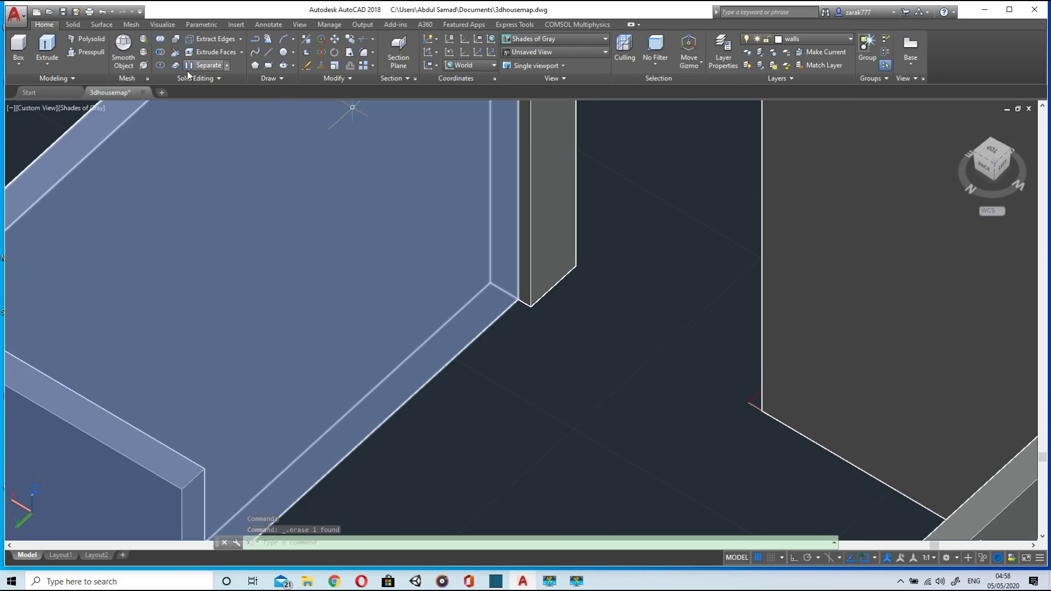
Step: Presspull the small wall stub at the edge of the middle bedroom's doorway to 11'
left_click(82, 52)
left_click(758, 402)
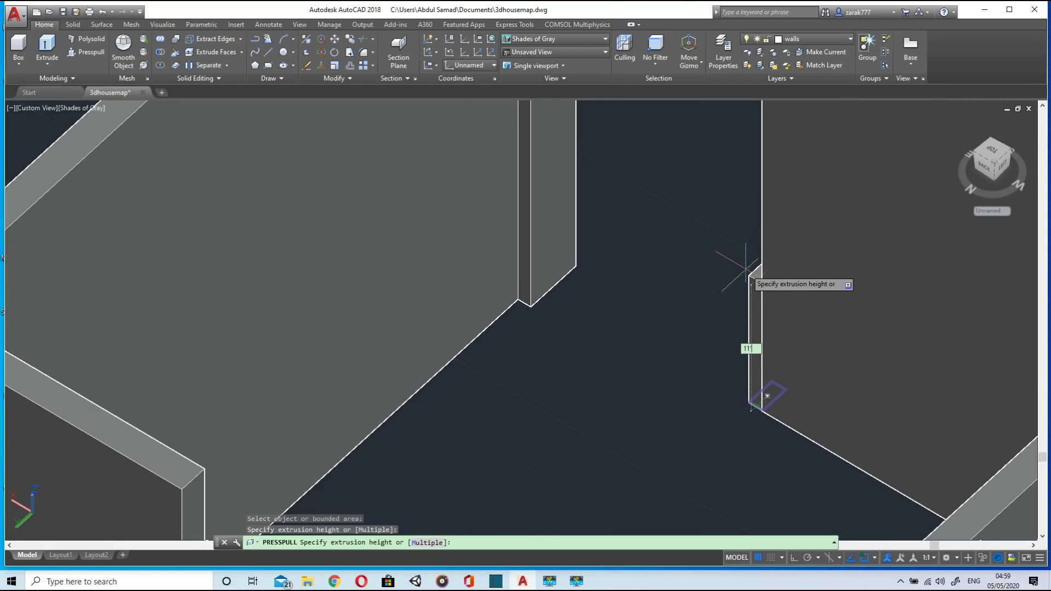
key("Return")
scroll(745, 270, "down", 7)
middle_click_drag(722, 299, 597, 264, "shift")
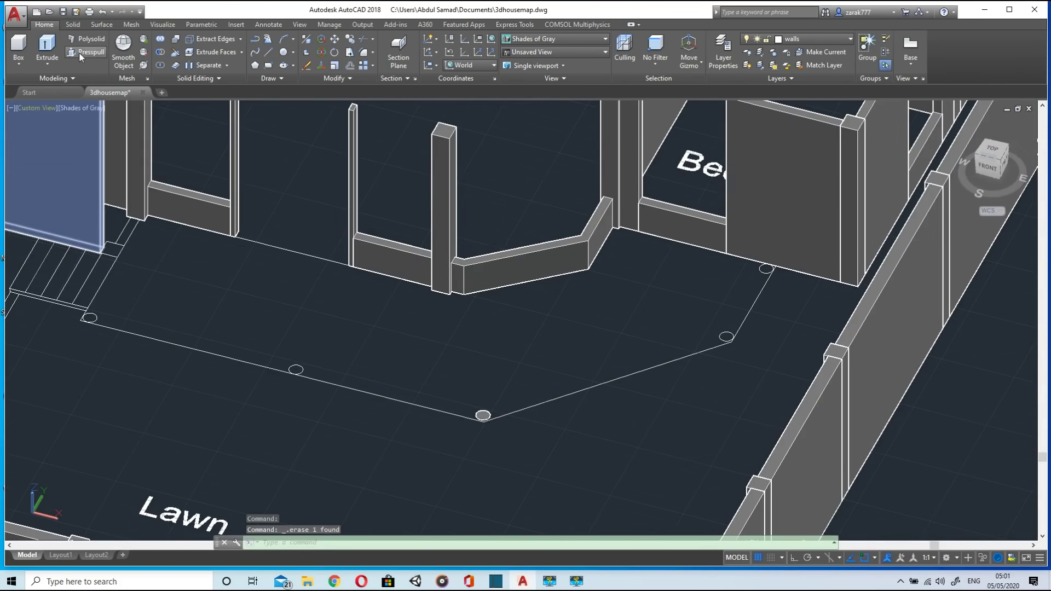
left_click(82, 53)
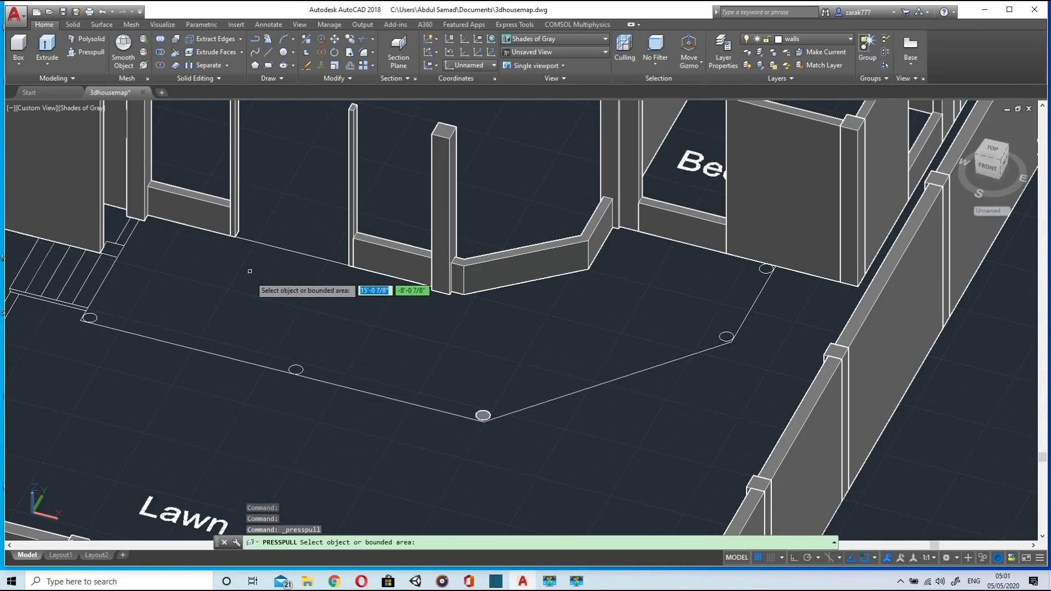
left_click(258, 304)
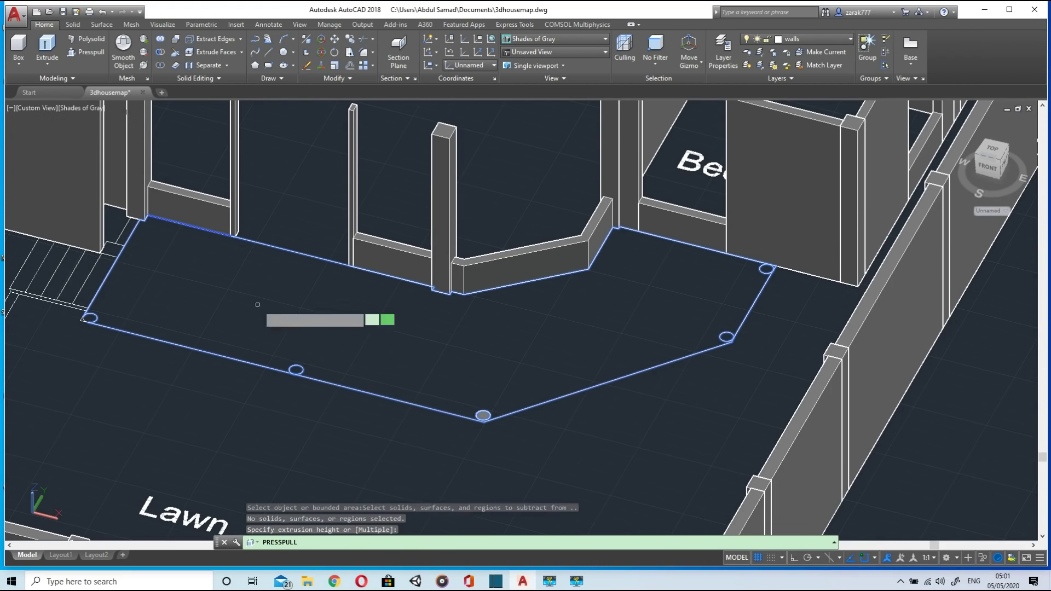
key("Return")
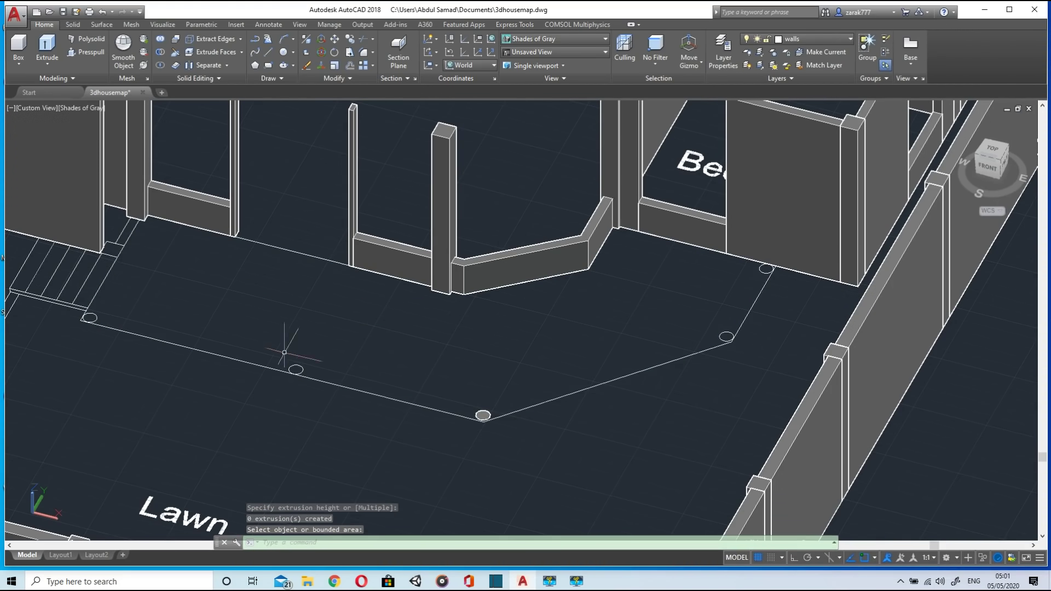
key("Escape")
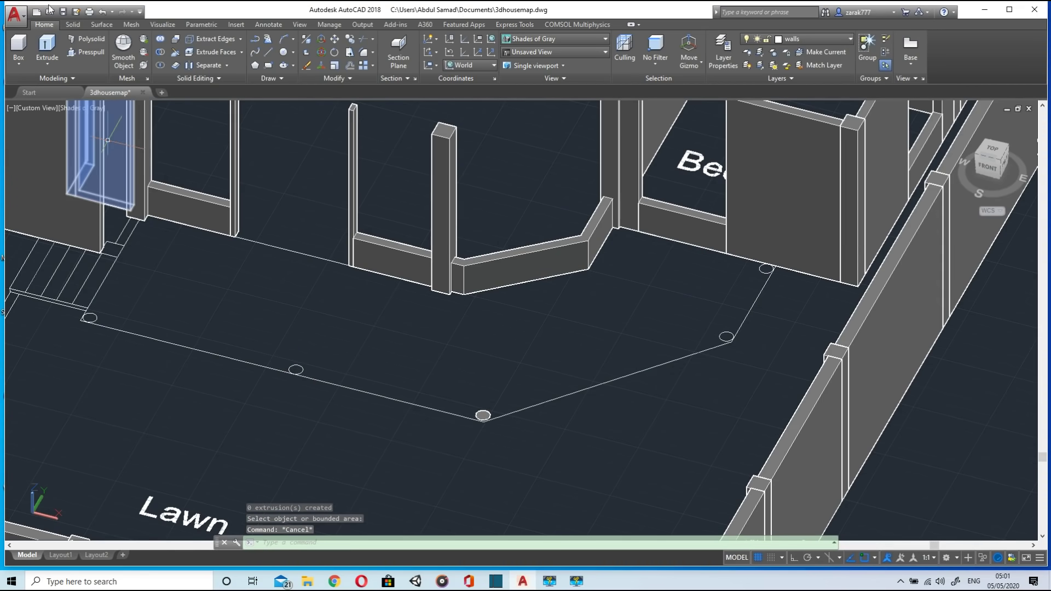
Step: Presspull the circular column outlines along the veranda edge to a height of 11'
left_click(87, 52)
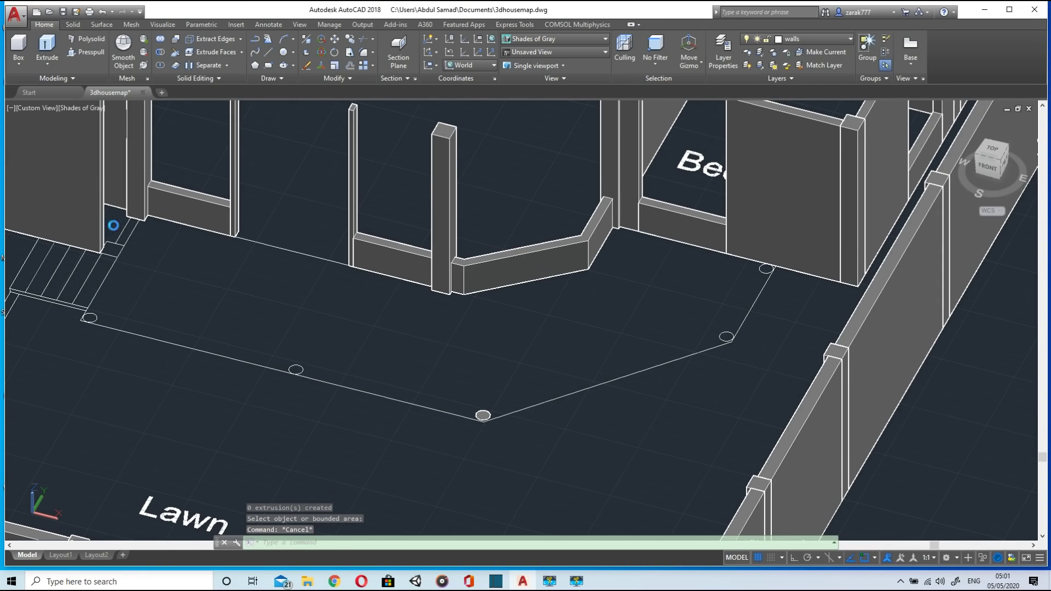
left_click(88, 317)
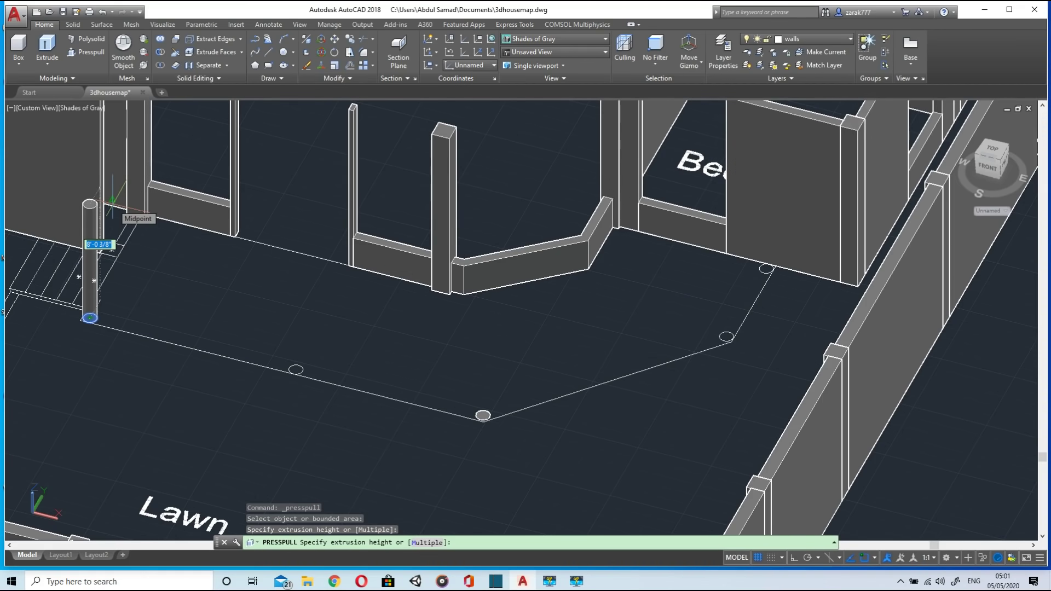
key("Return")
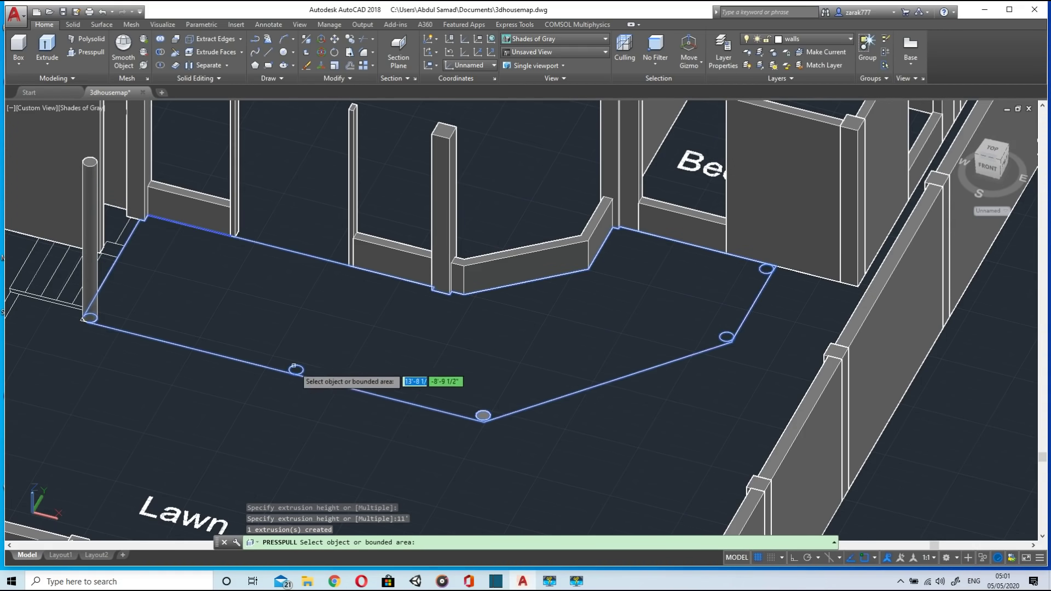
left_click(295, 370)
type("11'")
key("Return")
left_click(483, 416)
type("11'")
key("Return")
left_click(726, 337)
type("11'")
key("Return")
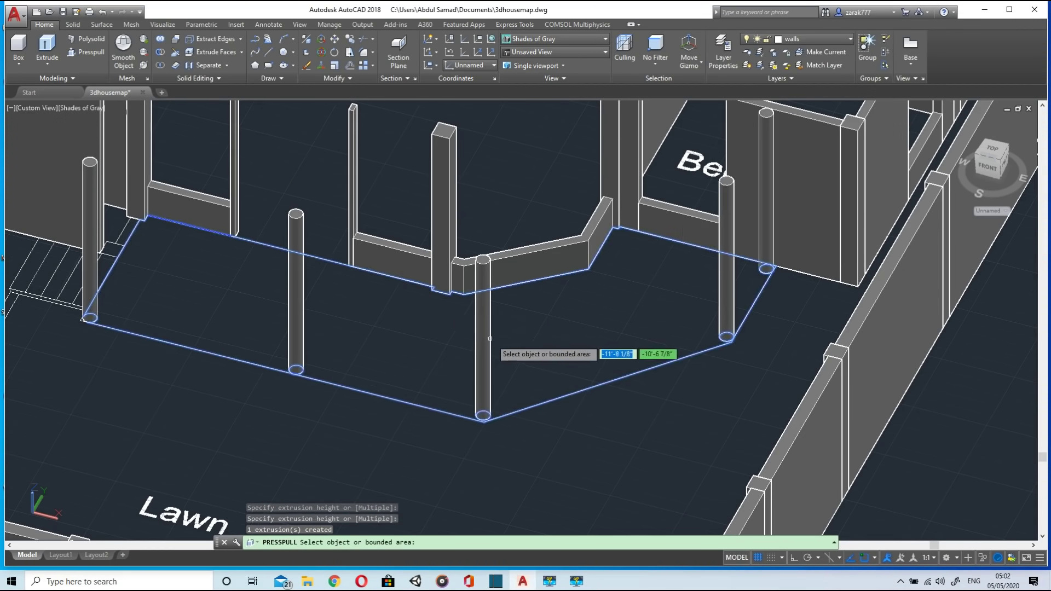
scroll(492, 339, "down", 5)
left_click(523, 335)
scroll(517, 350, "up", 4)
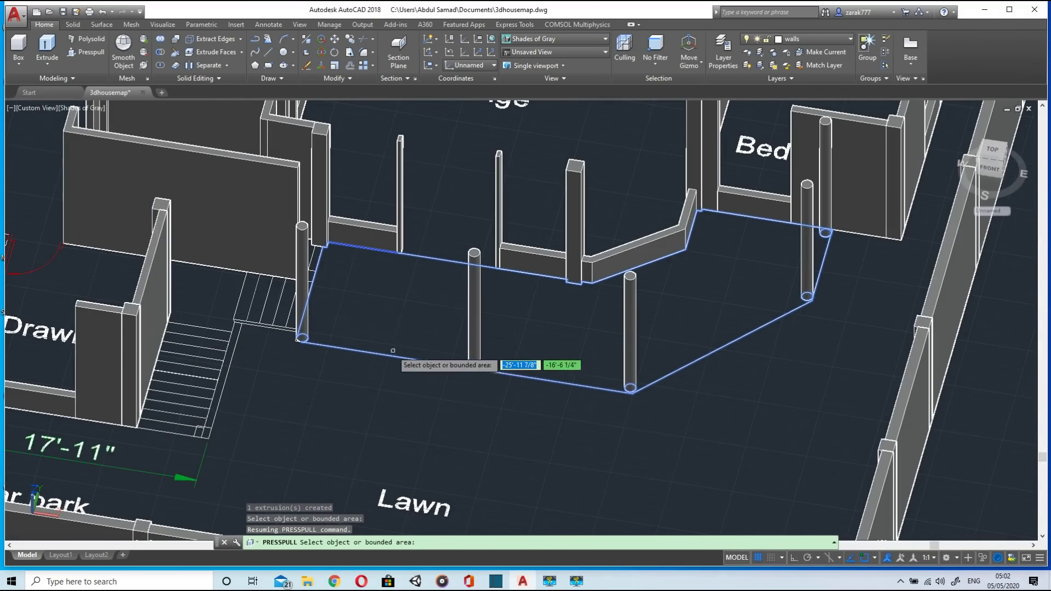
left_click(360, 302)
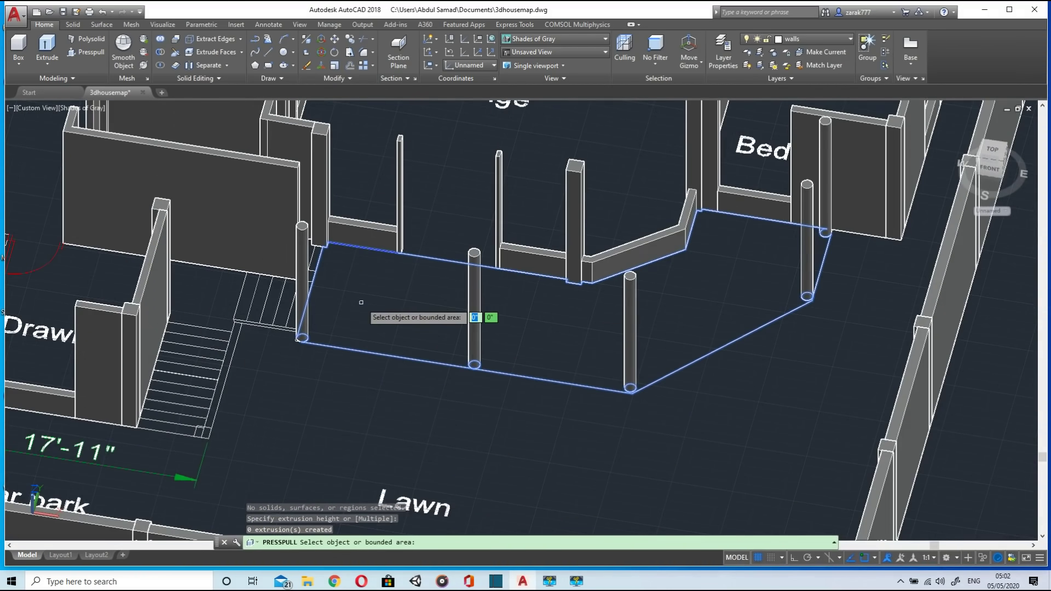
scroll(361, 302, "down", 4)
scroll(359, 305, "up", 6)
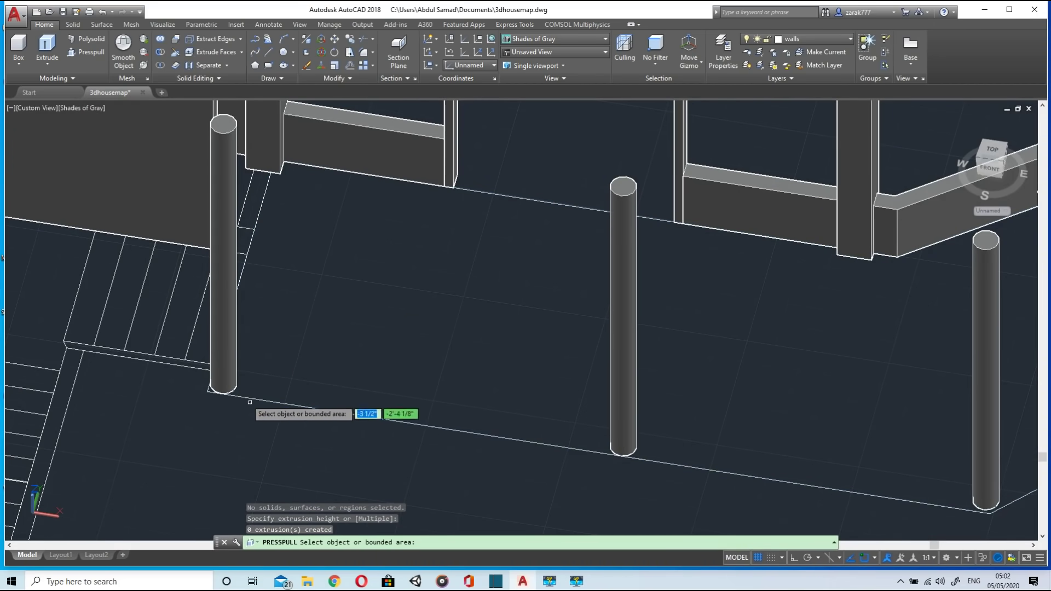
left_click(227, 383)
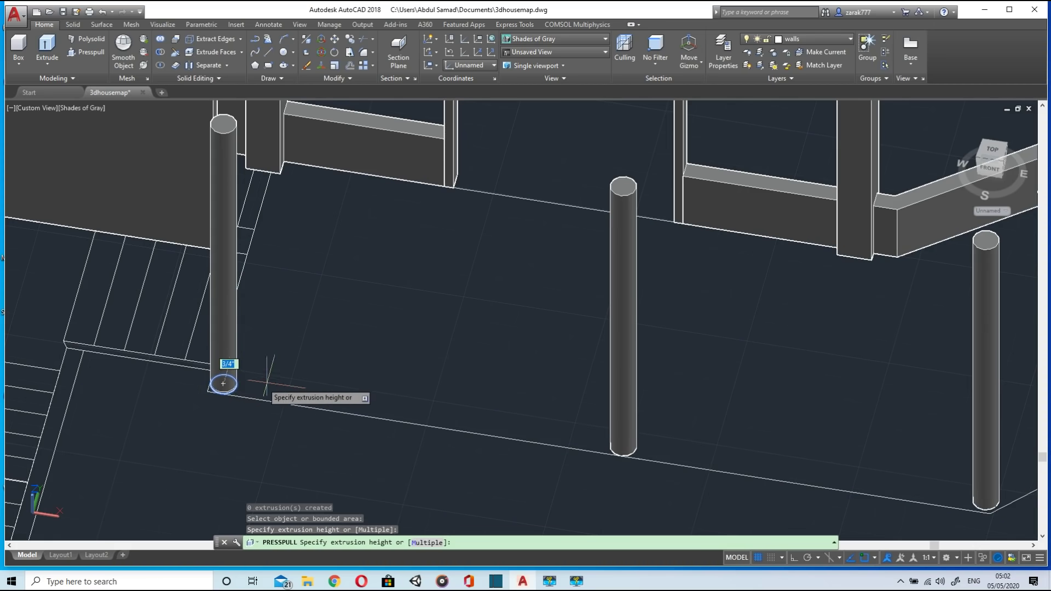
key("Escape")
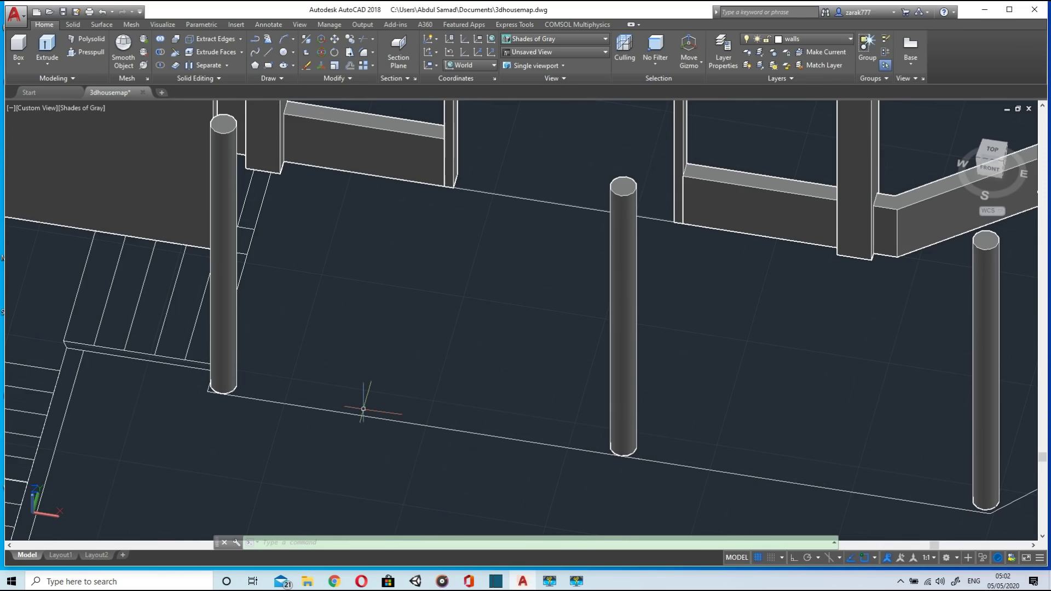
Step: Examine the veranda columns and the whole ground-floor model from several angles
scroll(373, 379, "down", 2)
scroll(374, 378, "down", 4)
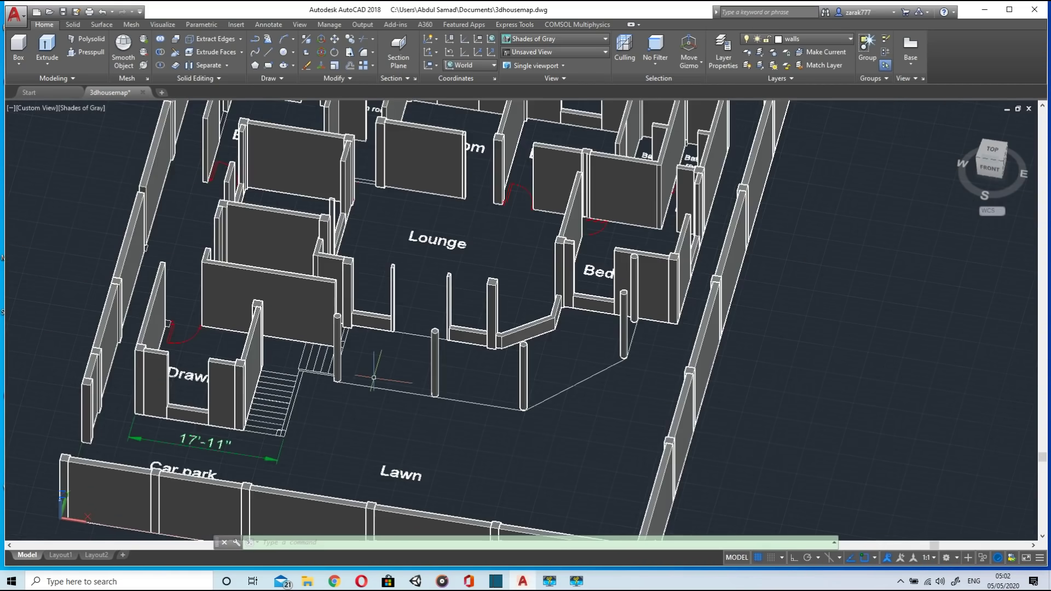
scroll(374, 377, "up", 3)
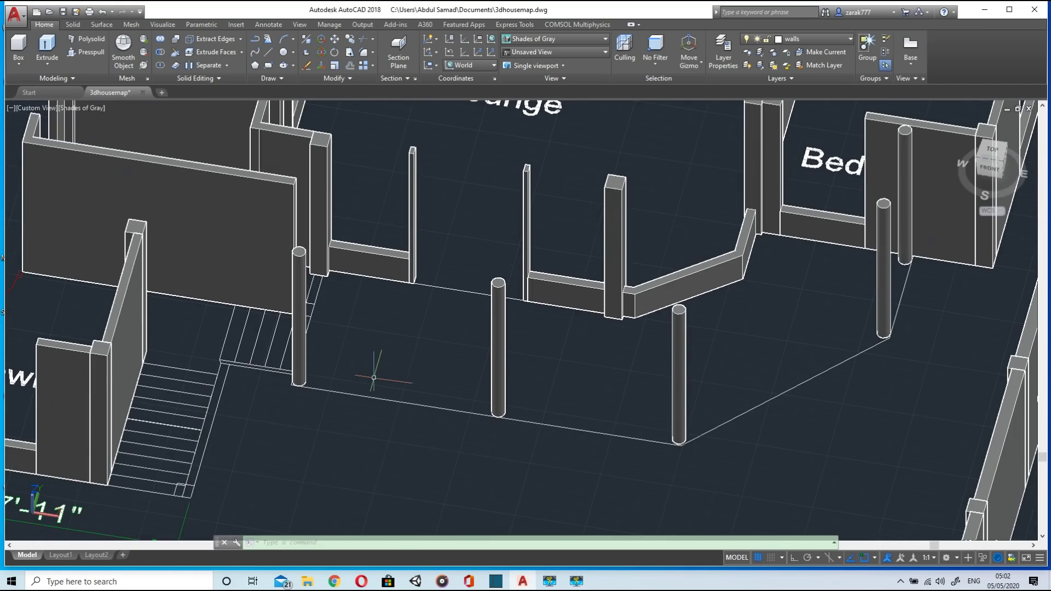
scroll(374, 377, "down", 3)
scroll(620, 328, "down", 1)
scroll(620, 331, "up", 2)
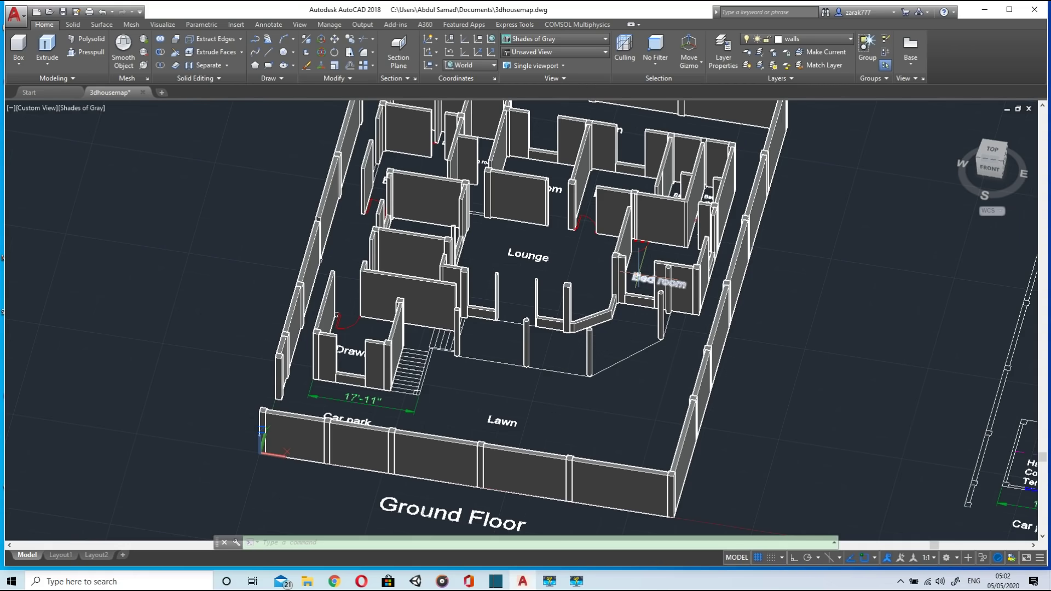
scroll(638, 272, "down", 3)
middle_click_drag(638, 273, 796, 279)
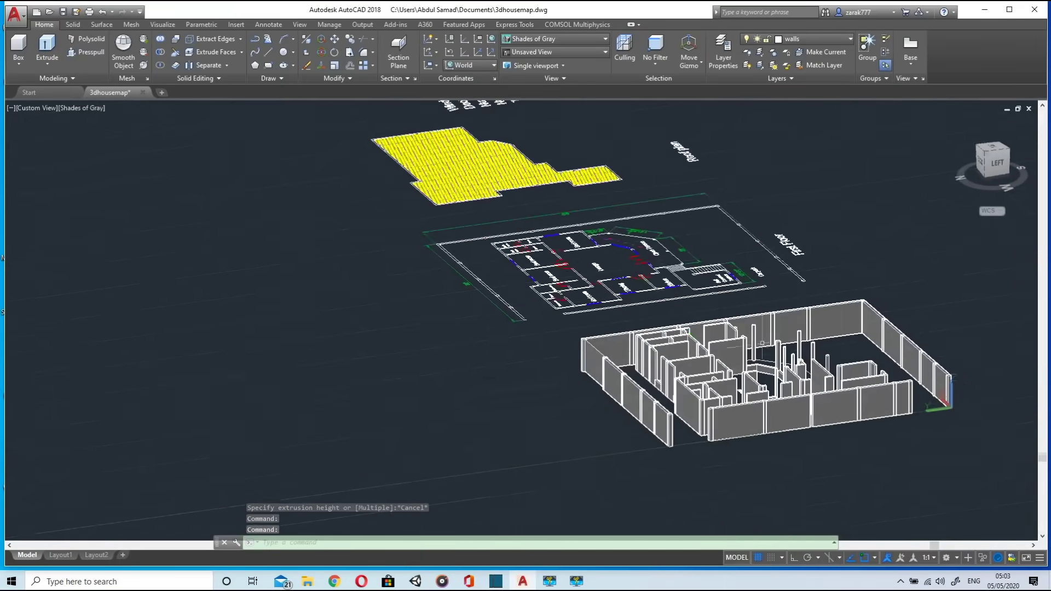
scroll(705, 400, "up", 6)
scroll(704, 401, "down", 5)
middle_click_drag(703, 401, 509, 420, "shift")
scroll(461, 406, "up", 5)
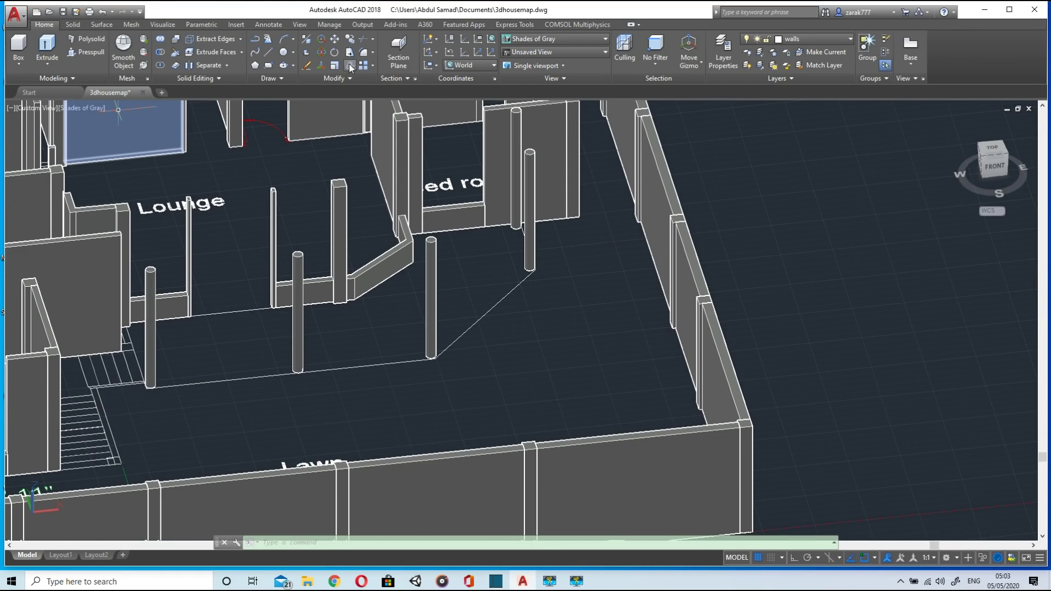
Step: Draw a 5' by 6" rectangle on the open lawn beside the veranda
left_click(270, 67)
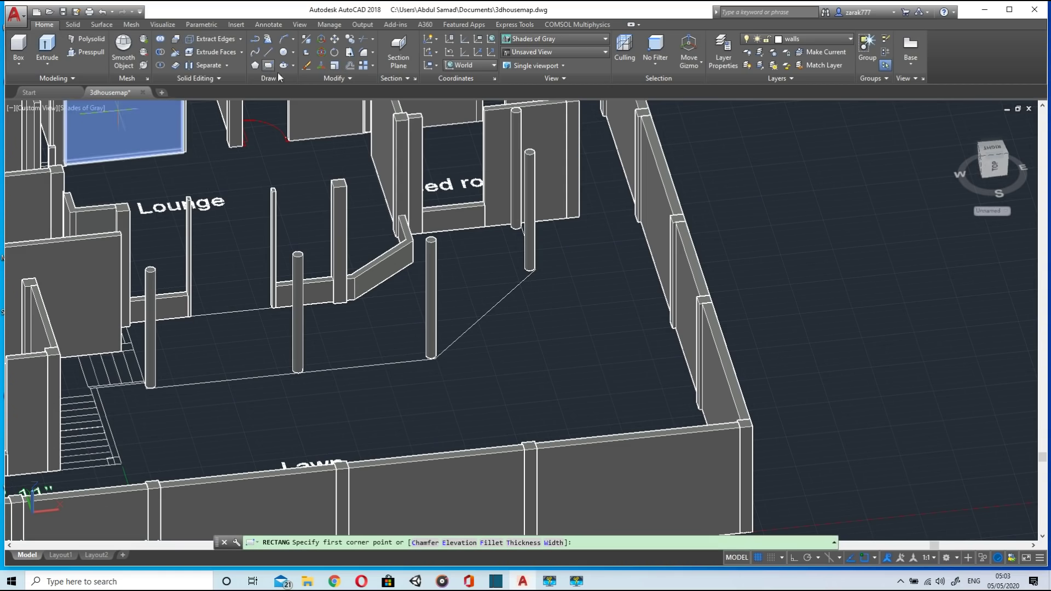
left_click(524, 350)
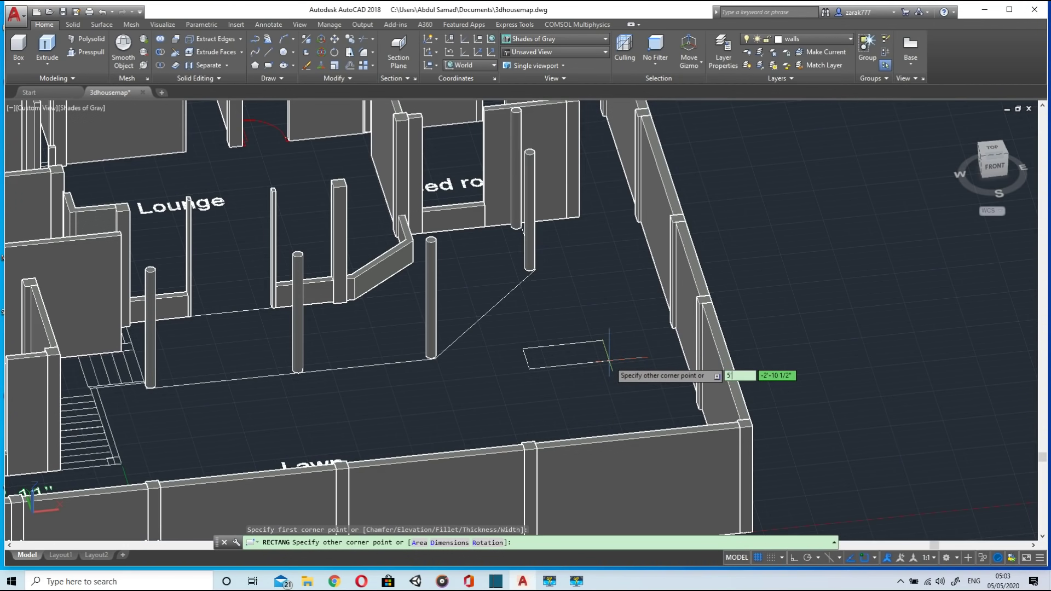
type("5'")
key("Tab")
type("6'")
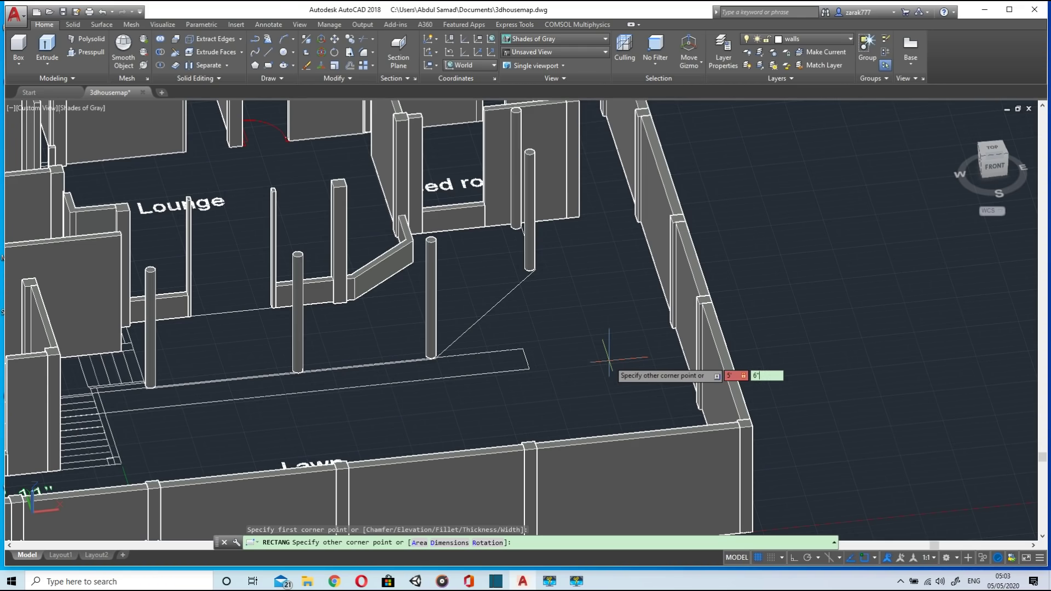
key("Return")
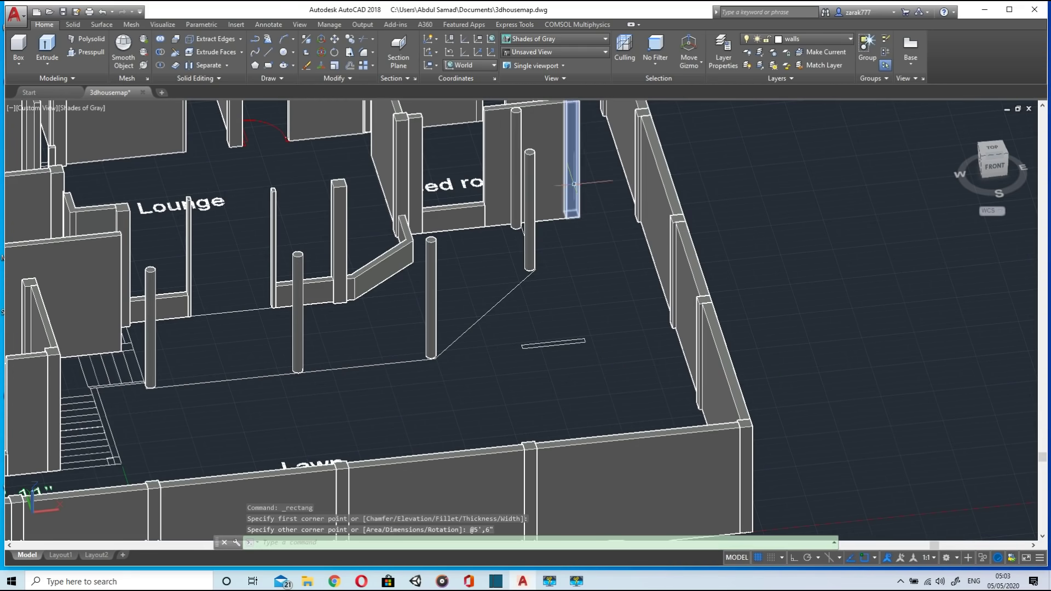
Step: Presspull the 5' by 6" rectangle on the lawn to a height of 3'
scroll(578, 267, "up", 5)
scroll(578, 267, "down", 5)
scroll(598, 219, "up", 2)
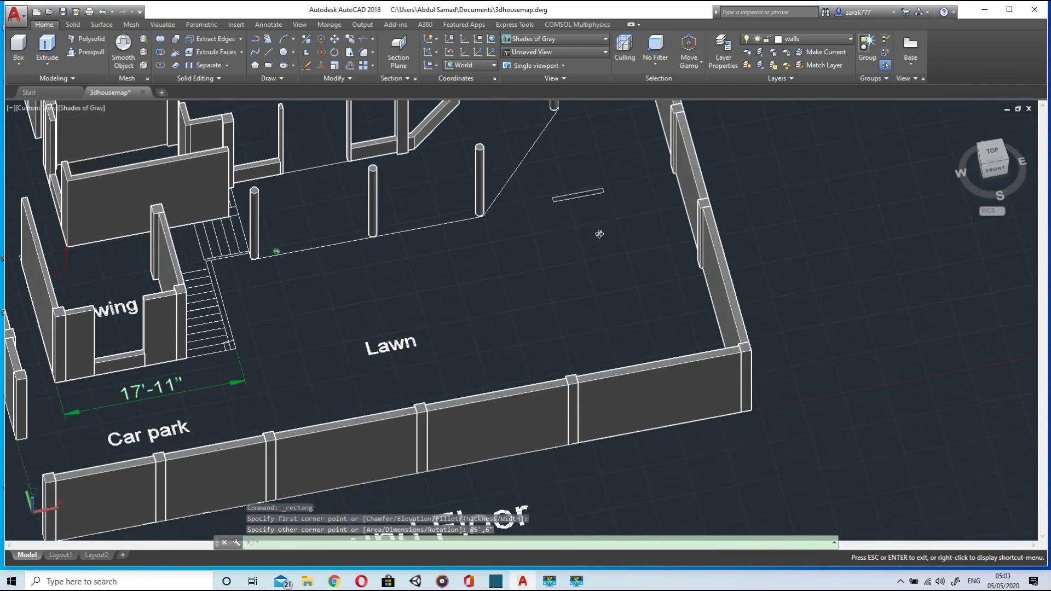
scroll(602, 232, "down", 1)
scroll(570, 219, "up", 6)
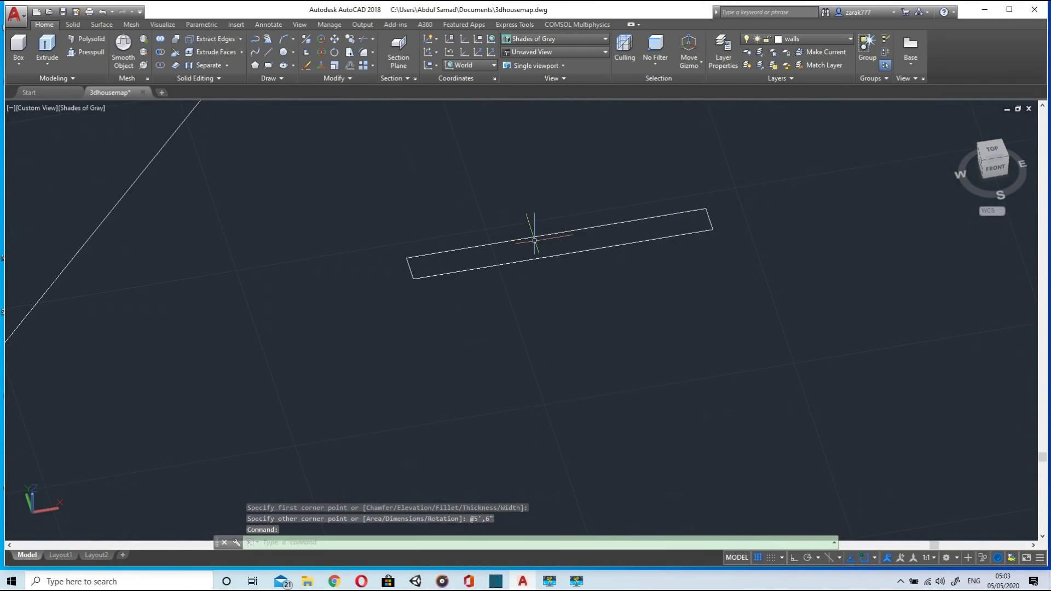
left_click(86, 51)
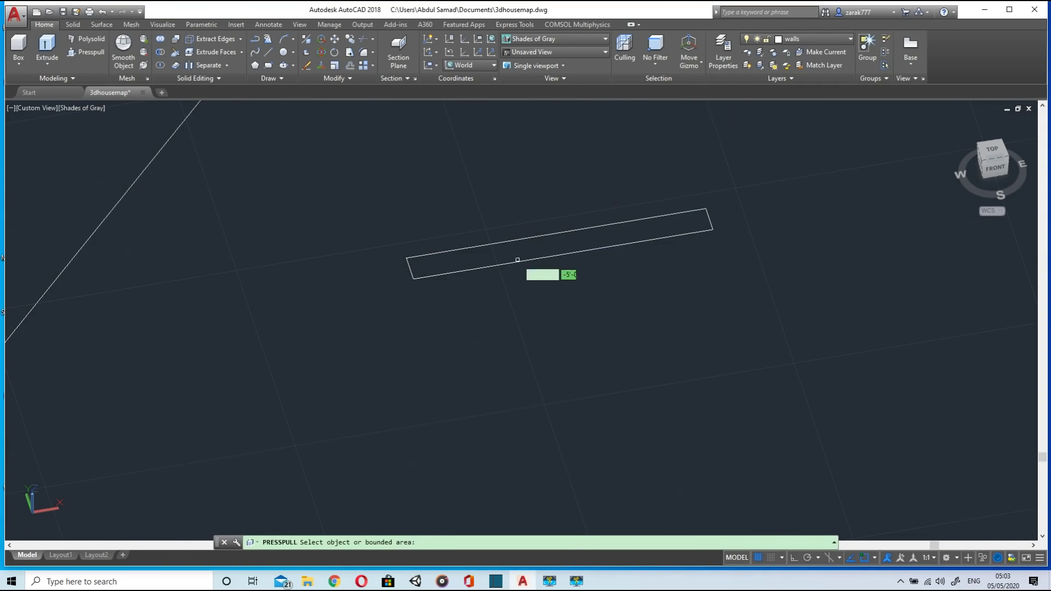
left_click(555, 247)
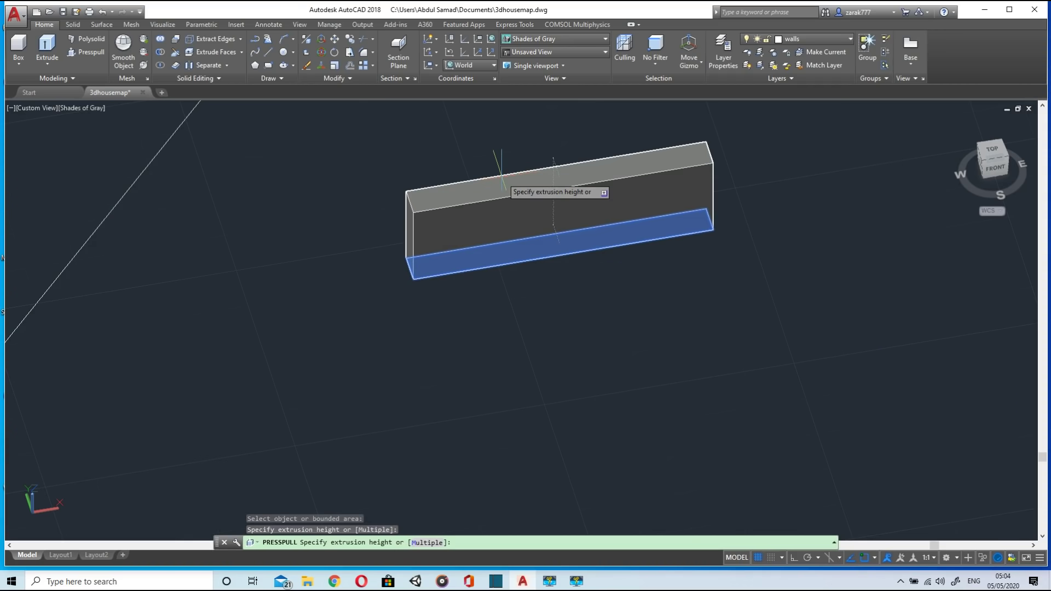
type("3'")
key("Return")
scroll(534, 222, "down", 5)
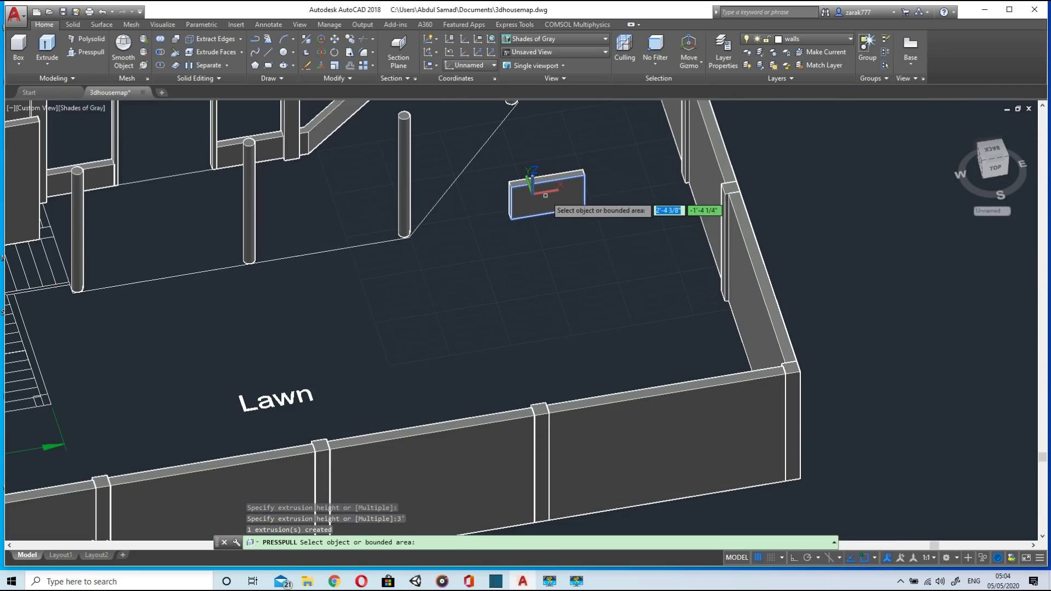
key("Escape")
Step: Copy the 3' high panel by its upper corner to the wall-top corner above the drawing room's front window opening
middle_click_drag(553, 234, 565, 216, "shift")
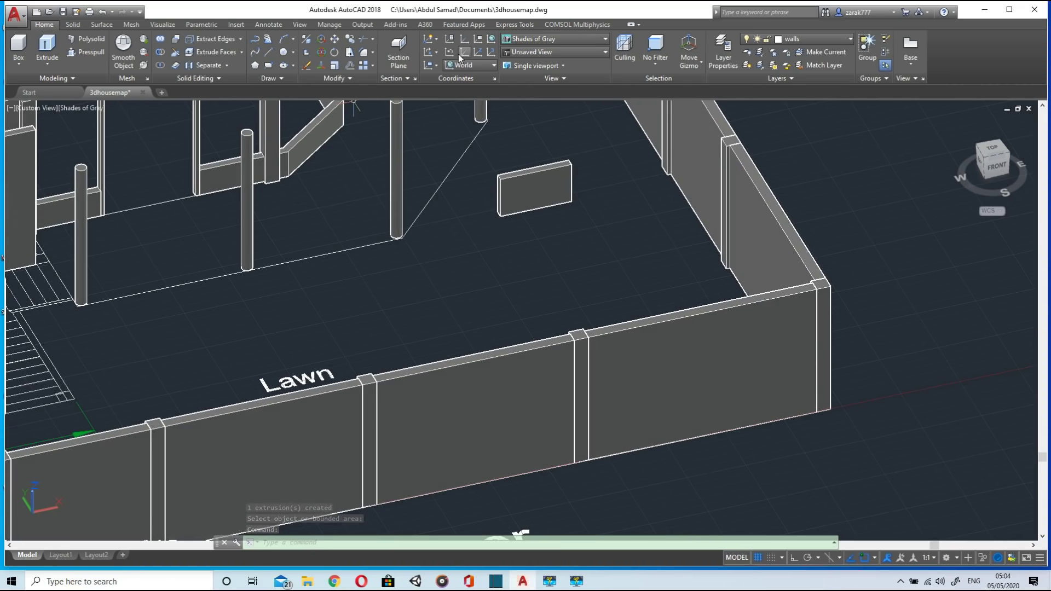
left_click(350, 40)
left_click(515, 181)
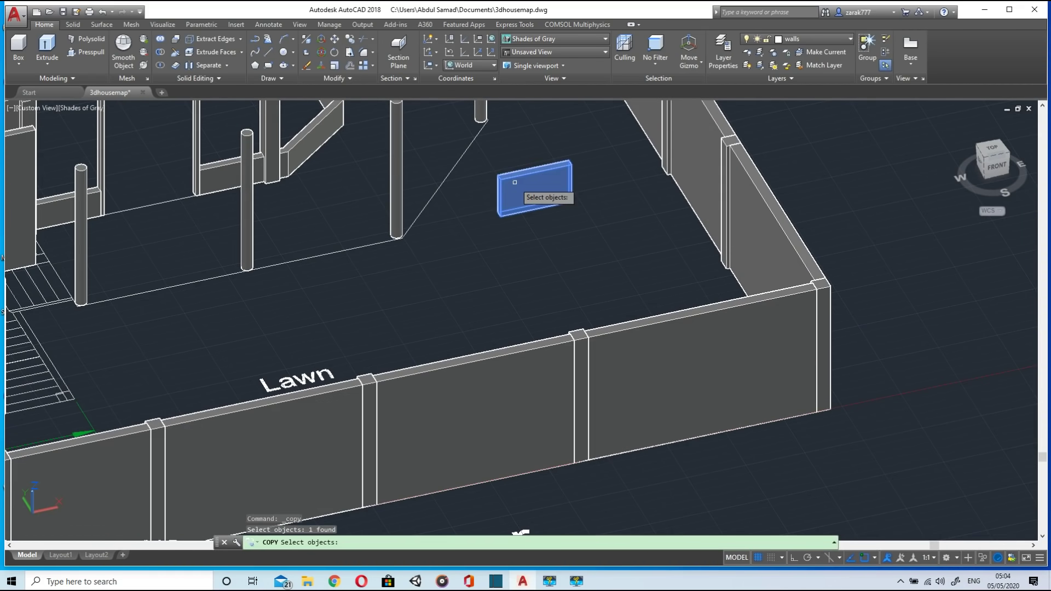
key("Return")
scroll(495, 174, "up", 4)
left_click(496, 174)
scroll(496, 174, "down", 5)
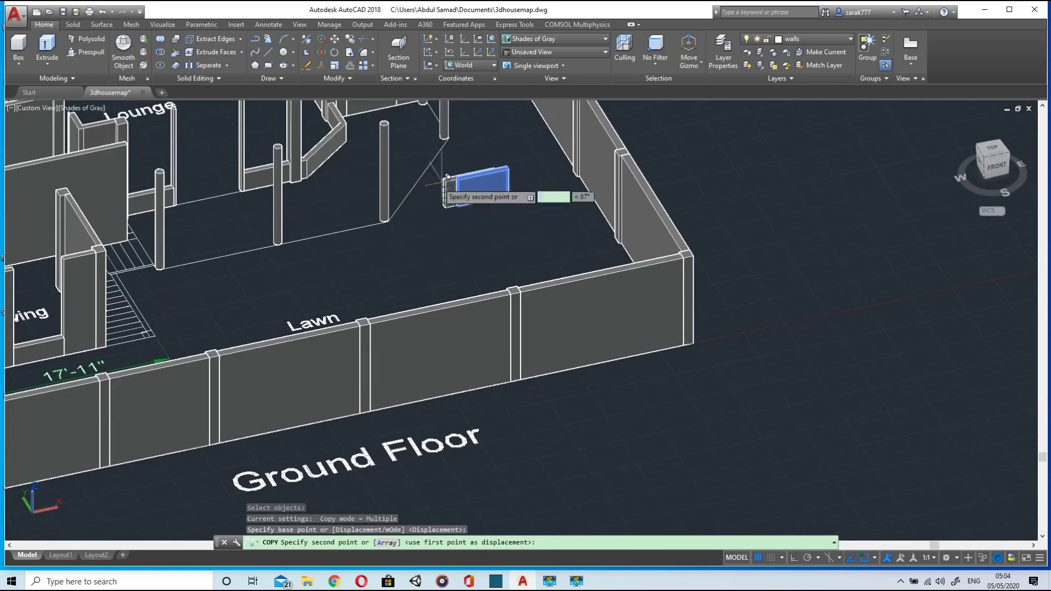
scroll(219, 225, "up", 5)
scroll(219, 225, "up", 4)
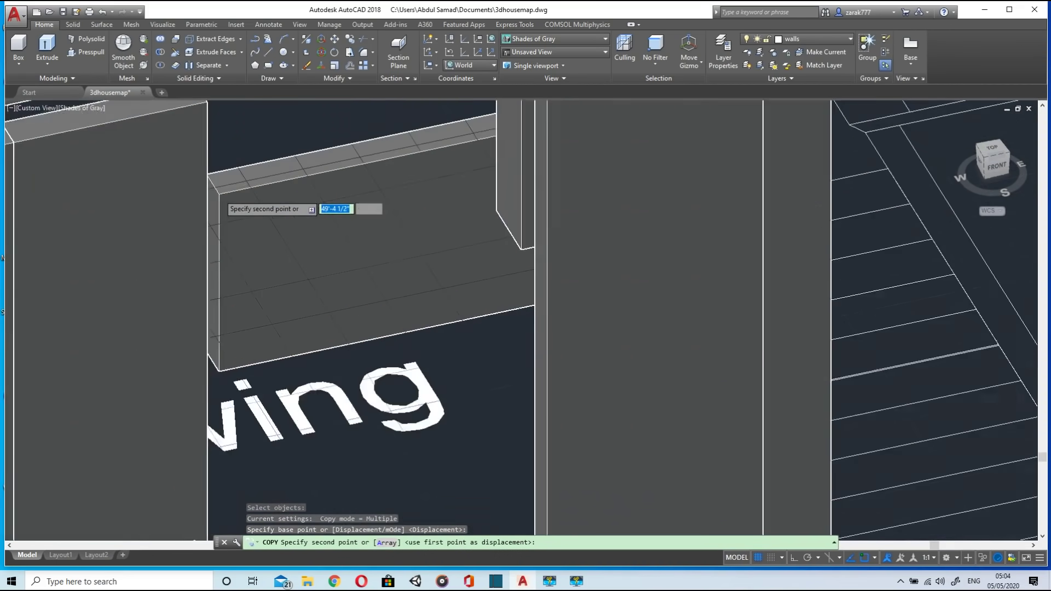
scroll(211, 142, "down", 4)
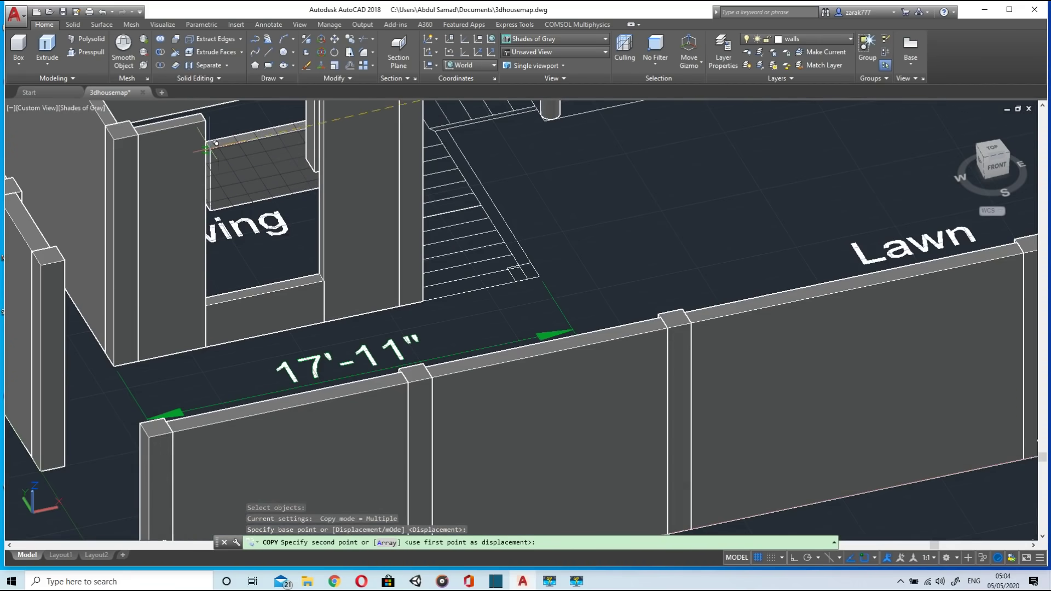
scroll(213, 139, "up", 5)
scroll(214, 146, "up", 4)
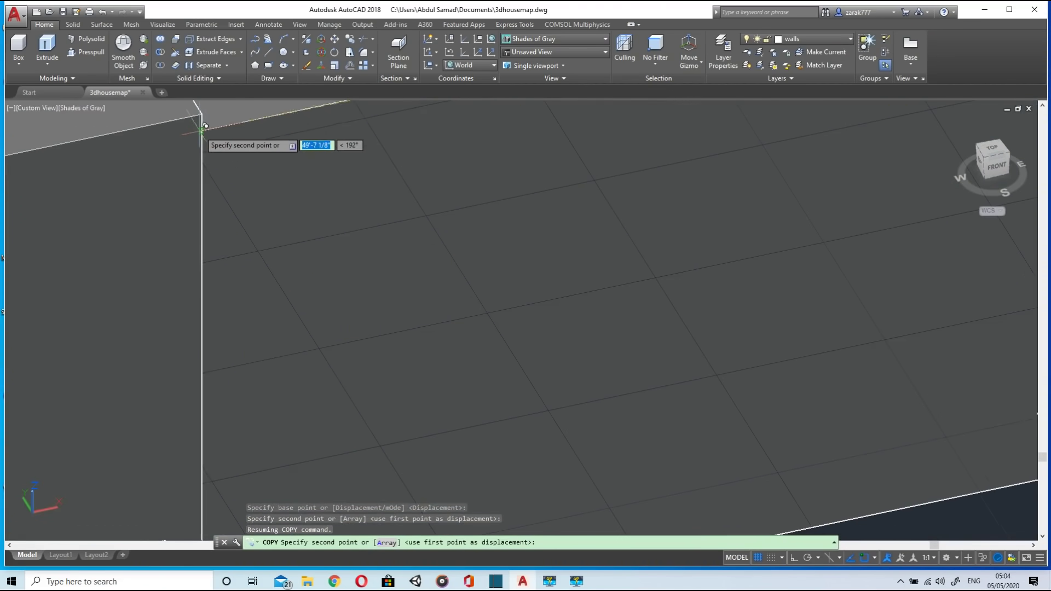
left_click(202, 114)
scroll(228, 133, "down", 8)
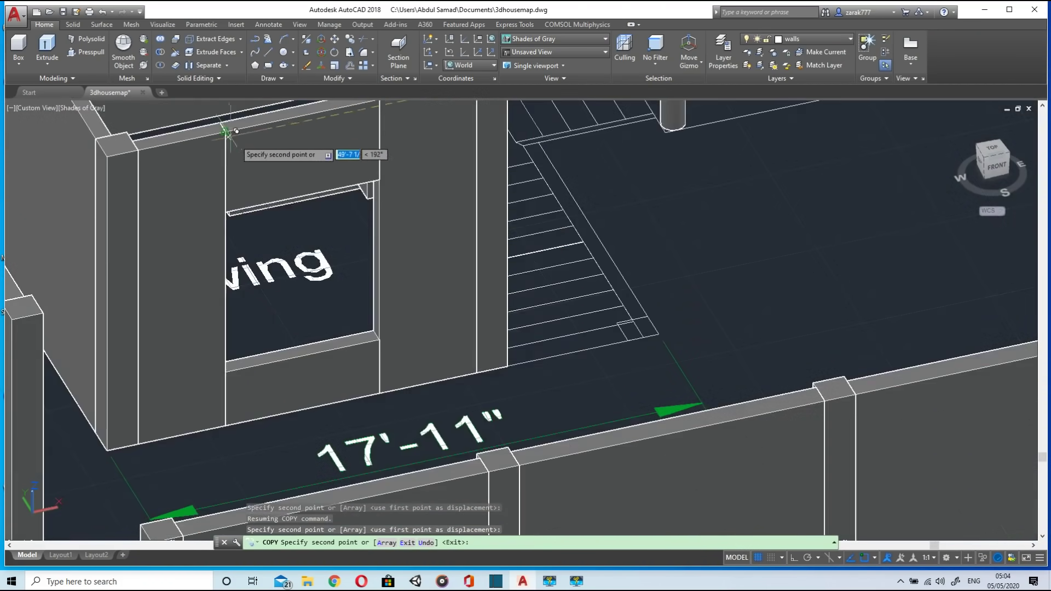
Step: Place another copy of the 3' high panel at the wall-top corner above the front bedroom's window opening
middle_click_drag(463, 178, 533, 543)
middle_click_drag(779, 389, 149, 443)
middle_click_drag(302, 225, 353, 276)
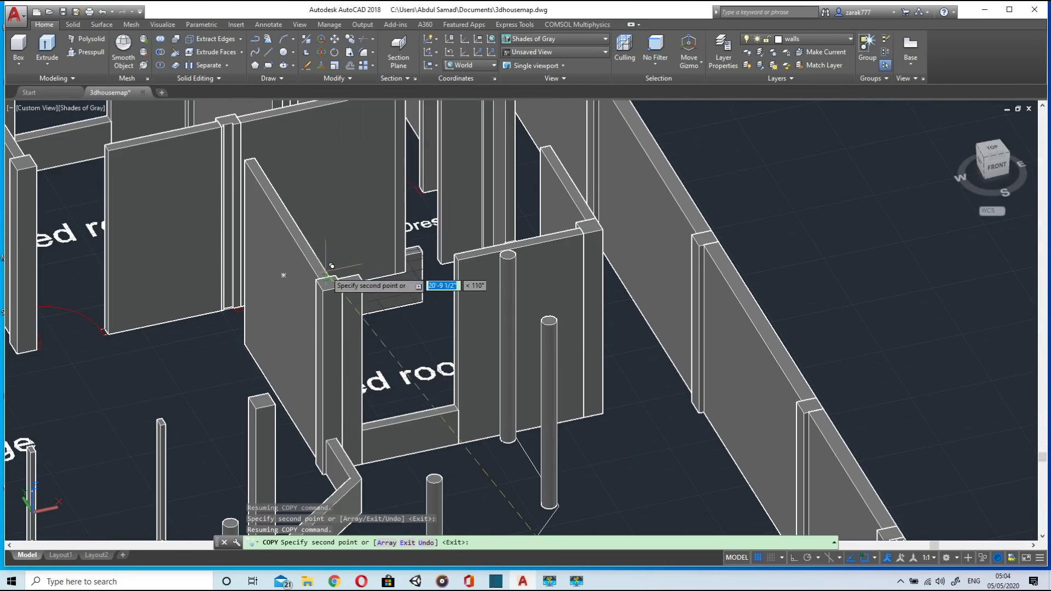
scroll(353, 277, "up", 4)
scroll(350, 233, "down", 8)
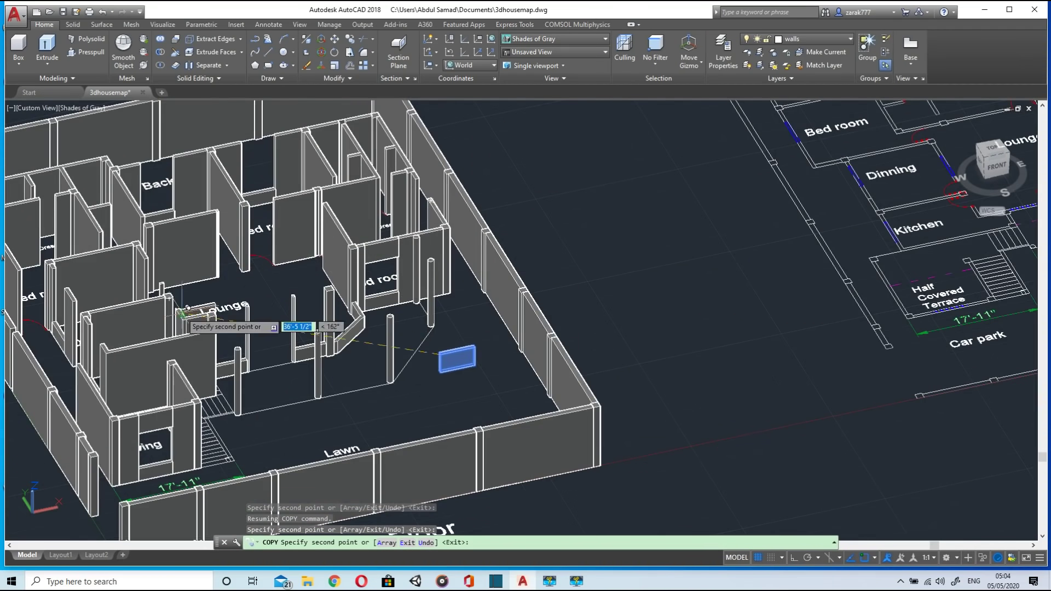
Step: Place a panel copy at the wall-top corner above the rear-wall window opening where the Back Lawn label shows through
middle_click_drag(179, 315, 389, 307)
middle_click_drag(253, 232, 362, 362)
scroll(497, 301, "up", 3)
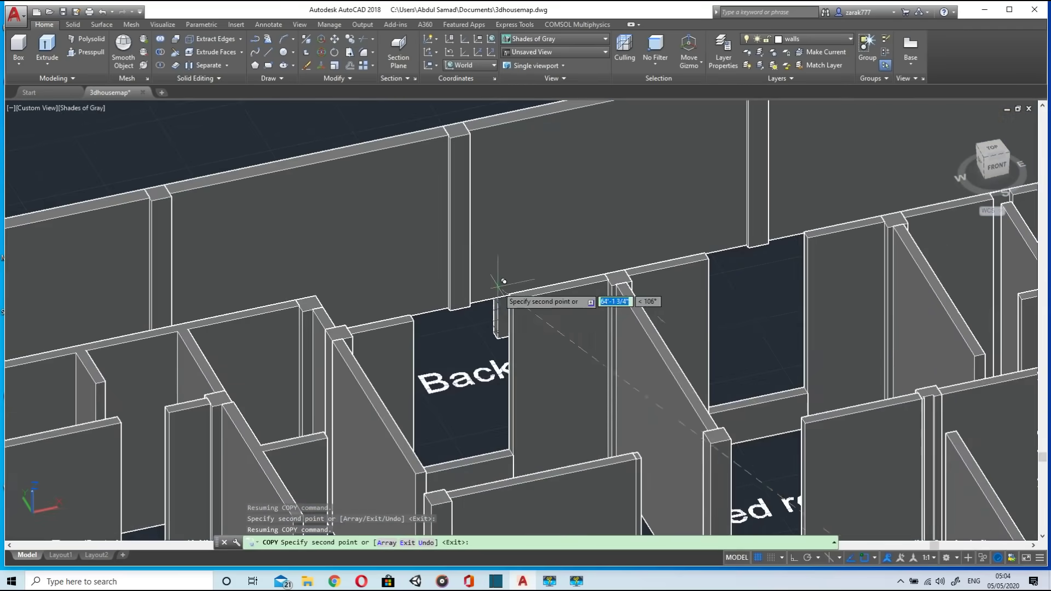
scroll(419, 305, "up", 4)
scroll(437, 297, "up", 4)
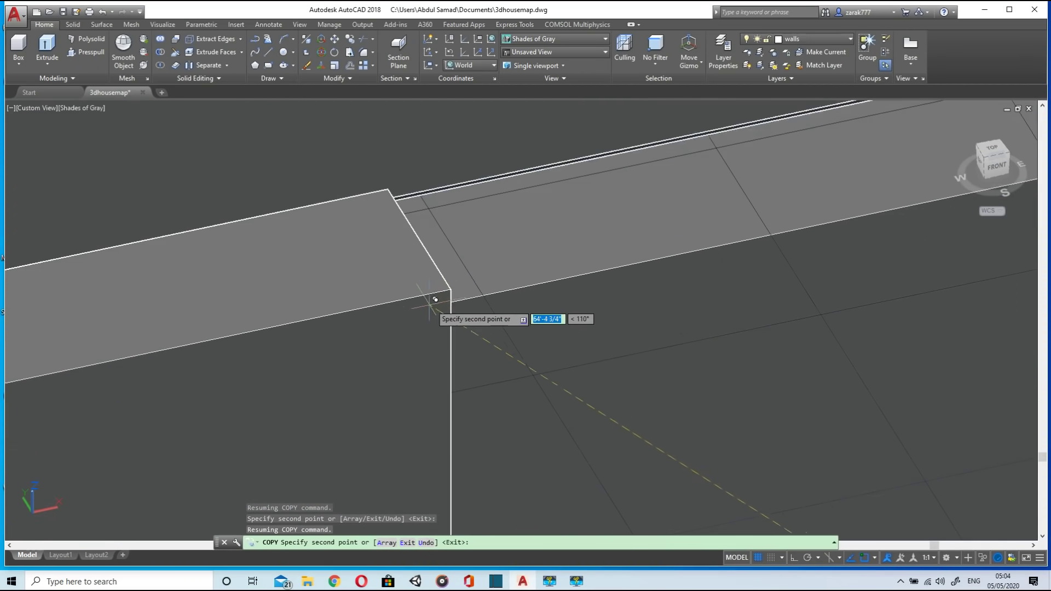
scroll(450, 284, "down", 10)
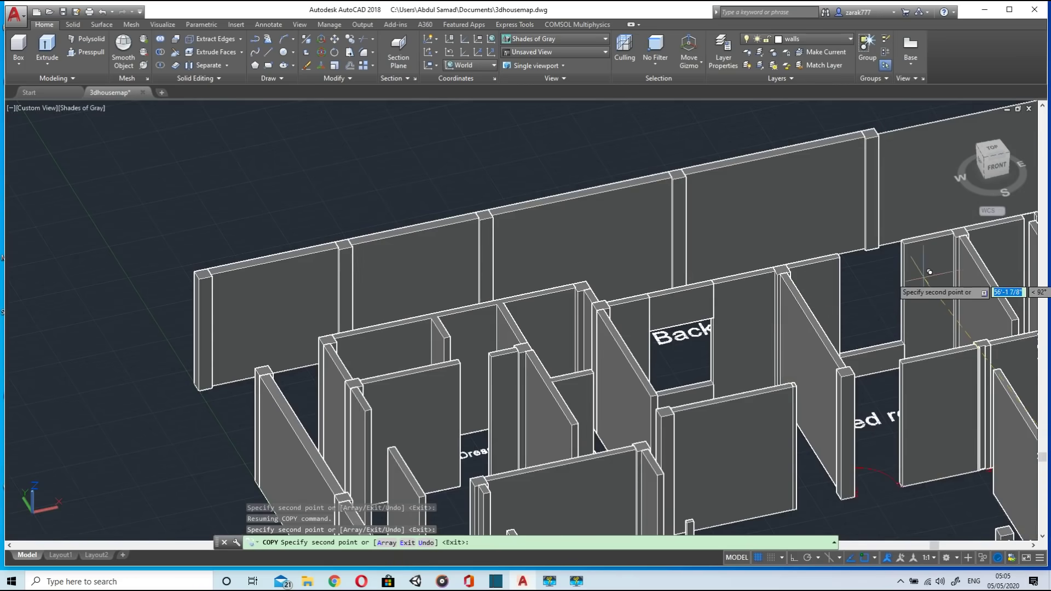
Step: Place a panel copy above the other rear bedroom's window opening in the back wall and finish copying
scroll(680, 333, "up", 8)
scroll(469, 270, "up", 5)
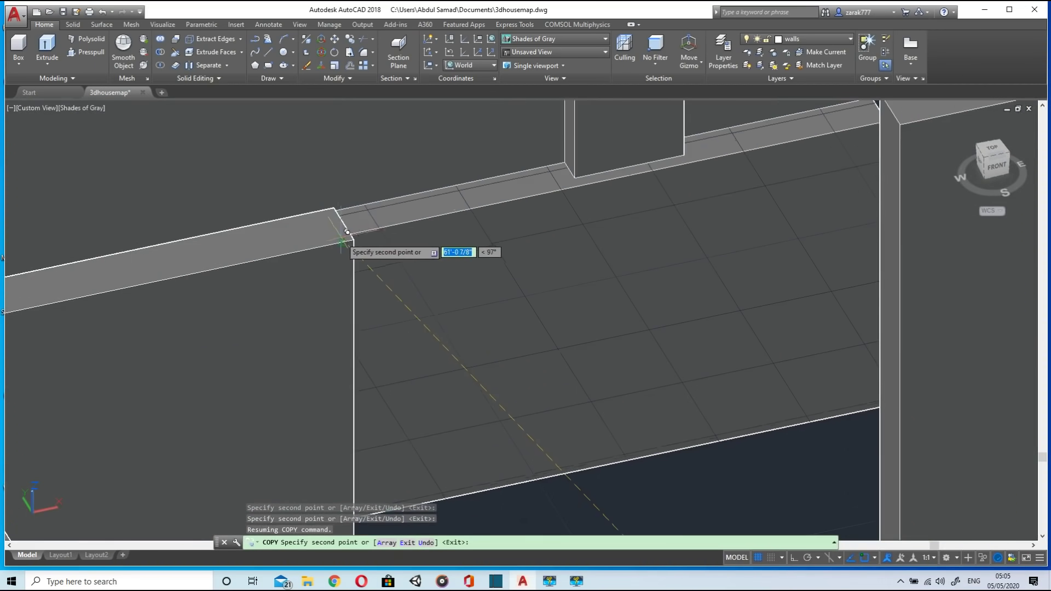
scroll(392, 243, "down", 10)
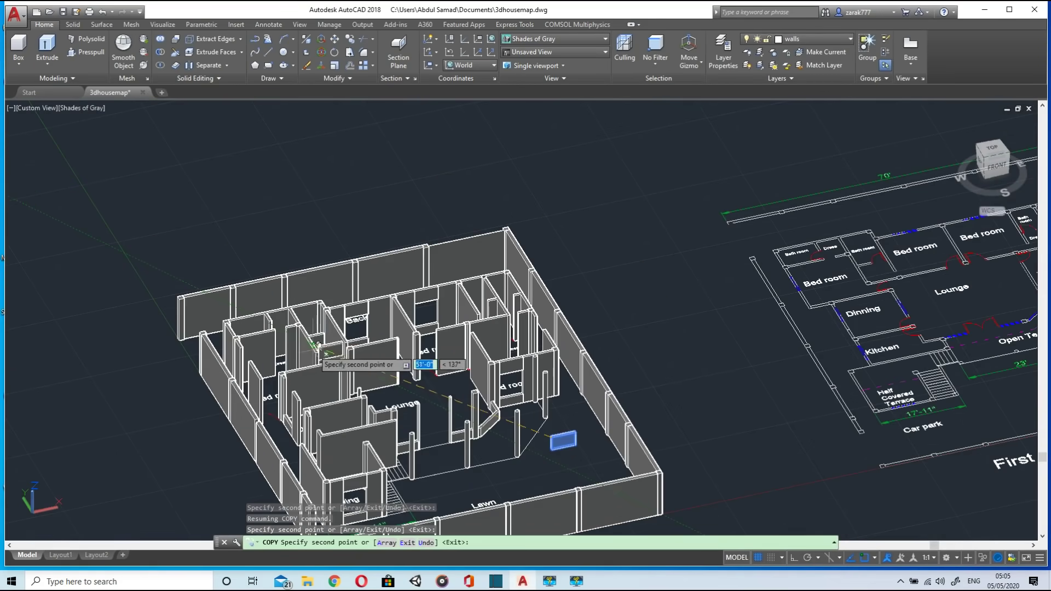
scroll(317, 345, "up", 4)
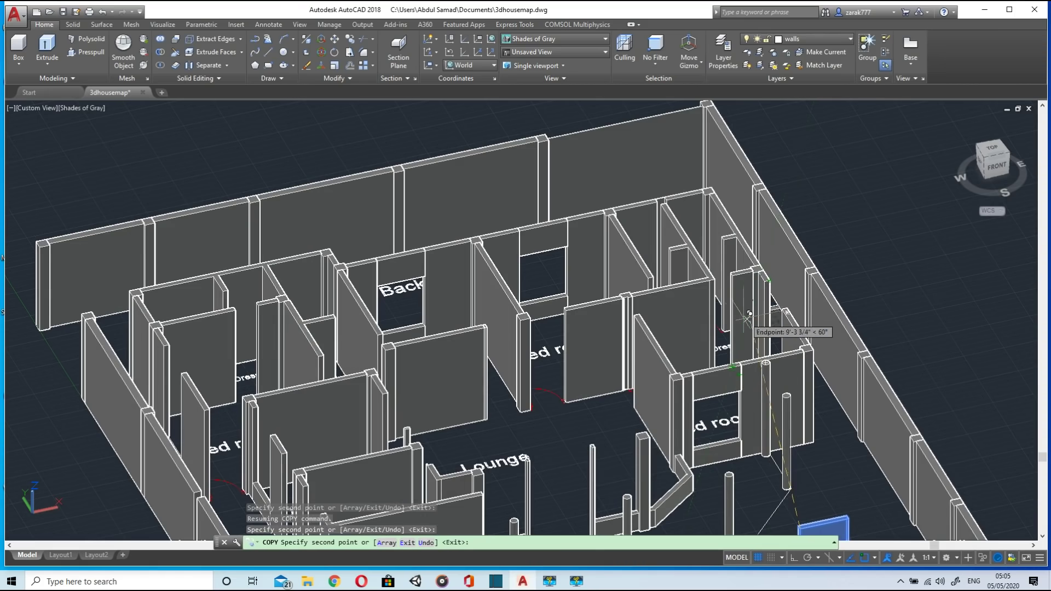
key("Escape")
Step: Rotate the 3' high panel on the lawn a quarter turn about its upper corner so it runs parallel to the side walls
scroll(799, 397, "down", 2)
middle_click_drag(816, 459, 604, 341, "shift")
scroll(604, 340, "down", 3)
scroll(605, 340, "up", 5)
left_click(110, 211)
left_click(334, 53)
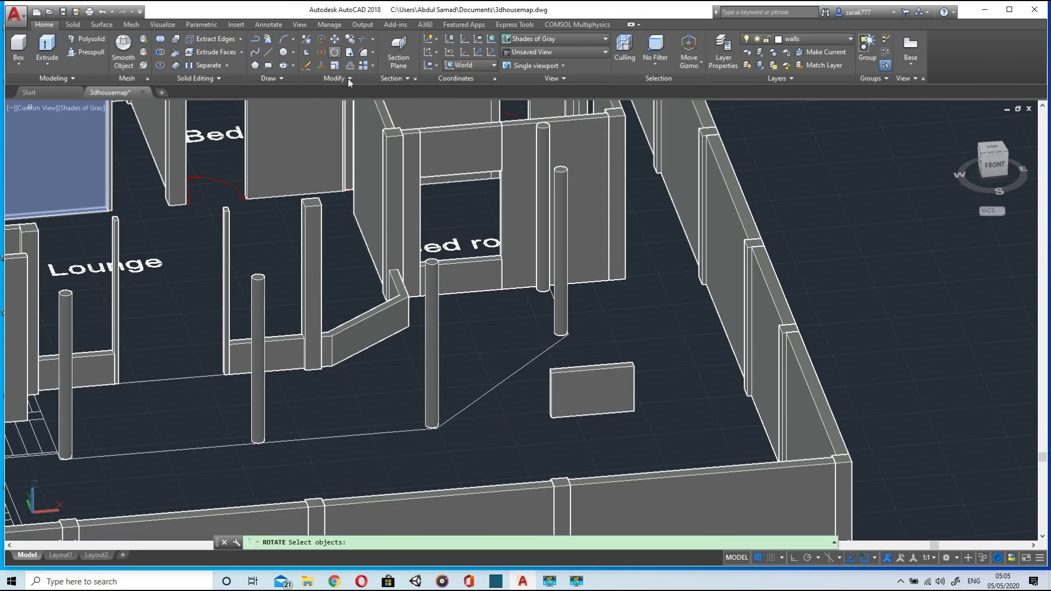
left_click(606, 387)
key("Return")
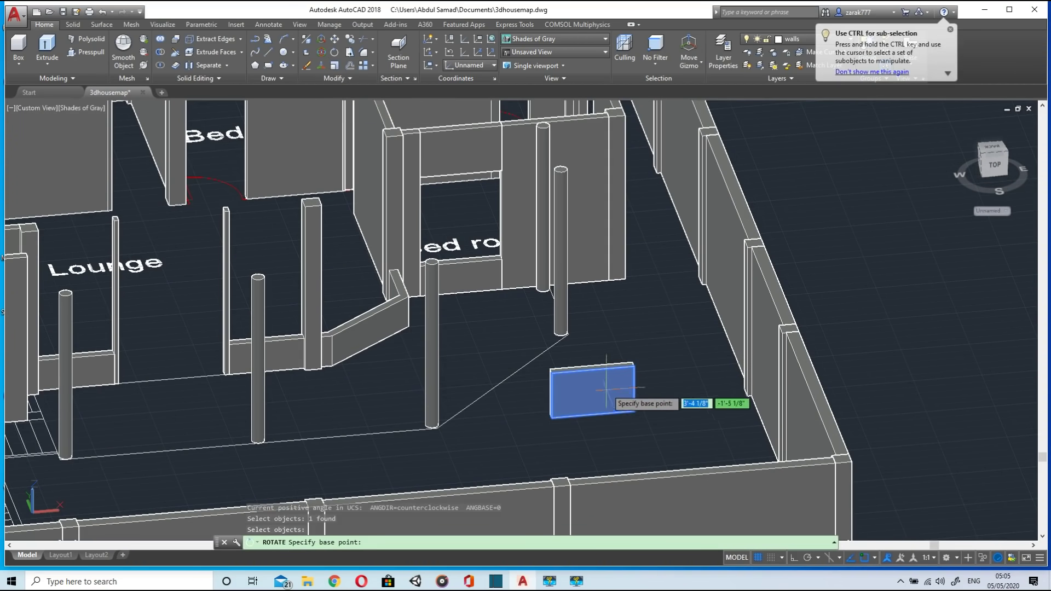
scroll(629, 385, "down", 3)
scroll(630, 372, "up", 6)
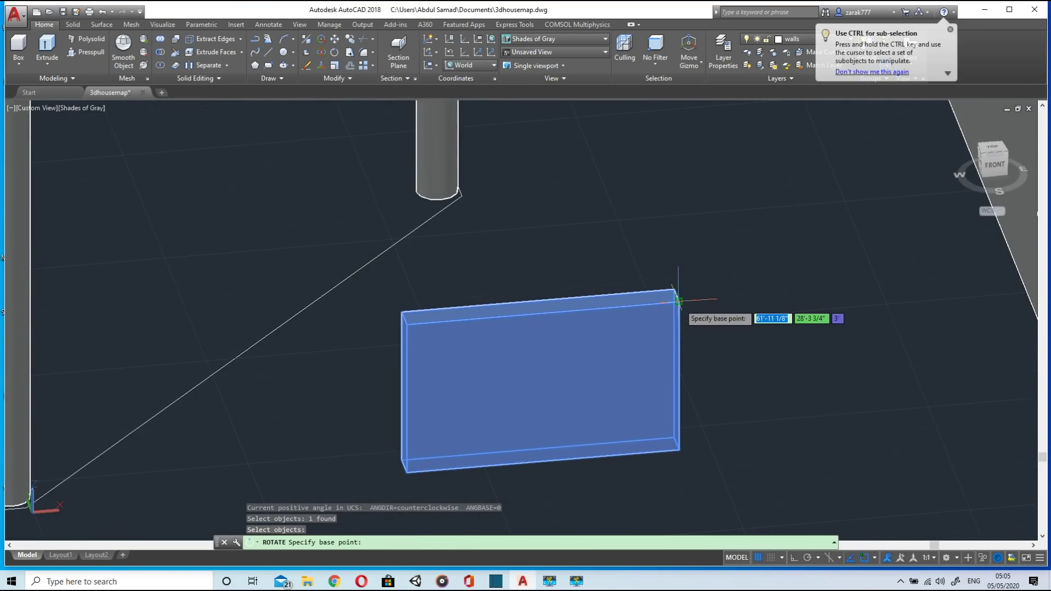
left_click(679, 309)
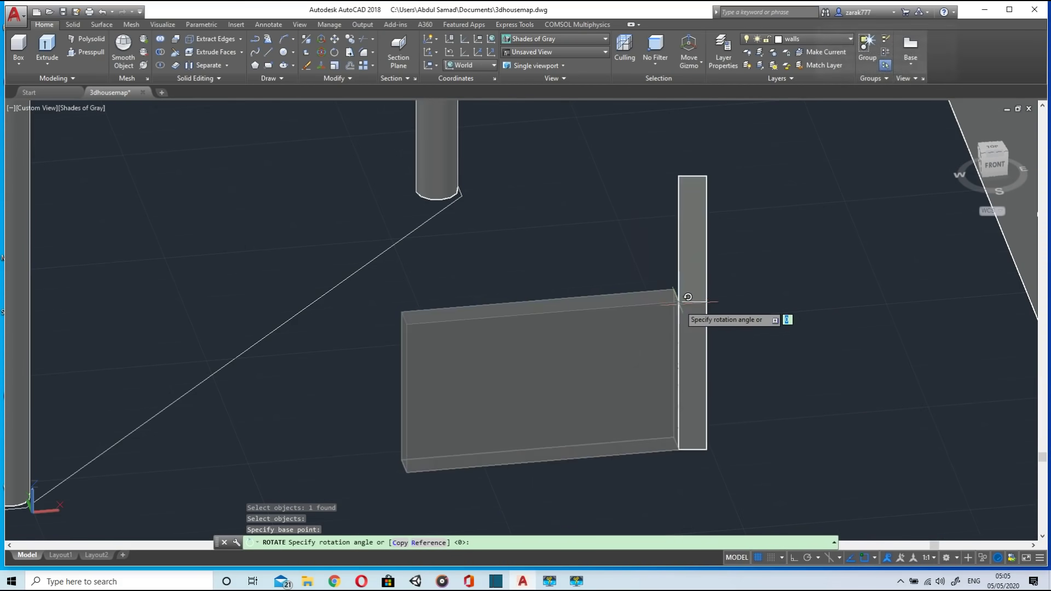
left_click(732, 357)
scroll(732, 356, "down", 5)
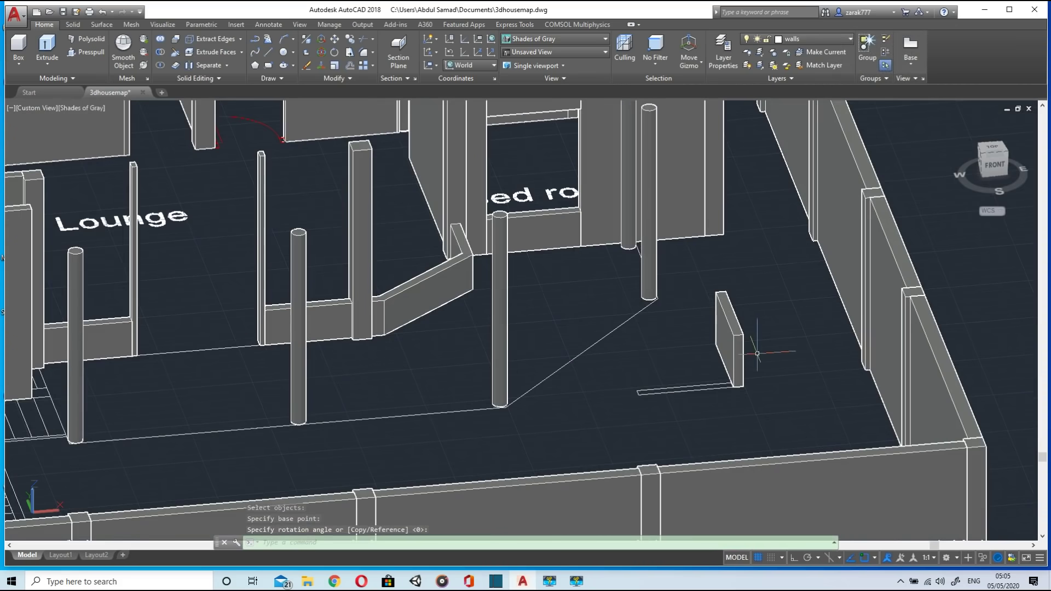
key("Escape")
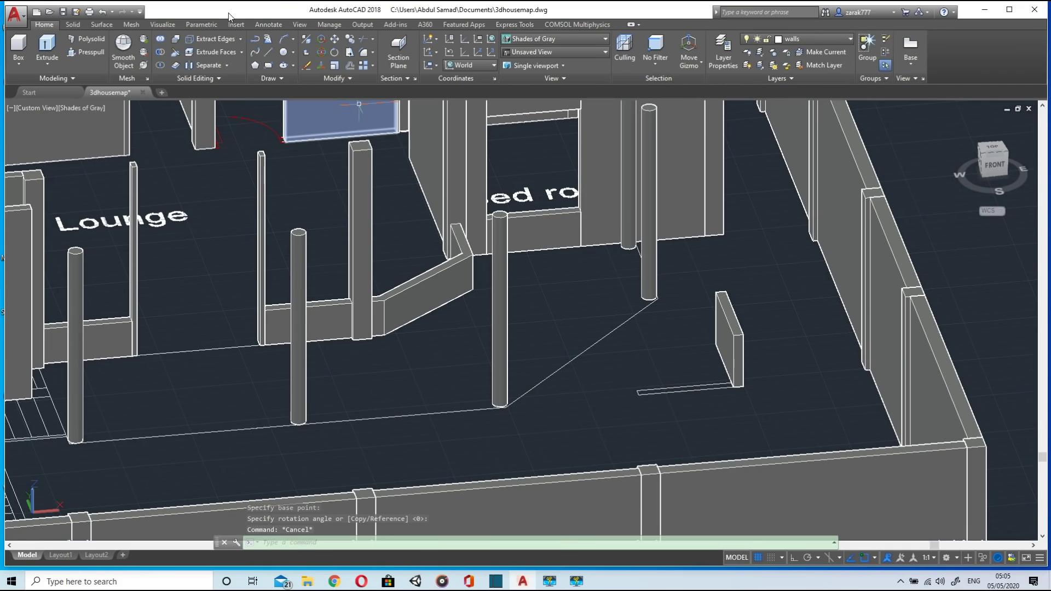
Step: Copy the rotated panel by its upper corner to the wall-top corner above the front bedroom's side-wall window opening
left_click(349, 38)
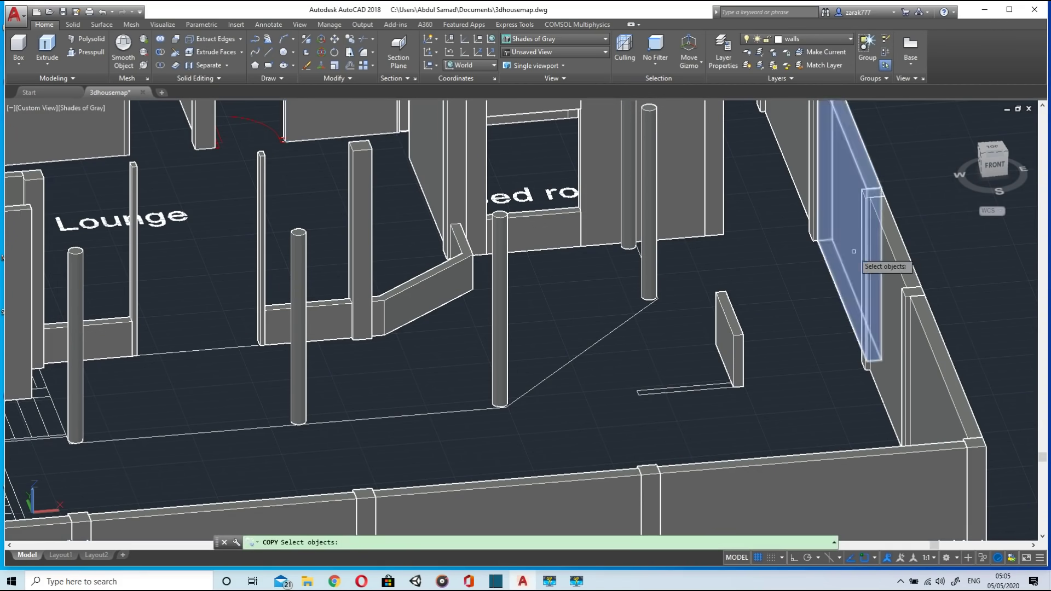
scroll(520, 356, "up", 3)
left_click(482, 365)
scroll(483, 369, "up", 2)
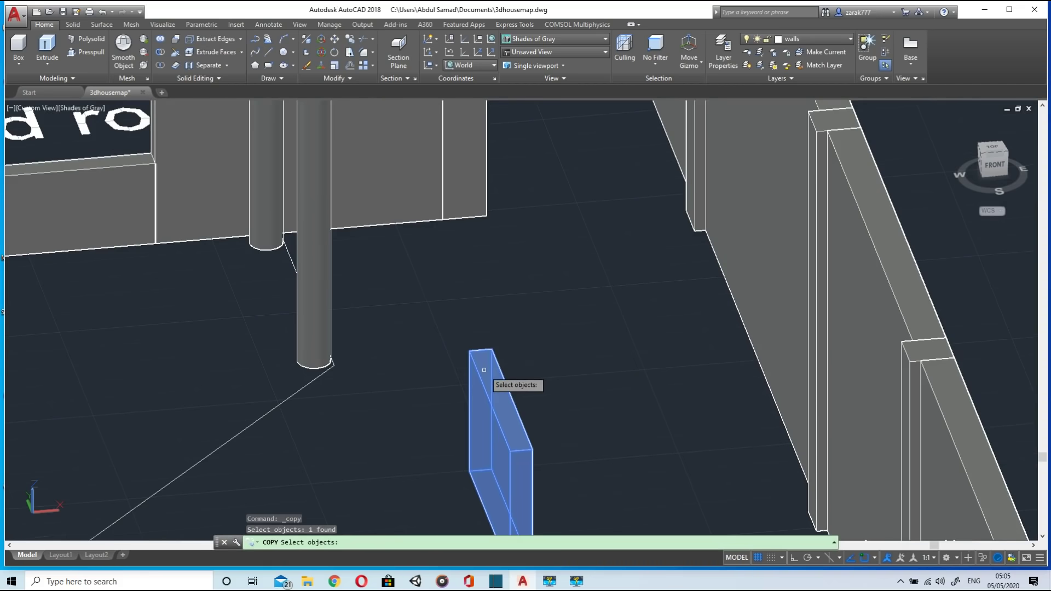
key("Return")
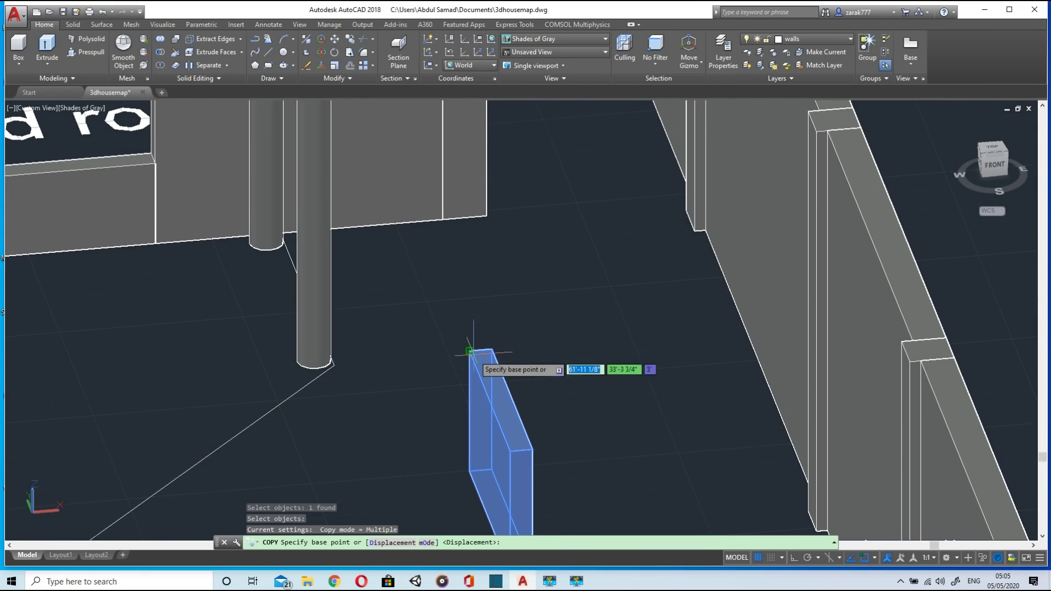
scroll(471, 353, "up", 2)
left_click(468, 348)
scroll(523, 215, "down", 6)
scroll(527, 215, "up", 8)
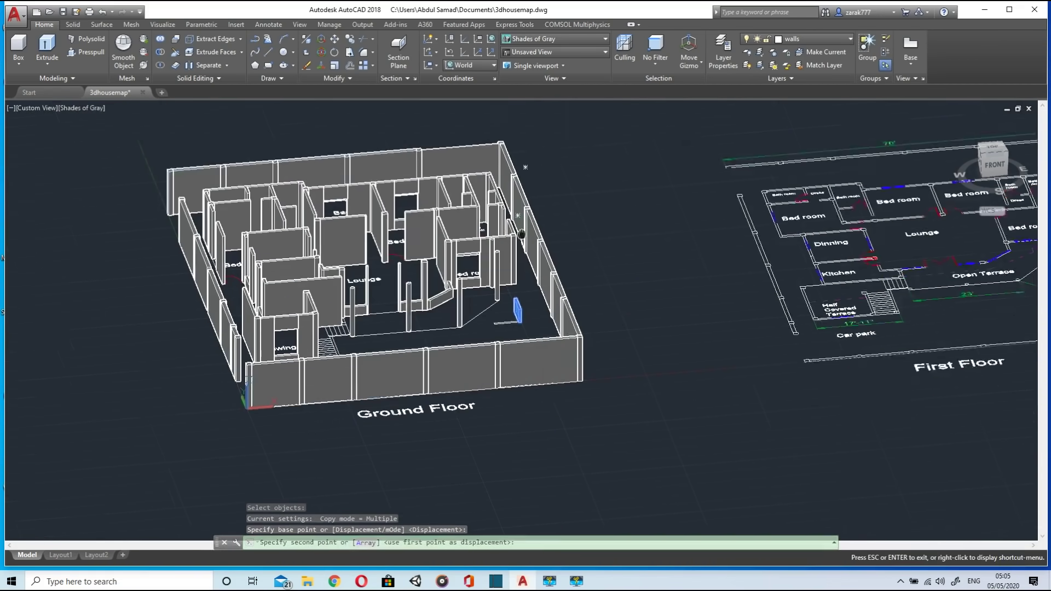
scroll(525, 443, "up", 3)
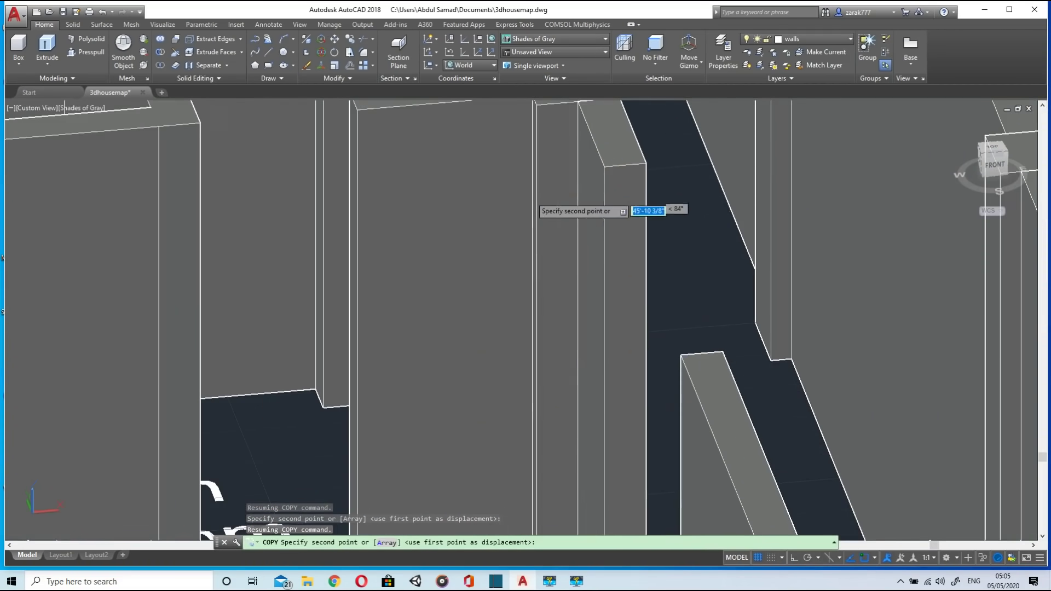
left_click(605, 165)
scroll(605, 164, "down", 6)
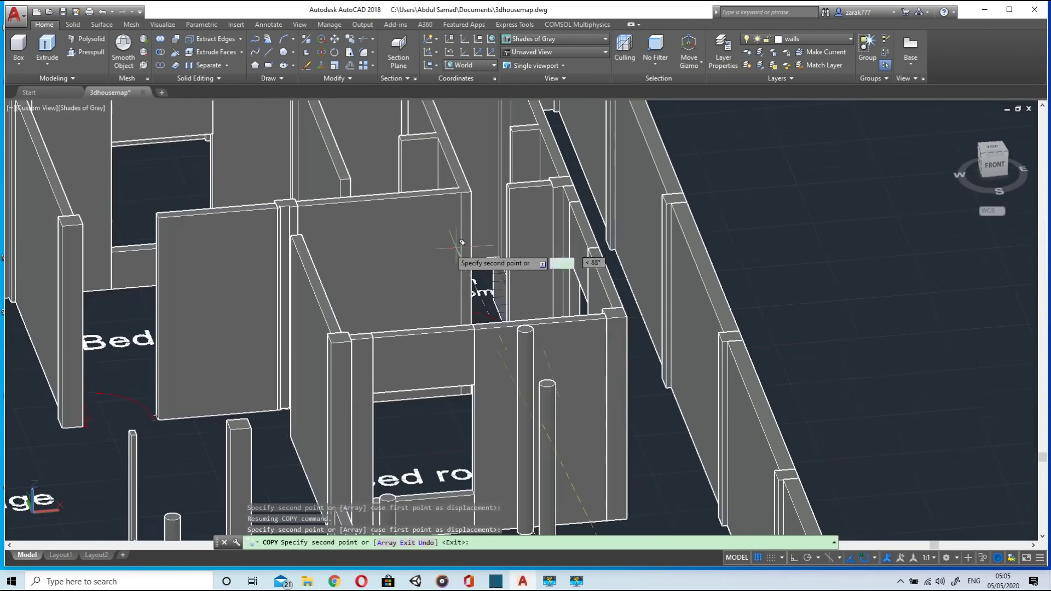
Step: Place a copy of the rotated panel at the wall-top corner above the kitchen's side window opening
scroll(141, 286, "up", 1)
middle_click_drag(263, 266, 274, 264)
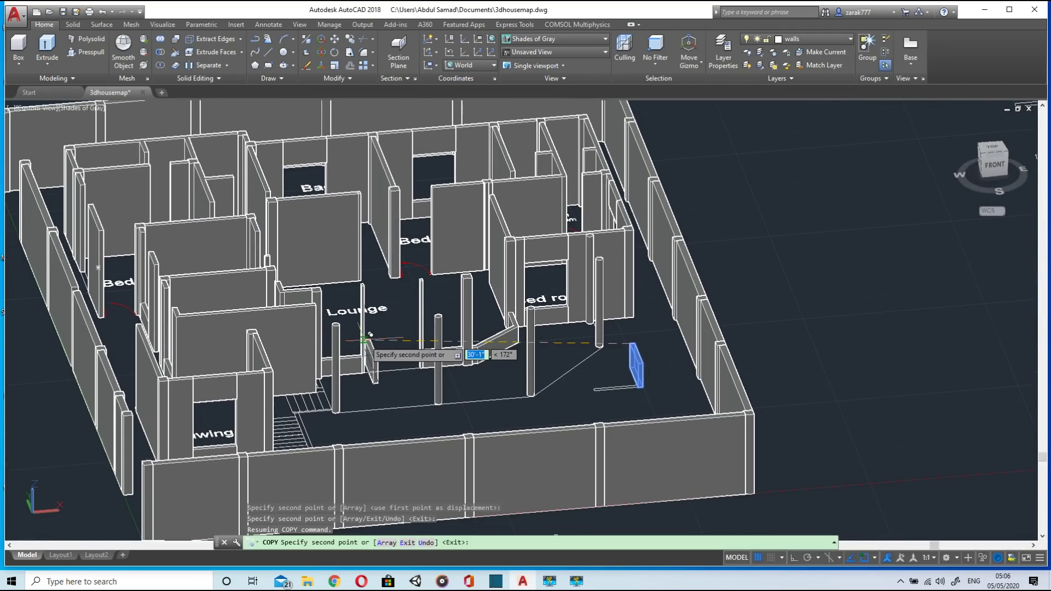
scroll(249, 311, "up", 6)
scroll(249, 311, "up", 1)
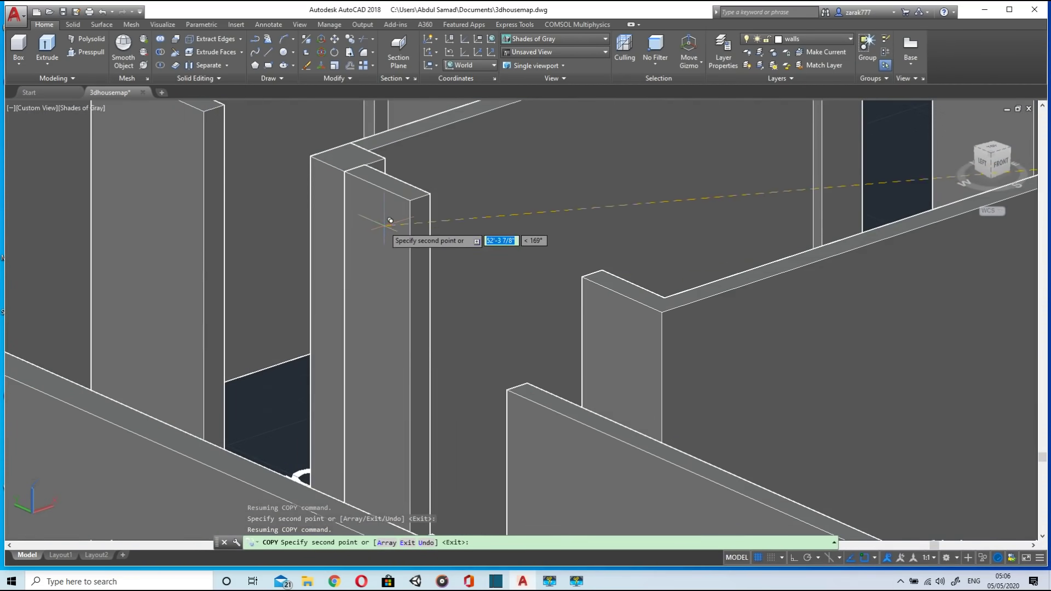
scroll(445, 268, "down", 1)
scroll(456, 291, "down", 2)
middle_click_drag(511, 328, 558, 375, "shift")
scroll(556, 394, "up", 3)
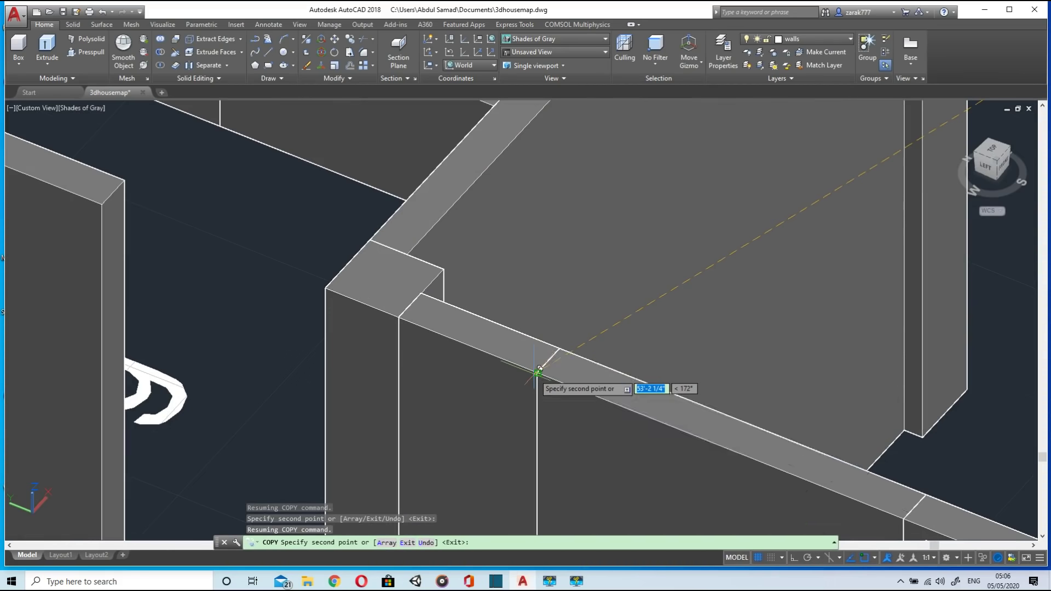
scroll(540, 364, "down", 5)
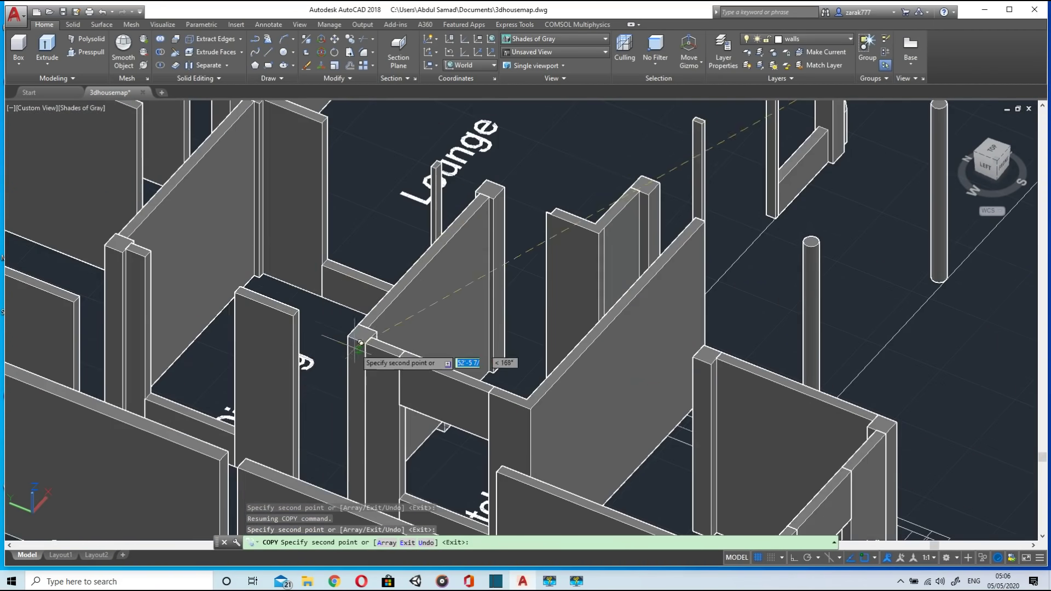
Step: Place a copy of the rotated panel above the dining room's side window opening
scroll(74, 254, "up", 4)
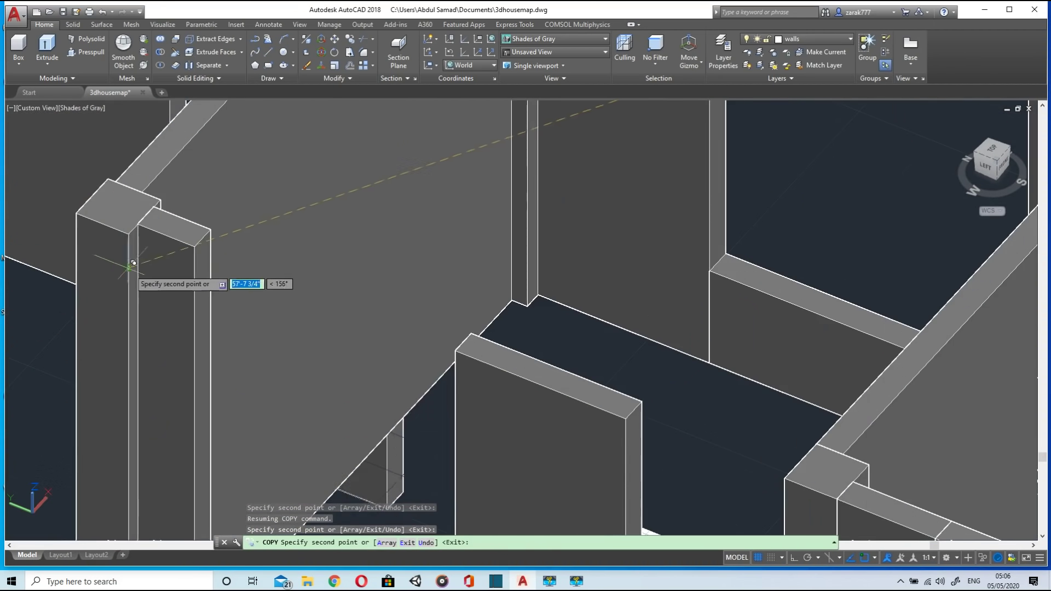
scroll(200, 240, "down", 4)
middle_click_drag(165, 253, 596, 281)
Step: Place a copy of the rotated panel above the side window opening of the bedroom next to the dining room and finish copying
scroll(474, 258, "up", 4)
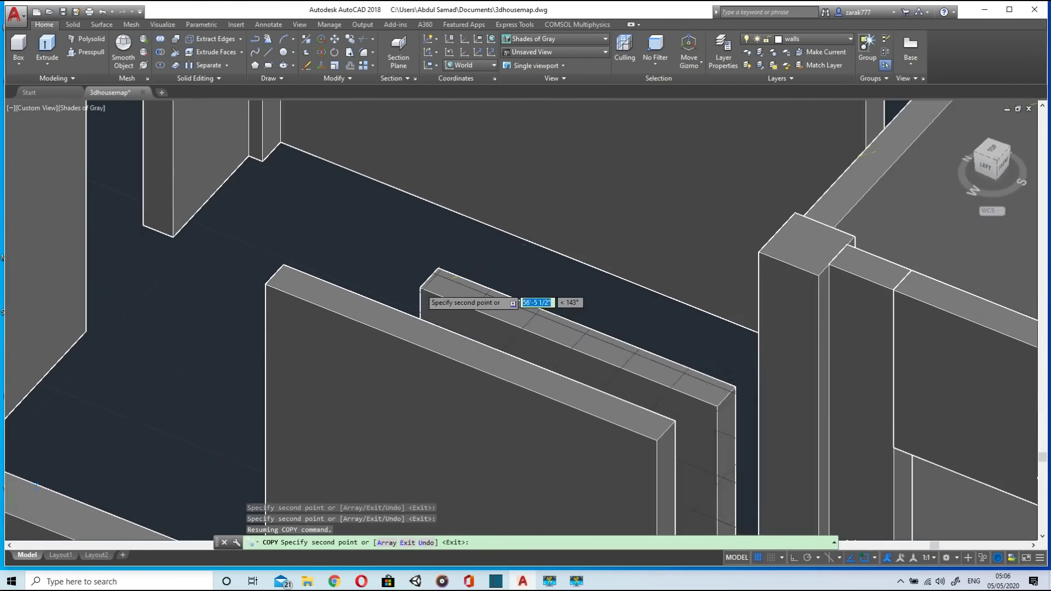
scroll(467, 230, "down", 7)
middle_click_drag(472, 218, 390, 335, "shift")
scroll(390, 335, "up", 8)
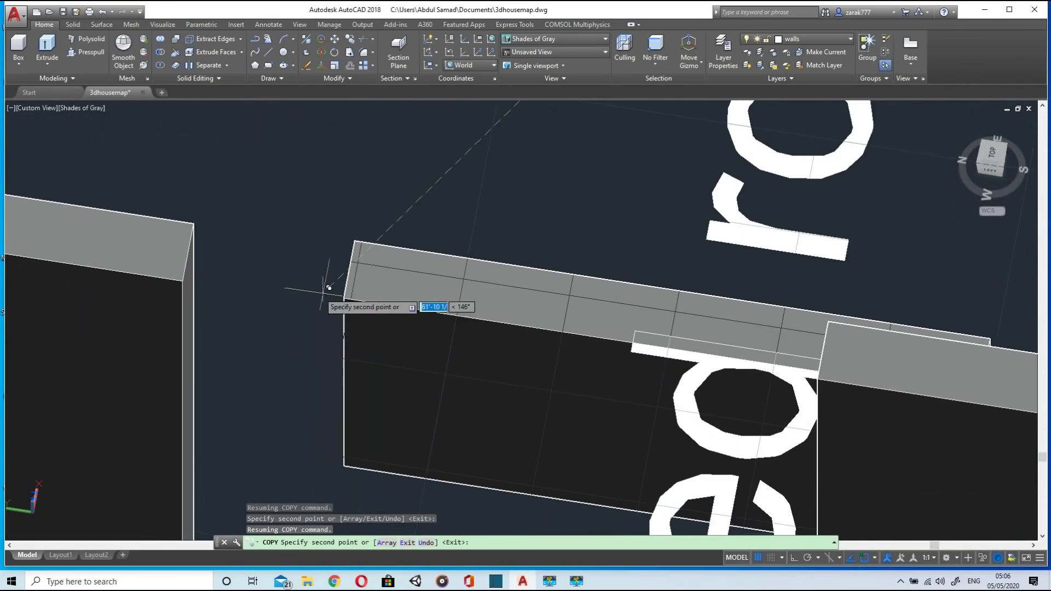
scroll(182, 273, "down", 6)
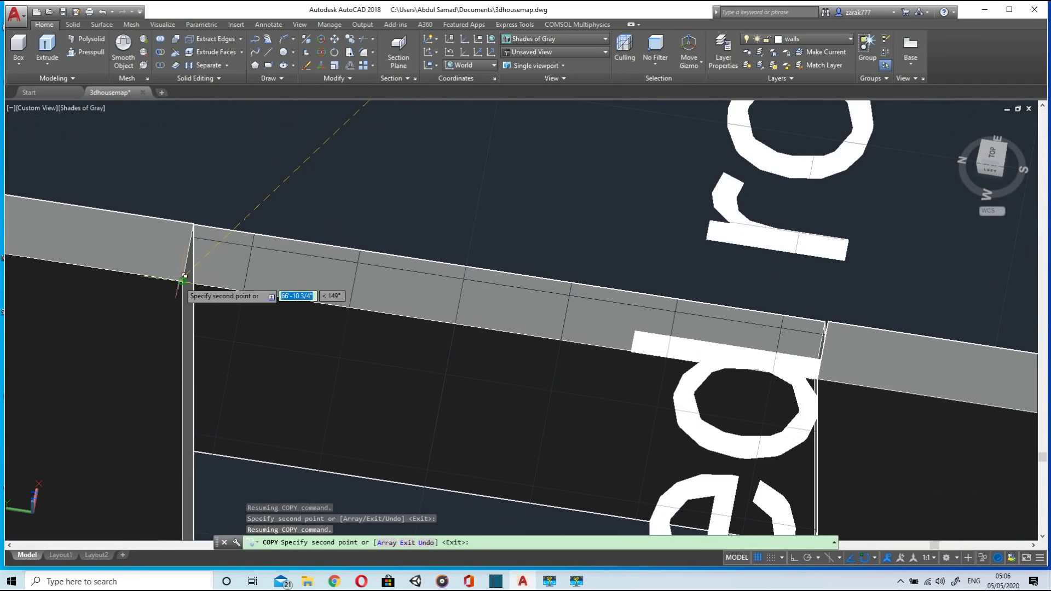
scroll(317, 331, "down", 2)
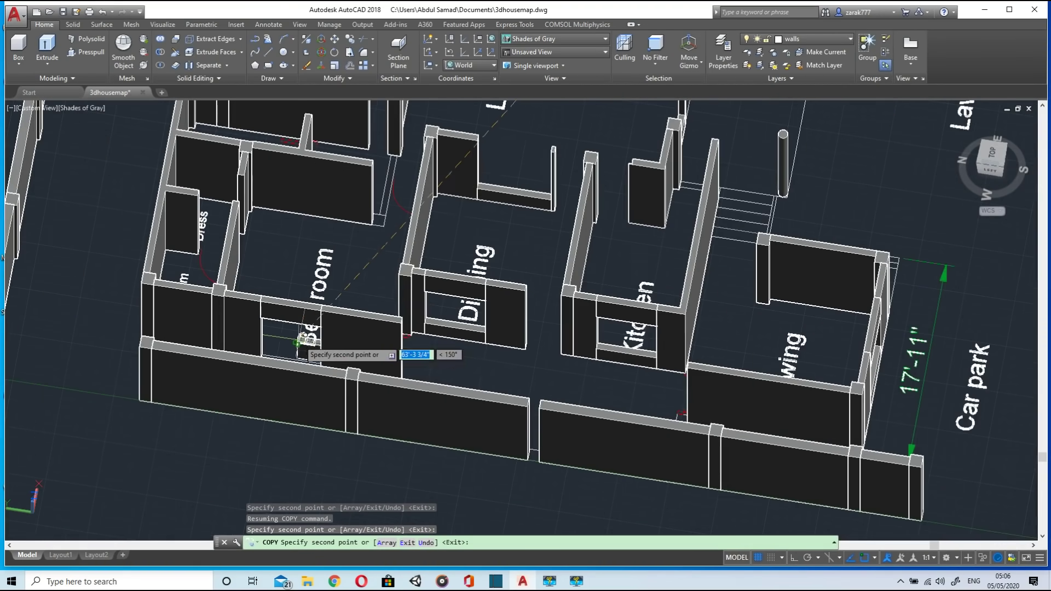
scroll(375, 336, "down", 6)
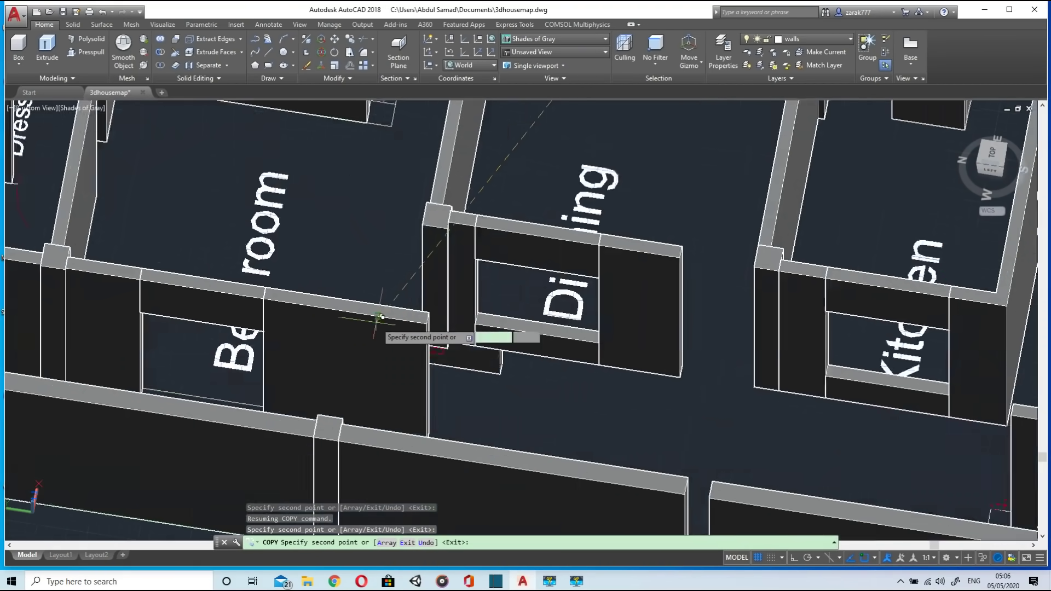
scroll(406, 232, "up", 3)
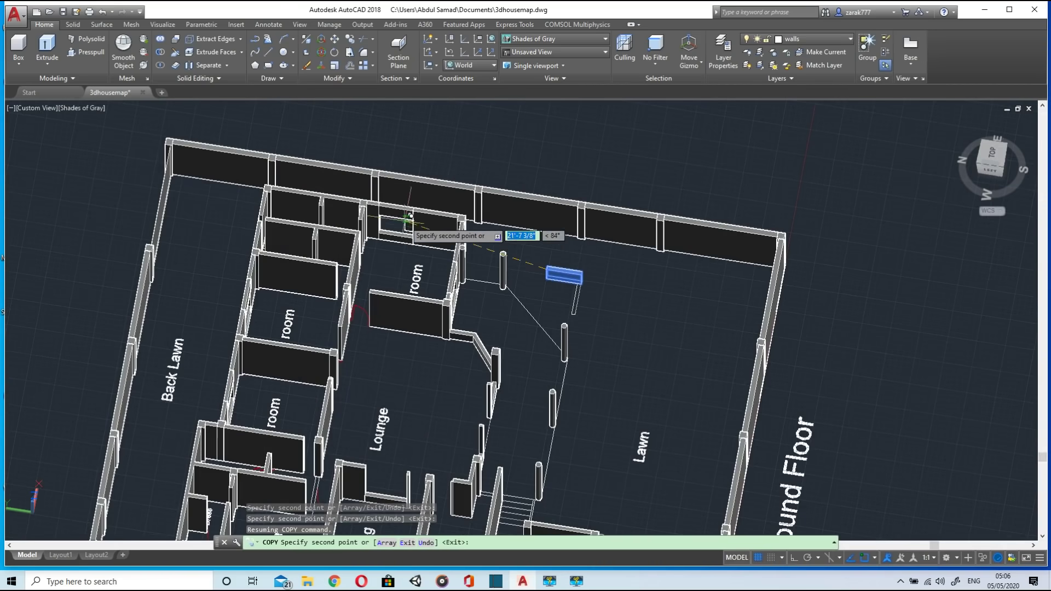
key("Escape")
Step: Presspull the floor strip in the side window opening of the bedroom next to the dining room up 2' as a sill
scroll(405, 339, "down", 2)
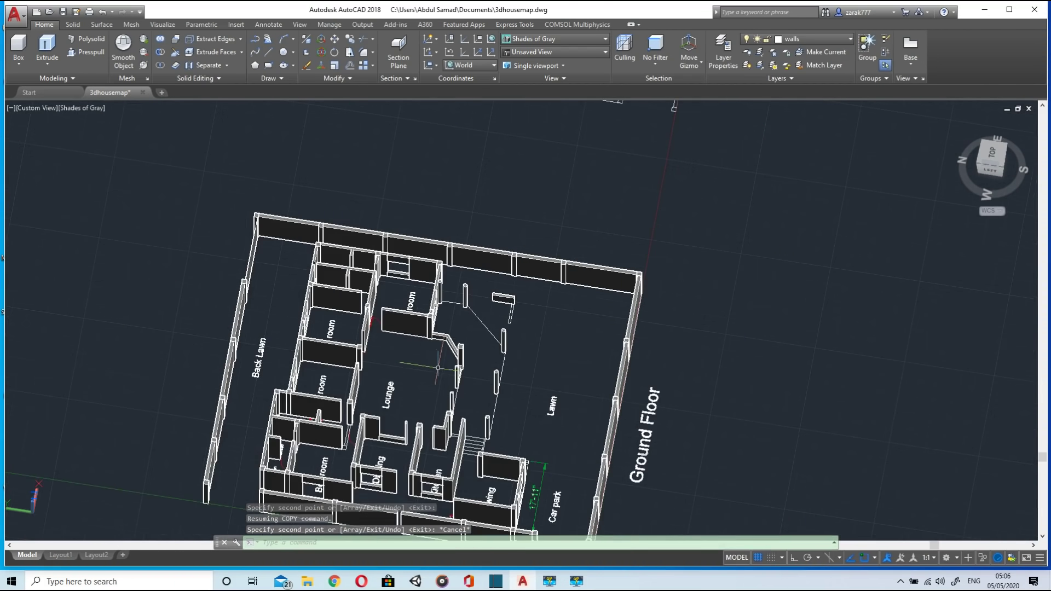
scroll(437, 368, "down", 3)
scroll(444, 339, "up", 2)
middle_click_drag(443, 341, 509, 321)
scroll(490, 328, "up", 1)
scroll(508, 322, "up", 3)
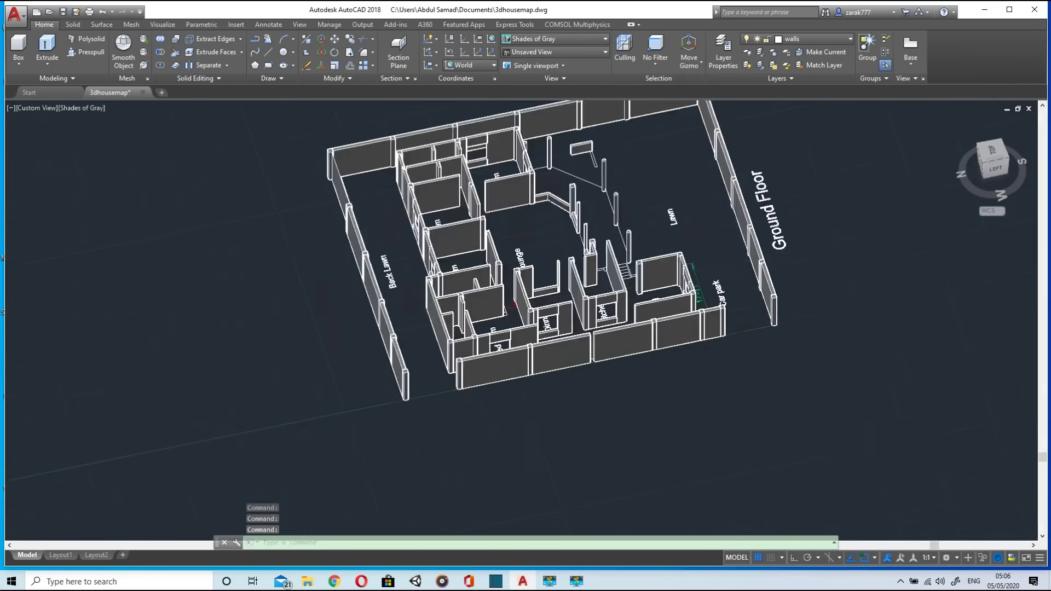
scroll(515, 306, "up", 5)
scroll(399, 383, "up", 2)
right_click(436, 379, "shift")
left_click(329, 377)
middle_click_drag(336, 378, 371, 366, "shift")
middle_click_drag(380, 412, 371, 295)
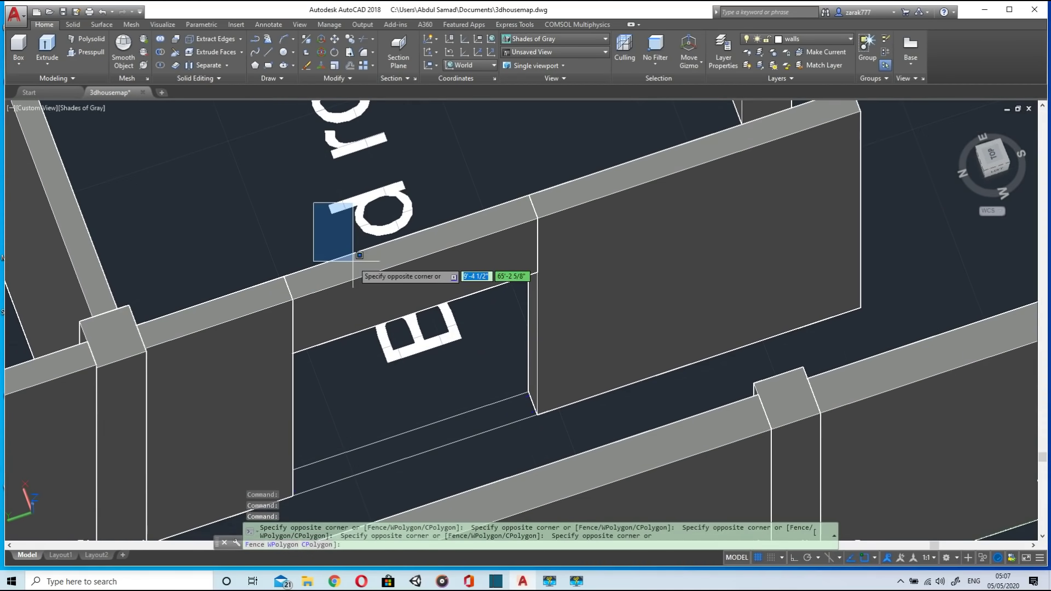
key("Escape")
left_click(79, 52)
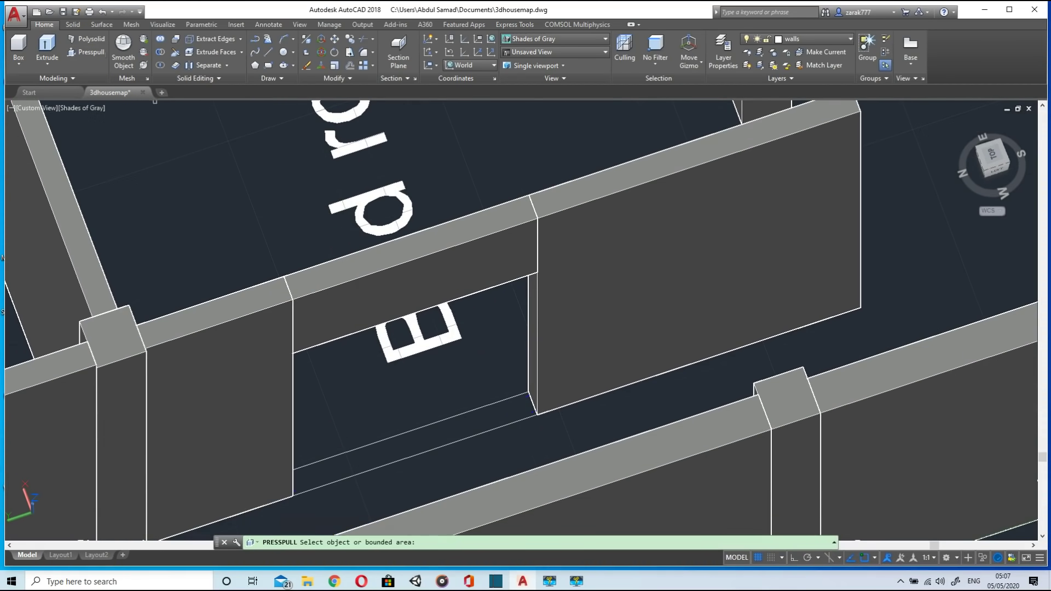
left_click(415, 439)
type("2'")
key("Return")
middle_click_drag(530, 390, 510, 394, "shift")
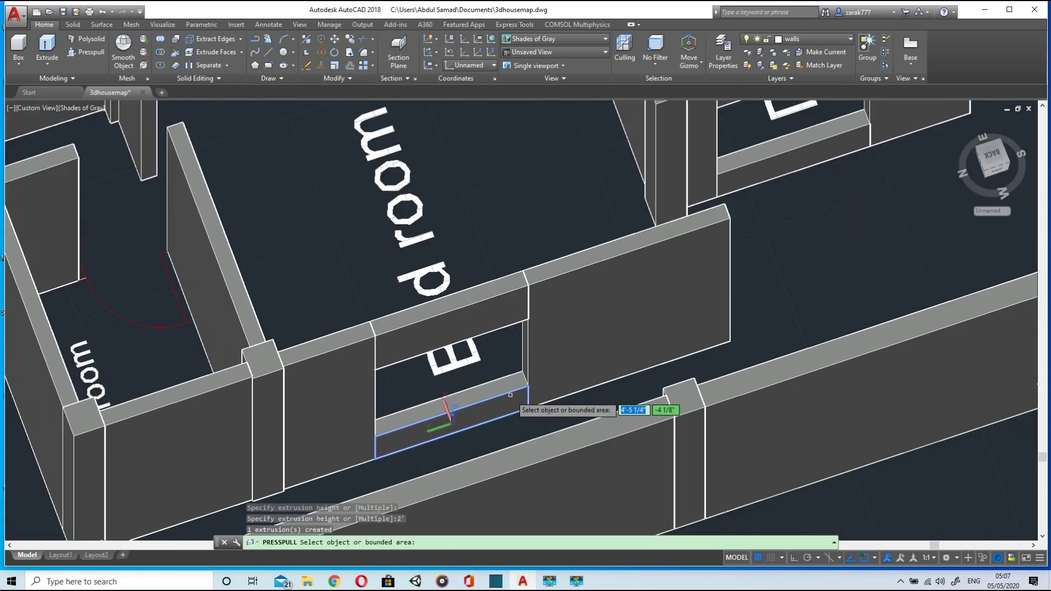
Step: Presspull the column outline in the gap of the side boundary wall beside the dining room up 8'
scroll(510, 395, "down", 5)
middle_click_drag(560, 421, 472, 300, "shift")
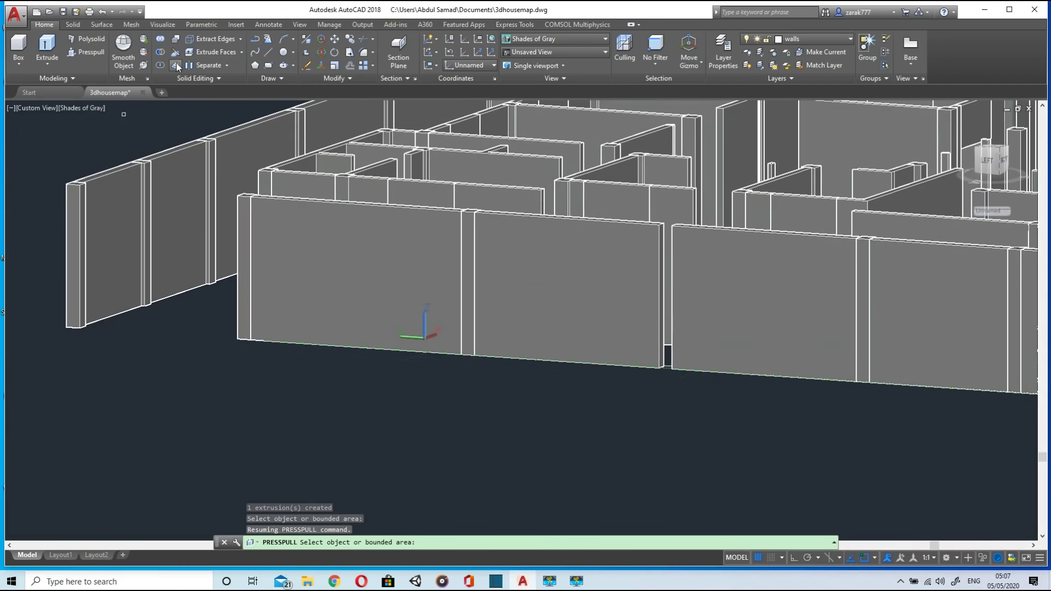
left_click(97, 54)
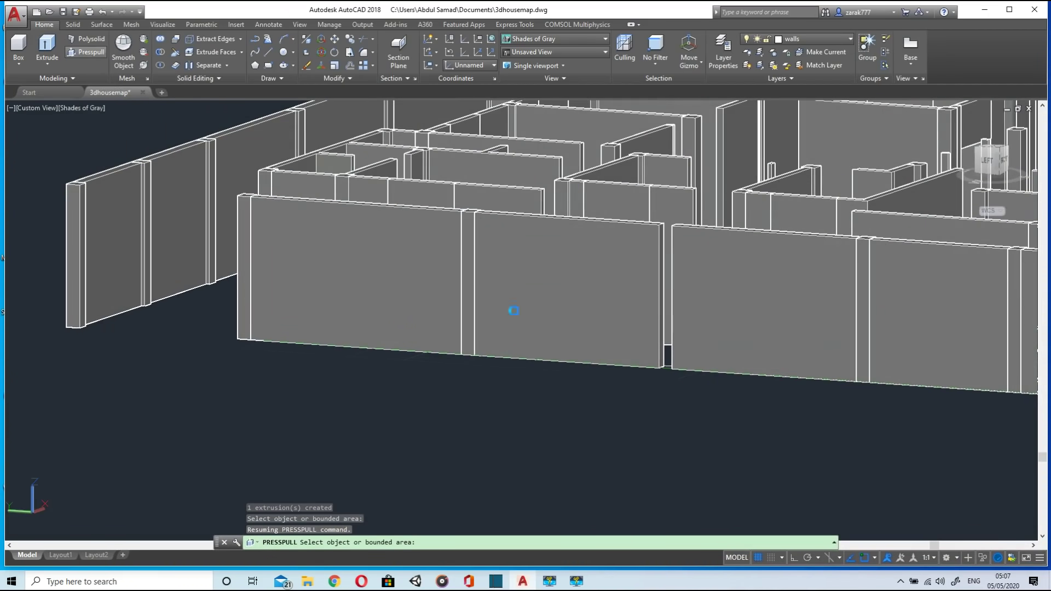
scroll(657, 372, "up", 3)
scroll(651, 371, "down", 6)
scroll(689, 427, "up", 5)
scroll(766, 435, "down", 4)
middle_click_drag(929, 435, 904, 469, "shift")
scroll(902, 471, "up", 3)
middle_click_drag(953, 499, 804, 363)
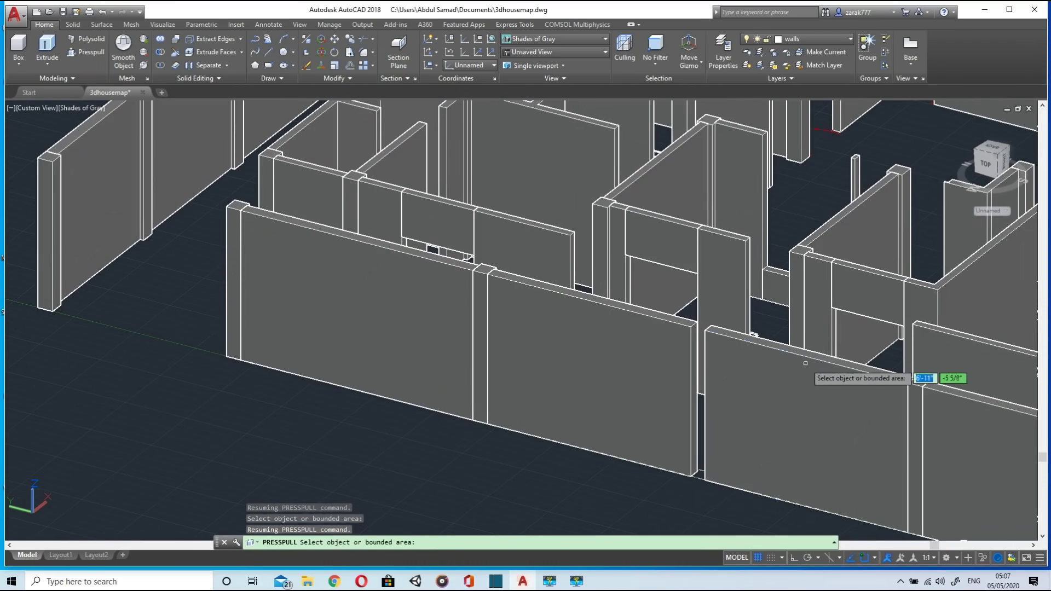
left_click(700, 472)
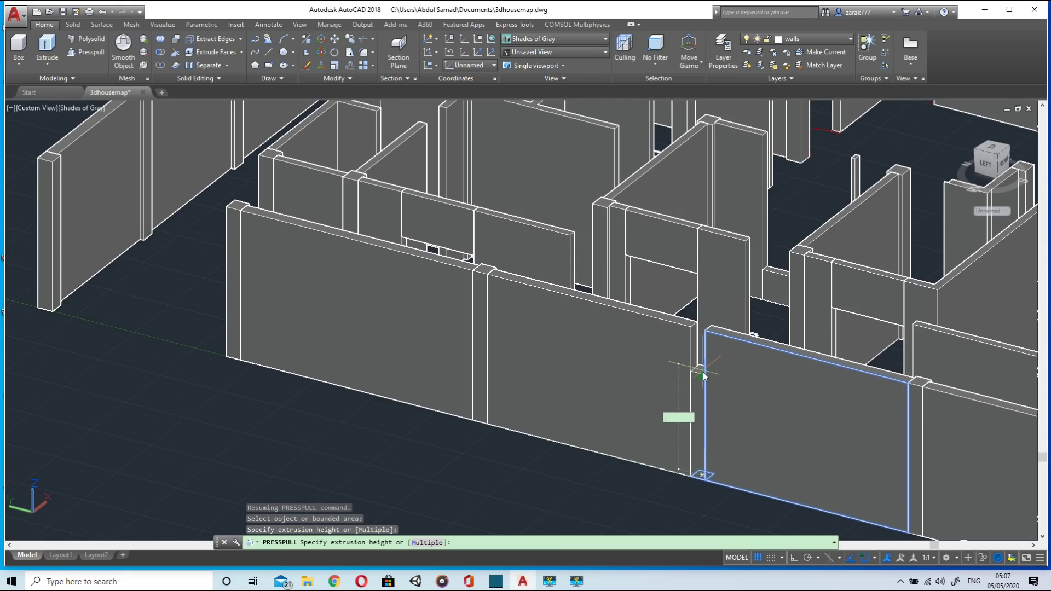
key("Return")
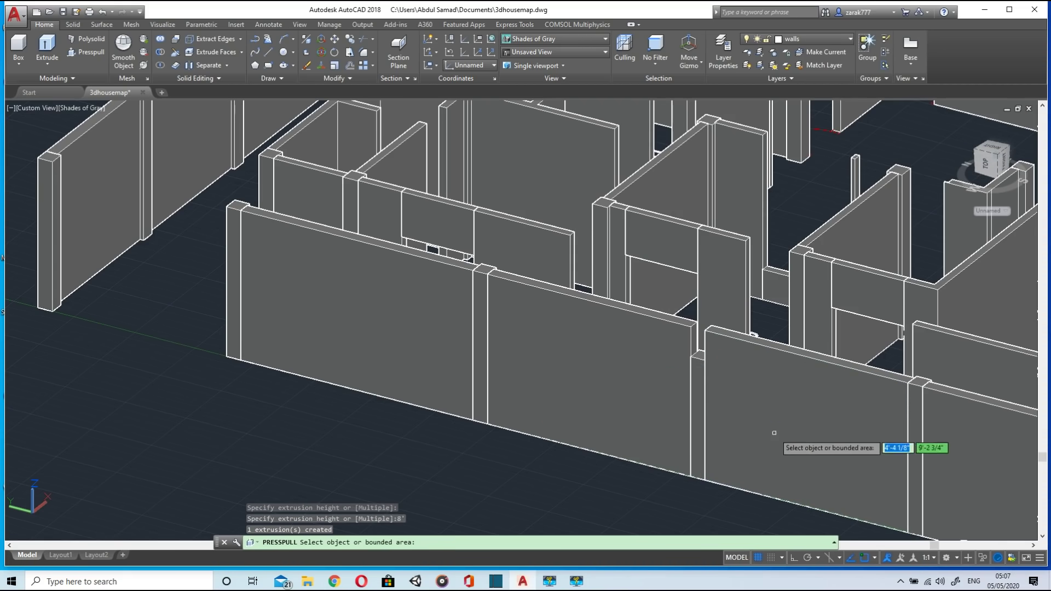
left_click(781, 418)
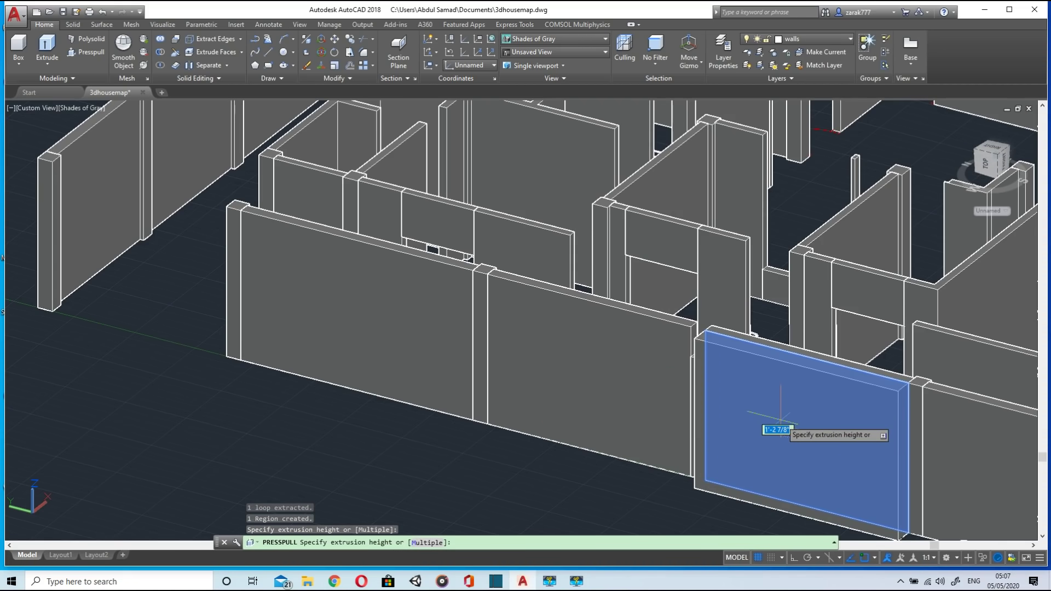
left_click(746, 441)
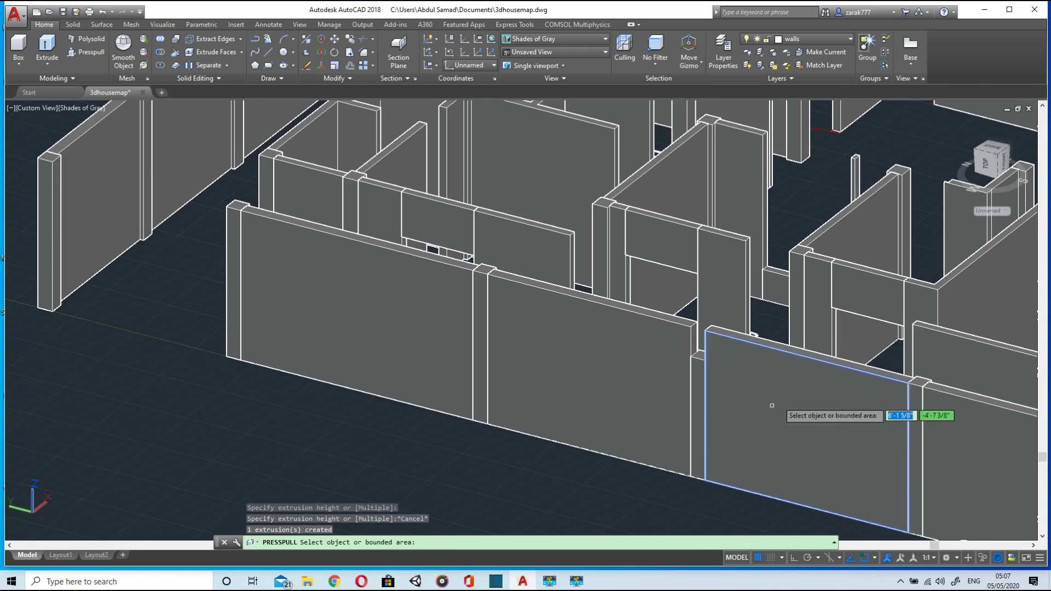
left_click(795, 350)
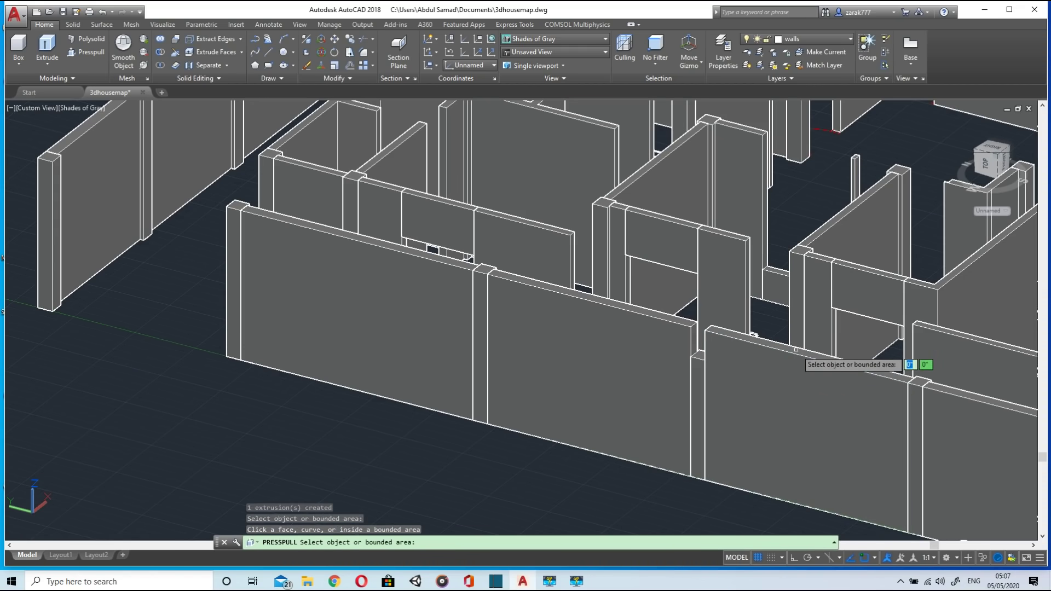
key("Return")
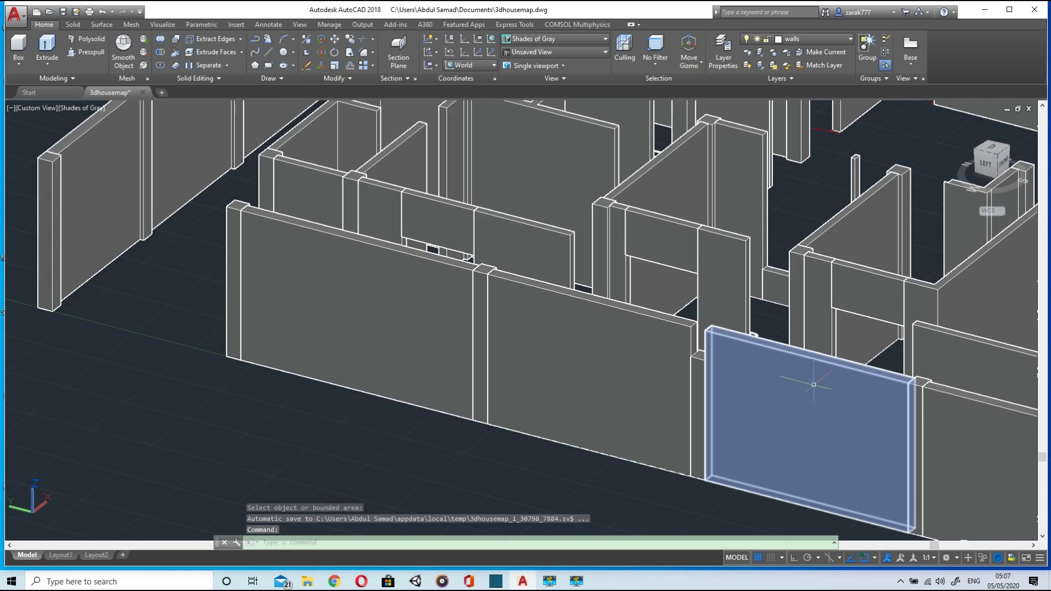
Step: Presspull the top face of the new boundary-wall column up another 2'
left_click(78, 52)
scroll(706, 362, "up", 5)
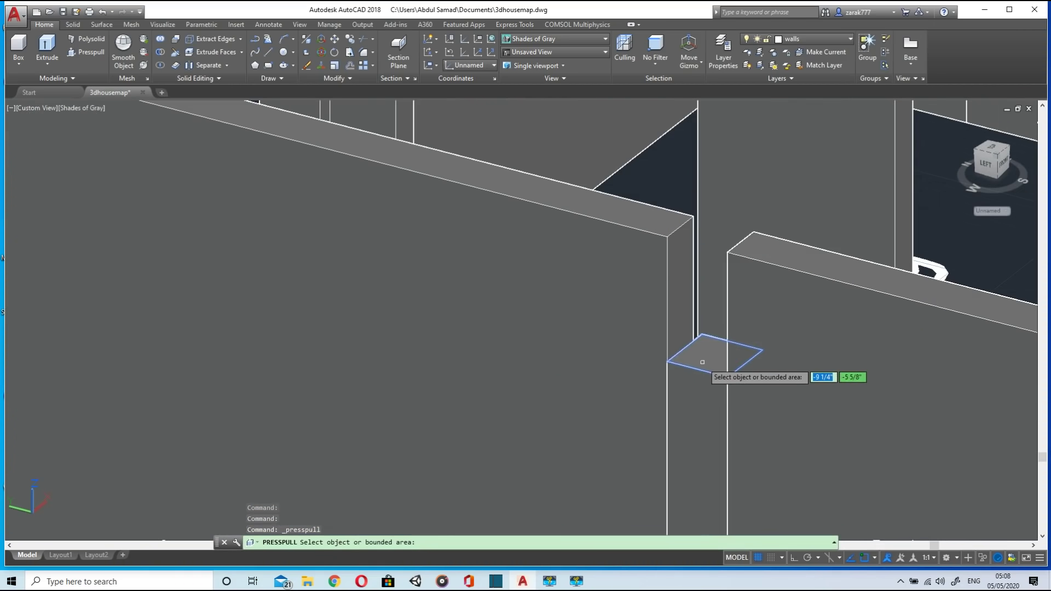
left_click(703, 353)
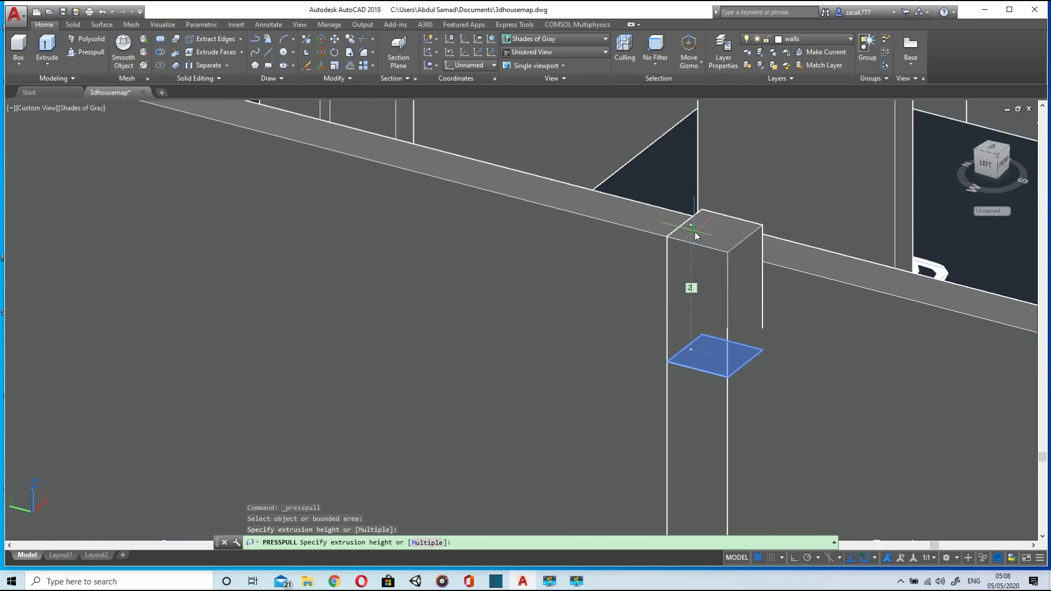
key("Return")
scroll(703, 273, "down", 10)
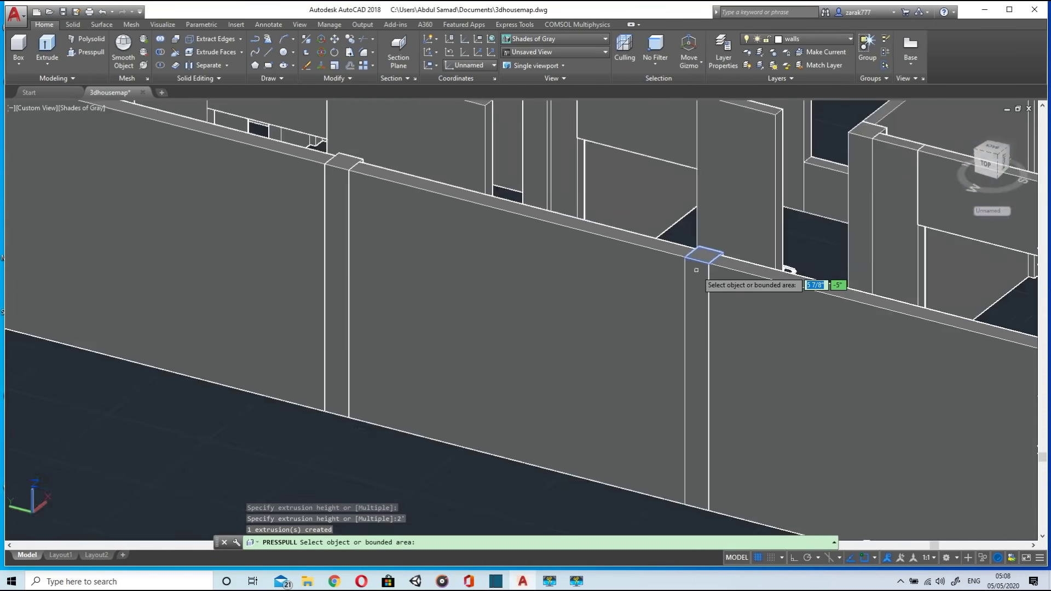
middle_click_drag(828, 370, 819, 302, "shift")
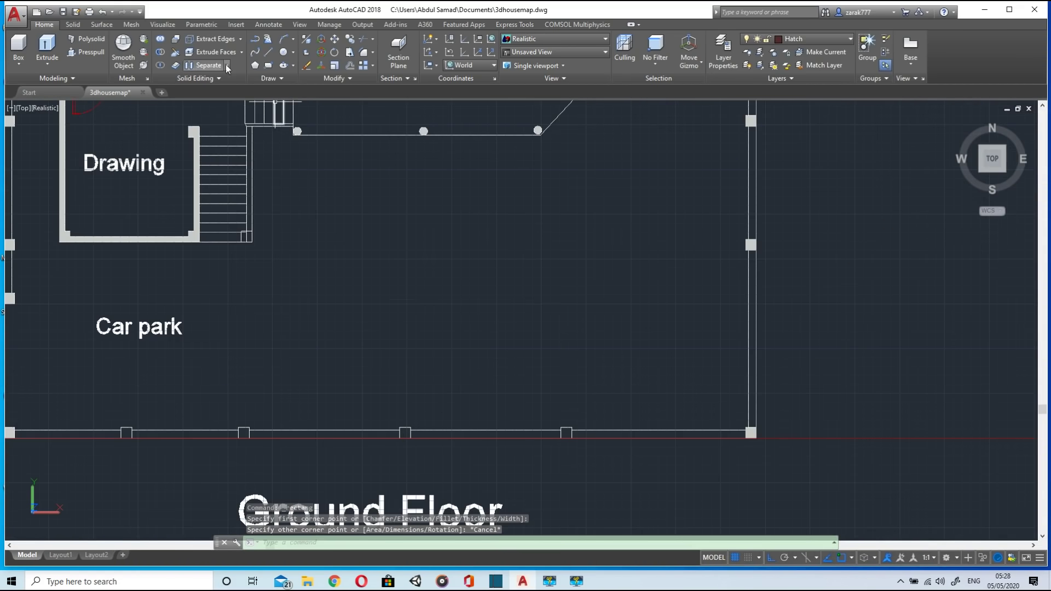
Step: Draw a 5' by 6' rectangle in the open area east of the car park
left_click(269, 66)
left_click(553, 224)
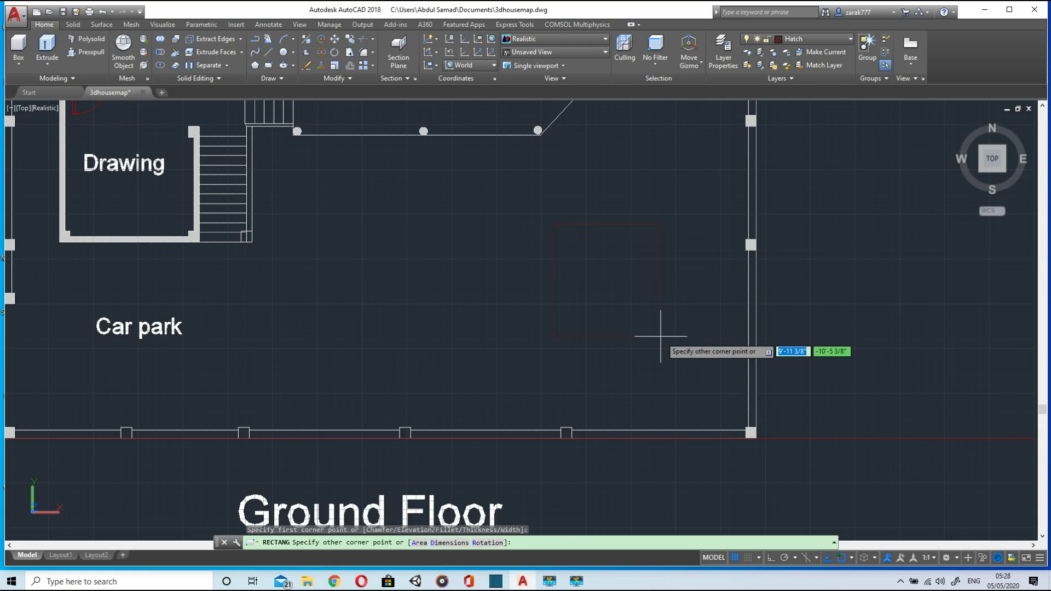
type("5'")
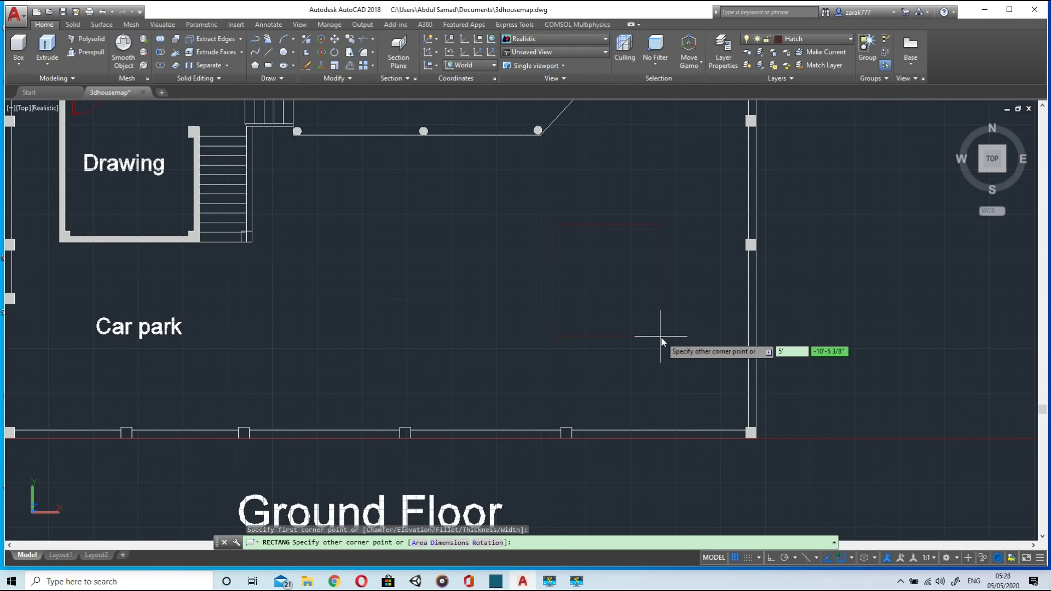
key("Tab")
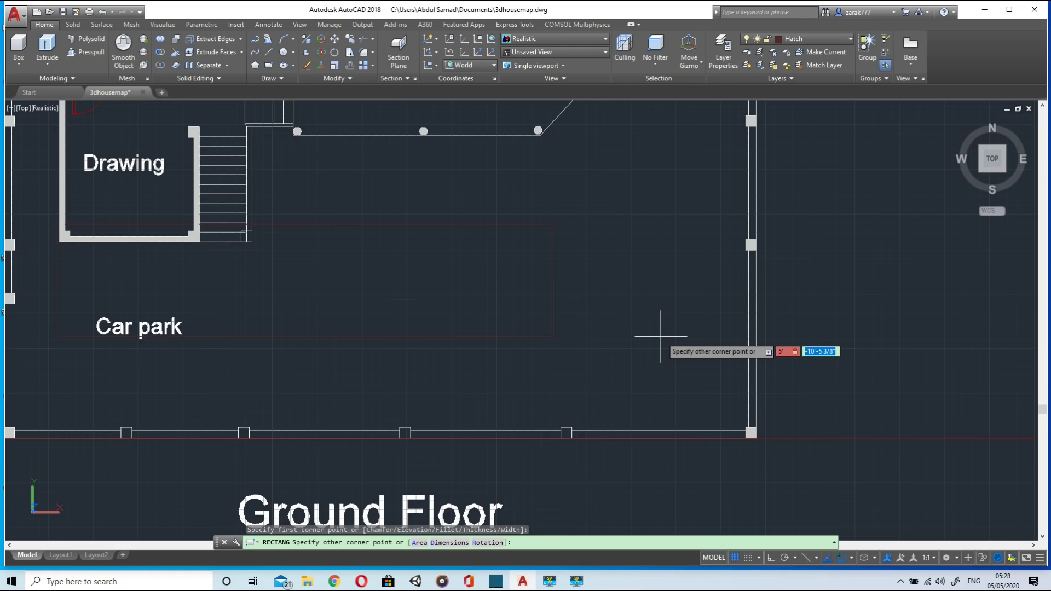
type("6'")
key("Return")
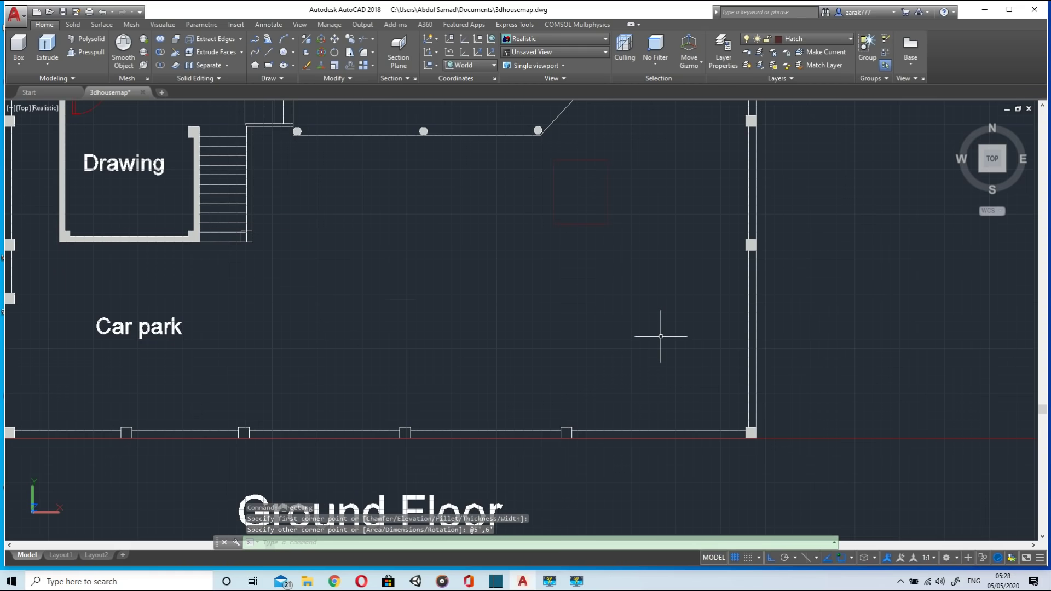
Step: Draw construction lines from the rectangle's lower-left corner, 6" to the right and 6" upward
scroll(582, 261, "down", 2)
scroll(564, 239, "up", 8)
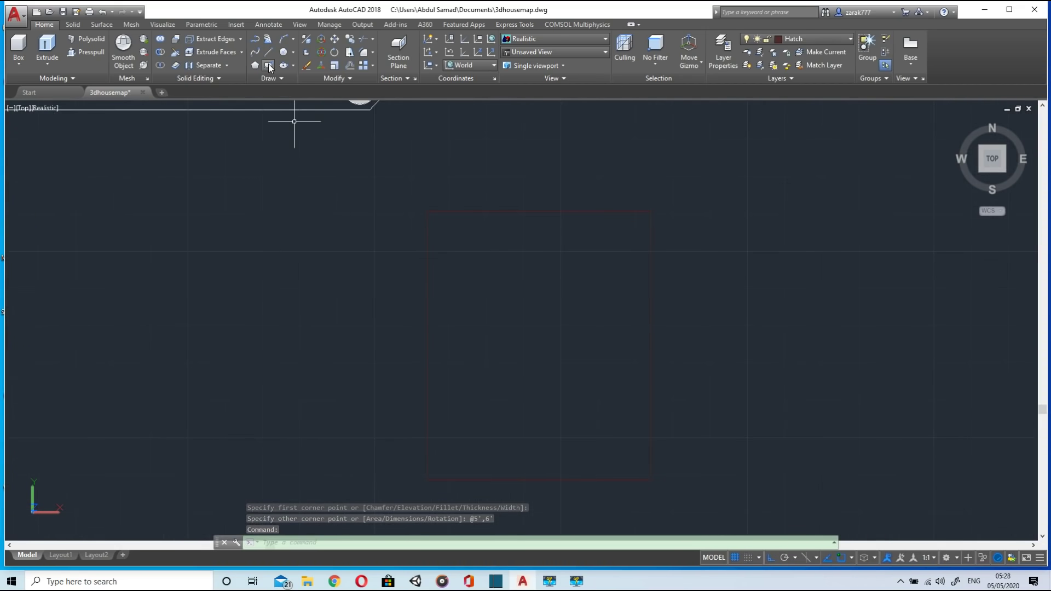
left_click(267, 52)
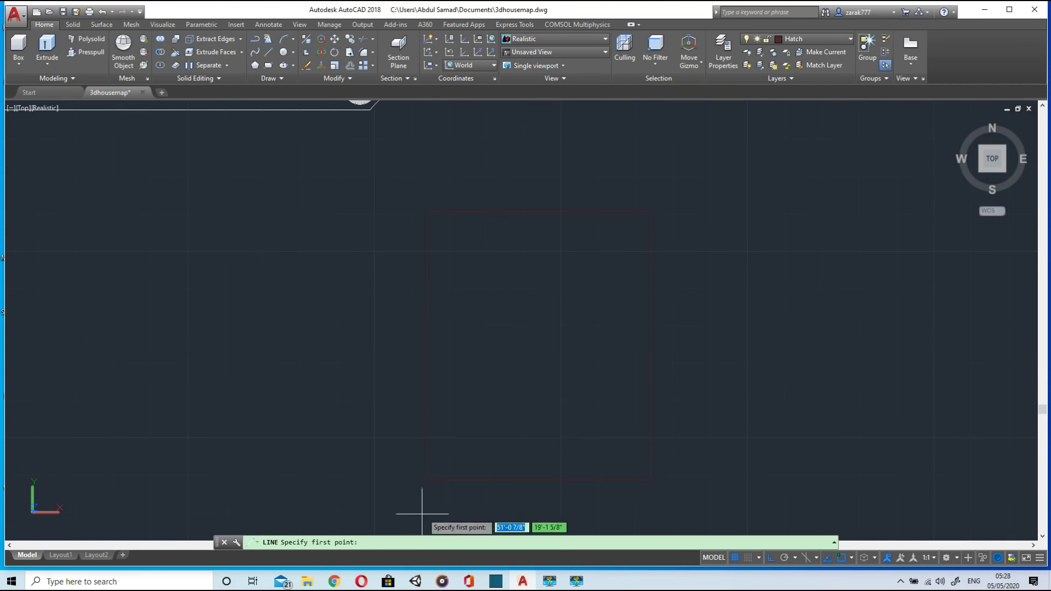
left_click(428, 481)
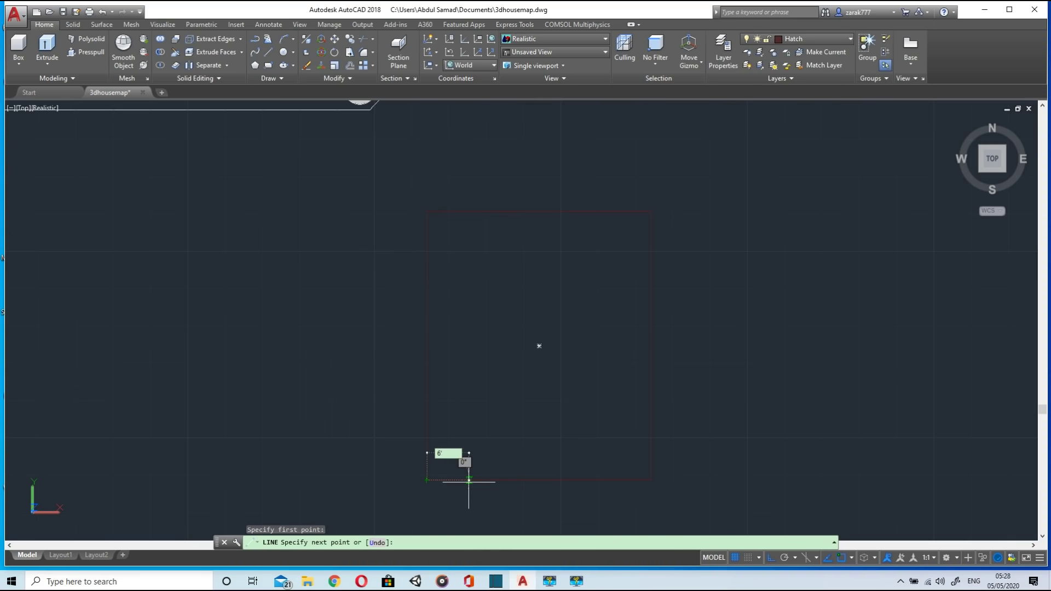
type("6\"")
key("Return")
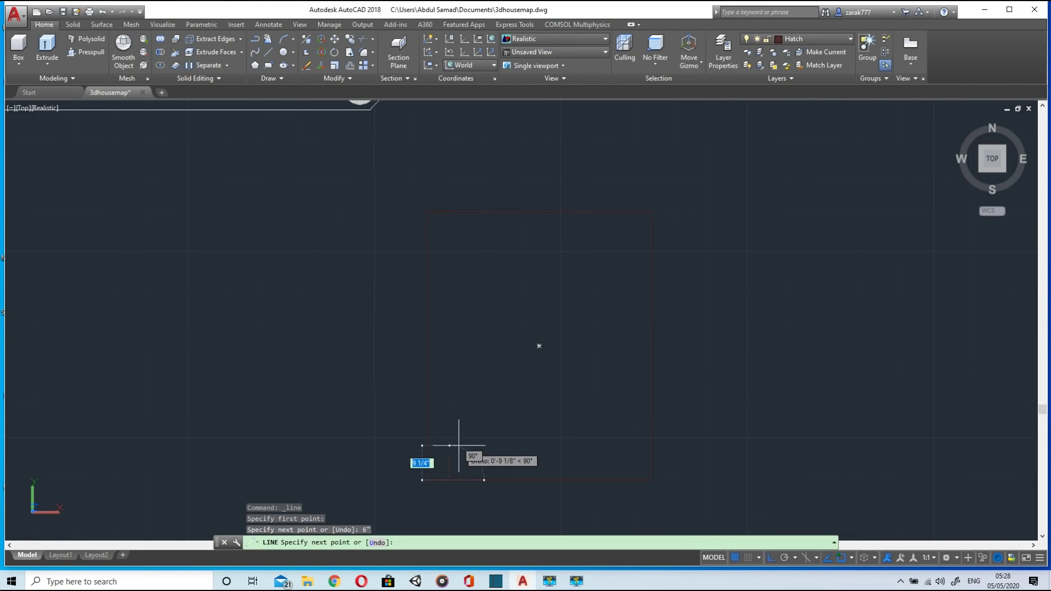
type("6\"")
key("Return")
key("Escape")
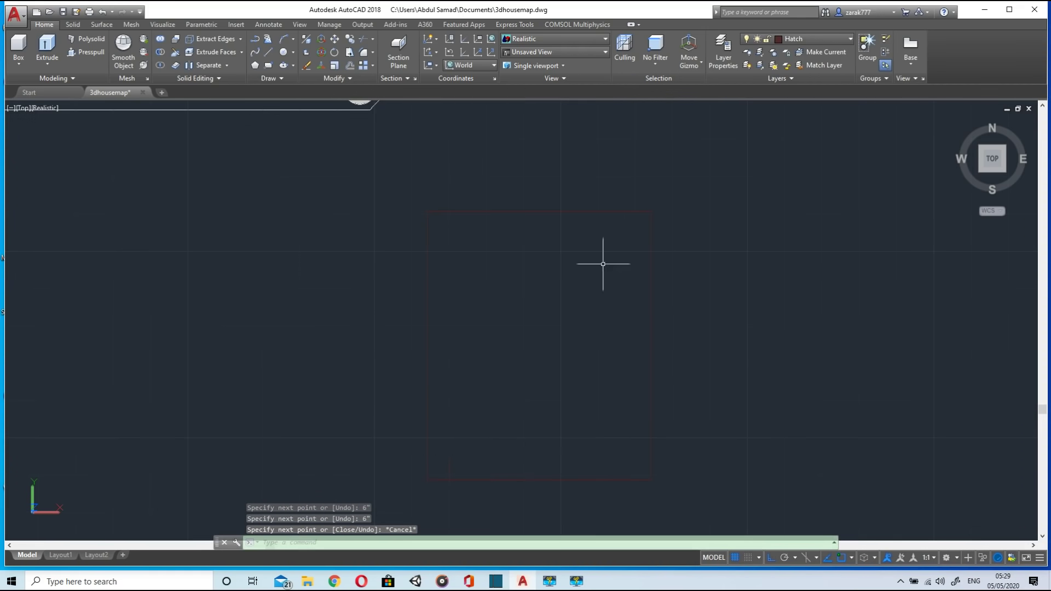
Step: Draw a 4' by 5' rectangle inside the larger one, starting at the end of the construction lines
left_click(268, 66)
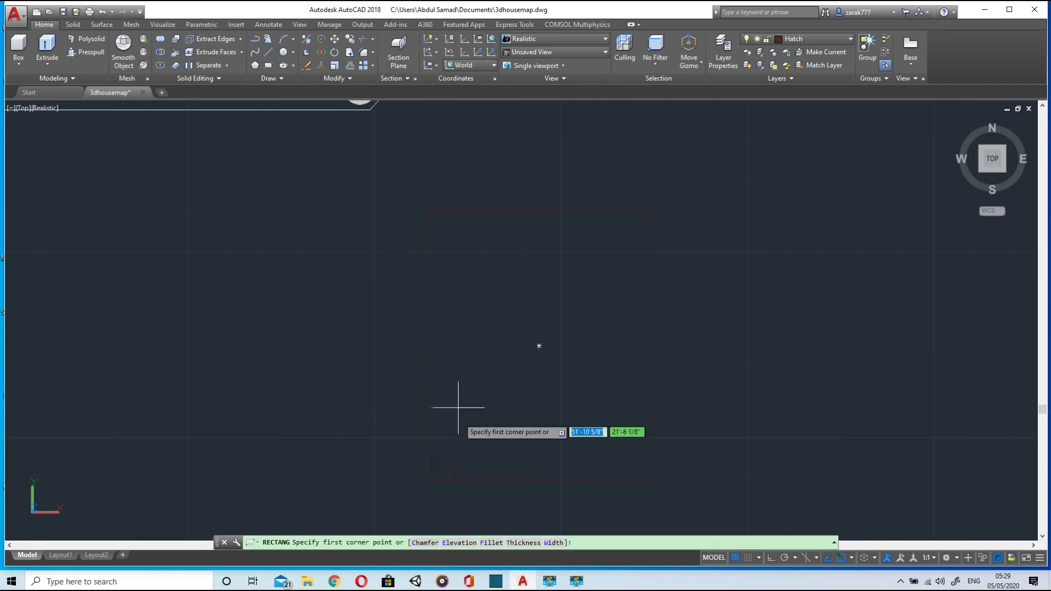
left_click(448, 457)
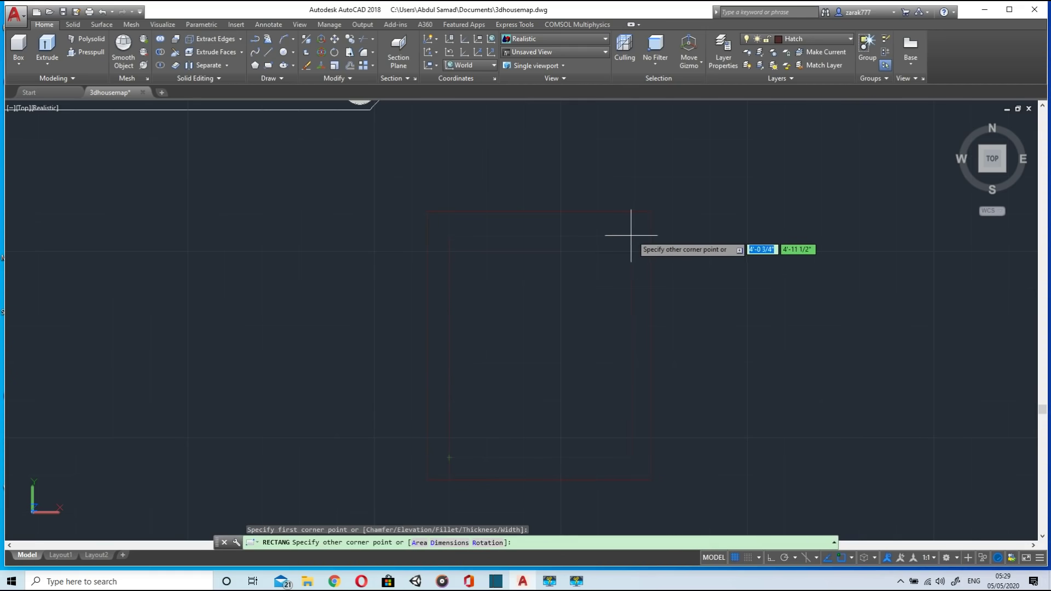
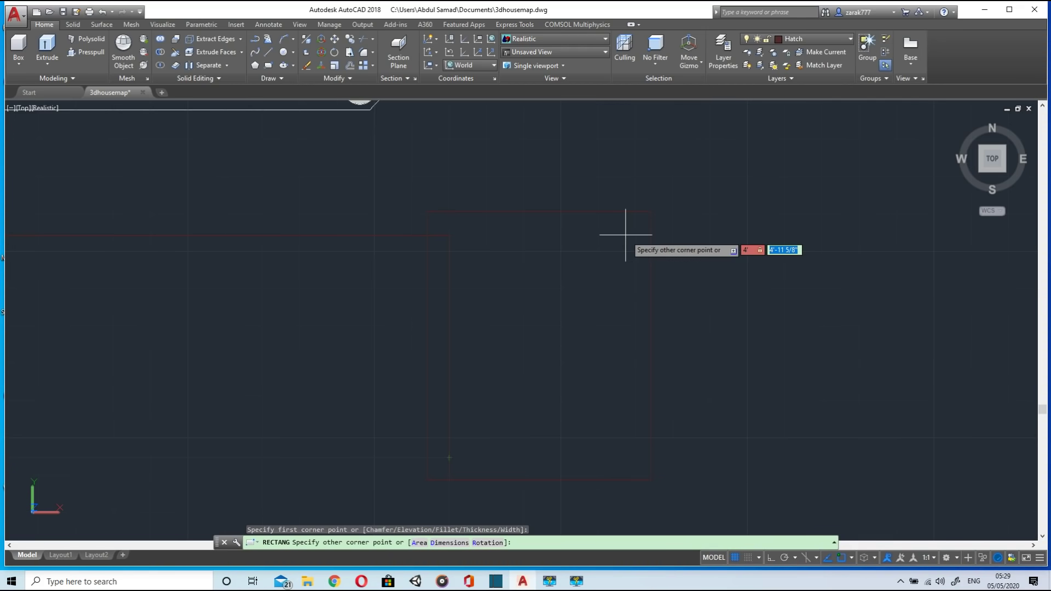
key("Return")
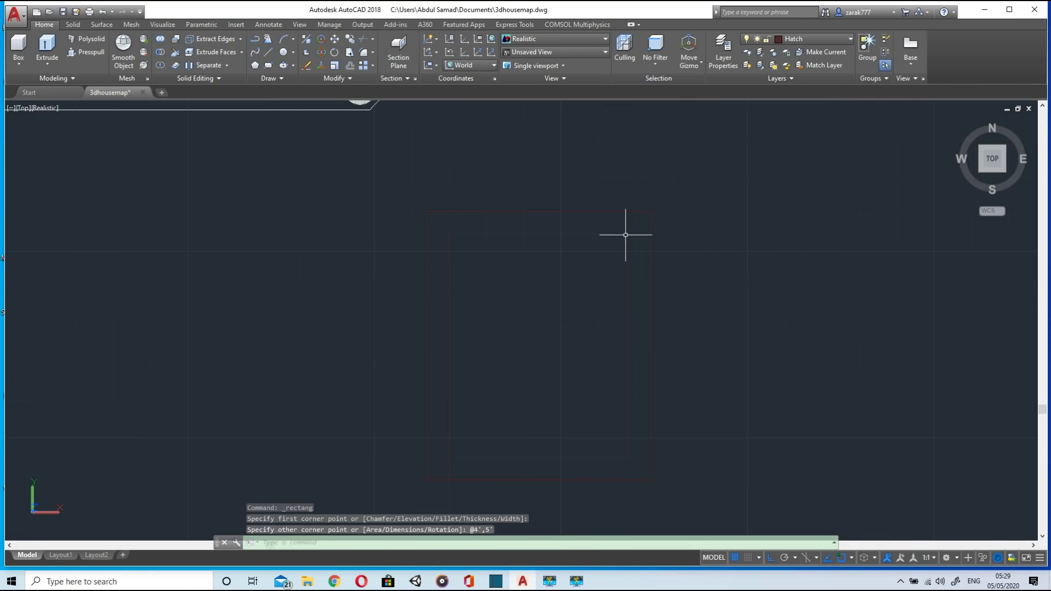
Step: Erase the short vertical construction line at the lower-left corner between the two rectangles
scroll(446, 475, "up", 3)
left_click(425, 464)
key("Delete")
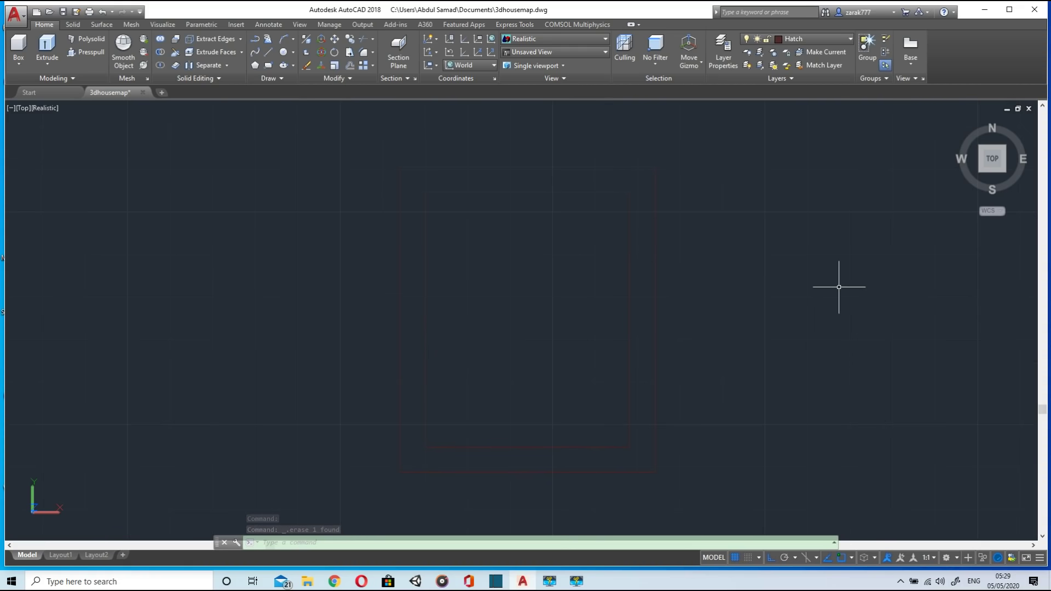
Step: Draw a vertical centre line between the midpoints of the inner rectangle's top and bottom edges
left_click(269, 52)
left_click(527, 192)
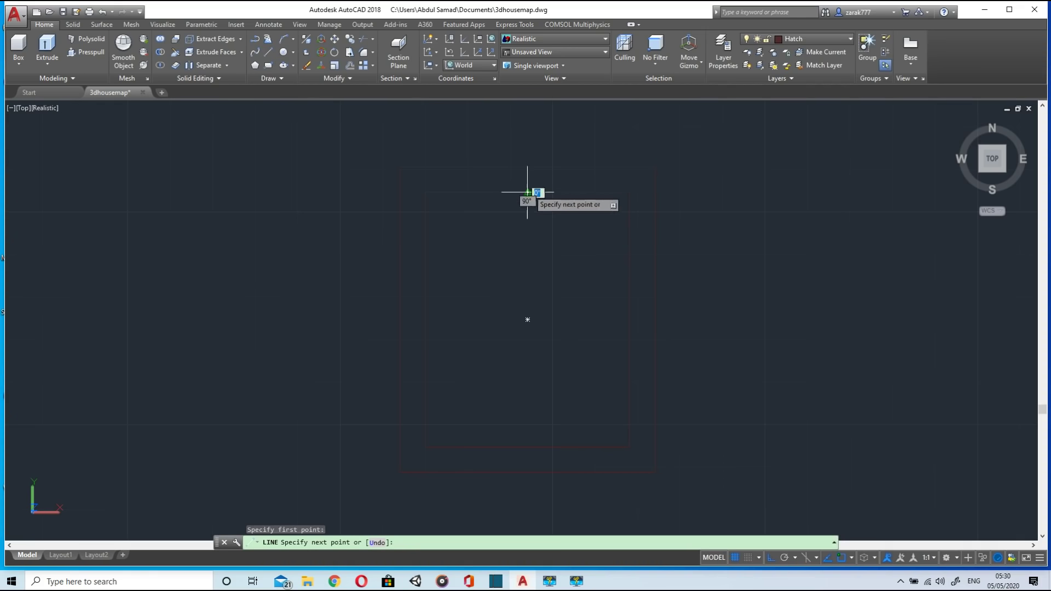
left_click(527, 446)
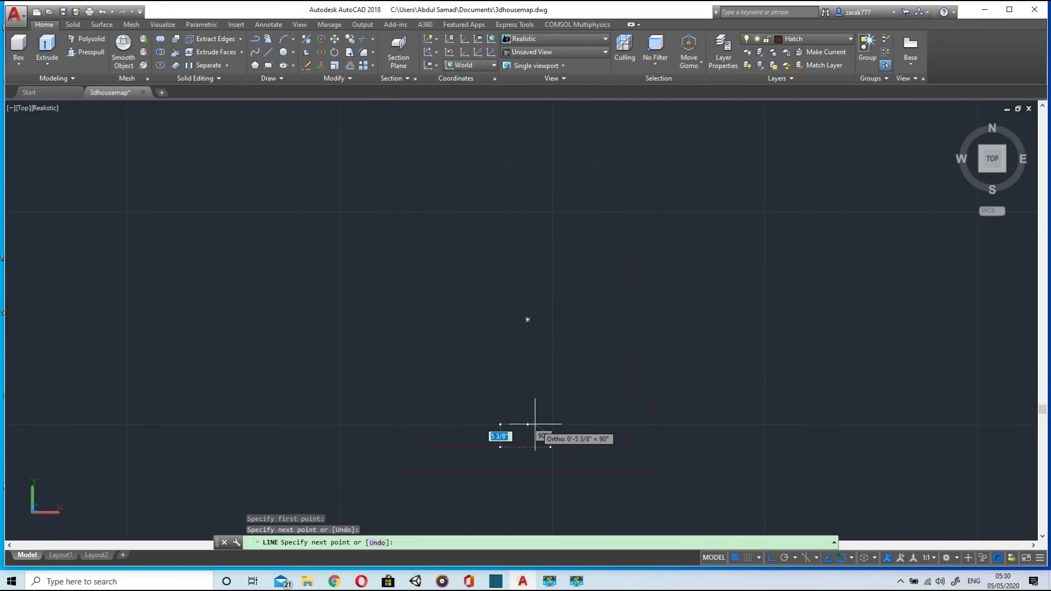
key("Escape")
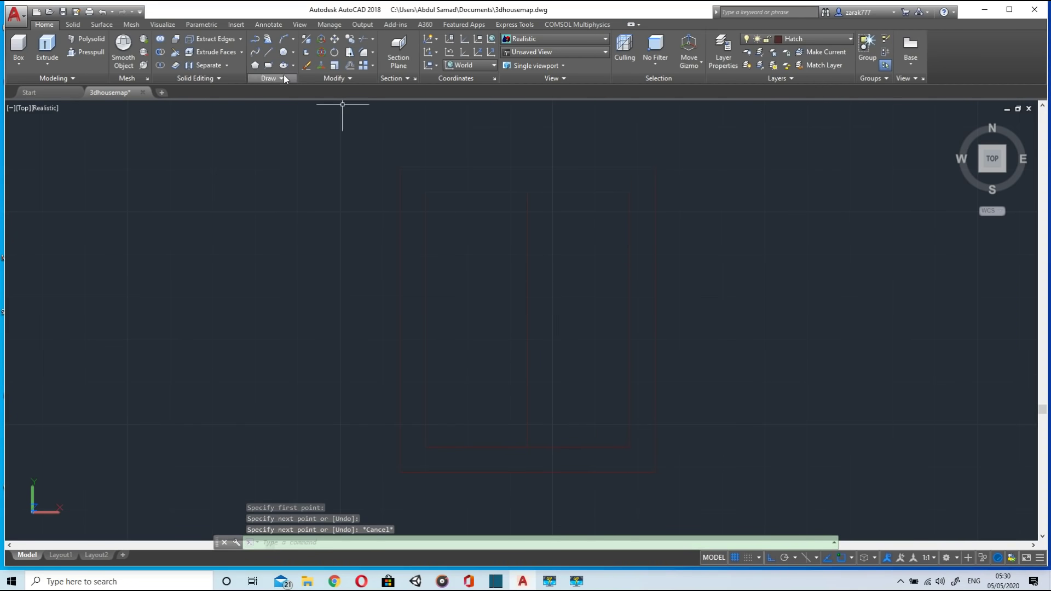
Step: Offset the vertical centre line 5" to each side and erase the original centre line
left_click(351, 65)
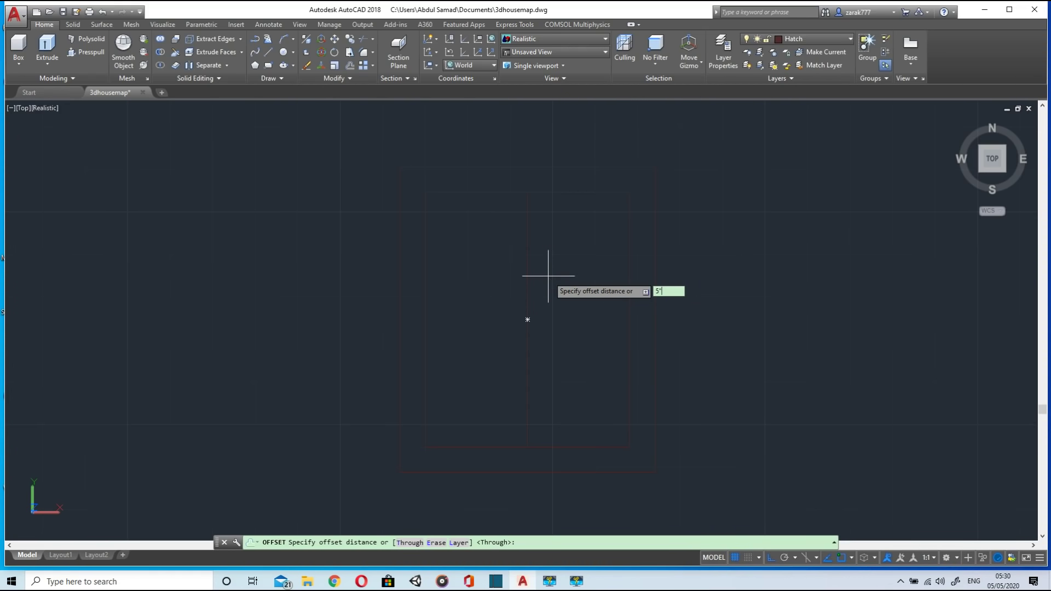
key("Return")
left_click(527, 243)
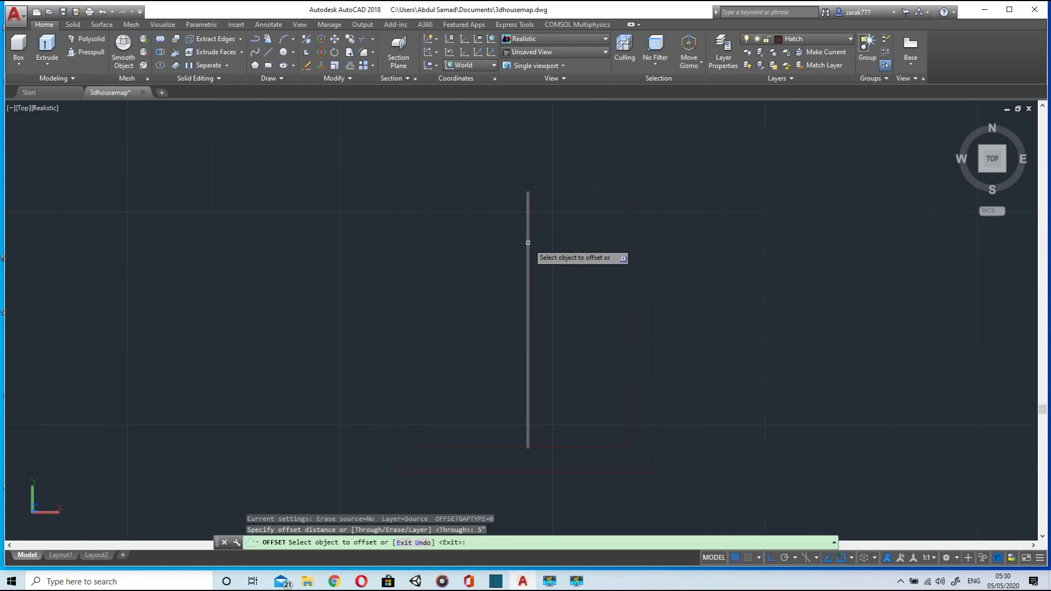
left_click(552, 247)
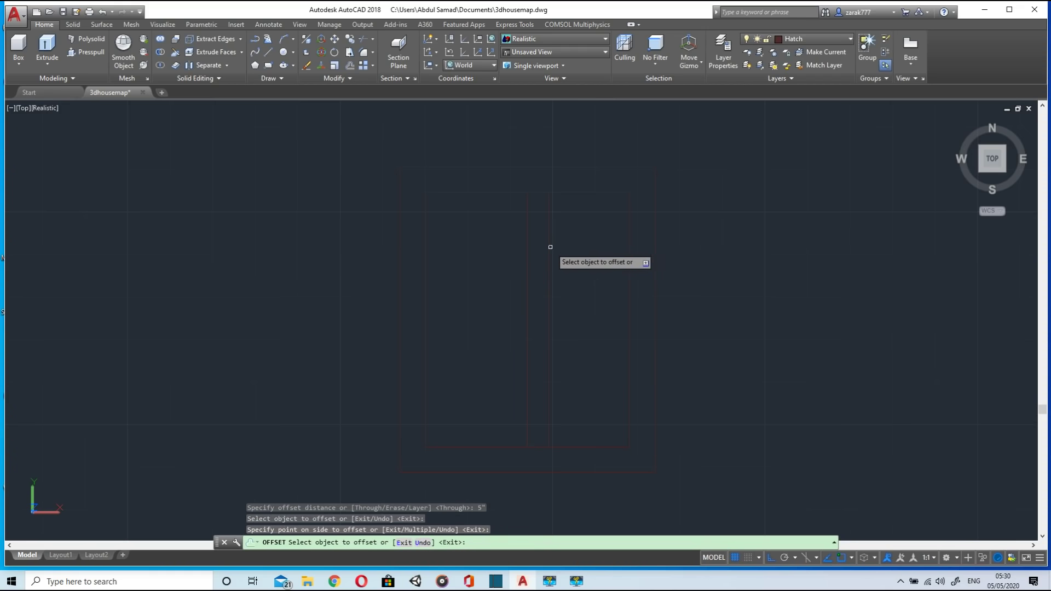
left_click(527, 251)
left_click(506, 252)
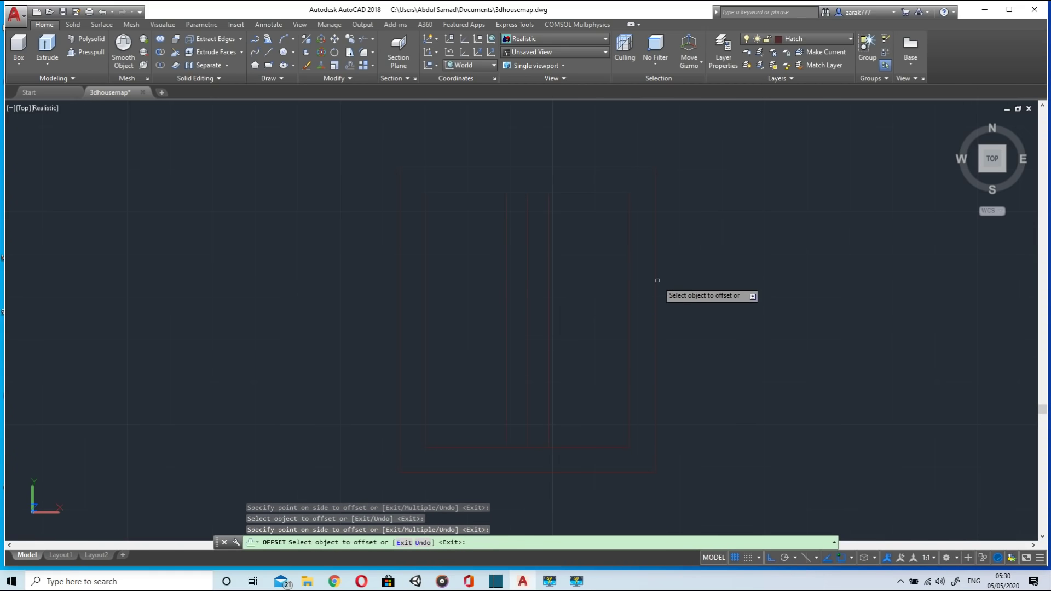
left_click(528, 297)
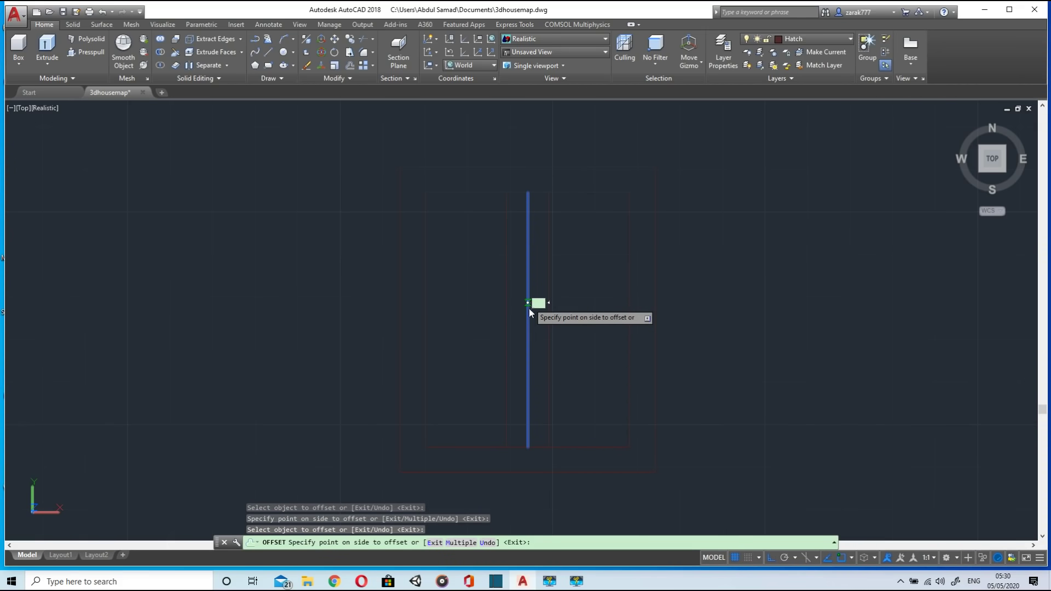
key("Escape")
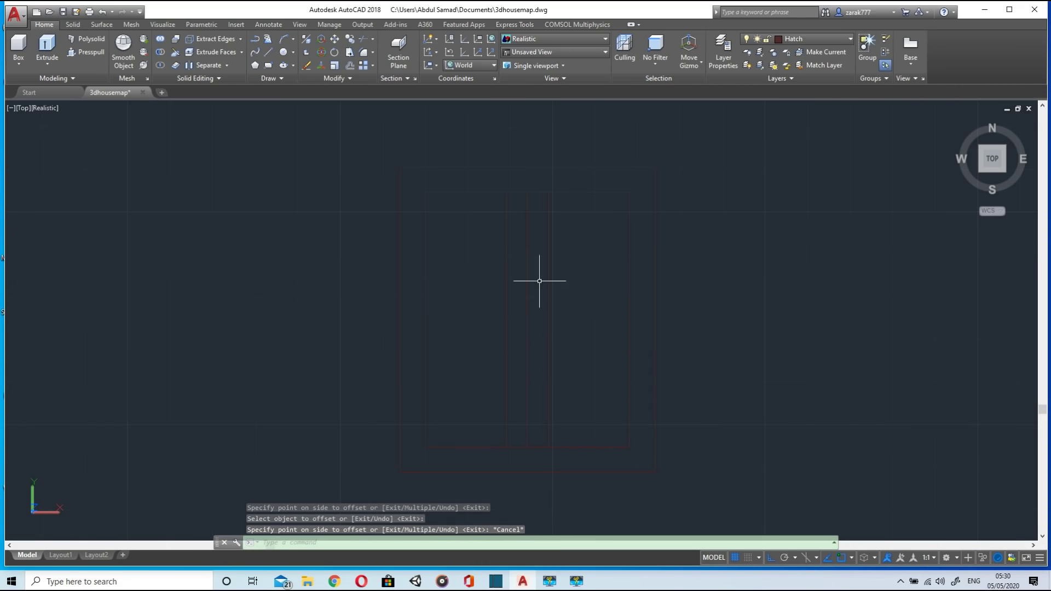
left_click(527, 270)
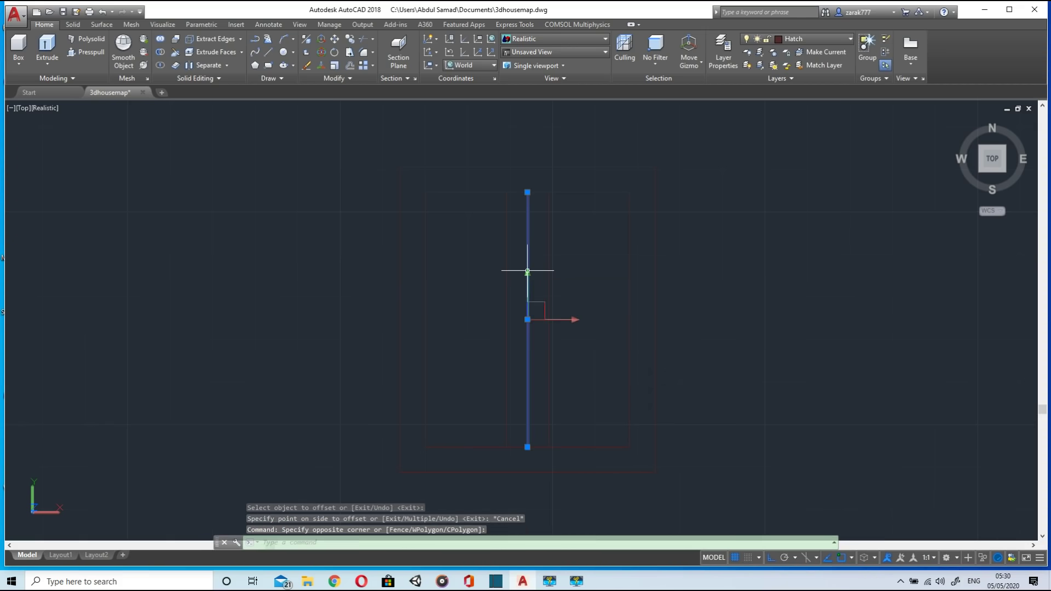
key("Delete")
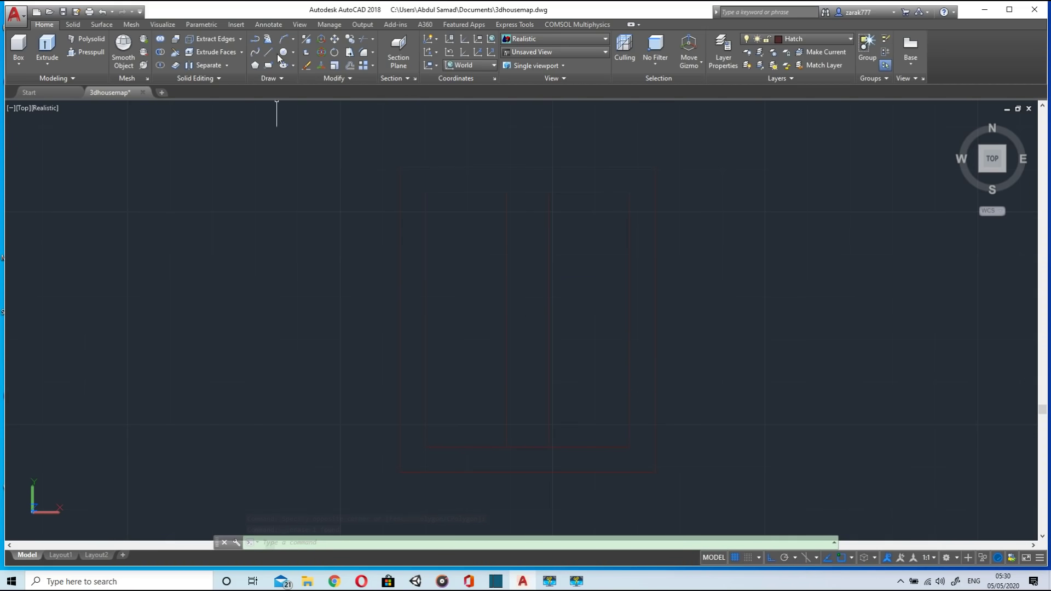
Step: Trim the inner rectangle's top and bottom edges between the two offset lines
left_click(363, 39)
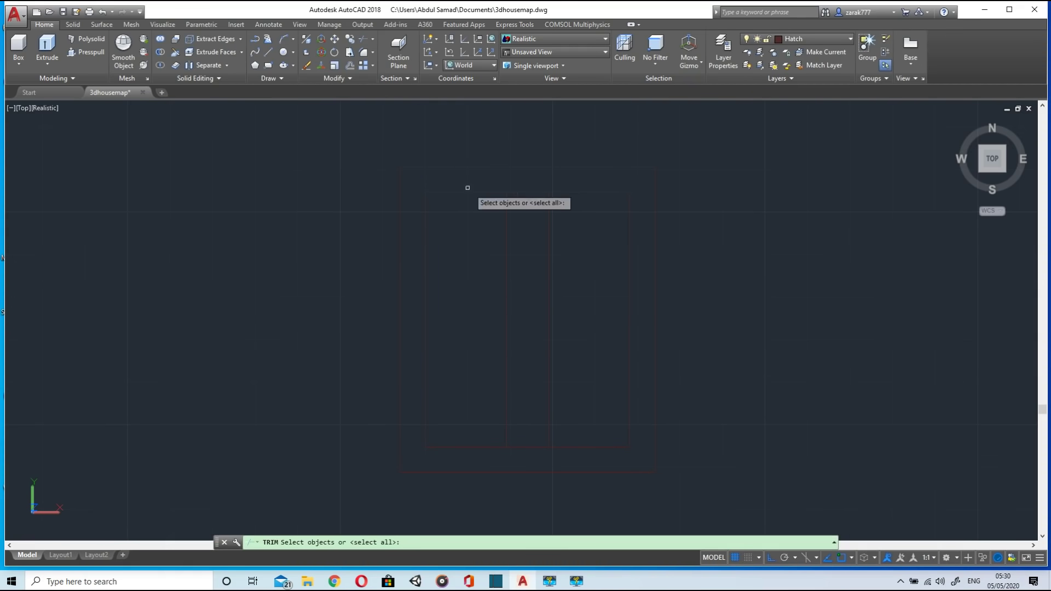
left_click(506, 213)
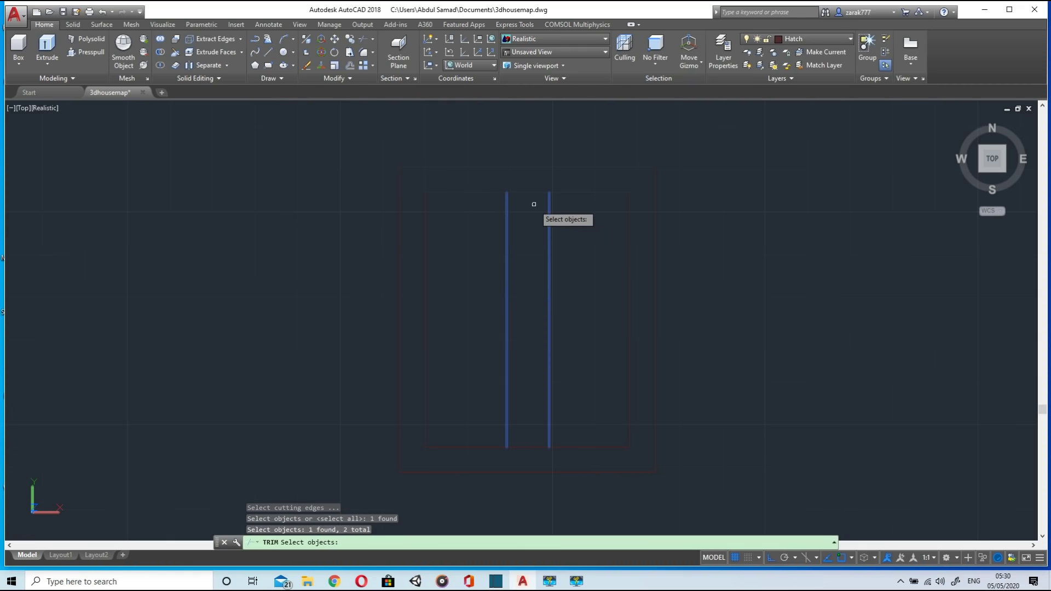
key("Return")
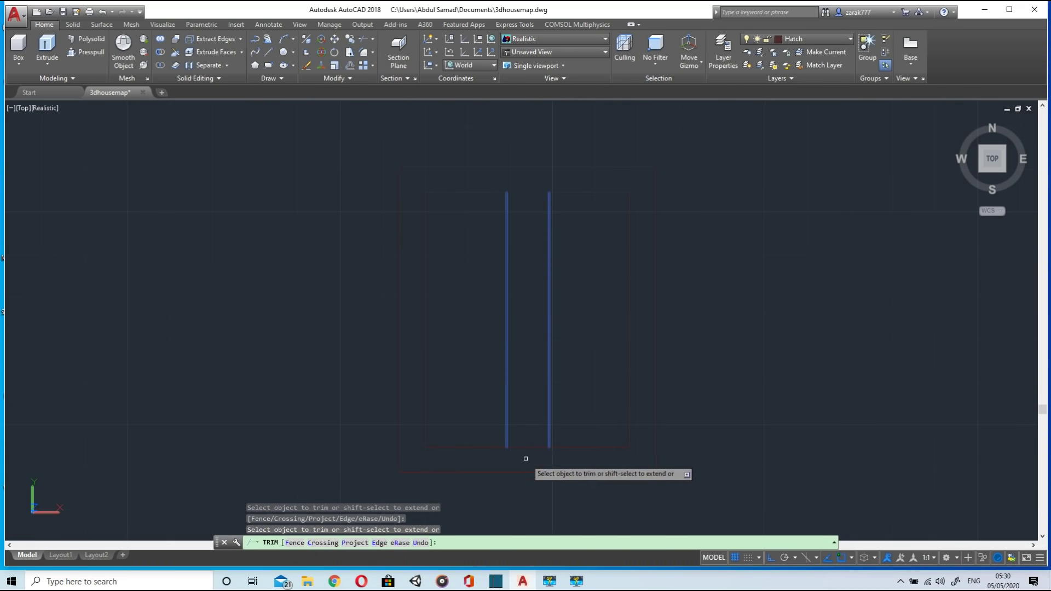
left_click(525, 446)
key("Return")
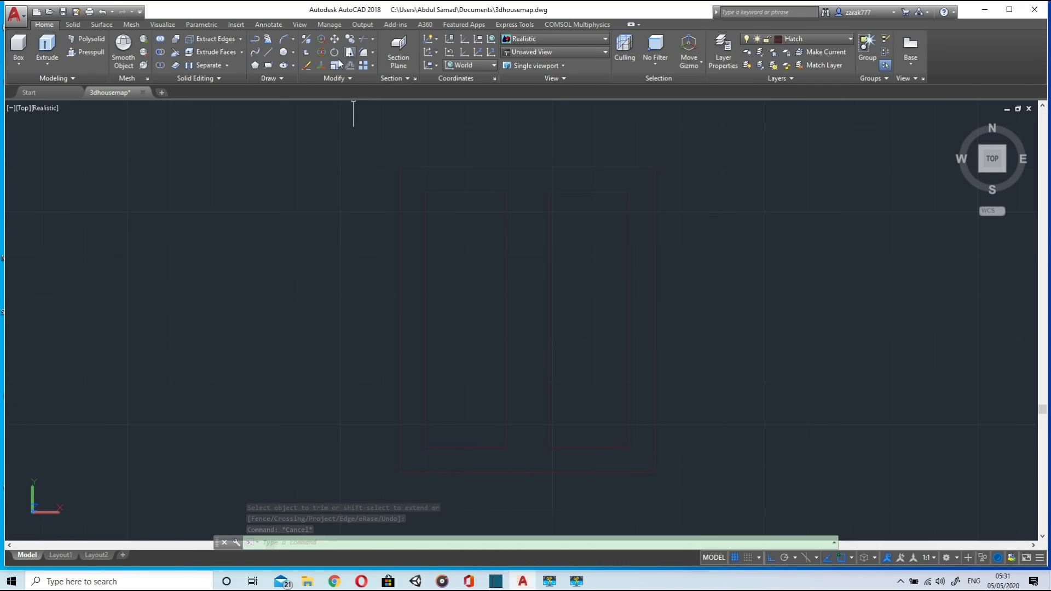
Step: Press-pull the window frame area, including its central mullion, to a height of 6"
left_click(72, 55)
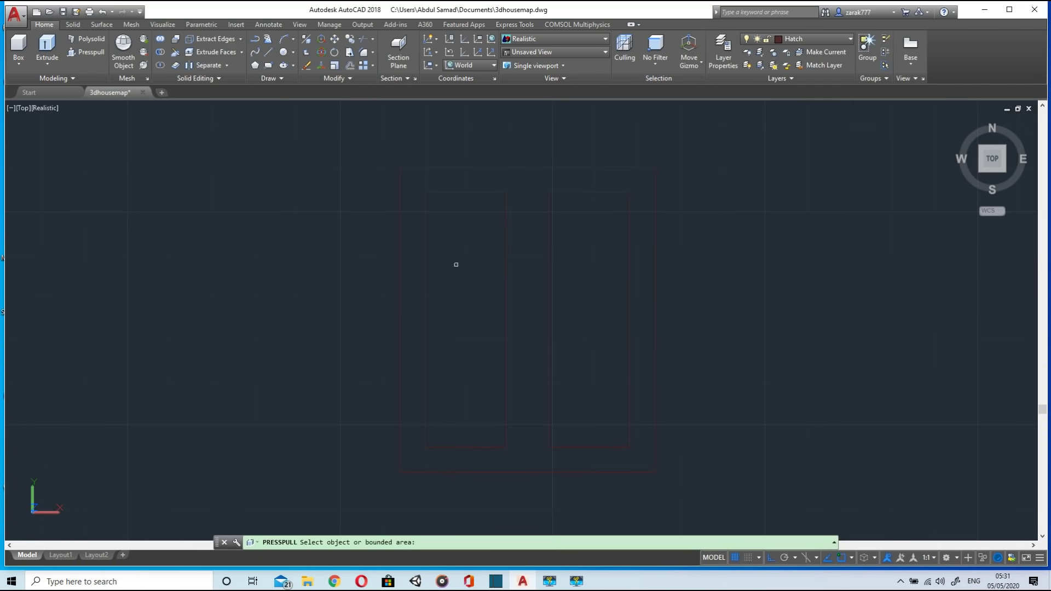
left_click(525, 282)
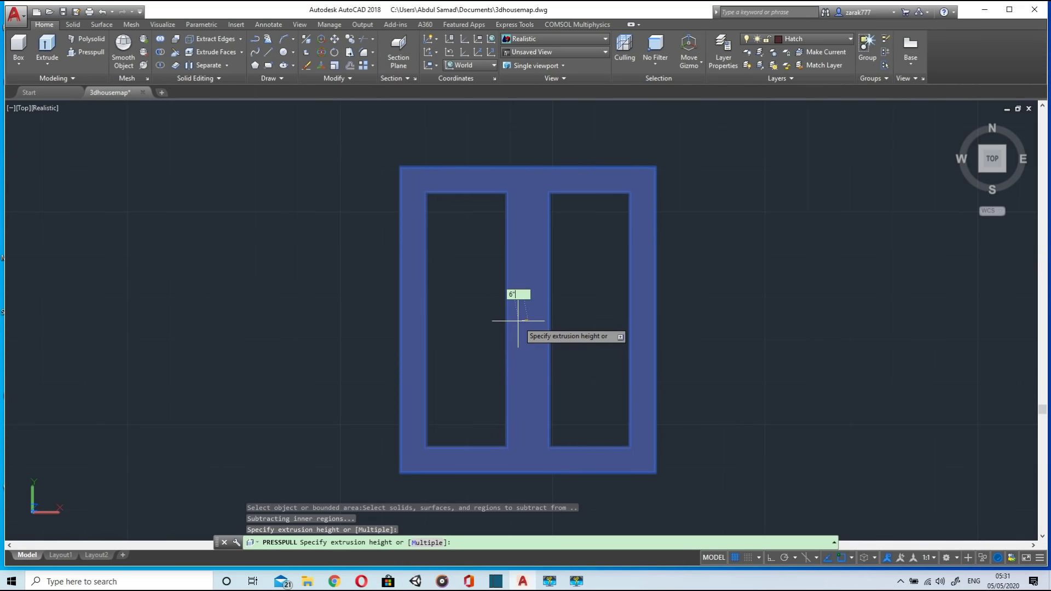
key("Return")
Step: Examine the extruded window frame in 3D, both up close and beside the rest of the house model
middle_click_drag(469, 317, 510, 324)
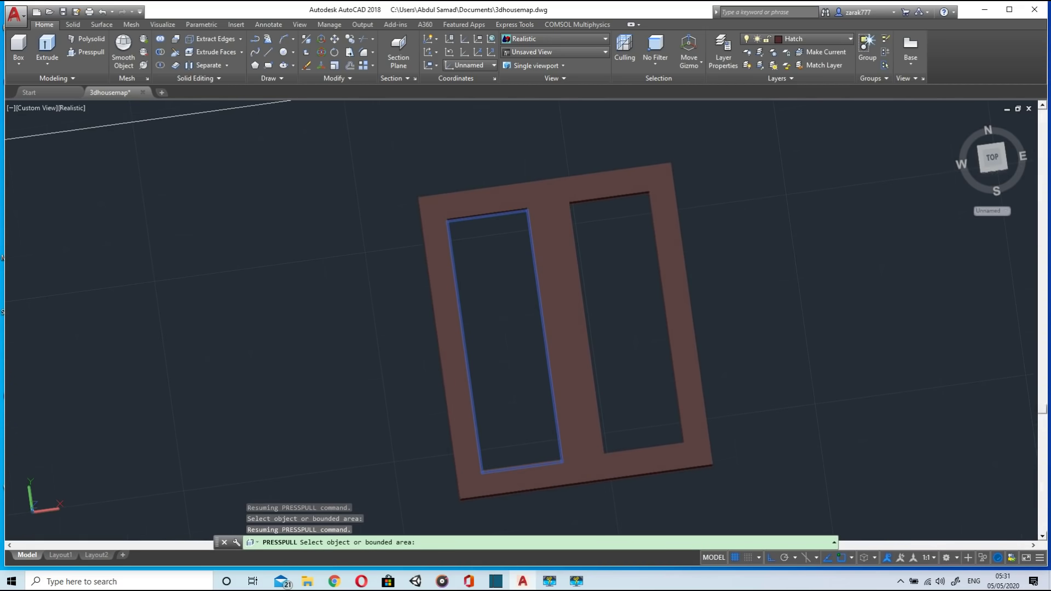
middle_click_drag(613, 343, 629, 358)
scroll(641, 393, "up", 2)
middle_click_drag(641, 402, 499, 136)
scroll(495, 186, "down", 9)
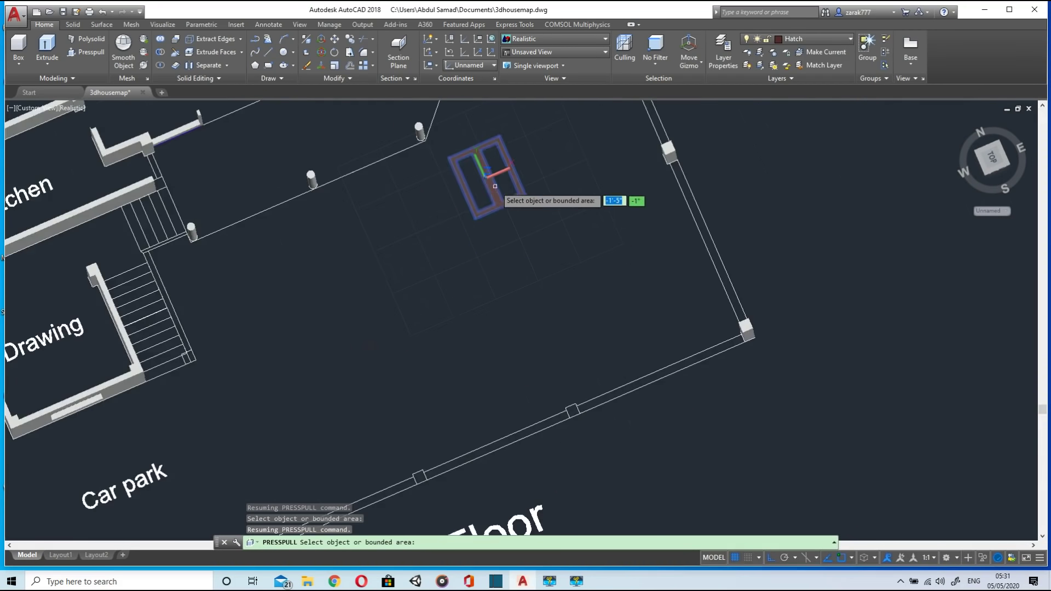
scroll(495, 186, "up", 1)
middle_click_drag(501, 183, 471, 191, "shift")
middle_click_drag(586, 169, 574, 205, "shift")
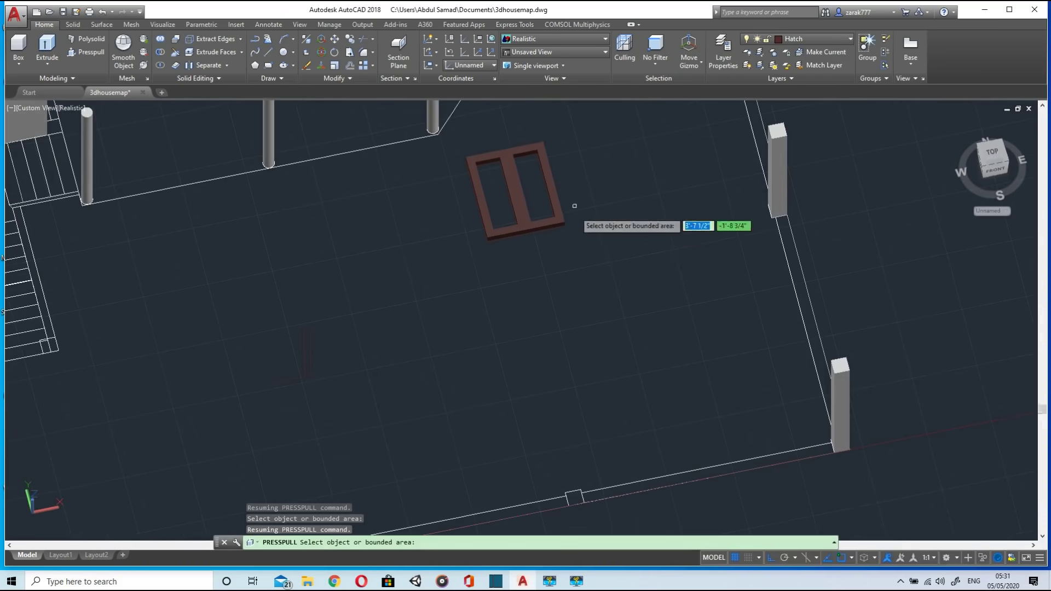
scroll(547, 180, "up", 6)
scroll(400, 209, "down", 2)
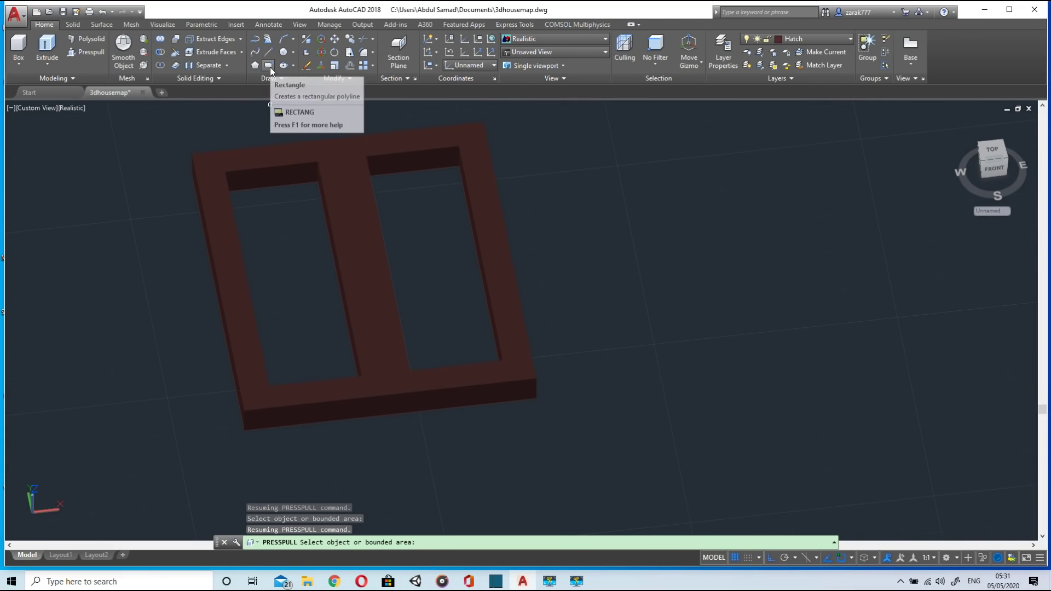
Step: Make the windows layer current and press-pull the frame's left opening 6" to form a pane
left_click(816, 38)
left_click(798, 143)
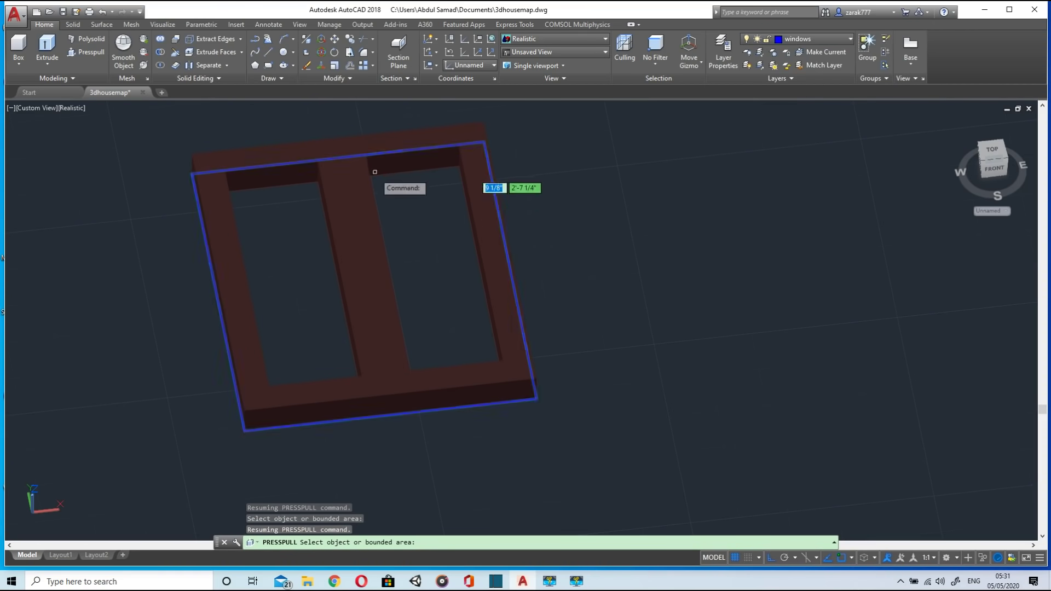
left_click(302, 250)
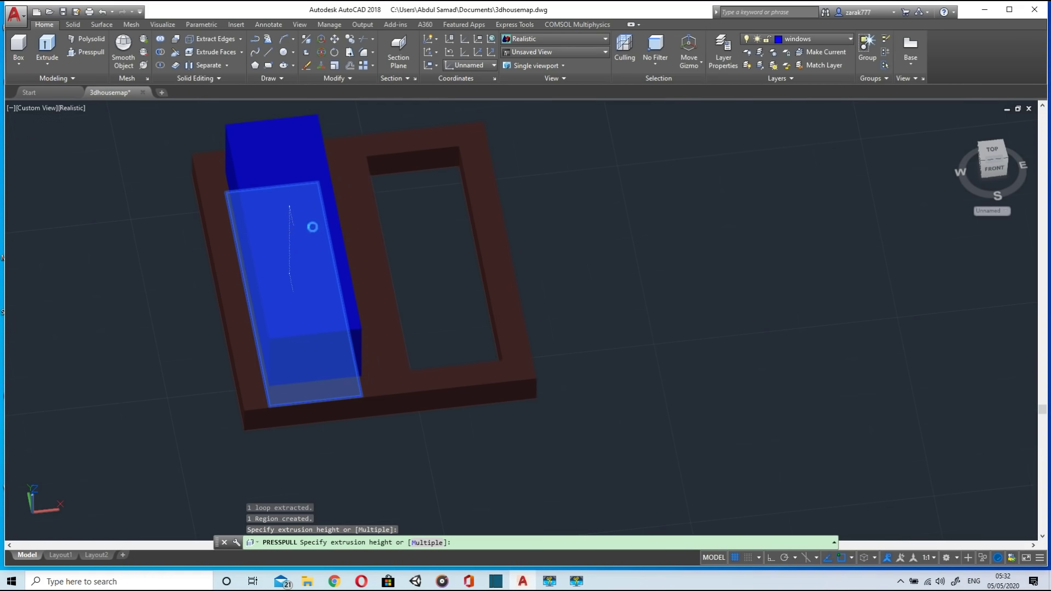
type("6\"")
key("Return")
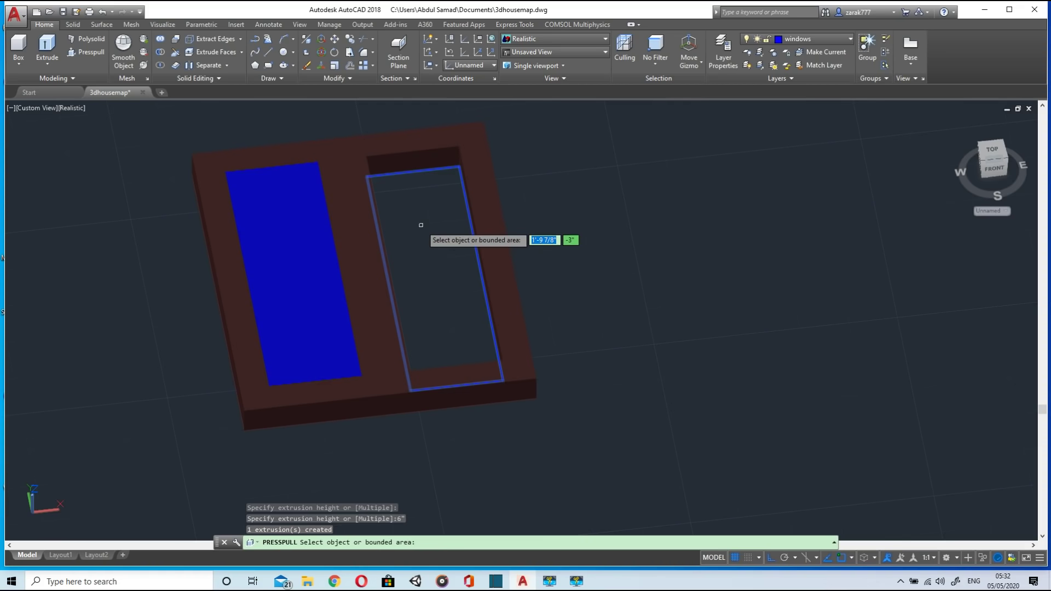
Step: Press-pull the frame's right opening up to the frame's top face to form the second pane
left_click(421, 202)
left_click(422, 207)
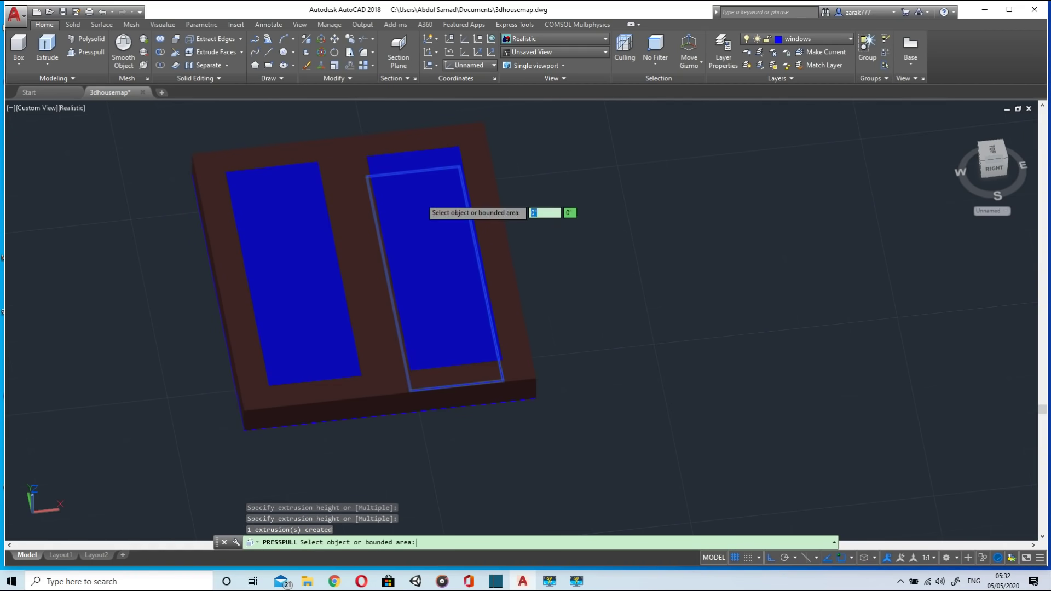
scroll(507, 257, "down", 2)
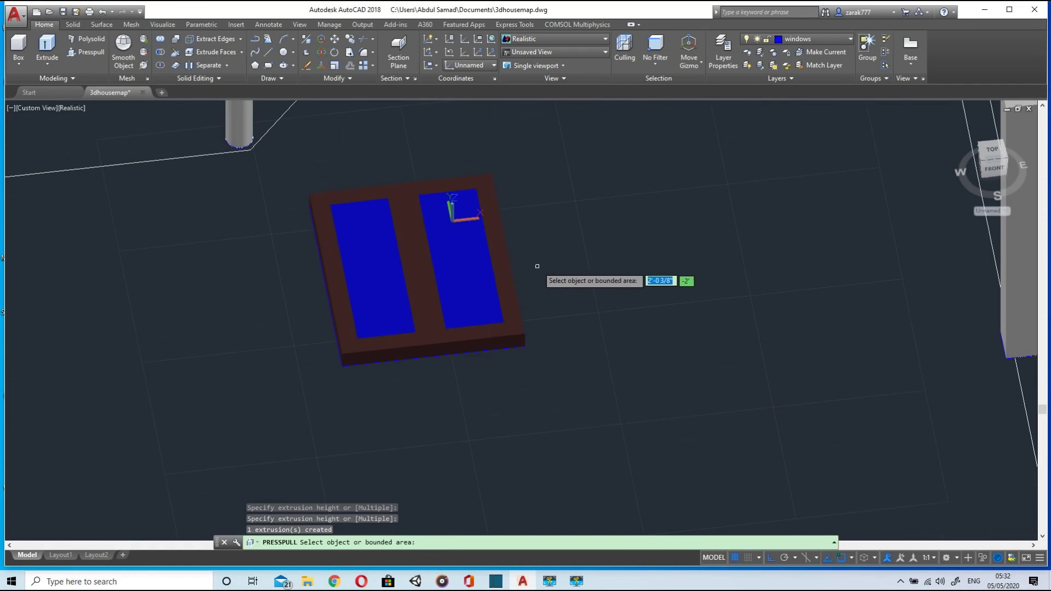
Step: Stand the finished two-pane window upright by 3D-rotating the whole assembly about its X axis
key("Return")
middle_click_drag(544, 265, 506, 405, "shift")
middle_click_drag(527, 263, 543, 293, "shift")
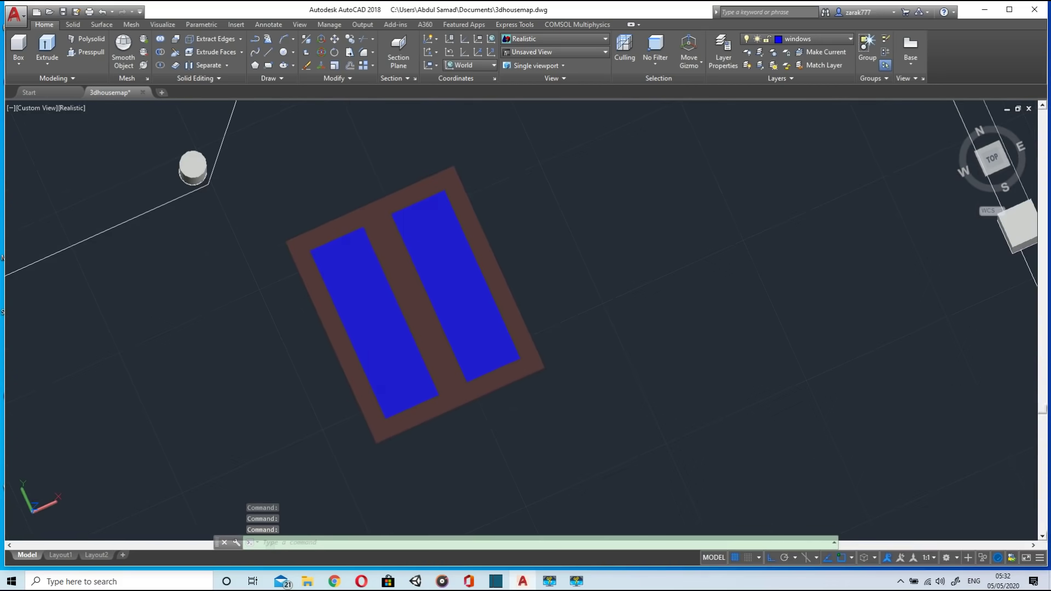
scroll(490, 335, "down", 6)
middle_click_drag(515, 377, 442, 353, "shift")
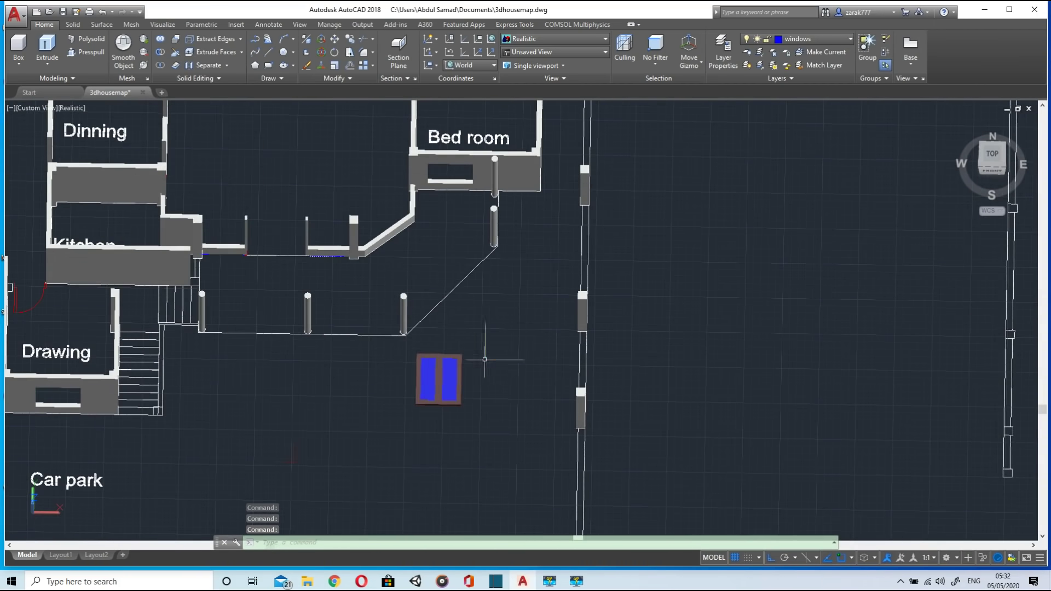
mouse_move(448, 350)
left_mouse_down()
mouse_move(445, 434)
mouse_move(463, 433)
left_mouse_up()
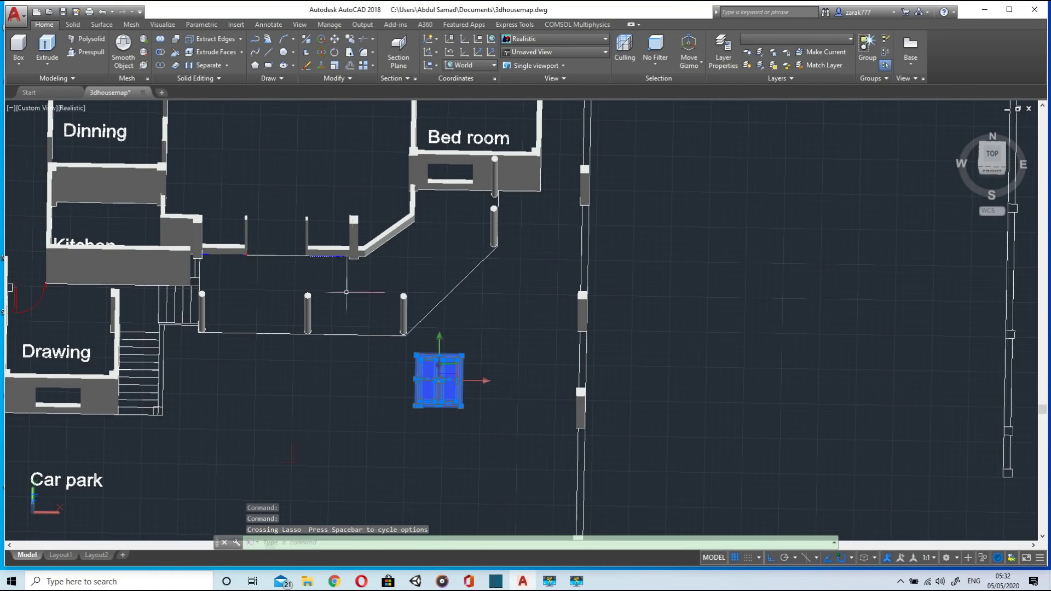
left_click(320, 58)
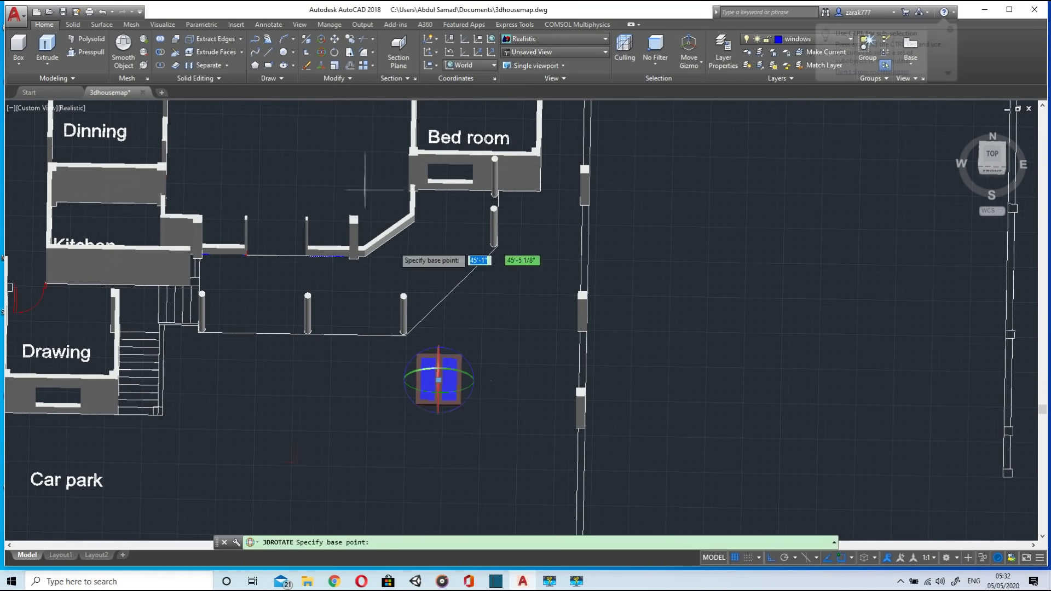
left_click(439, 356)
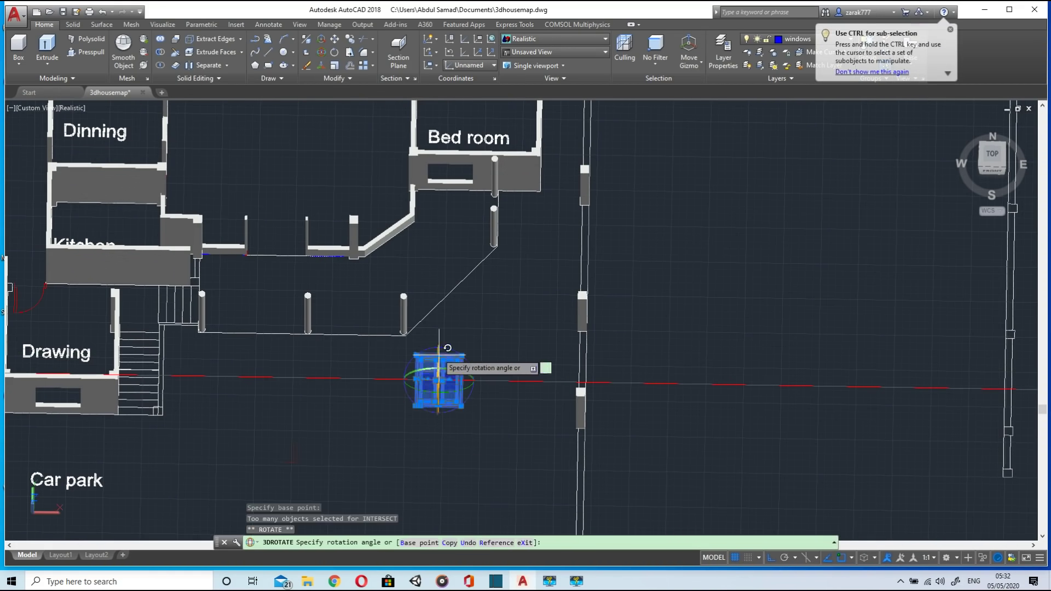
left_click(436, 392)
Step: Copy the upright window by its upper front corner into the front wall opening of the drawing room
middle_click_drag(468, 403, 403, 367)
scroll(399, 414, "down", 5)
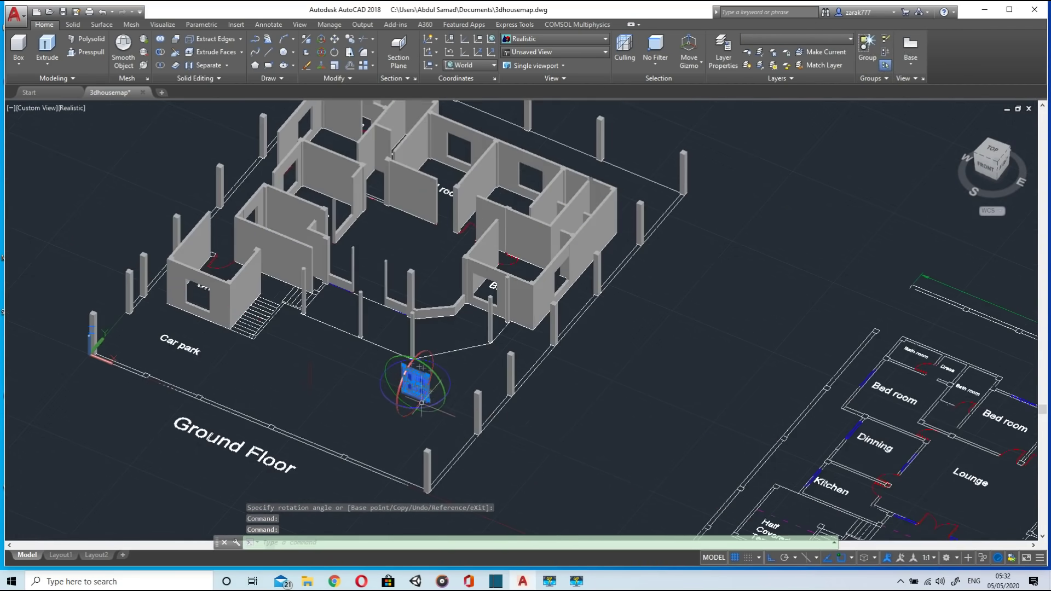
scroll(419, 402, "up", 8)
scroll(400, 364, "down", 1)
scroll(400, 364, "down", 4)
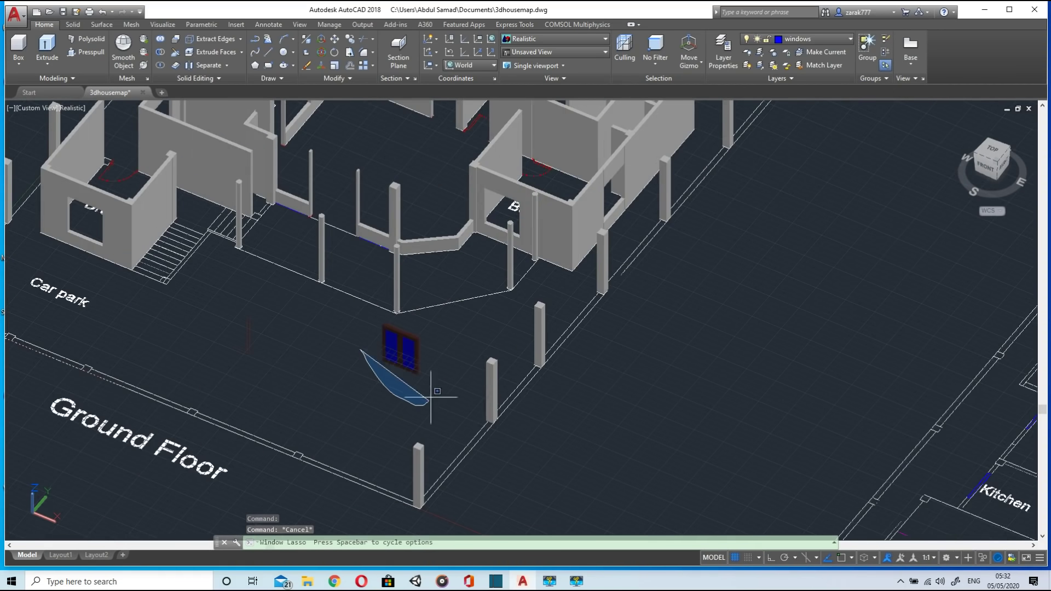
left_click_drag(390, 310, 392, 311)
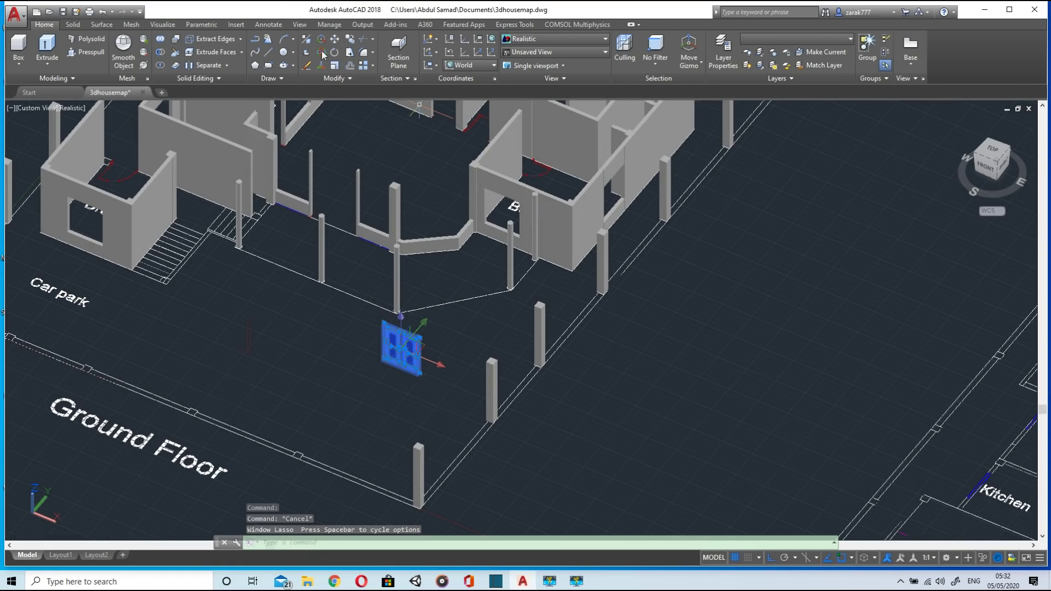
left_click(334, 40)
scroll(376, 343, "up", 6)
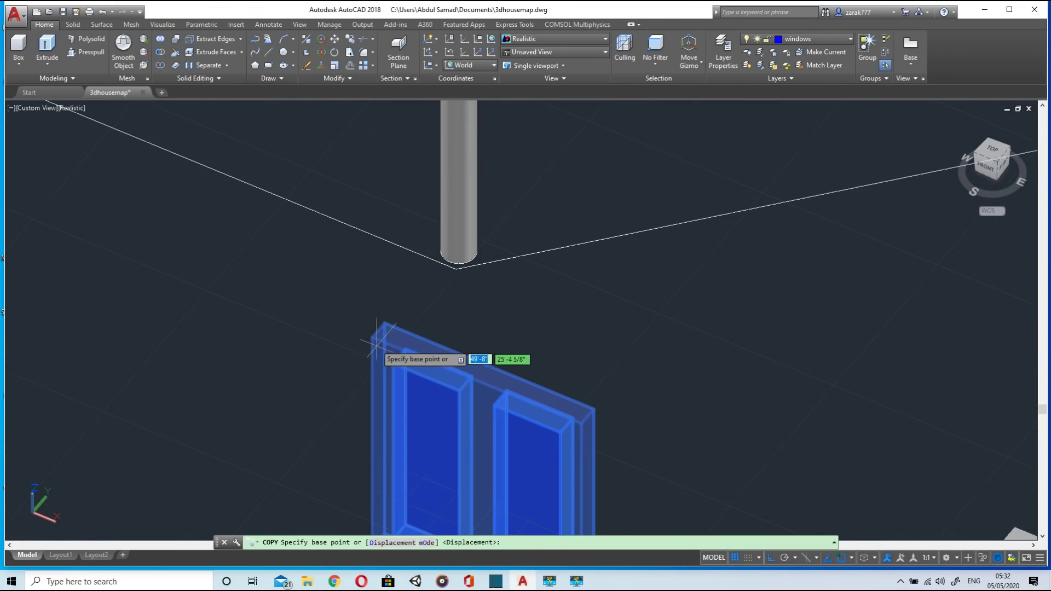
left_click(371, 337)
scroll(371, 336, "down", 6)
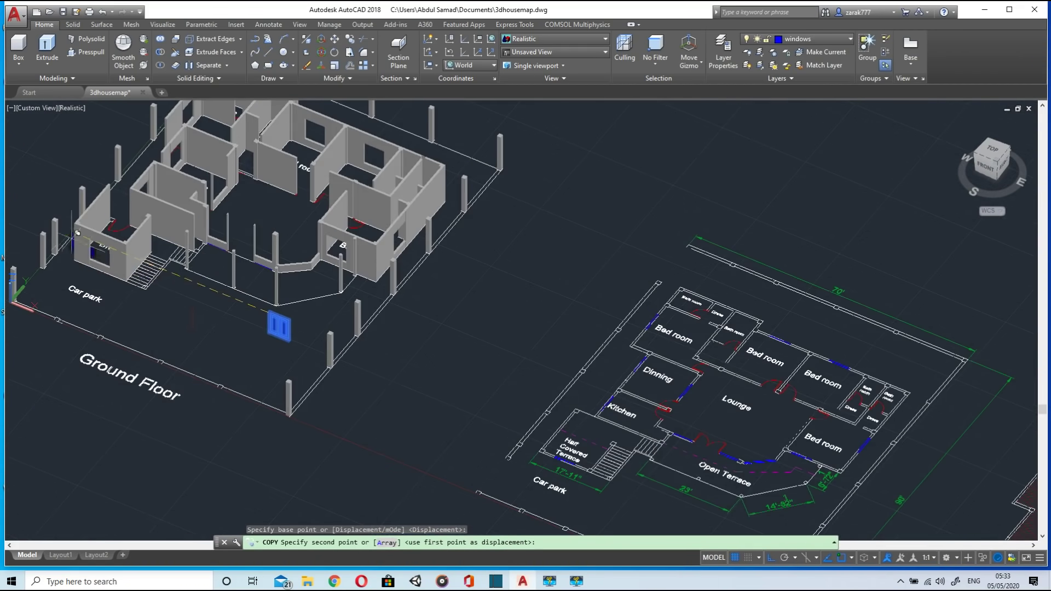
scroll(80, 232, "up", 6)
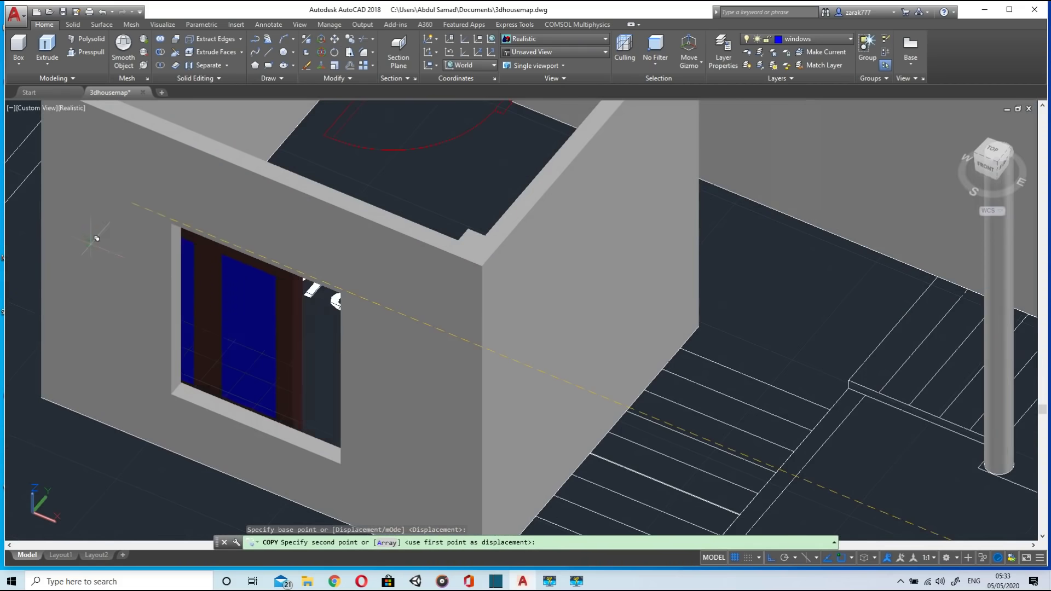
left_click(172, 223)
Step: Place another copy of the window in the front wall opening of the front bedroom
scroll(621, 397, "down", 5)
middle_click_drag(627, 433, 499, 302)
scroll(785, 221, "up", 8)
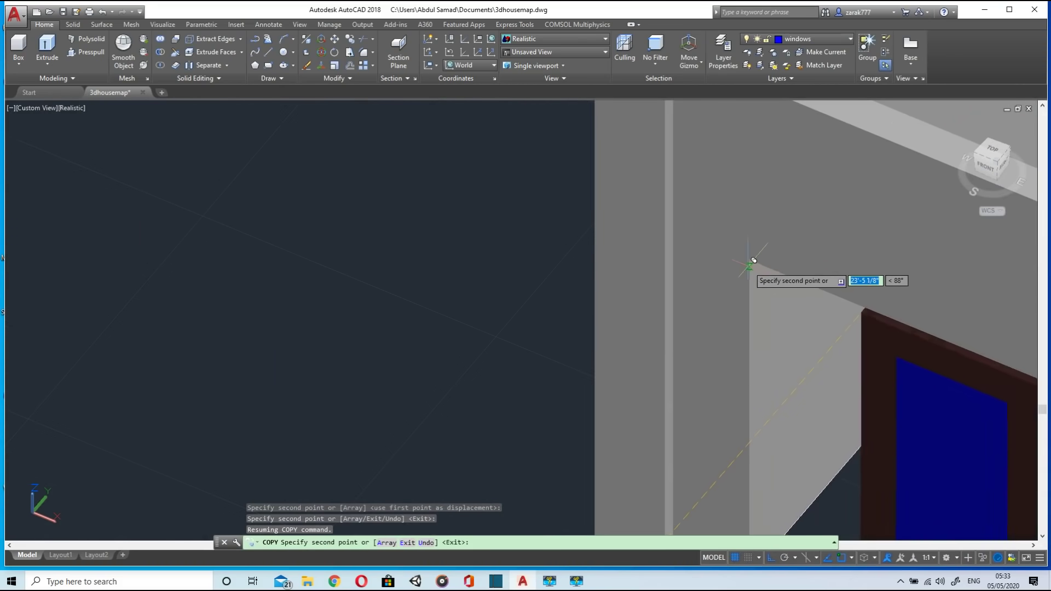
left_click(754, 260)
Step: Place window copies in the rear wall openings of the two back bedrooms and finish copying
scroll(755, 255, "down", 10)
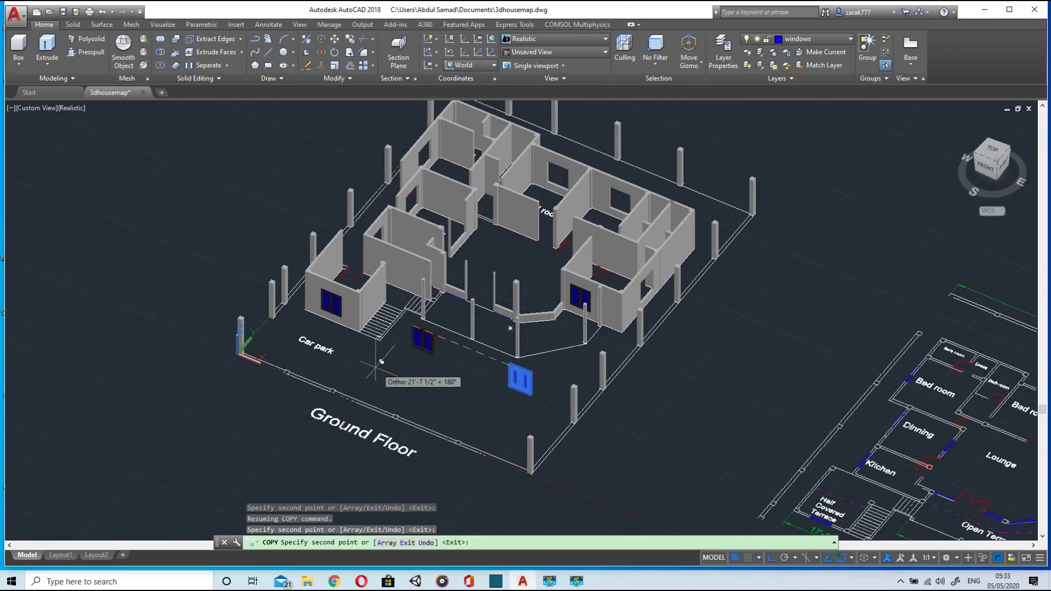
scroll(628, 200, "up", 9)
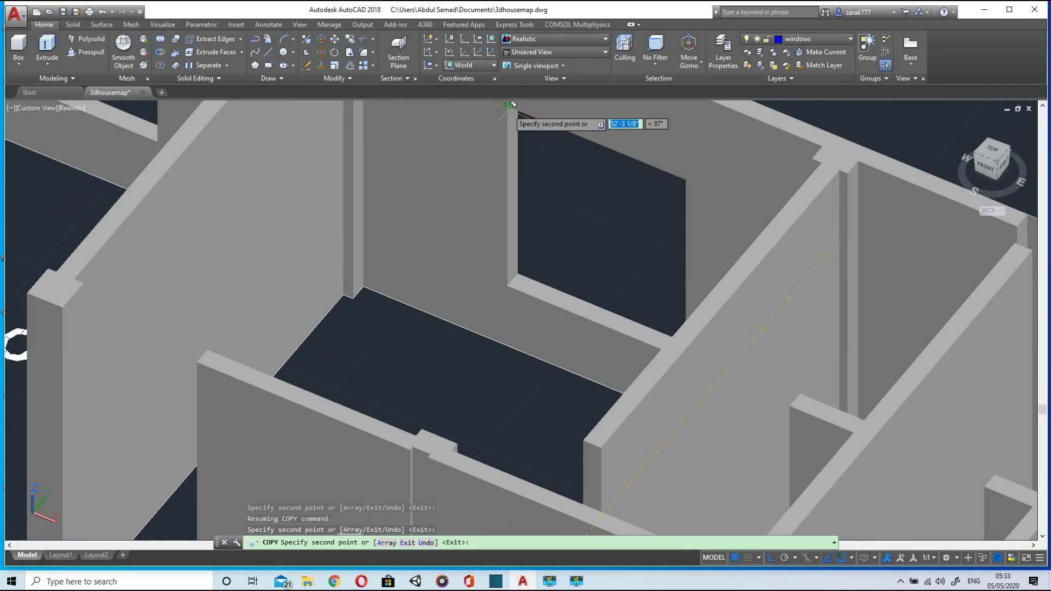
left_click(511, 106)
scroll(503, 123, "down", 6)
scroll(400, 144, "down", 3)
middle_click_drag(400, 145, 472, 240)
scroll(470, 221, "up", 9)
left_click(462, 220)
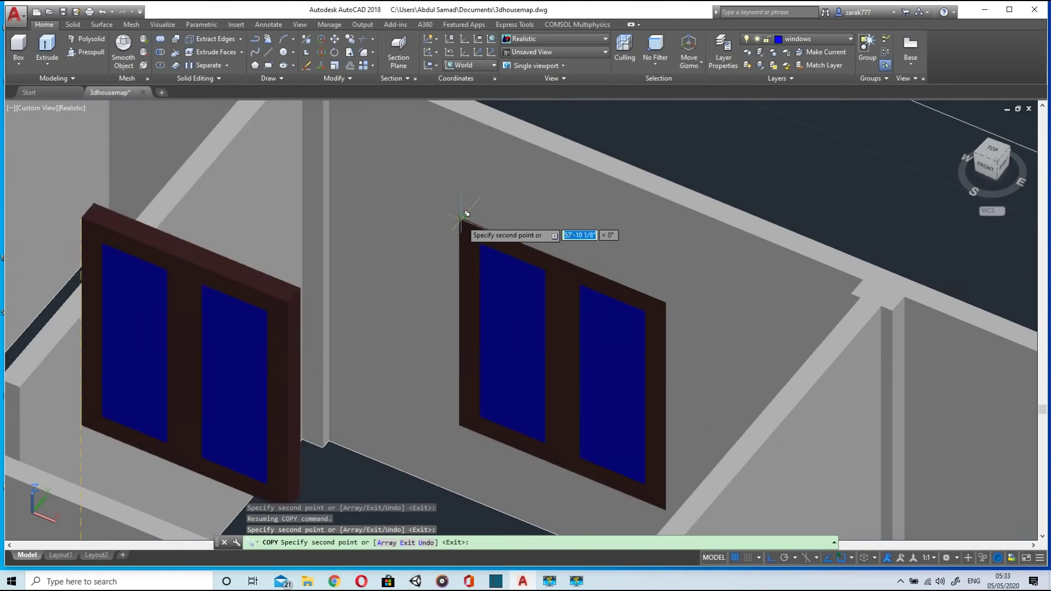
scroll(462, 217, "down", 6)
scroll(334, 354, "down", 4)
scroll(504, 448, "down", 4)
middle_click_drag(504, 448, 509, 298)
key("Escape")
Step: Rotate the free-standing window 270° about the vertical axis so it runs parallel to the side walls
scroll(429, 390, "up", 6)
left_click(321, 52)
scroll(448, 460, "up", 6)
mouse_move(306, 129)
left_mouse_down()
mouse_move(557, 301)
mouse_move(355, 337)
left_mouse_up()
left_click_drag(515, 208, 538, 475)
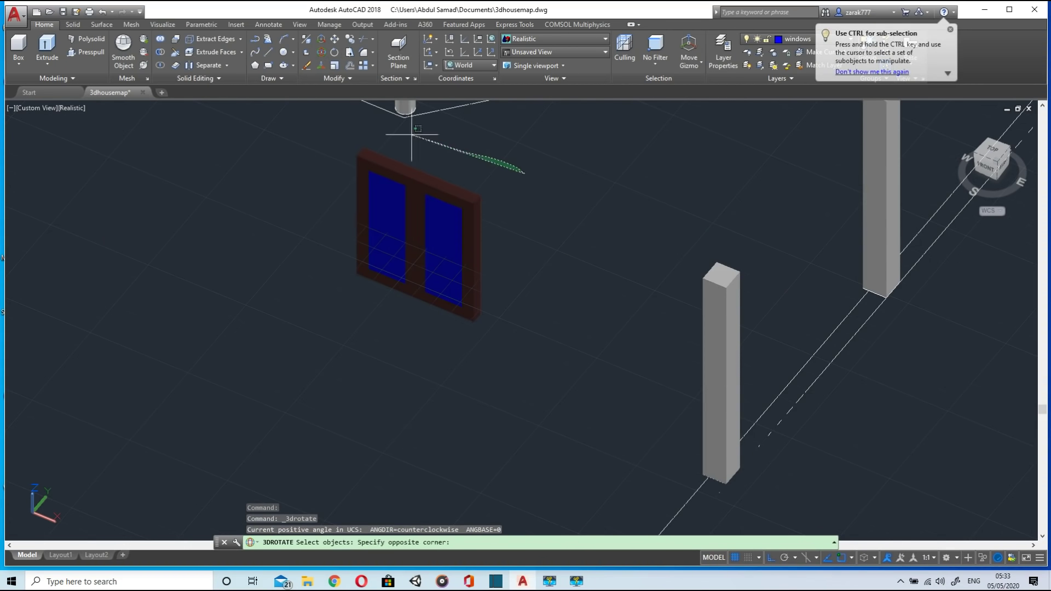
key("Return")
left_click(437, 256)
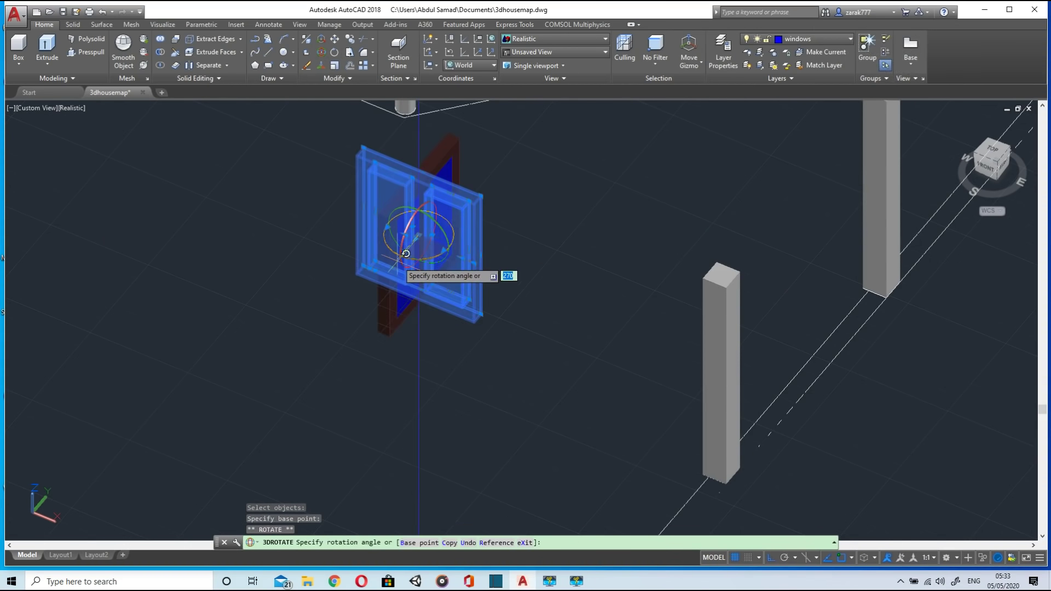
left_click(396, 254)
key("Escape")
Step: Try to copy the rotated window into the side wall opening of the front bedroom
mouse_move(346, 193)
left_mouse_down()
mouse_move(453, 127)
mouse_move(443, 122)
left_mouse_up()
left_click(350, 40)
scroll(379, 231, "up", 2)
left_click(403, 217)
scroll(469, 197, "down", 5)
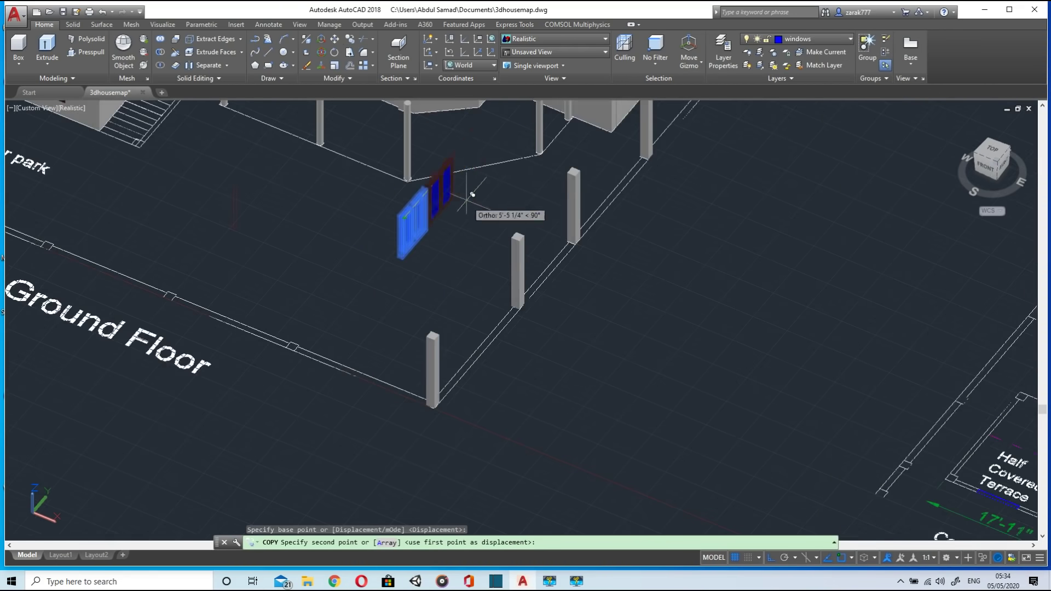
scroll(410, 268, "up", 10)
left_click(331, 221)
scroll(331, 216, "down", 6)
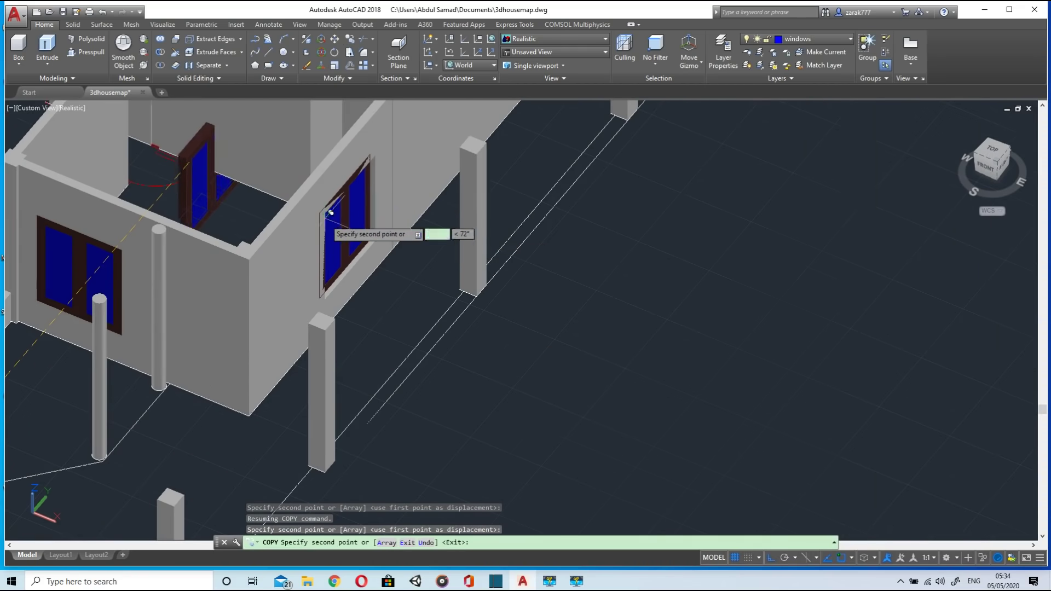
key("ctrl+z")
key("Escape")
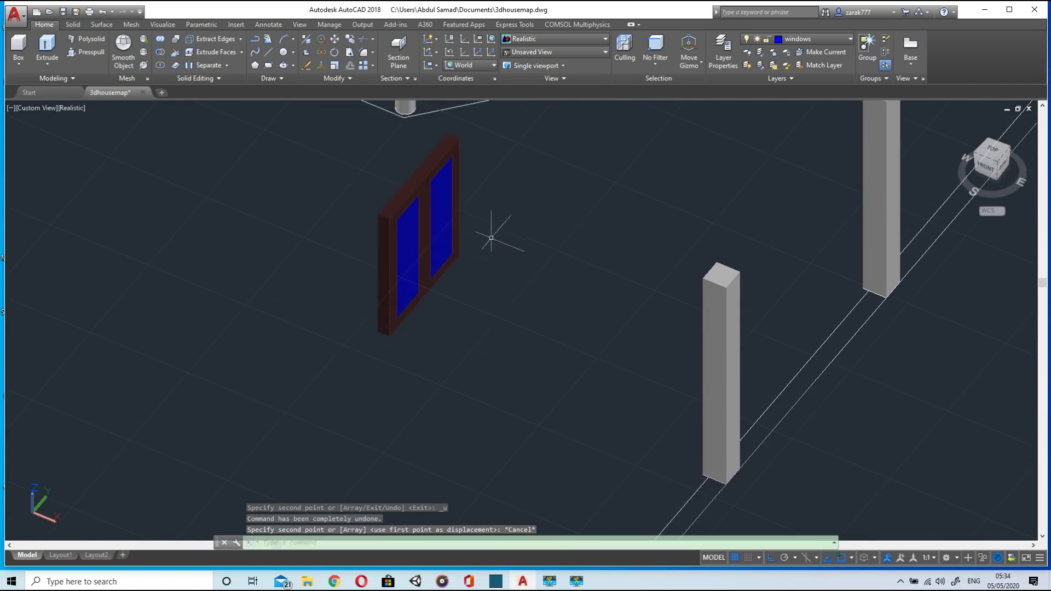
scroll(502, 316, "down", 2)
middle_click_drag(501, 317, 453, 250, "shift")
left_click_drag(360, 182, 385, 358)
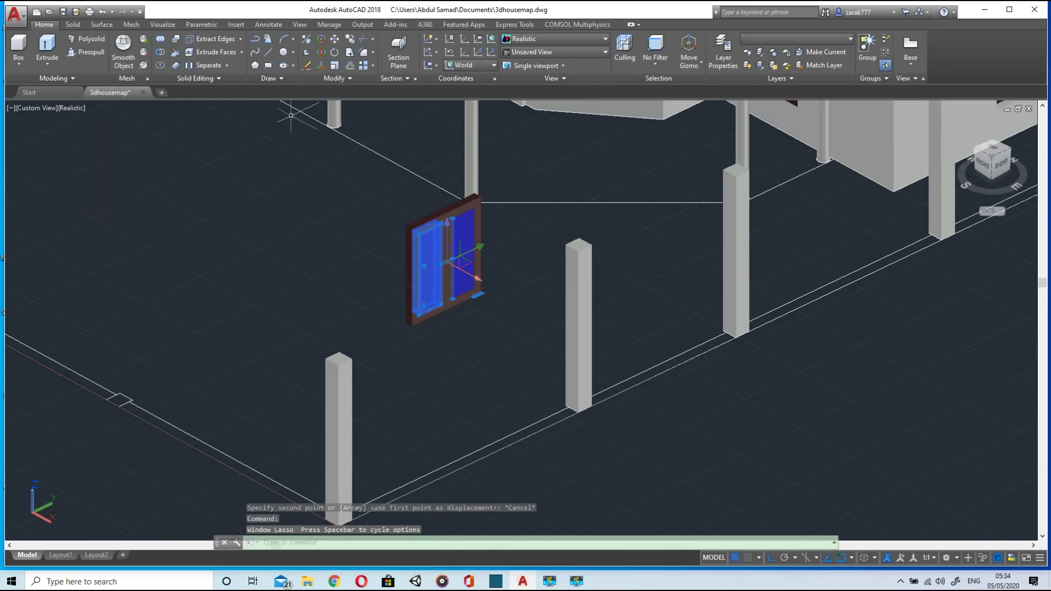
key("Escape")
left_click(350, 39)
mouse_move(416, 192)
left_mouse_down()
mouse_move(470, 196)
mouse_move(401, 327)
left_mouse_up()
mouse_move(420, 219)
left_mouse_down()
mouse_move(484, 273)
mouse_move(338, 340)
mouse_move(494, 202)
mouse_move(390, 220)
mouse_move(534, 256)
mouse_move(521, 270)
left_mouse_up()
mouse_move(521, 270)
middle_mouse_down("shift")
mouse_move(489, 264)
mouse_move(510, 275)
middle_mouse_up("shift")
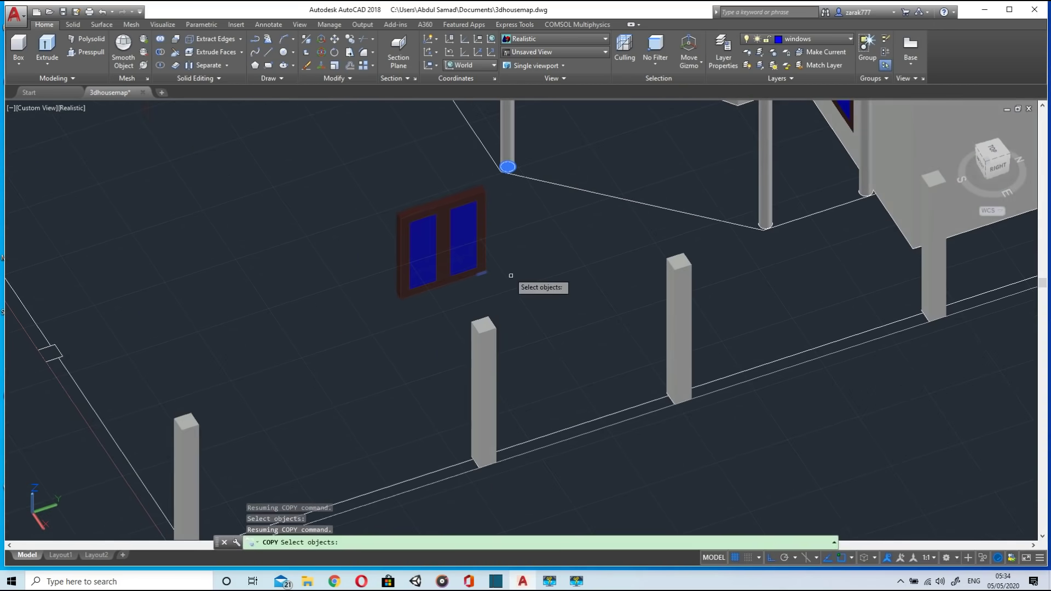
key("Escape")
Step: Copy the complete rotated window by its upper corner into the side wall opening of the front bedroom
left_click(354, 40)
left_click_drag(375, 298, 439, 330)
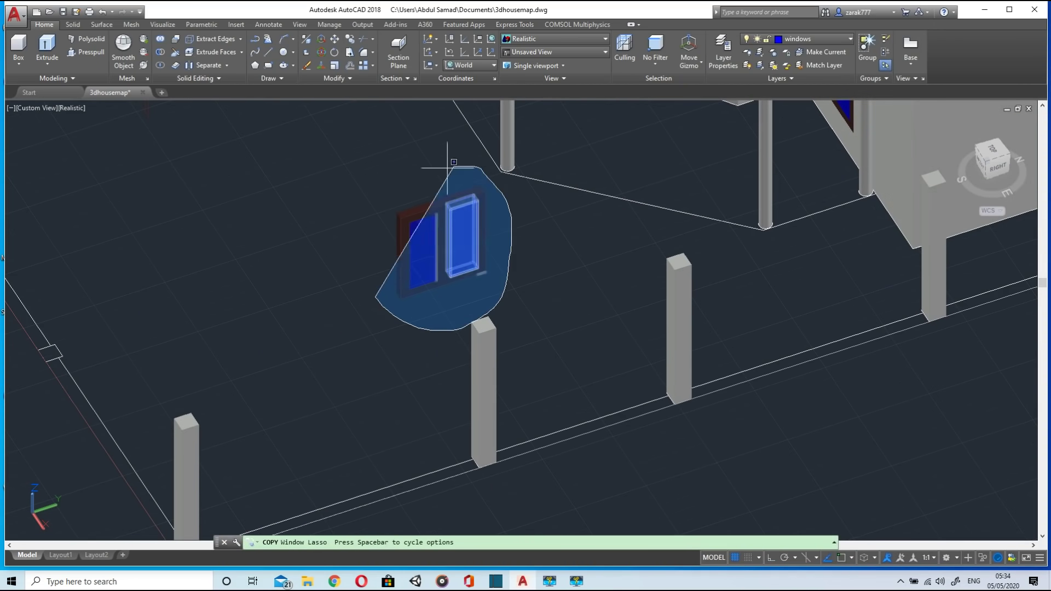
scroll(392, 226, "up", 3)
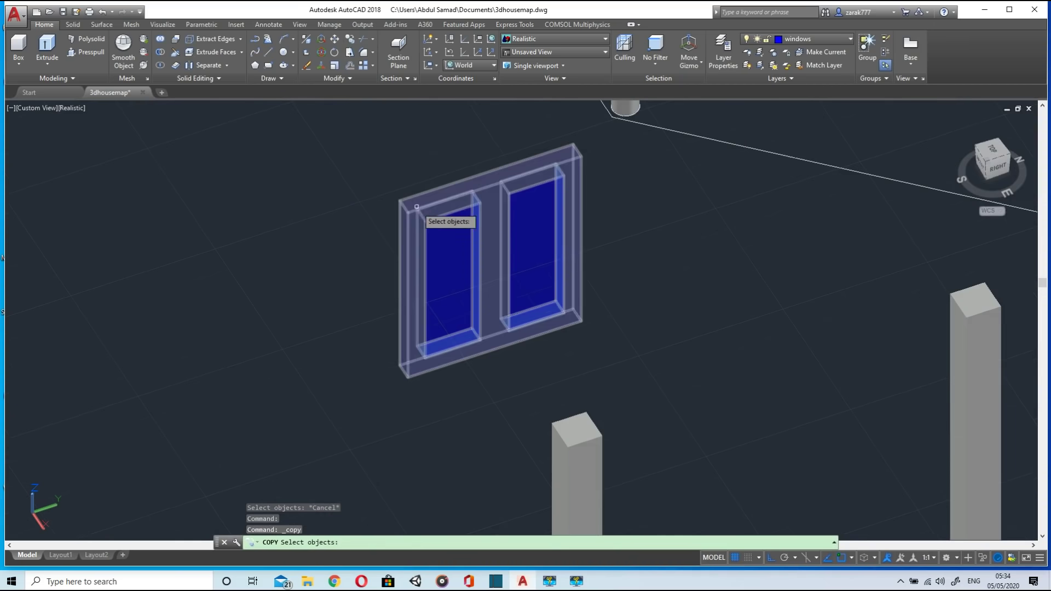
mouse_move(591, 137)
left_mouse_down()
mouse_move(481, 410)
mouse_move(523, 323)
left_mouse_up()
key("Return")
left_click(407, 215)
scroll(629, 207, "down", 5)
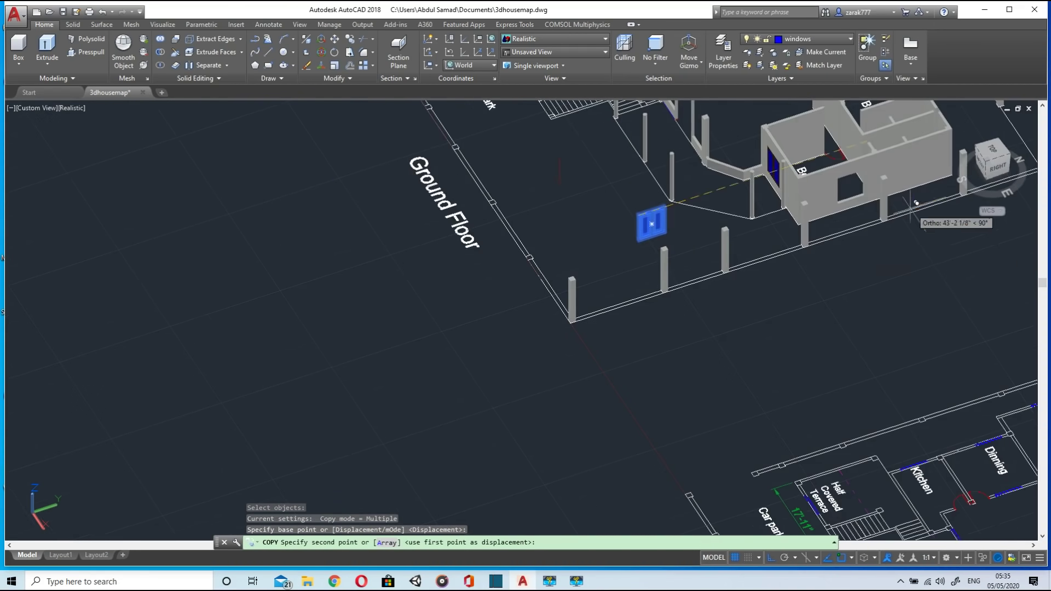
scroll(424, 258, "up", 8)
left_click(424, 258)
Step: Place copies of the rotated window in the opposite side wall openings of the bedroom and the dining room
scroll(621, 237, "down", 5)
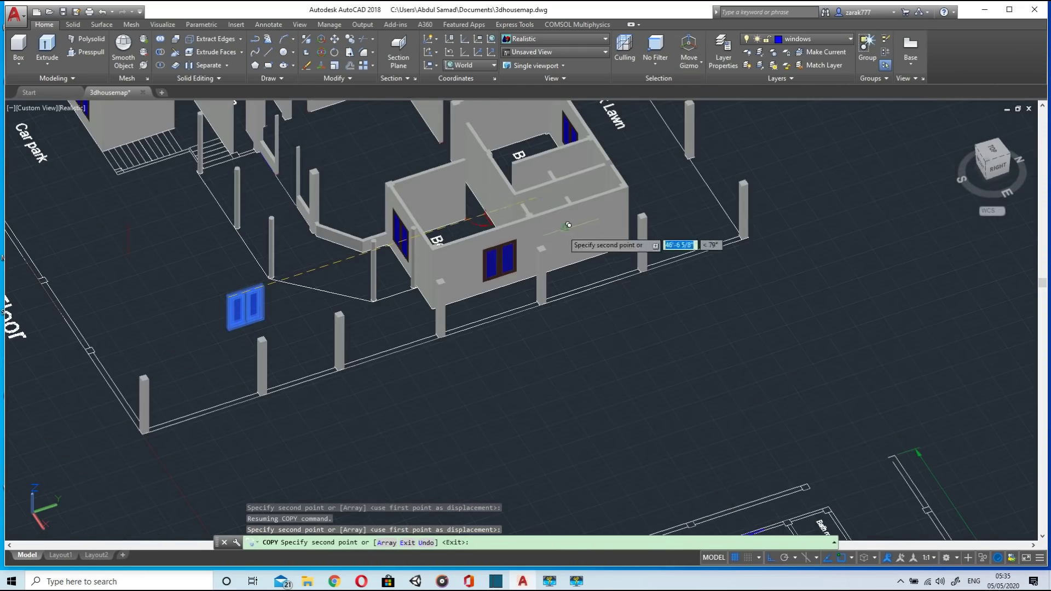
scroll(448, 225, "up", 8)
left_click(360, 208)
scroll(339, 216, "down", 5)
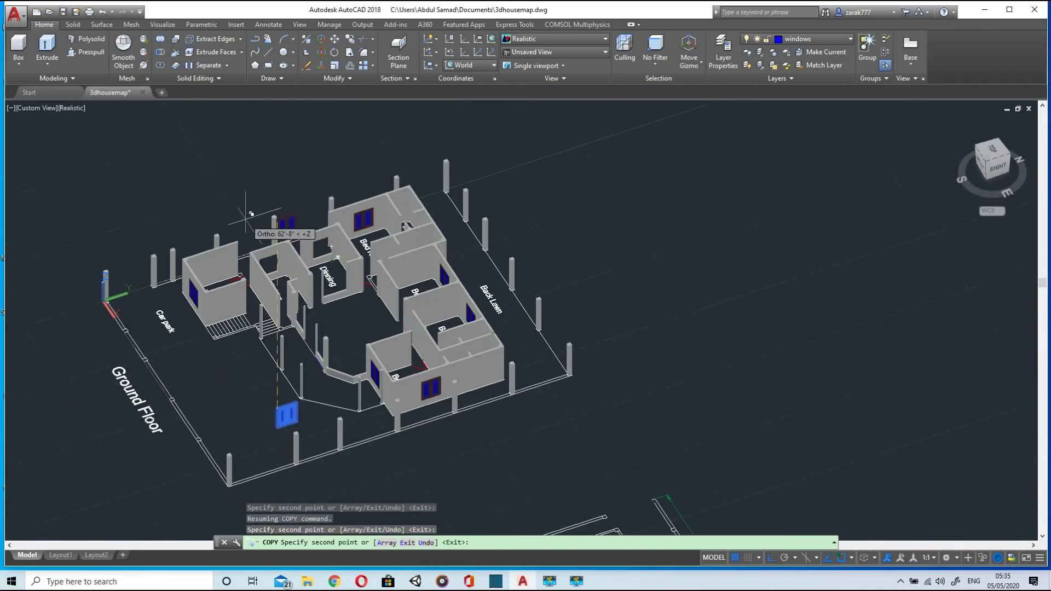
scroll(257, 246, "up", 8)
left_click(225, 248)
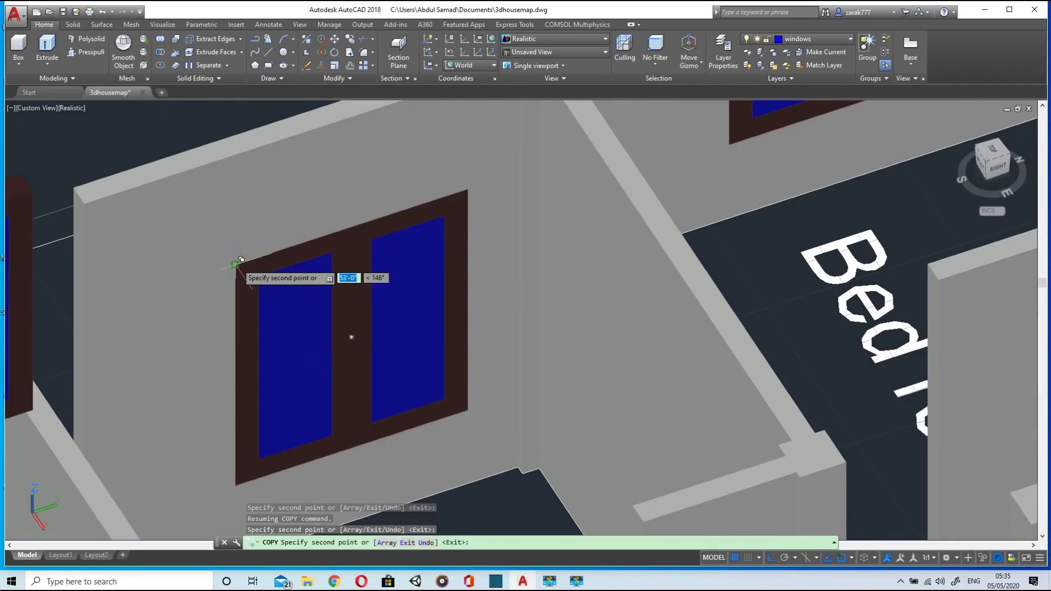
Step: Place copies of the rotated window in the kitchen's side wall opening and the dining room's inner opening, and finish copying
scroll(282, 399, "down", 5)
scroll(290, 385, "up", 3)
scroll(284, 383, "down", 6)
scroll(283, 384, "up", 3)
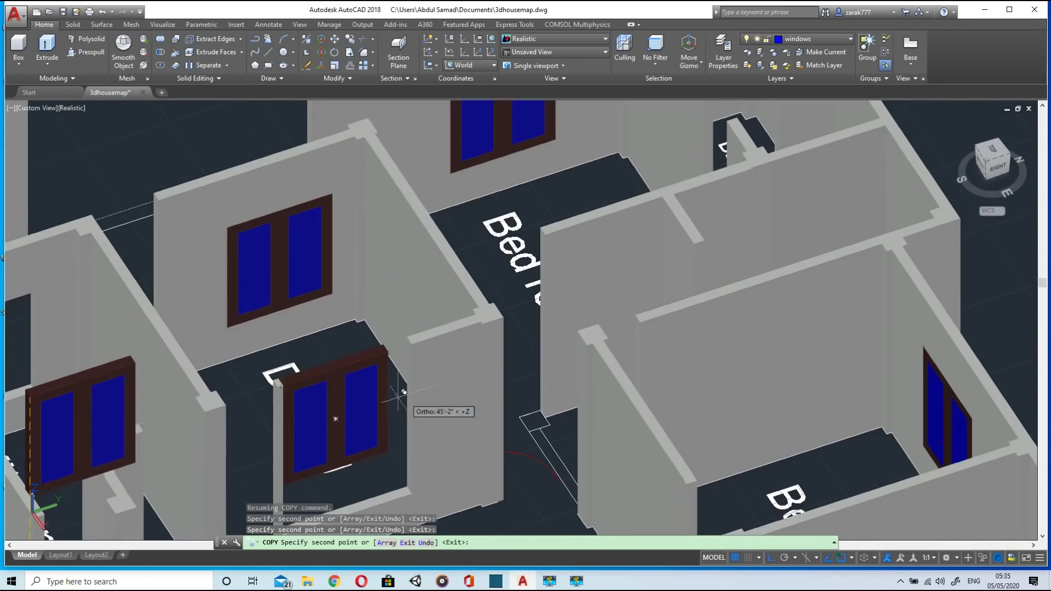
scroll(323, 411, "down", 2)
scroll(165, 383, "up", 6)
scroll(159, 317, "down", 8)
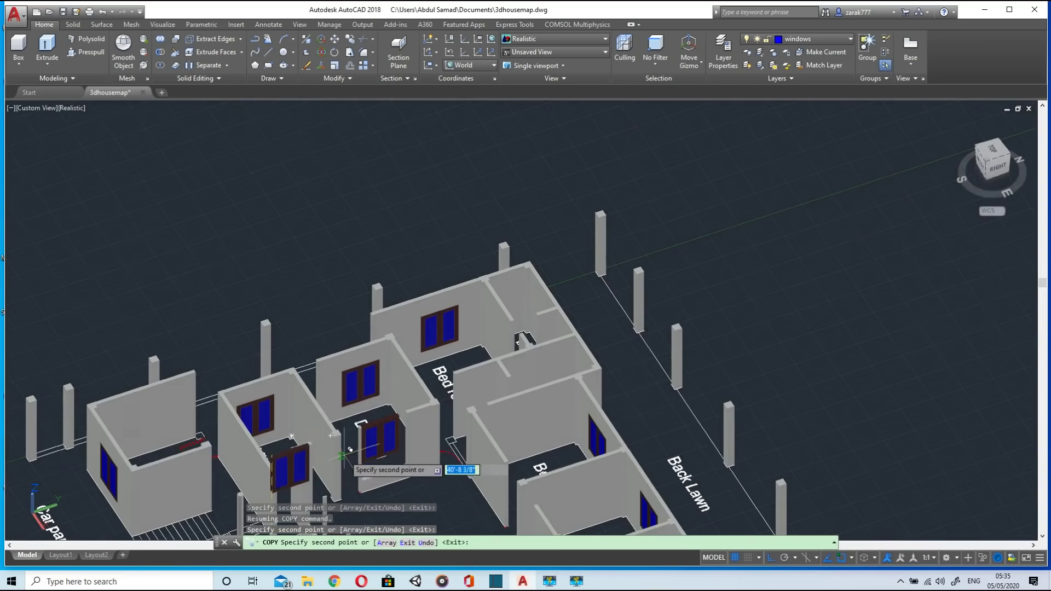
middle_click_drag(350, 450, 534, 394, "shift")
key("Escape")
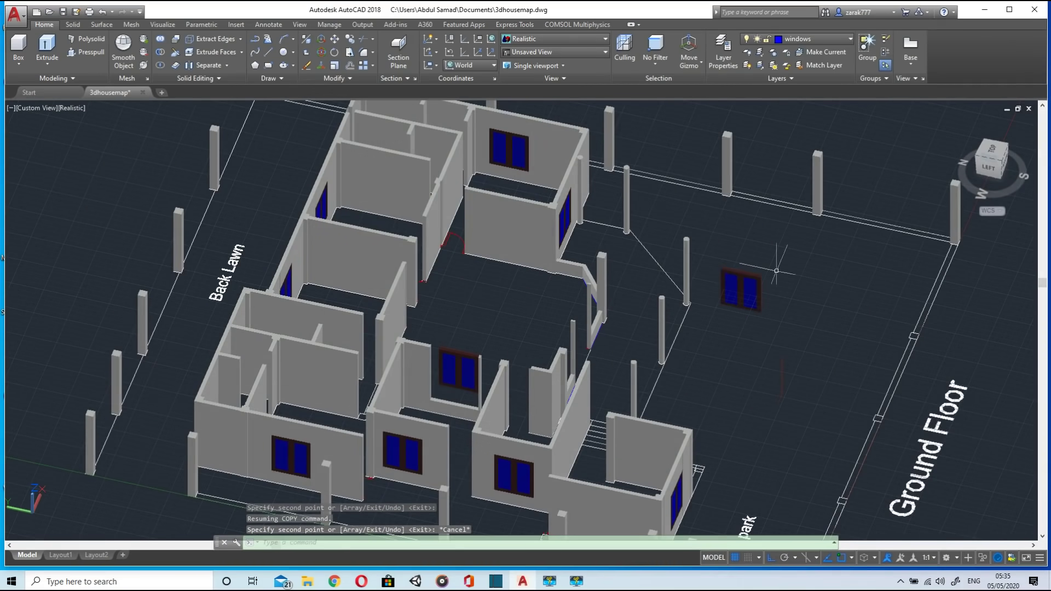
Step: Copy the free-standing window by its lower corner onto the bottom corner of the dining room's inner wall opening
left_click(349, 37)
left_click_drag(719, 297, 725, 293)
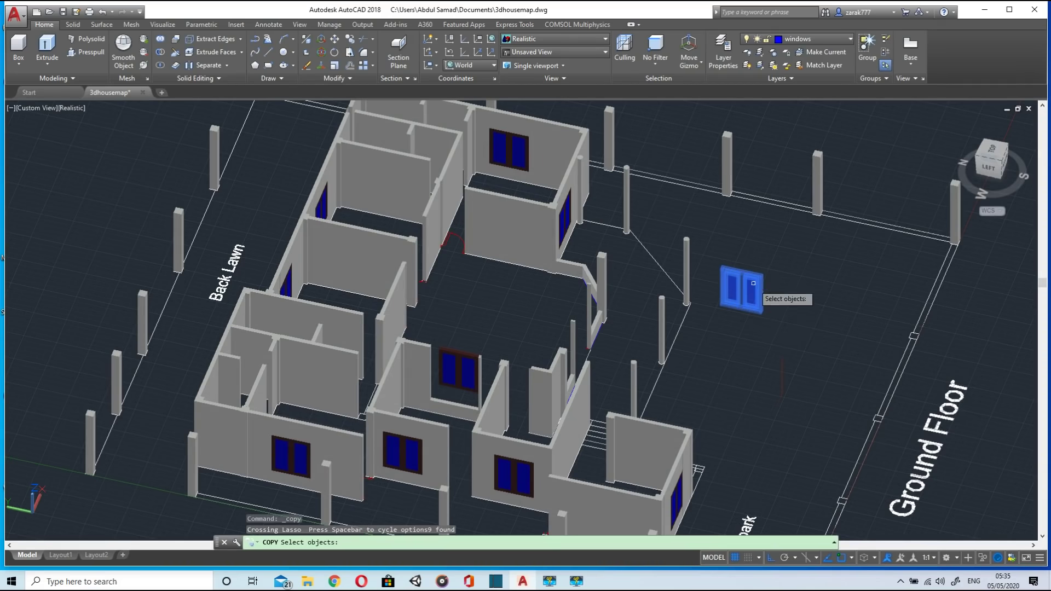
key("Return")
scroll(758, 320, "up", 5)
scroll(766, 353, "up", 6)
scroll(750, 191, "down", 4)
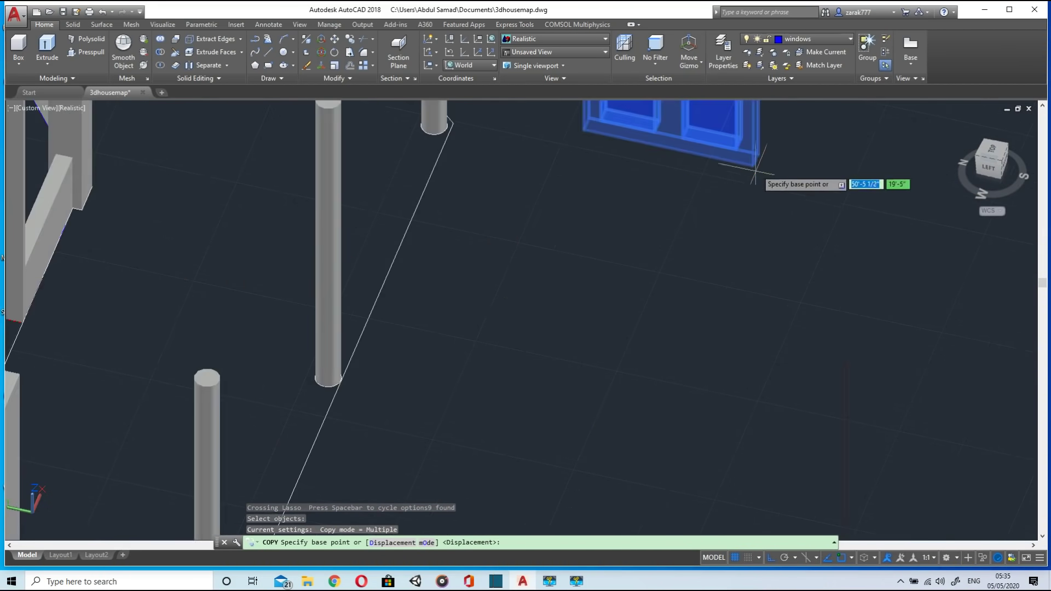
left_click(755, 169)
scroll(703, 227, "down", 6)
scroll(406, 299, "up", 6)
left_click(426, 315)
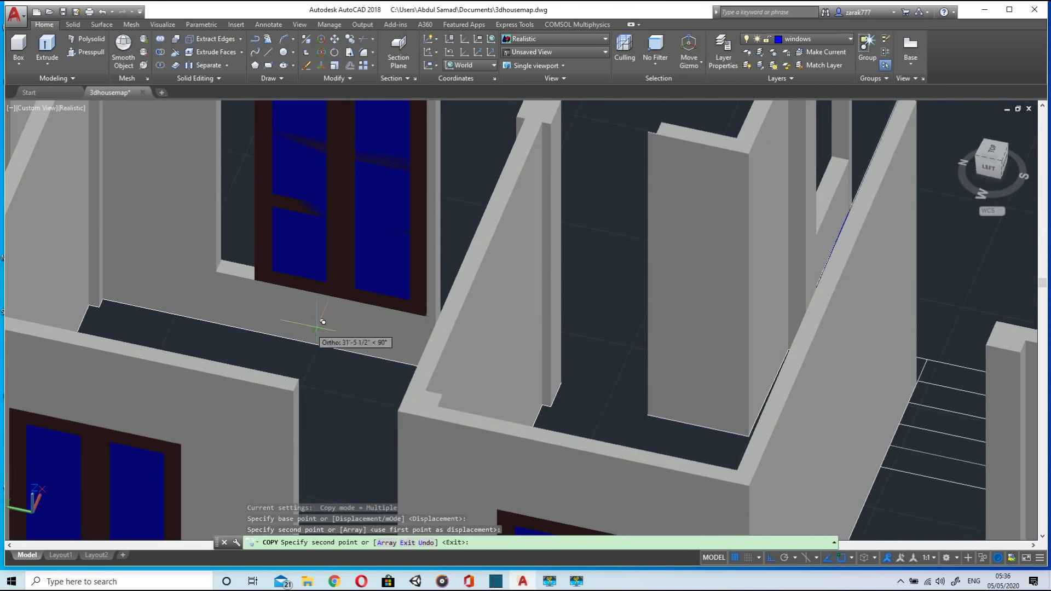
Step: Move the copied window frame from its lower corner to the opposite bottom corner of the dining room's inner opening
key("Escape")
left_click(335, 38)
left_click(264, 265)
left_click(255, 280)
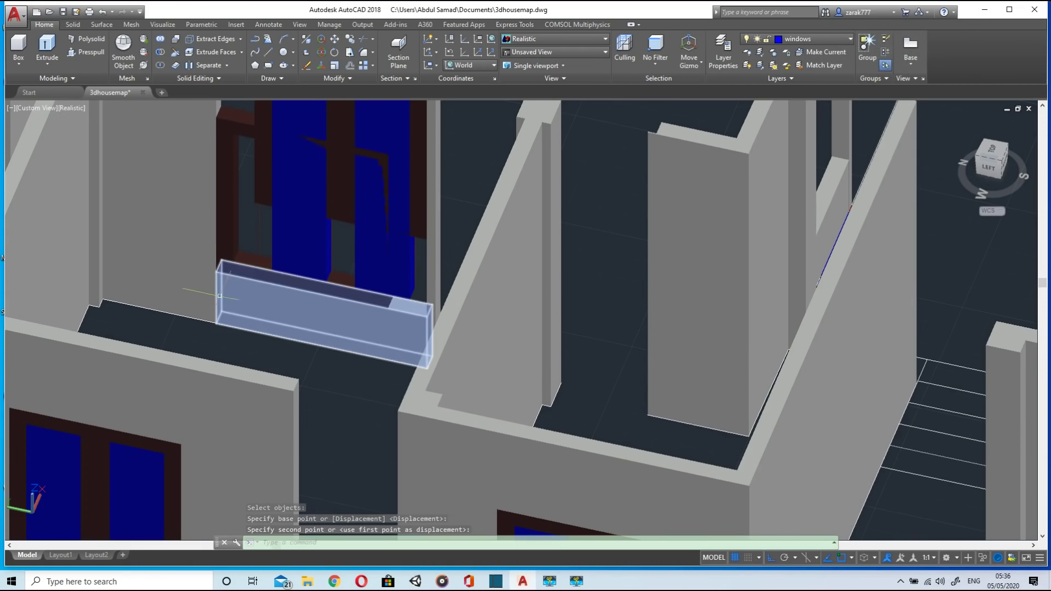
Step: Move the two blue panes of the misplaced window copy into the frame in the dining room's inner opening
key("Escape")
left_click(335, 38)
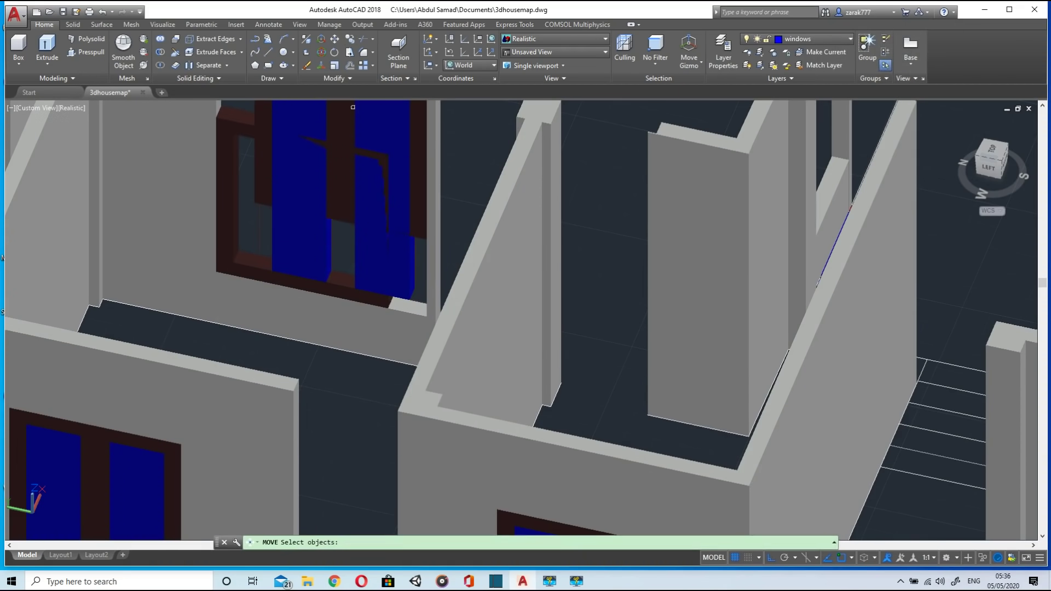
left_click(300, 241)
key("Return")
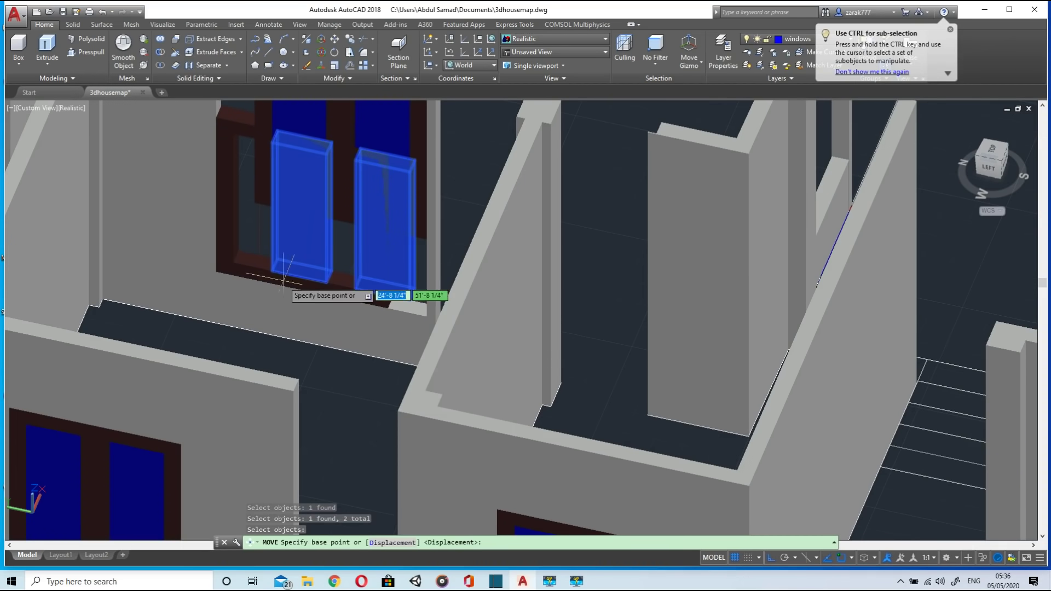
left_click(265, 266)
left_click(232, 263)
Step: Erase the leftover frame and pane pieces of the extra window copy beside the dining room's inner opening
left_click(419, 236)
key("Delete")
left_click(411, 214)
key("Delete")
left_click(324, 113)
key("Delete")
left_click(336, 115)
scroll(335, 116, "down", 5)
mouse_move(356, 192)
middle_mouse_down("shift")
mouse_move(397, 294)
mouse_move(197, 165)
middle_mouse_up("shift")
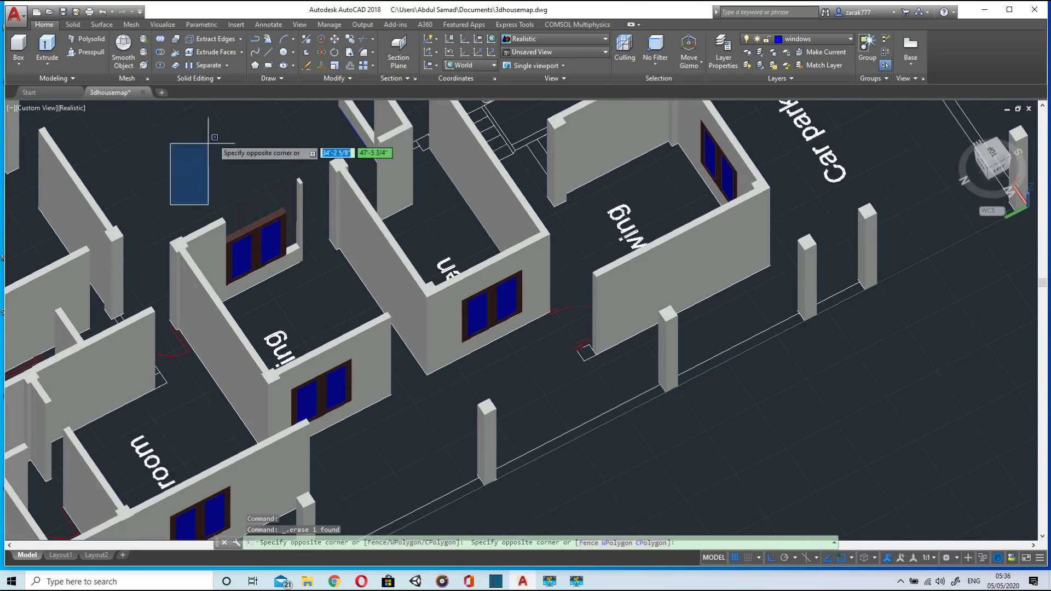
left_click_drag(244, 163, 244, 192)
key("Escape")
key("Escape")
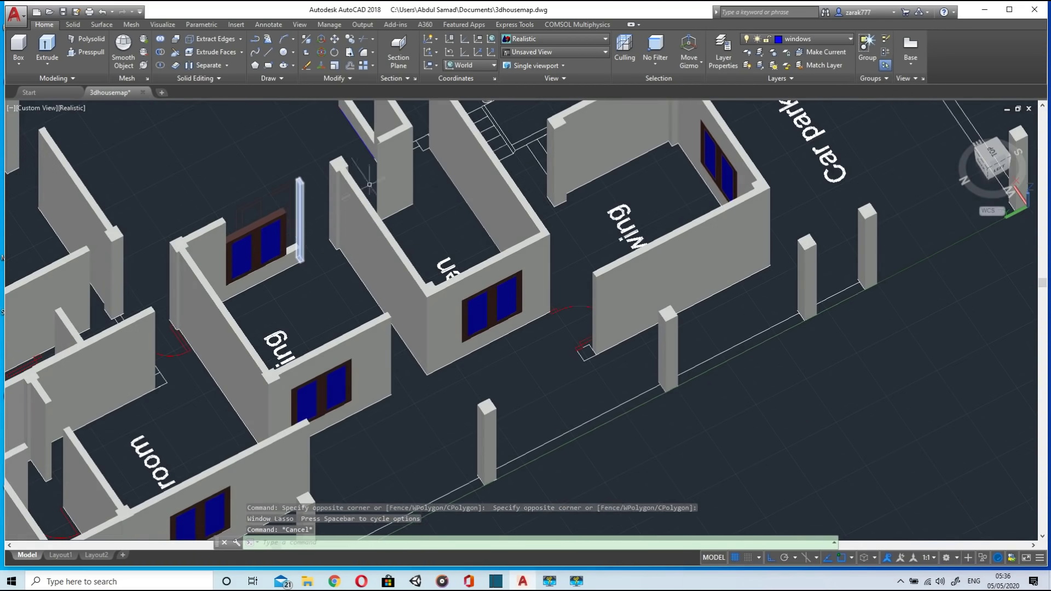
Step: Copy the wall block above the dining room's outer window by its corner onto the top of the inner opening's window
left_click(327, 348)
left_click(350, 39)
scroll(310, 358, "up", 6)
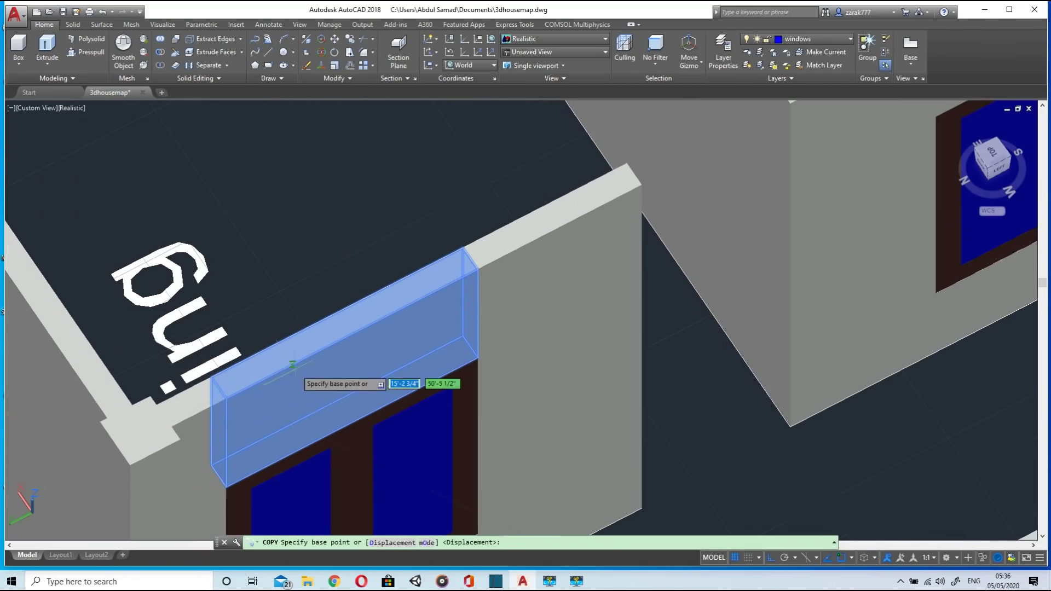
left_click(233, 389)
scroll(199, 286, "up", 3)
scroll(277, 235, "down", 8)
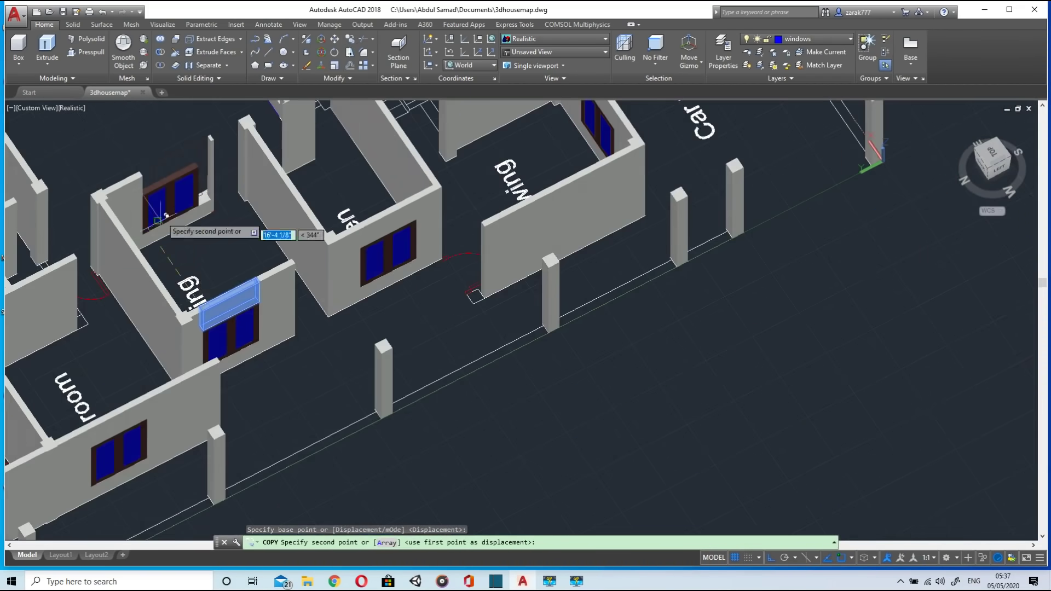
scroll(187, 237, "up", 7)
left_click(69, 224)
scroll(241, 335, "down", 2)
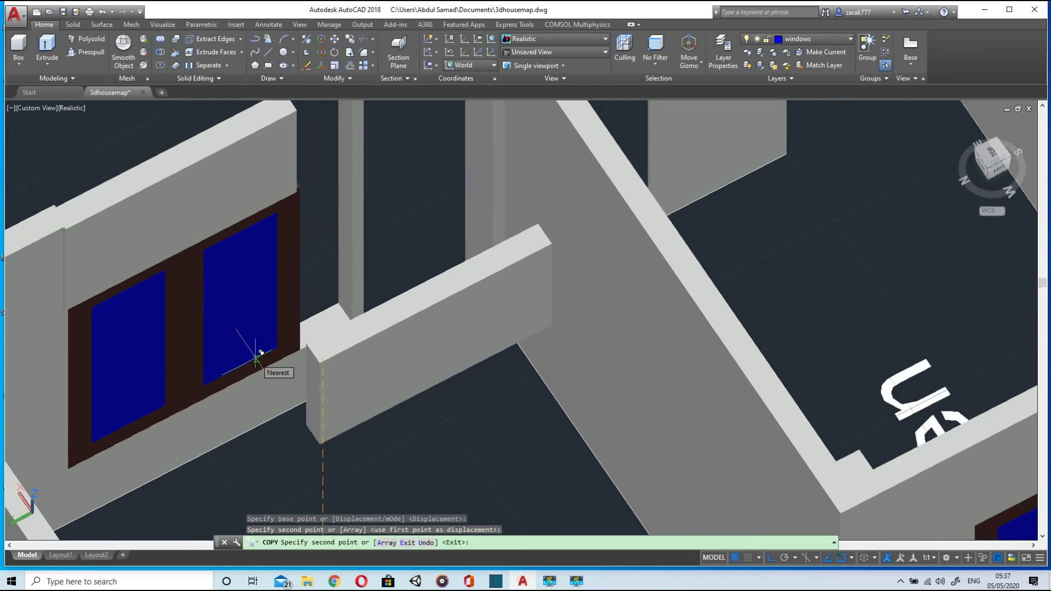
scroll(251, 348, "down", 3)
middle_click_drag(252, 348, 533, 307, "shift")
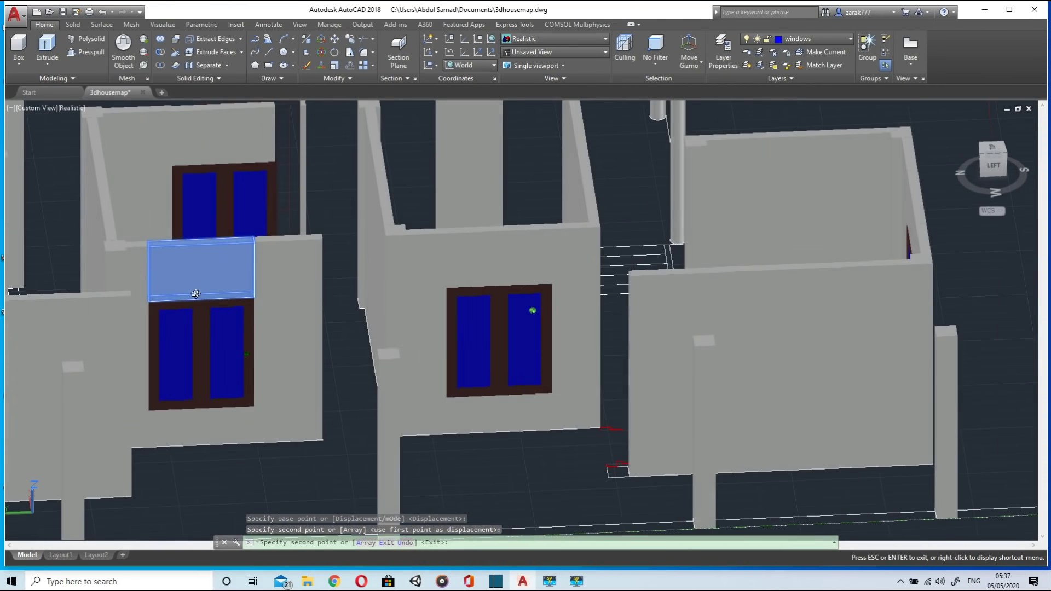
key("Escape")
middle_click_drag(304, 291, 383, 284, "shift")
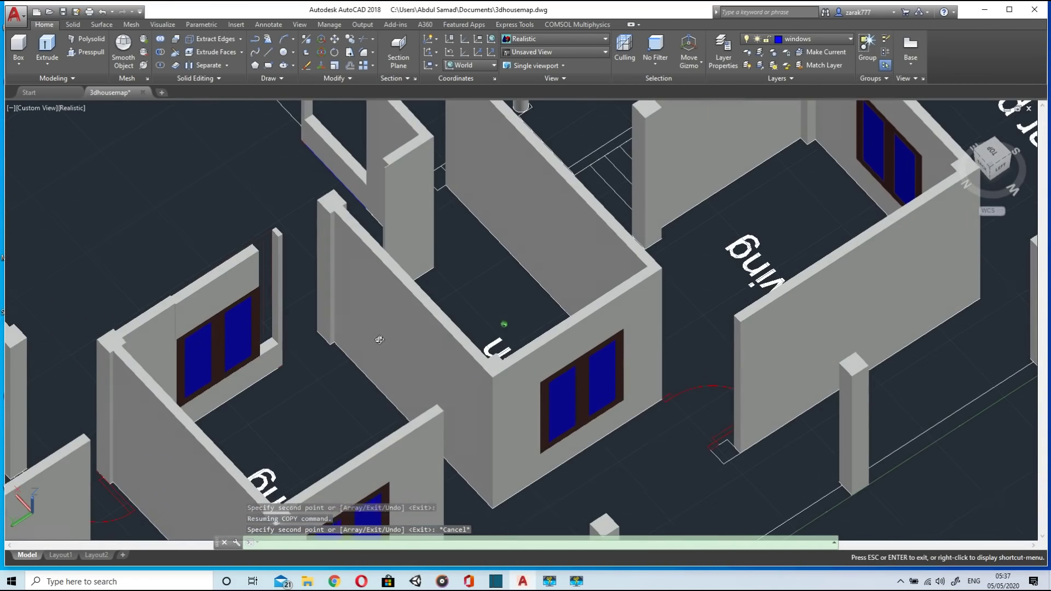
left_click(88, 52)
scroll(275, 248, "up", 5)
left_click(275, 247)
key("Escape")
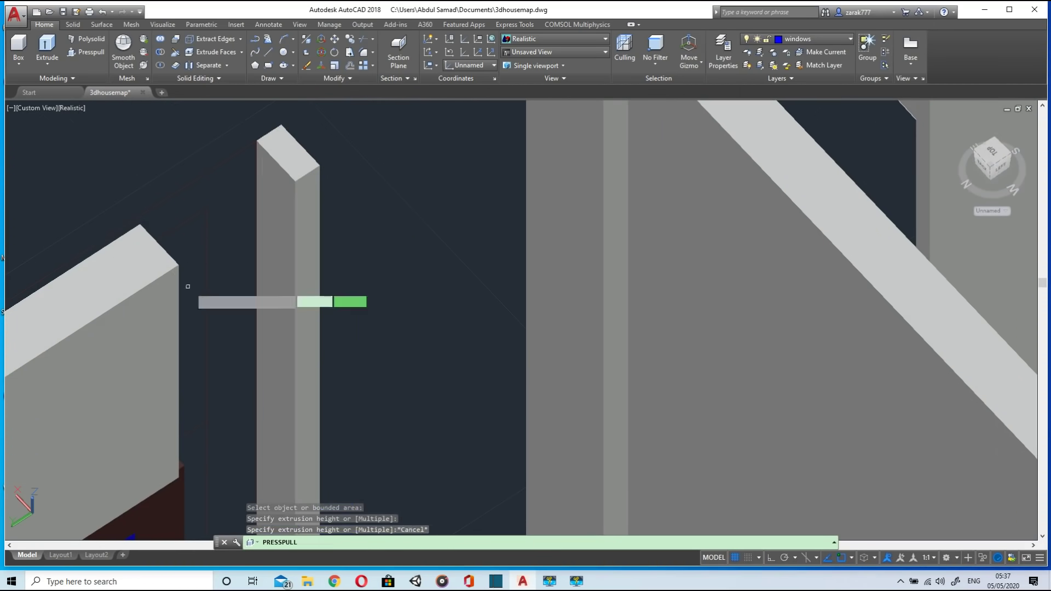
Step: Make walls the current layer and press-pull the face of the narrow post beside the dining room's inner window
left_click(799, 40)
left_click(778, 131)
key("Escape")
left_click(829, 129)
left_click(267, 209)
scroll(65, 361, "down", 5)
middle_click_drag(79, 343, 118, 285, "shift")
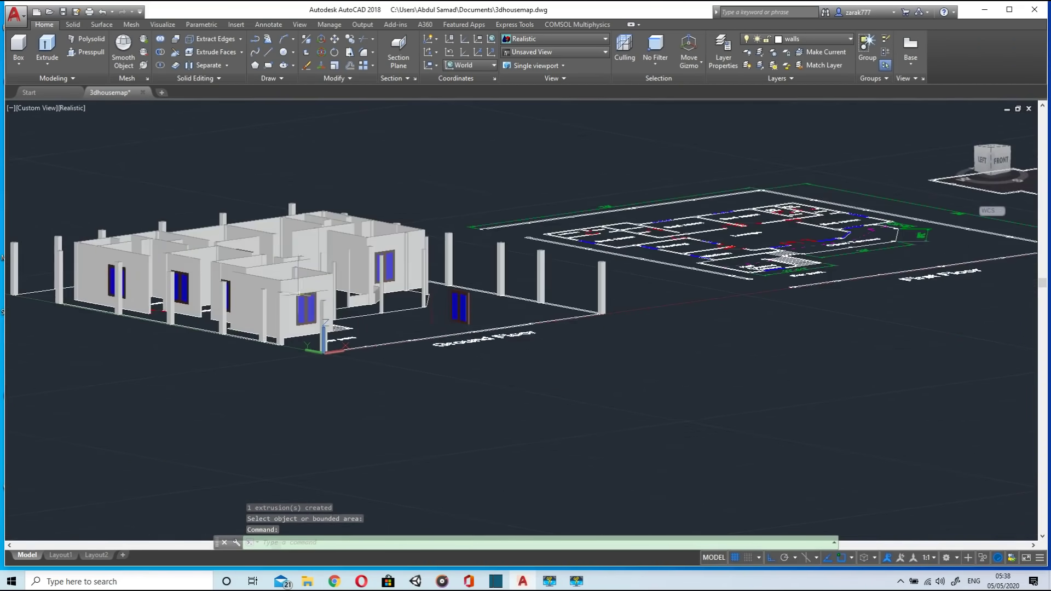
Step: Erase the remaining parts of the free-standing window in front of the ground floor
left_click(374, 336)
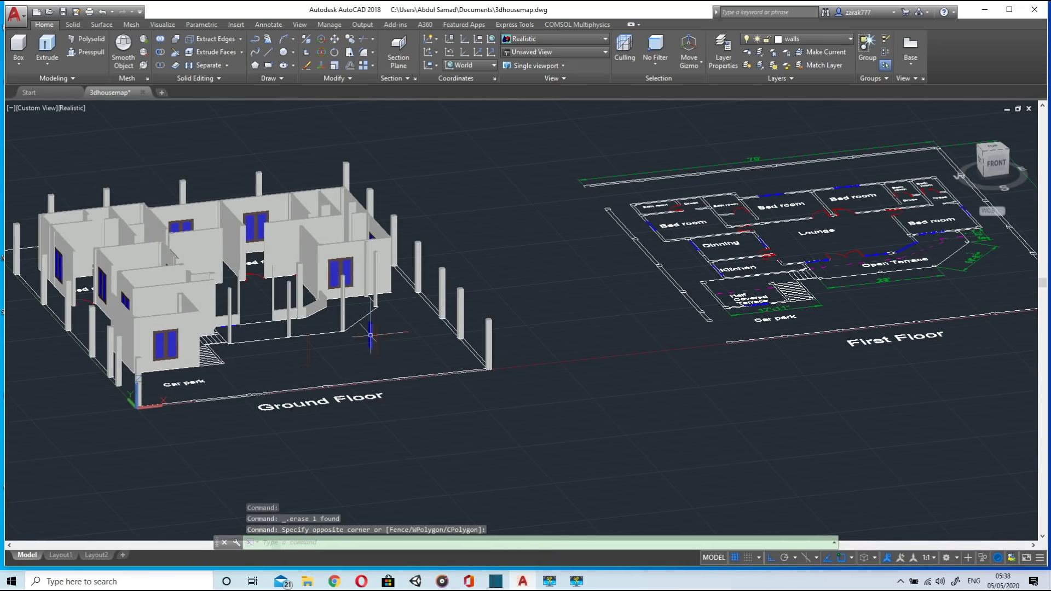
key("Delete")
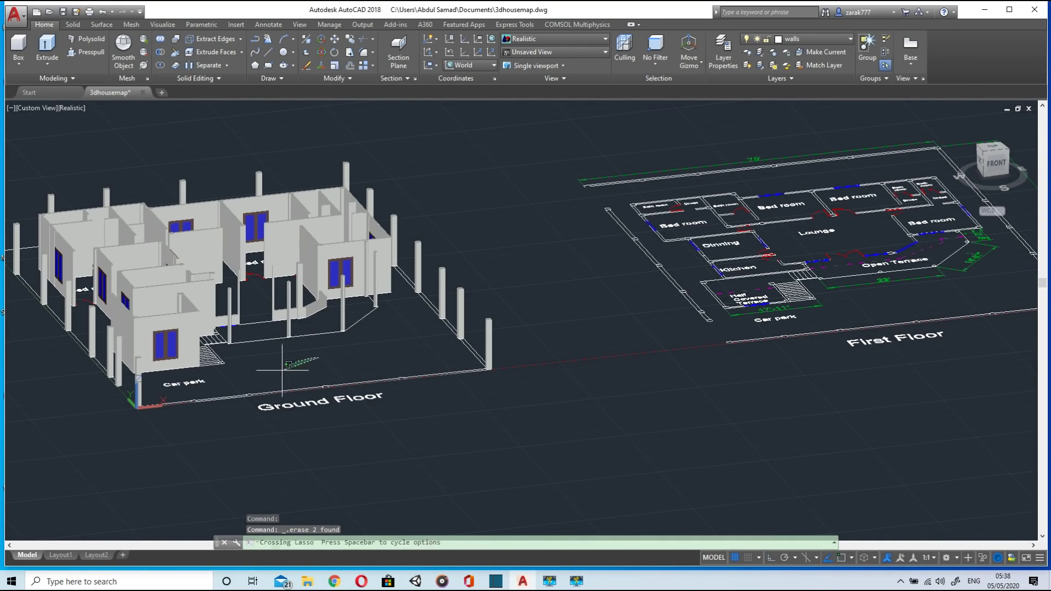
Step: Make Hatch the current layer for modelling the panels in the house's front openings
scroll(302, 339, "up", 2)
scroll(330, 318, "up", 6)
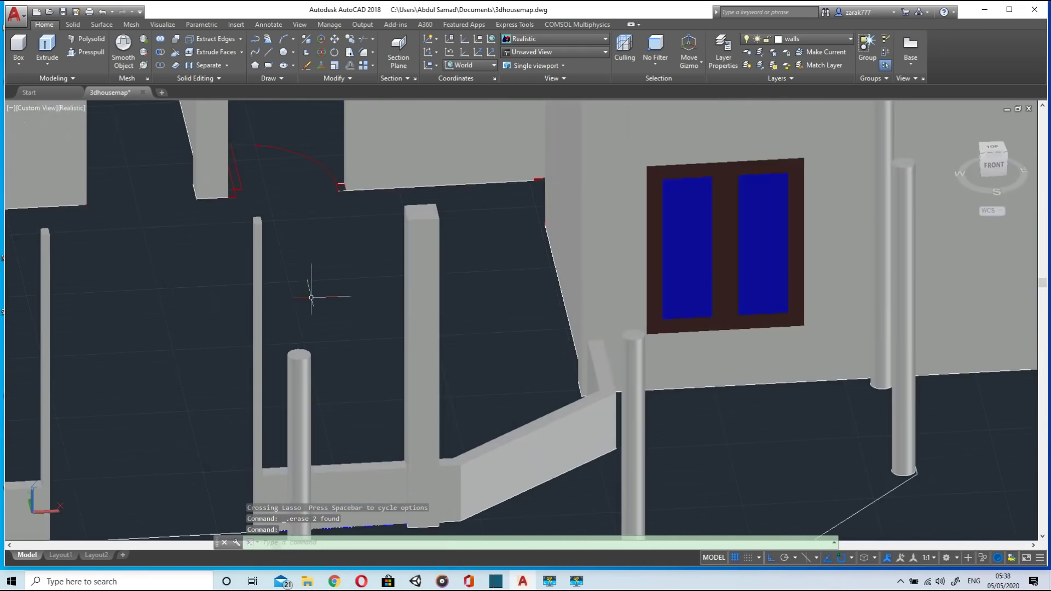
scroll(208, 313, "down", 3)
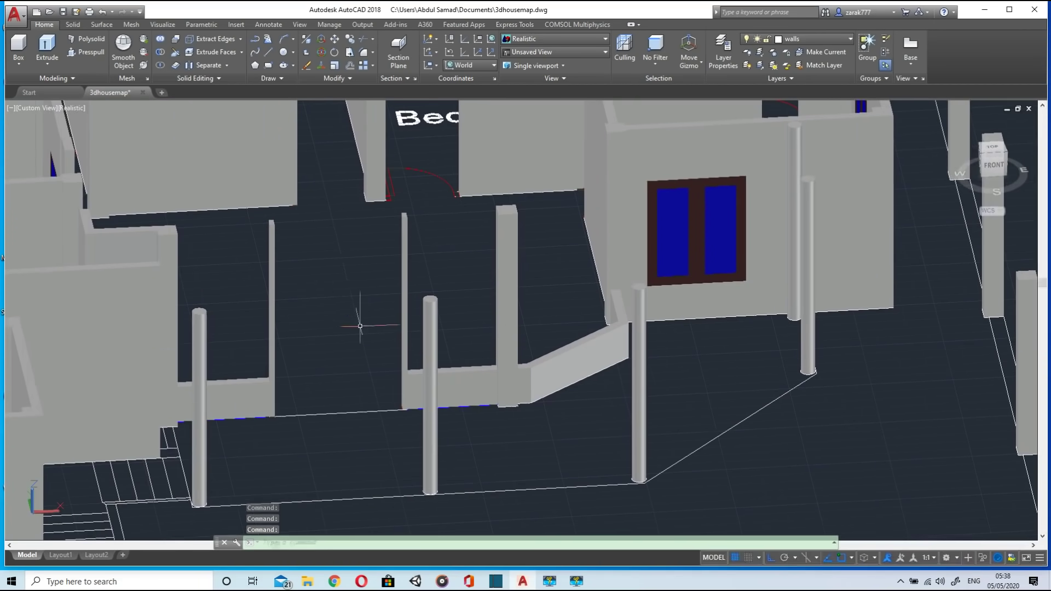
middle_click_drag(203, 296, 176, 255, "shift")
left_click(807, 38)
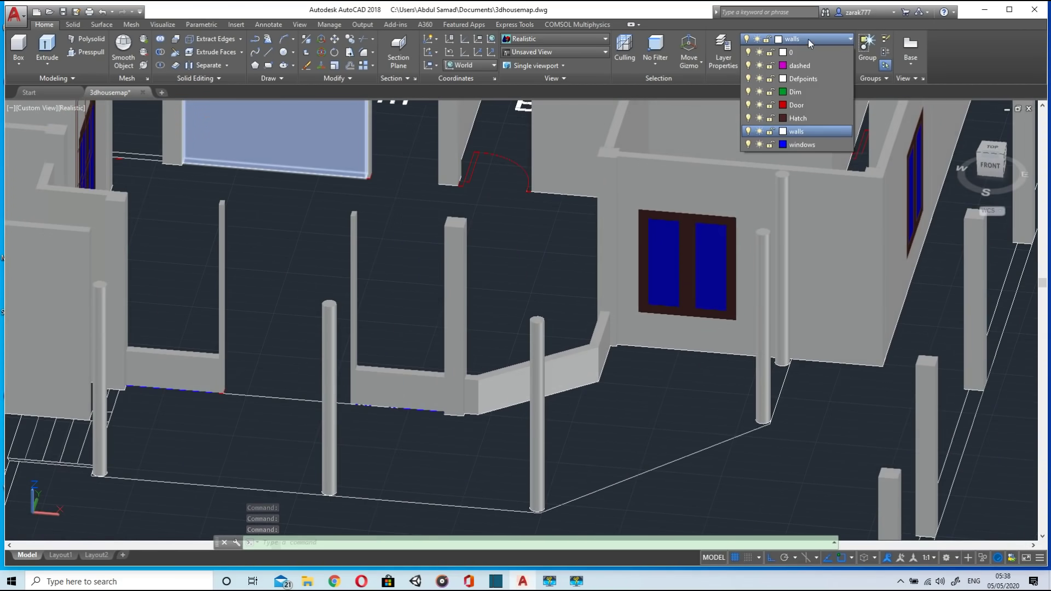
left_click(801, 117)
Step: Set the UCS origin at the low front wall's upper corner, with X along the wall and Y up the narrow post
middle_click_drag(525, 328, 507, 293, "shift")
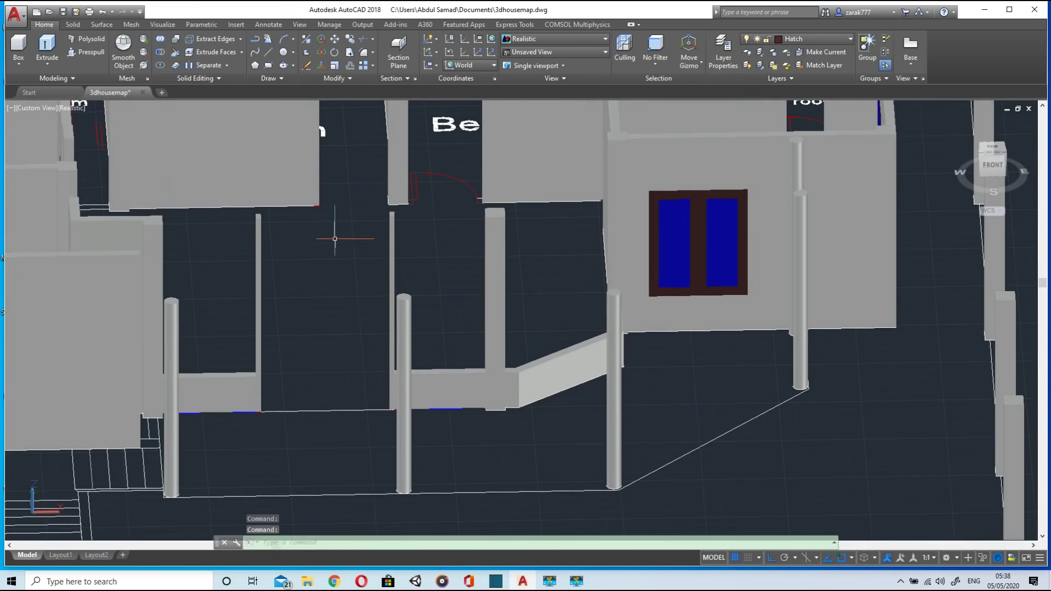
type("cs")
key("Return")
middle_click_drag(354, 335, 391, 376)
scroll(391, 376, "up", 5)
left_click(542, 456)
left_click(783, 433)
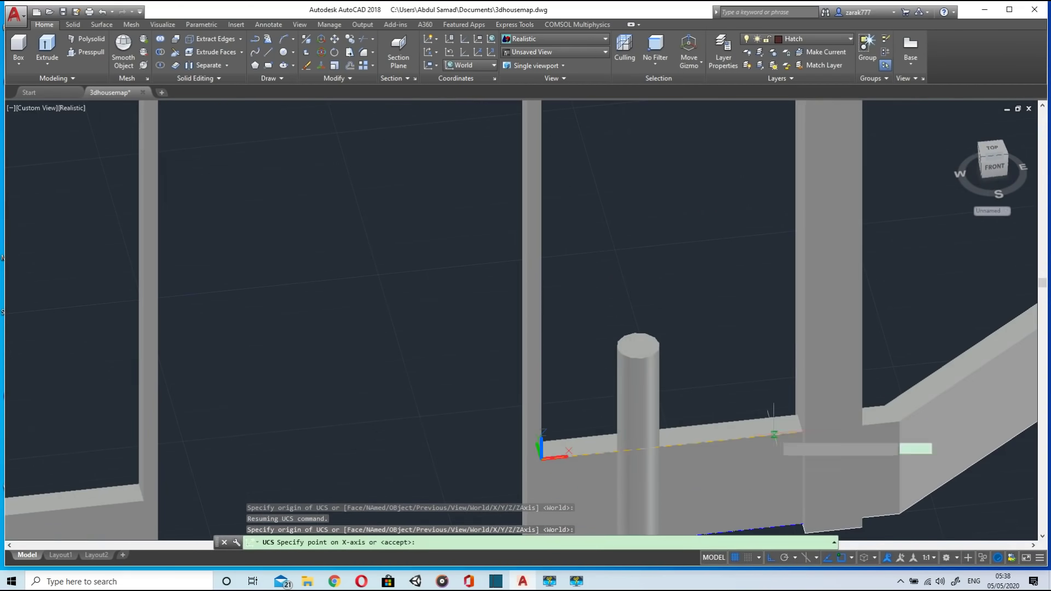
left_click(541, 205)
Step: Draw a rectangle filling the front opening from the low wall's corner at the narrow post to the square pillar's top
middle_click_drag(555, 363, 511, 363, "shift")
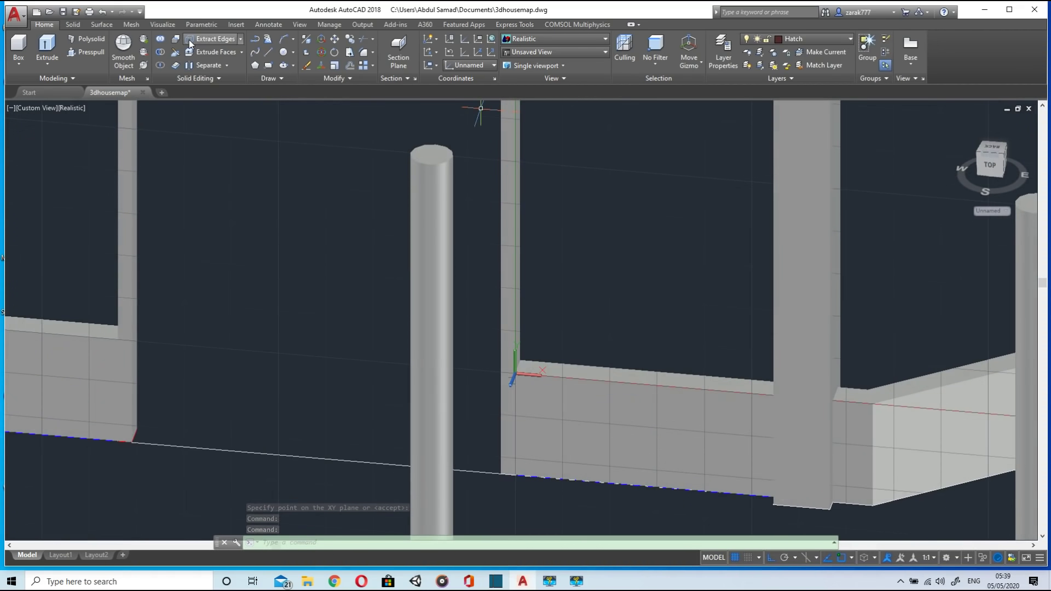
left_click(269, 65)
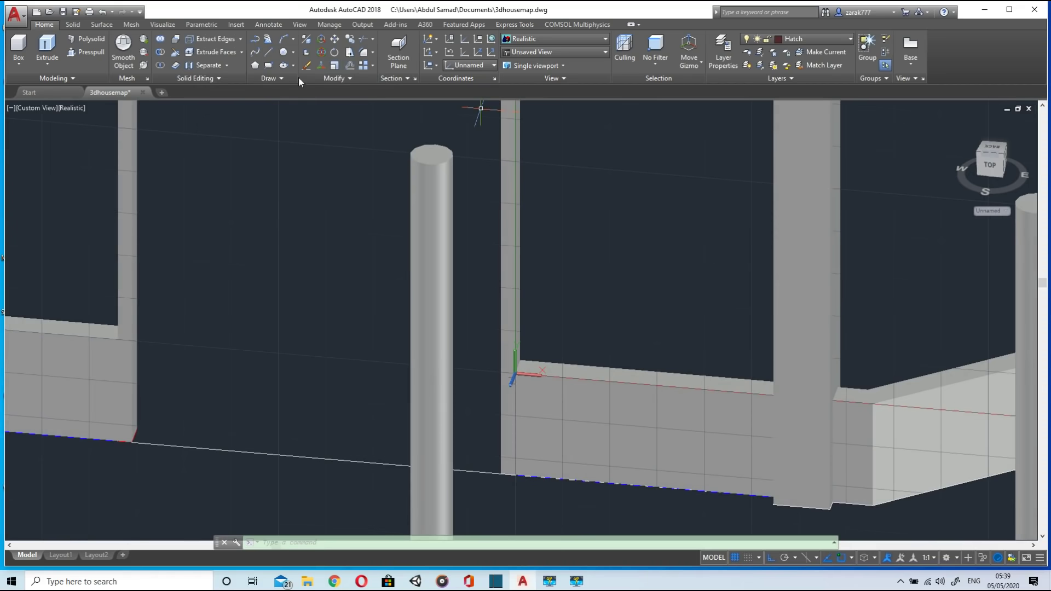
scroll(602, 340, "down", 3)
scroll(706, 298, "up", 2)
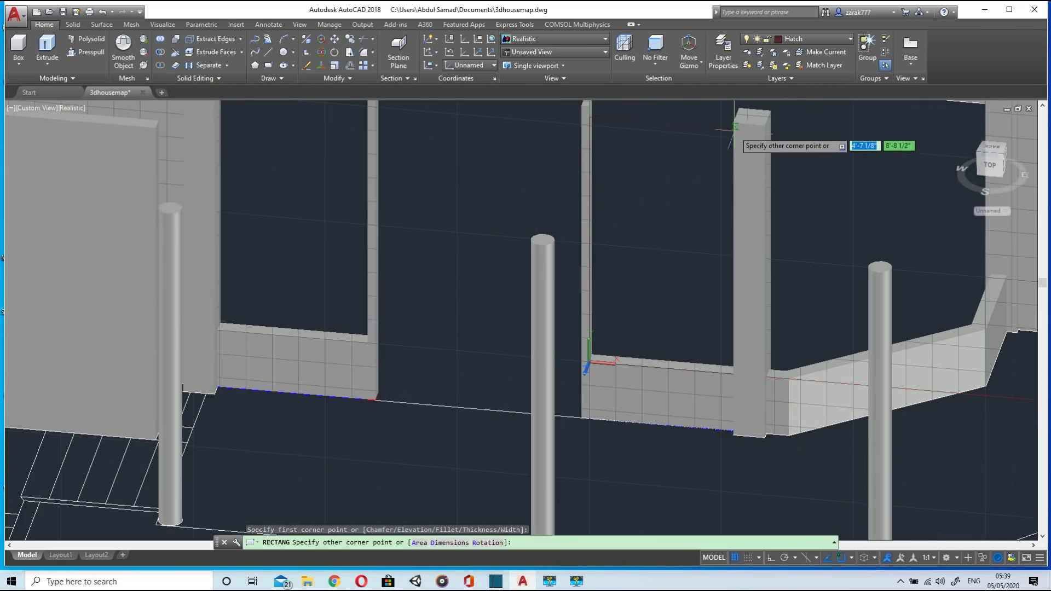
left_click(735, 118)
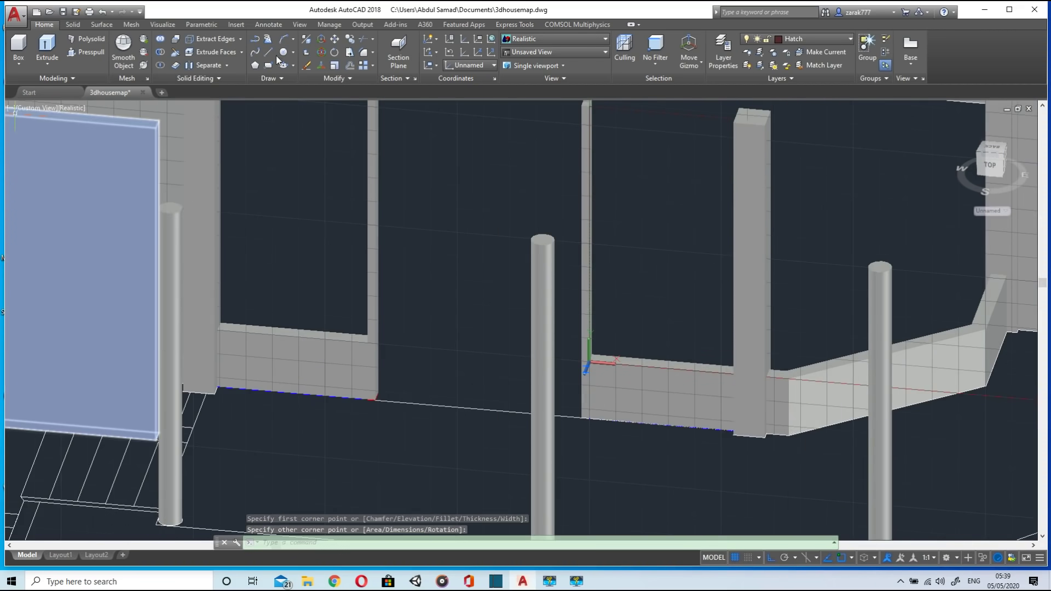
left_click(268, 65)
scroll(599, 376, "up", 3)
scroll(352, 312, "down", 5)
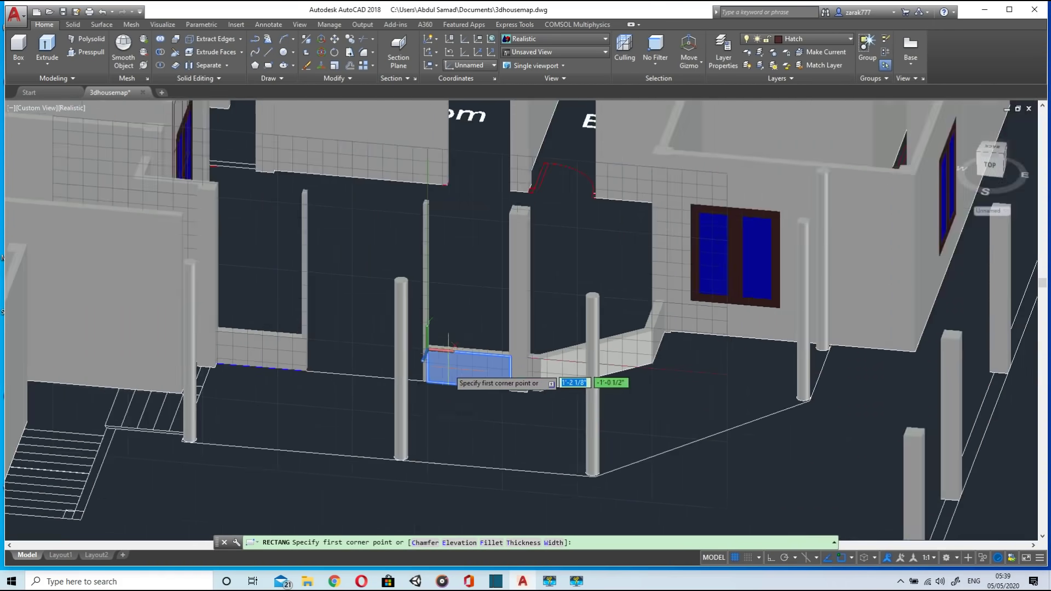
scroll(448, 356, "up", 2)
key("Escape")
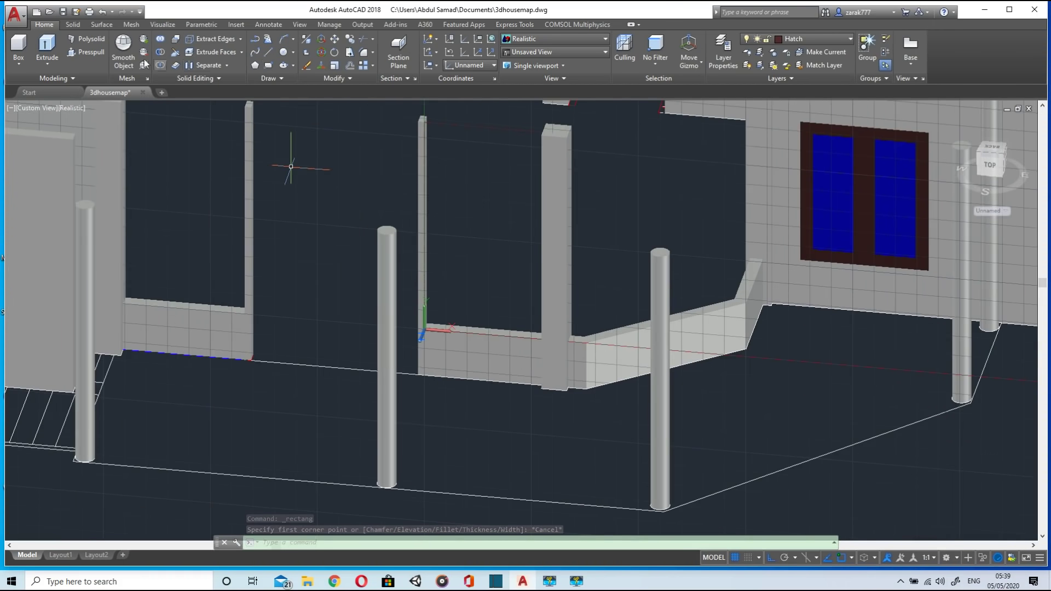
Step: Press-pull the rectangle between the narrow post and the square pillar by 6" to form a solid panel
left_click(78, 52)
left_click(450, 166)
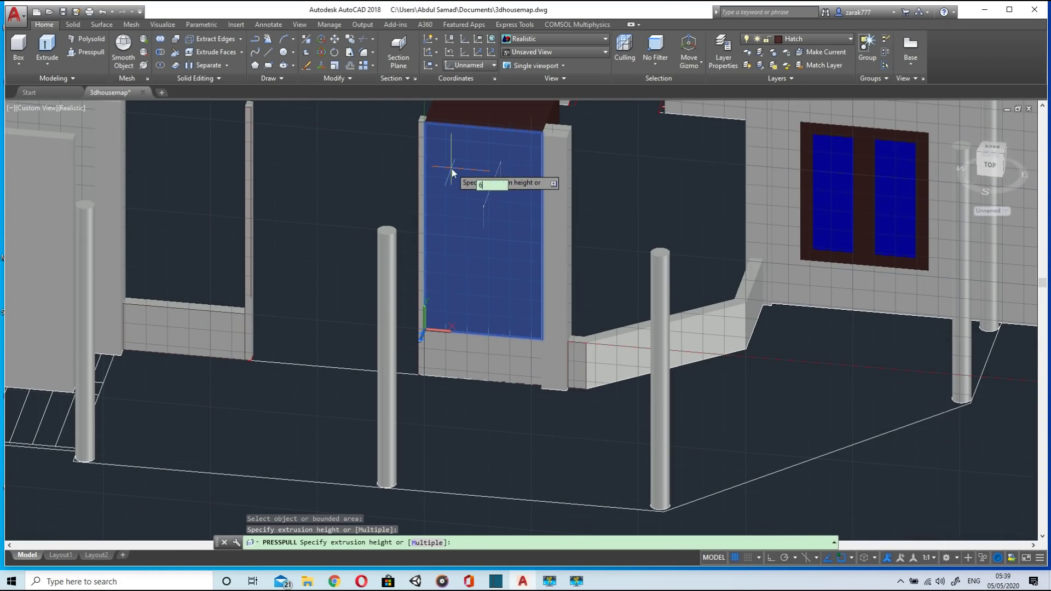
type("6\"")
key("Return")
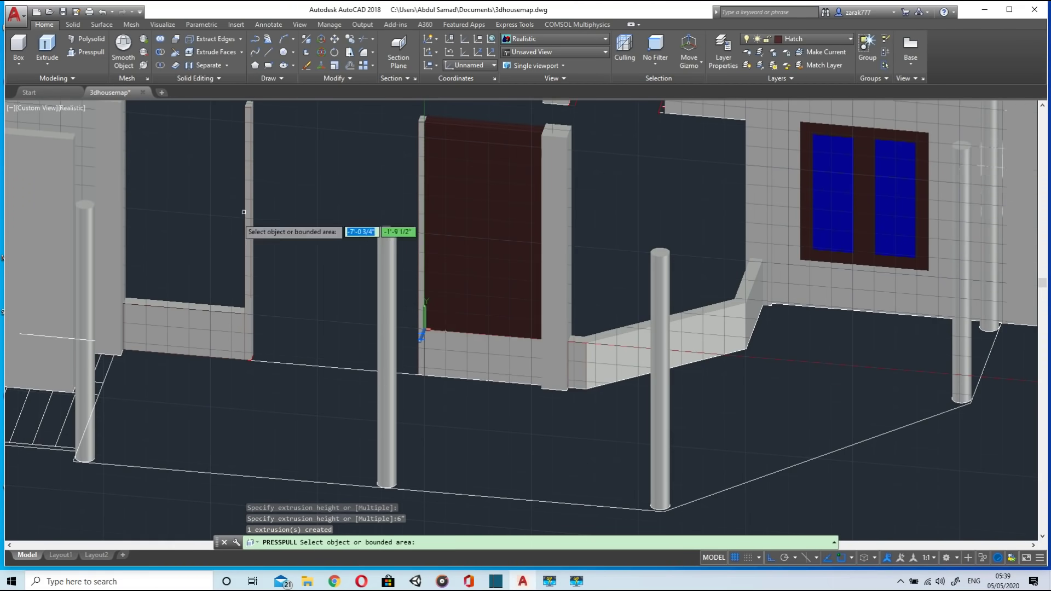
middle_click_drag(489, 279, 699, 344)
left_click(840, 41)
left_click(839, 41)
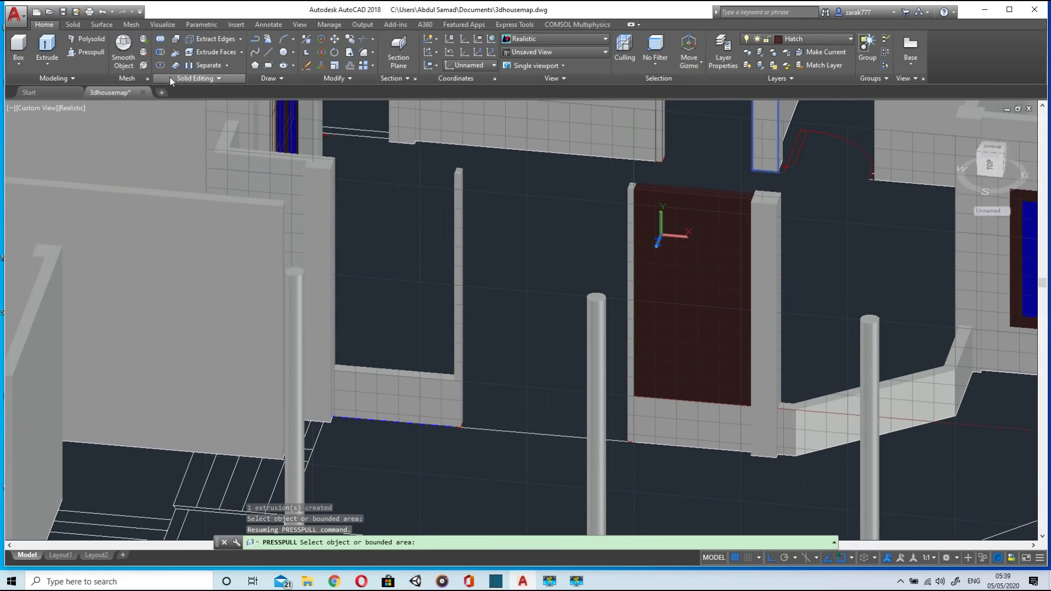
left_click(268, 65)
scroll(320, 300, "up", 5)
left_click(323, 296)
scroll(383, 247, "down", 5)
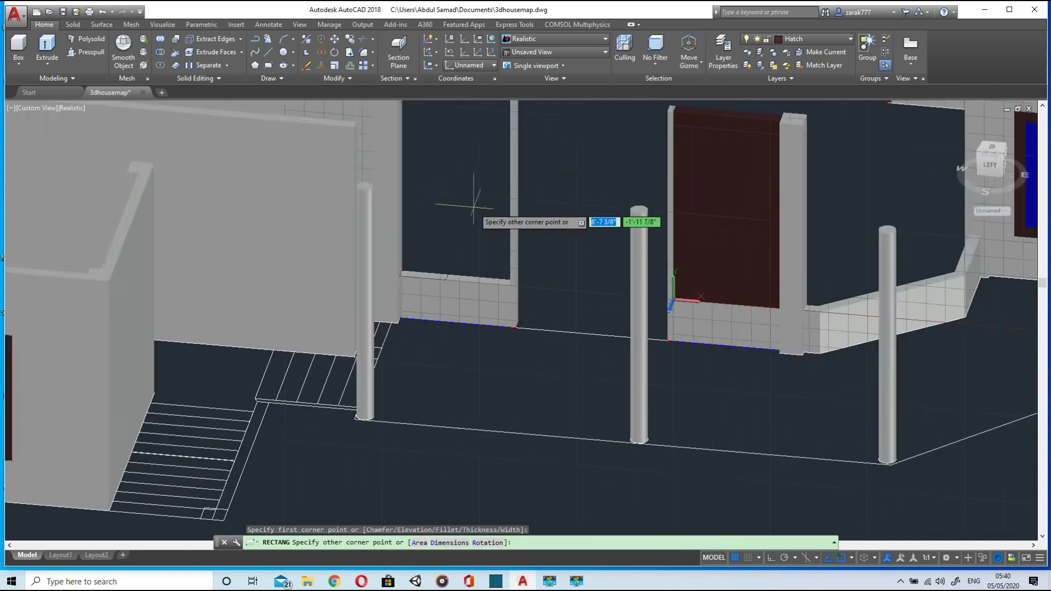
scroll(474, 204, "down", 3)
scroll(490, 164, "up", 4)
key("Escape")
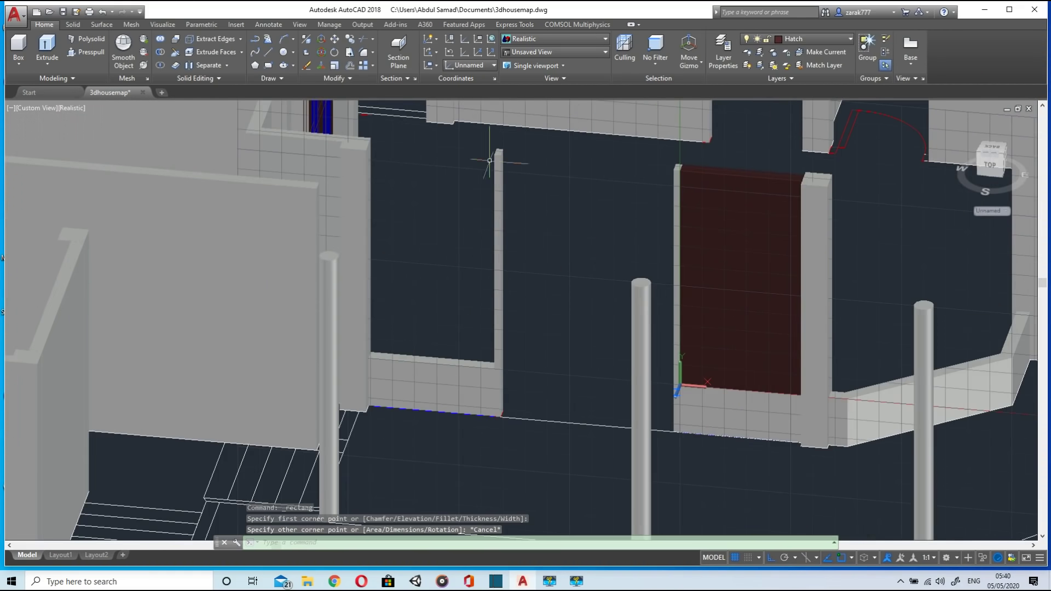
Step: Draw a rectangle filling the other front opening, from the narrow post's top to the low wall's opposite corner
left_click(268, 65)
scroll(503, 154, "up", 4)
scroll(290, 249, "down", 5)
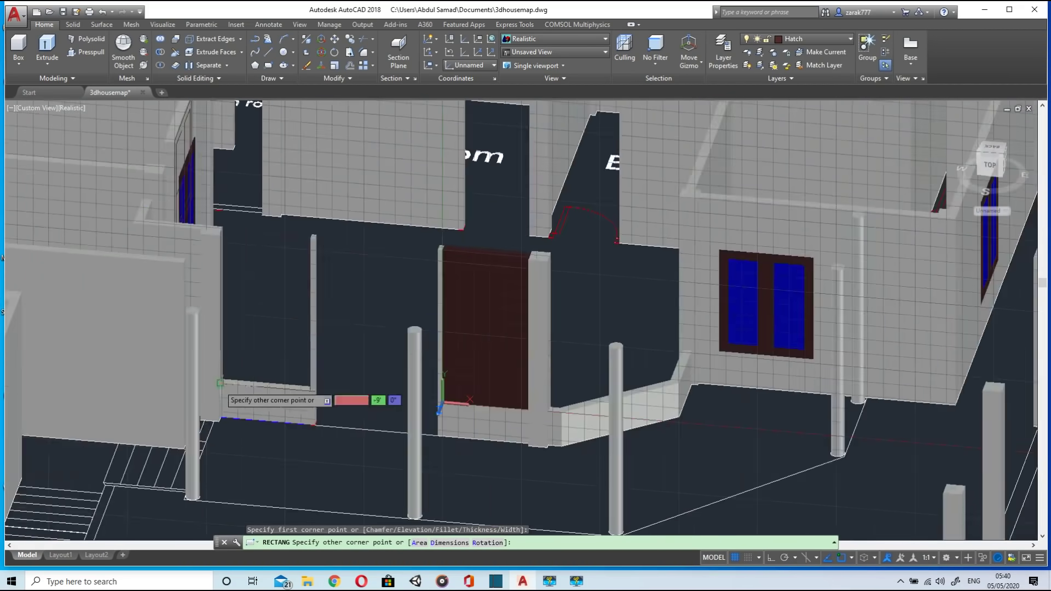
scroll(224, 381, "up", 5)
left_click(225, 378)
scroll(283, 345, "down", 5)
Step: Press-pull the rectangle in the front opening near the stairs into a solid panel
left_click(80, 53)
left_click(327, 305)
left_click(329, 290)
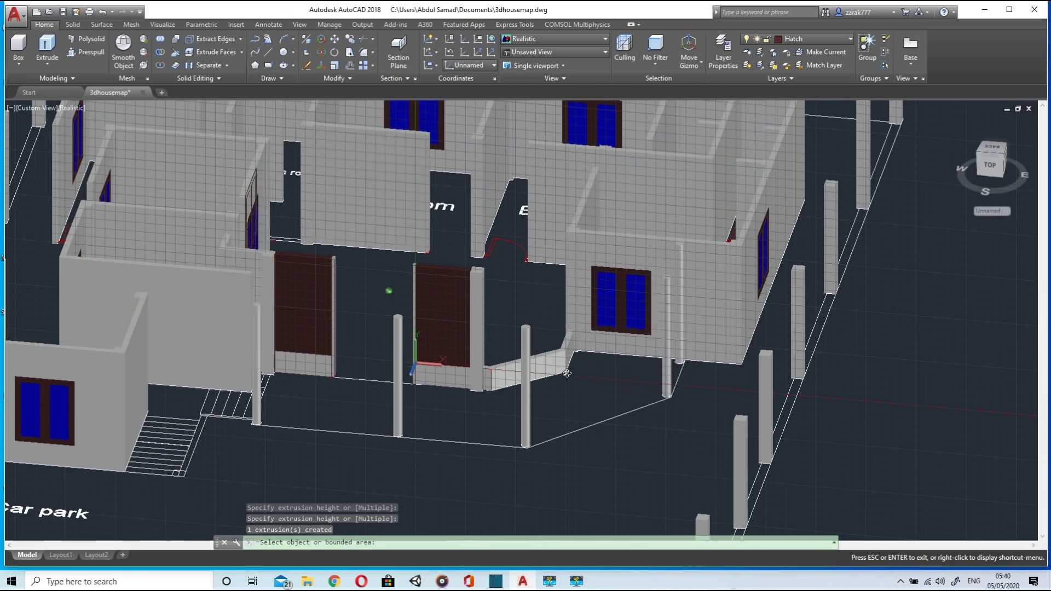
Step: Press-pull the top face of the angled low front wall up to the adjoining square pillar's height
scroll(579, 428, "up", 5)
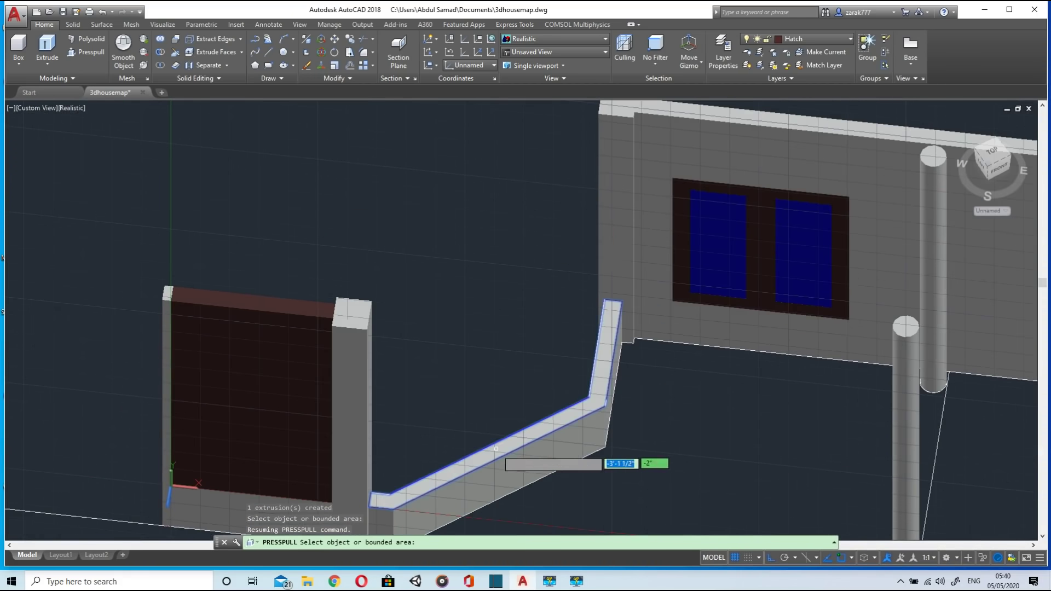
left_click(504, 457)
left_click(432, 199)
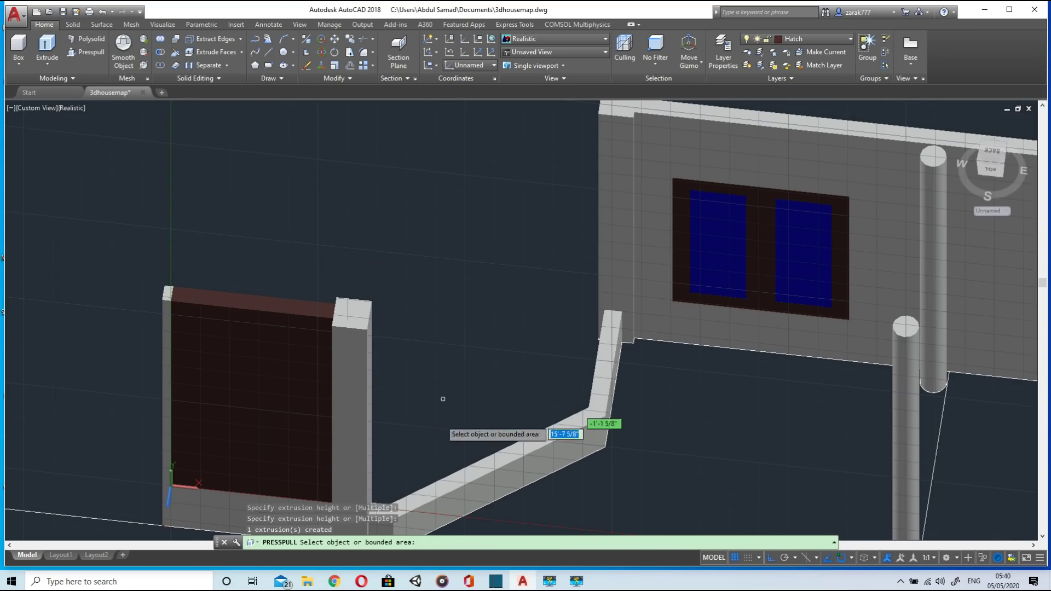
left_click(472, 471)
left_click(365, 313)
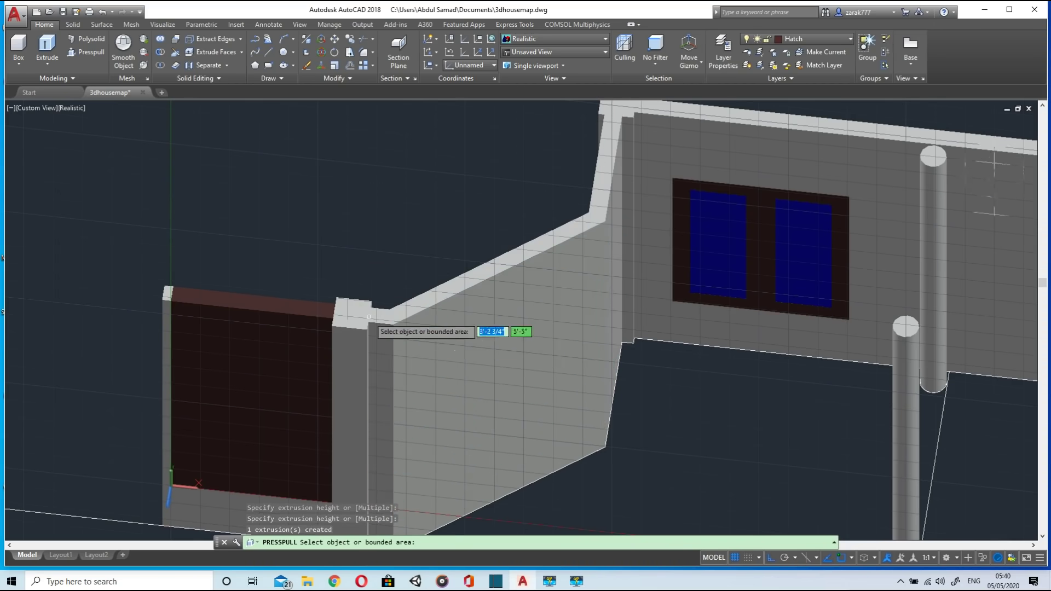
key("ctrl+z")
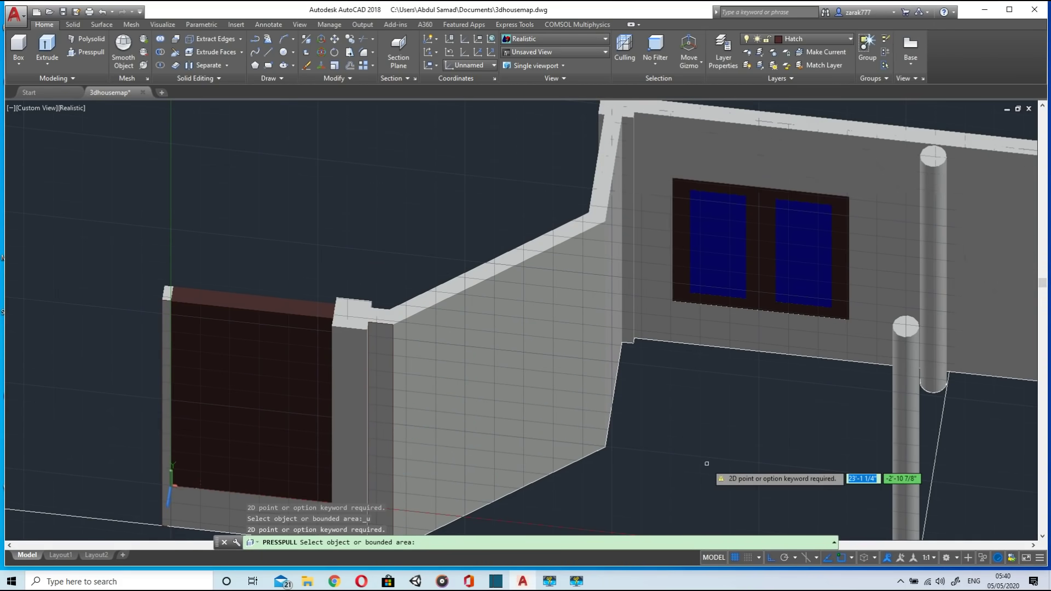
key("Escape")
key("ctrl+z")
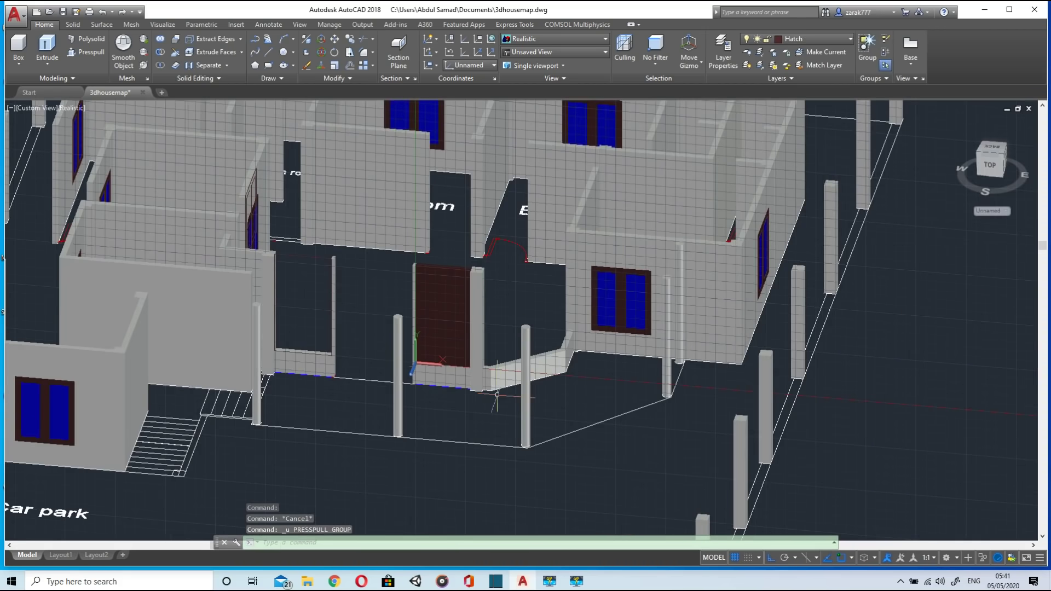
key("ctrl+y")
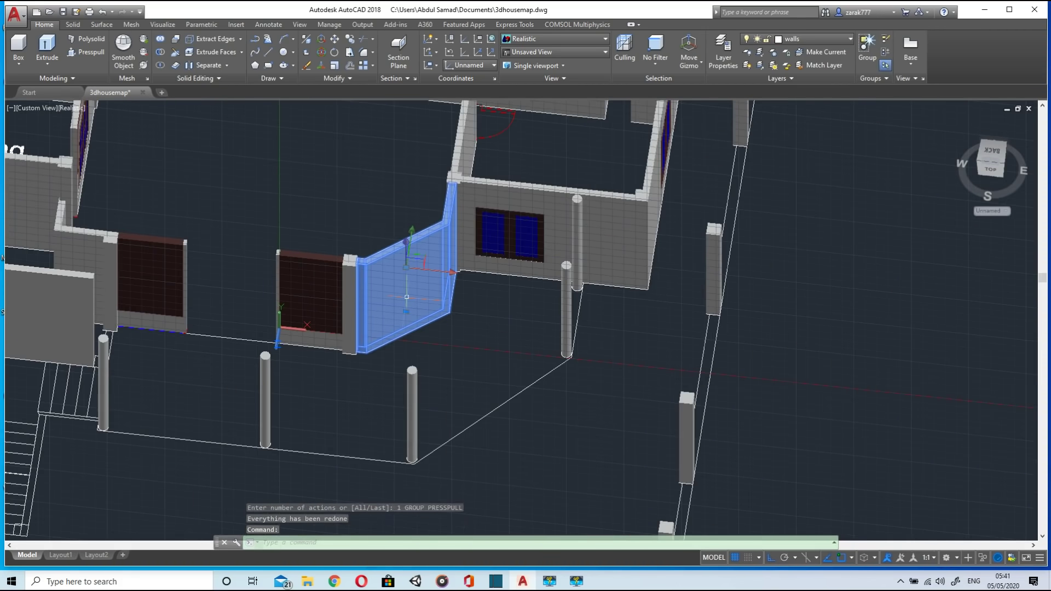
key("Delete")
scroll(420, 322, "up", 5)
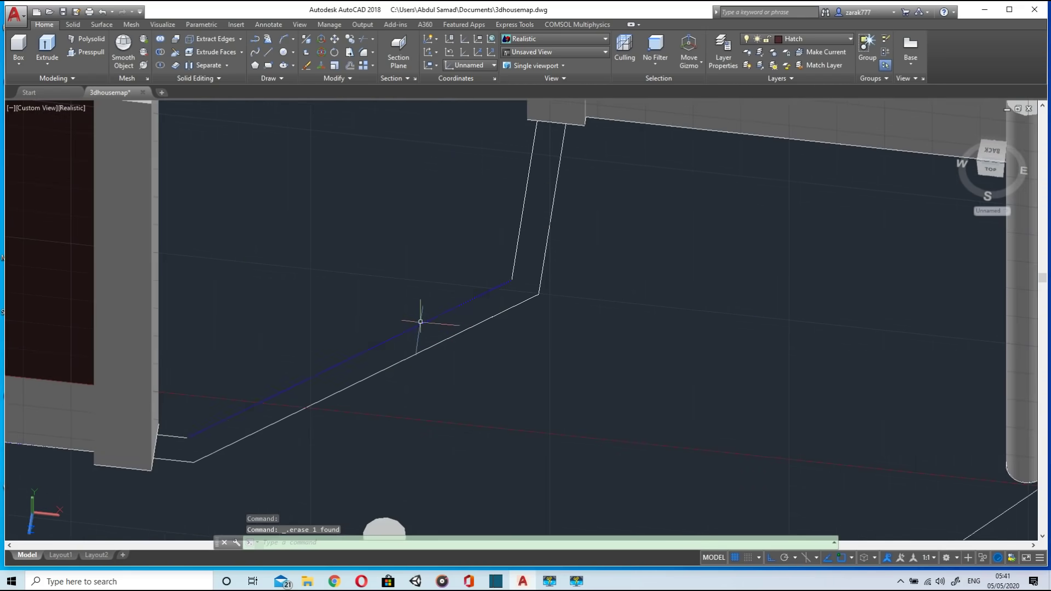
left_click(269, 52)
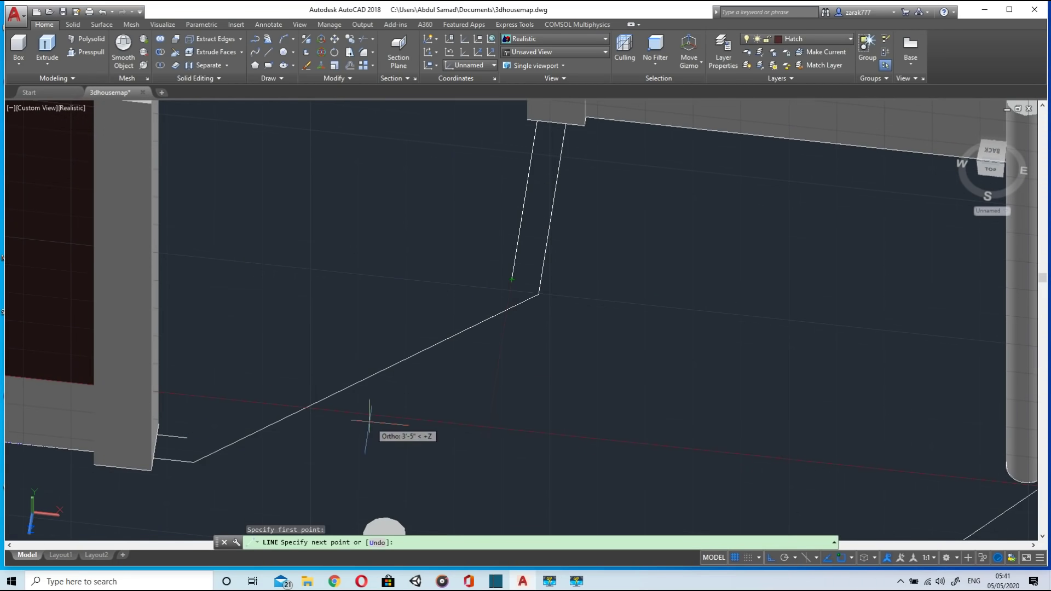
key("Escape")
Step: Undo back to the low angled front wall and press-pull the rectangle in the opening near the stairs by 6" into a solid panel
key("ctrl+z")
key("ctrl+z")
key("ctrl+z")
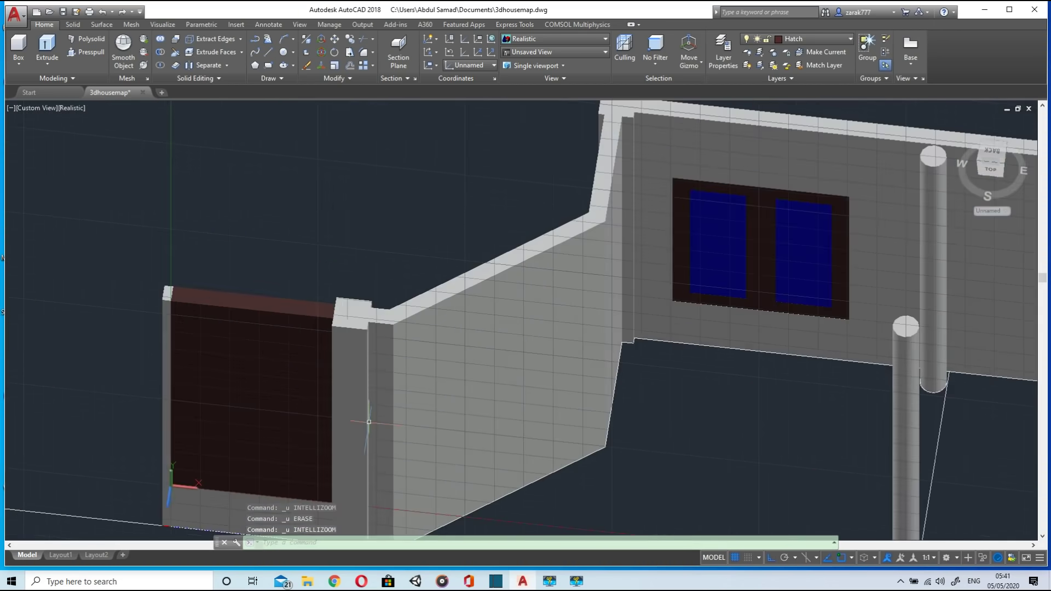
left_click(301, 307)
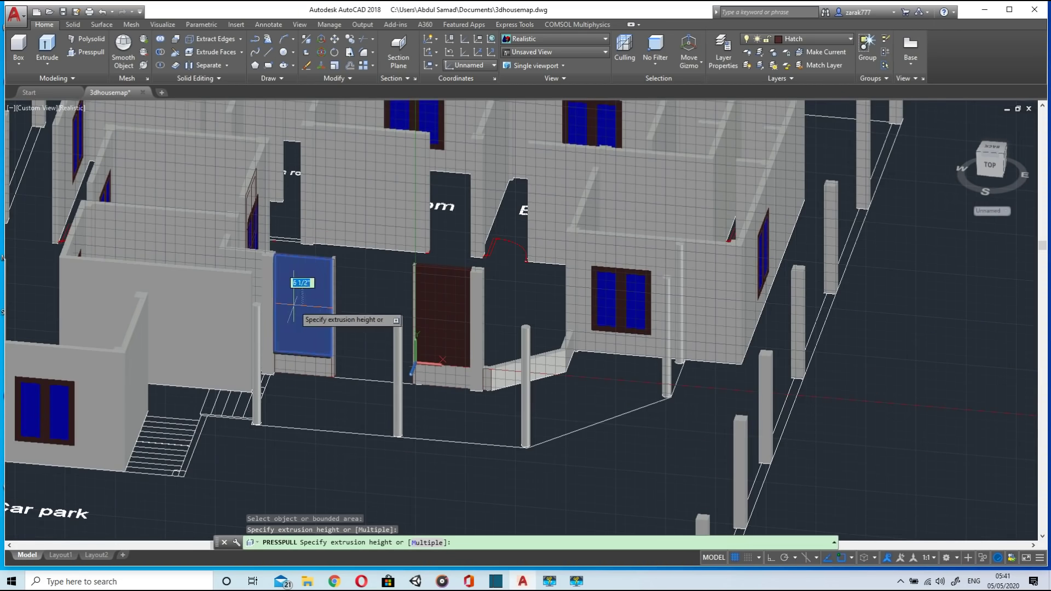
key("Return")
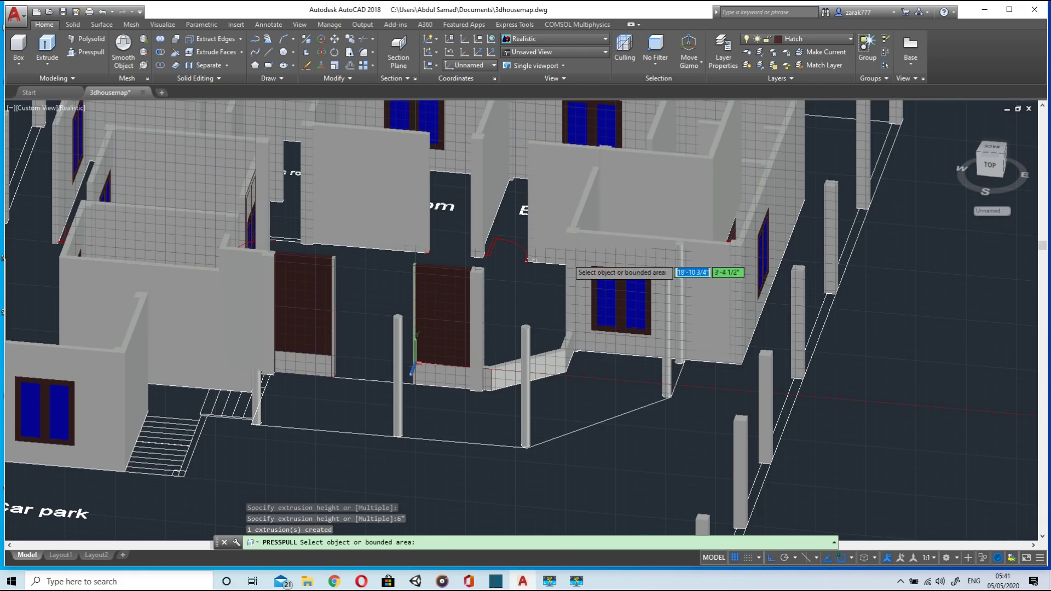
Step: Draw an inset rectangle on the front face of the dark panel near the stairs, leaving a narrow border all around
middle_click_drag(529, 347, 395, 351, "shift")
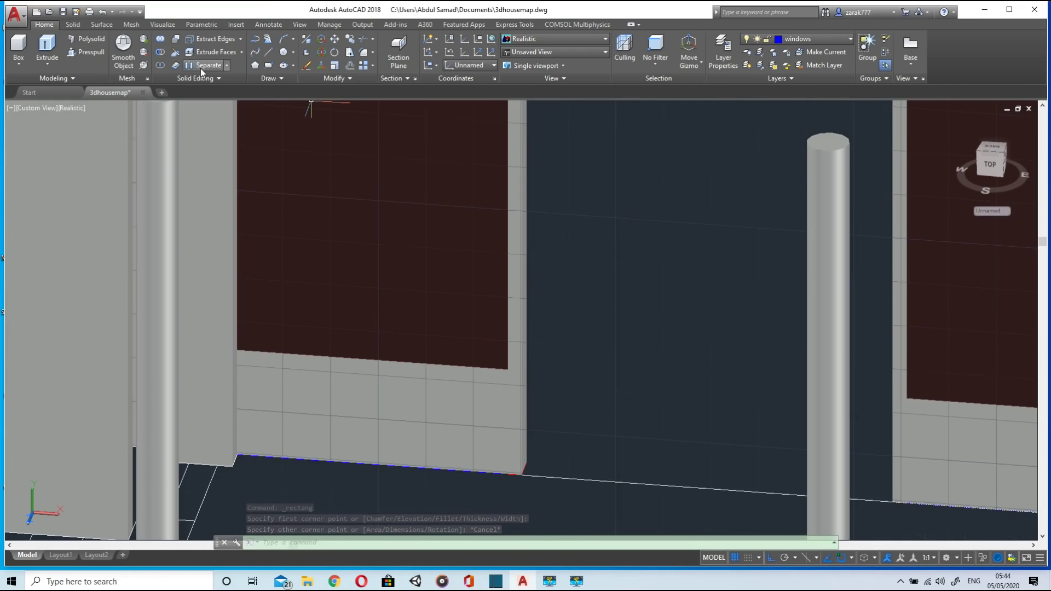
left_click(268, 65)
scroll(249, 222, "down", 3)
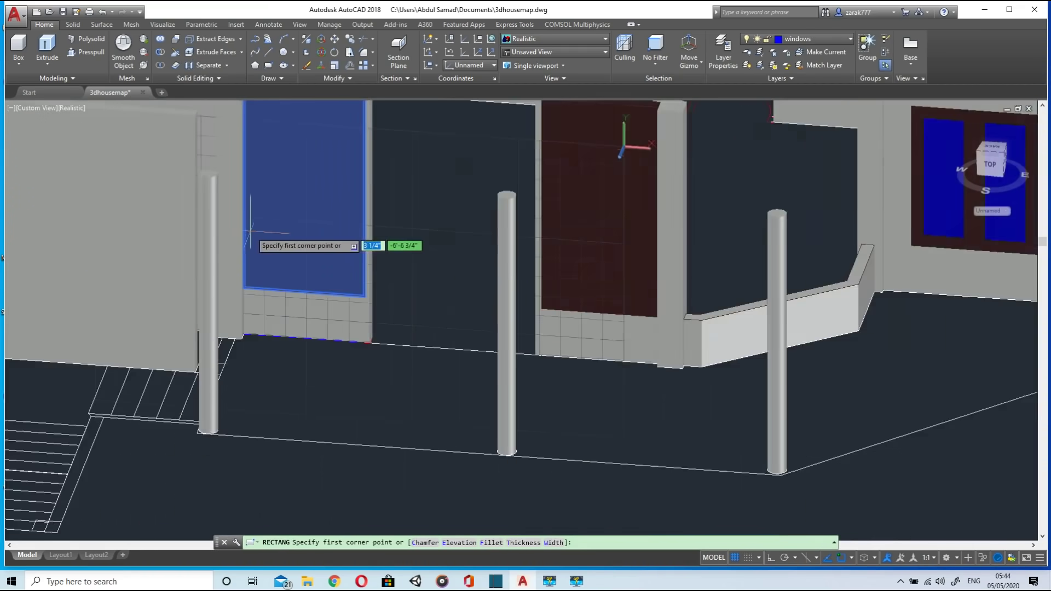
scroll(258, 277, "up", 2)
left_click(260, 280)
scroll(374, 126, "down", 3)
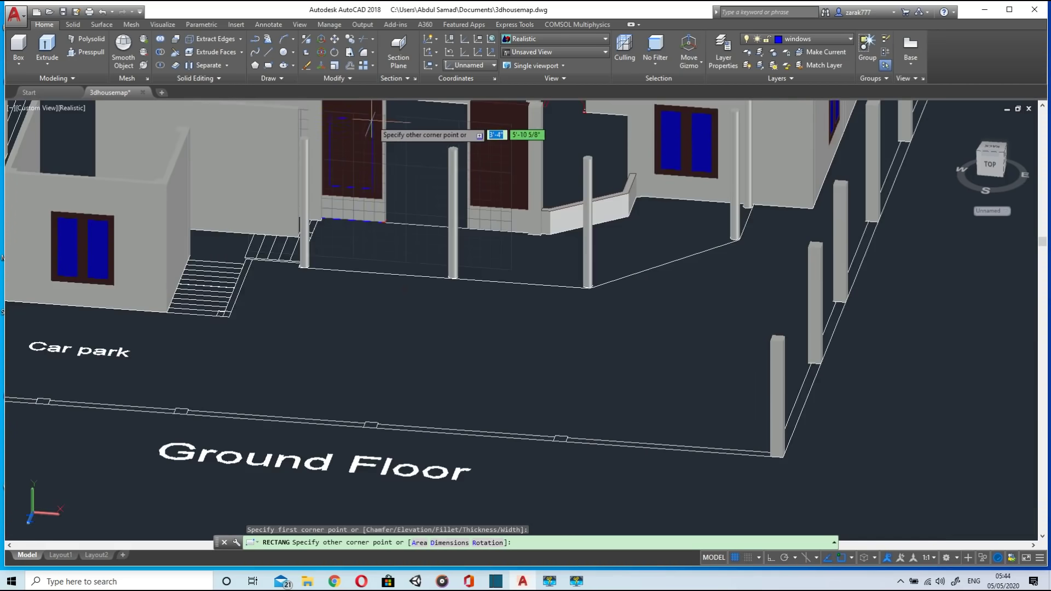
scroll(396, 159, "up", 2)
key("Escape")
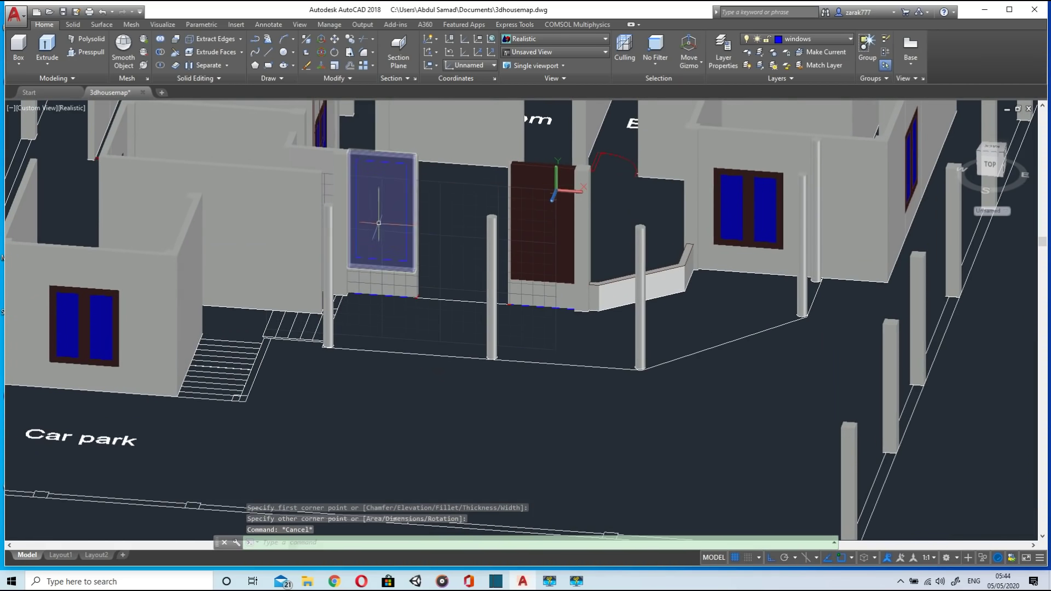
Step: Draw a matching inset rectangle on the front face of the dark panel beside the square pillar
left_click(268, 66)
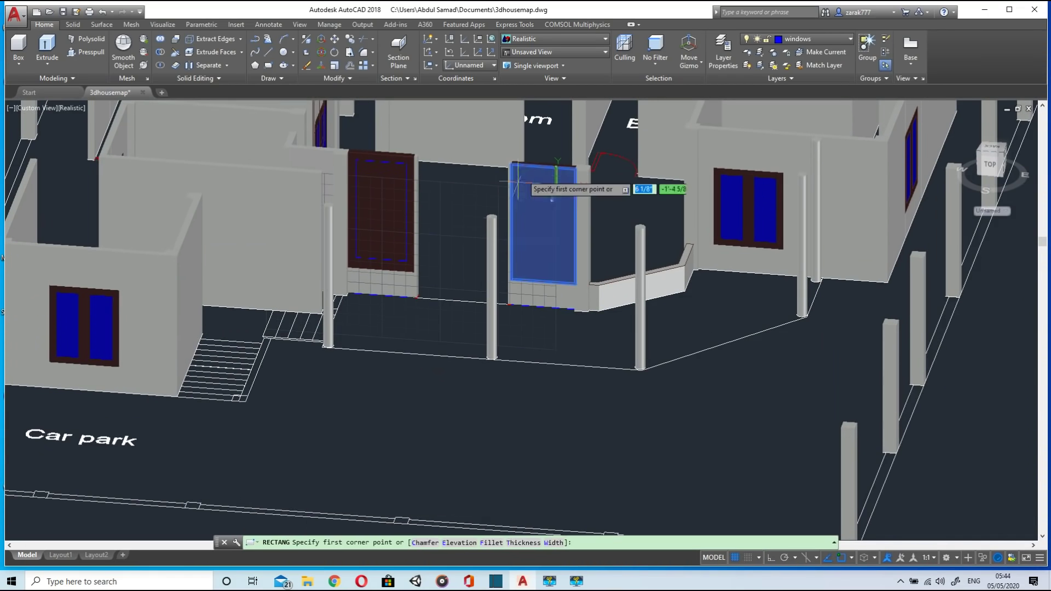
scroll(526, 175, "up", 3)
left_click(502, 156)
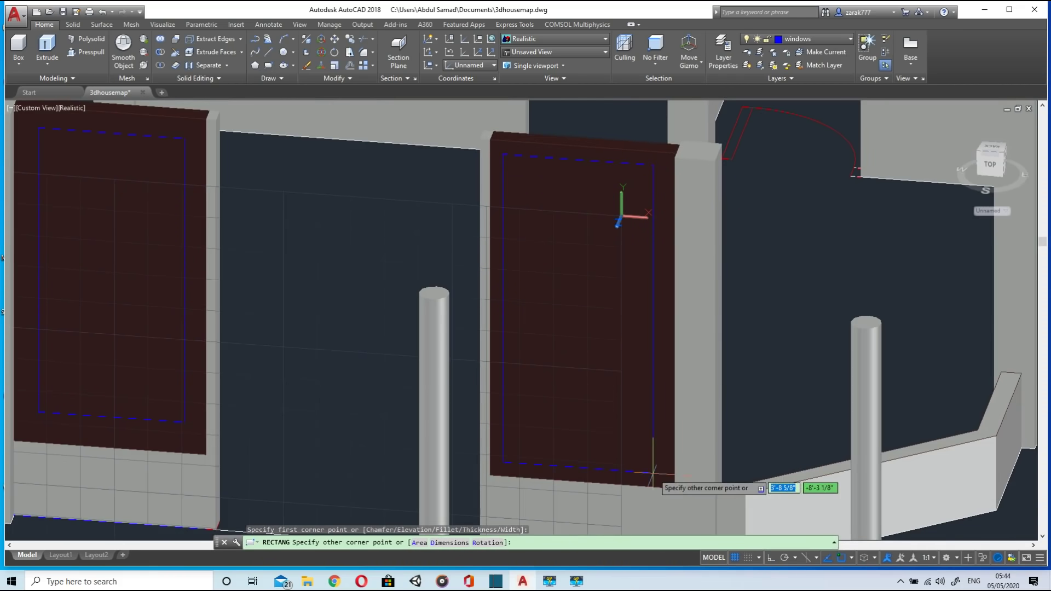
left_click(652, 353)
Step: Press-pull the inset rectangle on the panel near the stairs by 6"
scroll(485, 333, "down", 4)
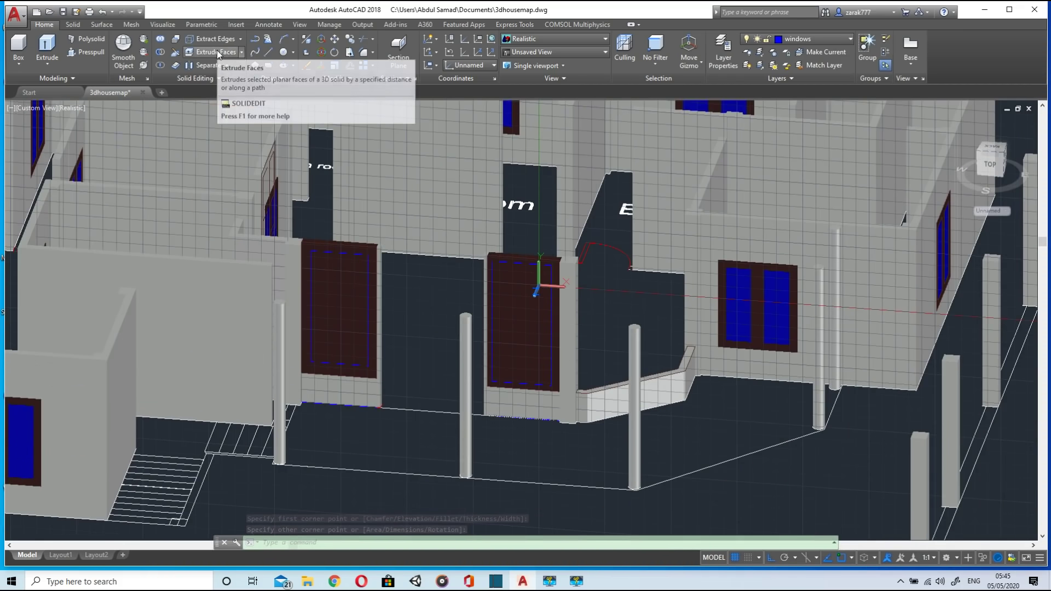
left_click(87, 52)
left_click(339, 304)
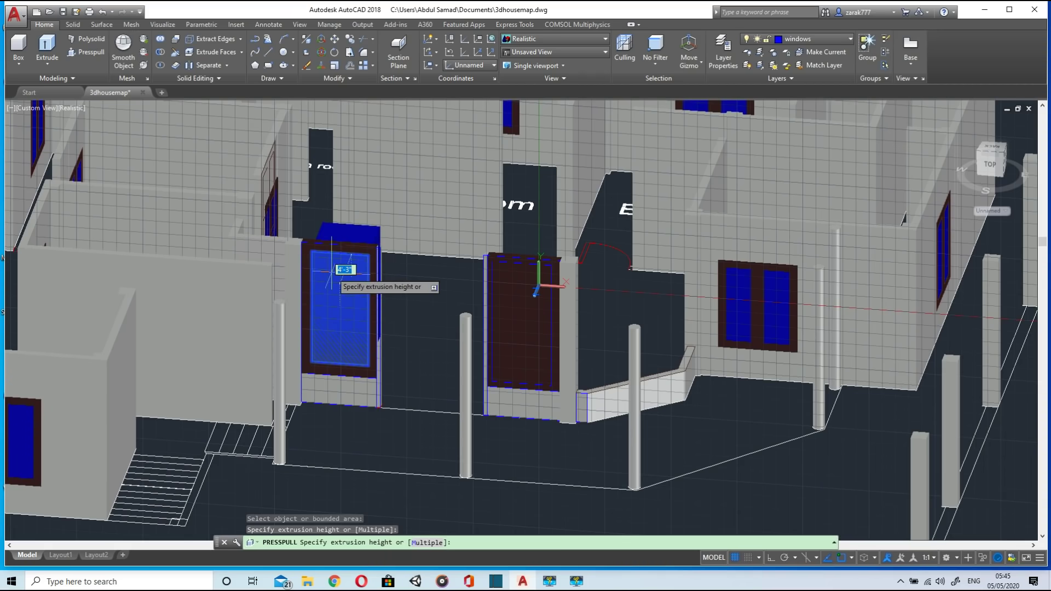
type("6\"")
key("Return")
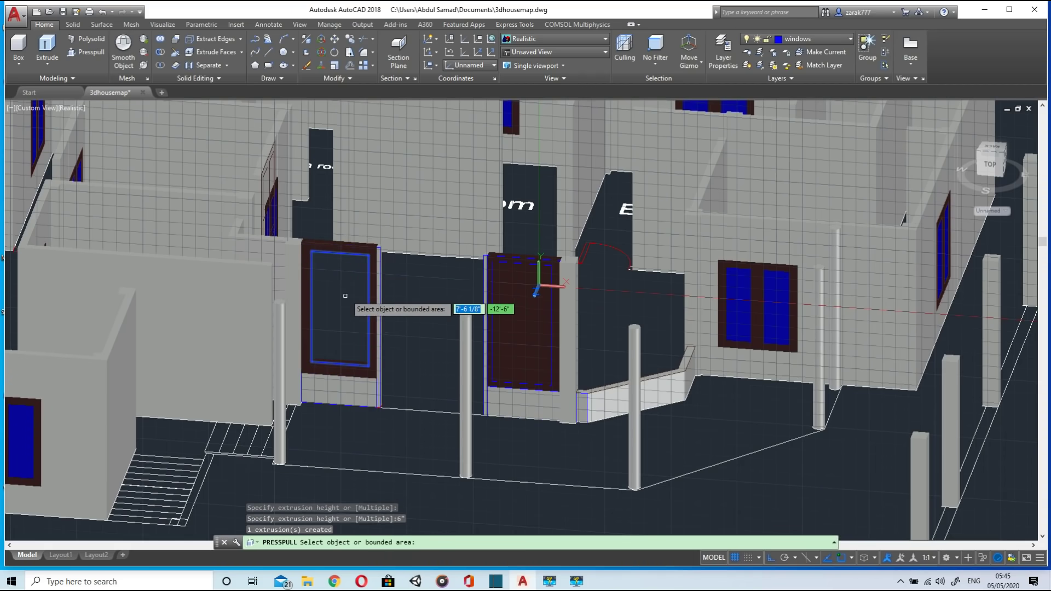
Step: Press-pull the inset rectangle of the panel beside the square pillar into an opening, and erase the stray blue block behind the other panel
scroll(341, 293, "up", 1)
left_click(336, 258)
left_click(349, 239)
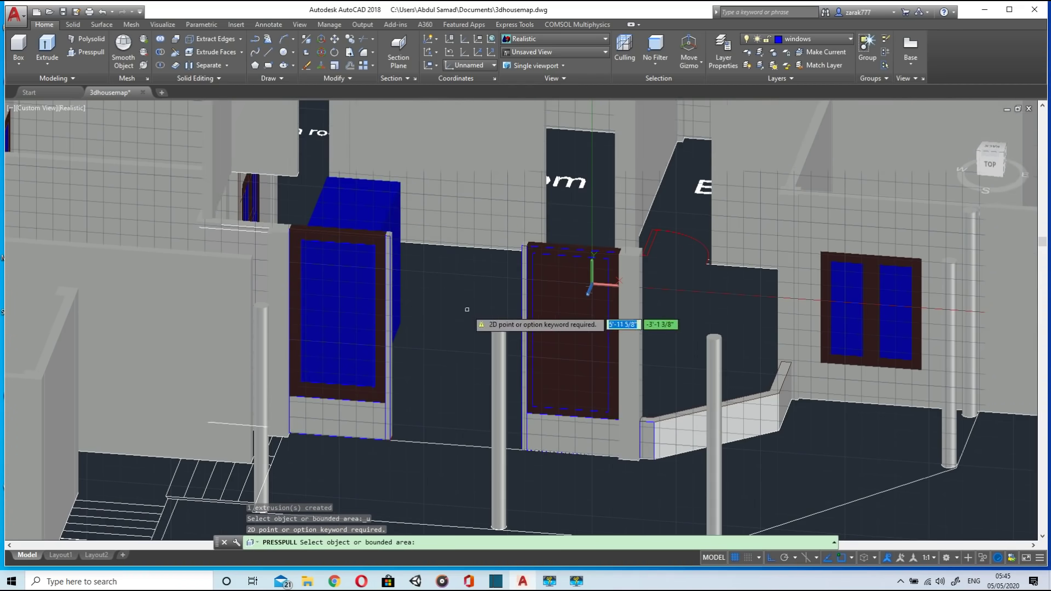
left_click(598, 315)
left_click(329, 300)
left_click(329, 299)
left_click(354, 296)
left_click(359, 292)
key("Escape")
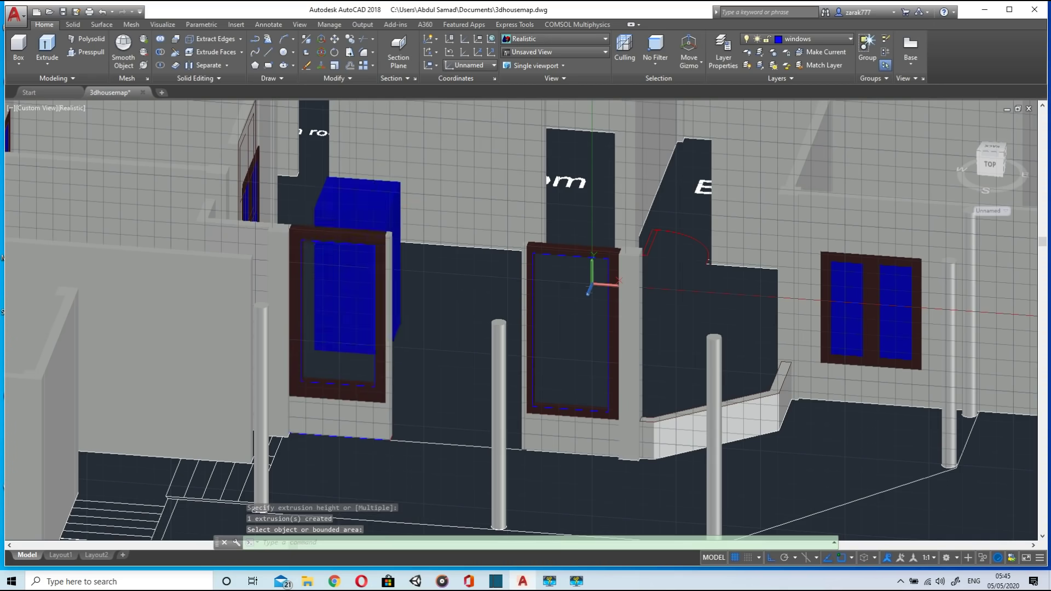
left_click(358, 279)
key("Delete")
left_click(85, 52)
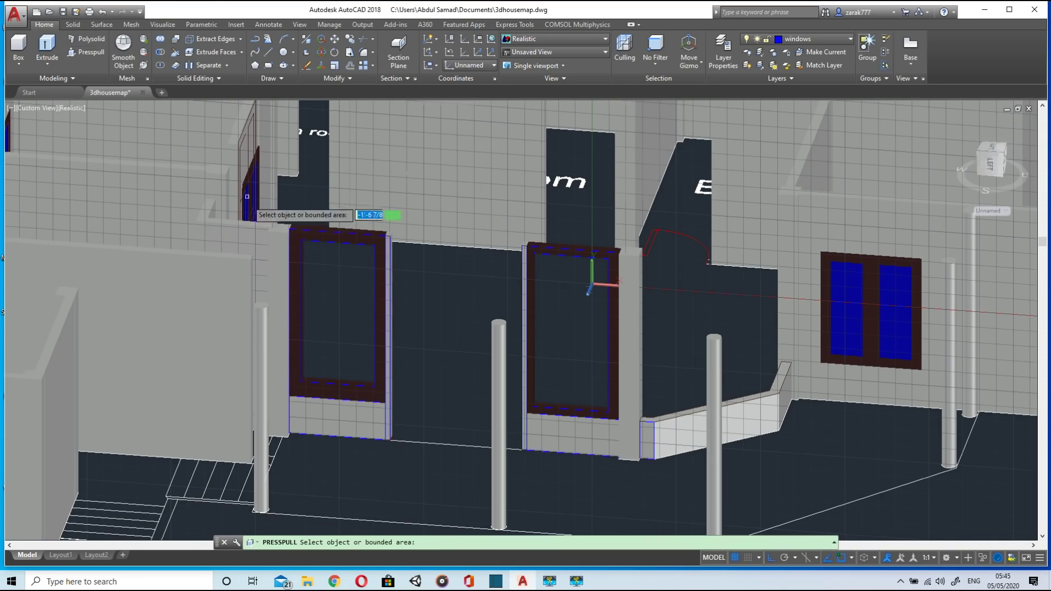
left_click(327, 279)
key("Escape")
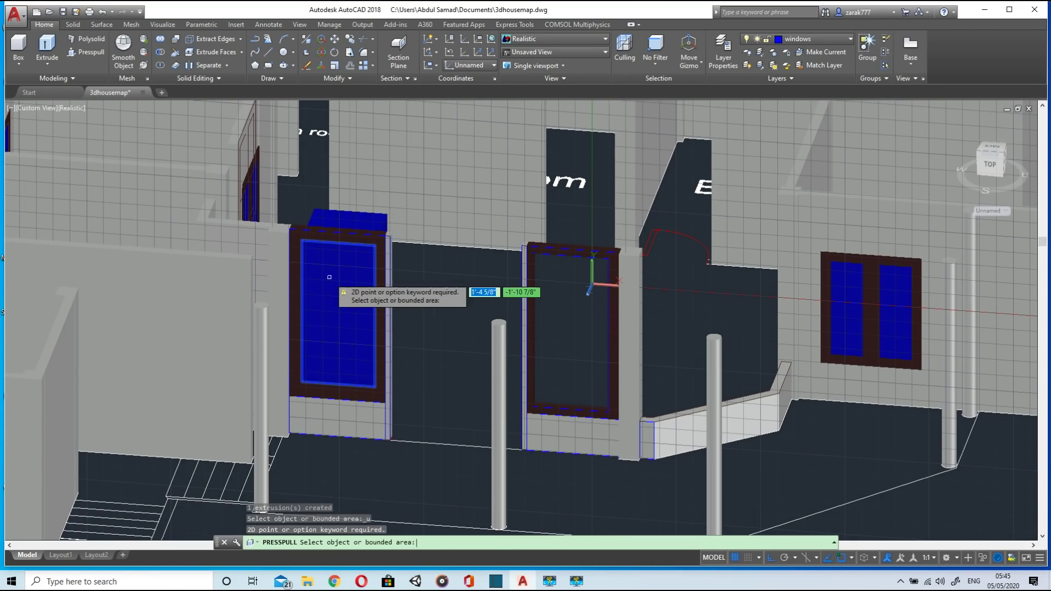
key("Escape")
key("ctrl+z")
Step: Press-pull the rectangular areas inside both dark front frames by 6" to form the blue window panes
left_click(82, 53)
left_click(326, 282)
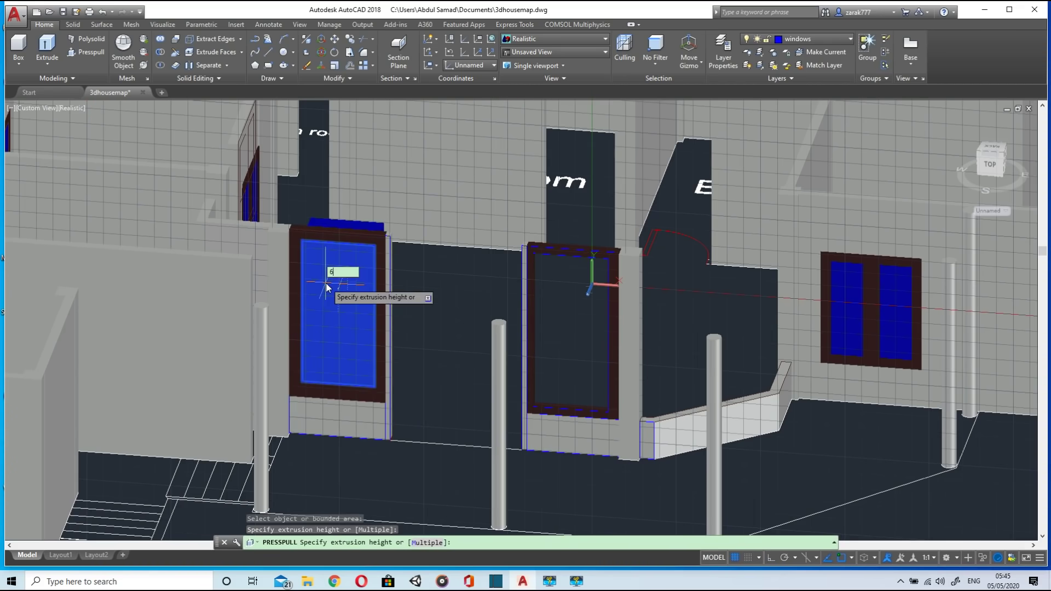
key("Return")
left_click(569, 320)
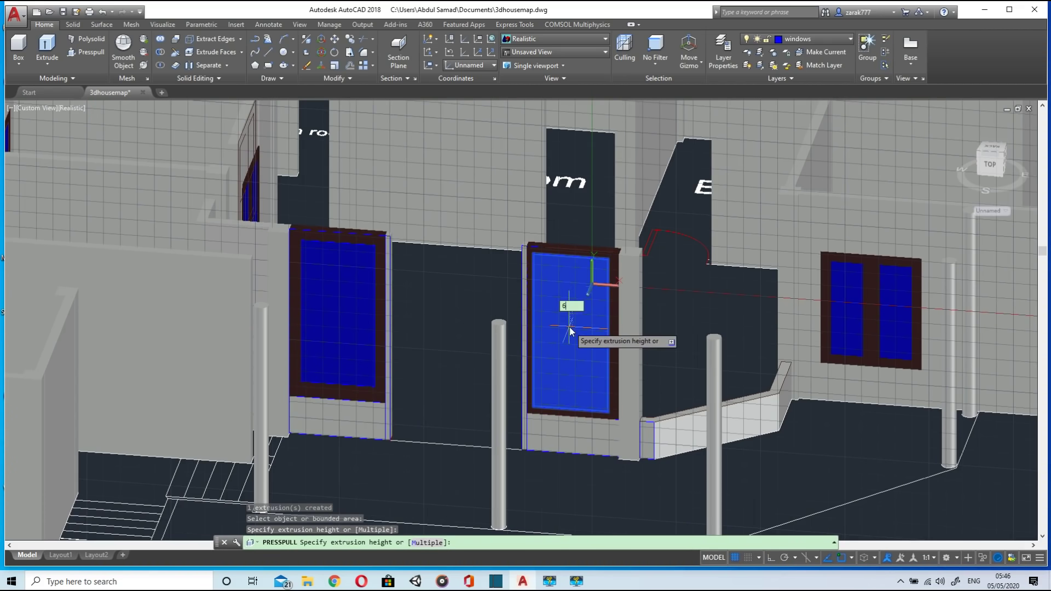
key("Return")
Step: Place the UCS origin on the rear top corner of the square pillar, with the X axis along the pillar's rear top edge
scroll(668, 356, "down", 2)
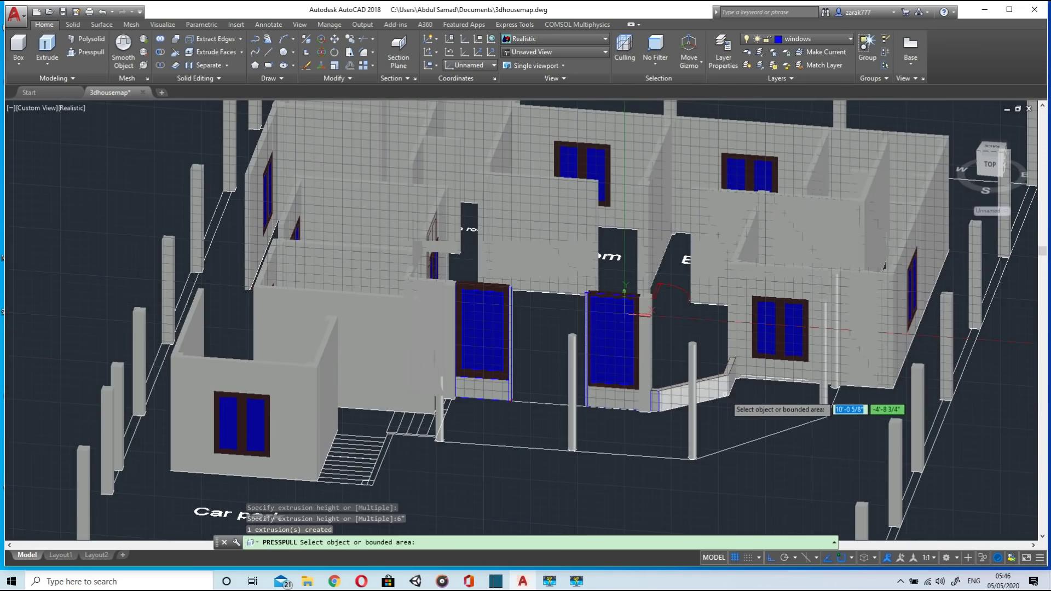
scroll(704, 414, "down", 2)
scroll(640, 432, "up", 6)
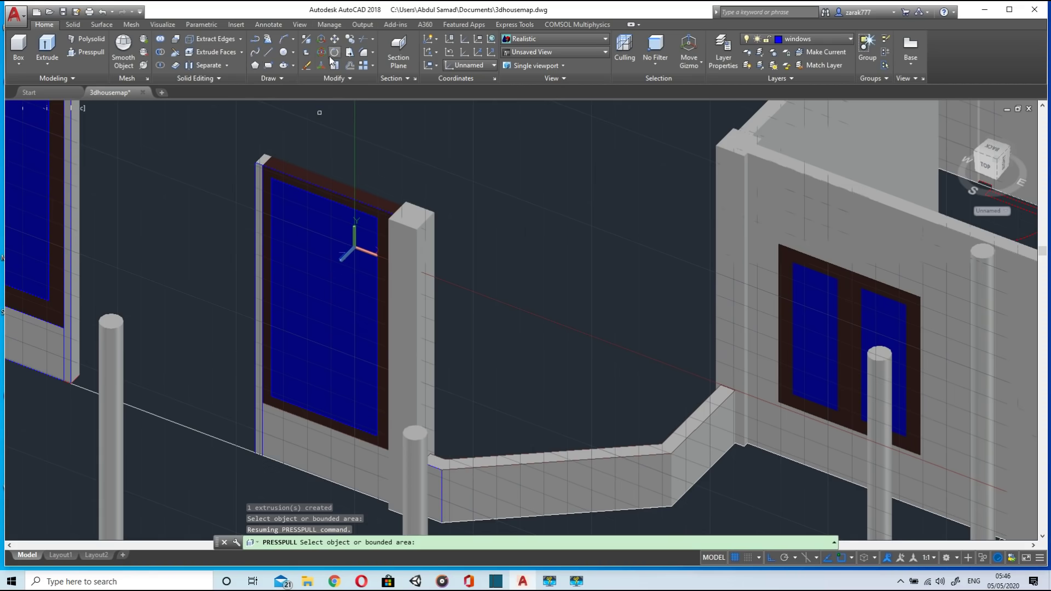
key("Escape")
type("ucs")
key("Return")
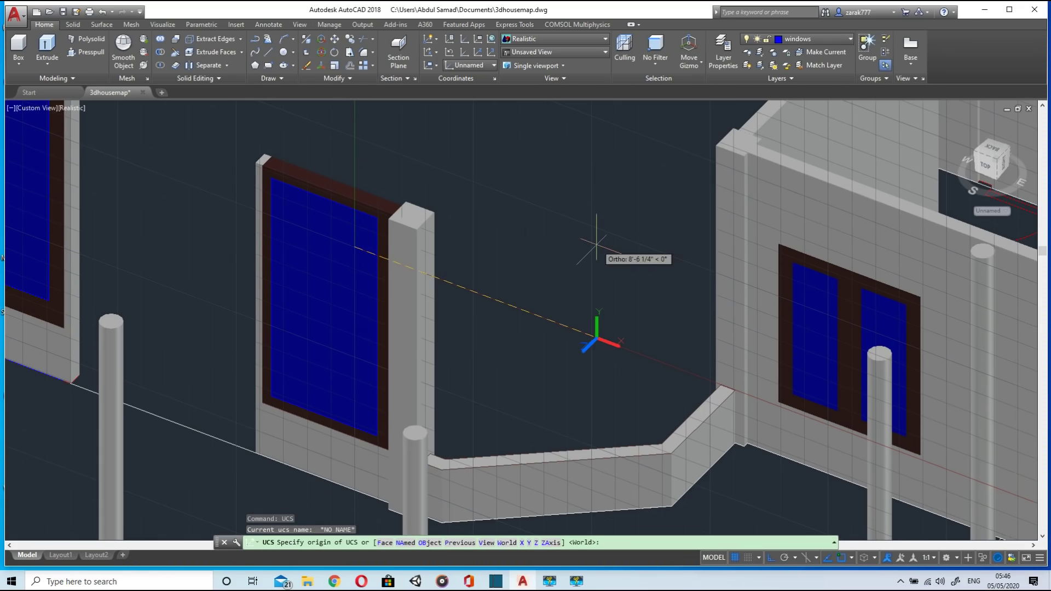
scroll(438, 495, "up", 5)
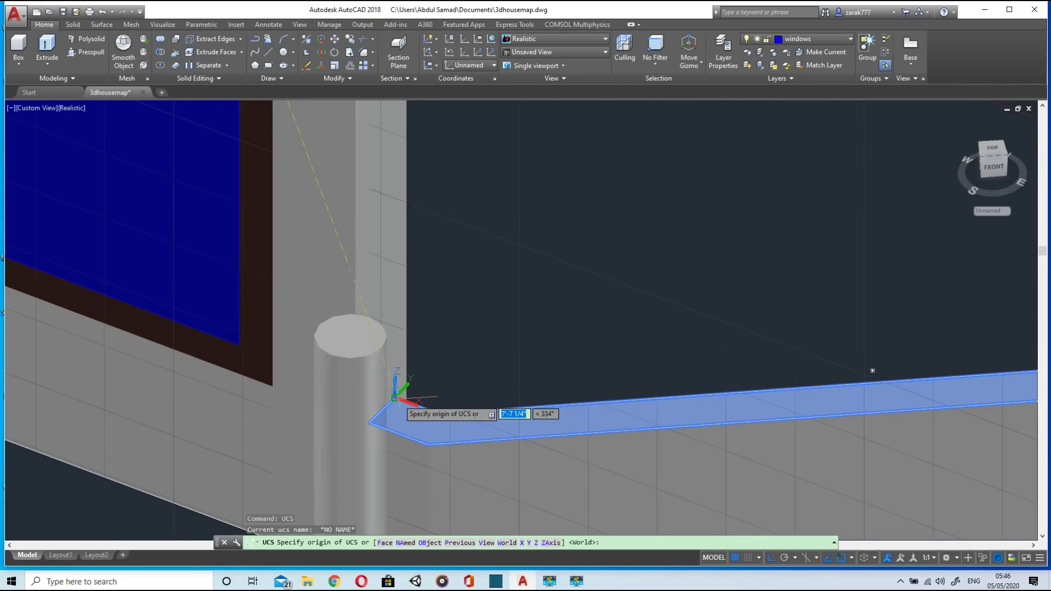
scroll(395, 399, "down", 5)
scroll(405, 315, "up", 6)
left_click(418, 204)
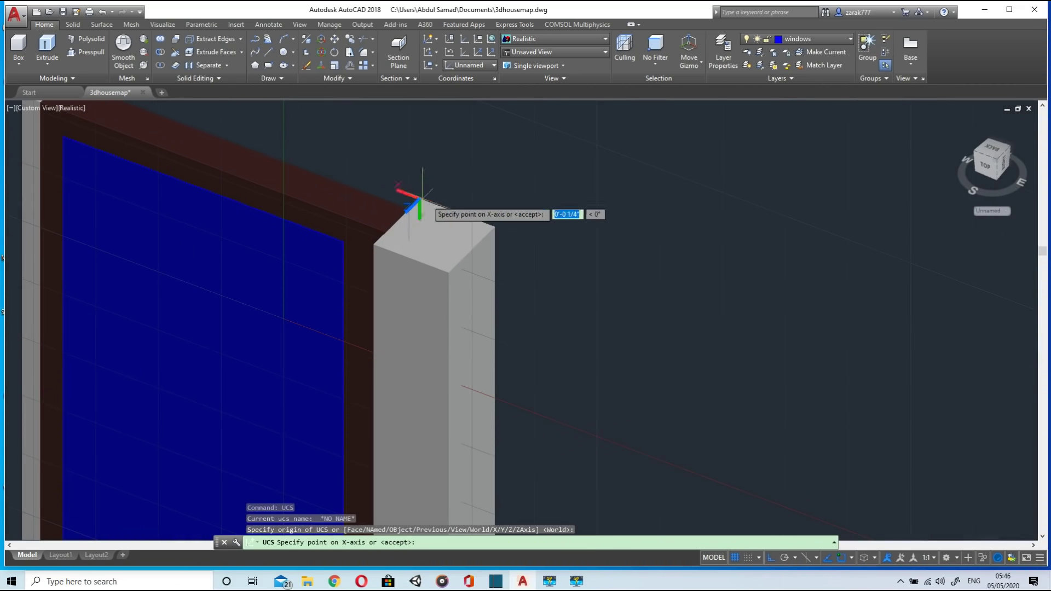
left_click(494, 226)
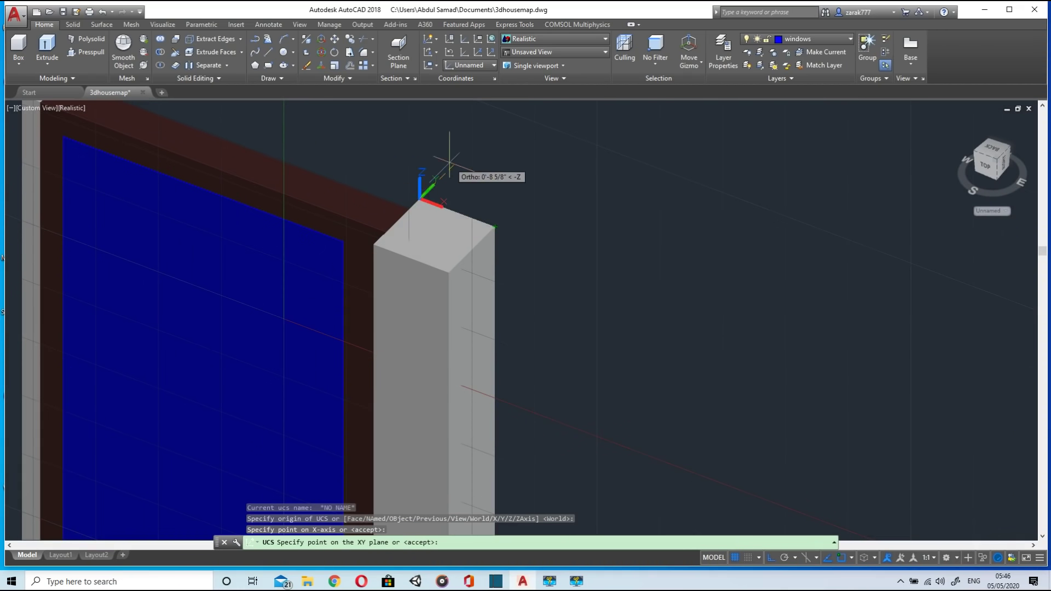
key("Return")
Step: In top view, trace the angled low wall with a polyline, from its end at the square pillar along its inner edge
scroll(546, 317, "down", 5)
scroll(509, 307, "up", 5)
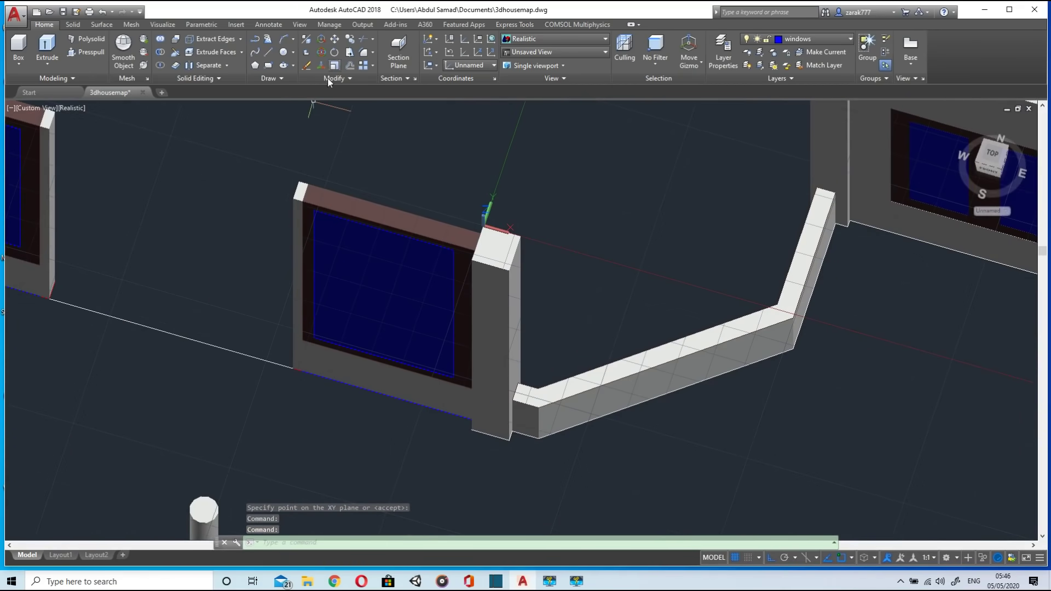
left_click(991, 154)
scroll(383, 322, "up", 8)
mouse_move(383, 323)
middle_mouse_down()
mouse_move(611, 222)
mouse_move(565, 262)
middle_mouse_up()
left_click(268, 54)
left_click(255, 40)
scroll(459, 289, "up", 6)
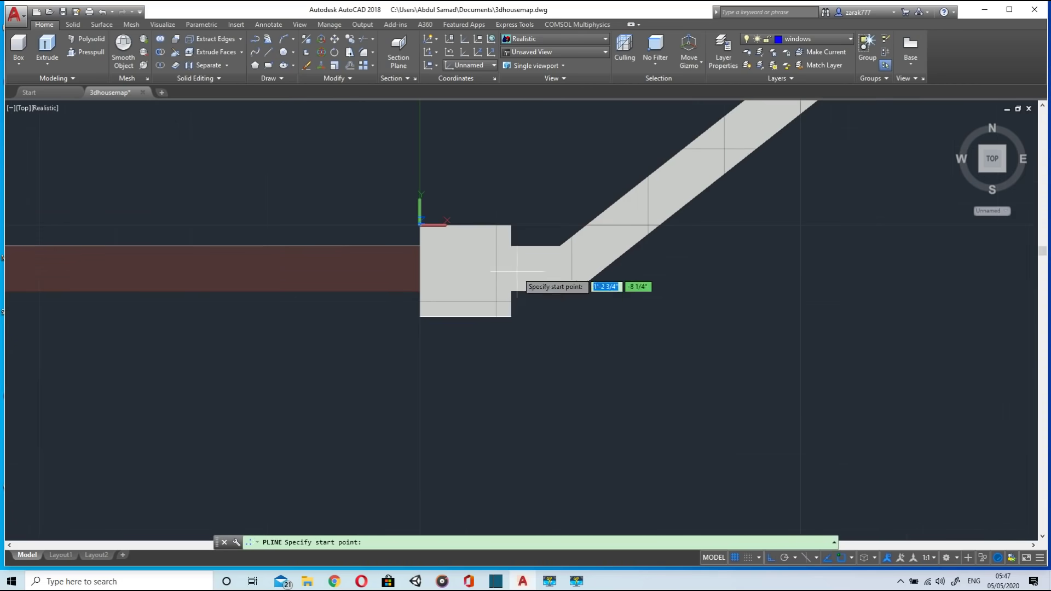
left_click(511, 291)
left_click(511, 246)
left_click(560, 245)
scroll(603, 228, "down", 6)
left_click(724, 130)
middle_click_drag(728, 129, 594, 291)
Step: Continue the polyline from the far pillar down the low wall's outer edge, around the bend and back to the square pillar
left_click(599, 216)
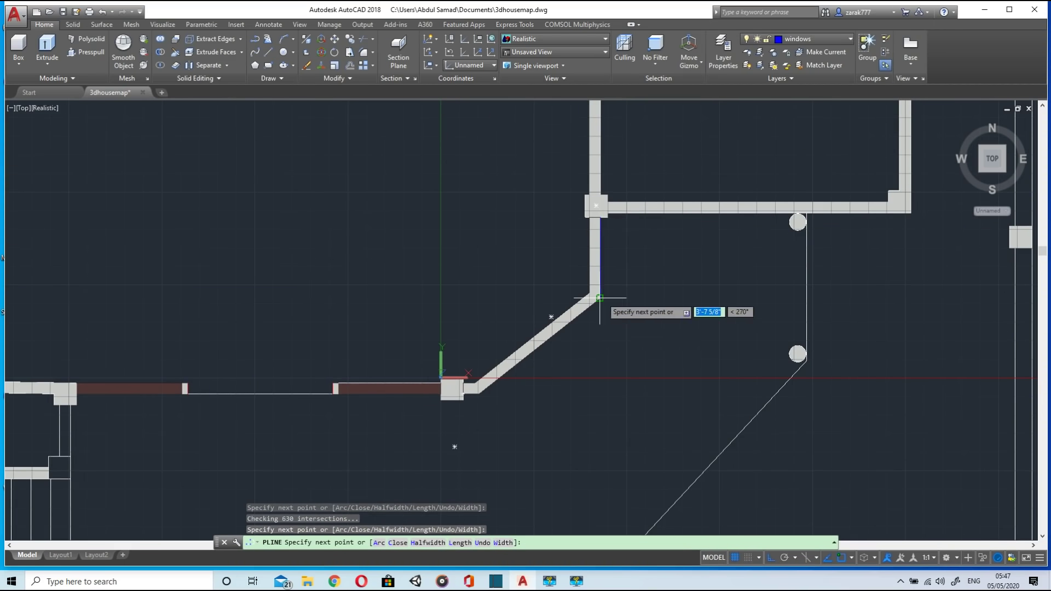
left_click(599, 299)
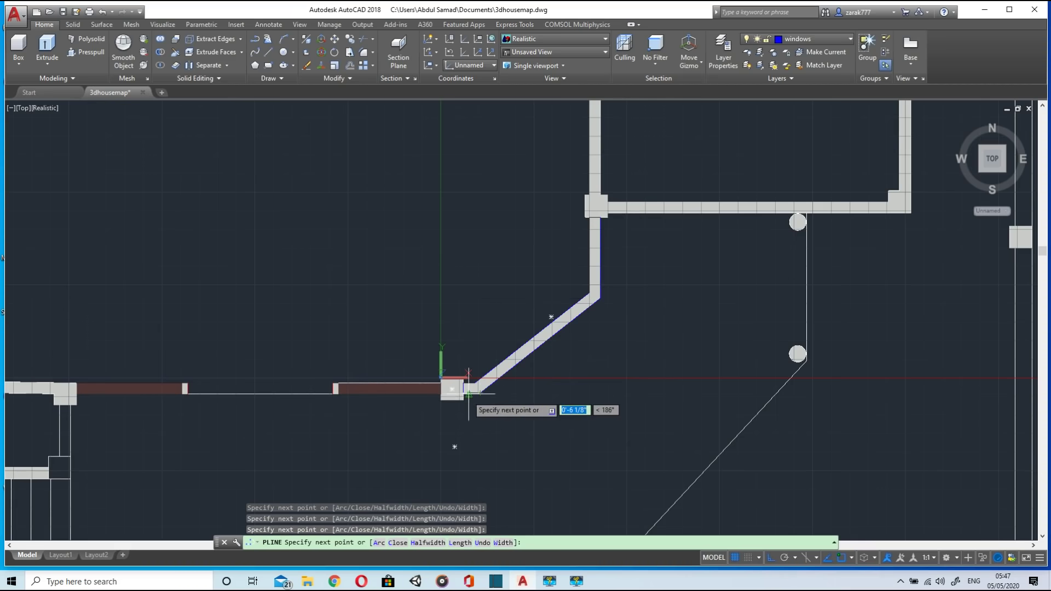
scroll(517, 377, "down", 5)
scroll(509, 393, "up", 6)
key("Escape")
Step: Move the traced angled outline straight forward from its bend corner to the open ground in front of the house
middle_click_drag(547, 401, 528, 322, "shift")
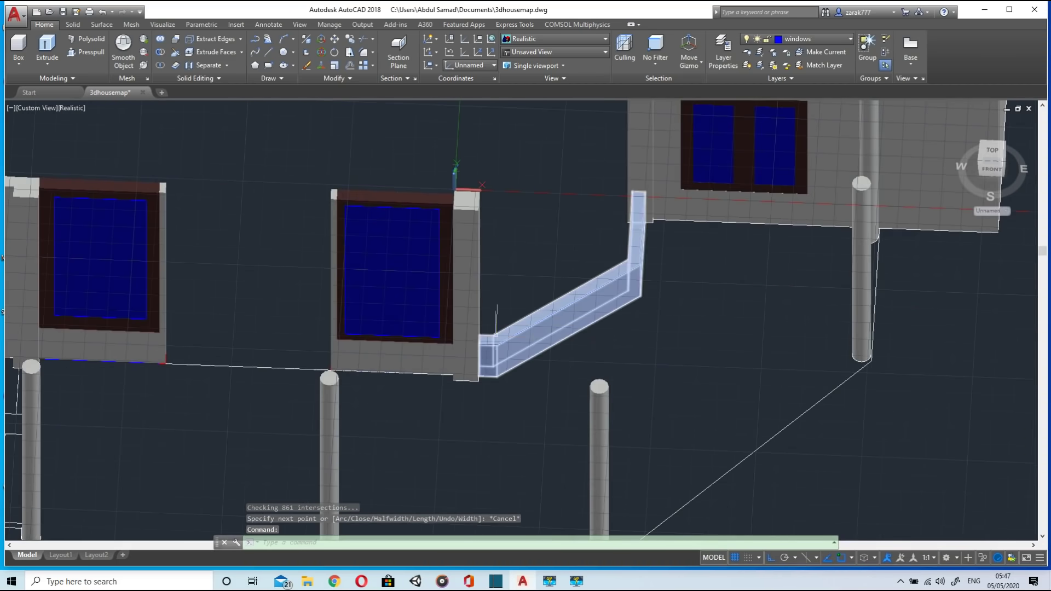
left_click(334, 39)
left_click(540, 320)
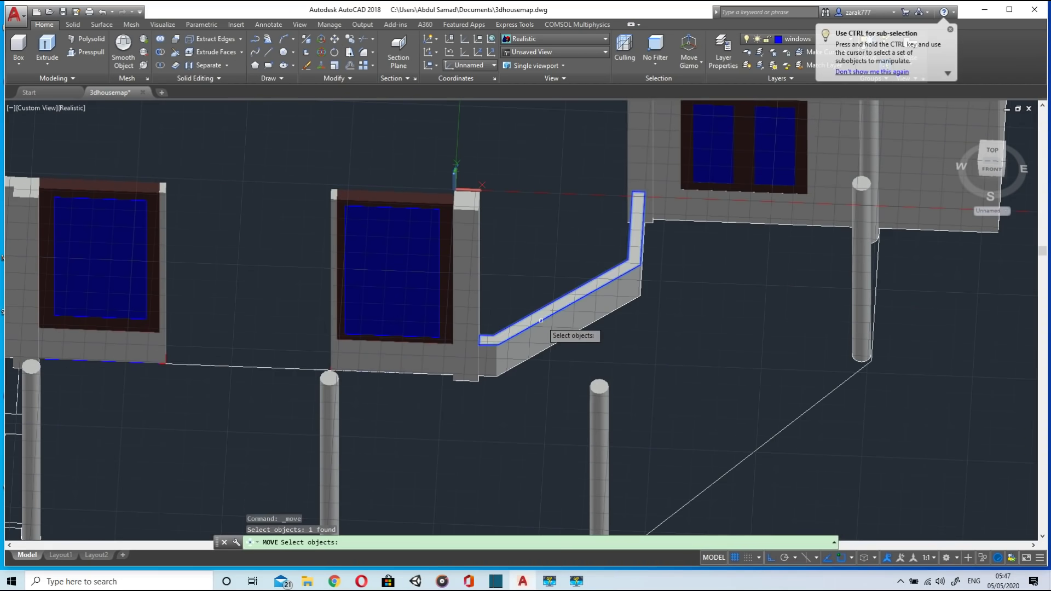
left_click(643, 255)
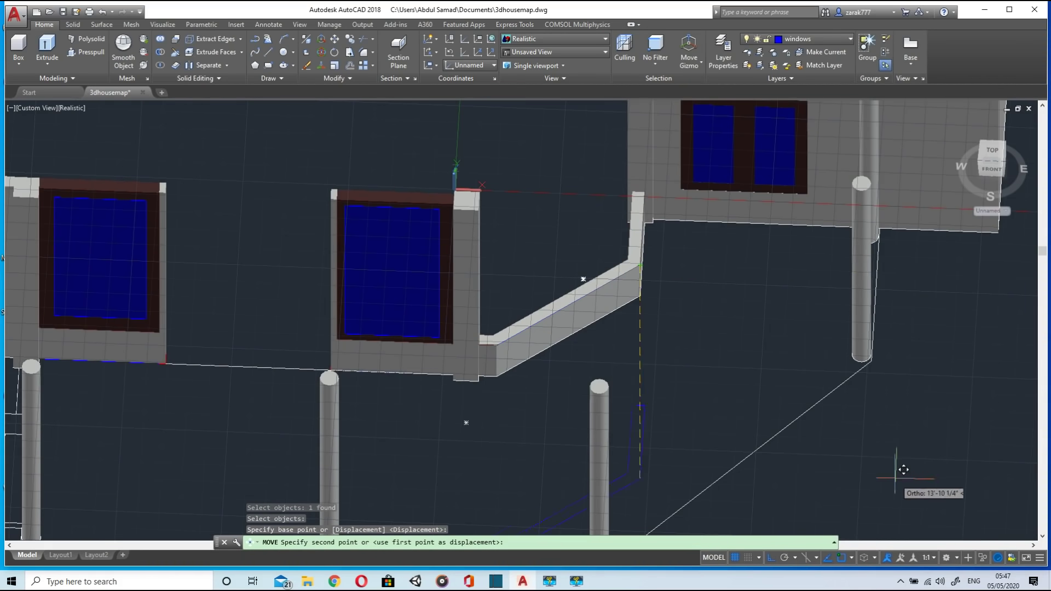
scroll(903, 470, "down", 4)
middle_click_drag(832, 495, 617, 382)
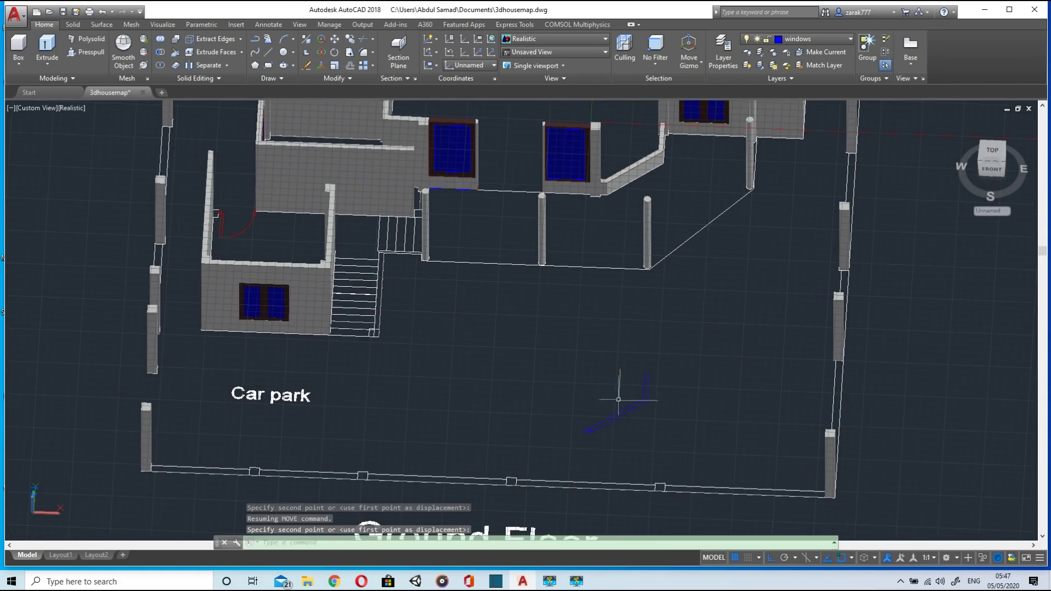
key("Escape")
scroll(644, 446, "up", 3)
scroll(644, 446, "down", 2)
scroll(645, 434, "up", 4)
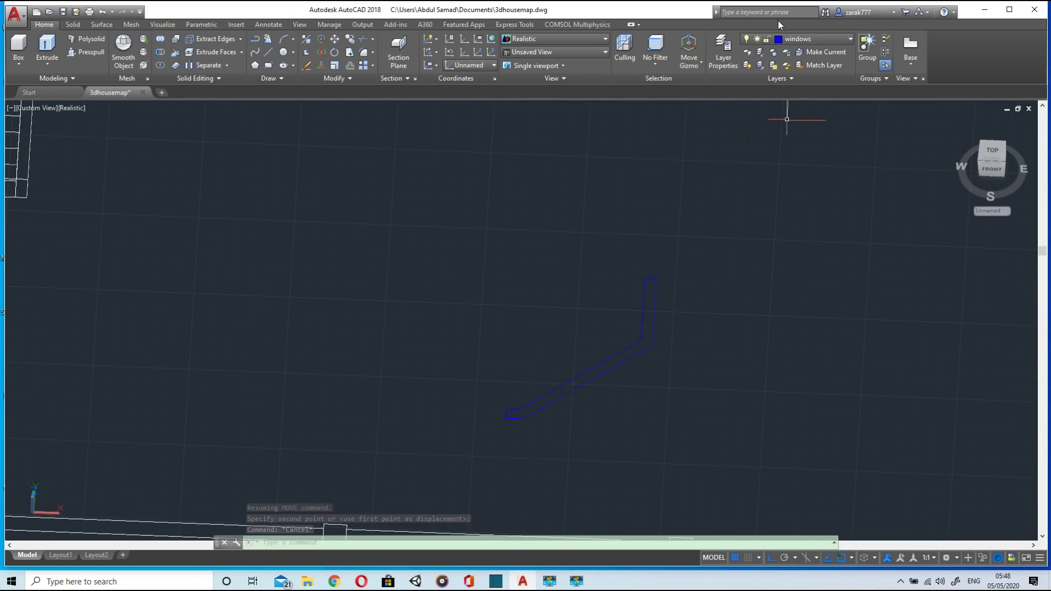
Step: Try to press-pull the relocated angled outline by 9', and undo the extrusion
key("ctrl+shift+e")
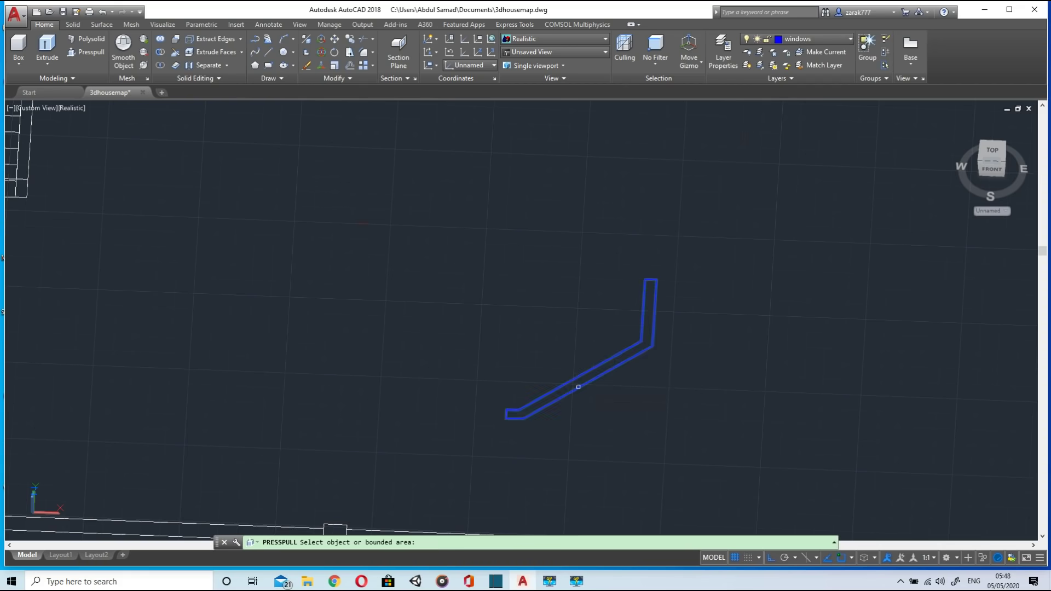
left_click(600, 360)
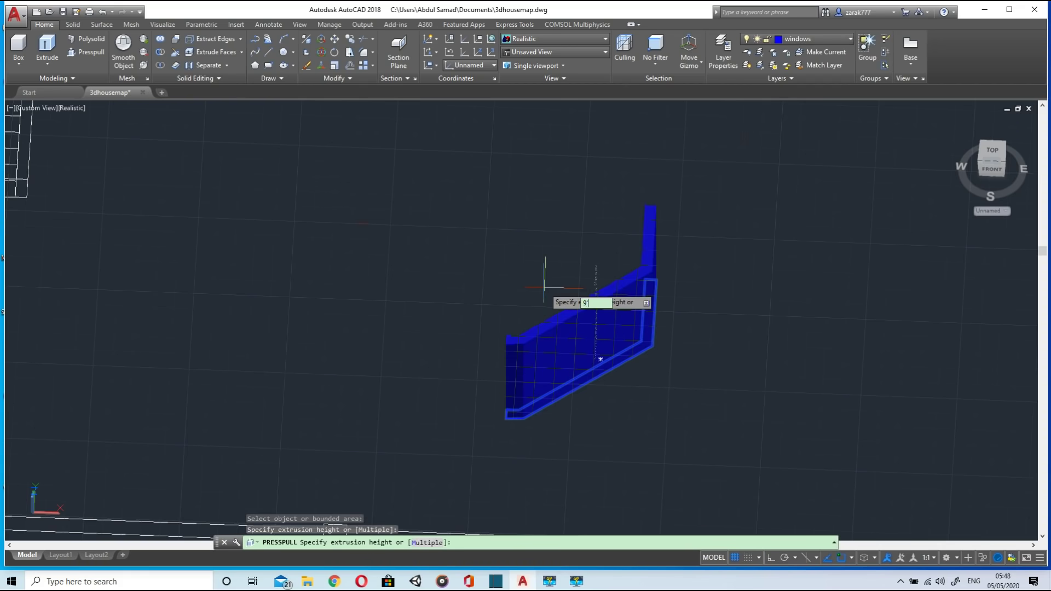
type("9'")
key("Return")
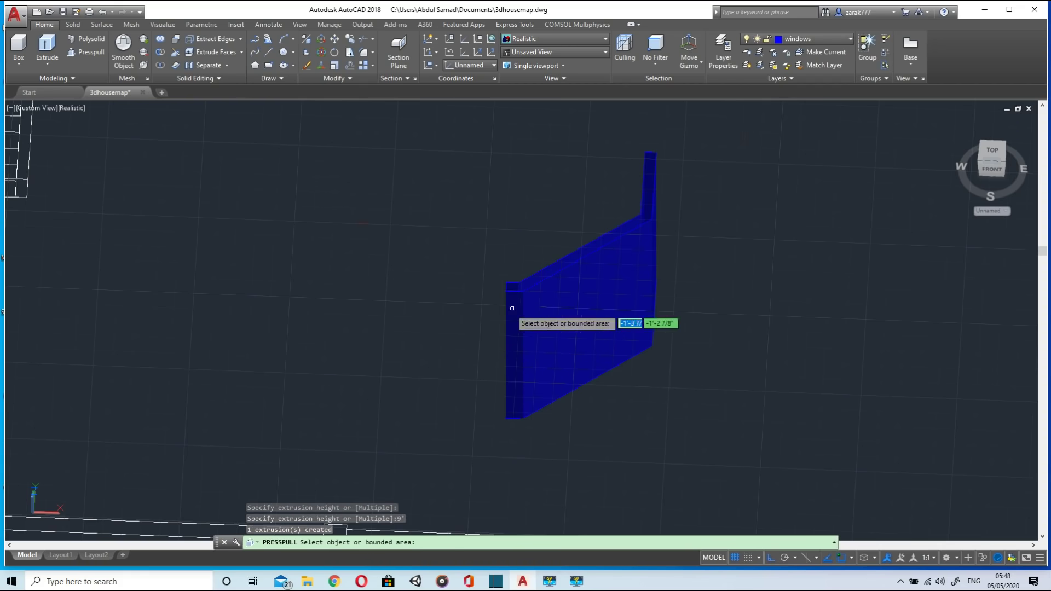
left_click(334, 40)
key("Escape")
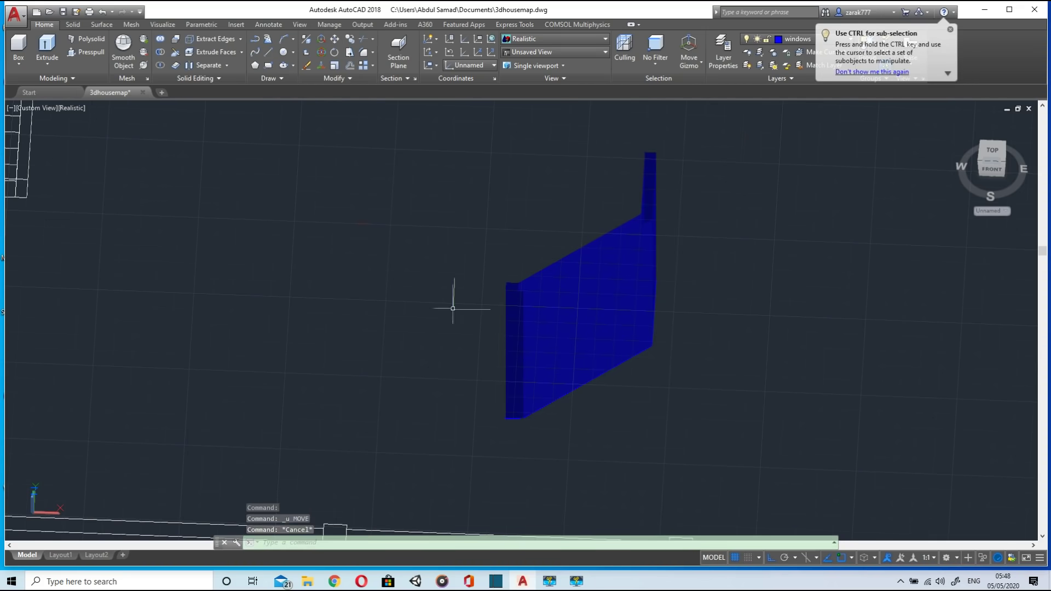
key("ctrl+z")
Step: Press-pull the angled outline in front of the house upward by 9'
key("ctrl+shift+e")
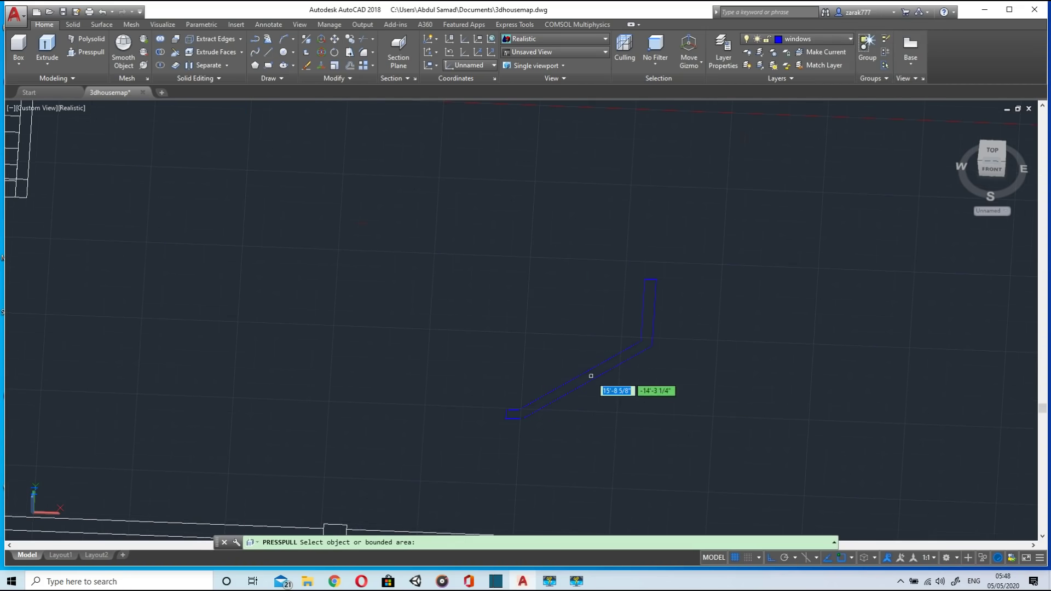
left_click(591, 377)
type("9")
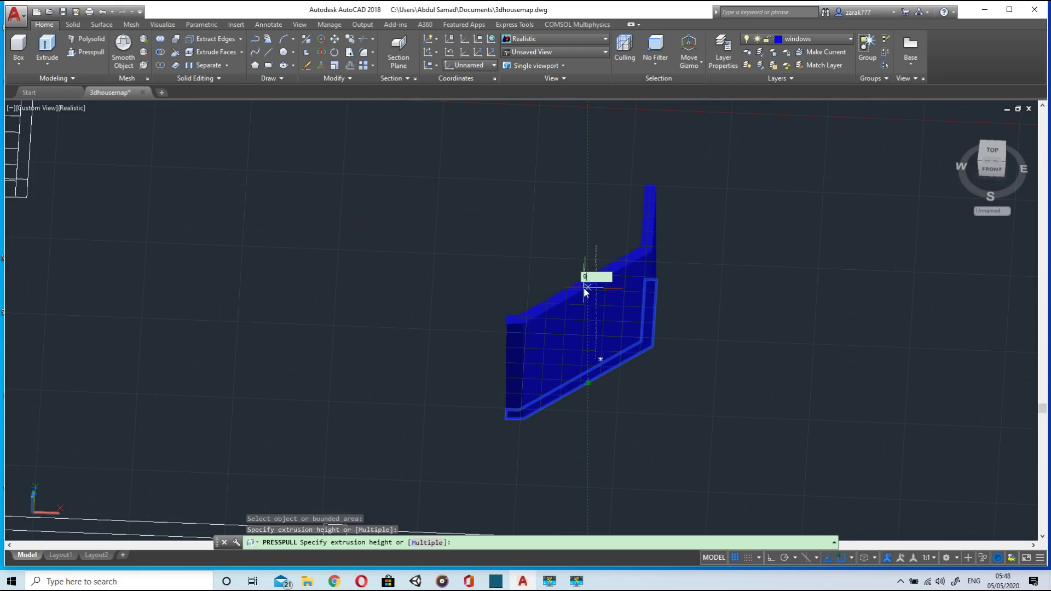
type("'")
key("Return")
Step: Move the blue angled solid by its upper end corner to the upper side corner of the square pillar, above the low wall
middle_click_drag(526, 283, 484, 247, "shift")
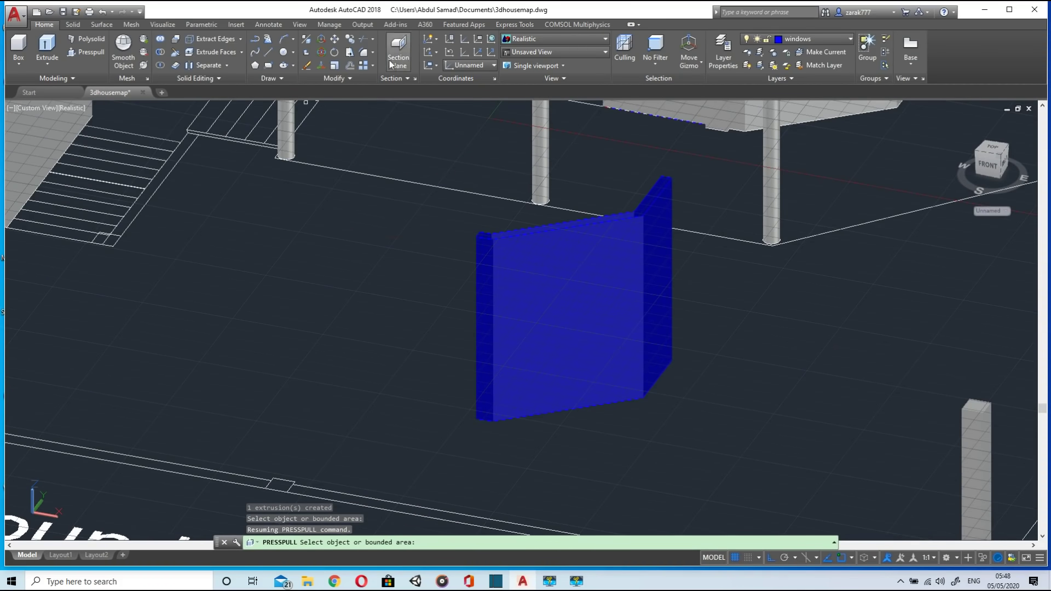
left_click(334, 38)
left_click(494, 249)
key("Return")
scroll(492, 241, "up", 4)
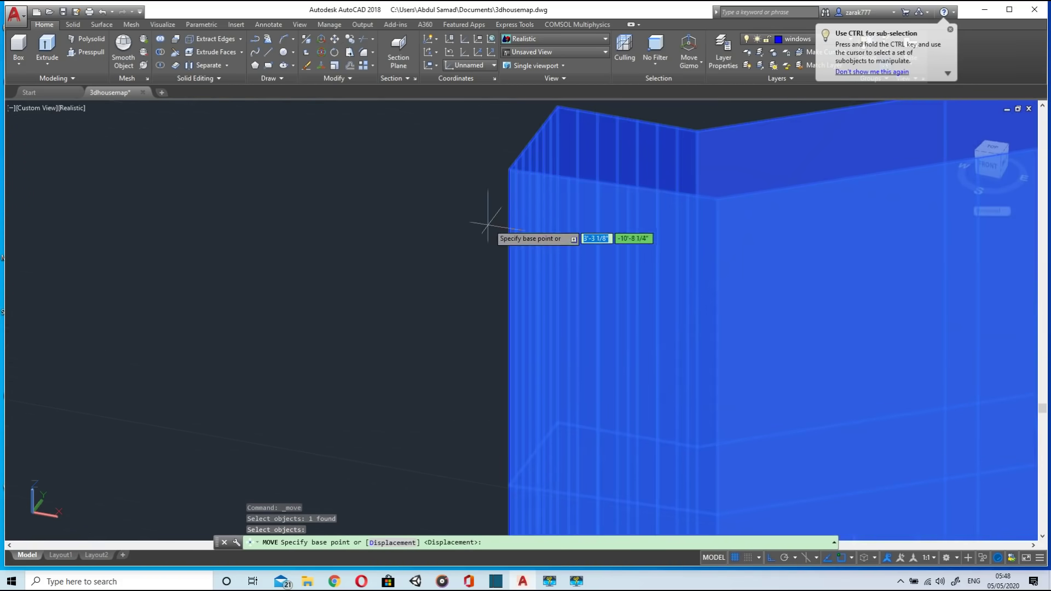
left_click(509, 168)
scroll(593, 162, "down", 8)
middle_click_drag(700, 137, 640, 327)
scroll(664, 225, "up", 5)
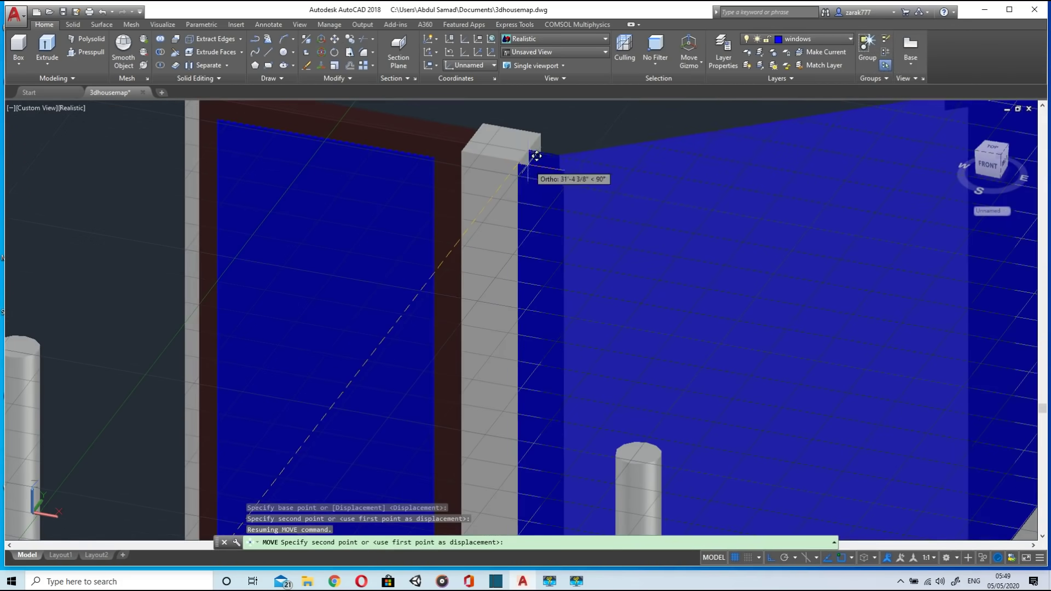
left_click(520, 160)
scroll(644, 213, "down", 5)
key("Escape")
Step: Erase the leftover angled outline in front of the house and the ground floor's "Car park" label
left_click(588, 407)
mouse_move(588, 409)
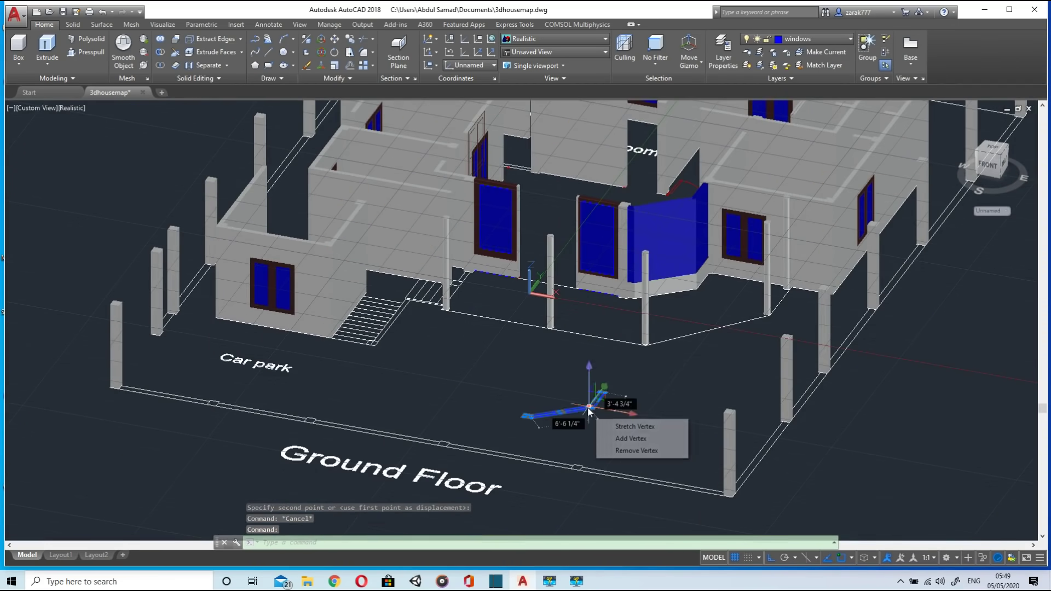
left_click_drag(564, 389, 542, 374)
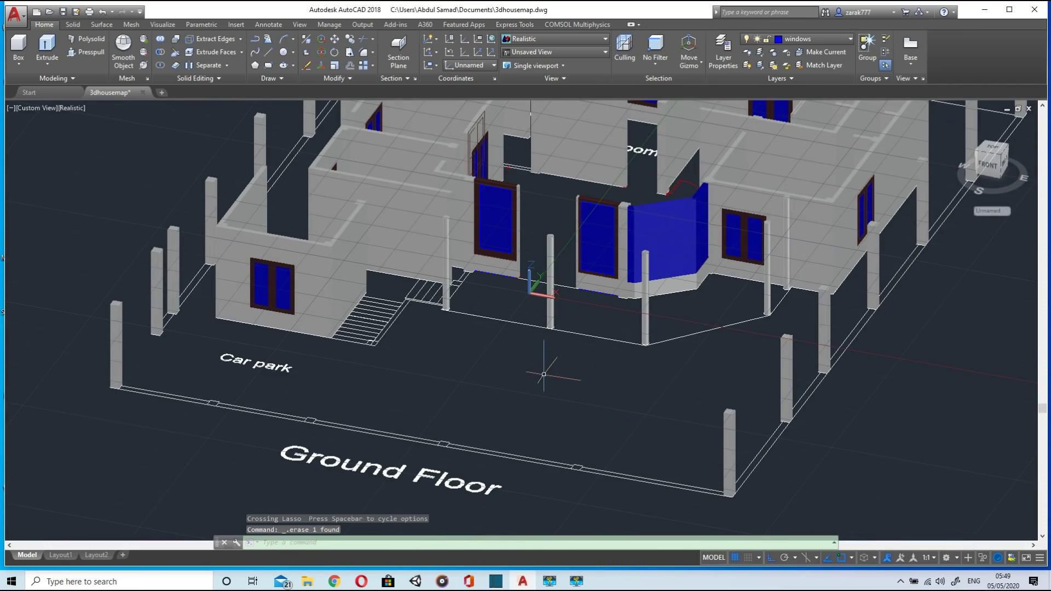
left_click_drag(236, 353, 246, 350)
key("Delete")
Step: Examine the ground floor from several angles, including the round front columns, the porch edge and the front stairs
scroll(400, 333, "down", 3)
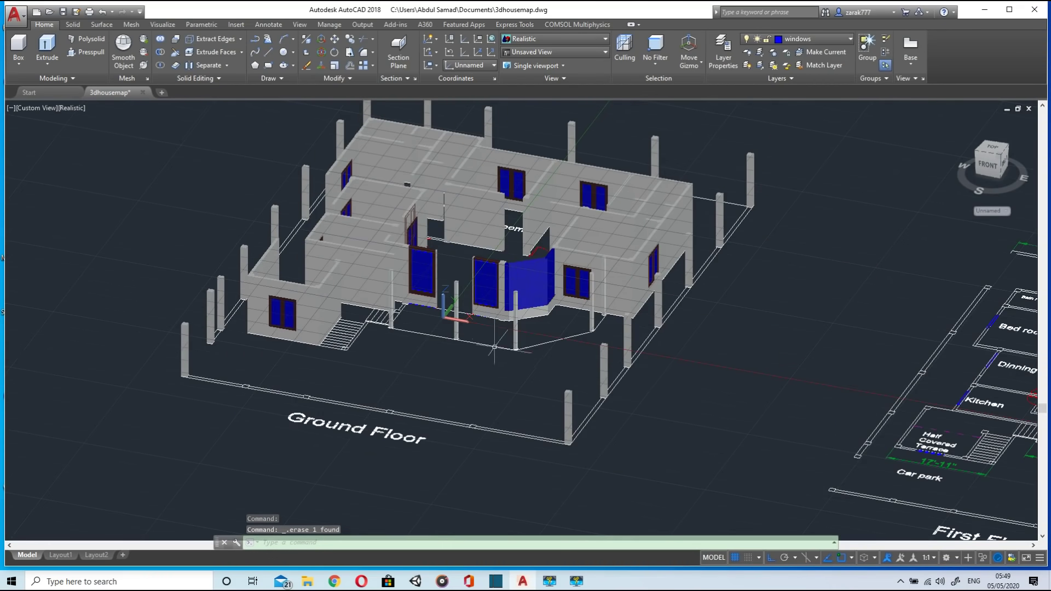
middle_click_drag(494, 347, 547, 380, "shift")
middle_click_drag(471, 415, 374, 398, "shift")
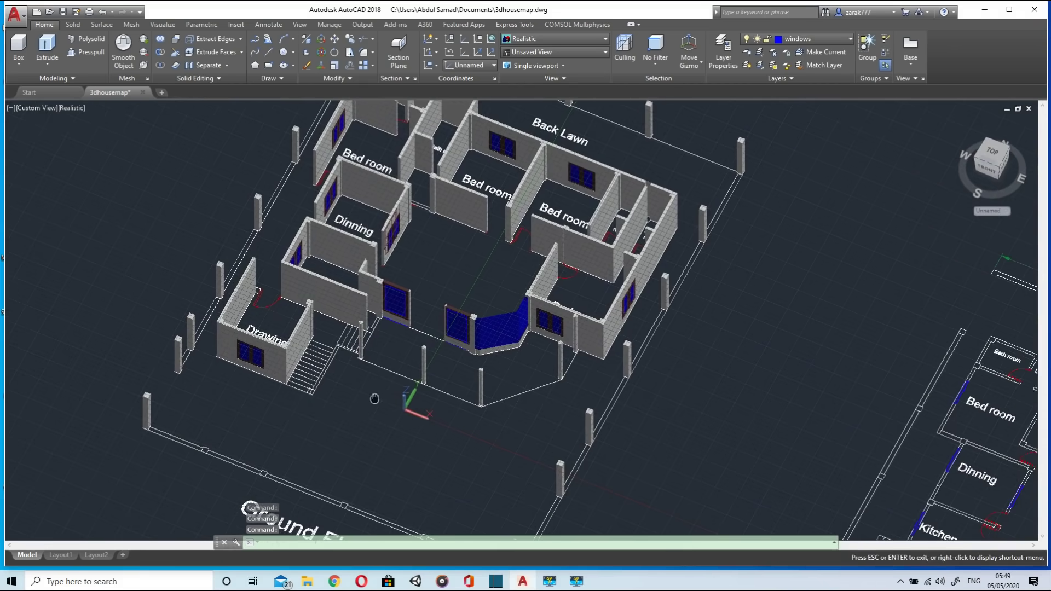
scroll(374, 398, "up", 8)
scroll(411, 224, "down", 6)
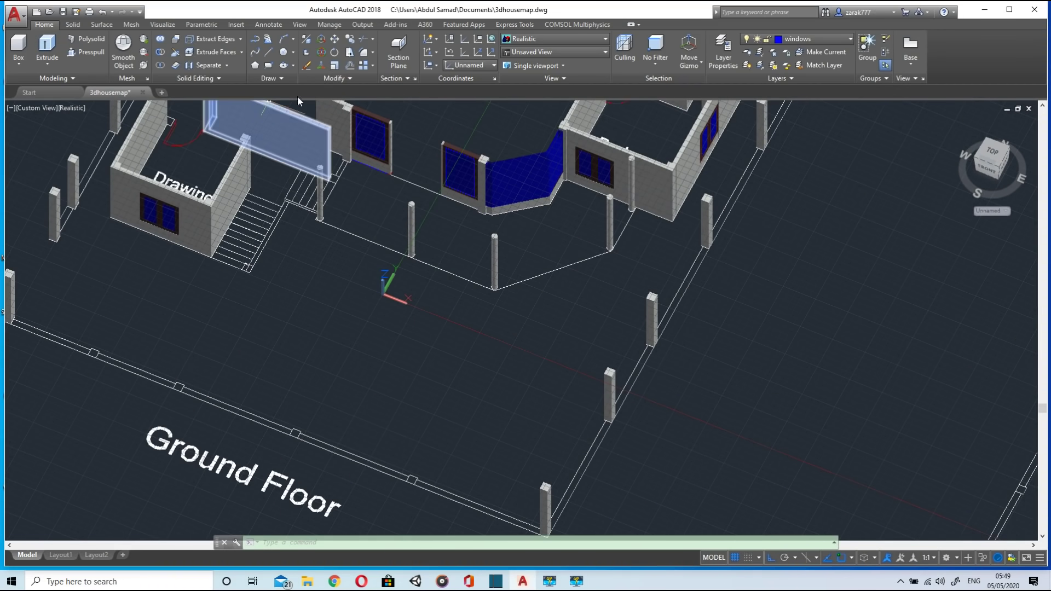
scroll(305, 236, "up", 8)
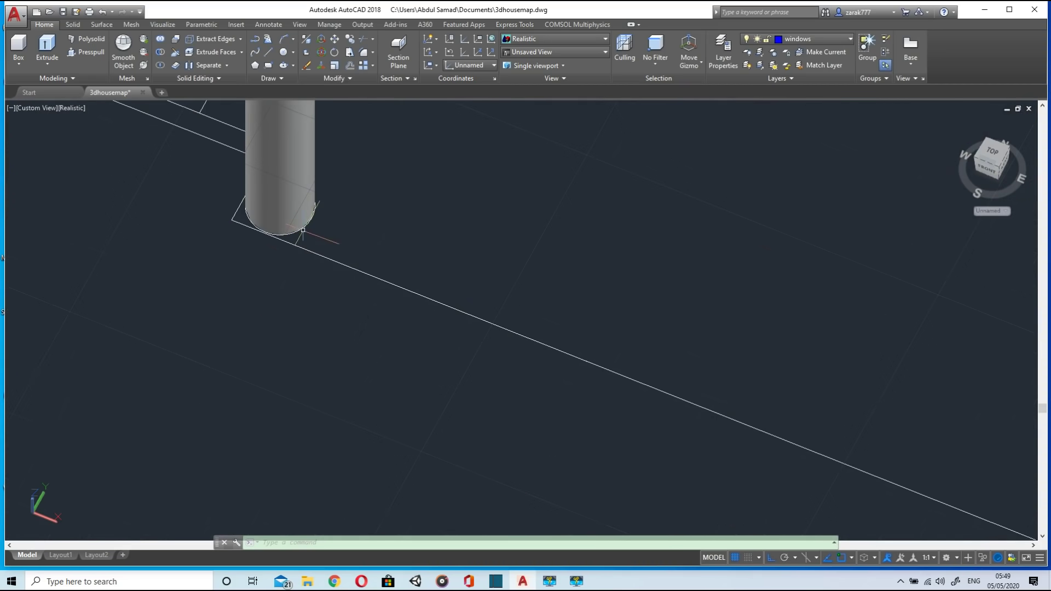
left_click(305, 225)
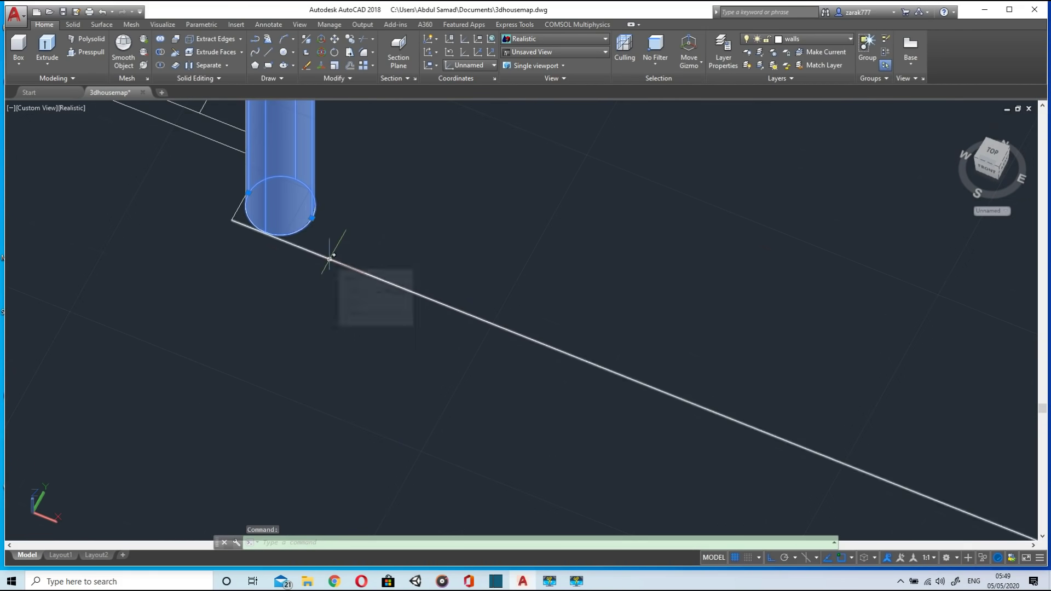
key("Escape")
scroll(329, 259, "down", 9)
middle_click_drag(361, 263, 365, 240, "shift")
scroll(321, 360, "up", 4)
middle_click_drag(327, 359, 307, 345, "shift")
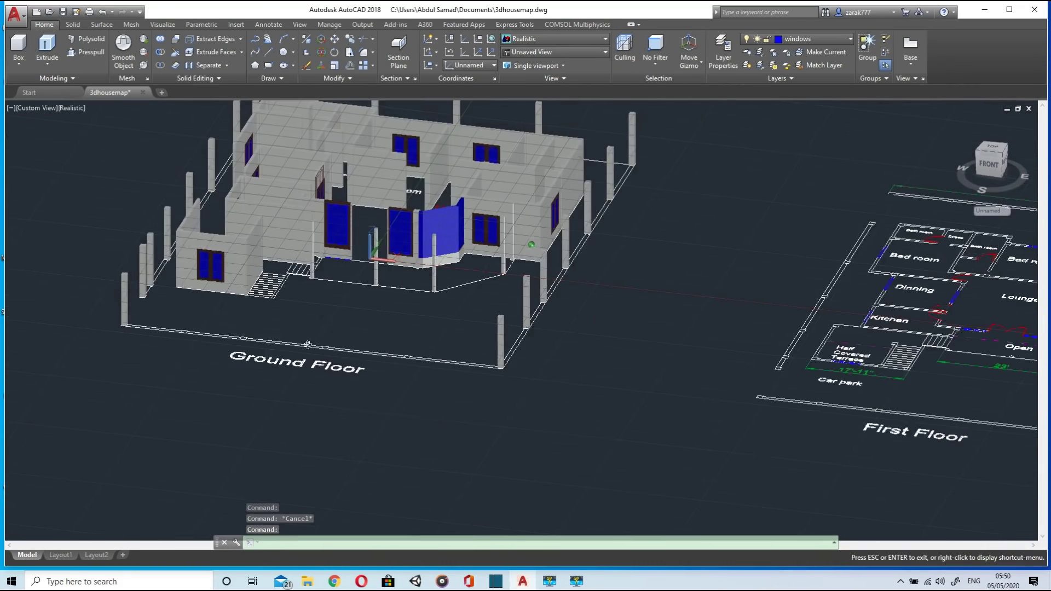
scroll(262, 323, "up", 5)
scroll(240, 351, "down", 3)
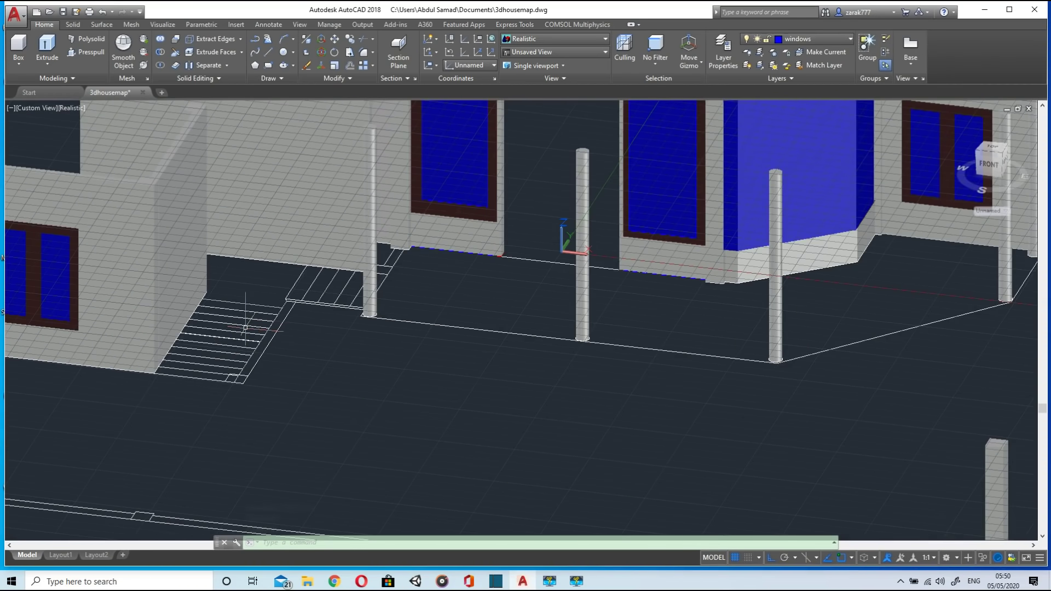
Step: Erase the small square at the foot of the front stairs and try to press-pull the lowest tread area
left_click(90, 53)
scroll(192, 358, "up", 4)
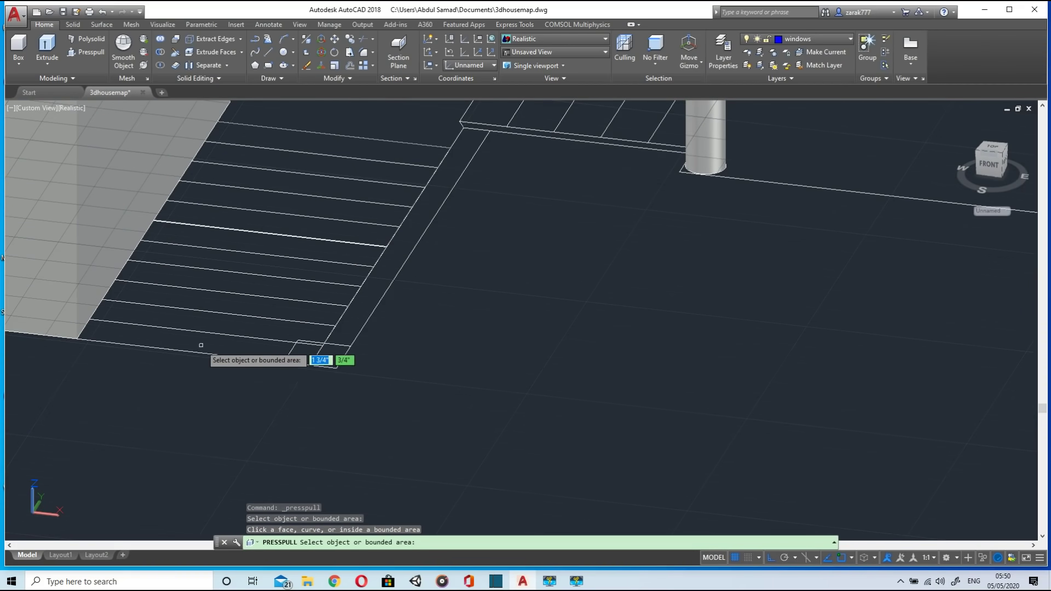
scroll(201, 345, "up", 2)
key("Return")
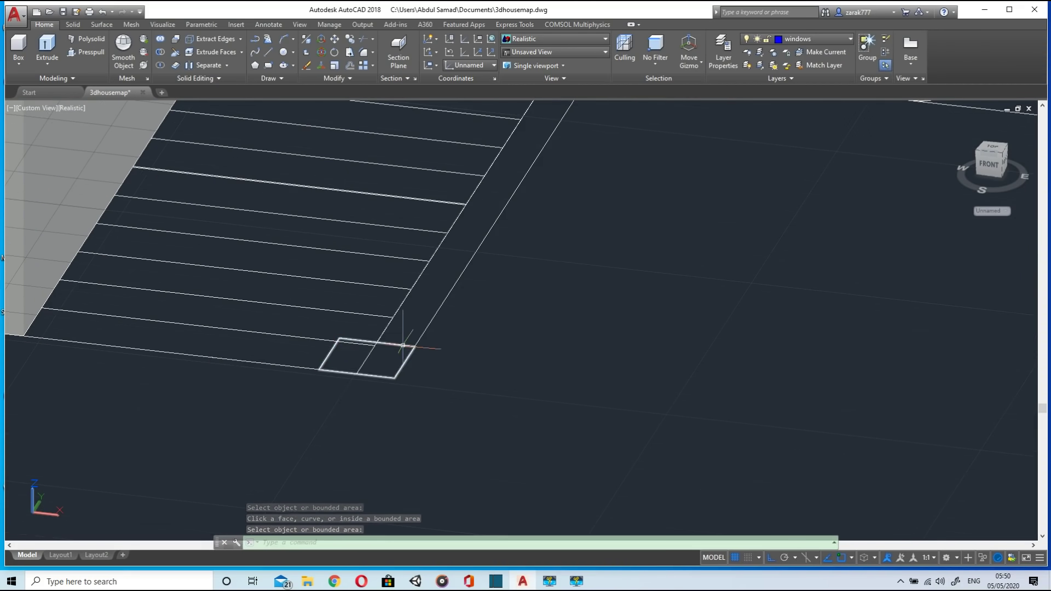
left_click(79, 51)
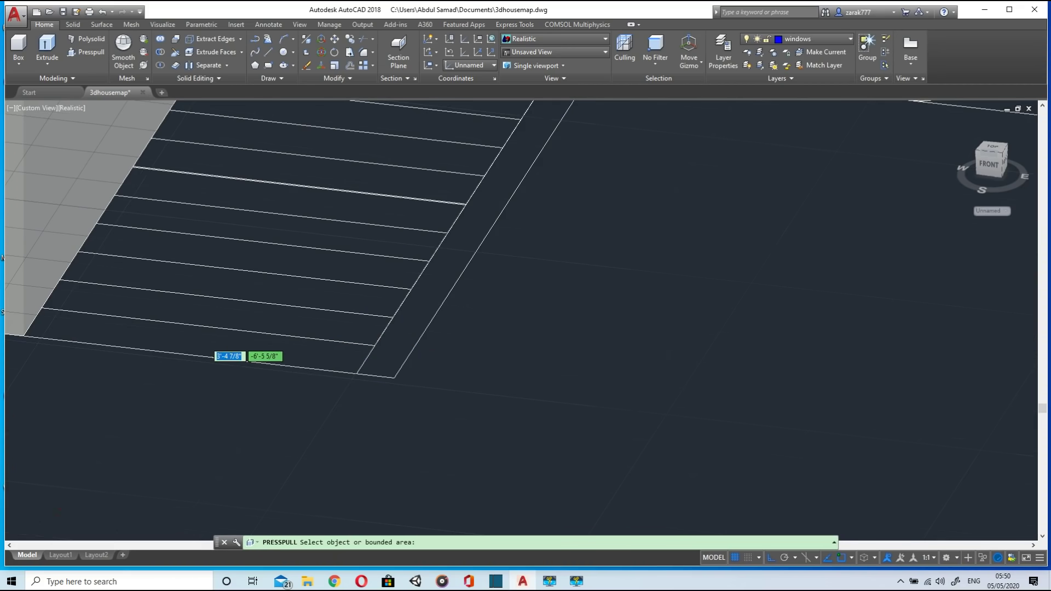
scroll(212, 342, "down", 3)
Step: Draw a rectangle over the lowest stair tread on the windows layer
left_click(248, 66)
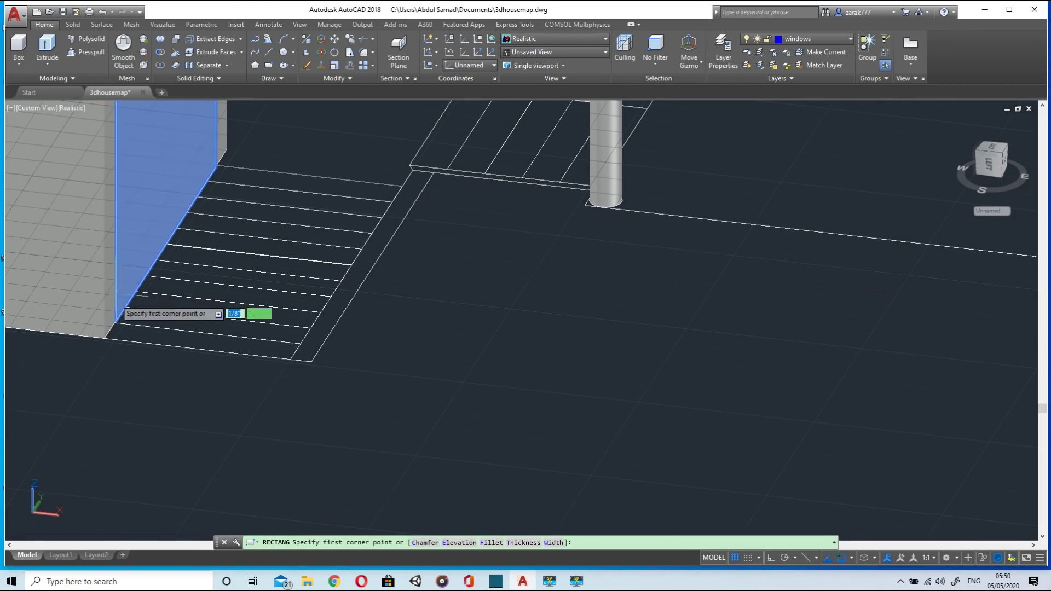
scroll(110, 318, "up", 5)
left_click(97, 374)
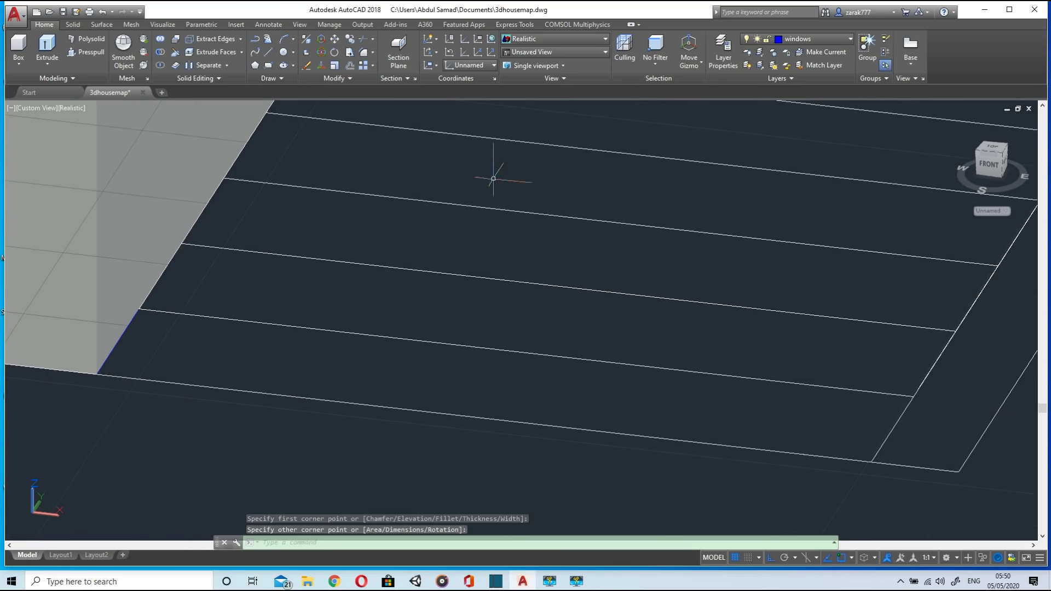
left_click(268, 65)
key("Escape")
key("Escape")
Step: Make walls the current layer and redraw the lowest tread's rectangle from its outer front corner to its rear corner at the house wall
scroll(704, 418, "down", 5)
left_click(800, 37)
left_click(804, 127)
left_click(268, 65)
scroll(786, 407, "up", 5)
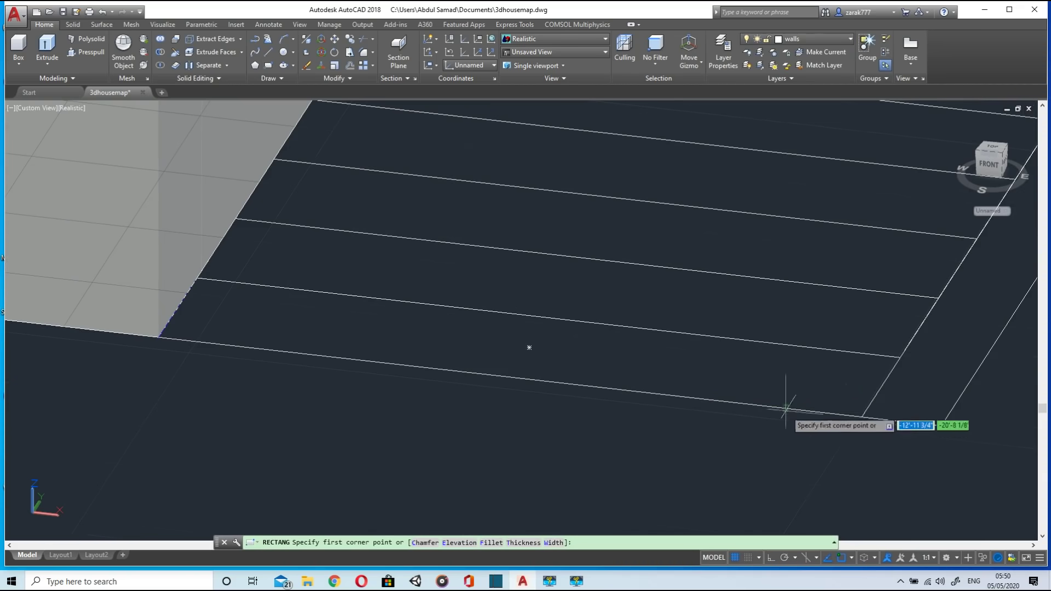
left_click(861, 416)
left_click(197, 278)
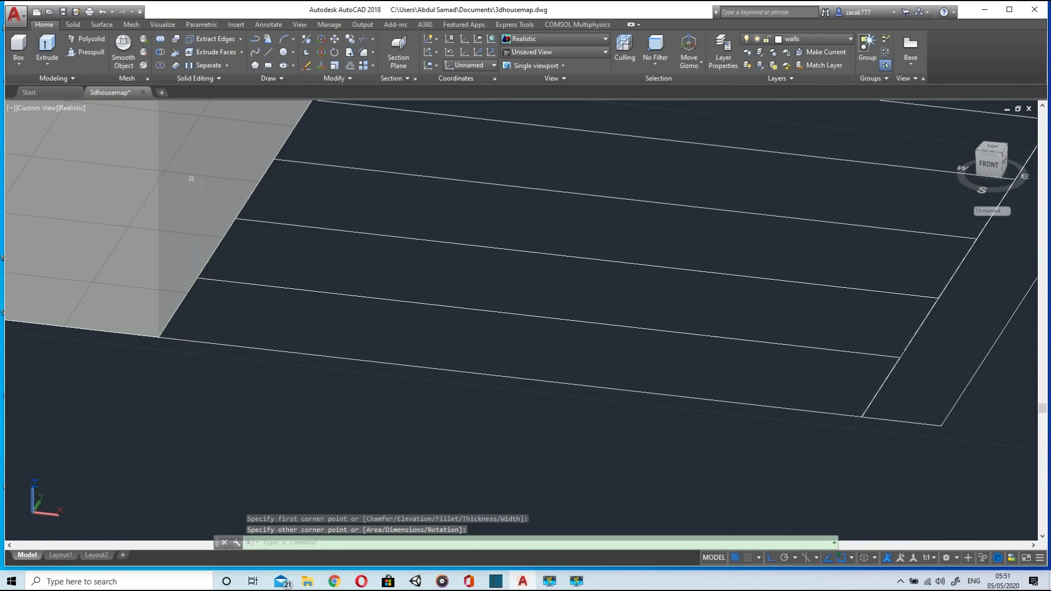
Step: Erase one overlapping object at the lowest stair tread, and undo the further erasure of the tread's rectangle
left_click(77, 60)
scroll(356, 329, "down", 5)
scroll(389, 310, "up", 4)
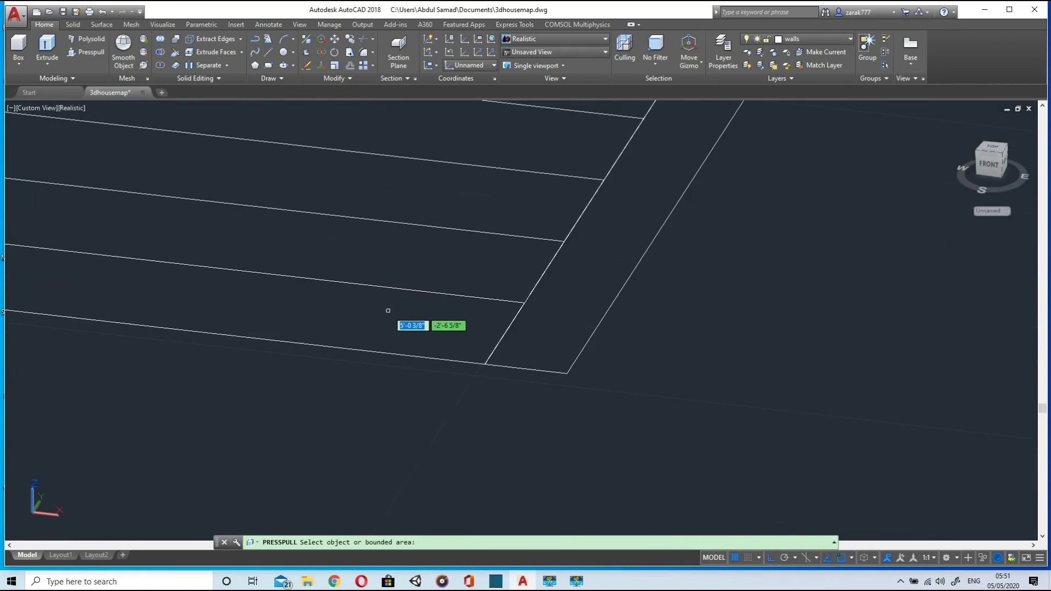
key("Escape")
left_click(300, 301)
key("Delete")
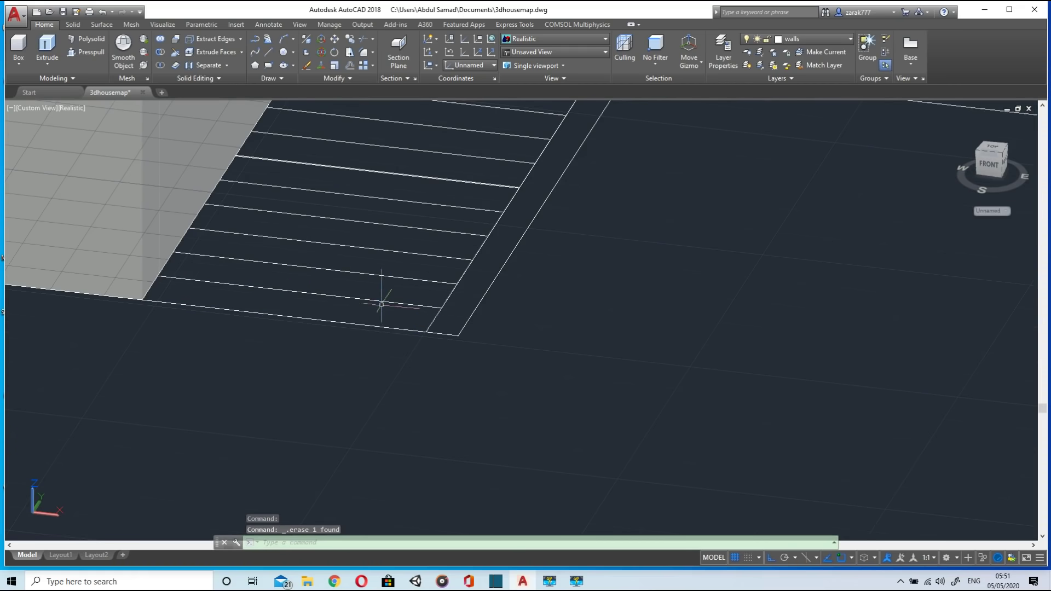
left_click(389, 329)
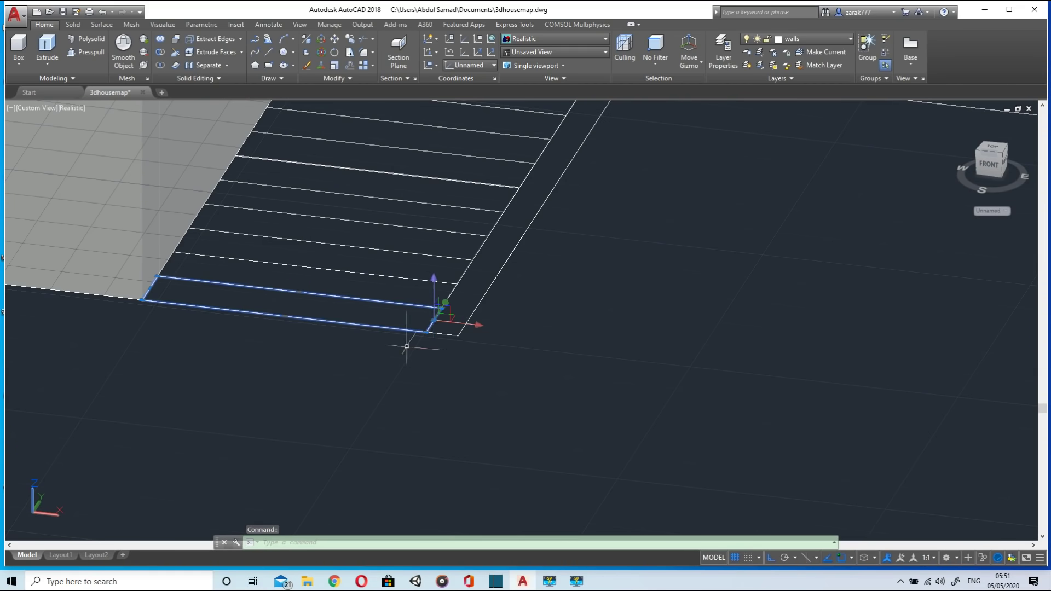
key("ctrl+z")
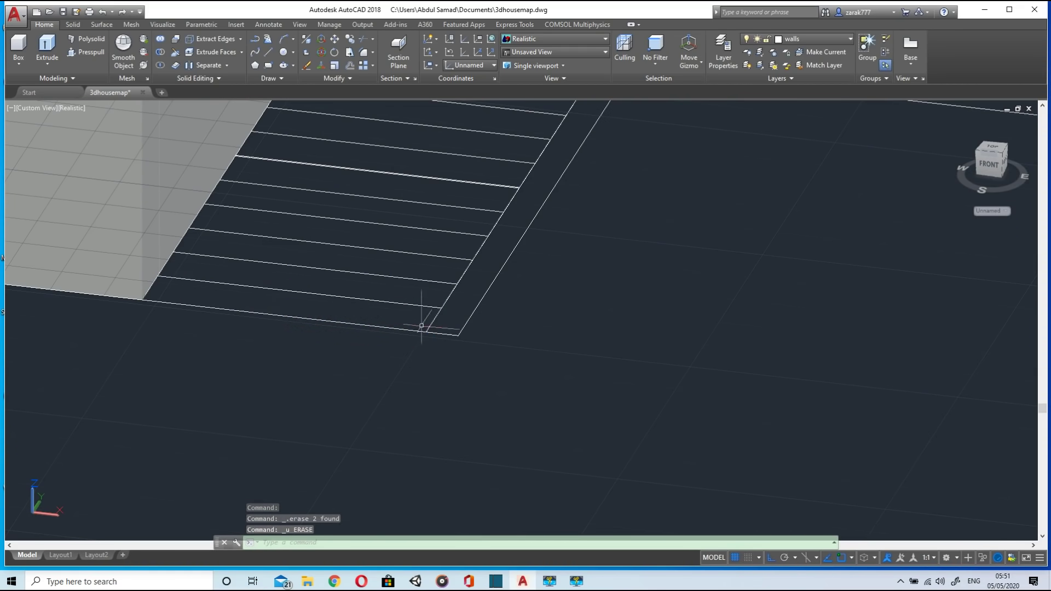
Step: Press-pull the lowest tread of the front stairs up 8 inches
scroll(421, 326, "down", 3)
left_click(83, 51)
scroll(252, 244, "up", 5)
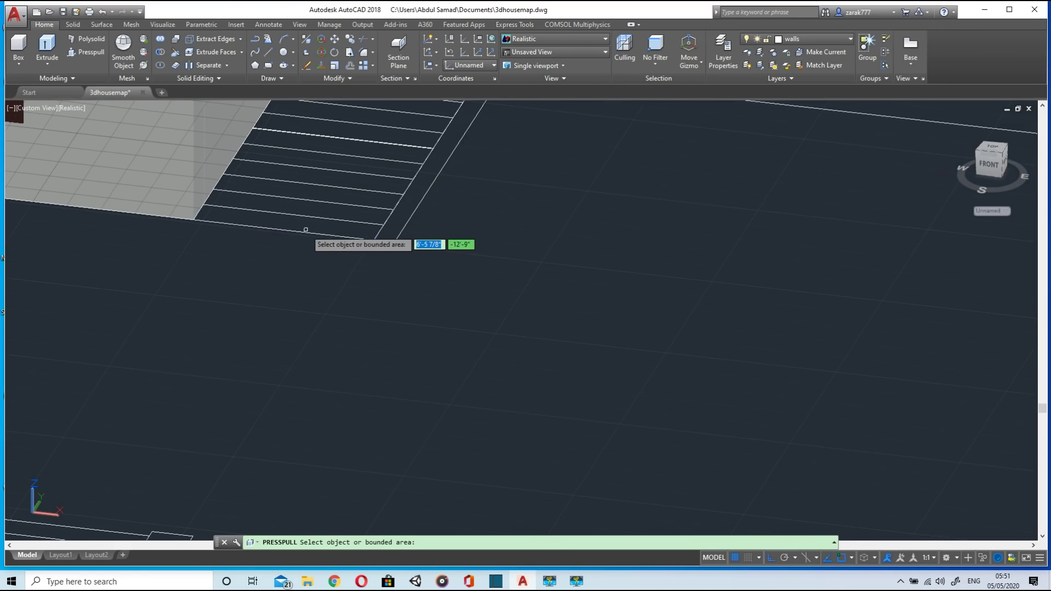
scroll(306, 230, "up", 2)
left_click(312, 230)
scroll(312, 208, "up", 1)
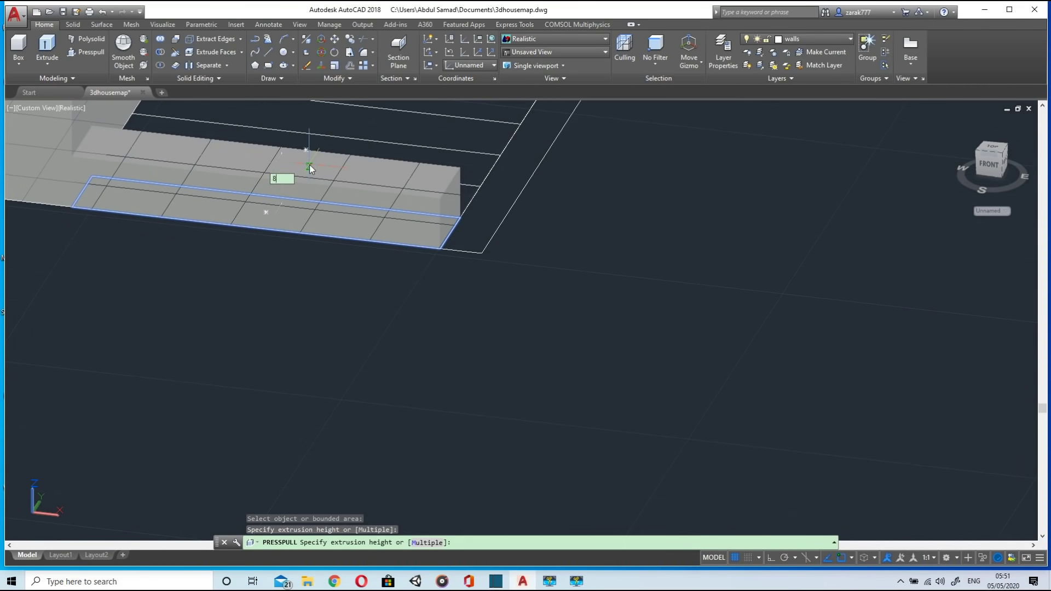
left_click(308, 159)
scroll(426, 181, "down", 5)
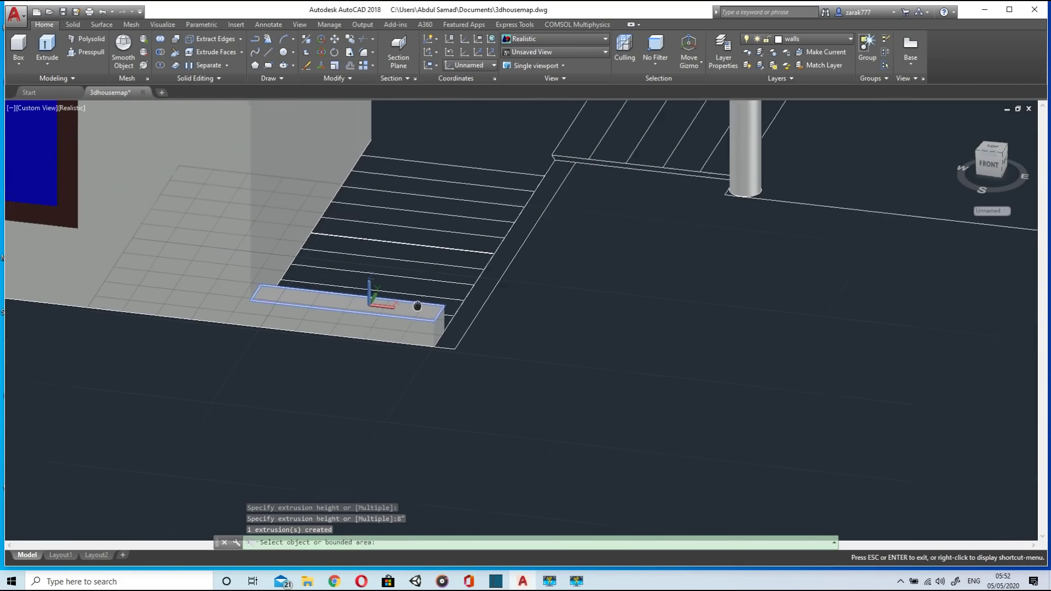
Step: Press-pull the second tread of the front stairs up 16 inches and the third up 24 inches
scroll(442, 389, "up", 2)
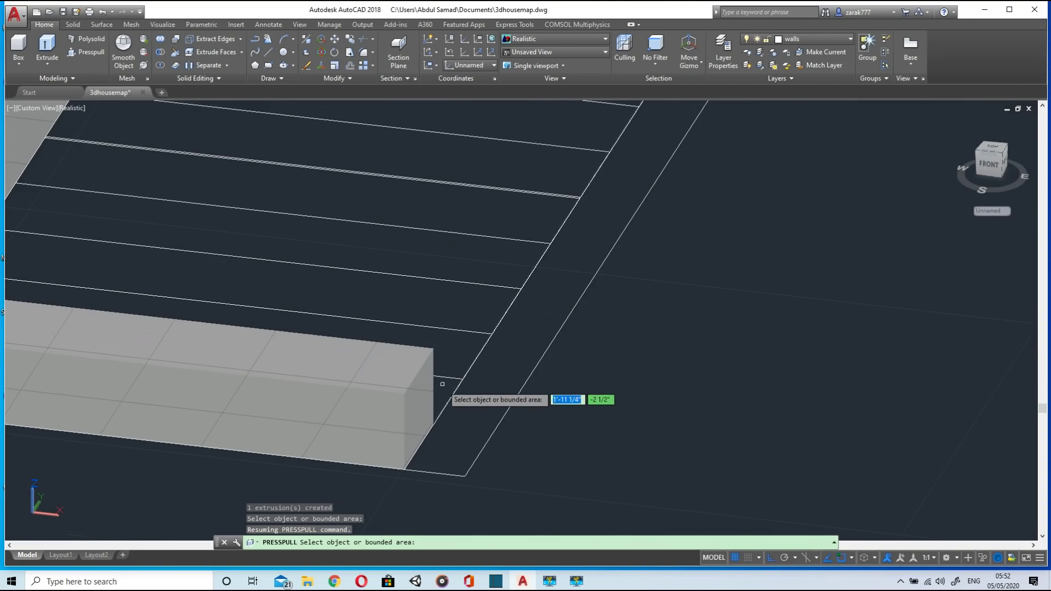
scroll(438, 397, "up", 3)
scroll(388, 435, "down", 2)
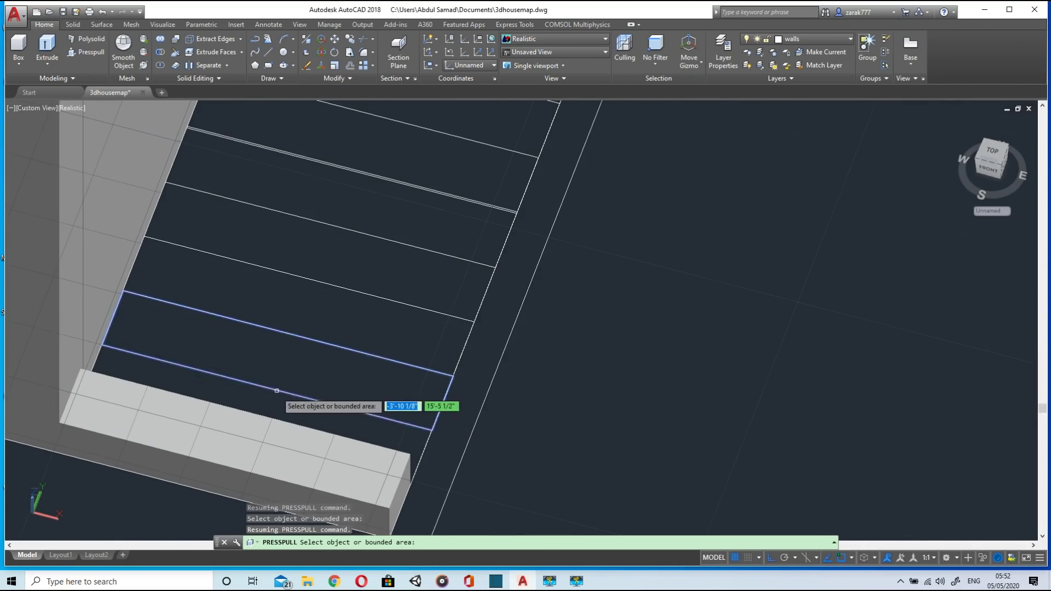
left_click(419, 459)
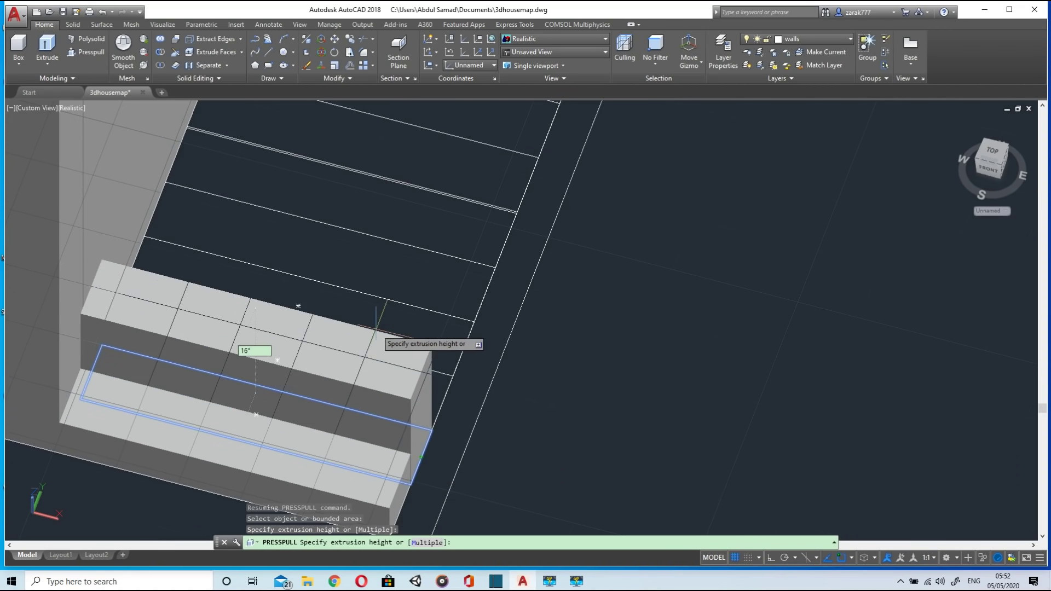
left_click(375, 328)
left_click(369, 328)
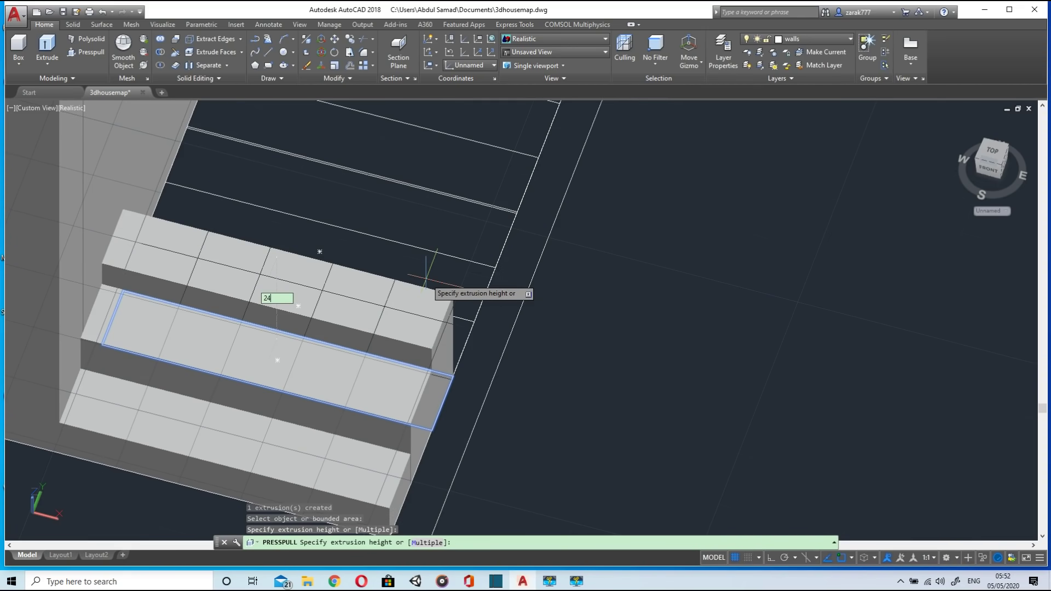
key("Return")
Step: Press-pull the fourth tread of the front stairs up 32 inches and the fifth up 40 inches
left_click(472, 350)
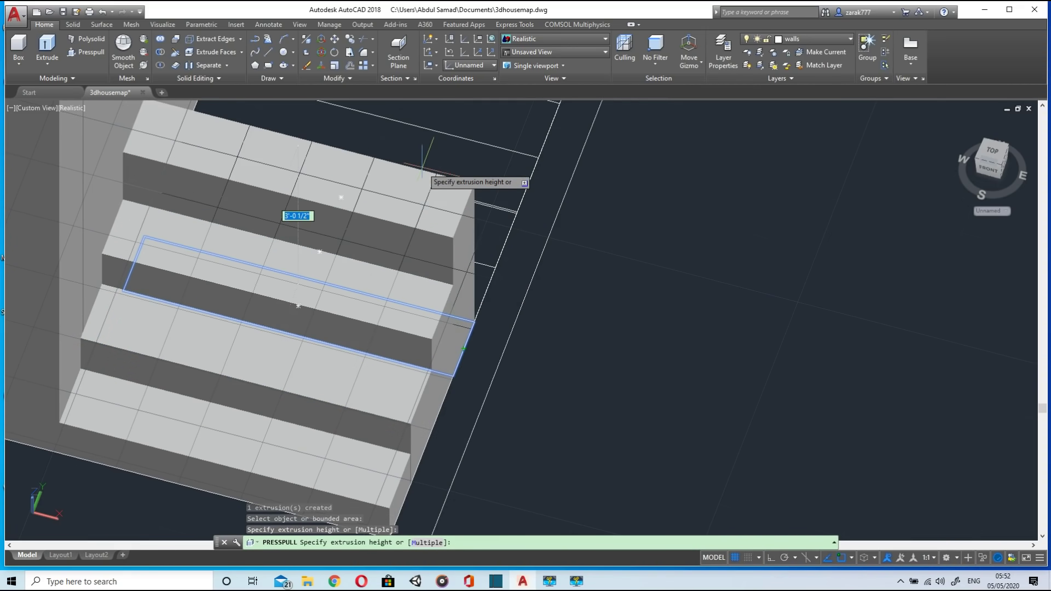
type("32")
key("Return")
left_click(317, 227)
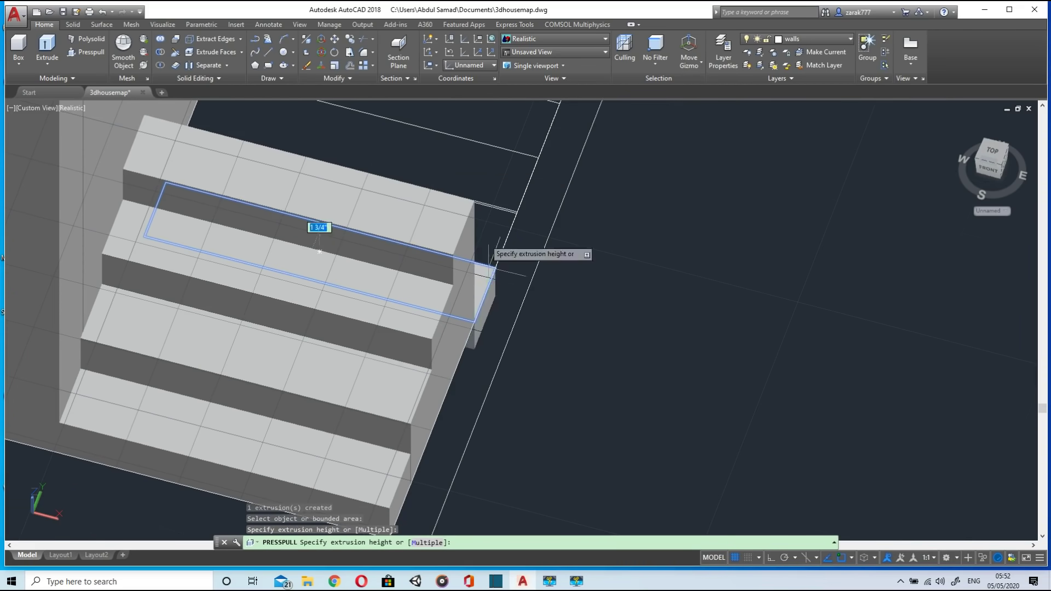
key("Return")
scroll(452, 129, "down", 5)
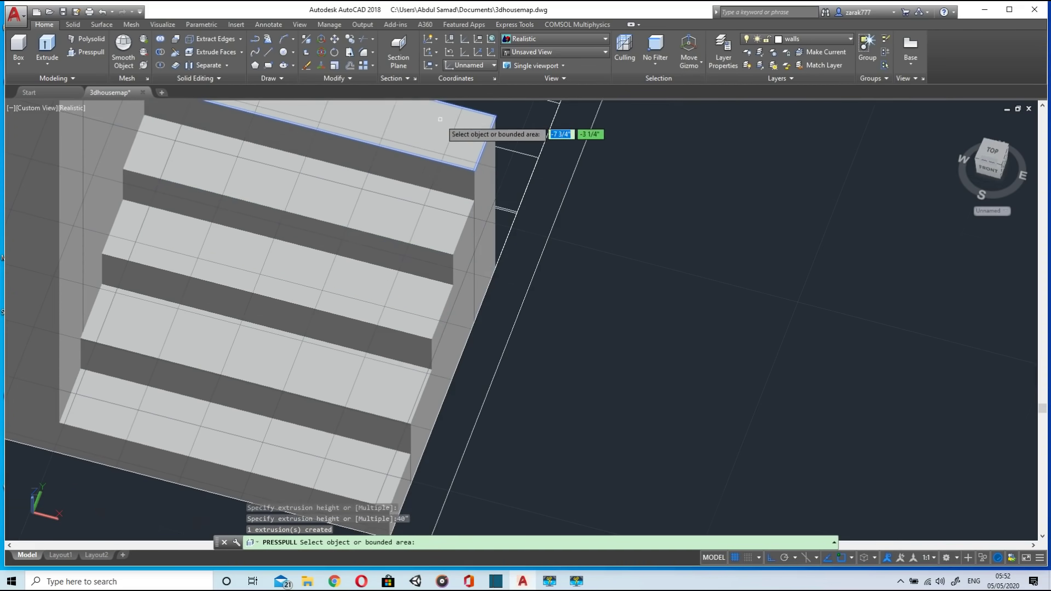
Step: Press-pull the sixth tread of the front stairs up 48 inches and the seventh up 56 inches
scroll(443, 340, "up", 5)
left_click(421, 311)
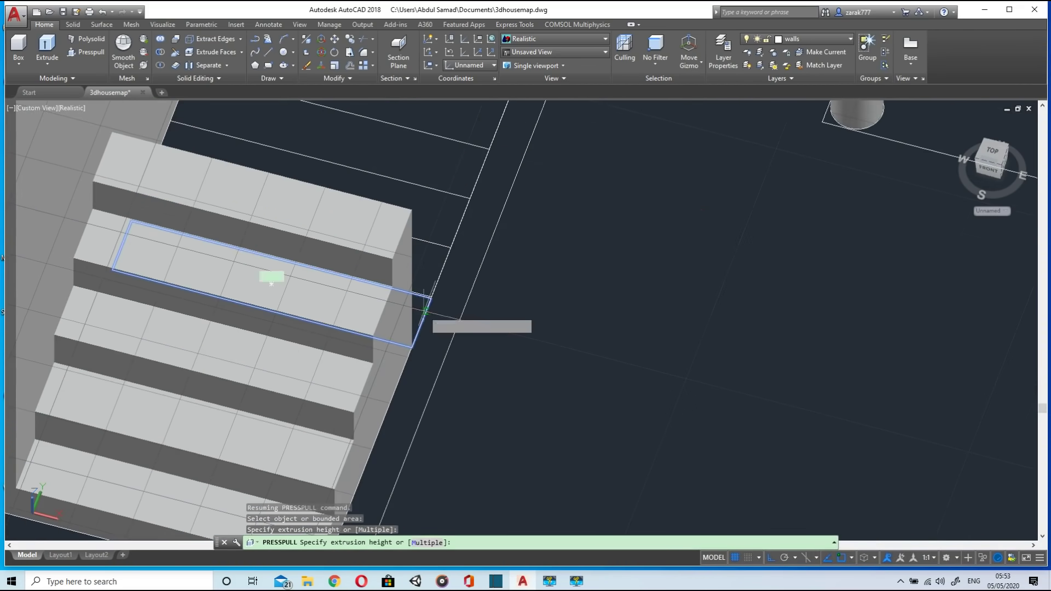
type("48")
key("Return")
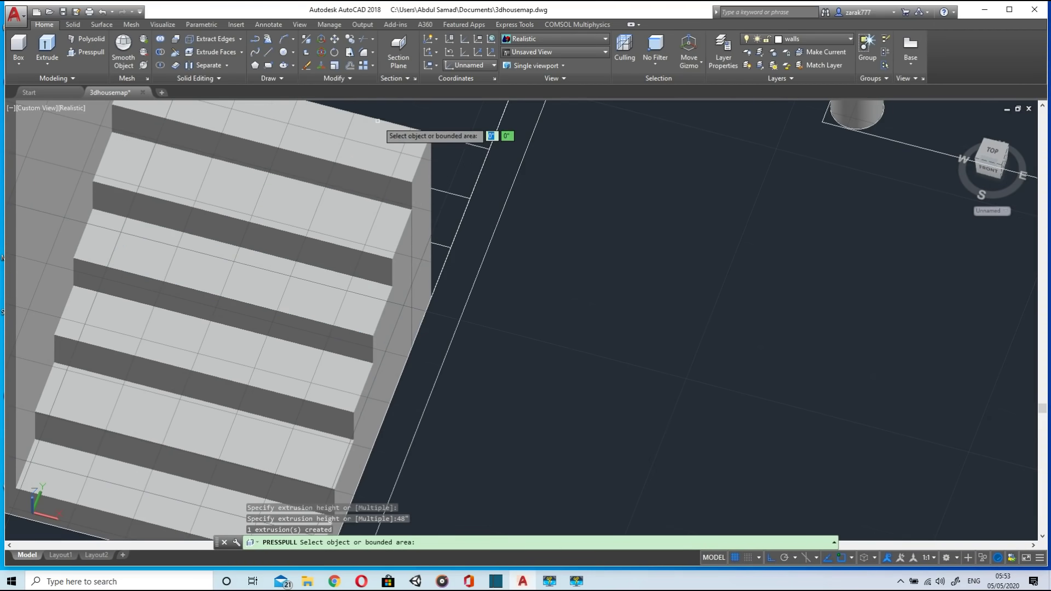
left_click(445, 255)
middle_click_drag(410, 124, 486, 399)
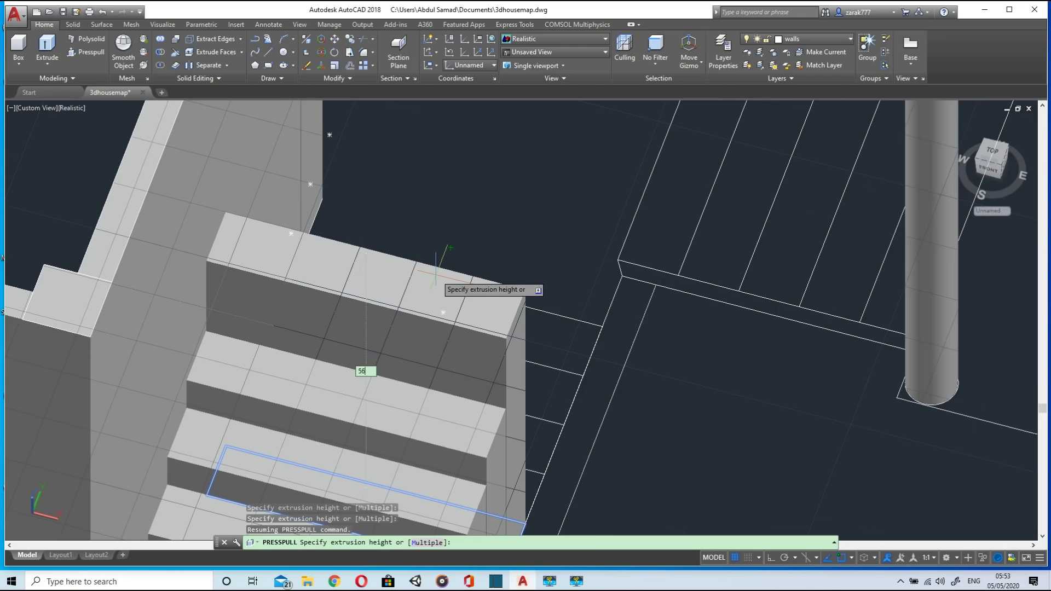
key("Return")
Step: Press-pull the eighth tread of the front stairs up 64 inches and the ninth up 72 inches
scroll(486, 265, "down", 4)
left_click(495, 353)
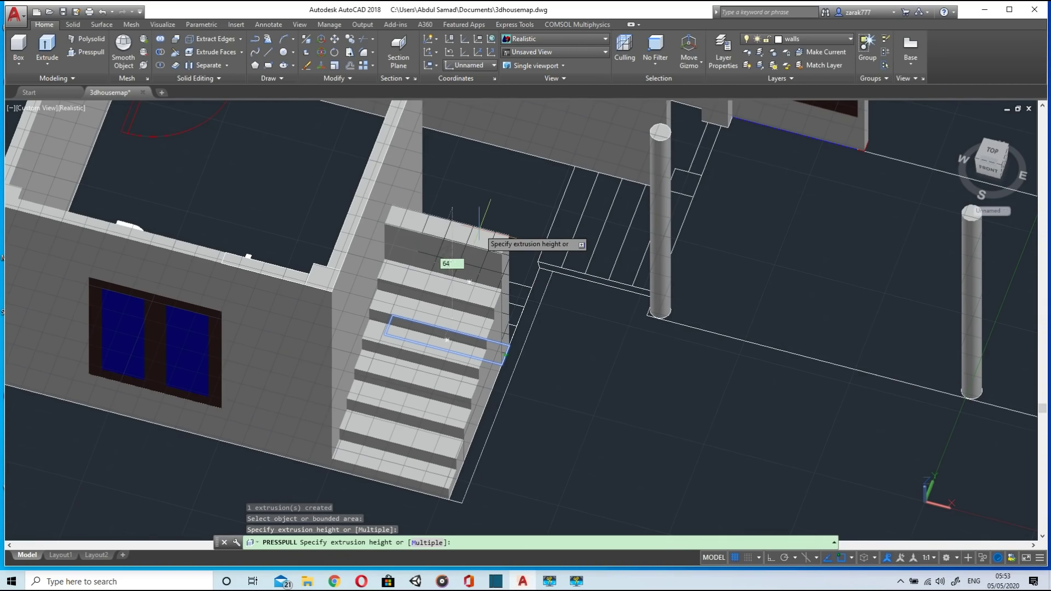
type("64")
key("Return")
left_click(513, 327)
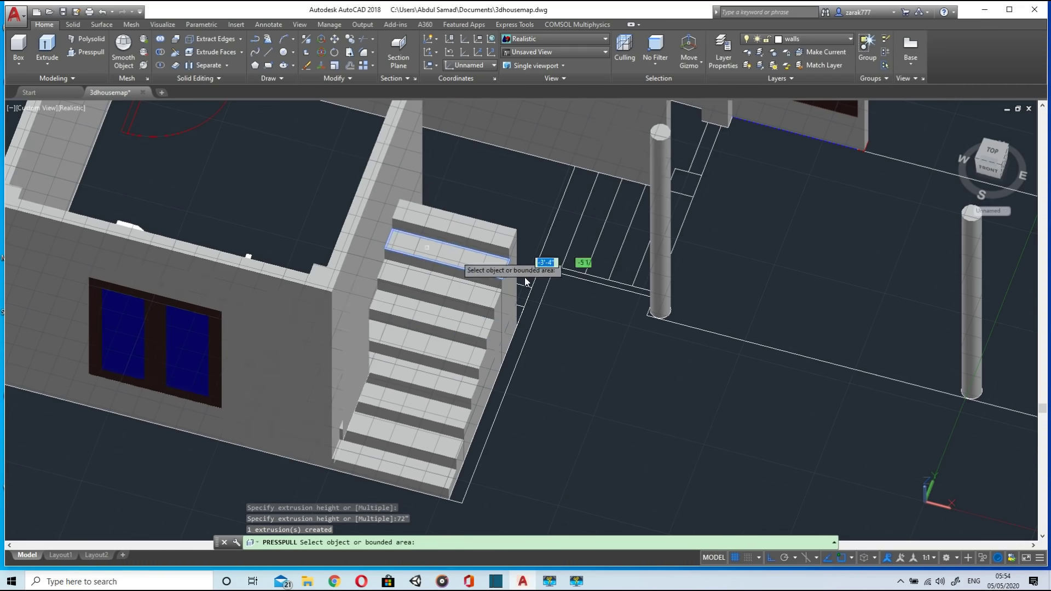
key("Return")
Step: Press-pull the tenth tread of the front stairs up 80 inches and the eleventh up 88 inches
scroll(558, 384, "down", 3)
scroll(528, 332, "up", 2)
left_click(528, 332)
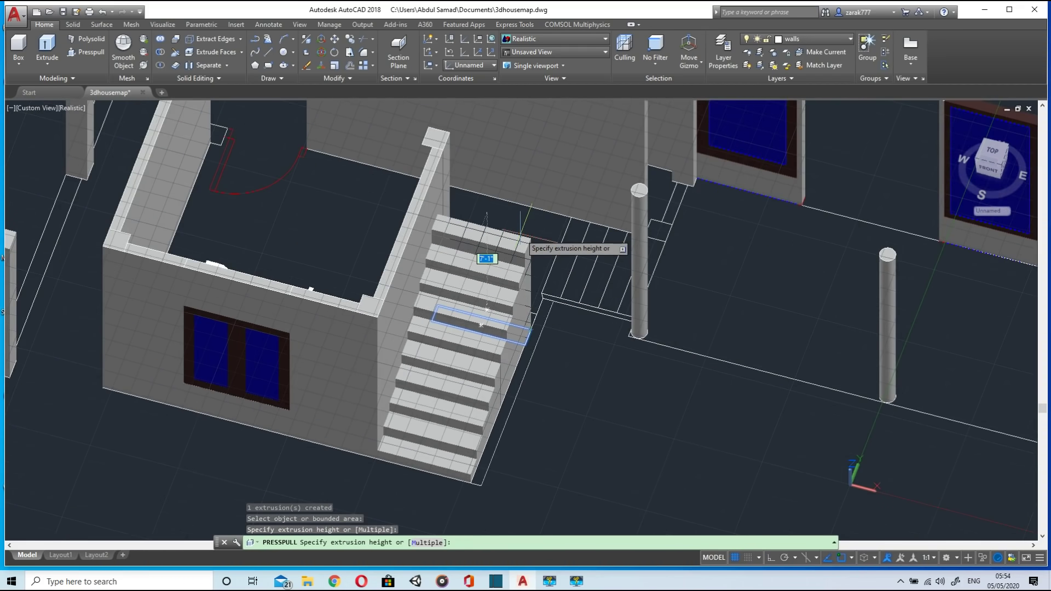
key("Return")
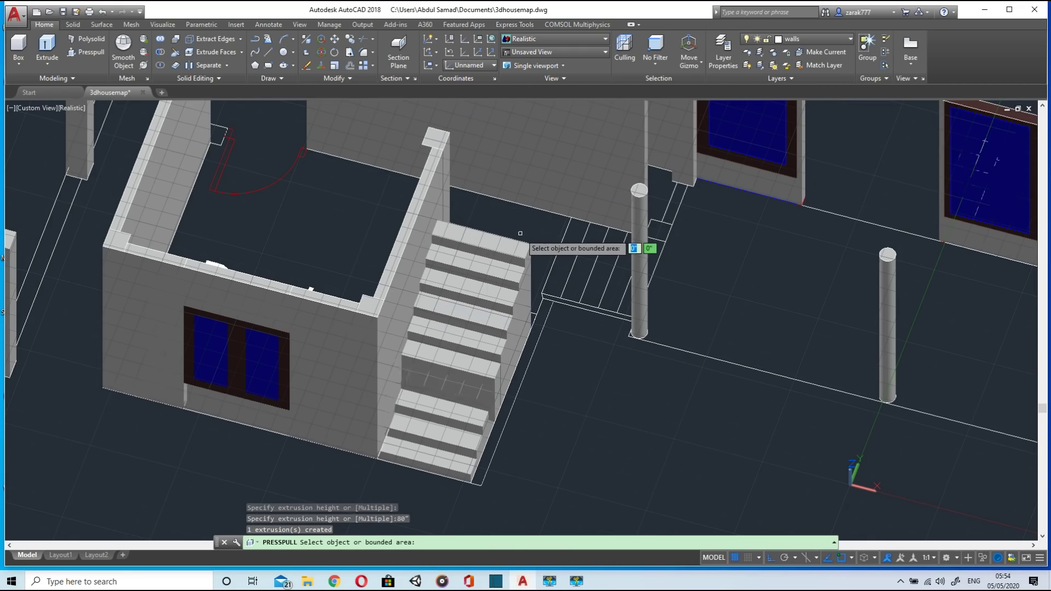
left_click(535, 318)
key("Return")
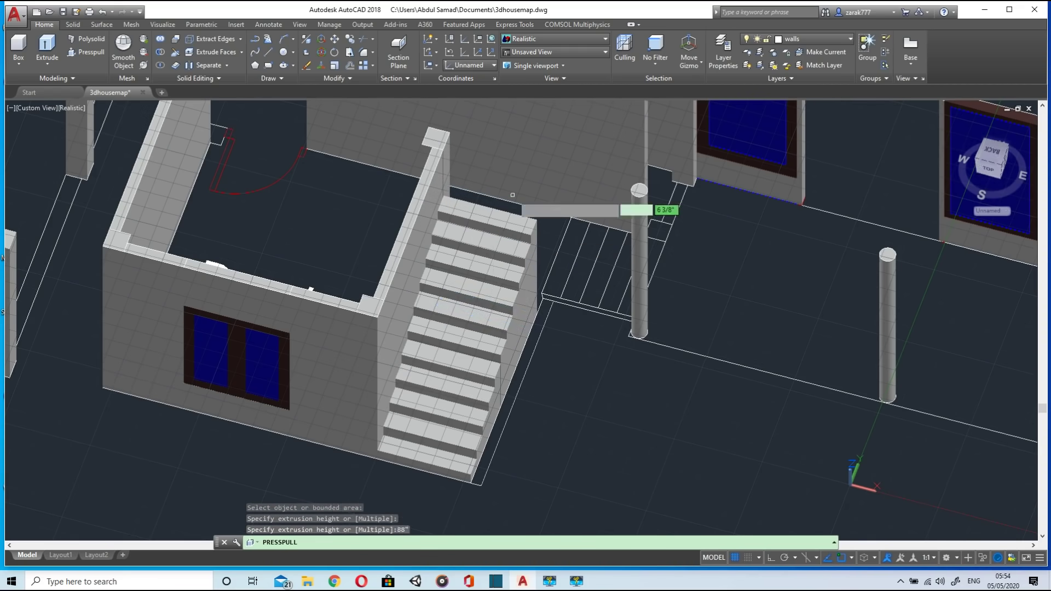
Step: Draw lines from the wall corner behind the top step to the opposite wall and along it, and try to press-pull the landing area
middle_click_drag(616, 368, 569, 364)
middle_click_drag(569, 364, 295, 190, "shift")
left_click(268, 53)
scroll(492, 290, "up", 5)
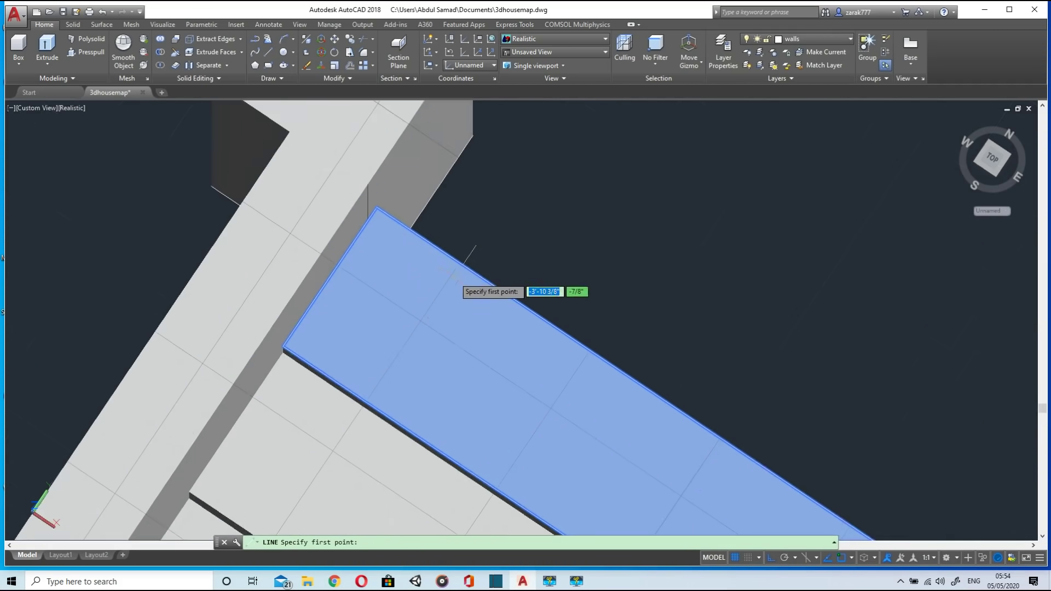
scroll(398, 277, "down", 5)
middle_click_drag(399, 277, 671, 335, "shift")
left_click(624, 175)
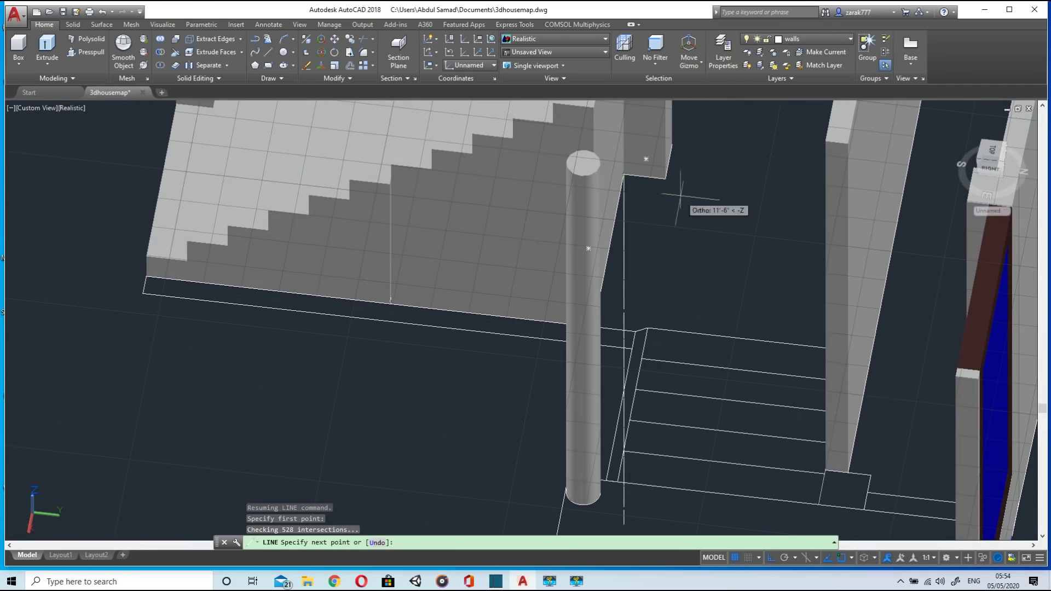
middle_click_drag(762, 237, 758, 322, "shift")
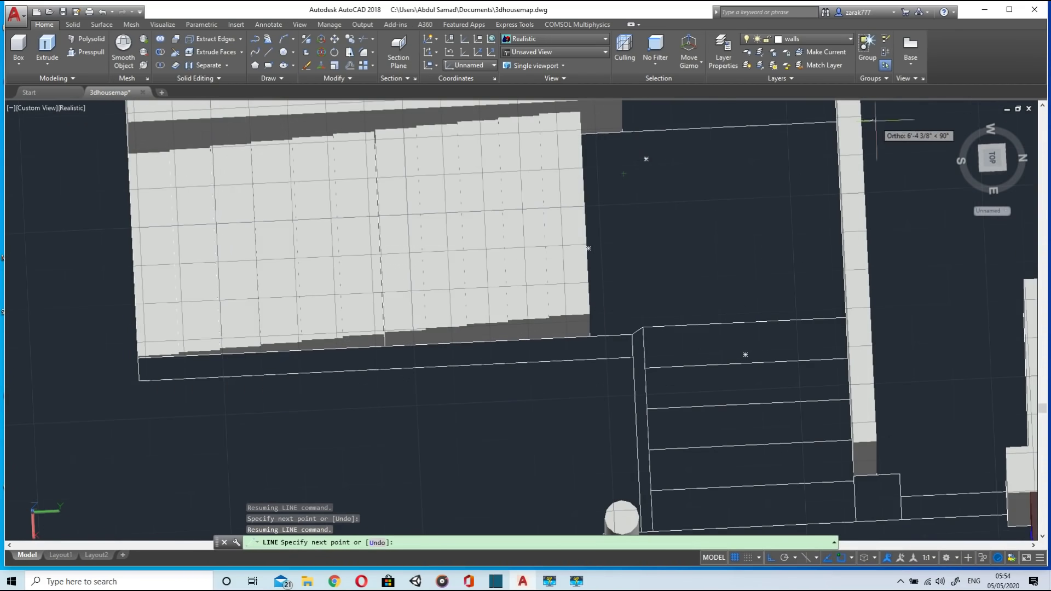
left_click(836, 121)
left_click(845, 316)
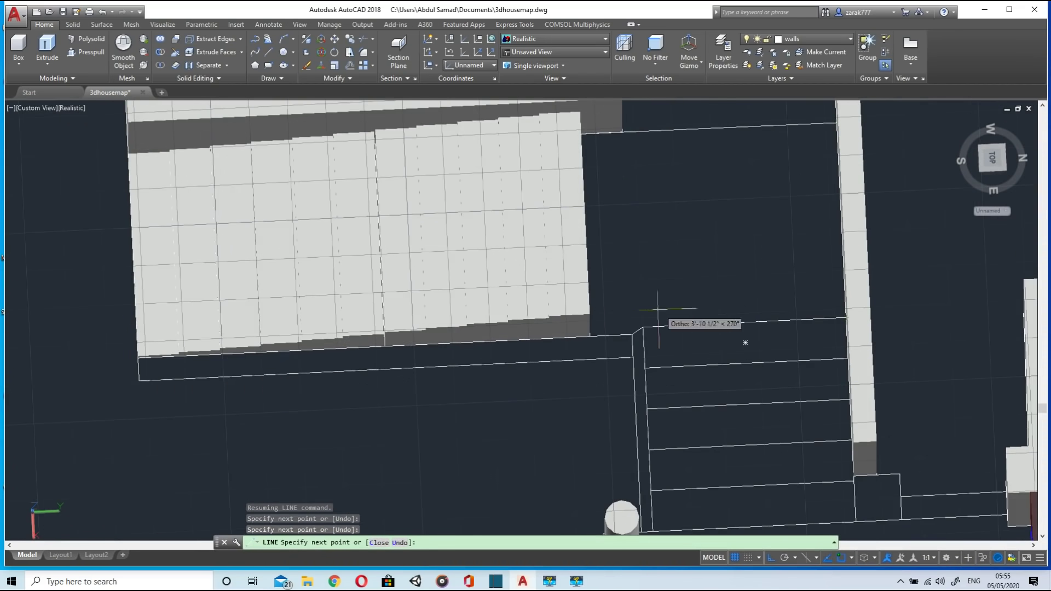
key("Escape")
left_click(89, 52)
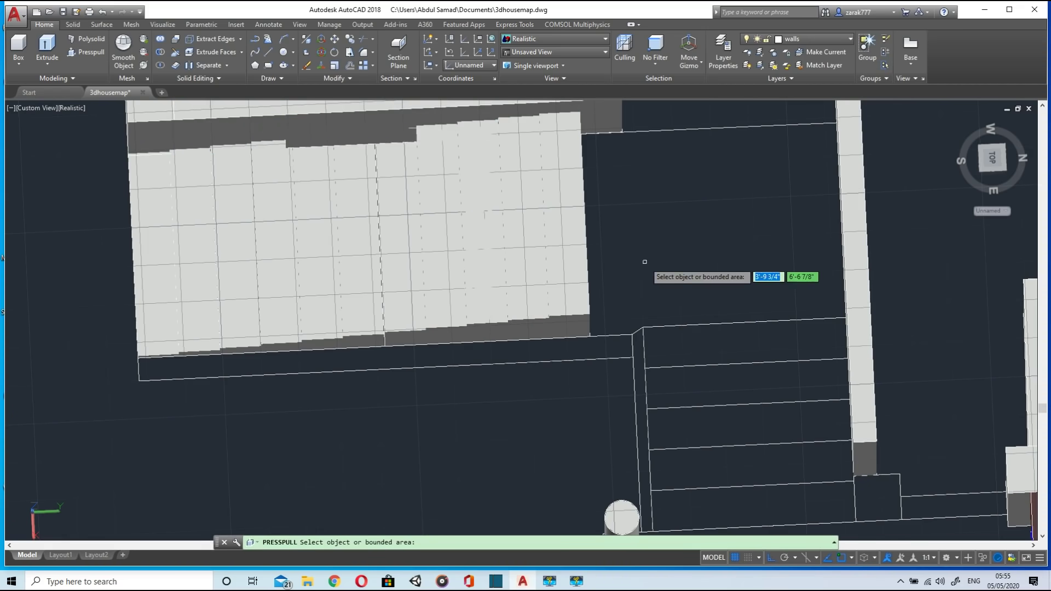
key("Escape")
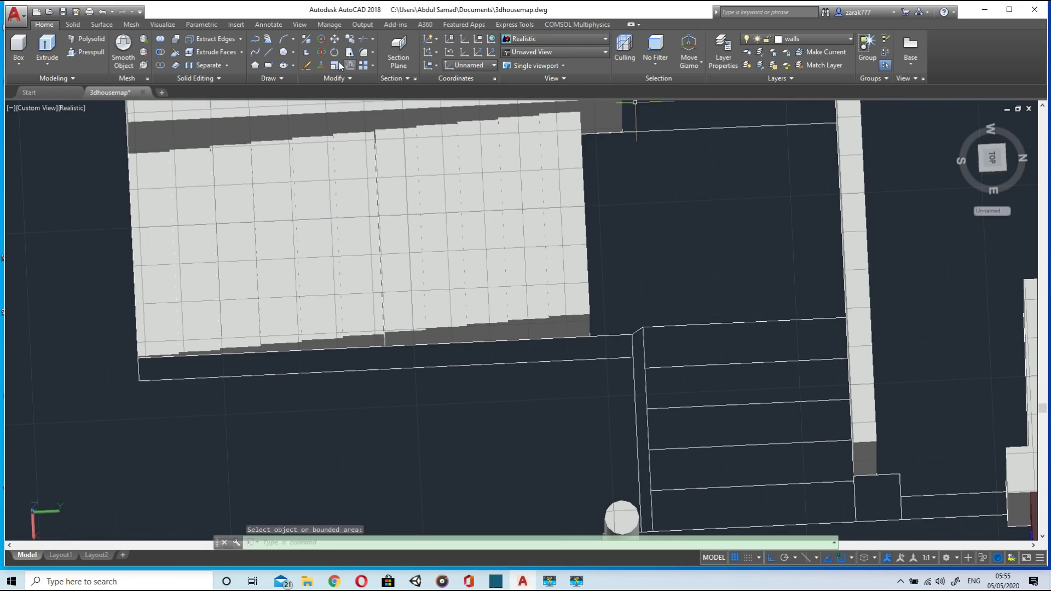
Step: Draw a polyline across the landing from the wall corner behind the top step to the opposite wall
left_click(257, 40)
scroll(582, 145, "up", 5)
scroll(633, 212, "down", 5)
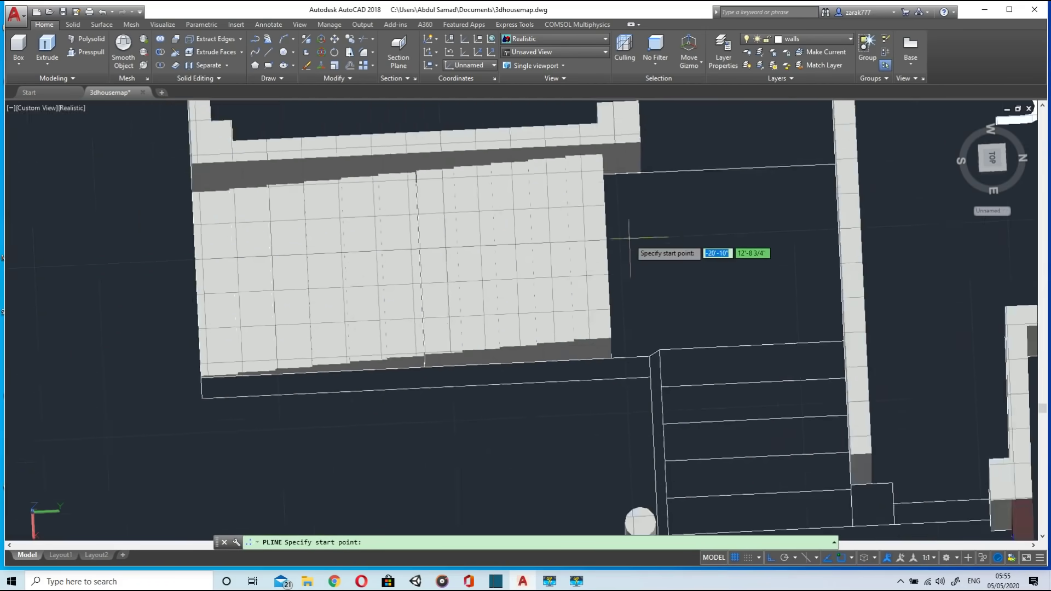
scroll(629, 229, "up", 3)
middle_click_drag(629, 227, 590, 219, "shift")
left_click(666, 213)
middle_click_drag(797, 305, 922, 271, "shift")
middle_click_drag(955, 105, 930, 171, "shift")
left_click(932, 159)
middle_click_drag(949, 270, 983, 265, "shift")
middle_click_drag(853, 465, 731, 331, "shift")
scroll(749, 331, "up", 3)
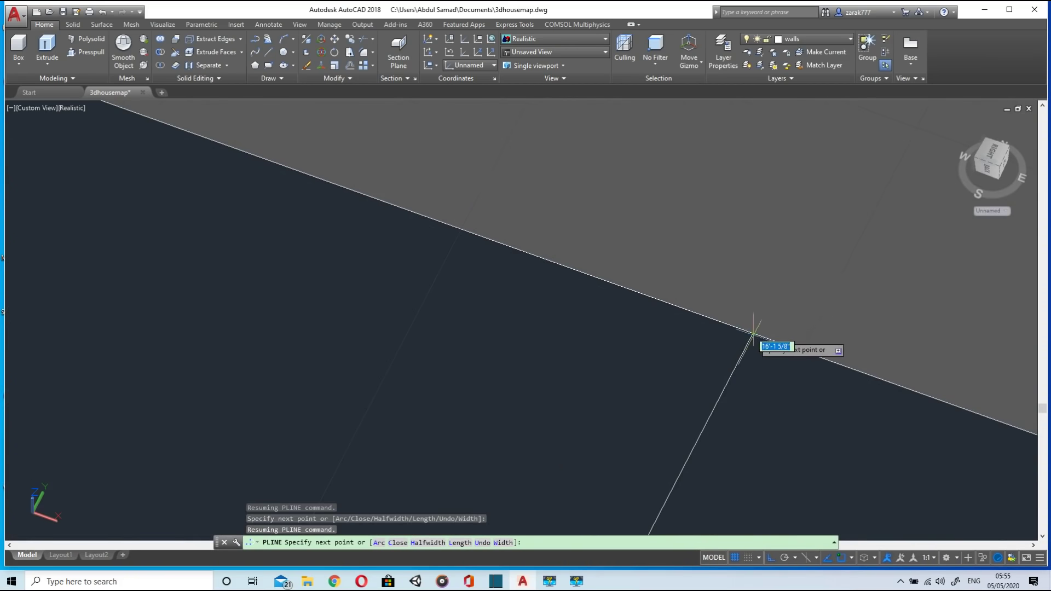
scroll(760, 306, "down", 5)
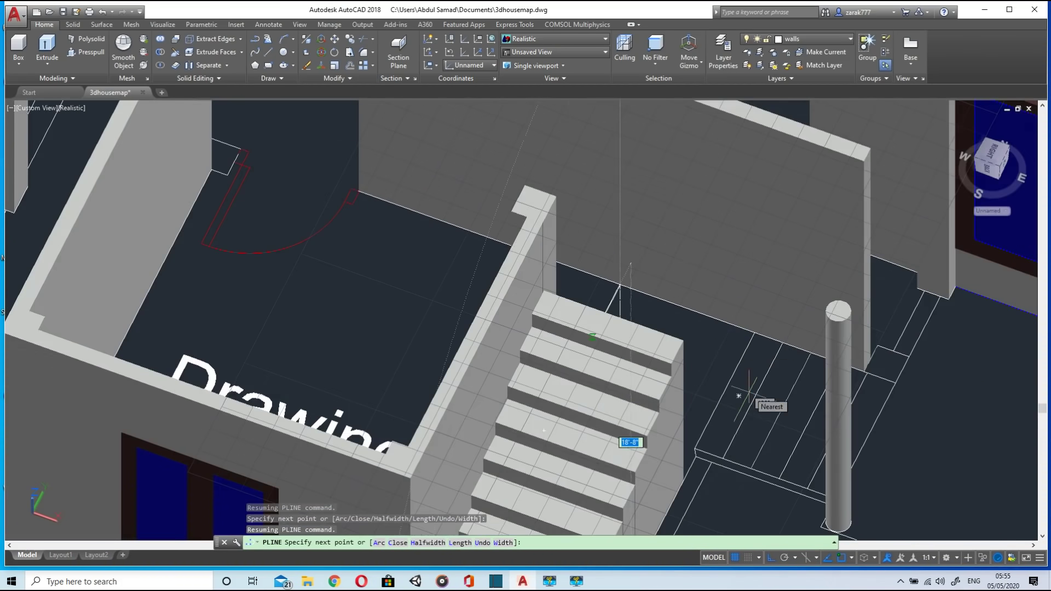
scroll(749, 394, "down", 5)
key("Escape")
Step: Erase the line drawn across the landing between the top step and the opposite wall
middle_click_drag(789, 436, 805, 481, "shift")
scroll(776, 463, "up", 5)
left_click(556, 244)
key("Delete")
left_click(565, 170)
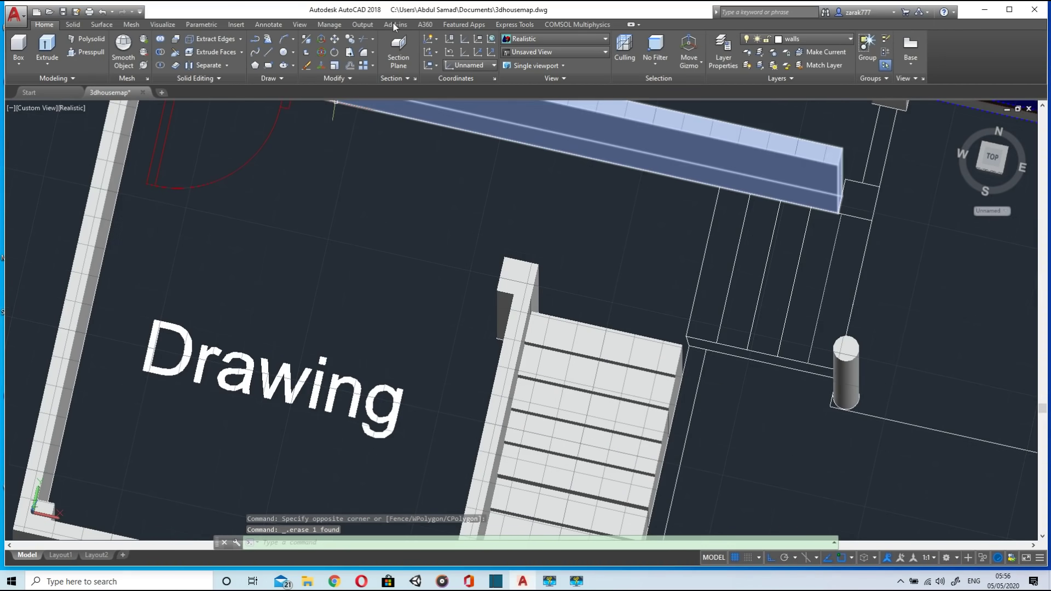
Step: Set the UCS origin at the landing-side corner of the side stairs, with the X axis along their front edge
left_click(462, 55)
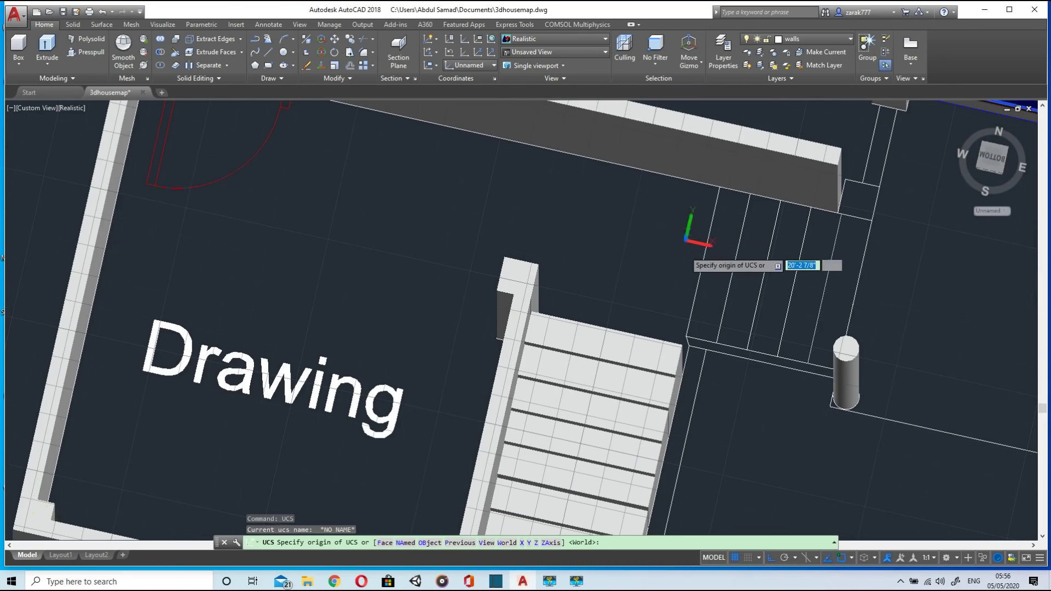
scroll(683, 334, "up", 5)
left_click(600, 346)
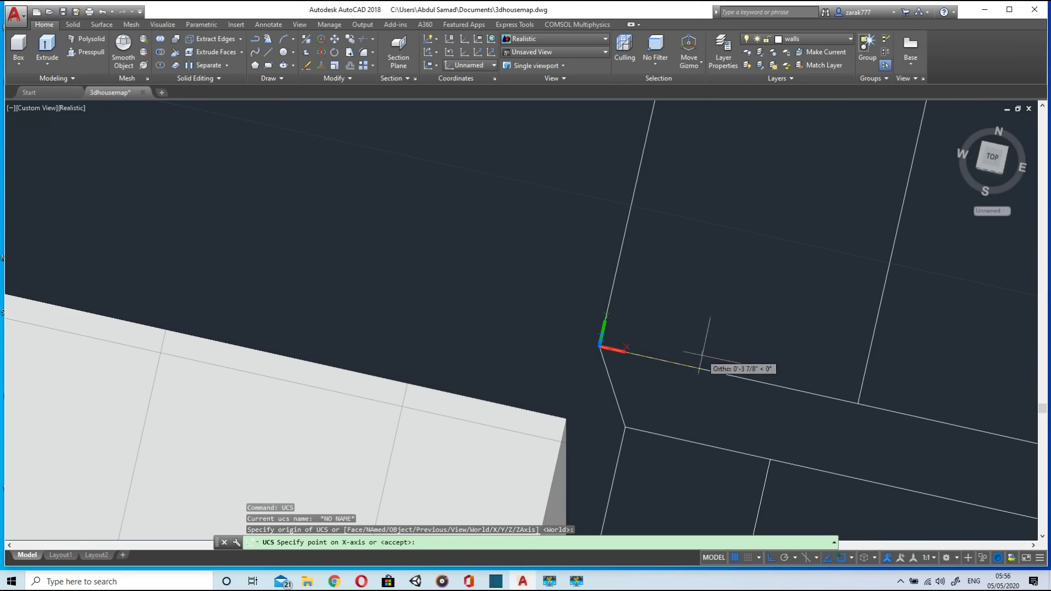
left_click(858, 404)
key("Return")
scroll(605, 277, "down", 5)
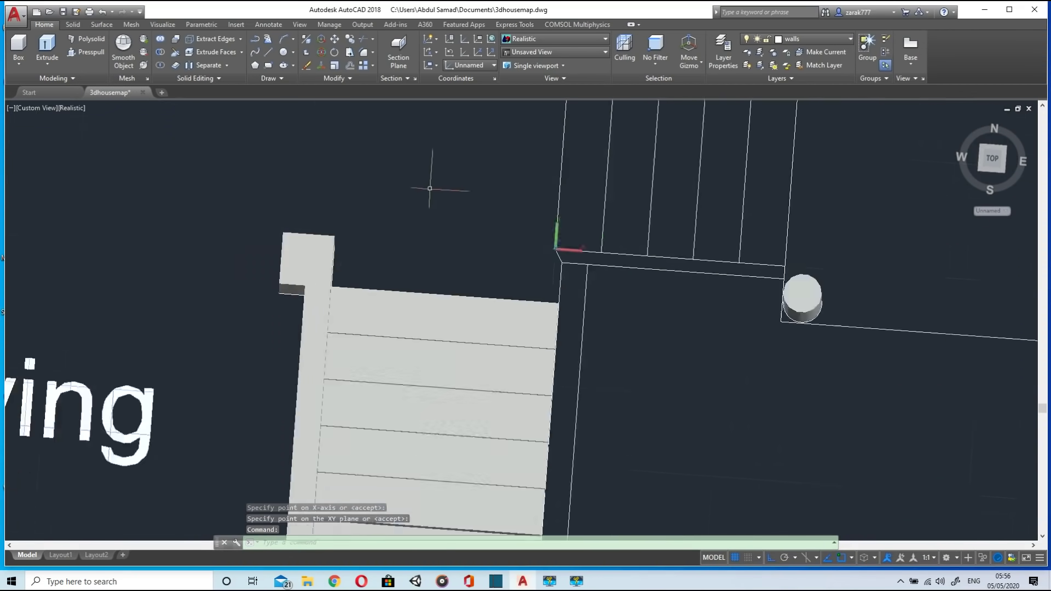
scroll(430, 188, "down", 3)
left_click(251, 41)
middle_click_drag(485, 299, 420, 279)
middle_click_drag(465, 329, 328, 285, "shift")
scroll(457, 208, "up", 5)
left_click(456, 208)
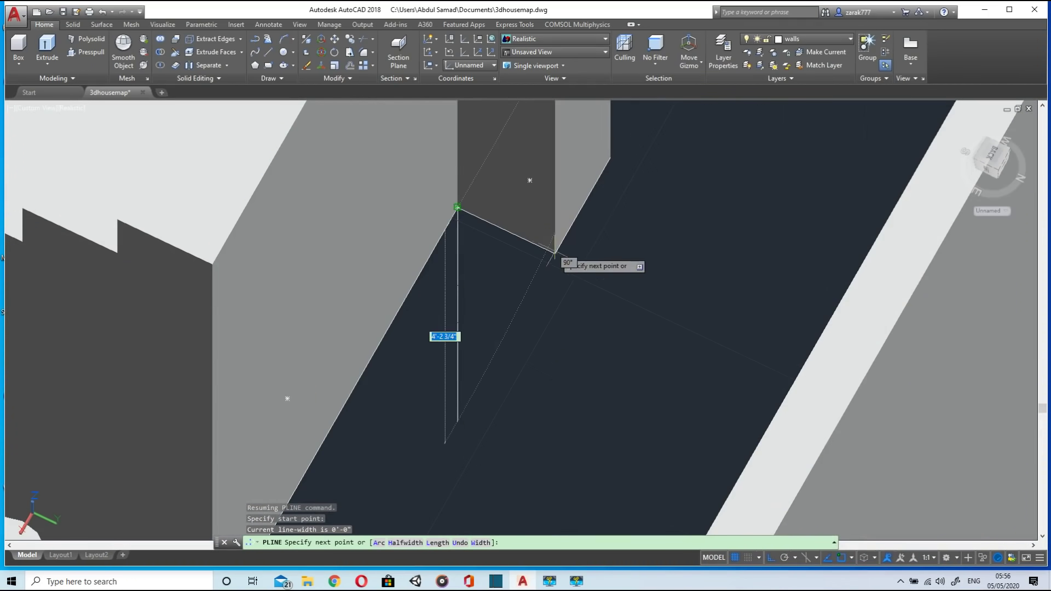
key("Escape")
Step: Set the UCS origin at the floor-level wall corner beside the landing, with the X axis along the adjoining floor edge
middle_click_drag(574, 305, 612, 277, "shift")
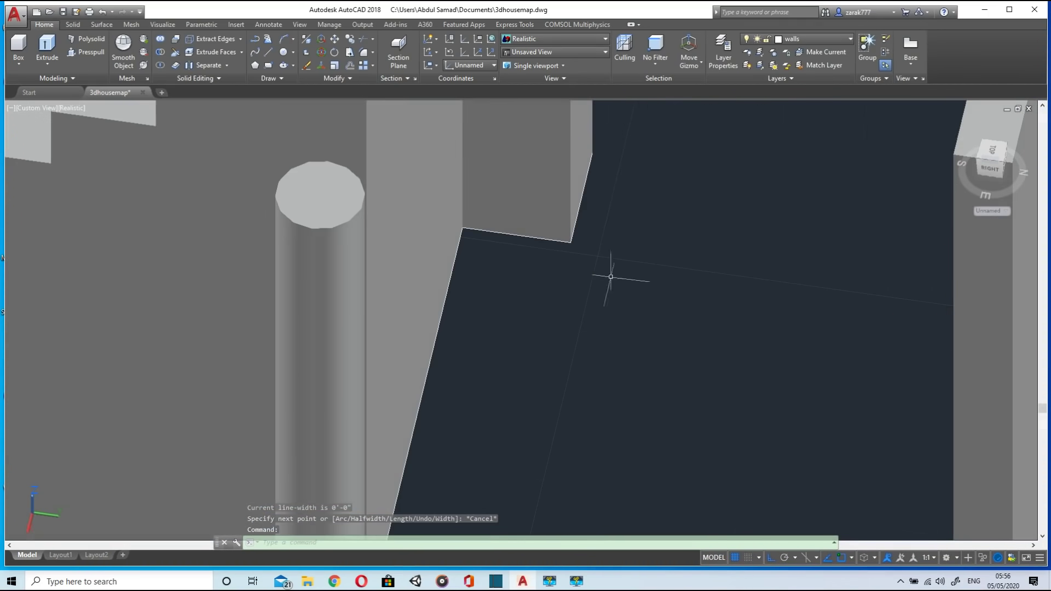
type("ucs")
key("Return")
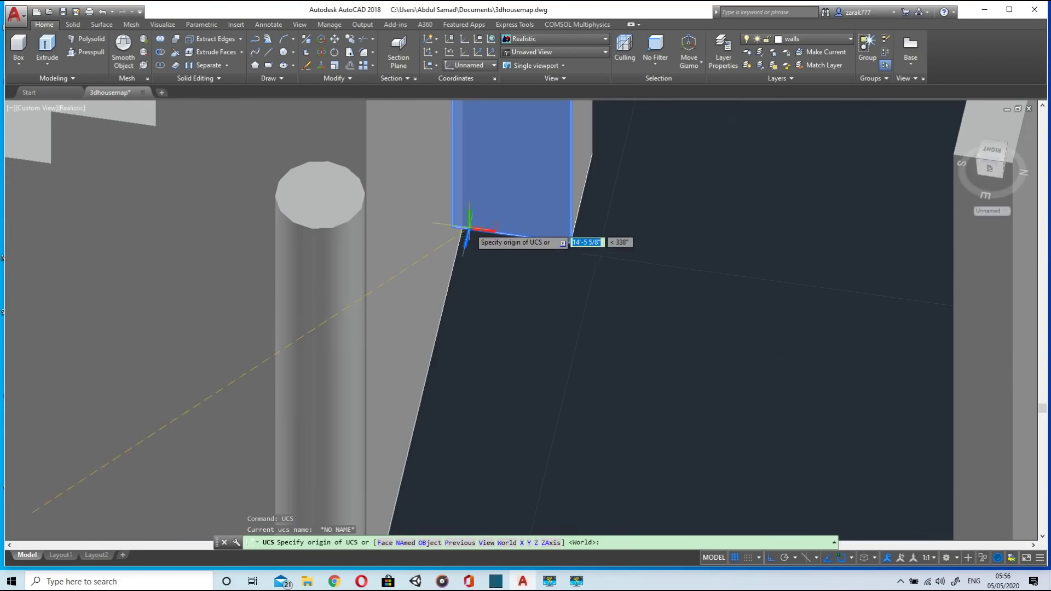
scroll(469, 230, "up", 5)
scroll(656, 278, "down", 8)
middle_click_drag(602, 492, 556, 469, "shift")
scroll(544, 503, "up", 4)
left_click(545, 466)
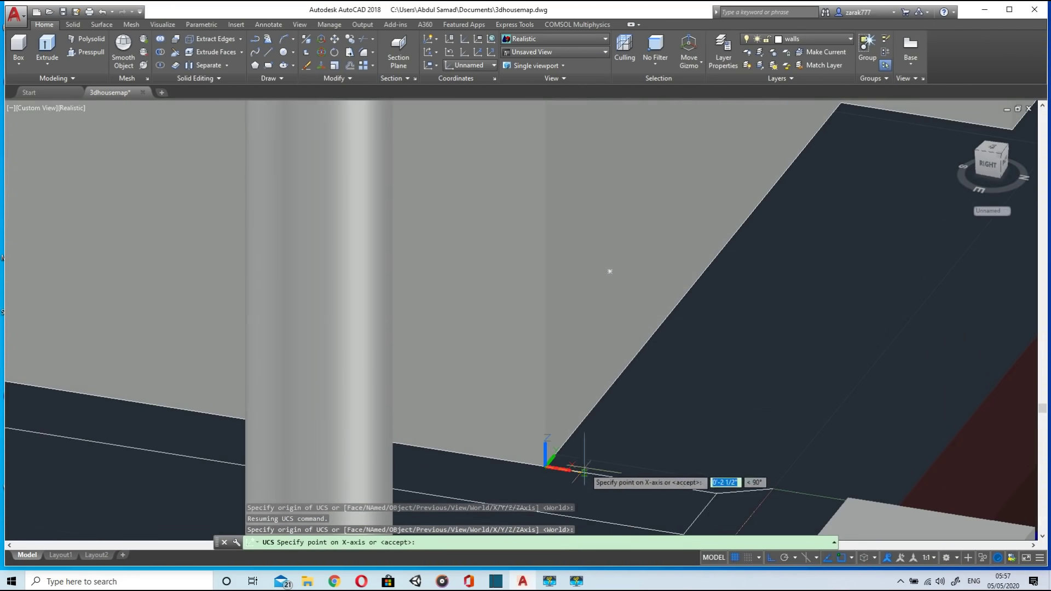
left_click(646, 481)
left_click(633, 359)
Step: Try to draw a polyline along the base of the wall from the corner beside the landing
mouse_move(637, 368)
middle_mouse_down("shift")
mouse_move(706, 436)
mouse_move(648, 359)
middle_mouse_up("shift")
left_click(252, 40)
left_click(591, 309)
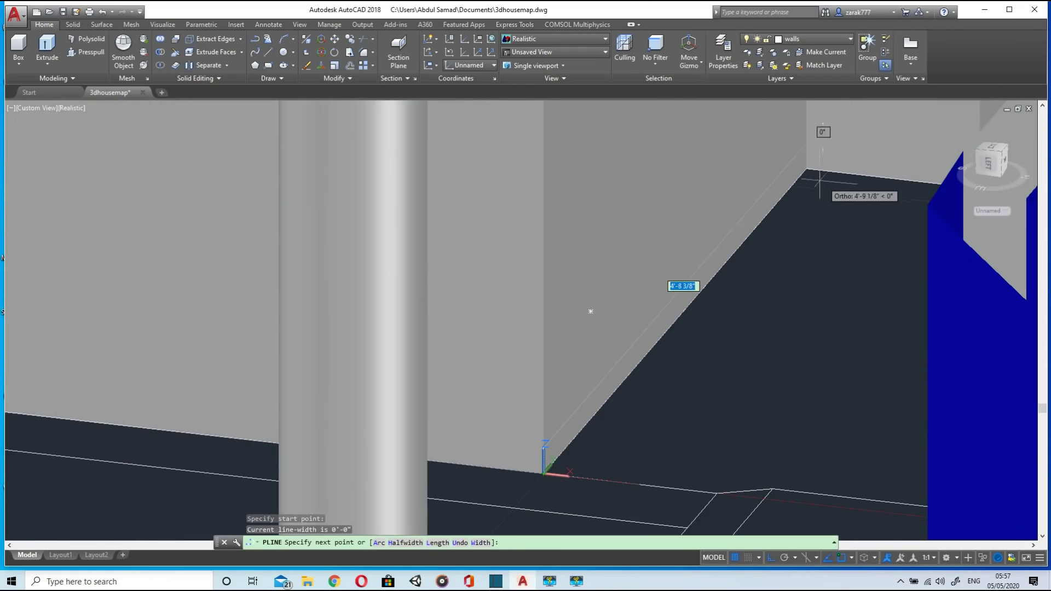
middle_click_drag(805, 236, 876, 256, "shift")
scroll(879, 285, "down", 5)
middle_click_drag(954, 254, 923, 288, "shift")
scroll(847, 320, "up", 5)
Step: Switch to the Top view and locate the side stairs beside the Drawing room on the Ground Floor plan
scroll(846, 162, "down", 10)
mouse_move(997, 152)
left_mouse_down()
mouse_move(999, 164)
mouse_move(990, 162)
left_mouse_up()
left_click(37, 108)
left_click(58, 133)
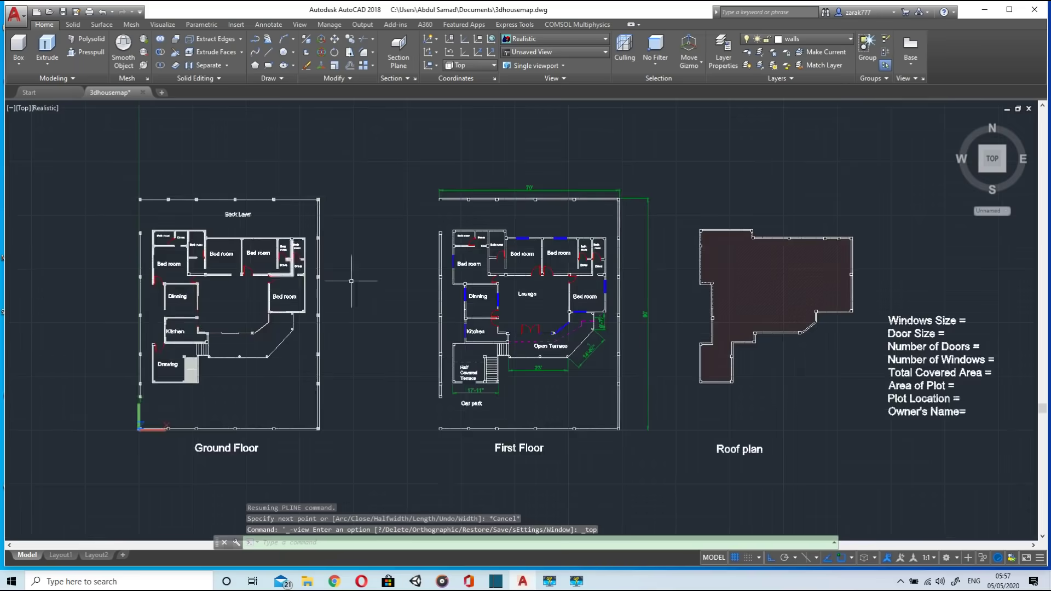
mouse_move(179, 278)
middle_mouse_down()
mouse_move(389, 303)
mouse_move(417, 286)
middle_mouse_up()
scroll(418, 287, "up", 11)
scroll(417, 286, "down", 6)
scroll(463, 429, "up", 9)
middle_click_drag(318, 253, 445, 129)
scroll(446, 129, "down", 4)
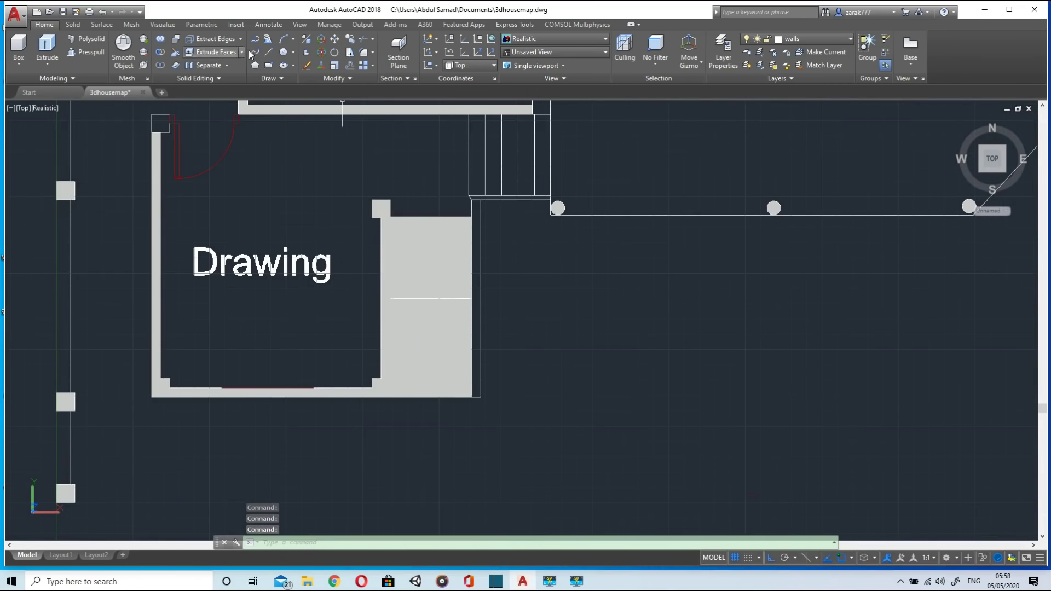
Step: Draw a polyline bounding the landing from the top of the side stairs up to the kitchen wall and across to the front stairs
left_click(261, 38)
scroll(383, 214, "up", 5)
left_click(347, 216)
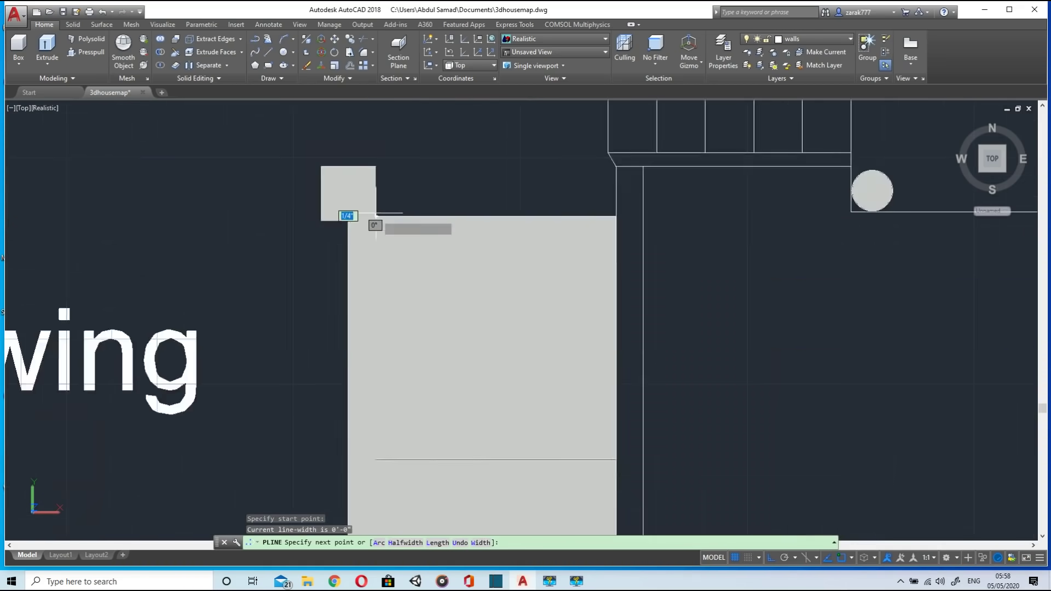
scroll(378, 156, "down", 6)
scroll(378, 140, "up", 3)
left_click(380, 163)
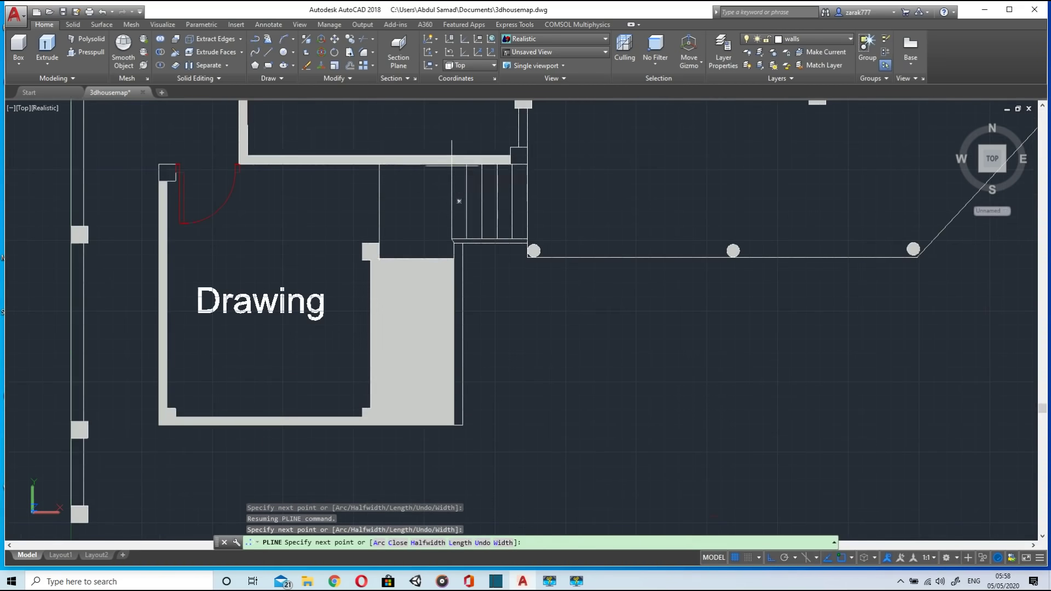
scroll(452, 251, "up", 8)
left_click(454, 166)
scroll(34, 254, "down", 2)
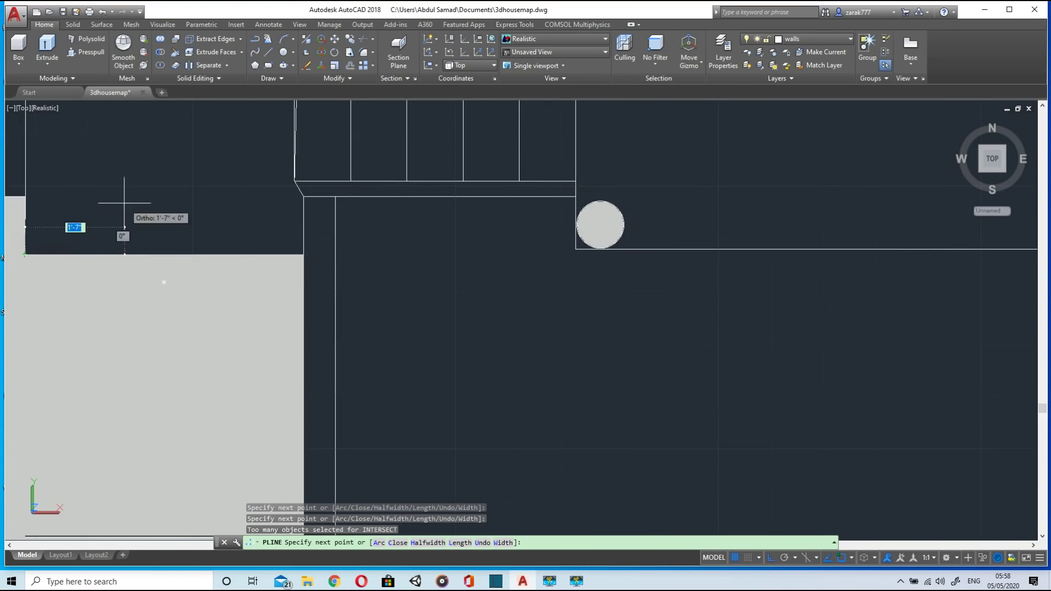
key("Escape")
scroll(131, 193, "down", 6)
middle_click_drag(294, 261, 586, 322)
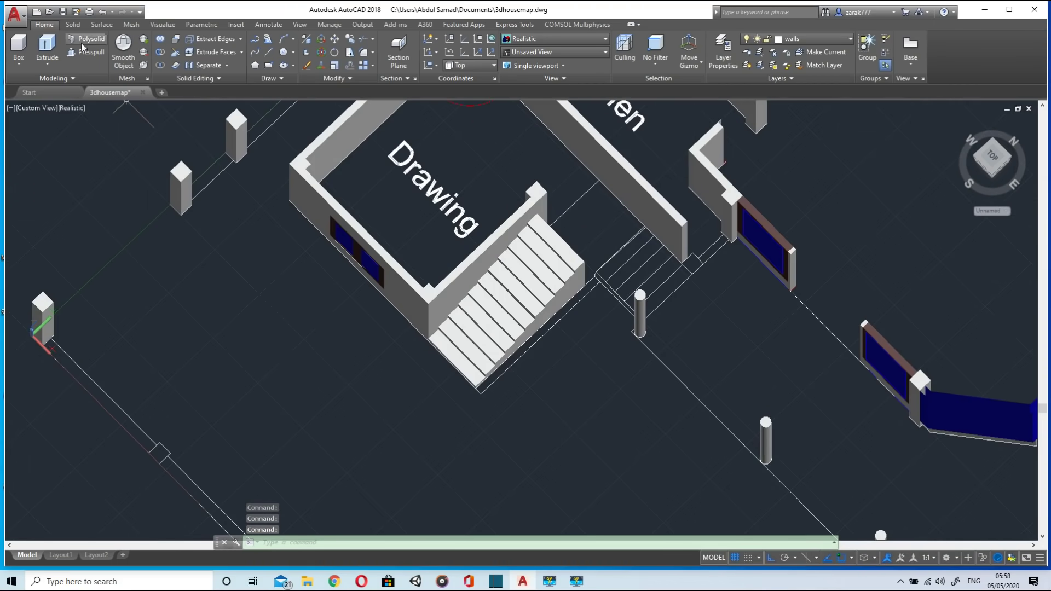
Step: Press-pull the landing area up 88 inches, and raise its top face another 8 inches
left_click(83, 51)
left_click(574, 235)
middle_click_drag(574, 236, 563, 181, "shift")
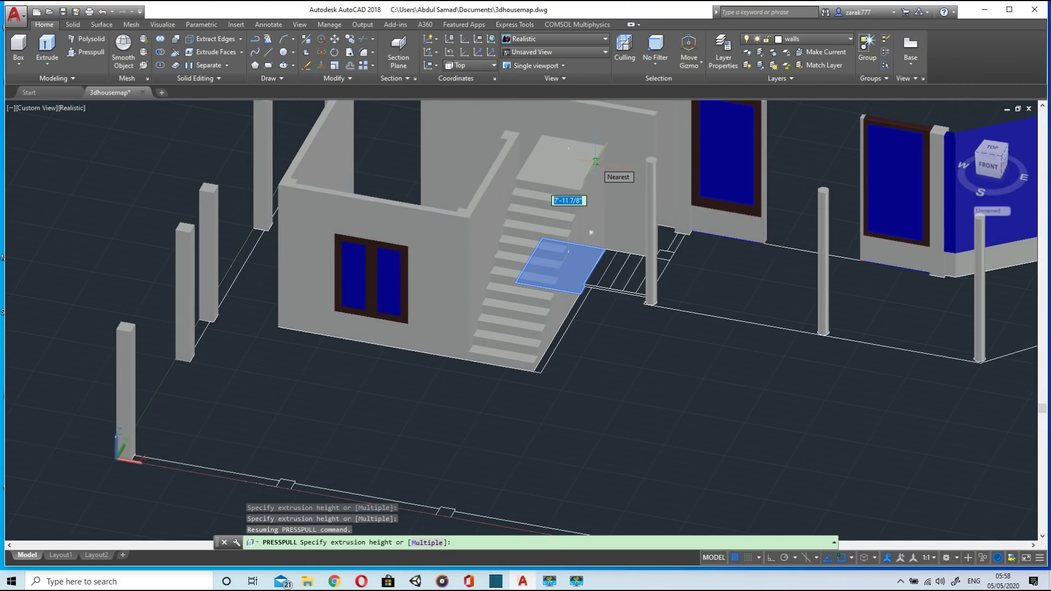
key("Return")
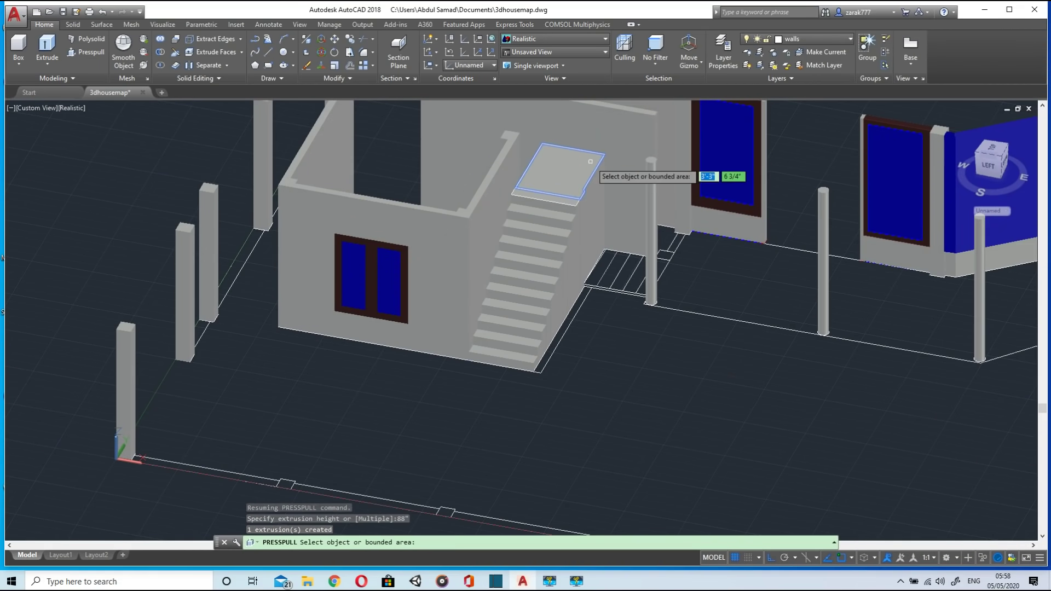
middle_click_drag(589, 161, 580, 167, "shift")
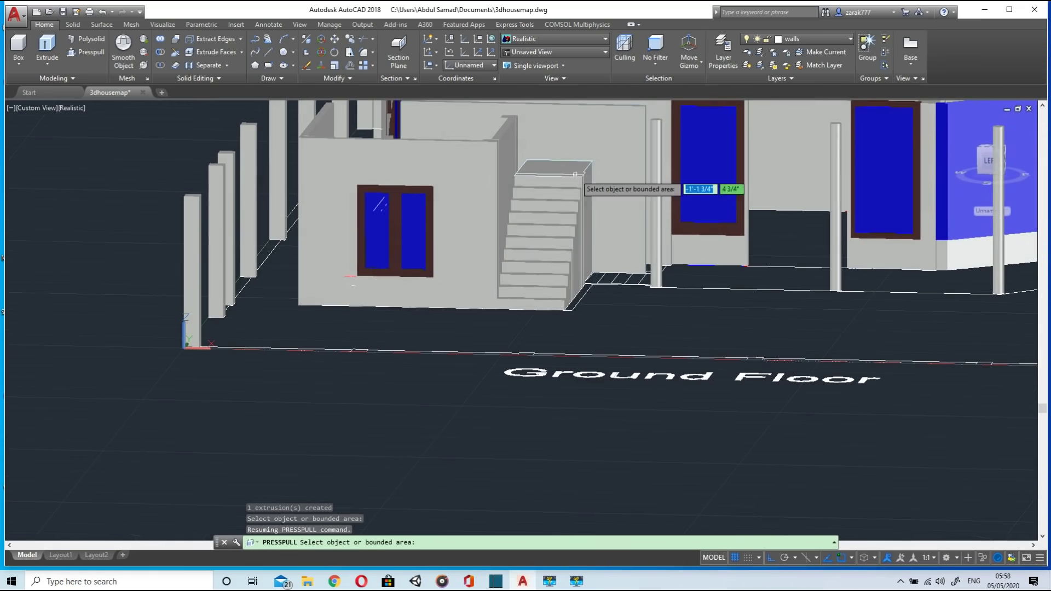
left_click(580, 168)
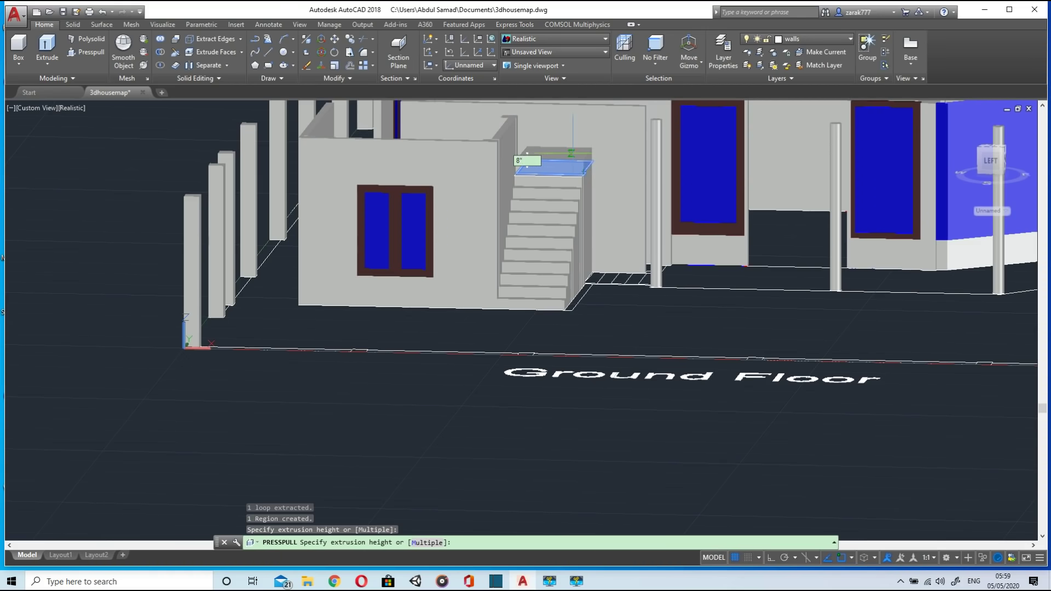
key("Return")
Step: Press-pull the front-stair tread area adjoining the landing up 96 inches
scroll(599, 280, "down", 2)
middle_click_drag(606, 282, 667, 393, "shift")
left_click(611, 403)
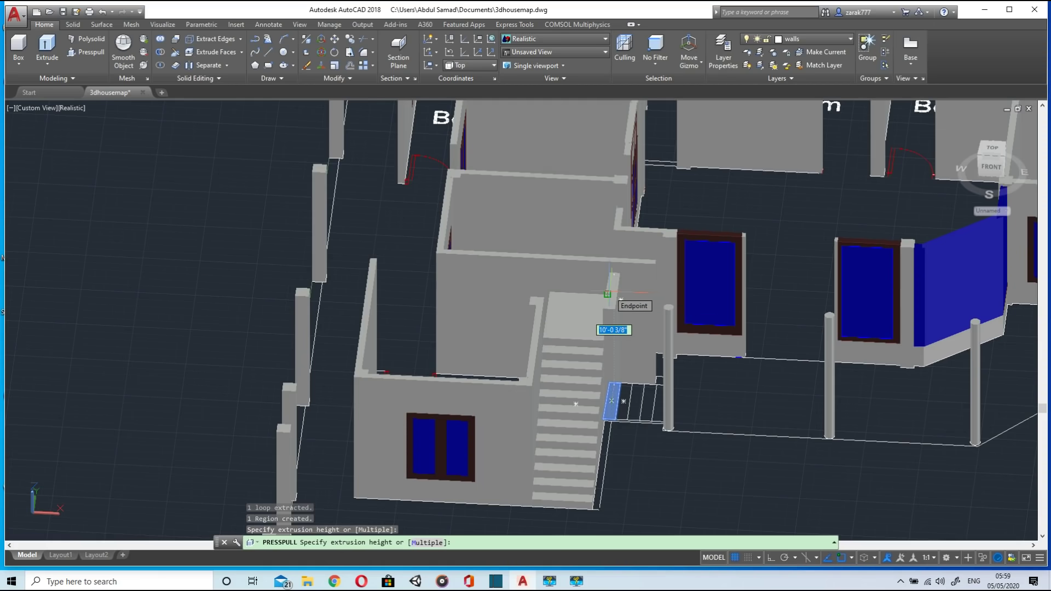
type("96")
key("Return")
Step: Try to press-pull the top face of the tread block beside the landing further up
middle_click_drag(668, 361, 641, 396, "shift")
left_click(602, 238)
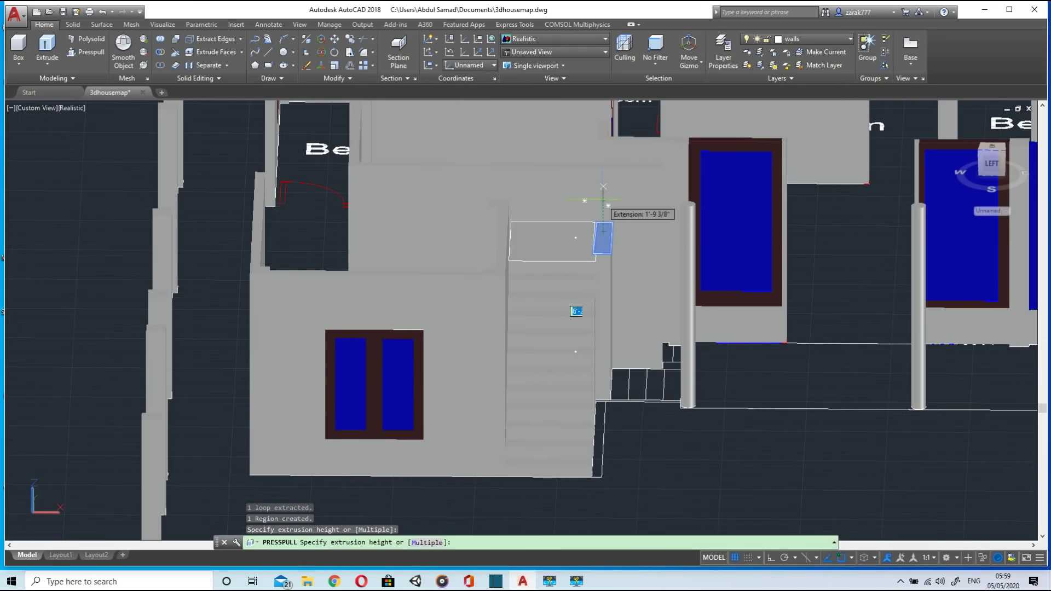
left_click(601, 208)
left_click(90, 53)
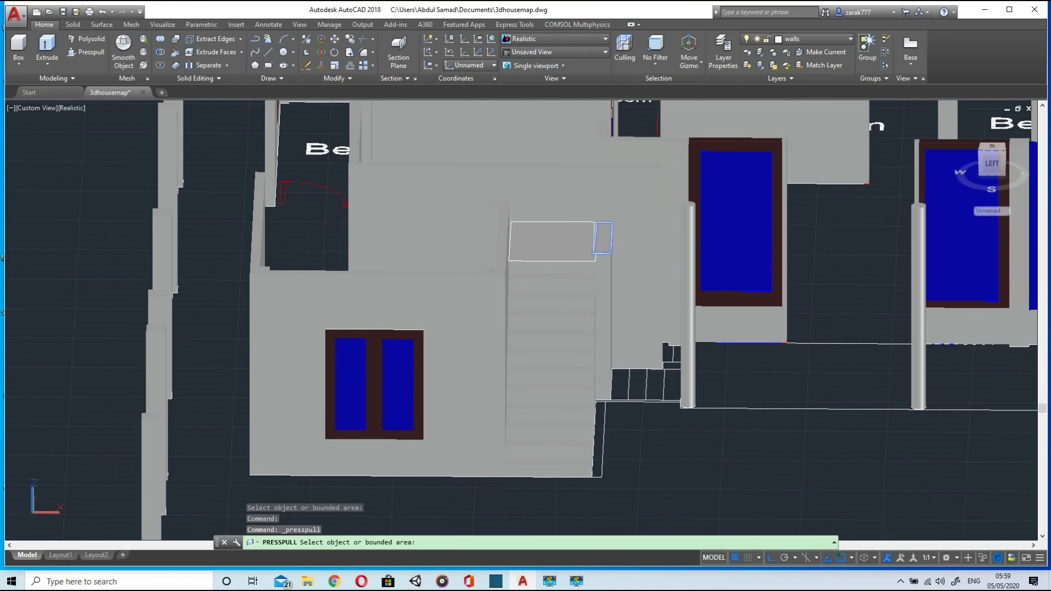
left_click(603, 238)
middle_click_drag(607, 253, 609, 224, "shift")
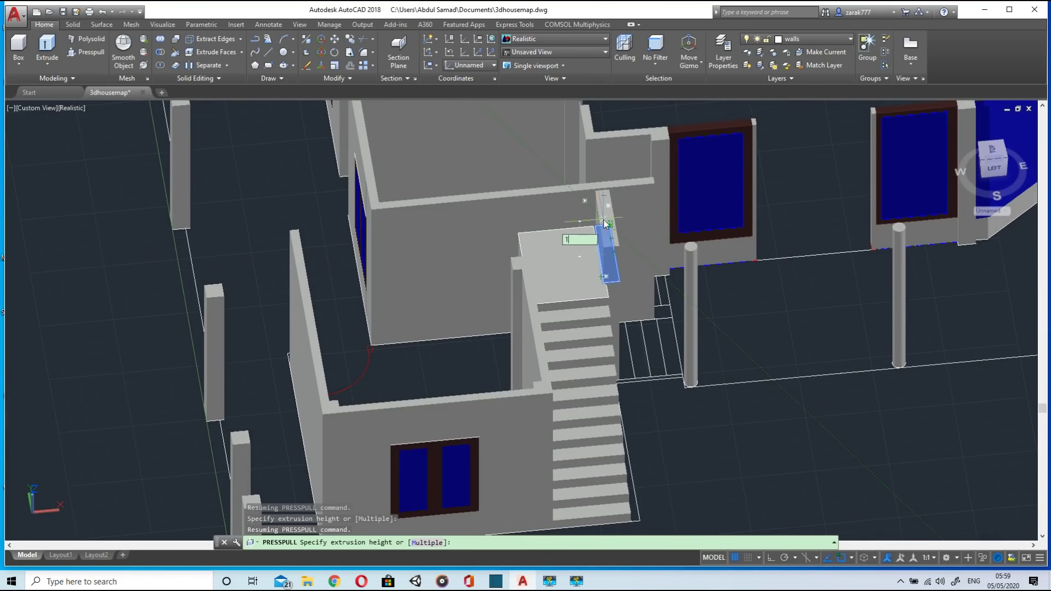
key("Return")
key("ctrl+z")
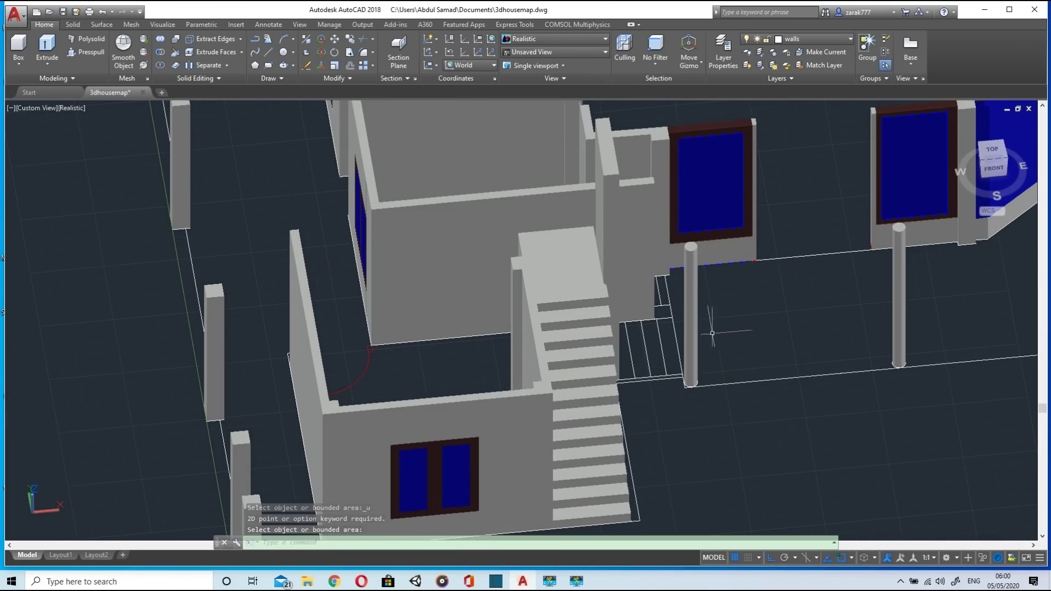
Step: Erase the extruded tread block beside the landing
key("Return")
left_click(611, 165)
key("Delete")
Step: Press-pull the first front-stair tread area next to the landing from the floor up to 96 inches
middle_click_drag(738, 470, 612, 422, "shift")
left_click(257, 52)
key("Escape")
left_click(71, 52)
left_click(586, 346)
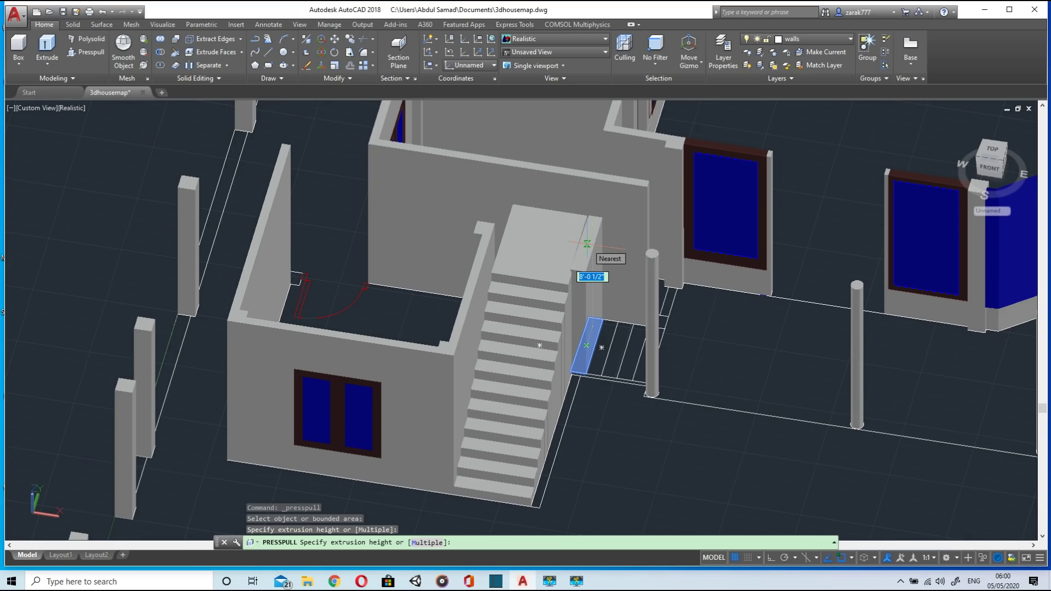
key("Return")
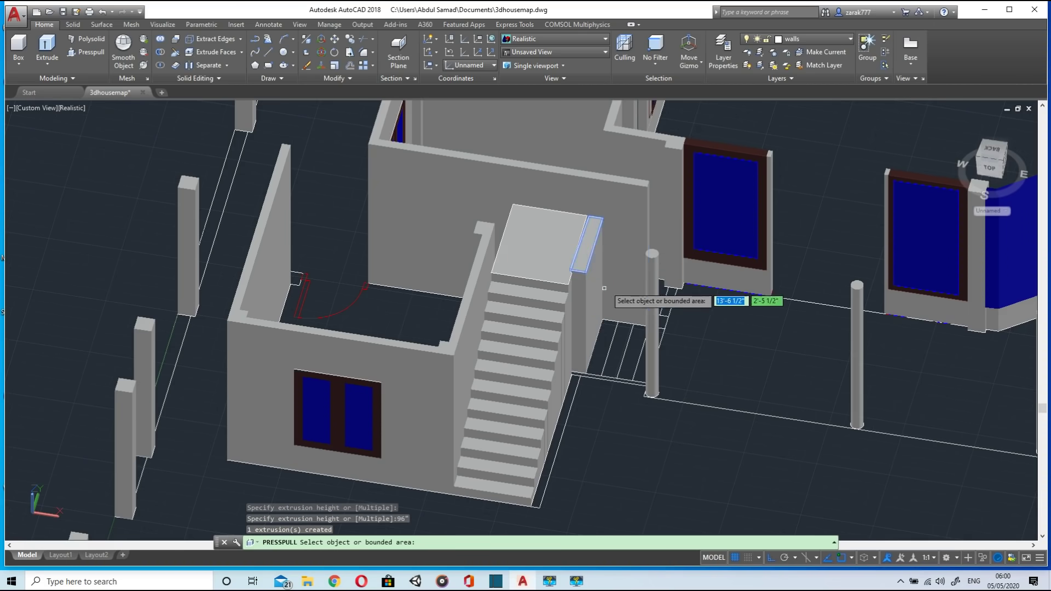
Step: Press-pull the second front-stair tread area up 104 inches and the third up 112 inches
left_click(601, 347)
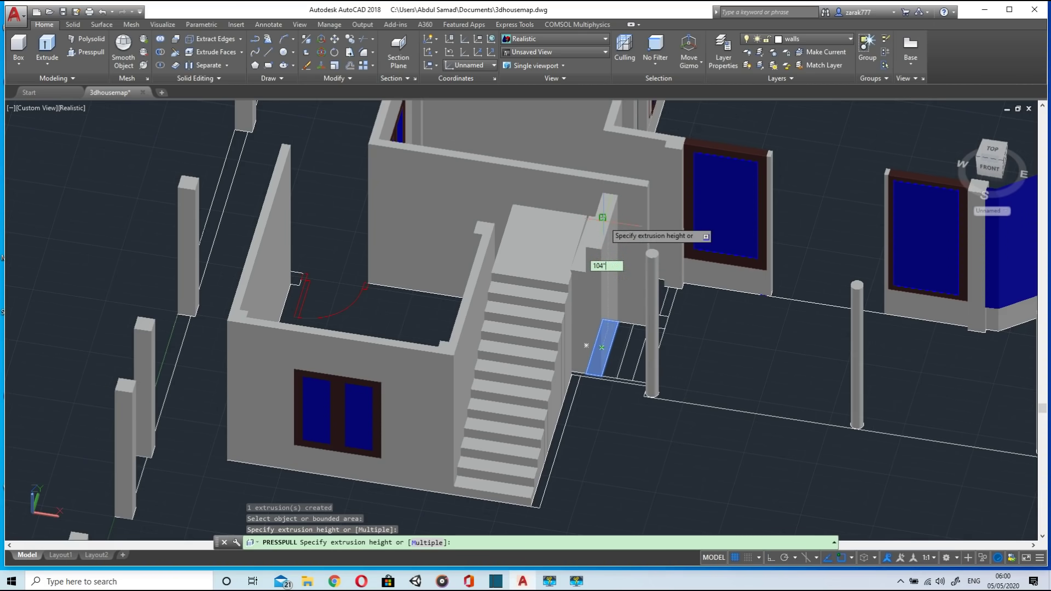
type("104\"")
key("Return")
left_click(617, 350)
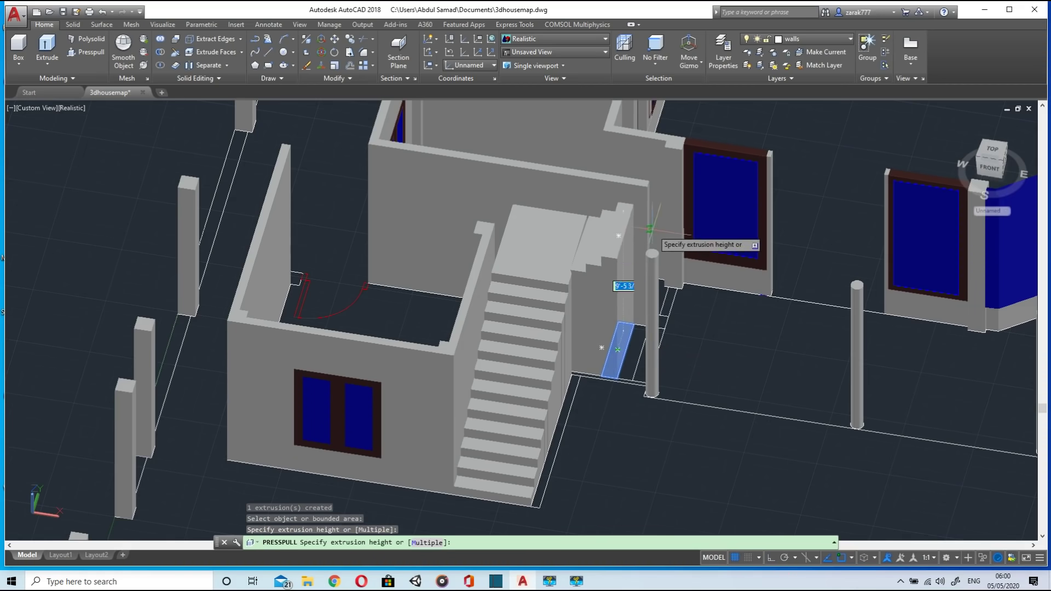
middle_click_drag(651, 229, 690, 147, "shift")
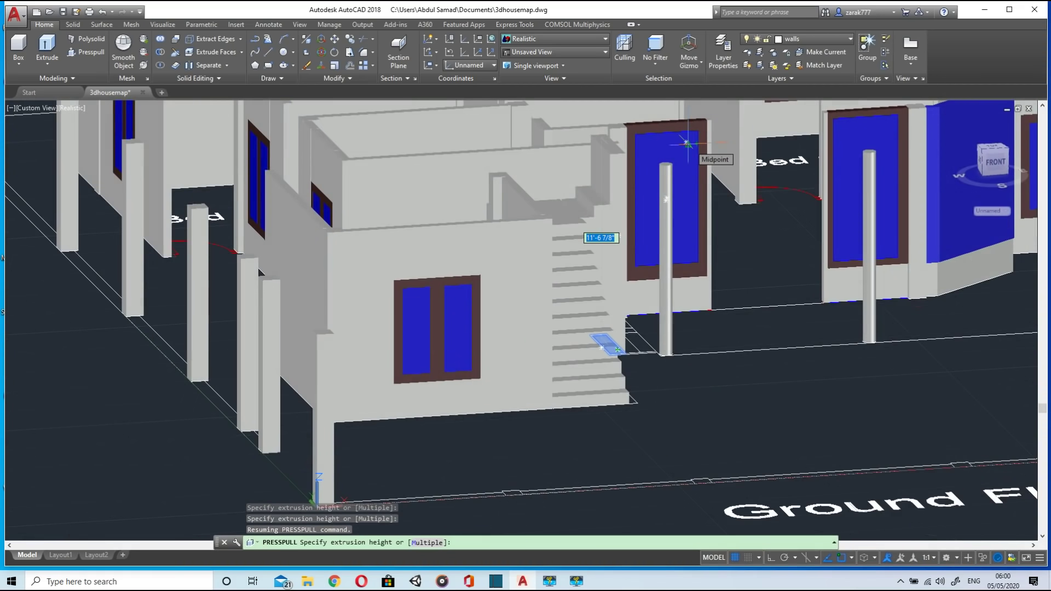
type("112")
key("Return")
Step: Press-pull the fourth front-stair tread area up 119 inches
scroll(588, 356, "down", 5)
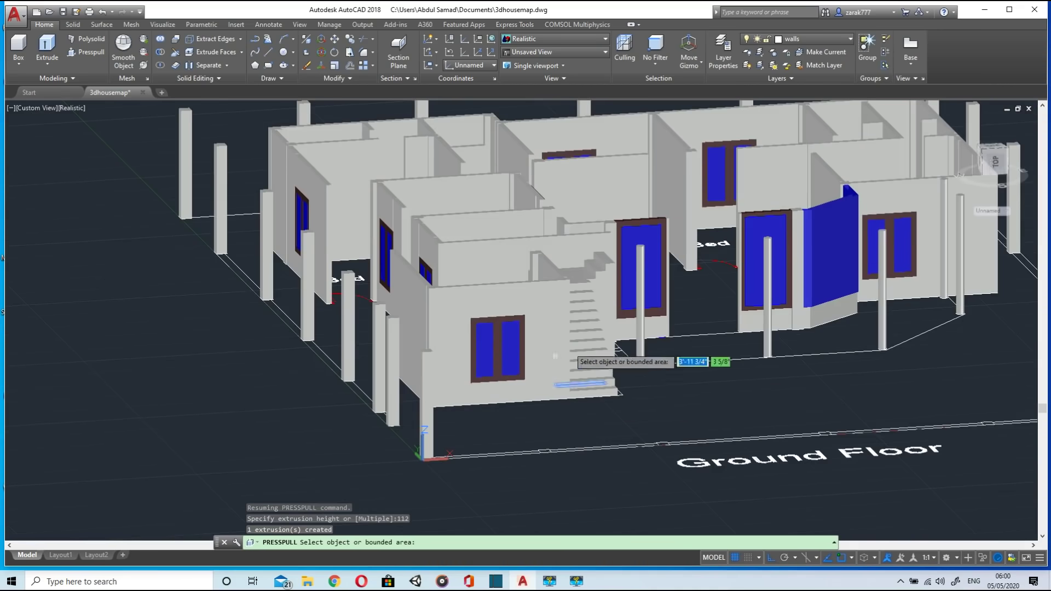
scroll(573, 392, "up", 6)
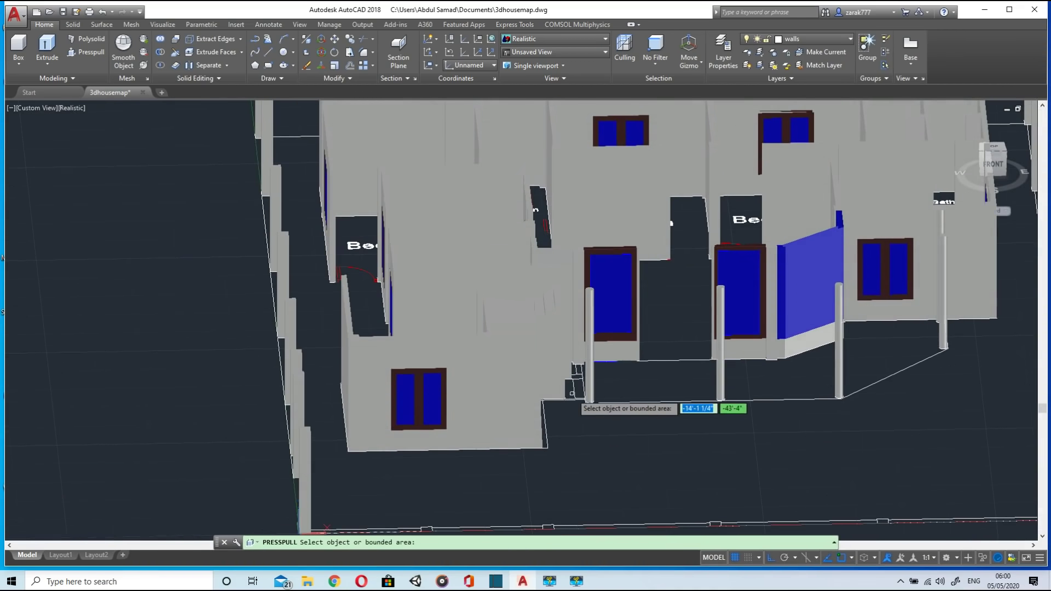
scroll(570, 411, "up", 5)
left_click(572, 394)
scroll(569, 342, "down", 7)
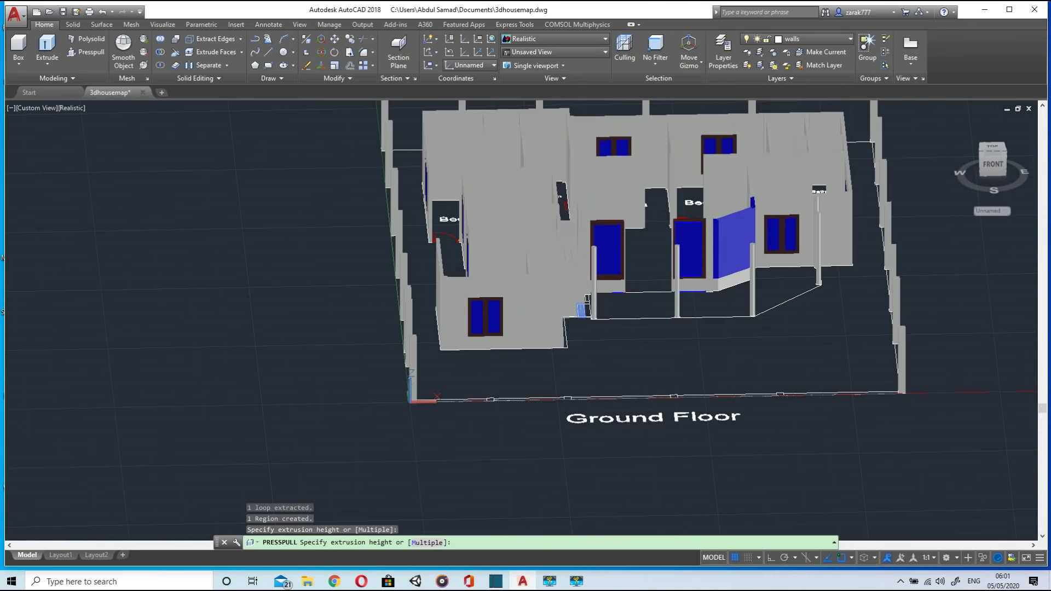
type("119")
key("Return")
Step: Press-pull the last front-stair tread area, beside the round column, up 128 inches
middle_click_drag(646, 344, 629, 323, "shift")
scroll(579, 299, "up", 6)
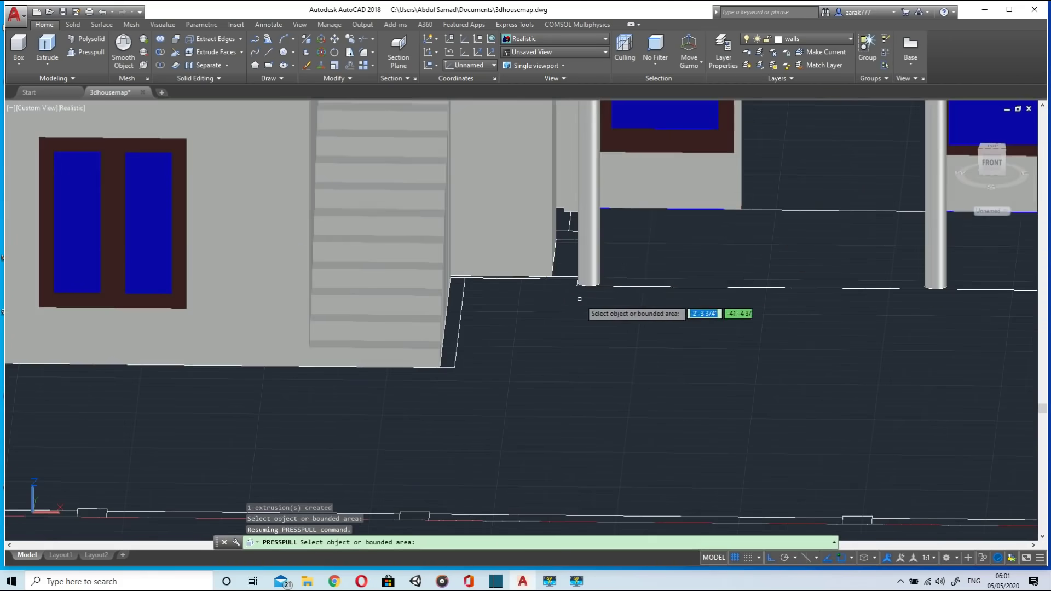
left_click(579, 299)
scroll(569, 260, "down", 6)
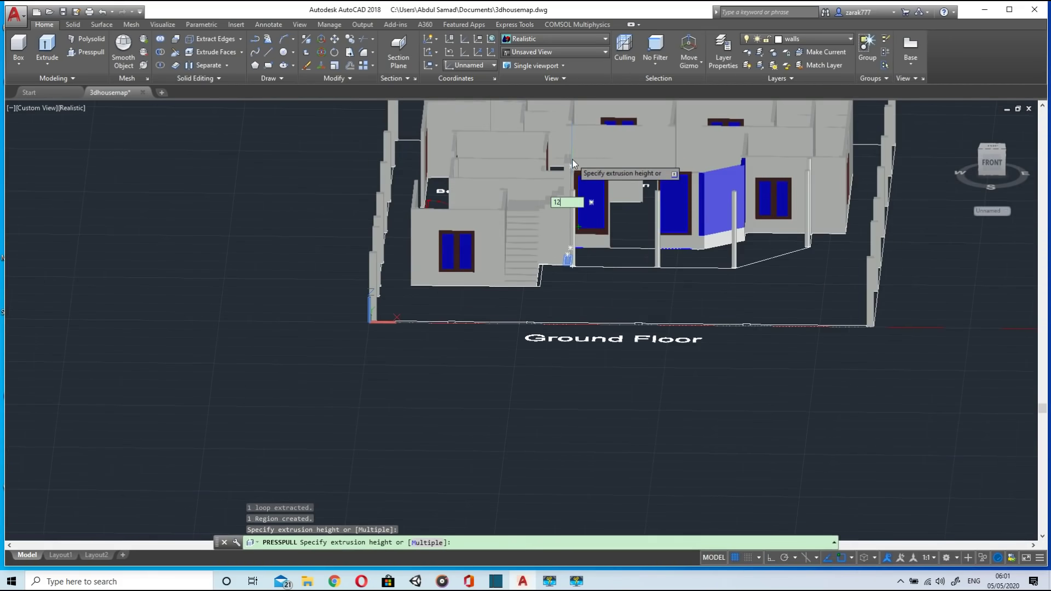
type("128")
key("Return")
Step: Examine the stairs, landing and whole ground floor model from several sides
middle_click_drag(572, 282, 552, 306, "shift")
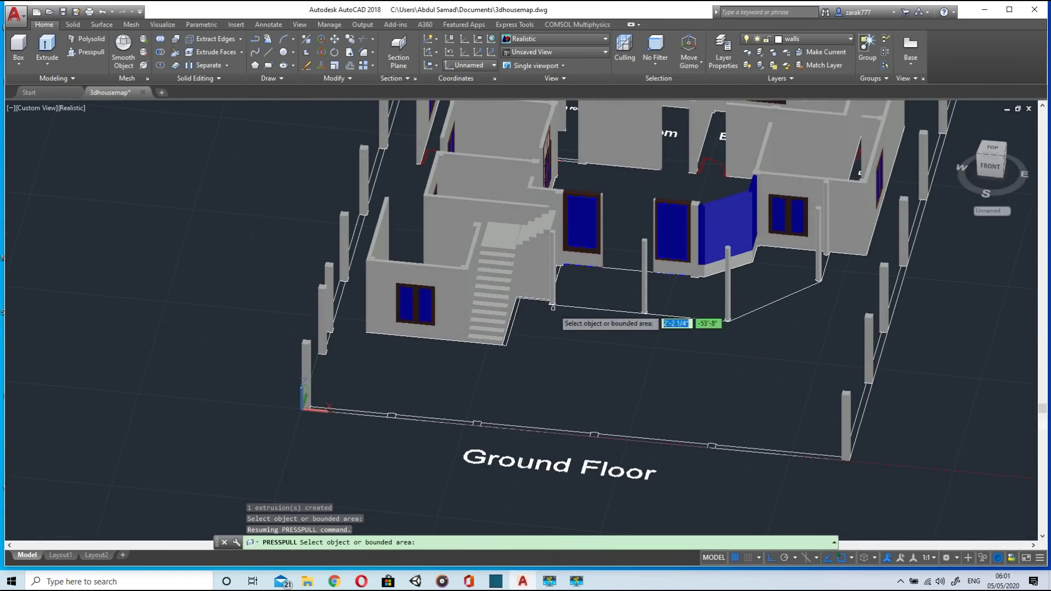
scroll(553, 306, "up", 5)
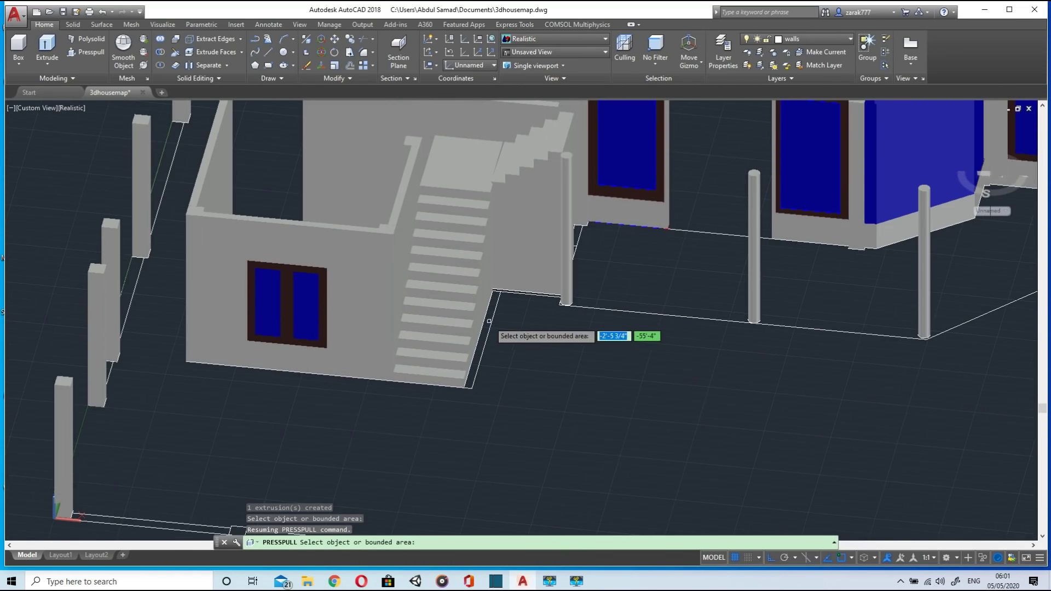
middle_click_drag(576, 324, 542, 254, "shift")
scroll(543, 254, "down", 10)
middle_click_drag(711, 342, 829, 360, "shift")
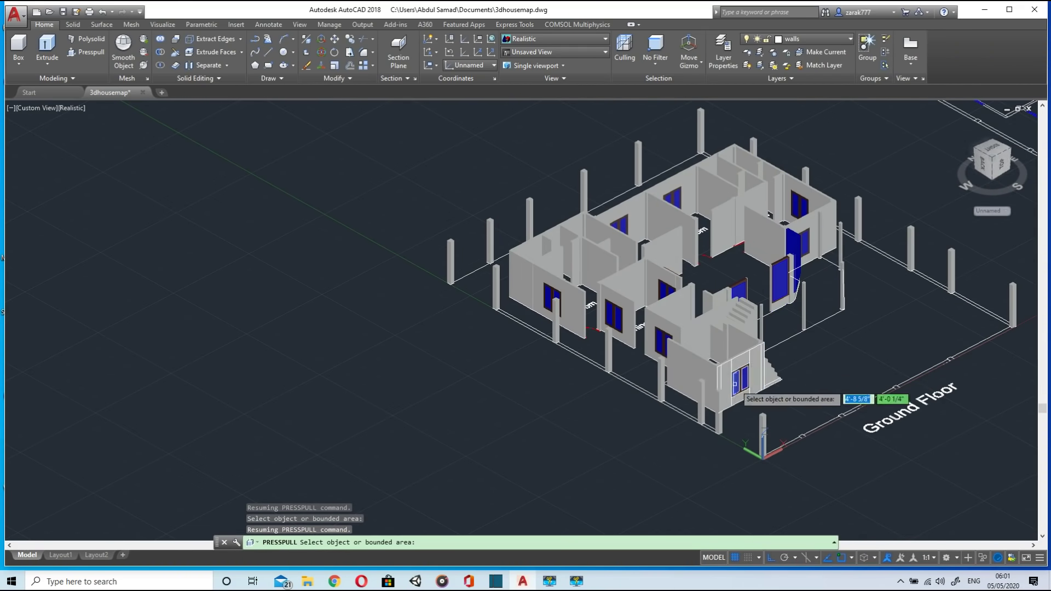
middle_click_drag(782, 360, 749, 362, "shift")
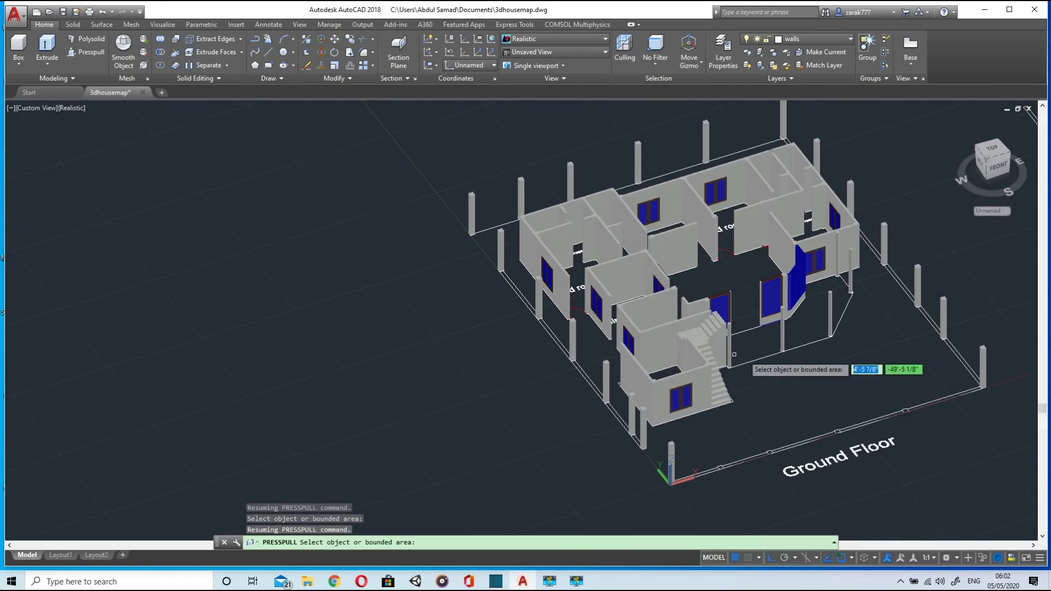
middle_click_drag(832, 379, 424, 390)
scroll(424, 389, "up", 2)
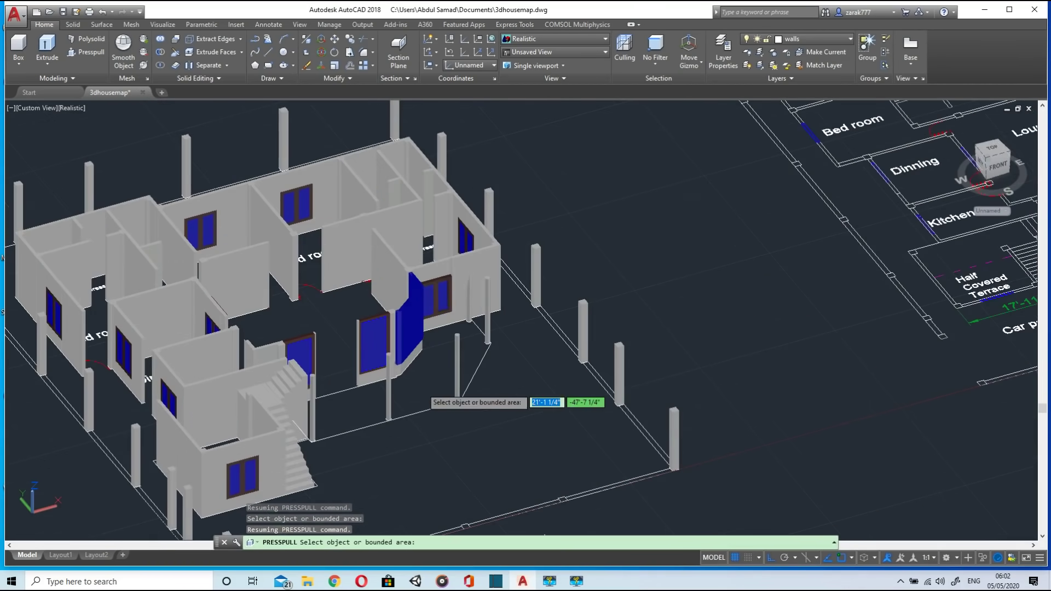
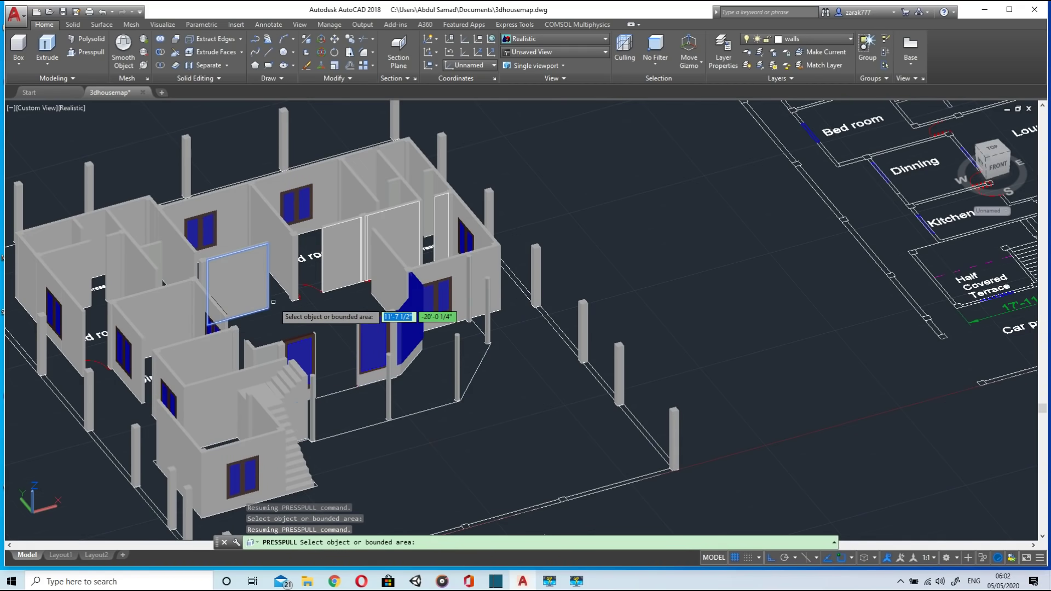
scroll(273, 302, "down", 3)
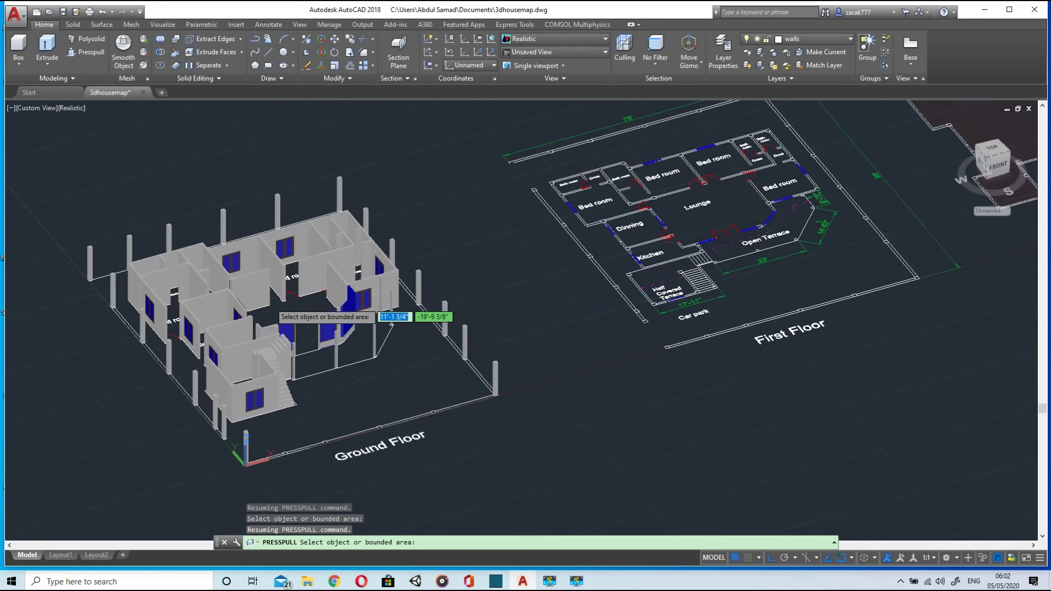
key("Return")
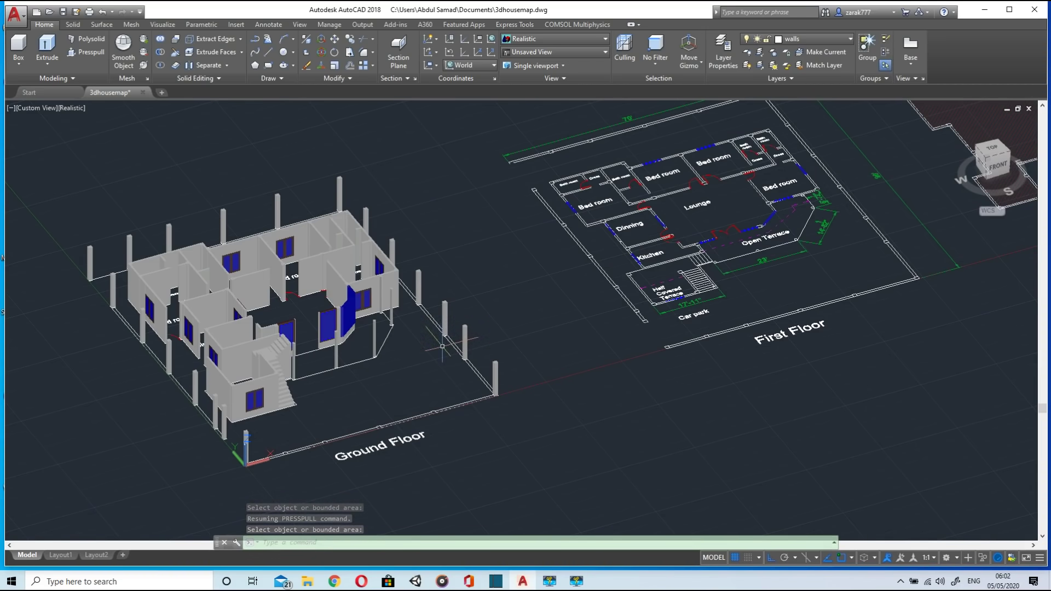
mouse_move(407, 392)
left_mouse_down()
mouse_move(263, 429)
mouse_move(152, 281)
left_mouse_up()
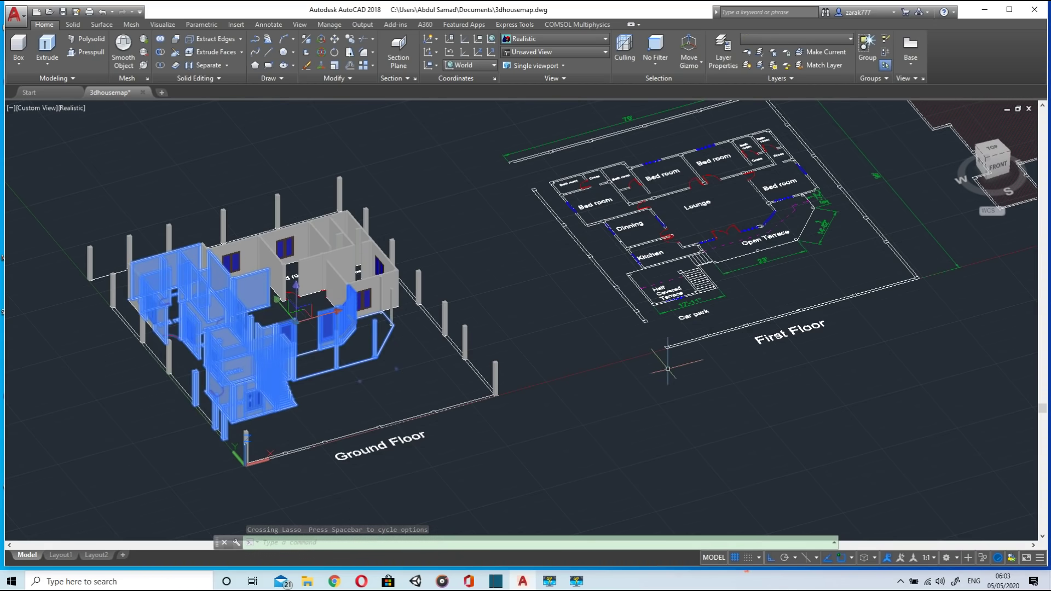
key("Escape")
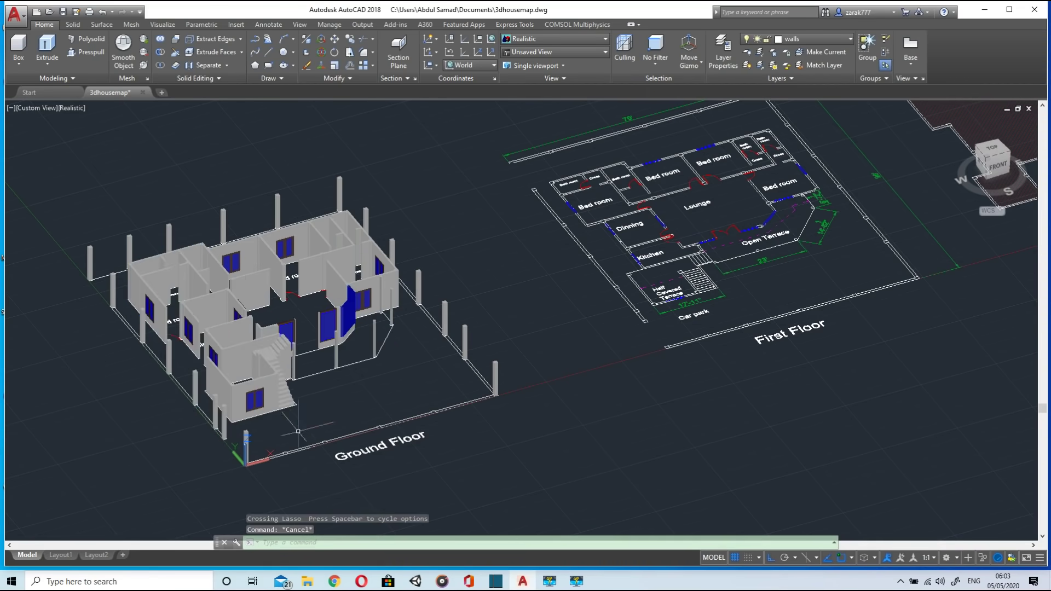
Step: Copy the whole ground floor house model about 114 feet west of the original, using the terrace edge corner as base point
scroll(417, 368, "up", 2)
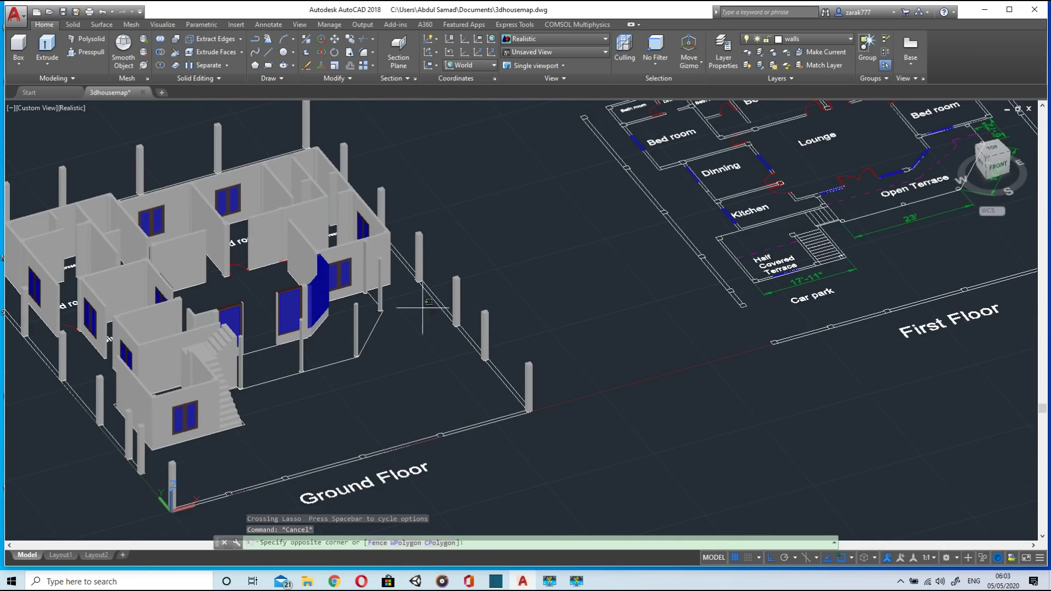
mouse_move(363, 405)
left_mouse_down()
mouse_move(241, 451)
mouse_move(170, 446)
mouse_move(137, 422)
mouse_move(125, 384)
left_mouse_up()
scroll(125, 385, "down", 5)
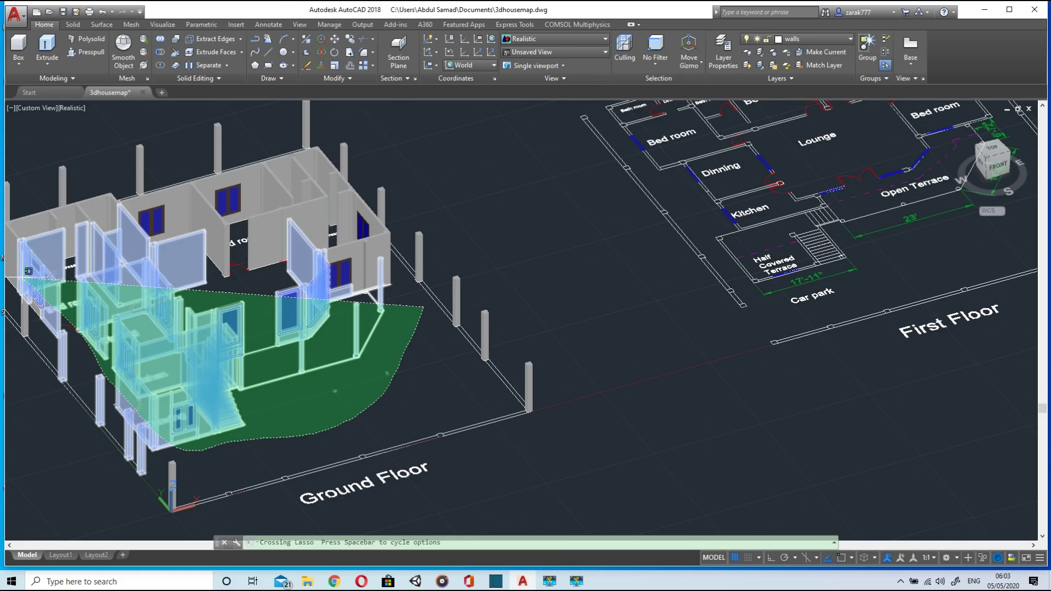
mouse_move(26, 266)
left_mouse_down()
mouse_move(19, 247)
mouse_move(44, 230)
mouse_move(87, 217)
mouse_move(139, 217)
mouse_move(143, 228)
left_mouse_up()
scroll(139, 217, "up", 3)
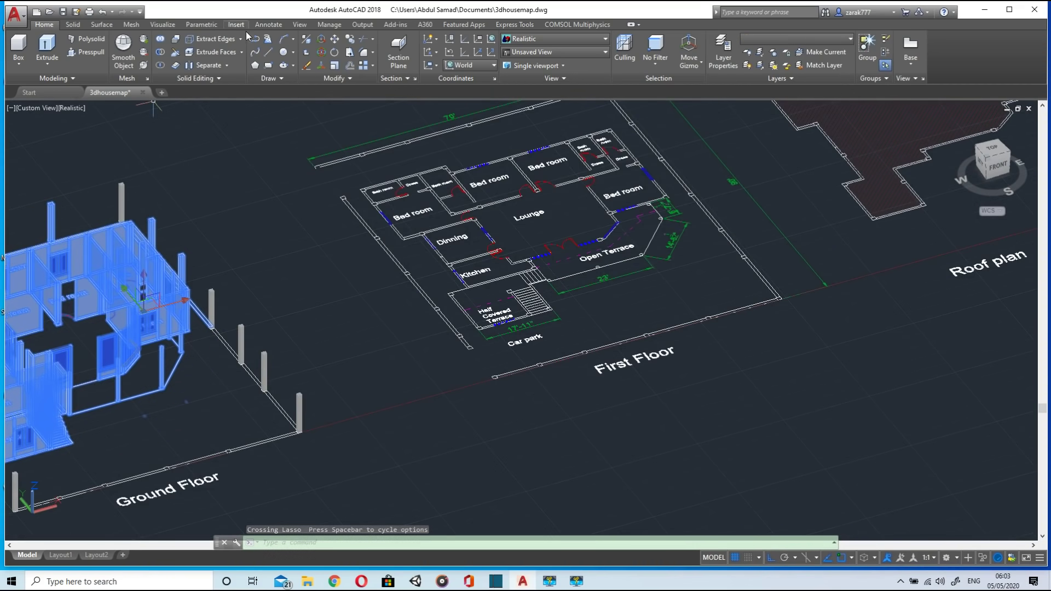
left_click(348, 39)
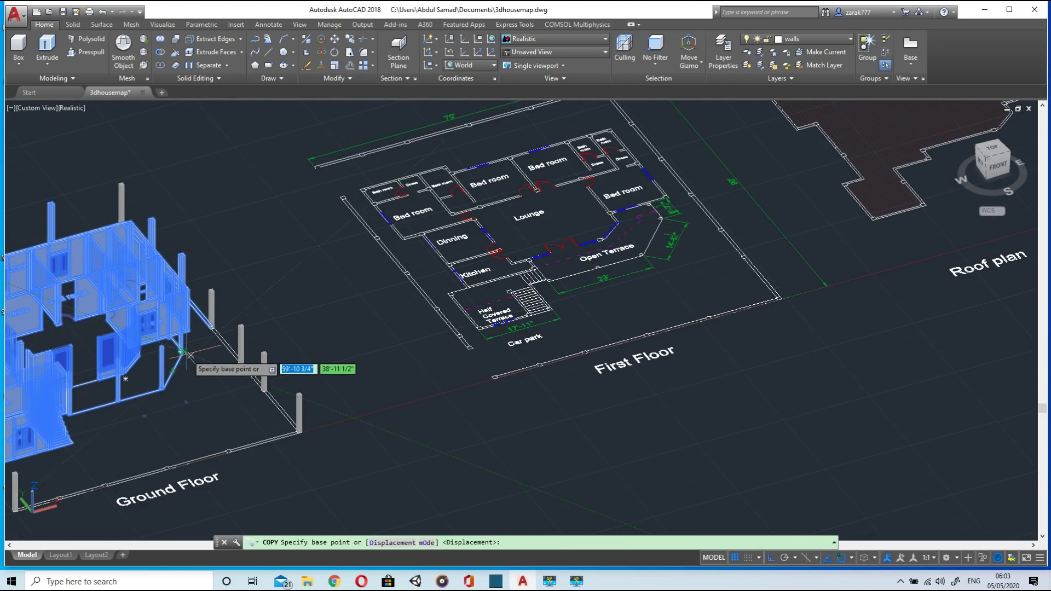
left_click(163, 387)
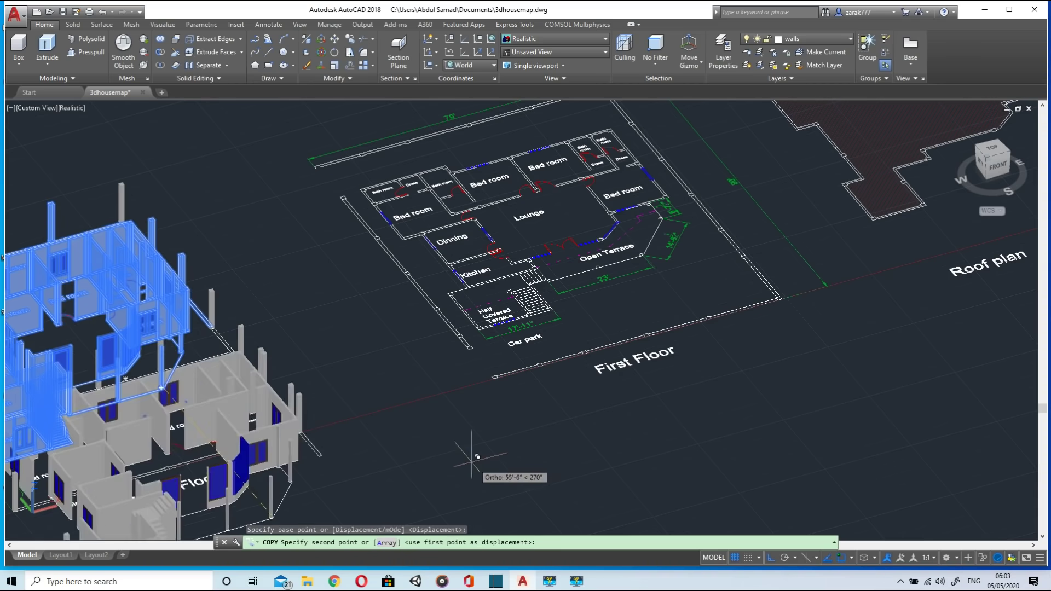
scroll(481, 445, "down", 4)
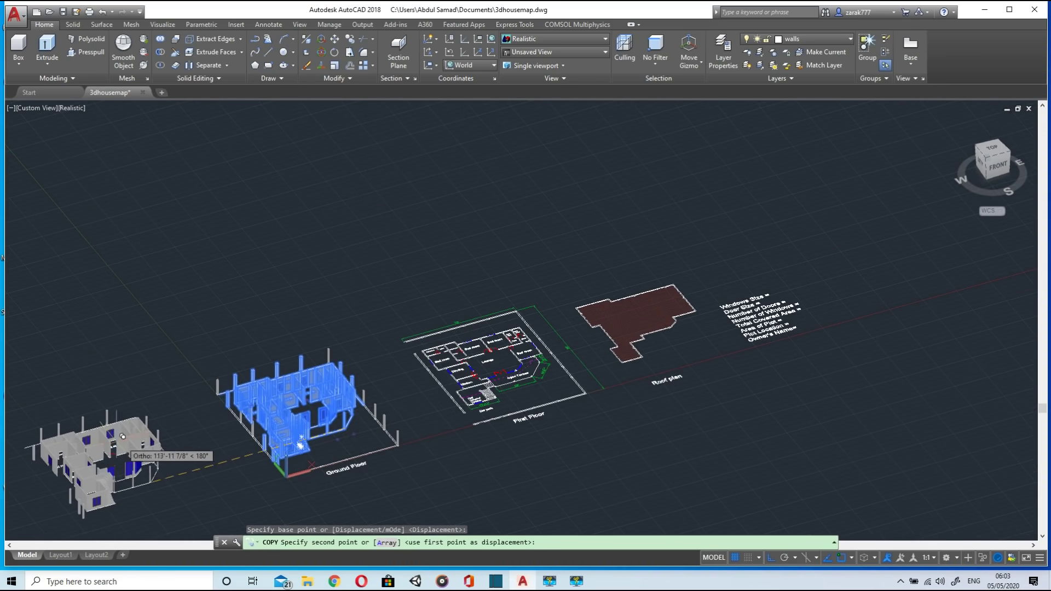
left_click(112, 501)
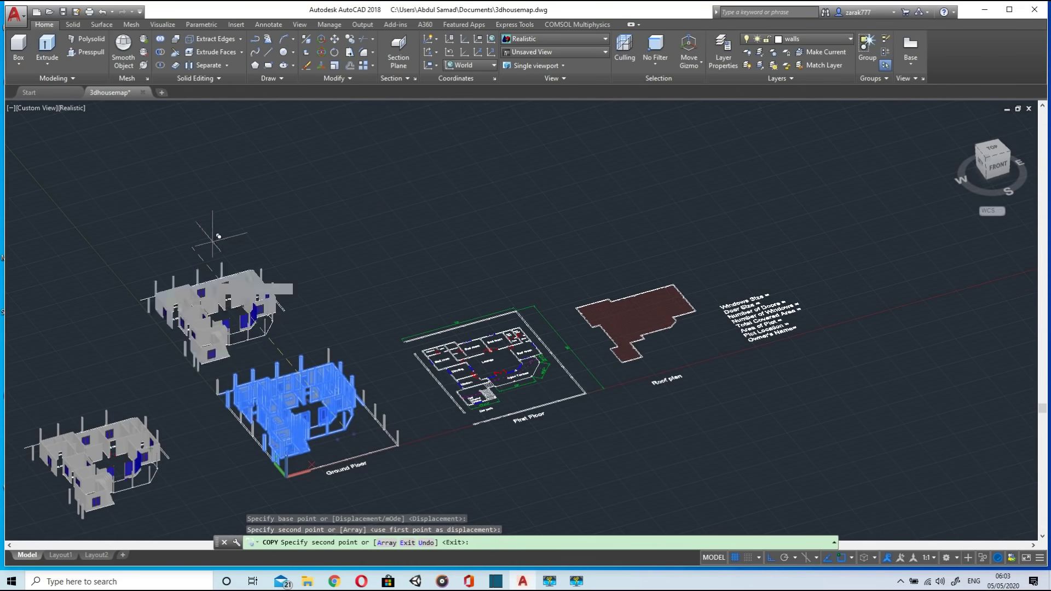
key("Escape")
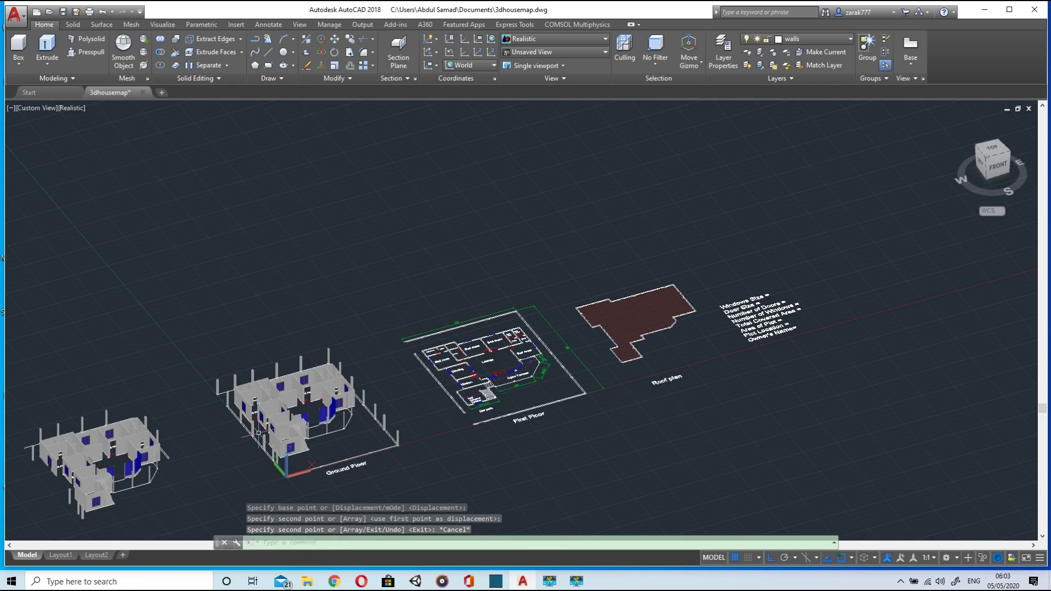
Step: Delete the roof plan with its hatch, outline and title, together with the text notes beside it
middle_click_drag(259, 432, 54, 368, "shift")
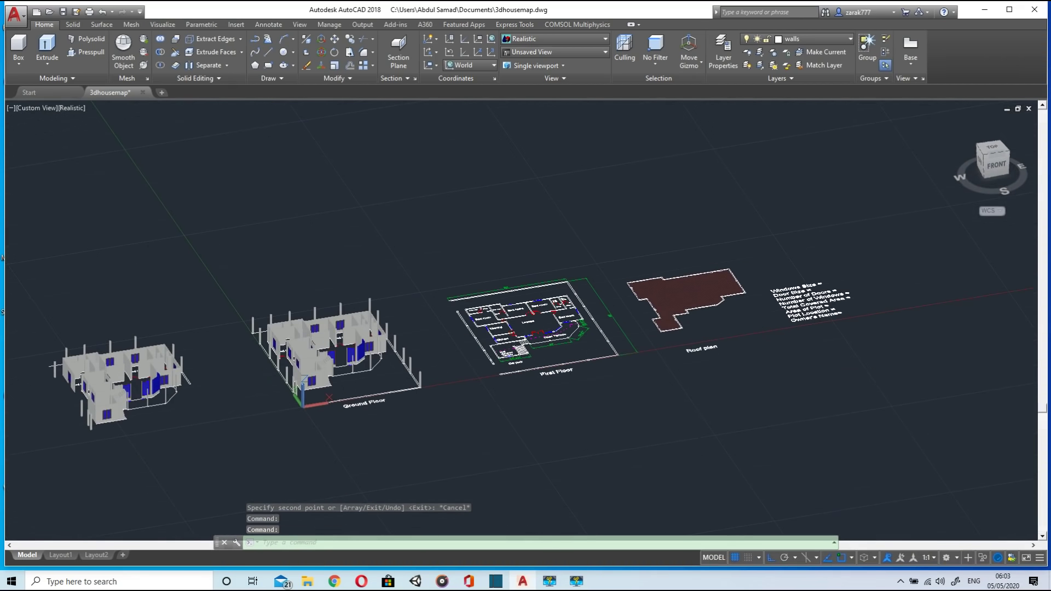
left_click(664, 328)
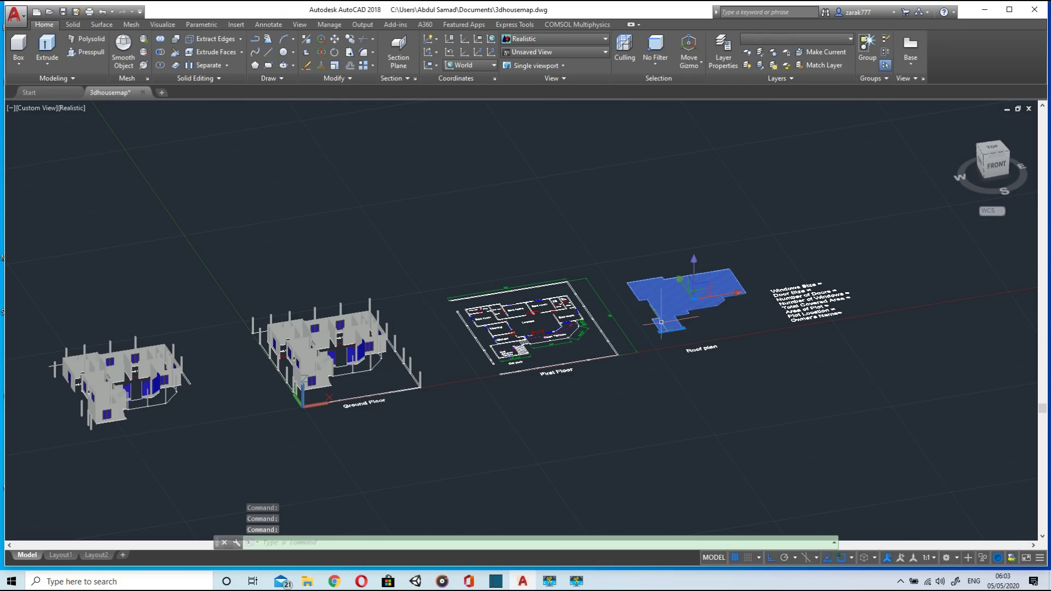
key("Delete")
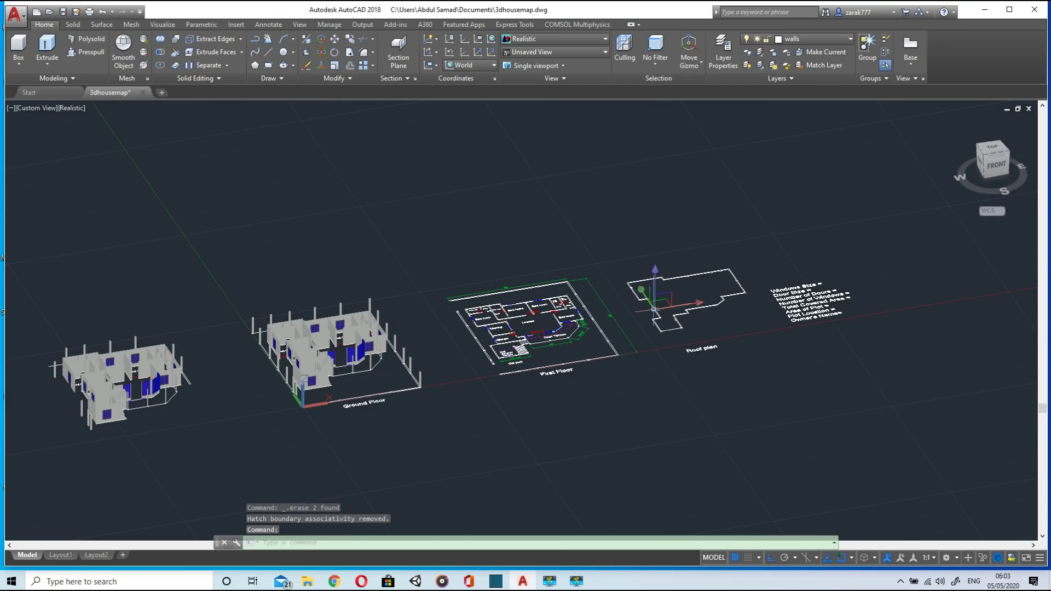
double_click(653, 310)
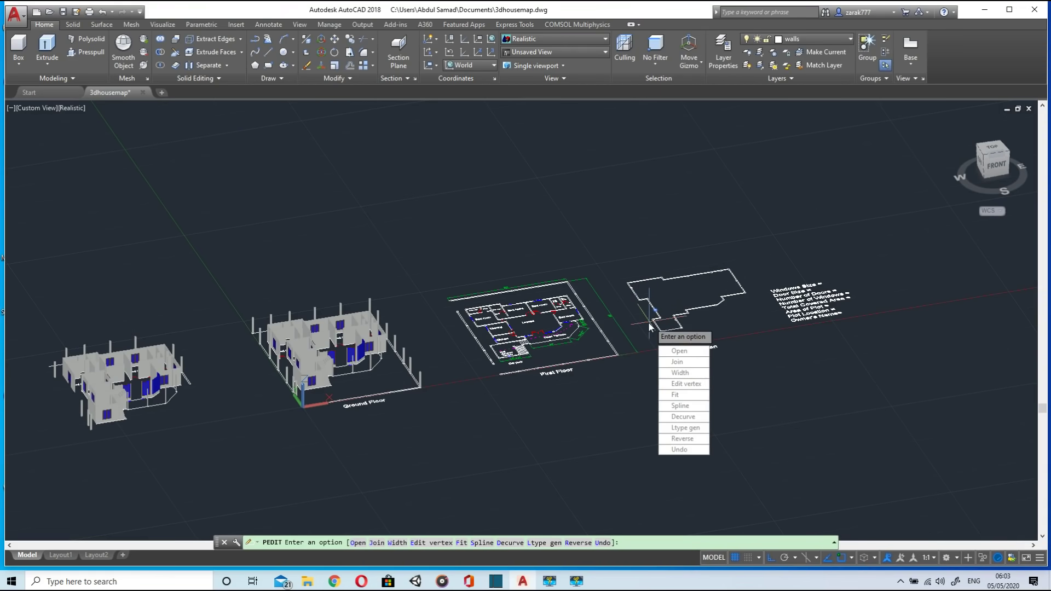
key("Escape")
left_click(659, 320)
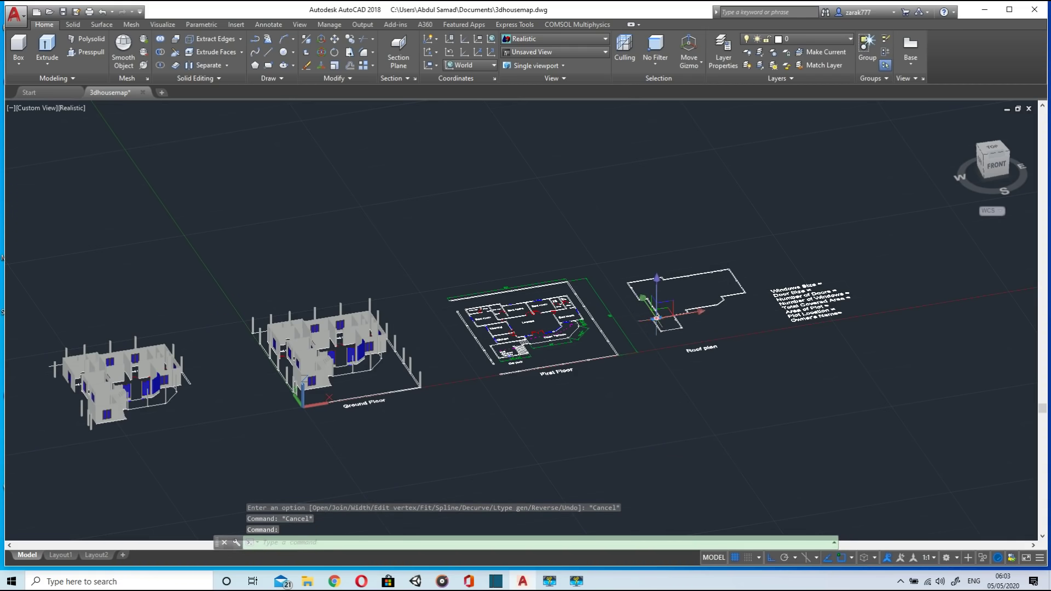
key("Escape")
key("Escape")
mouse_move(743, 414)
left_mouse_down()
mouse_move(668, 288)
mouse_move(679, 271)
left_mouse_up()
key("Delete")
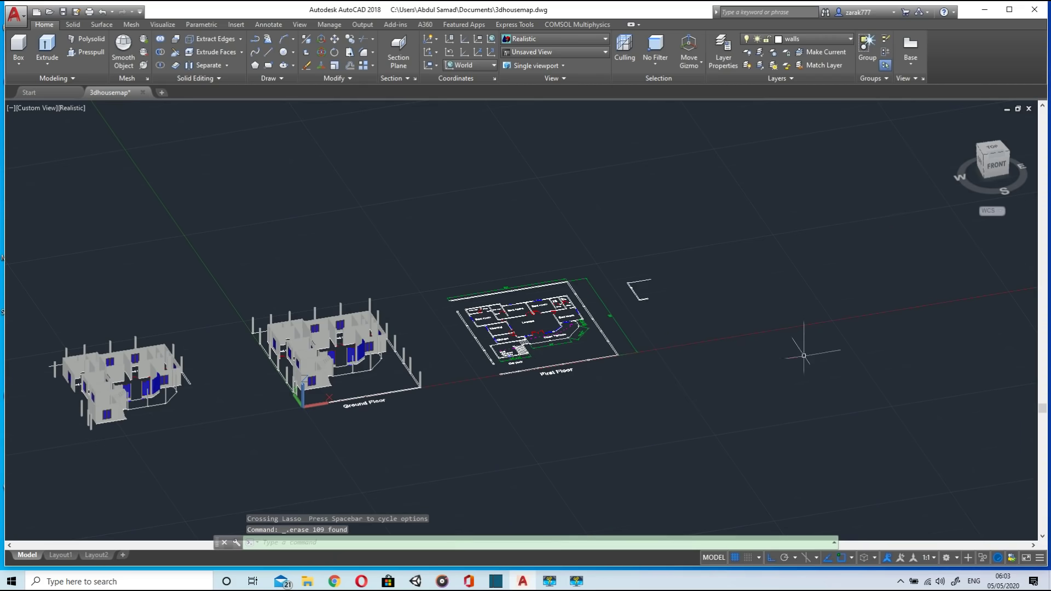
left_click_drag(647, 298, 625, 256)
key("Delete")
Step: Delete the leftover door linework at the end of the bedroom's outer wall on the ground floor's west side
scroll(336, 377, "up", 3)
mouse_move(340, 375)
middle_mouse_down()
mouse_move(448, 345)
mouse_move(815, 391)
mouse_move(628, 370)
mouse_move(651, 446)
middle_mouse_up()
middle_click_drag(817, 417, 682, 342)
scroll(683, 339, "up", 4)
scroll(693, 317, "down", 3)
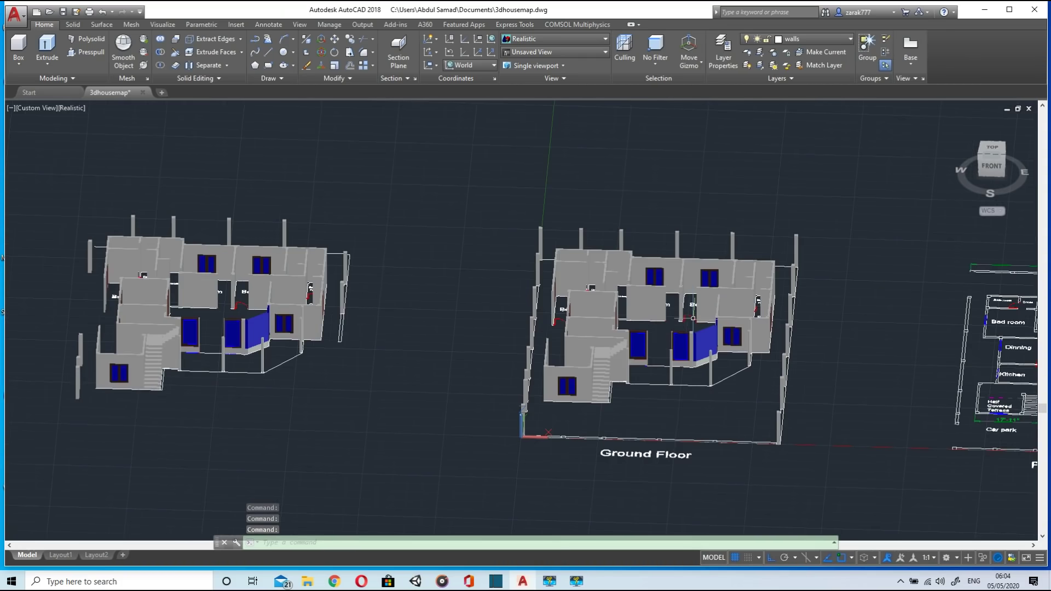
scroll(638, 392, "up", 4)
middle_click_drag(642, 411, 487, 268)
scroll(487, 266, "up", 5)
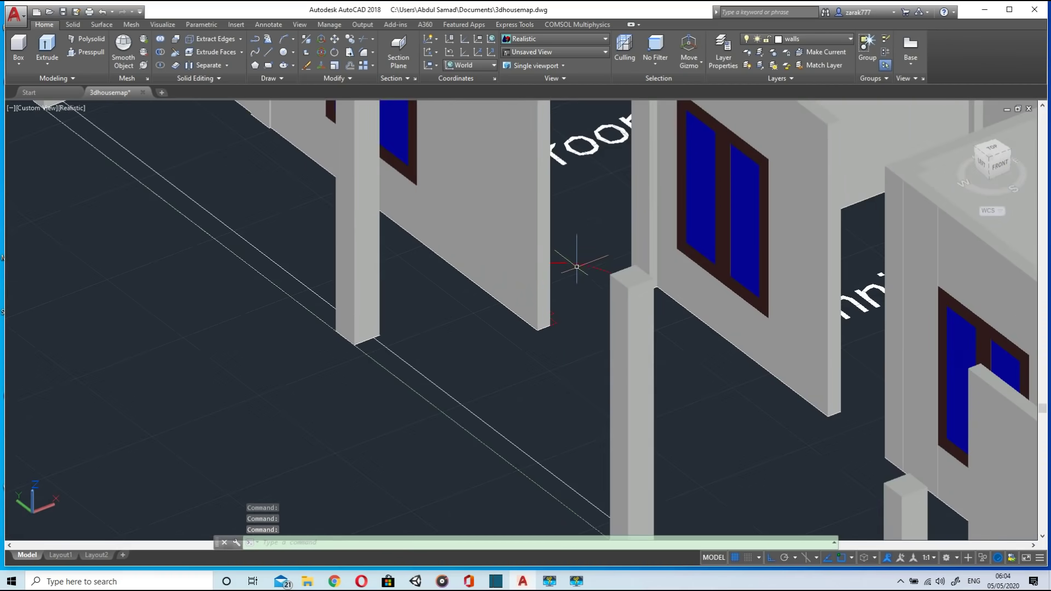
left_click(554, 323)
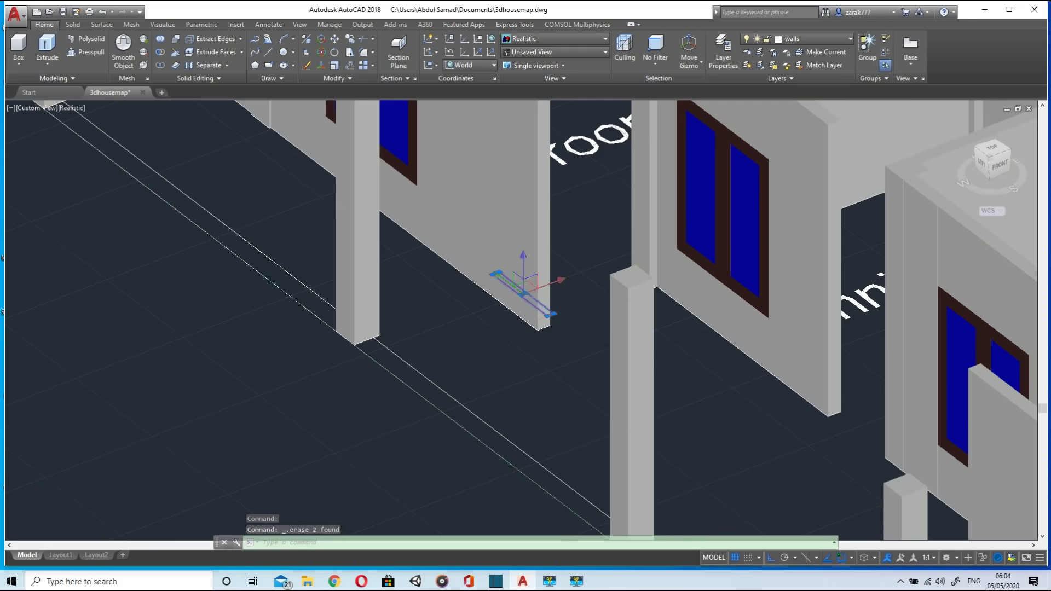
key("Delete")
Step: Press-pull the rearmost segment of the west boundary wall, between the first two columns, up 5'
scroll(546, 323, "down", 5)
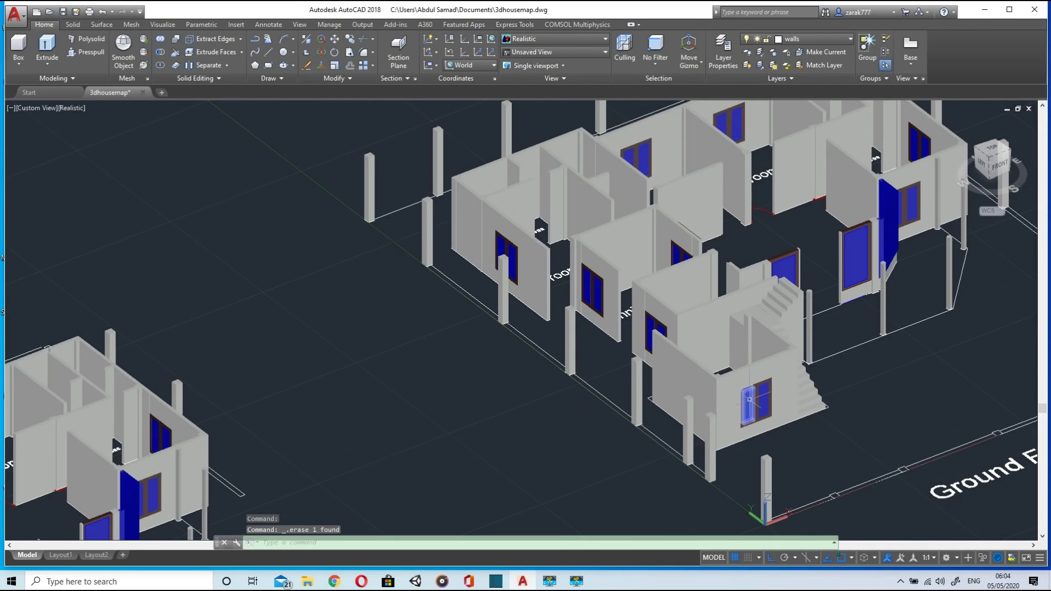
middle_click_drag(879, 358, 753, 427, "shift")
scroll(753, 418, "down", 4)
scroll(755, 408, "up", 3)
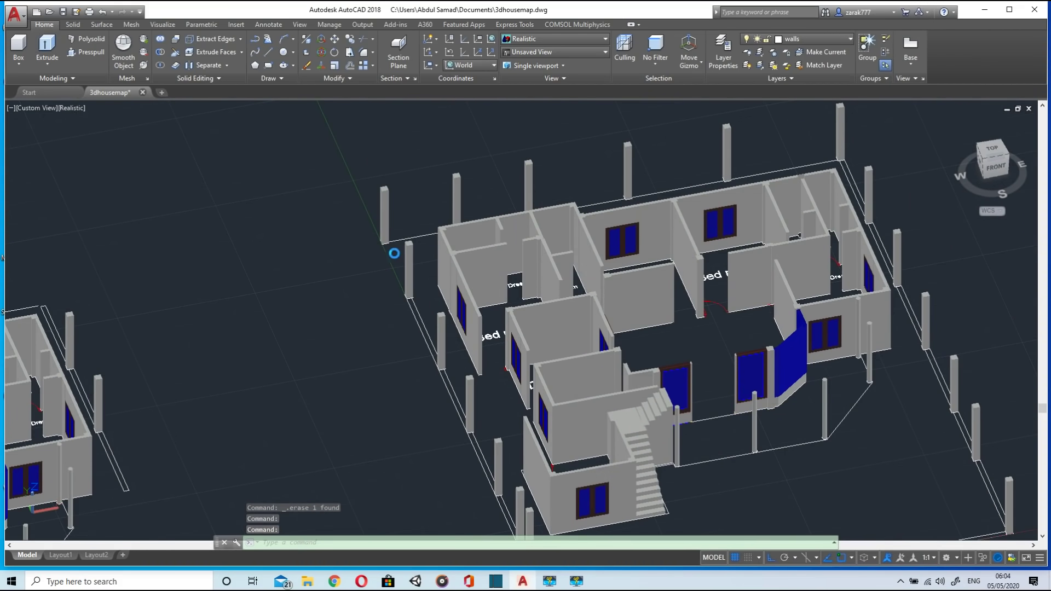
key("ctrl+shift+e")
scroll(427, 327, "up", 5)
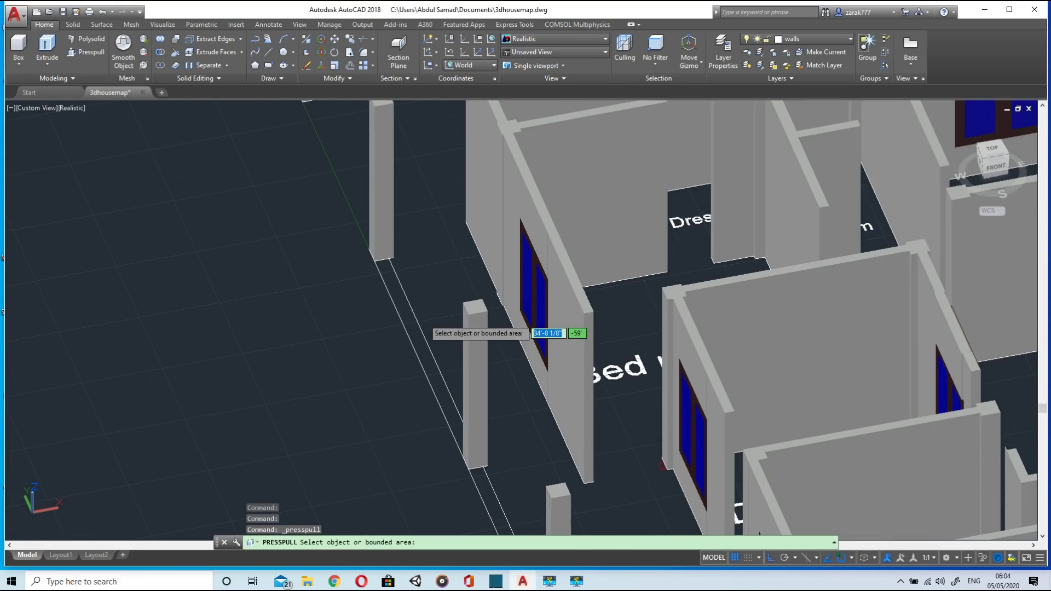
left_click(397, 306)
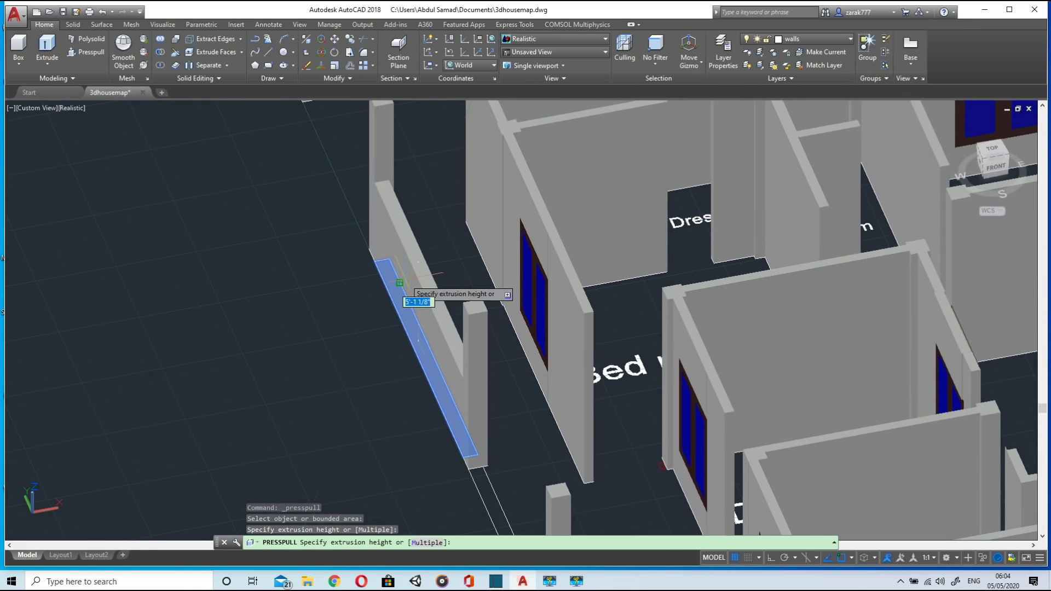
type("5'")
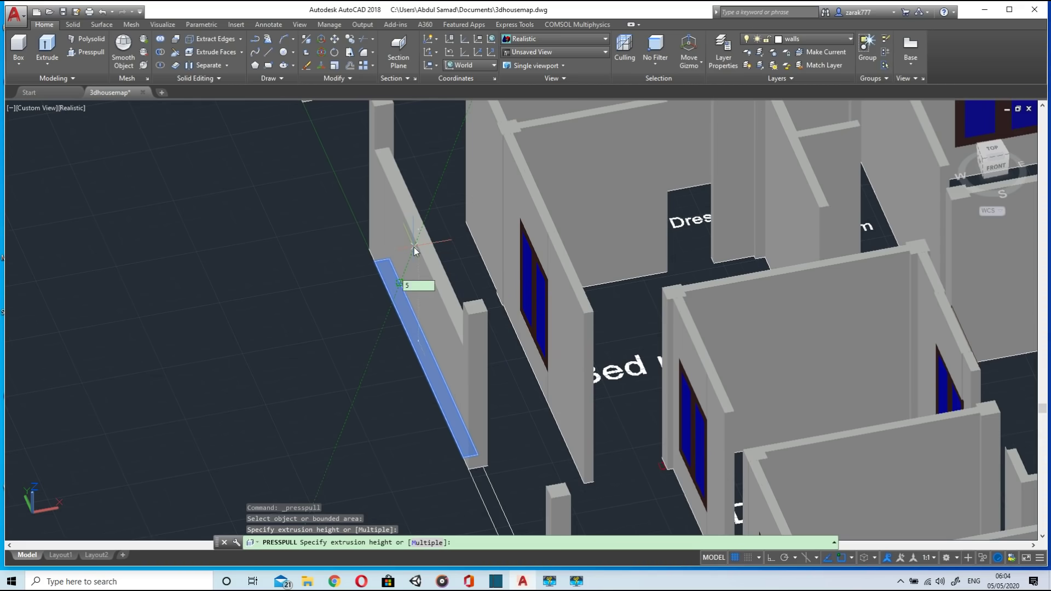
key("Return")
Step: Press-pull the next three west boundary wall segments, working towards the front of the plot, up 5'
scroll(412, 295, "down", 2)
middle_click_drag(504, 331, 458, 211)
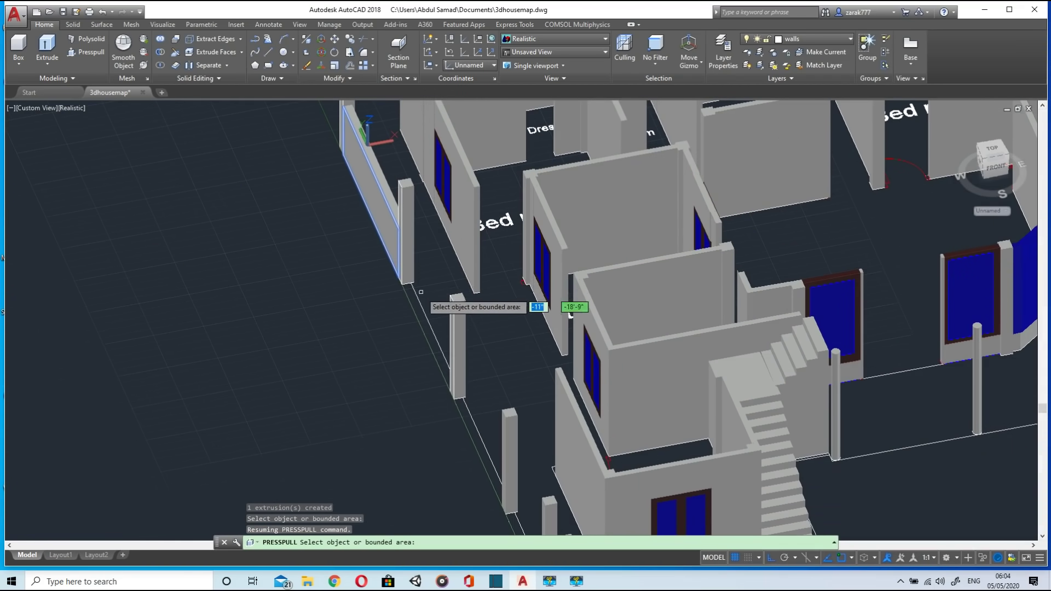
left_click(428, 326)
type("5'")
key("Return")
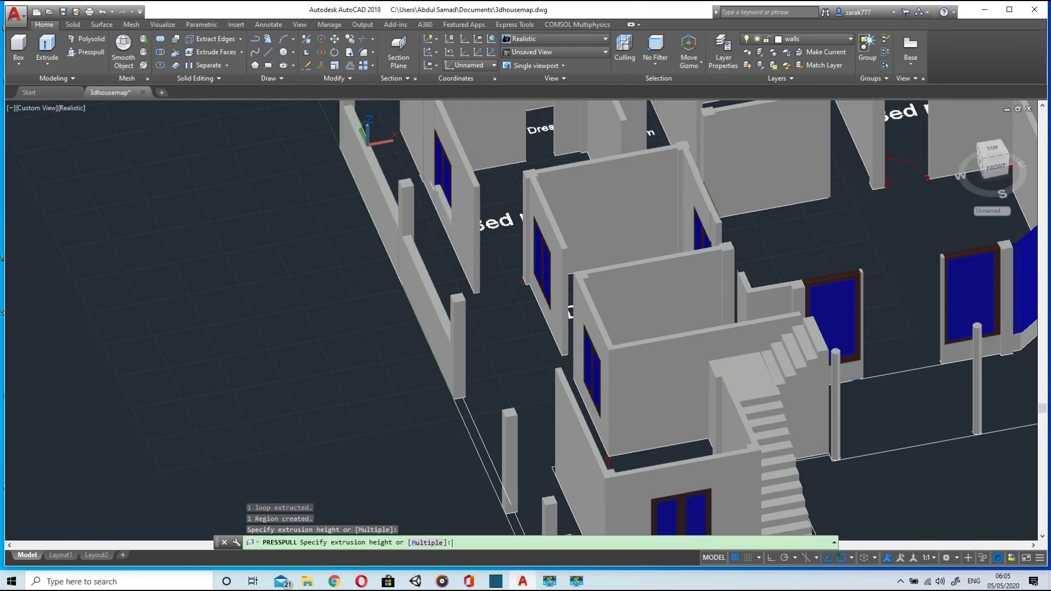
scroll(470, 435, "up", 2)
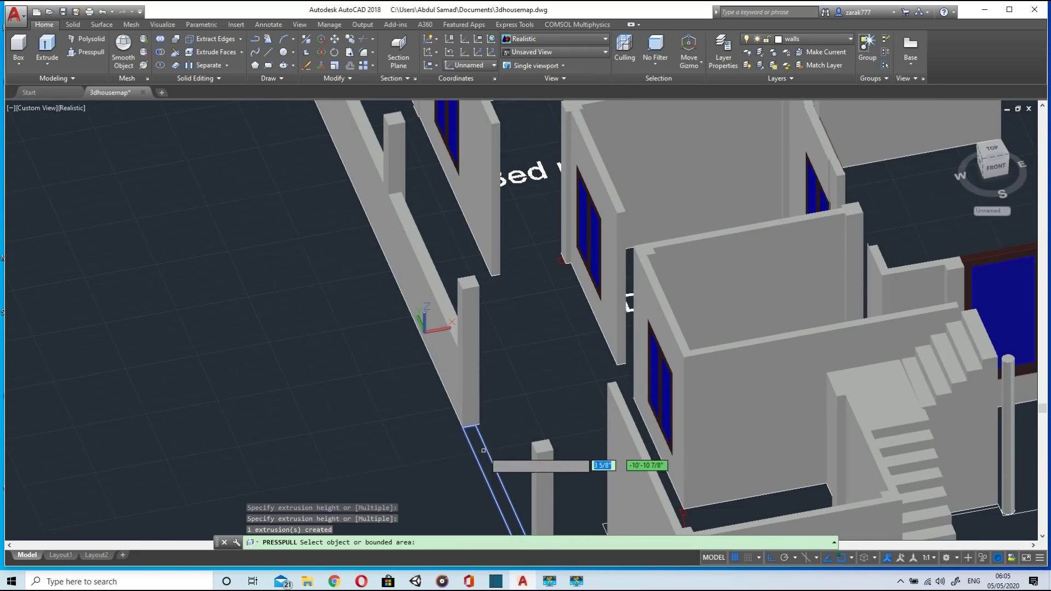
scroll(481, 452, "down", 4)
scroll(503, 379, "up", 4)
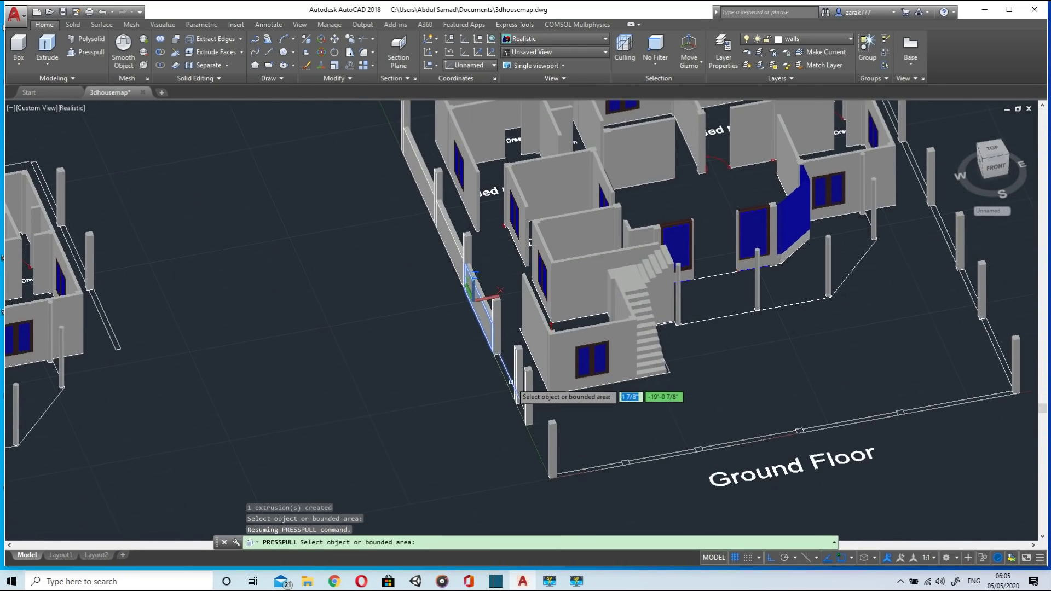
scroll(503, 379, "down", 4)
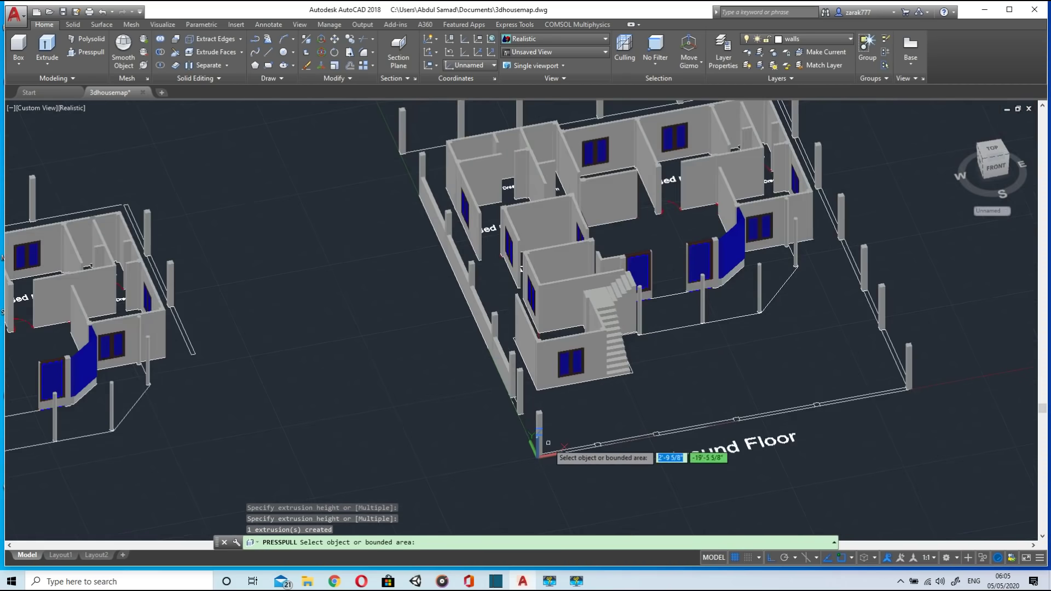
Step: Press-pull the first three front boundary wall segments from the west corner and the small column area between the first two, level with the 5' side wall
scroll(573, 464, "up", 4)
left_click(573, 470)
key("Return")
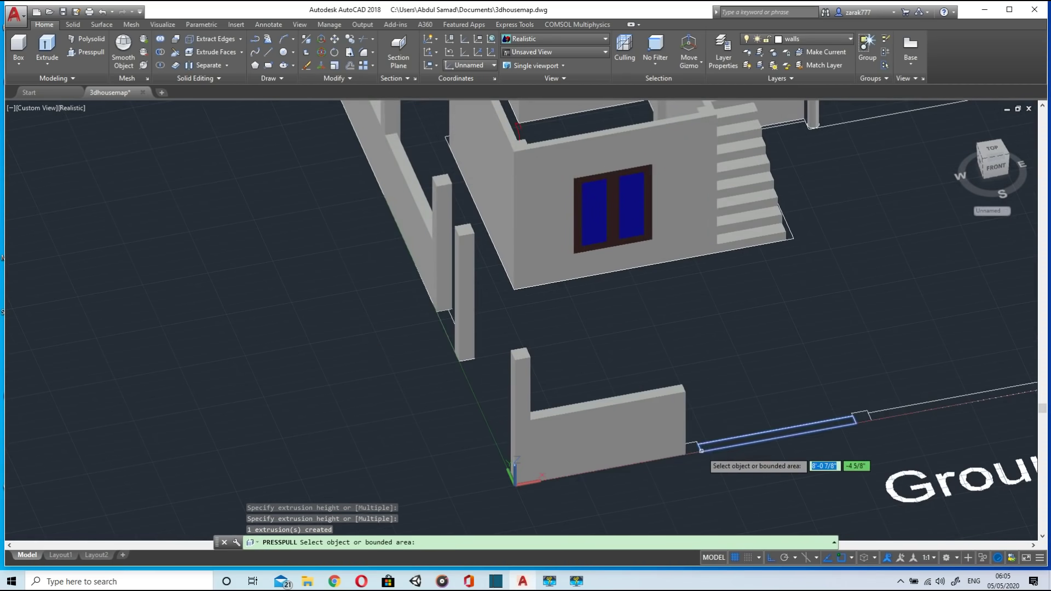
left_click(693, 446)
key("Return")
left_click(766, 435)
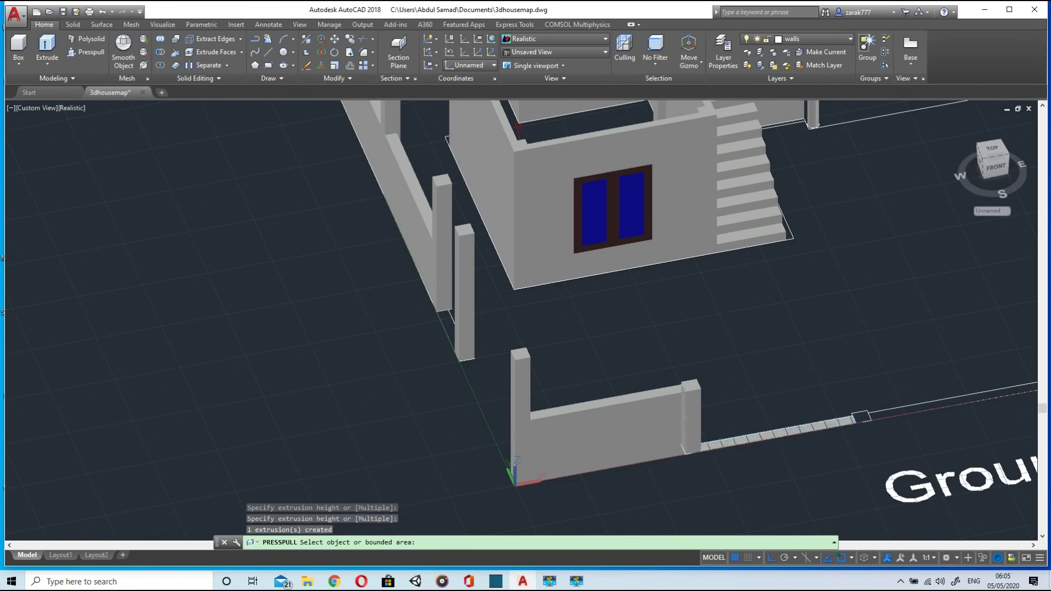
key("Return")
left_click(889, 411)
key("Return")
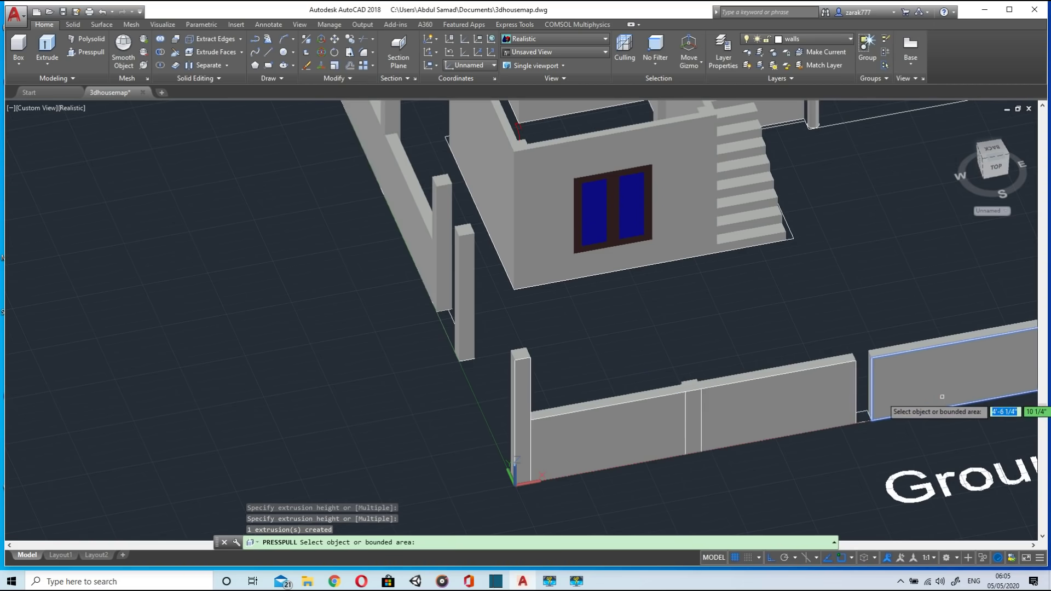
scroll(890, 411, "down", 3)
middle_click_drag(890, 411, 687, 422)
scroll(635, 450, "up", 5)
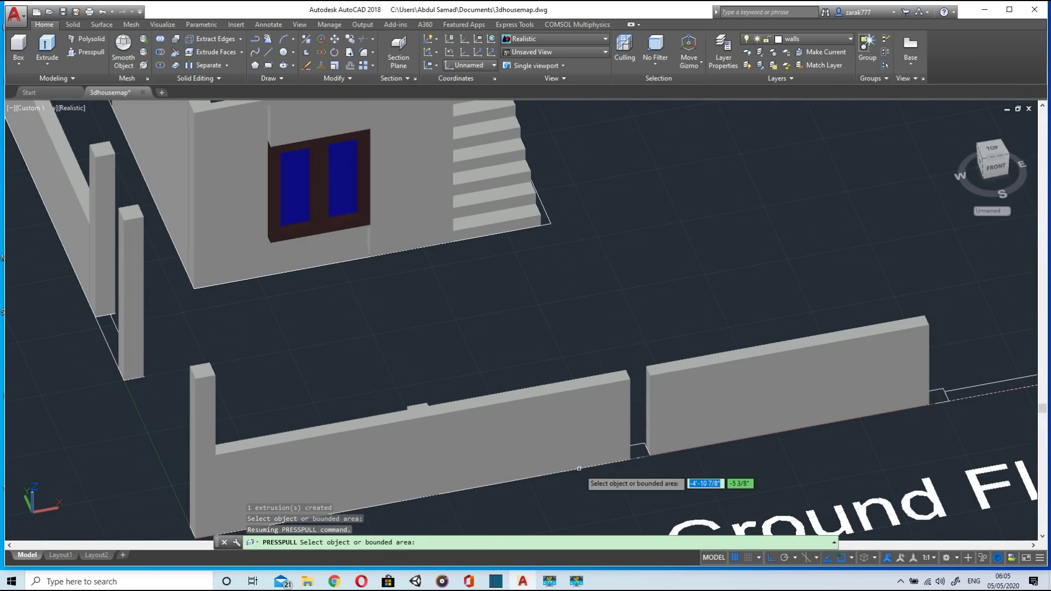
Step: Press-pull the last two front boundary wall segments, up to the east corner column, to the height of the adjoining segments
scroll(926, 388, "down", 3)
scroll(875, 391, "up", 3)
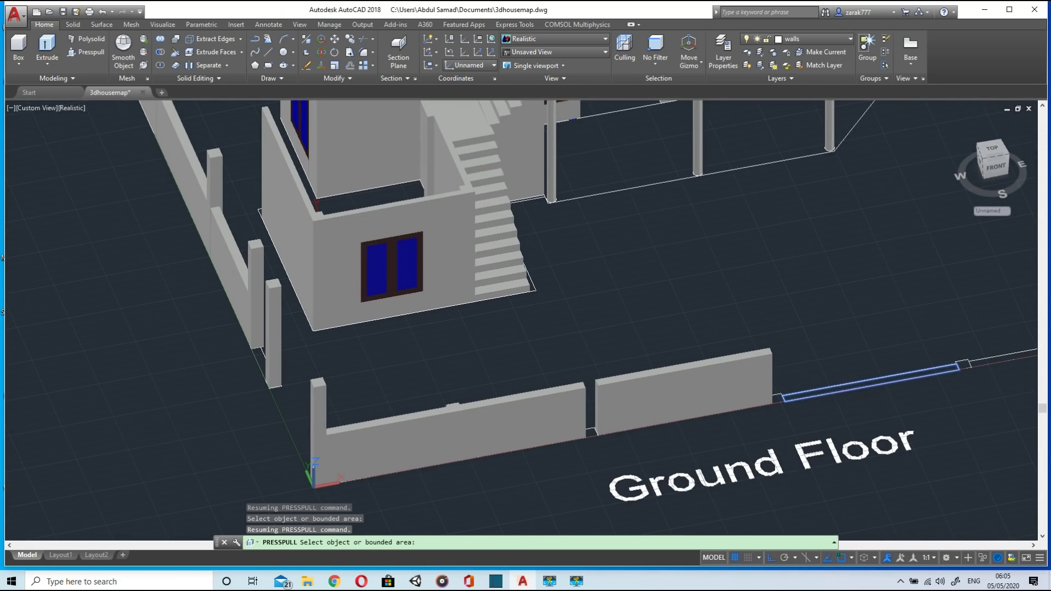
left_click(869, 383)
key("Return")
left_click(994, 364)
left_click(993, 363)
middle_click_drag(993, 363, 546, 335)
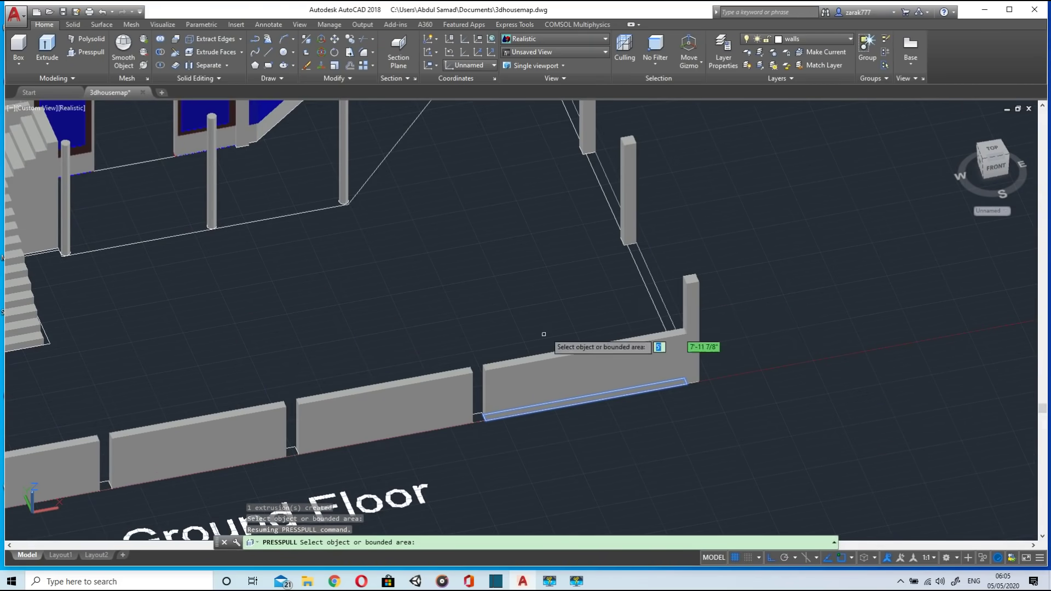
Step: Press-pull the first three east boundary wall segments from the front corner to the height of the front wall
left_click(655, 296)
key("Return")
left_click(609, 195)
key("Return")
middle_click_drag(582, 207, 591, 514)
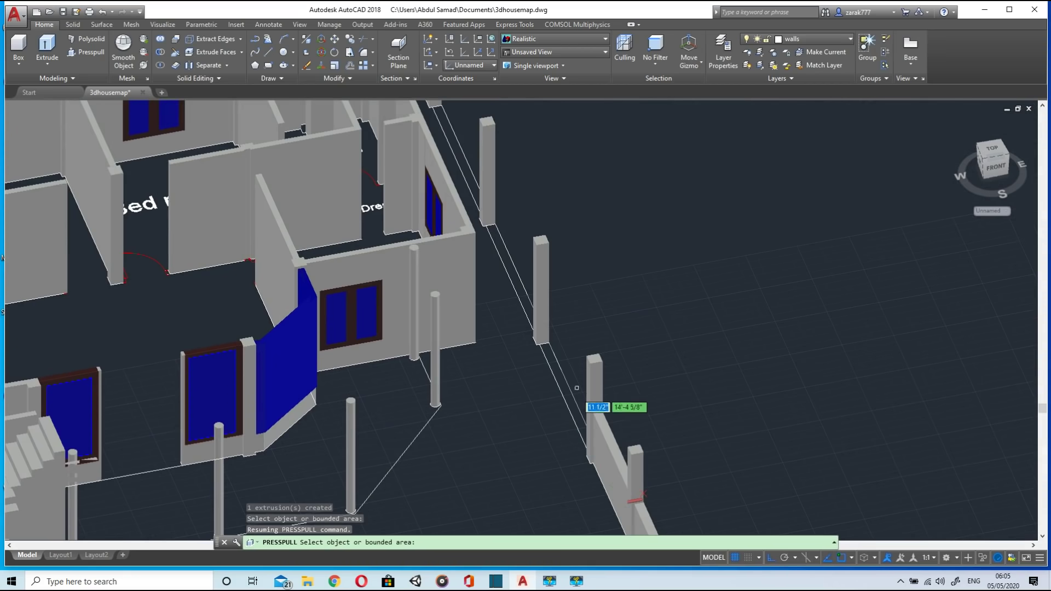
left_click(570, 401)
key("Return")
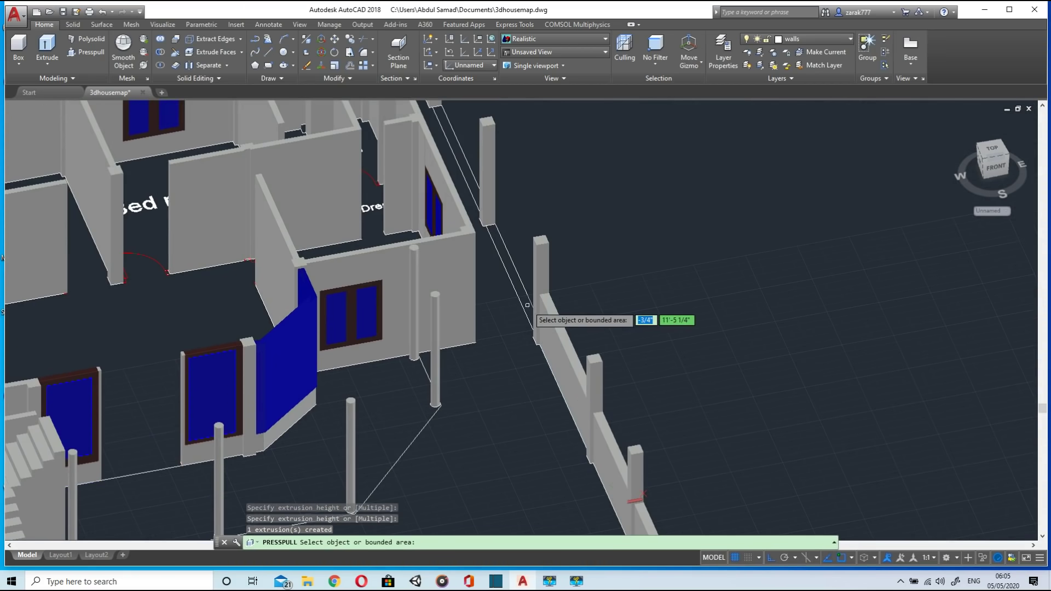
Step: Press-pull the remaining east boundary wall segments back to the rear corner column, level with the segments already raised
left_click(532, 309)
key("Return")
left_click(467, 181)
key("Return")
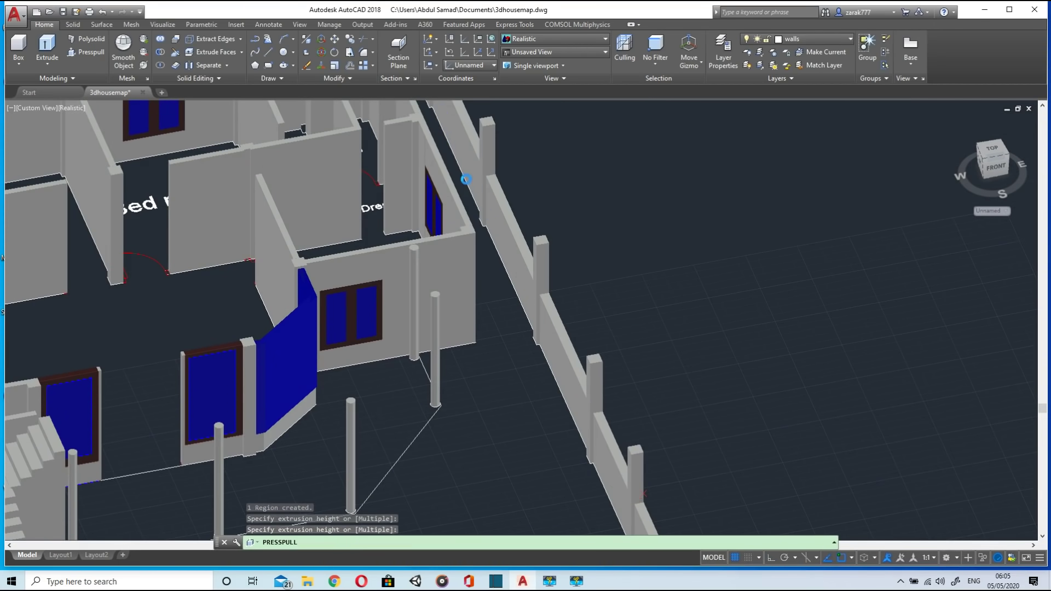
middle_click_drag(461, 181, 553, 446)
left_click(496, 323)
key("Return")
left_click(435, 272)
Step: Draw lines across the open gap in the west boundary wall between the rear corner column and the next column
scroll(430, 274, "up", 3)
scroll(148, 317, "down", 6)
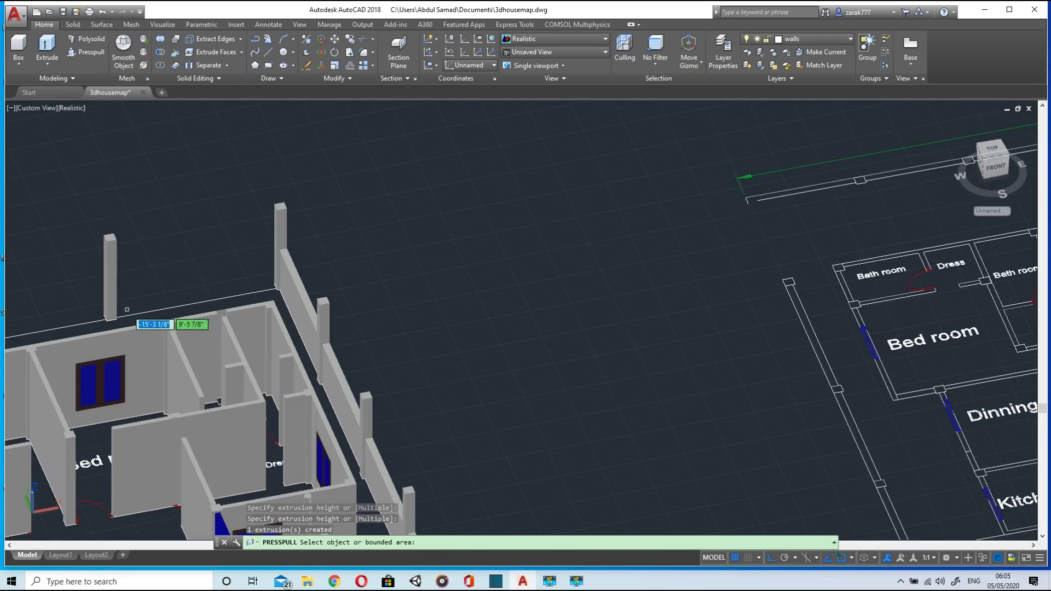
scroll(189, 405, "up", 2)
scroll(235, 427, "up", 3)
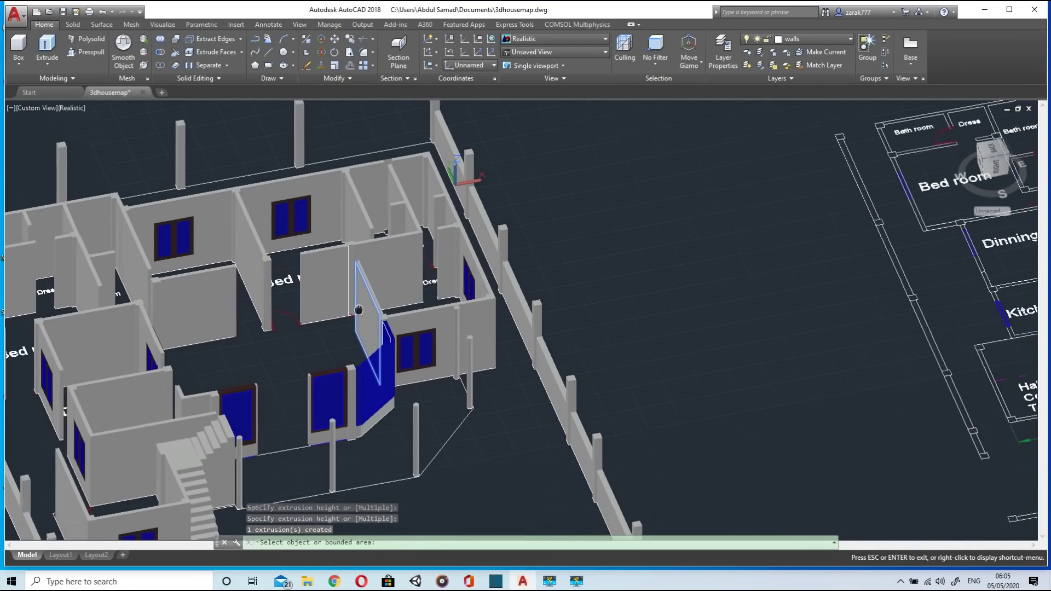
middle_click_drag(285, 420, 509, 410, "shift")
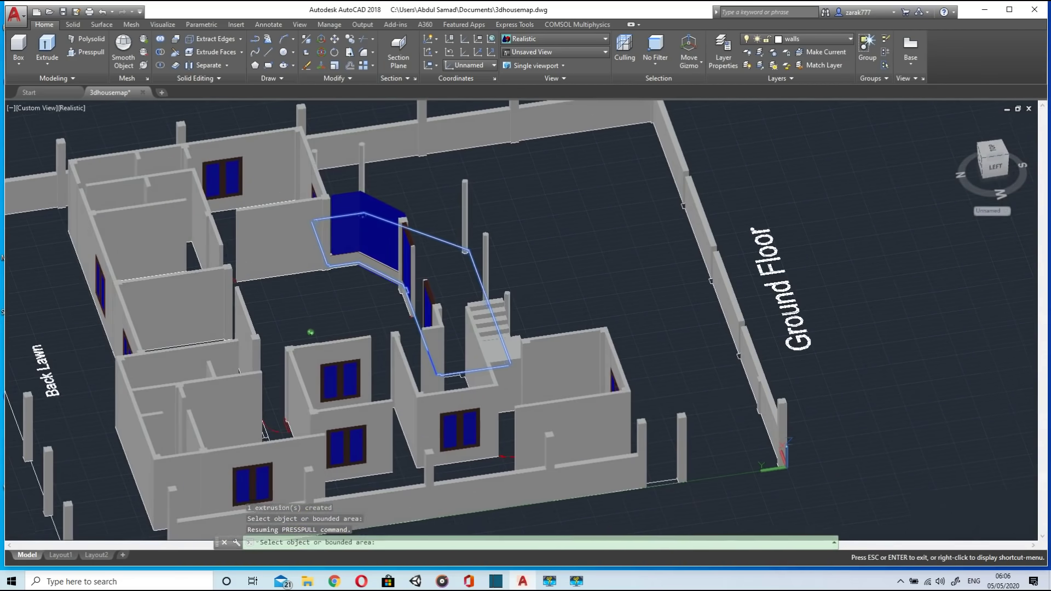
scroll(200, 406, "down", 3)
middle_click_drag(195, 419, 283, 341)
scroll(283, 341, "up", 2)
scroll(173, 443, "up", 5)
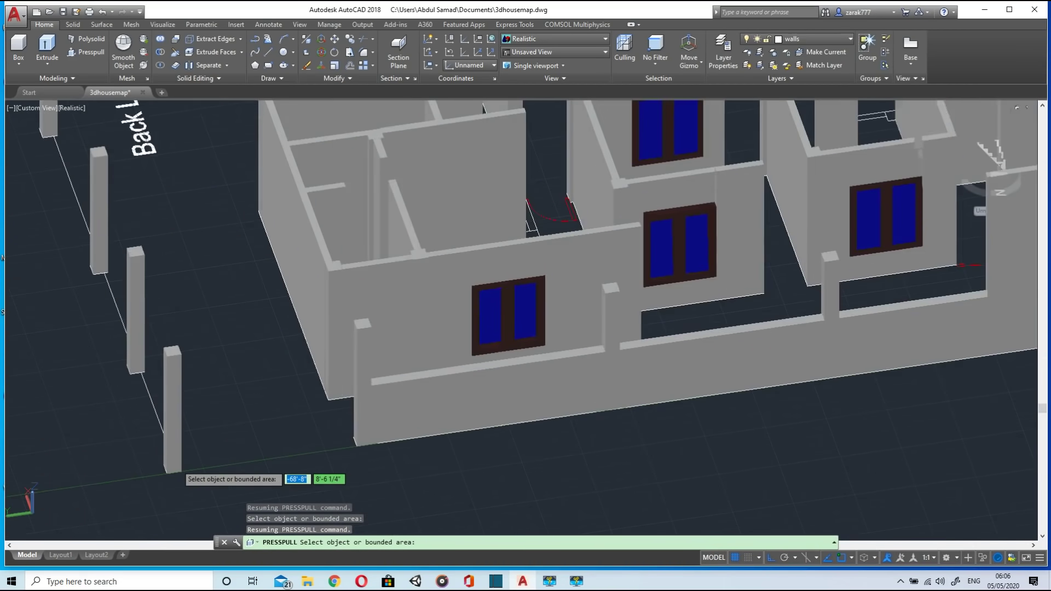
scroll(276, 452, "up", 2)
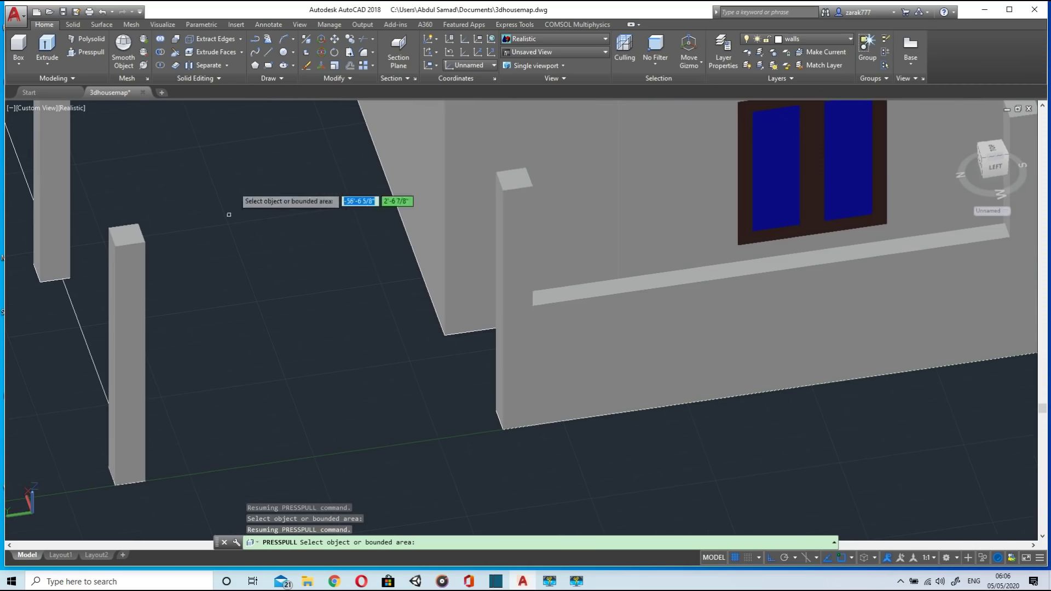
left_click(267, 52)
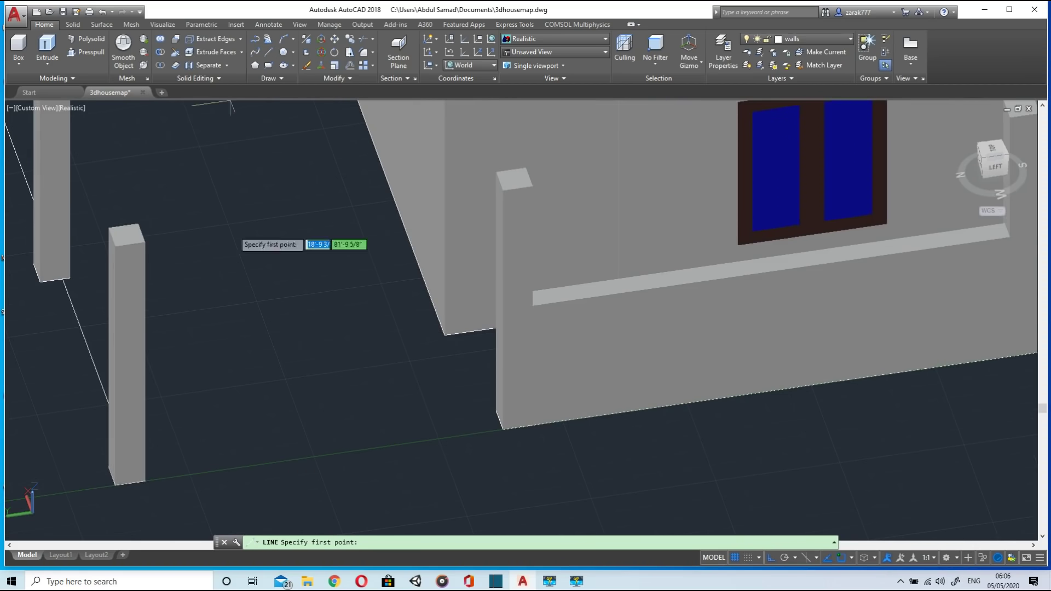
left_click(144, 481)
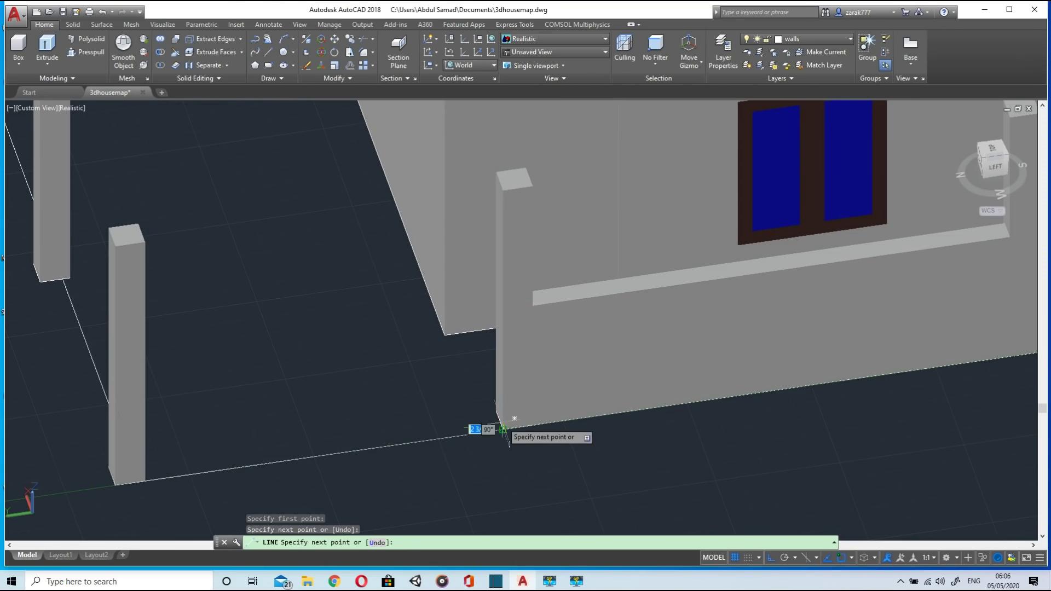
left_click(139, 455)
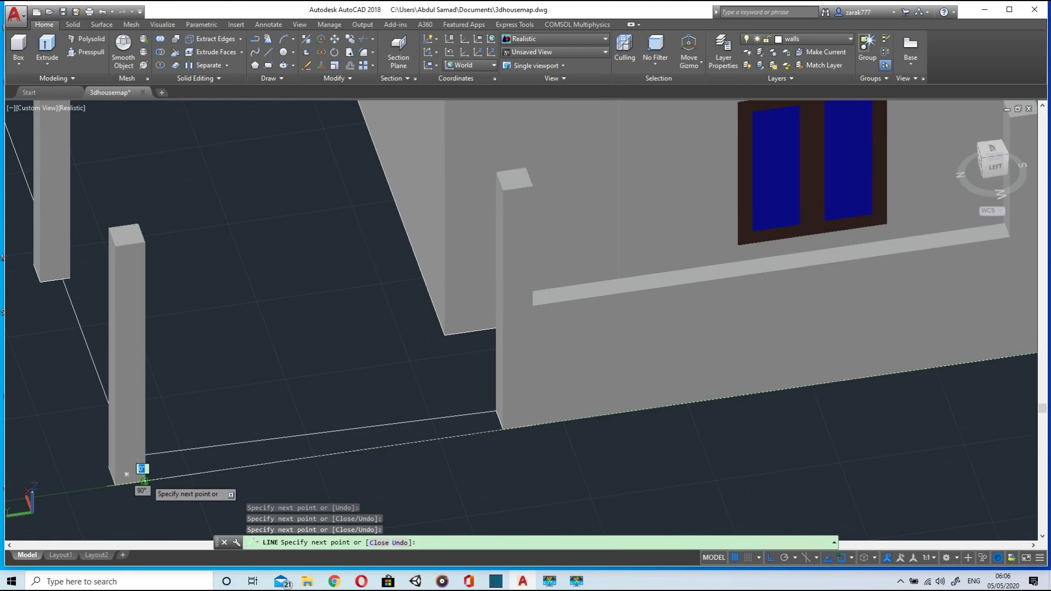
key("Escape")
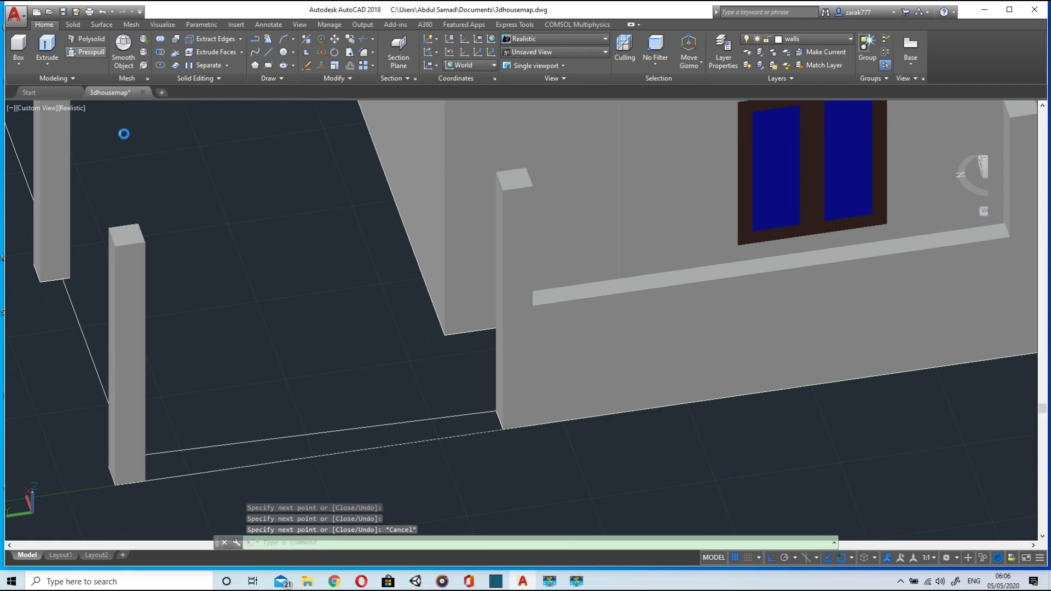
Step: Delete the inner and outer lines just drawn across the rear gap of the west boundary wall
scroll(227, 457, "down", 5)
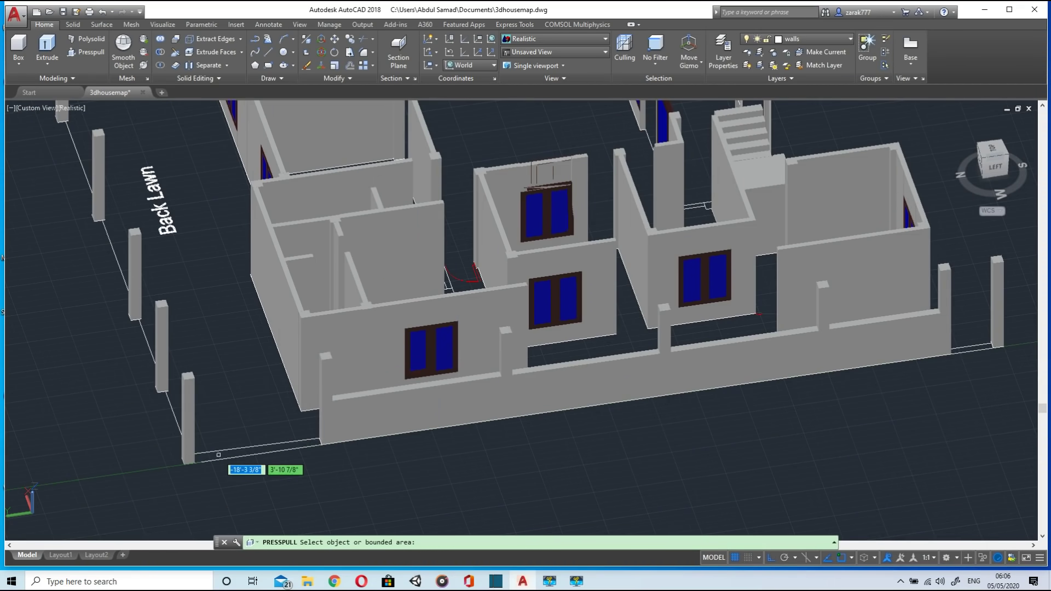
key("Return")
left_click_drag(216, 448, 217, 435)
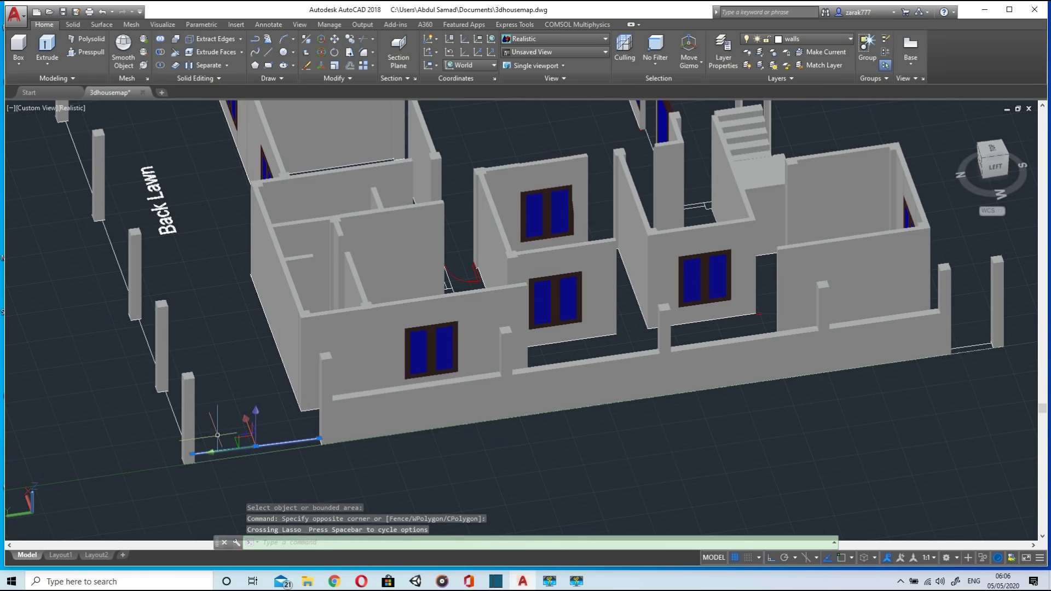
key("Delete")
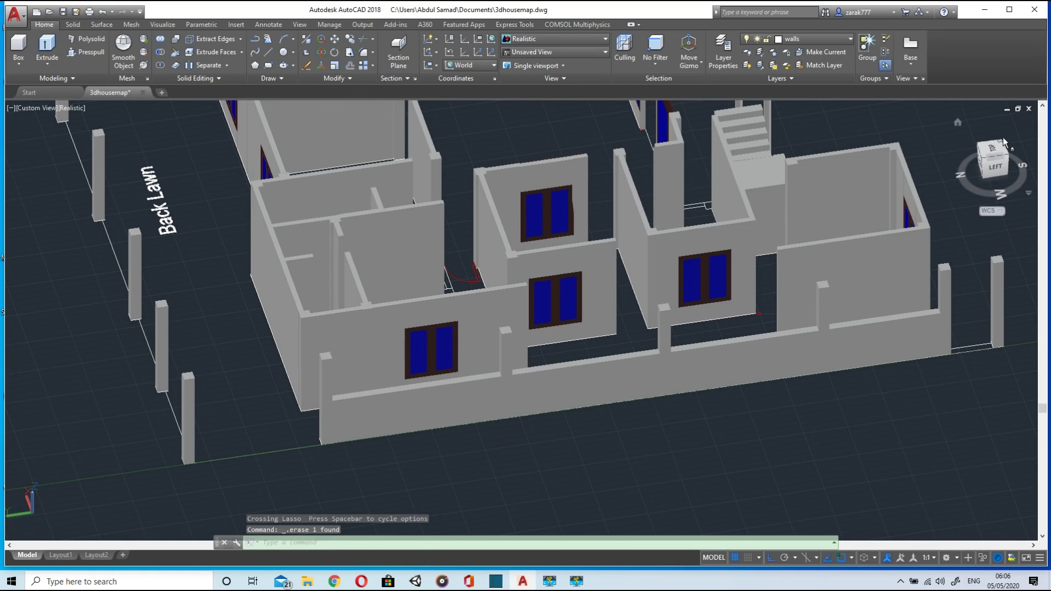
left_click(992, 154)
scroll(555, 395, "up", 8)
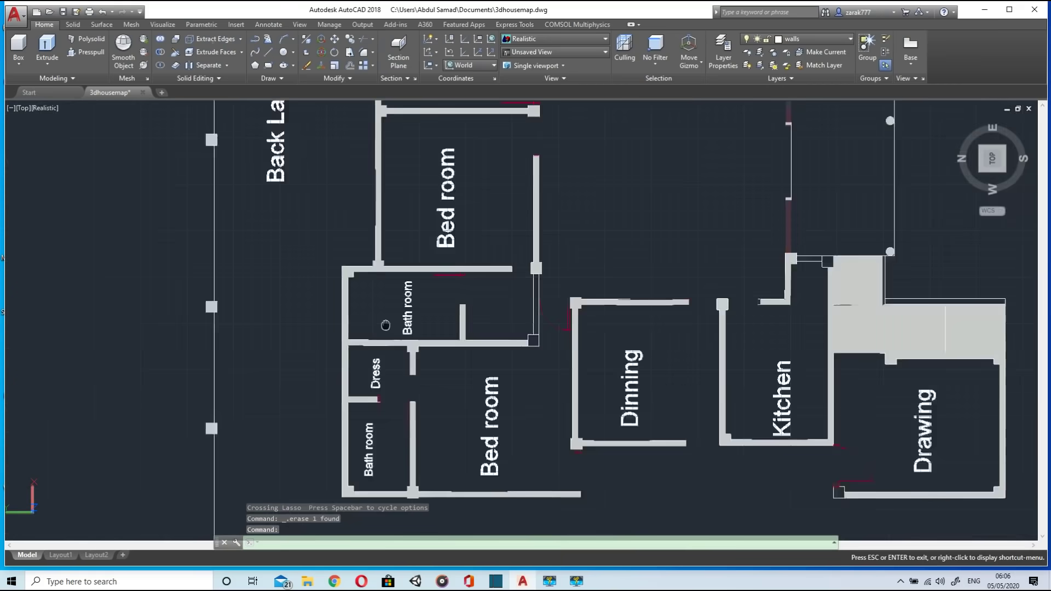
middle_click_drag(311, 392, 475, 244)
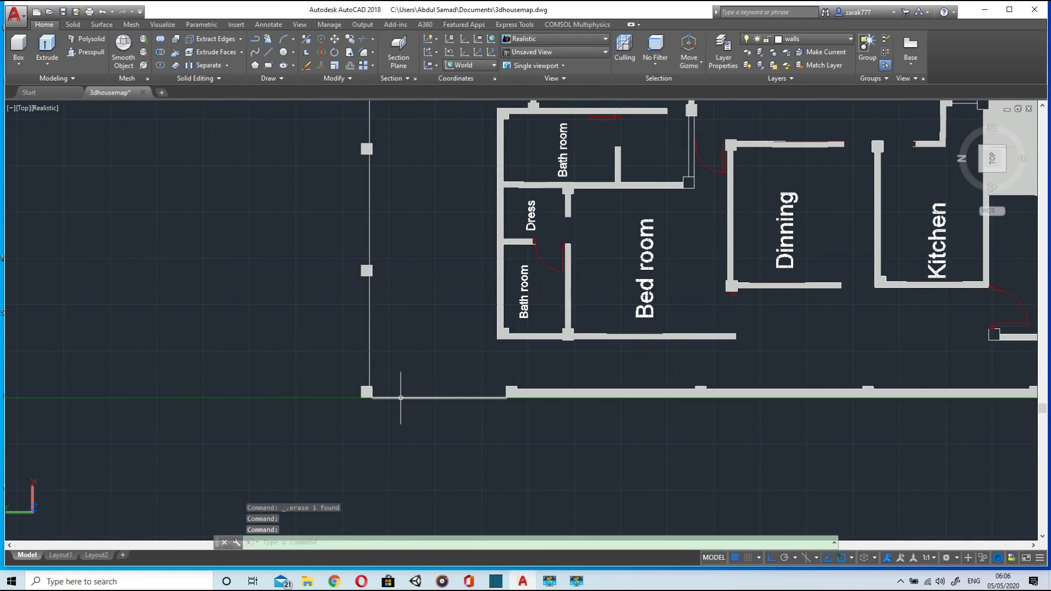
key("Delete")
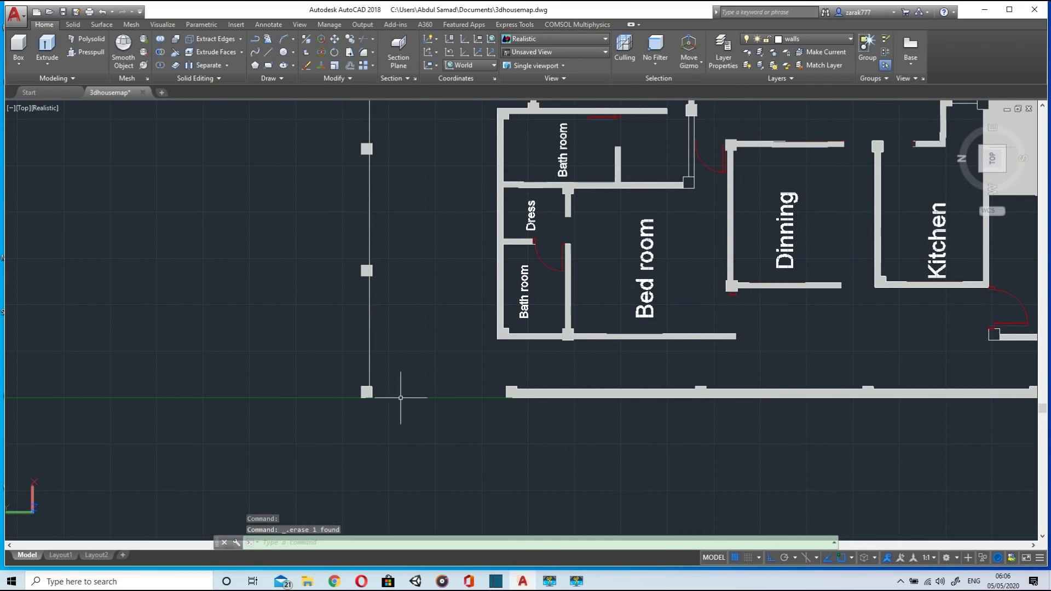
Step: Outline the missing west boundary segment in plan between the rear corner column and the next column, matching the existing wall thickness
left_click(269, 52)
scroll(356, 424, "up", 4)
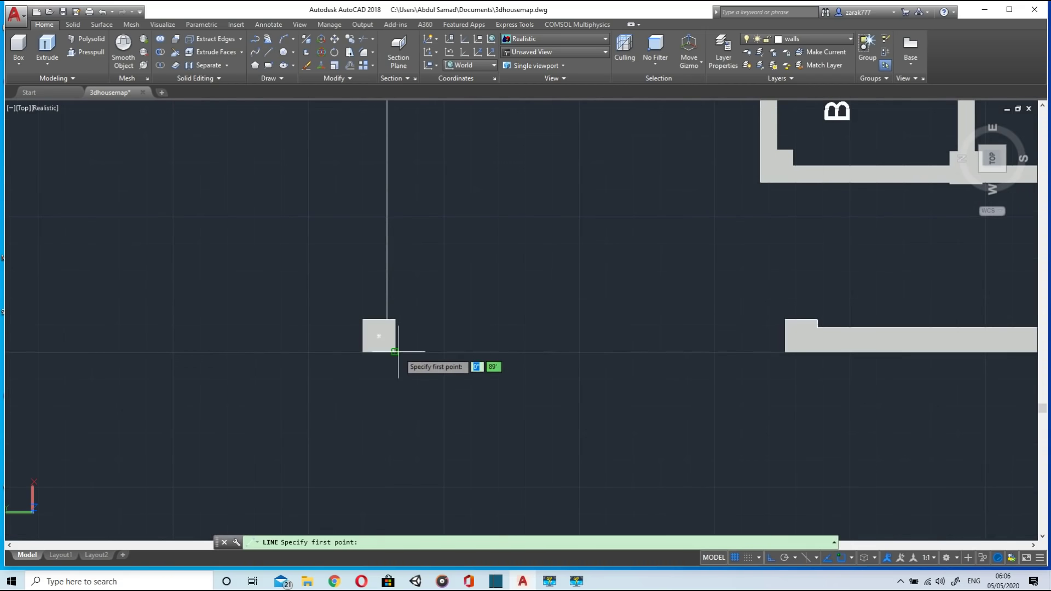
left_click(394, 351)
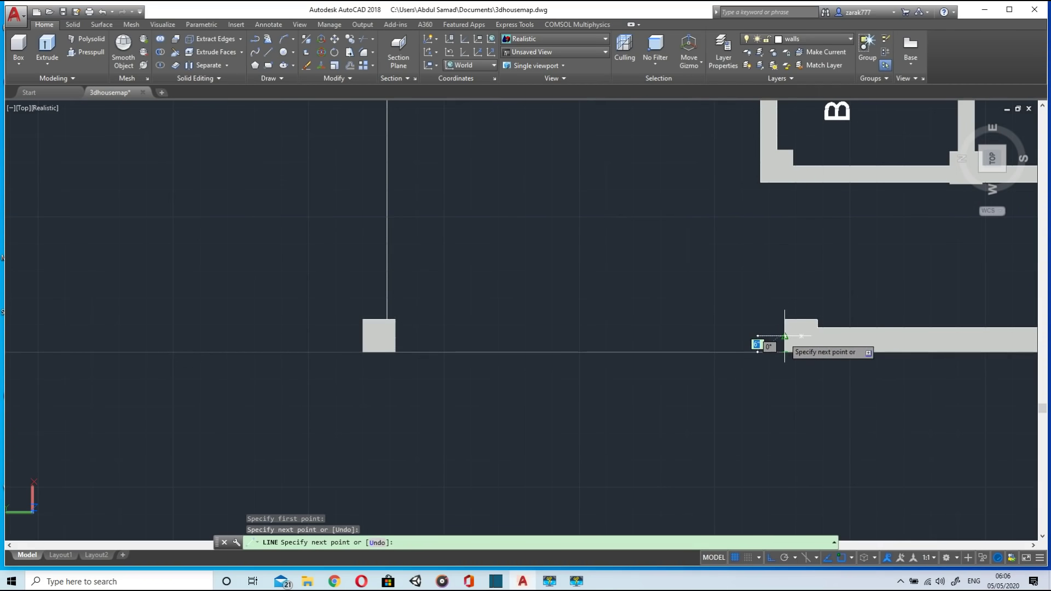
left_click(785, 328)
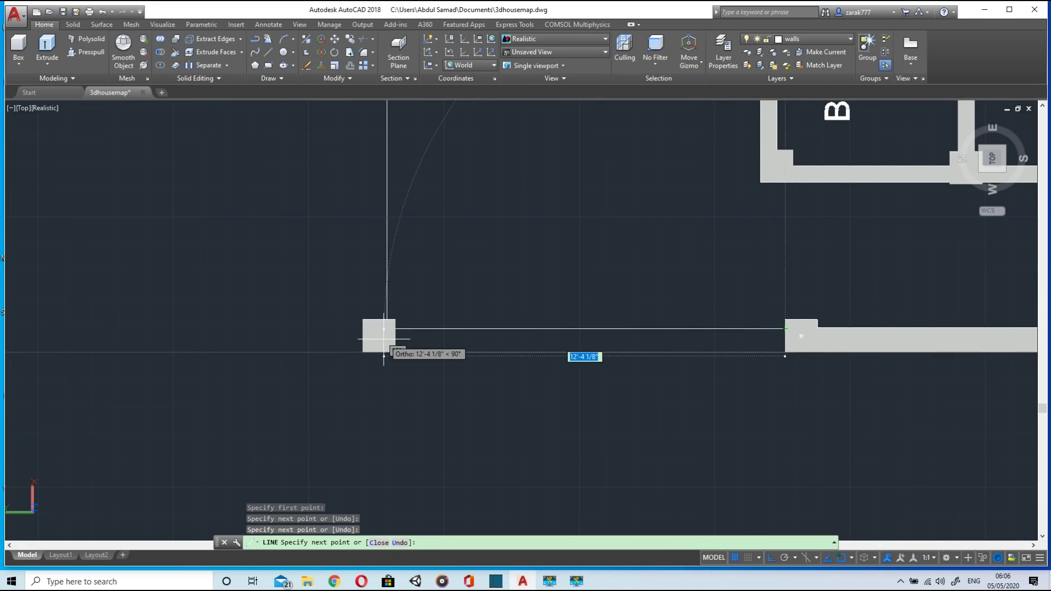
left_click(394, 328)
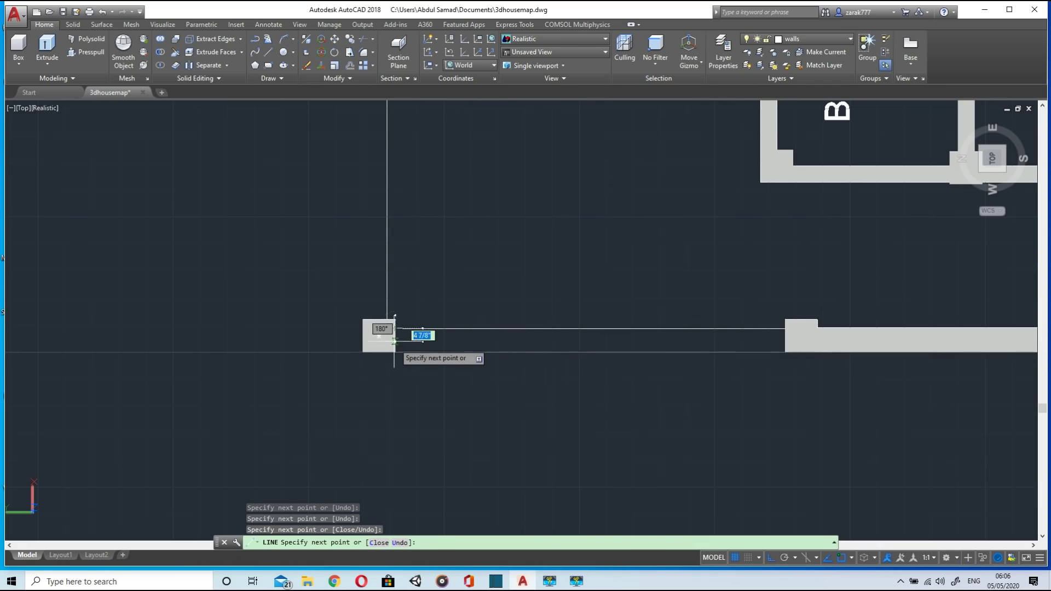
key("F1")
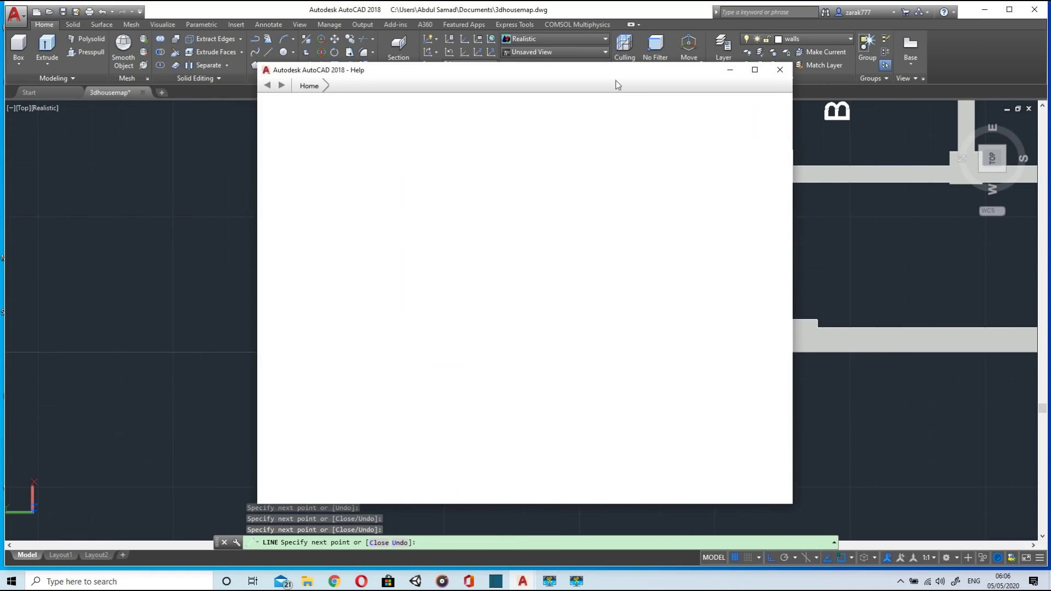
left_click(779, 70)
key("Escape")
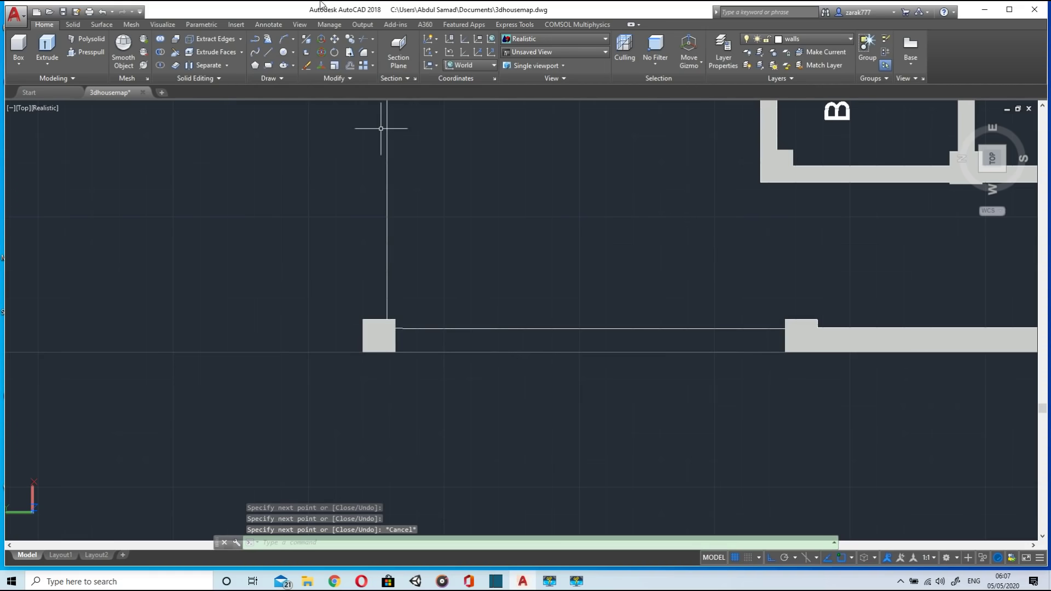
Step: Press-pull the newly outlined area into the missing rear segment of the west boundary wall
left_click(84, 53)
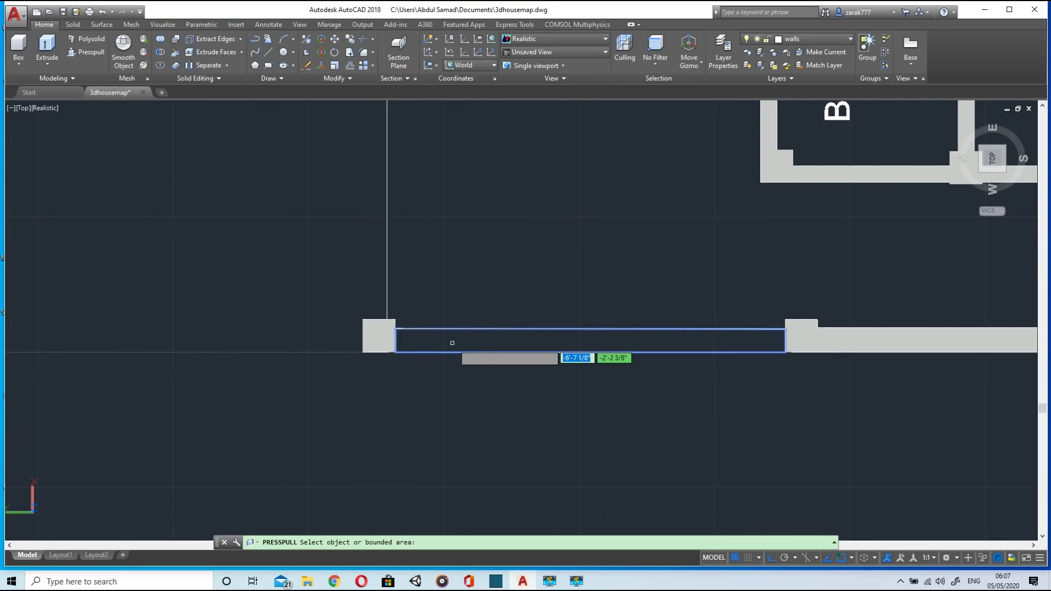
left_click(453, 338)
left_click(451, 339)
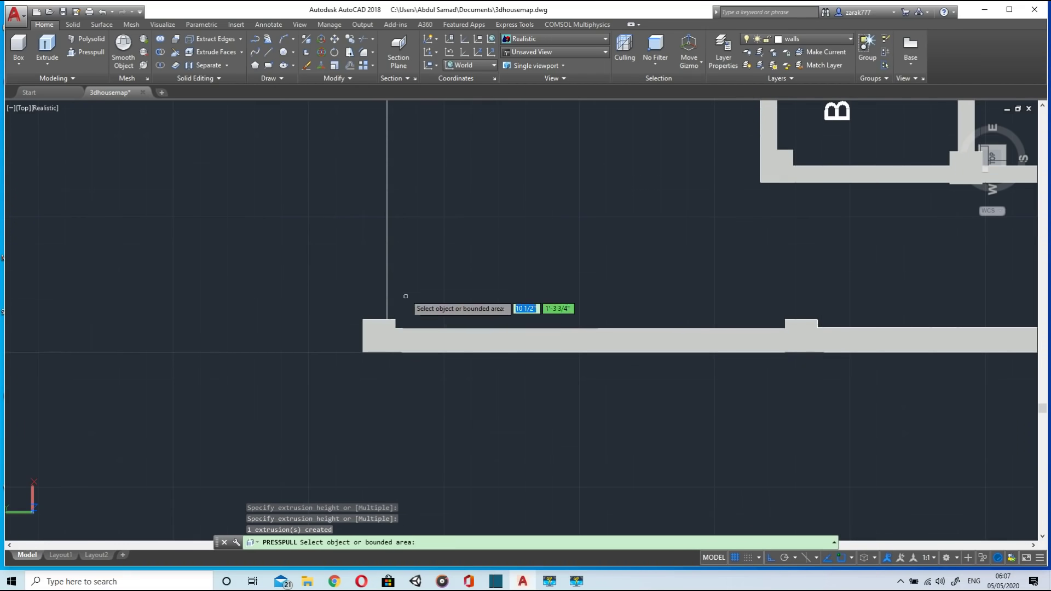
Step: Draw rectangles for the first two rear boundary wall segments from the west corner, from the plan line to the columns' outer faces
middle_click_drag(436, 305, 568, 488)
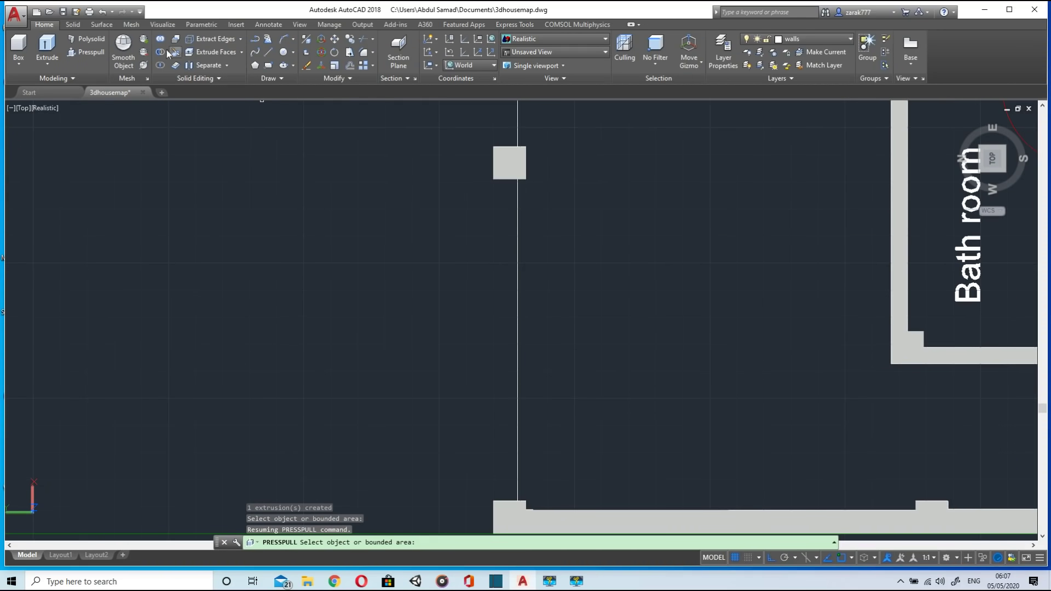
left_click(268, 66)
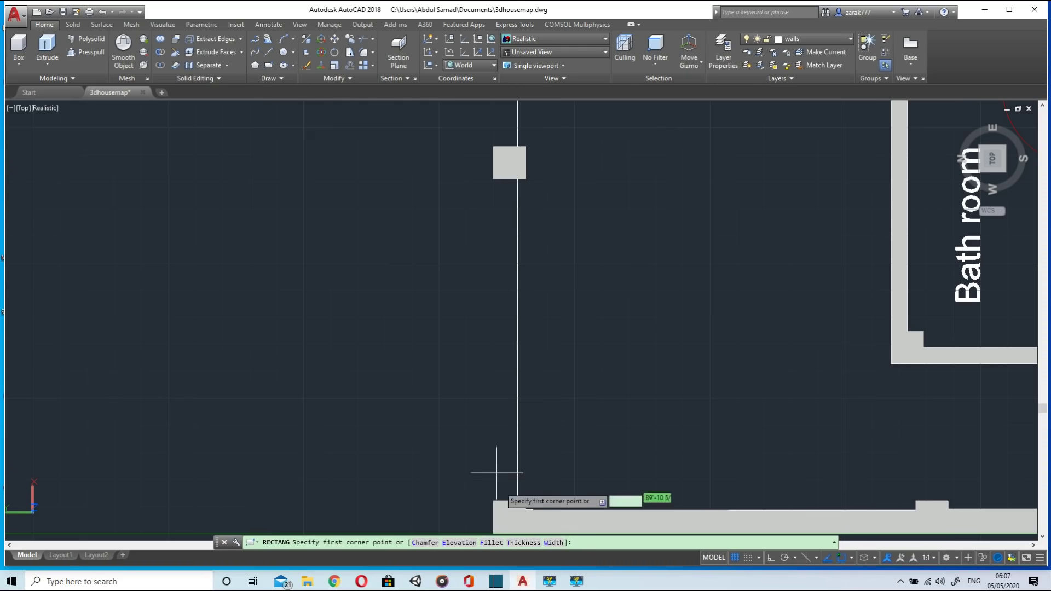
left_click(517, 501)
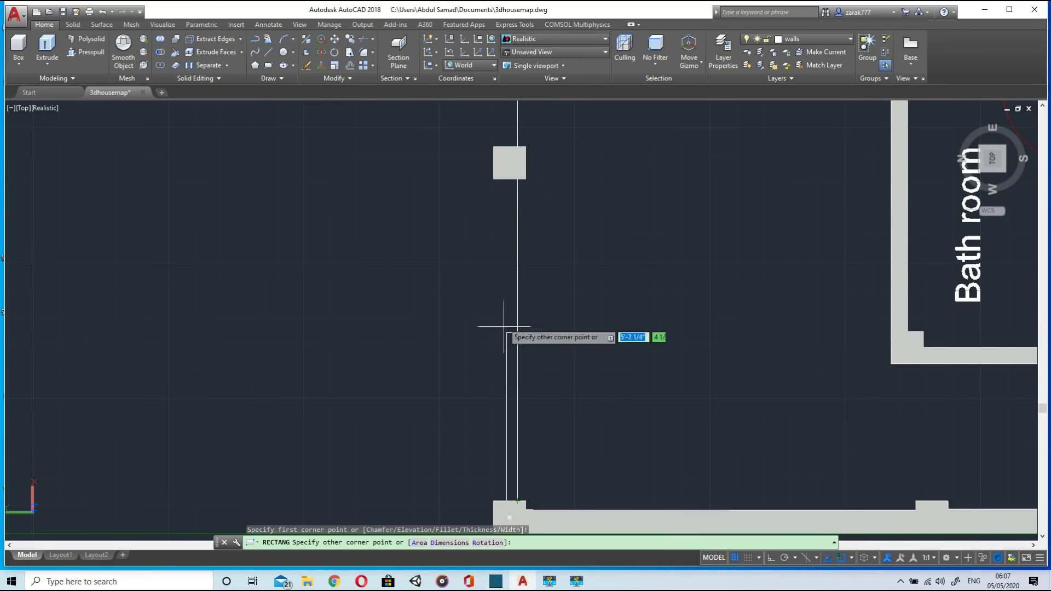
left_click(493, 179)
middle_click_drag(509, 186, 531, 564)
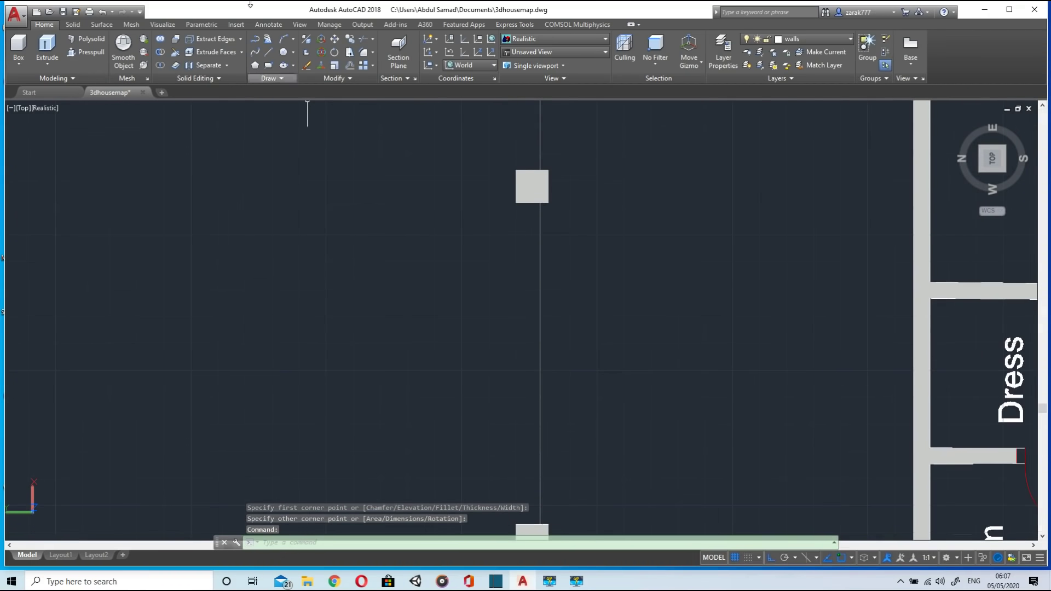
left_click(268, 65)
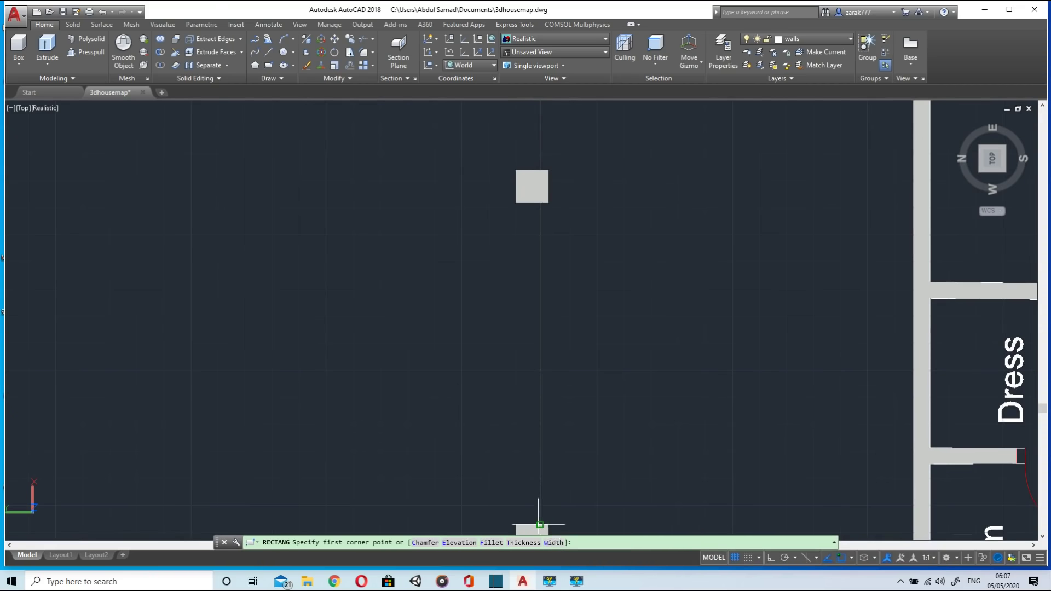
left_click(540, 518)
left_click(516, 203)
Step: Draw a rectangle for the third rear boundary wall segment from the west corner, from the plan line to the next column's outer face
mouse_move(532, 165)
middle_mouse_down()
mouse_move(532, 180)
mouse_move(227, 391)
mouse_move(317, 470)
middle_mouse_up()
scroll(314, 421, "down", 2)
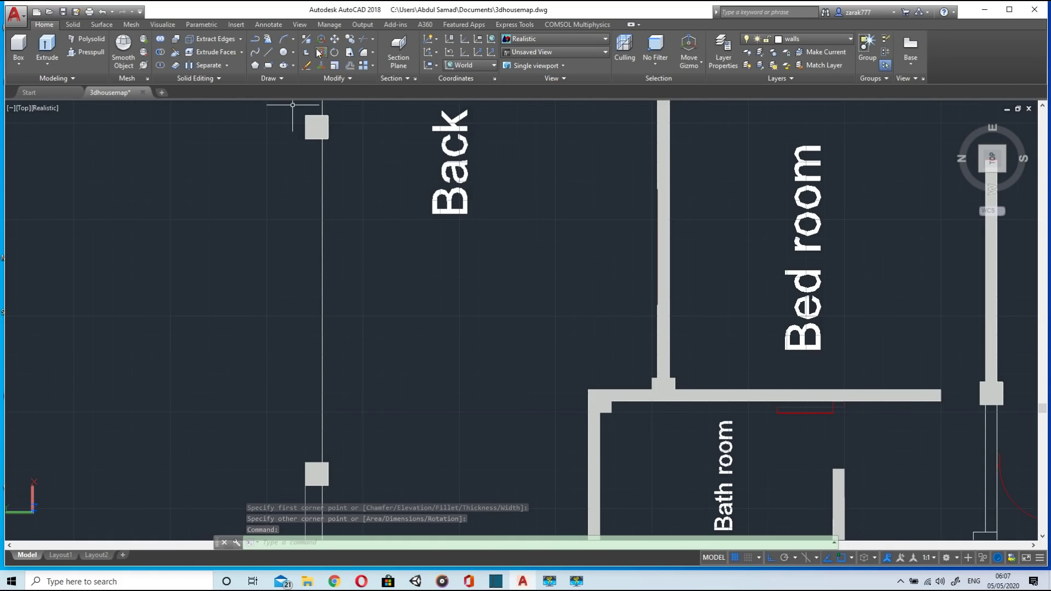
left_click(268, 67)
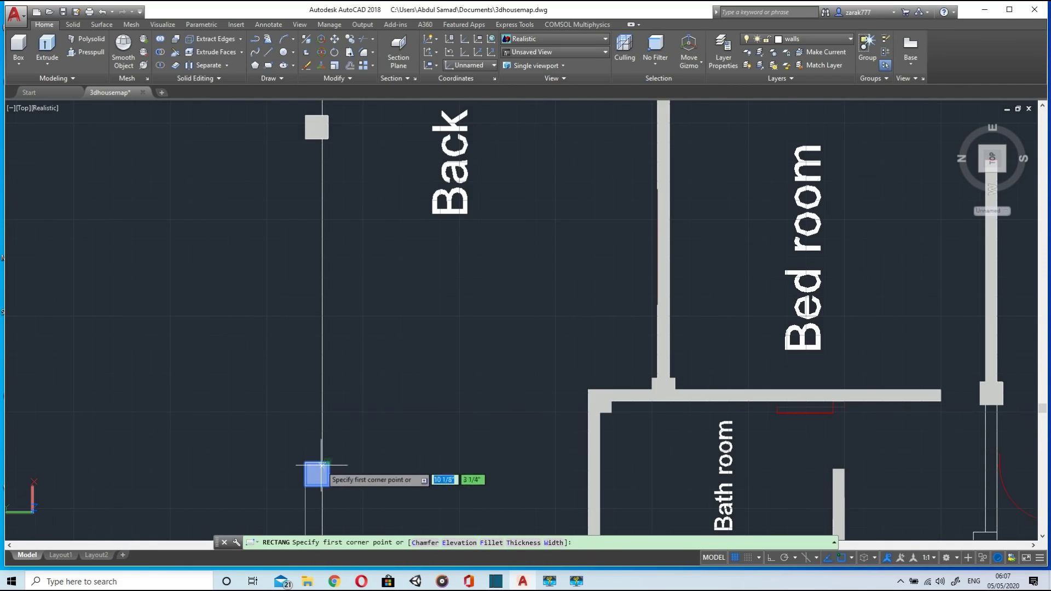
left_click(322, 463)
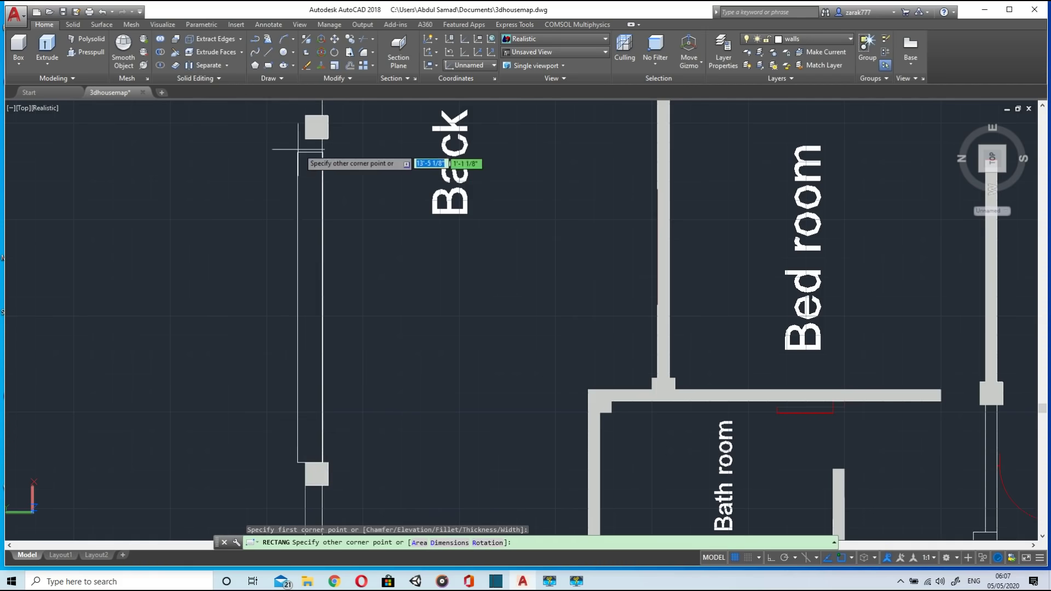
left_click(316, 140)
scroll(331, 330, "down", 4)
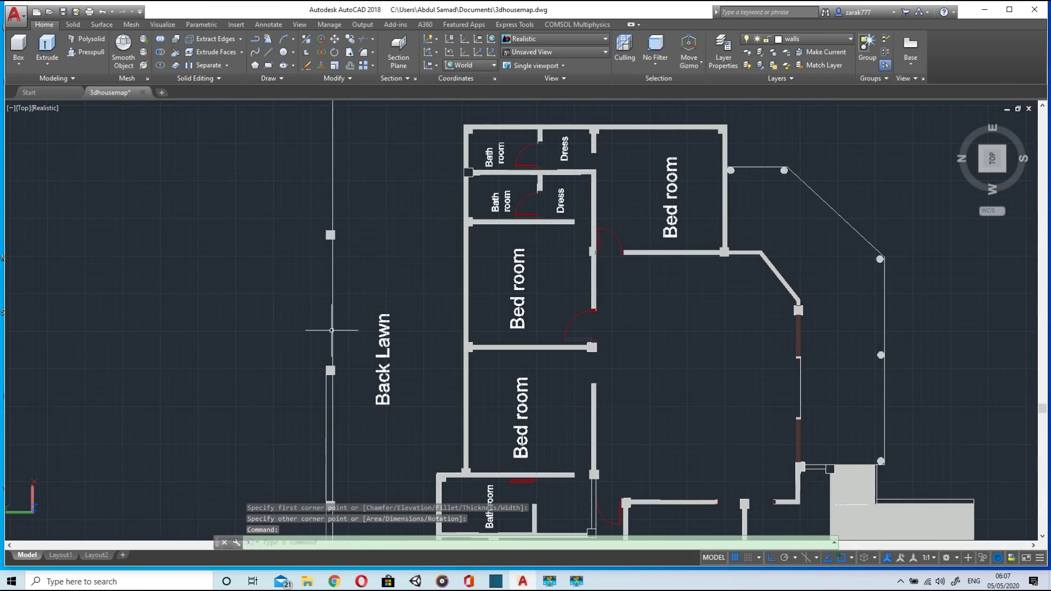
Step: Draw a rectangle for the fourth rear boundary wall segment, between the two columns beside the Back Lawn label
left_click(263, 66)
scroll(336, 346, "up", 3)
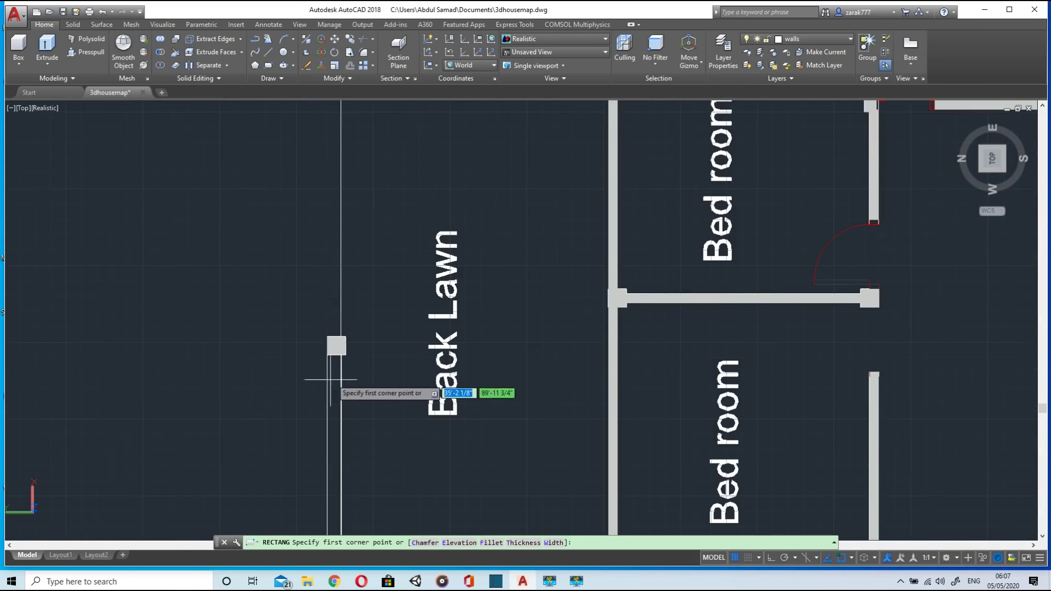
scroll(341, 334, "up", 3)
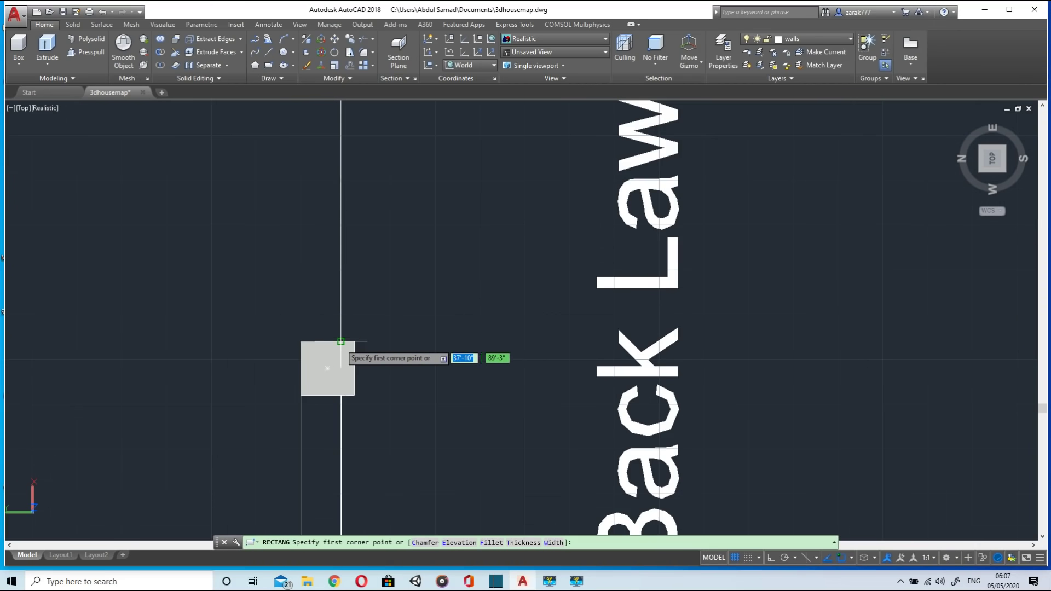
left_click(341, 335)
scroll(341, 334, "down", 4)
scroll(345, 274, "down", 2)
scroll(347, 230, "up", 4)
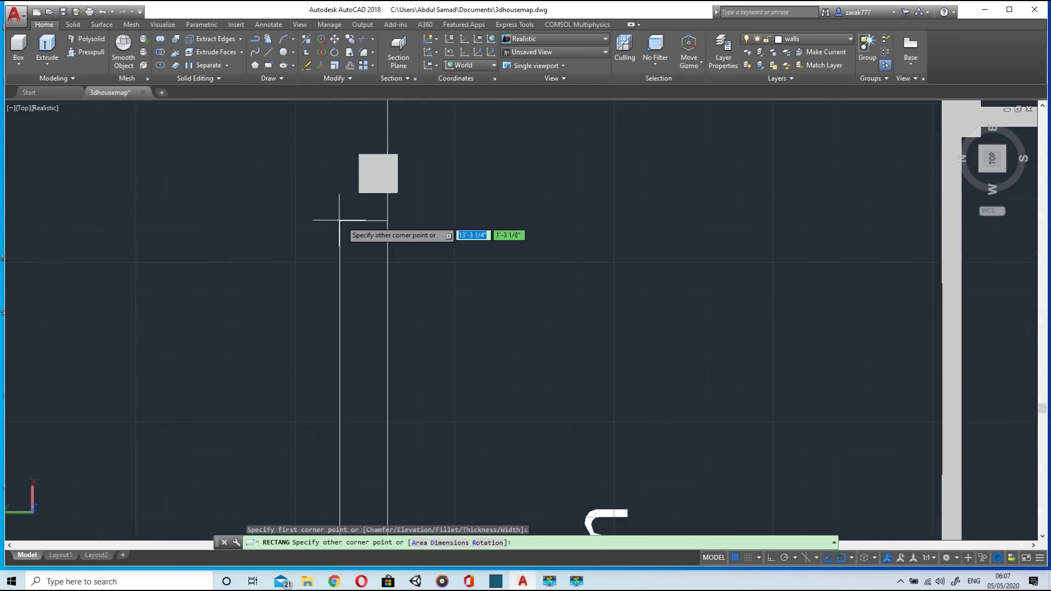
left_click(358, 192)
scroll(365, 373, "down", 5)
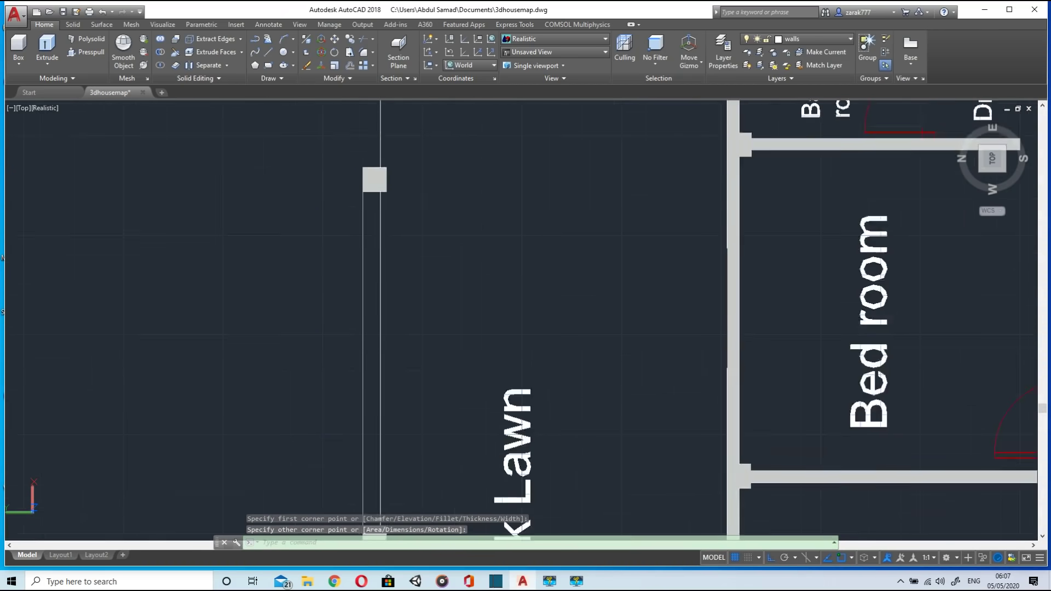
Step: Draw a rectangle for the last rear boundary wall segment, from the fourth intermediate column to the outer edge of the east corner column
left_click(268, 65)
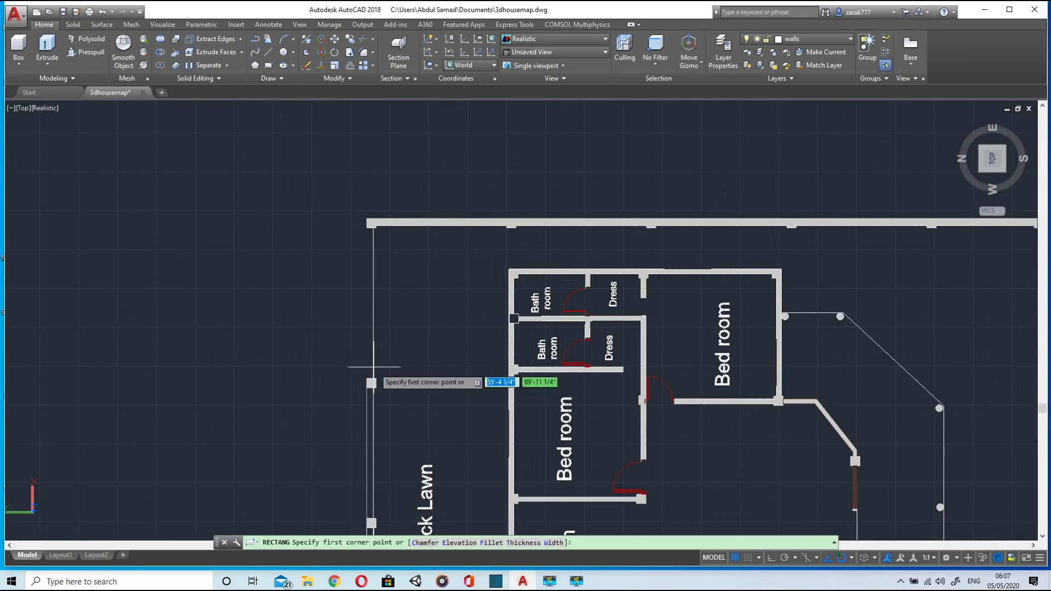
scroll(366, 376, "up", 4)
left_click(364, 378)
middle_click_drag(364, 228, 368, 409)
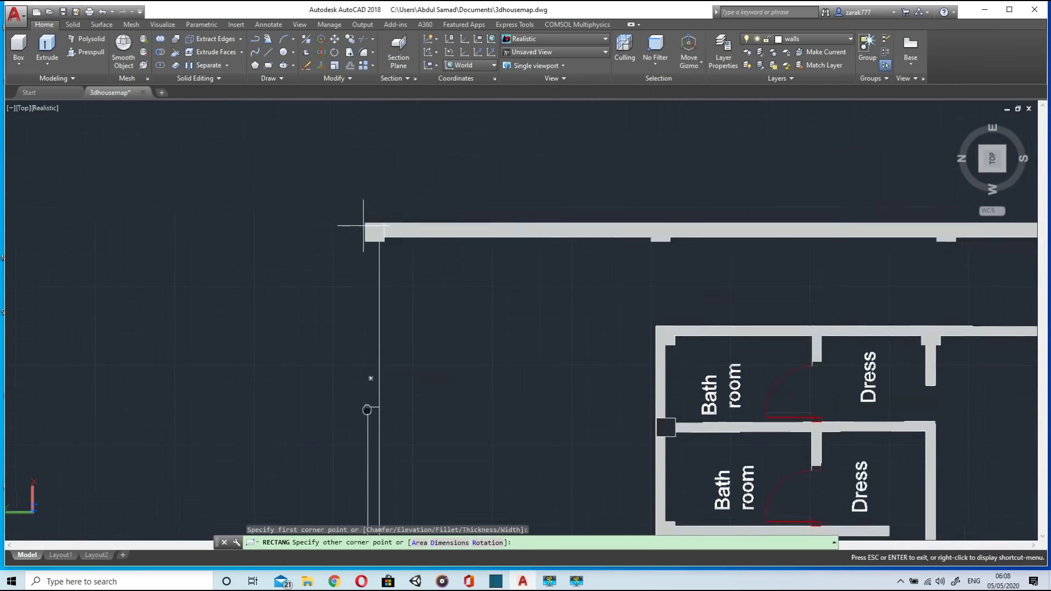
scroll(368, 410, "up", 1)
left_click(365, 225)
scroll(454, 277, "down", 3)
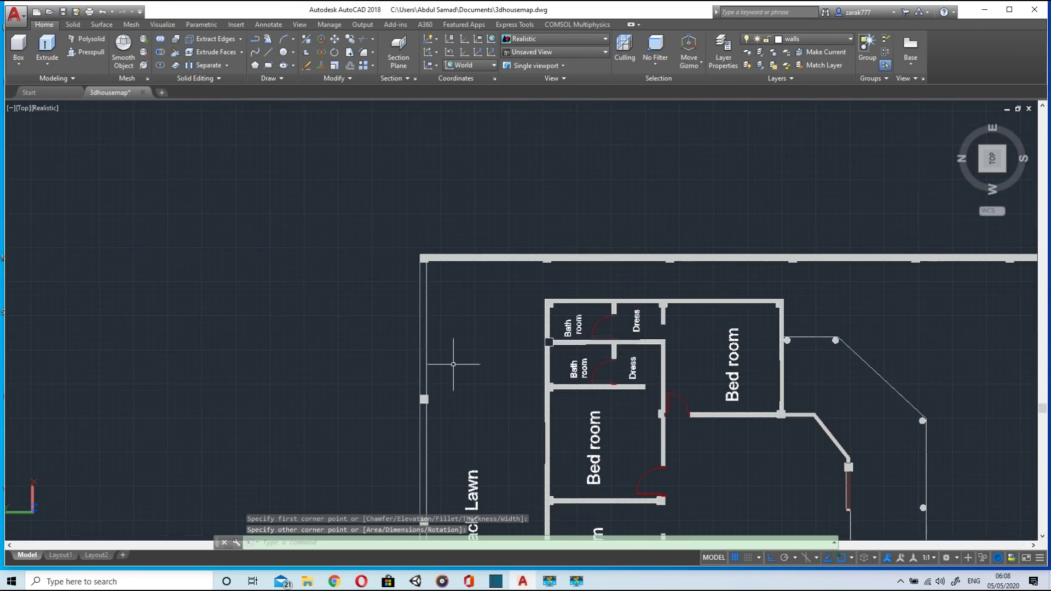
Step: Press-pull the two easternmost rear boundary outlines into wall segments
middle_click_drag(452, 363, 450, 236)
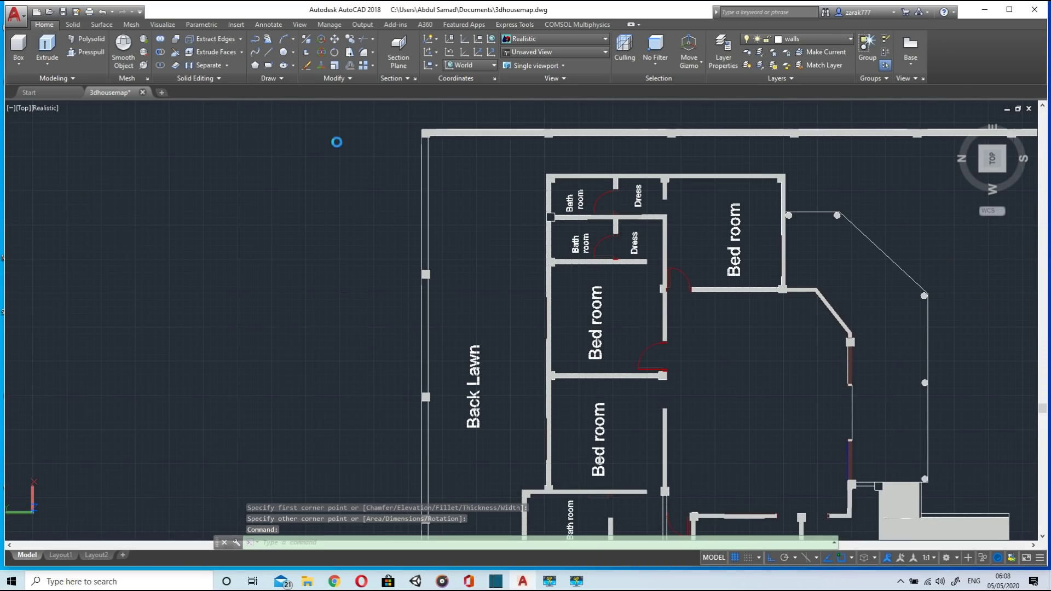
key("ctrl+shift+e")
left_click(425, 211)
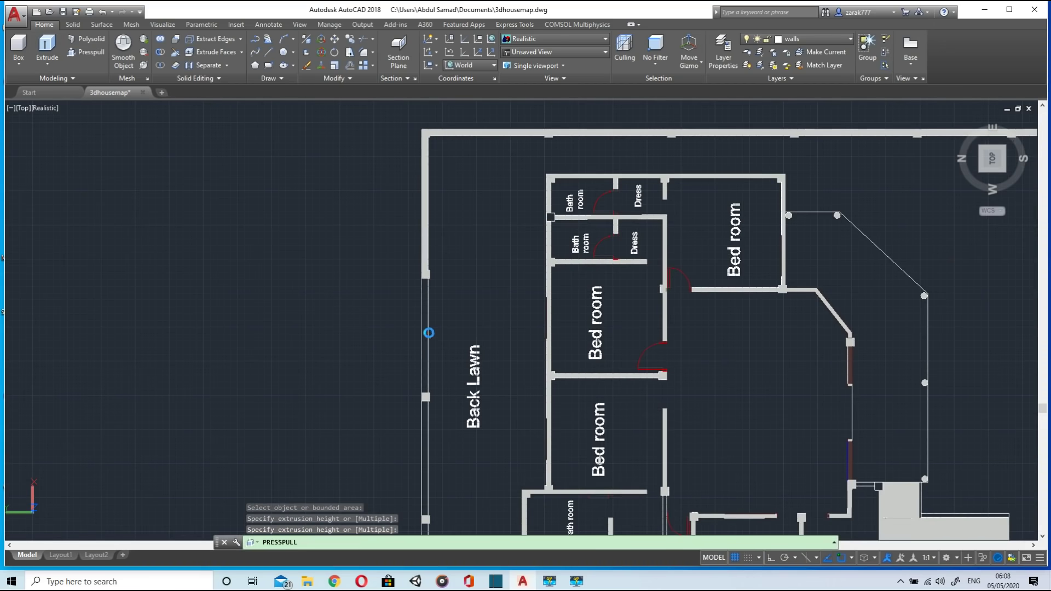
left_click(429, 334)
left_click(425, 453)
key("Return")
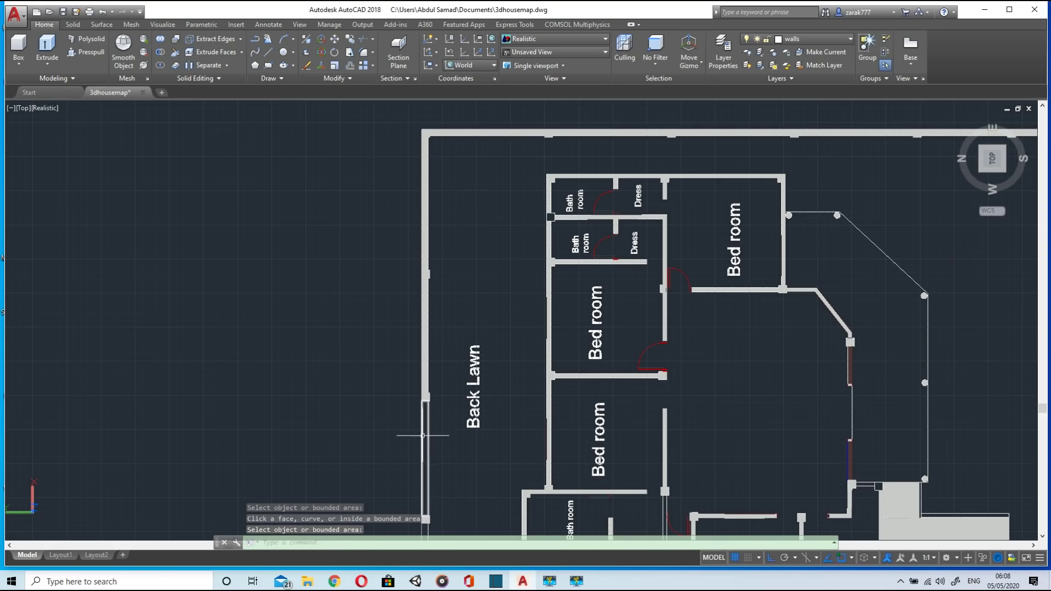
key("ctrl+shift+e")
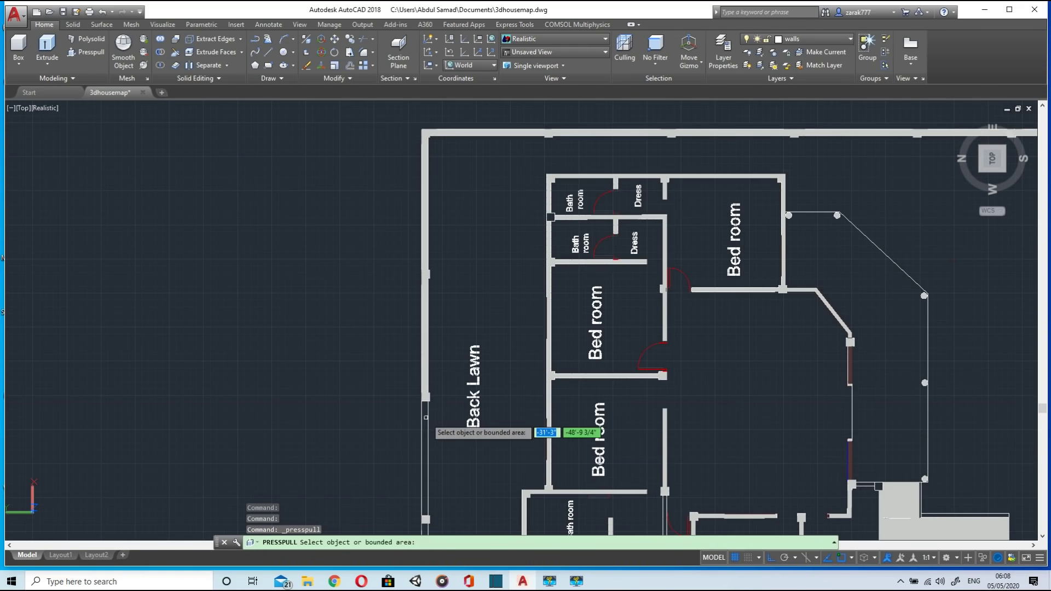
left_click(427, 418)
scroll(429, 419, "down", 2)
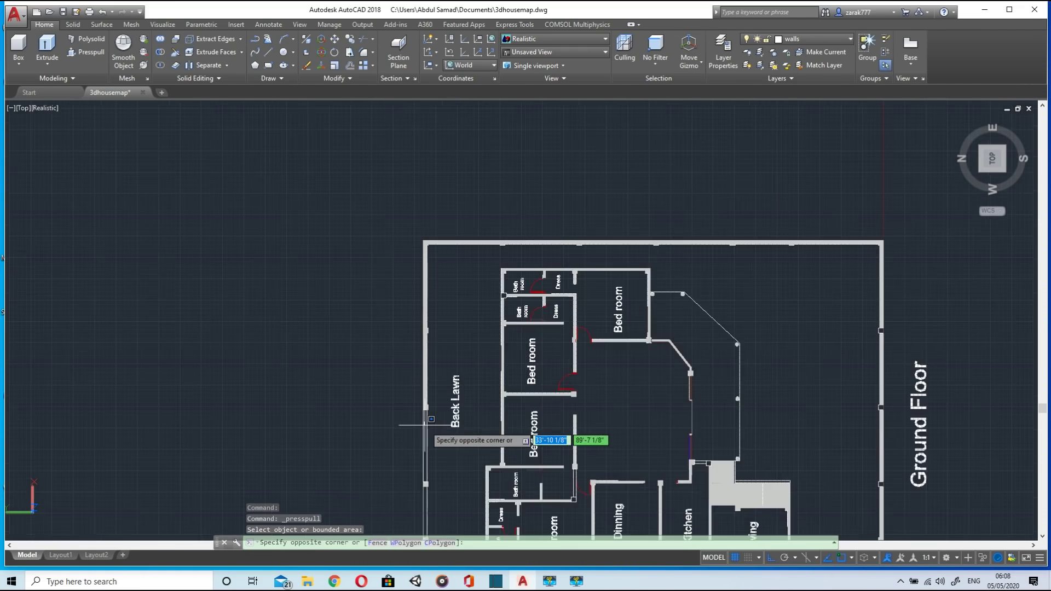
scroll(426, 424, "up", 3)
key("Escape")
Step: Press-pull the remaining three rear boundary outlines into wall segments down to the west corner
middle_click_drag(488, 450, 523, 212)
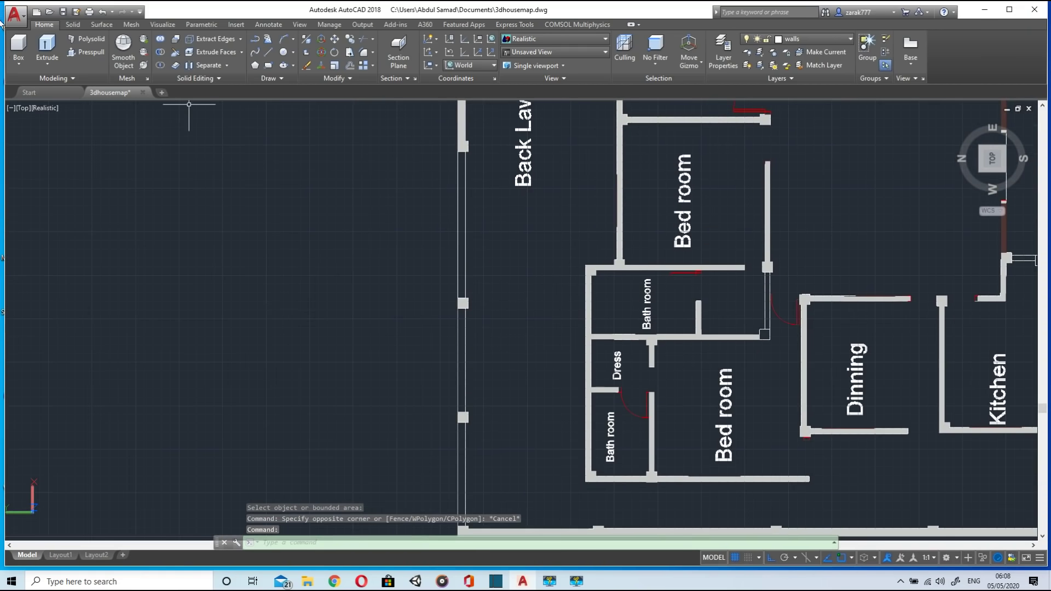
left_click(461, 229)
left_click(461, 230)
left_click(461, 351)
left_click(461, 352)
left_click(469, 457)
Step: Press-pull the second column footprint from the west corner in the Ground Floor front boundary wall to a height of 9'
middle_click_drag(470, 412, 479, 220)
scroll(479, 220, "up", 1)
scroll(478, 219, "down", 3)
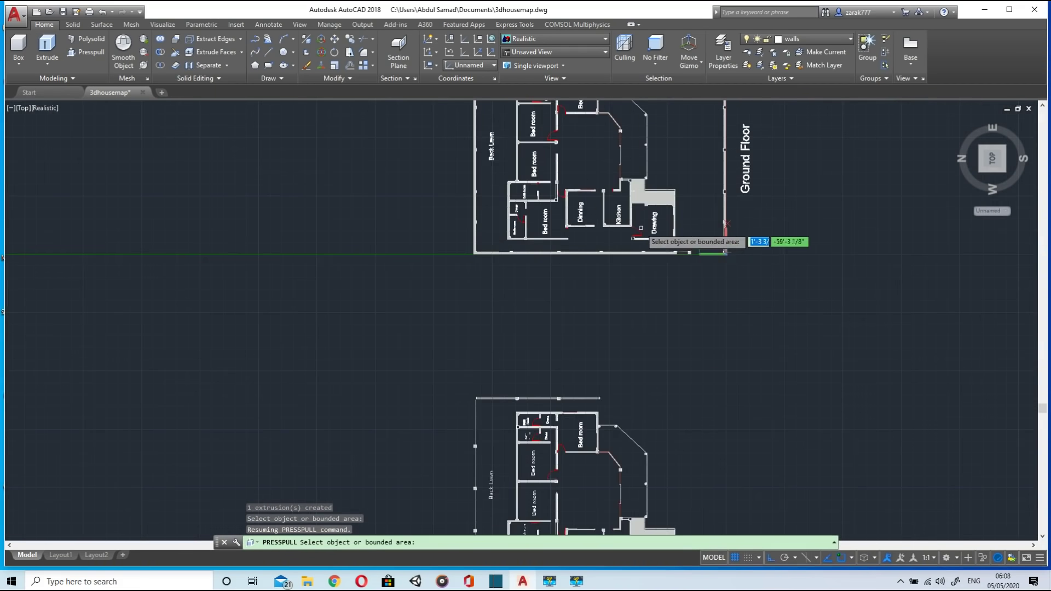
scroll(759, 176, "up", 1)
left_click(761, 177)
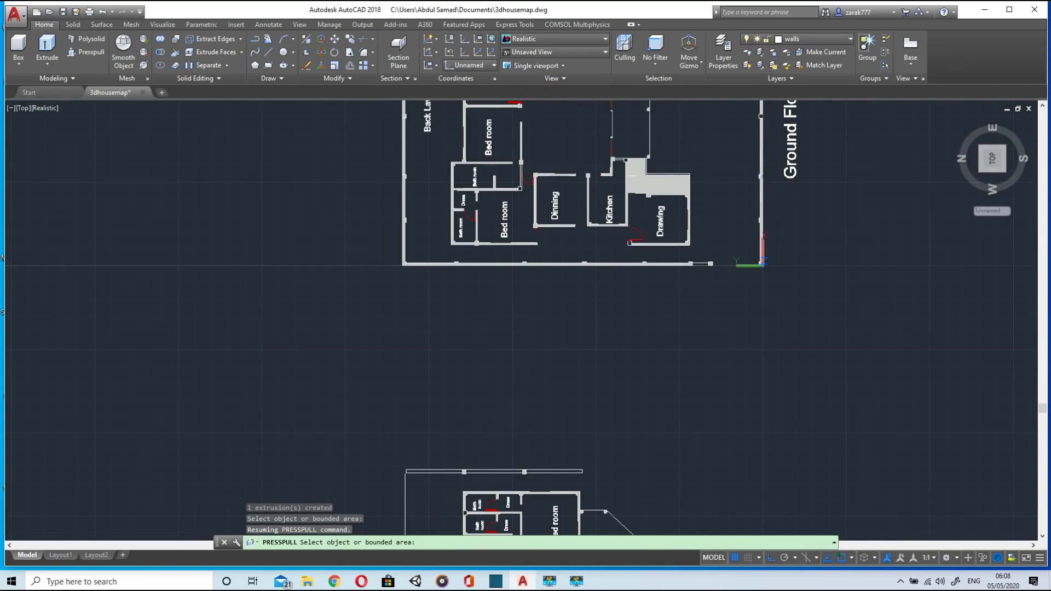
scroll(769, 171, "up", 6)
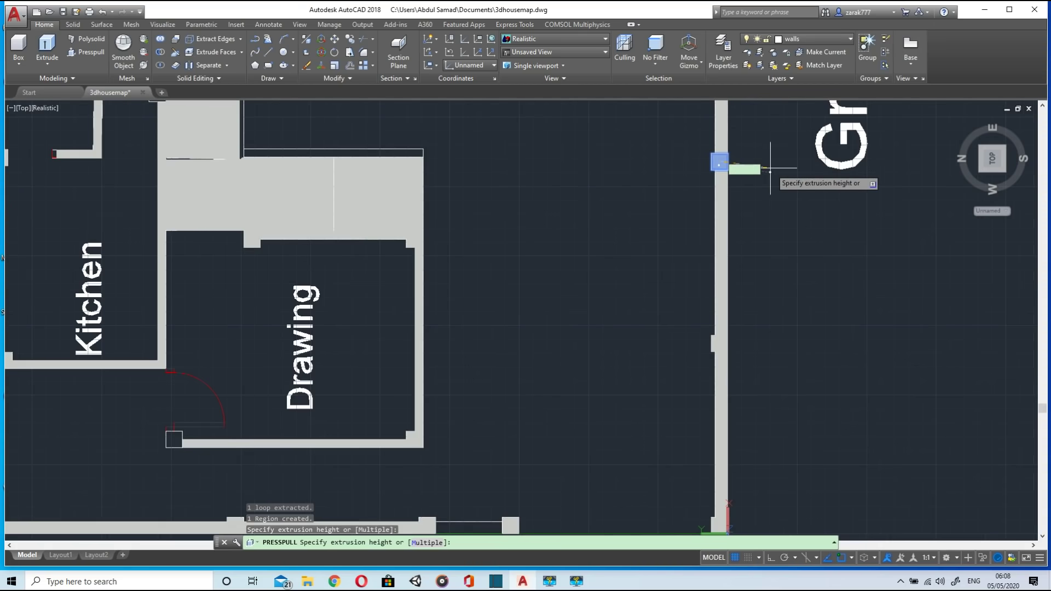
type("9'")
key("Return")
Step: Press-pull the next two column footprints in the gaps of the front boundary wall into full columns
scroll(772, 170, "down", 4)
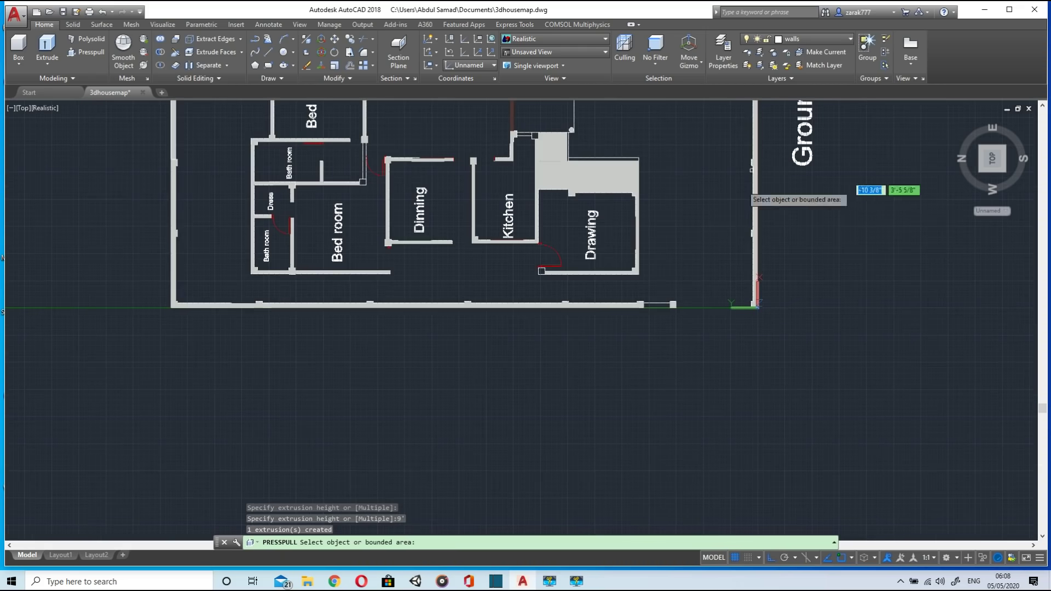
middle_click_drag(736, 244, 754, 304)
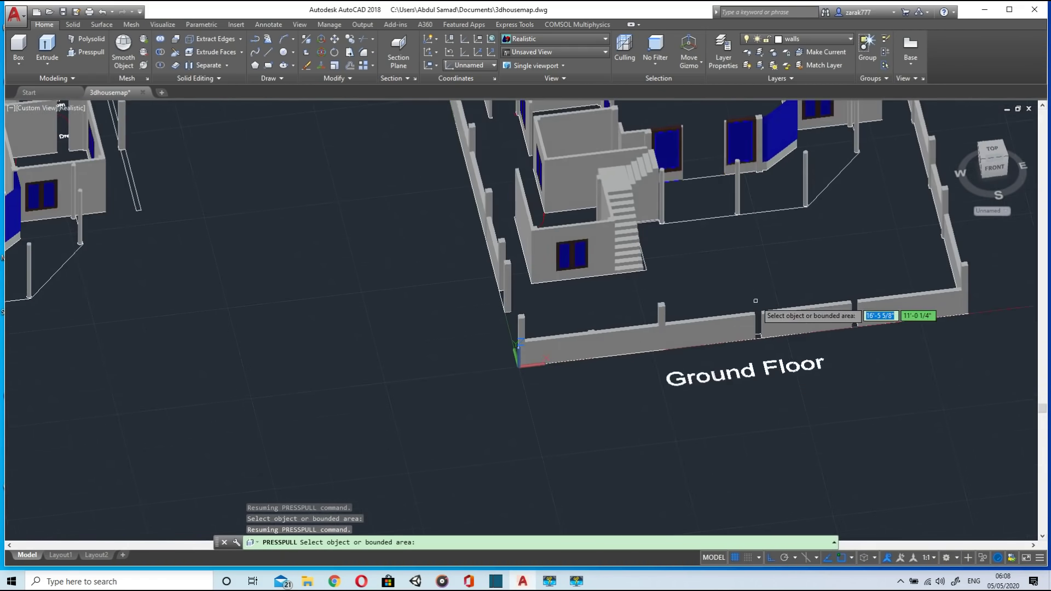
scroll(754, 304, "up", 3)
left_click(760, 373)
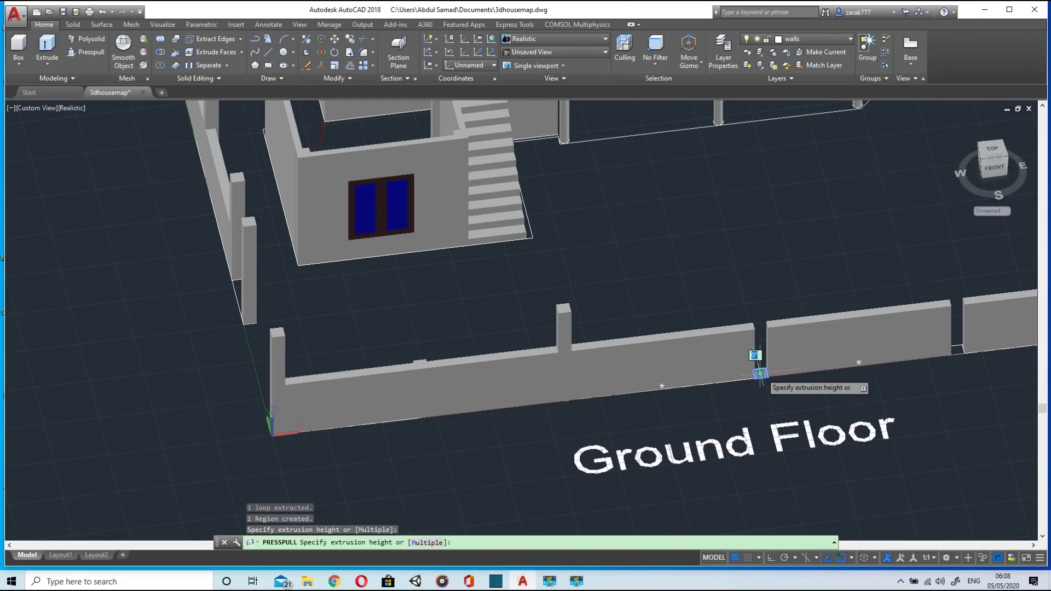
left_click(899, 346)
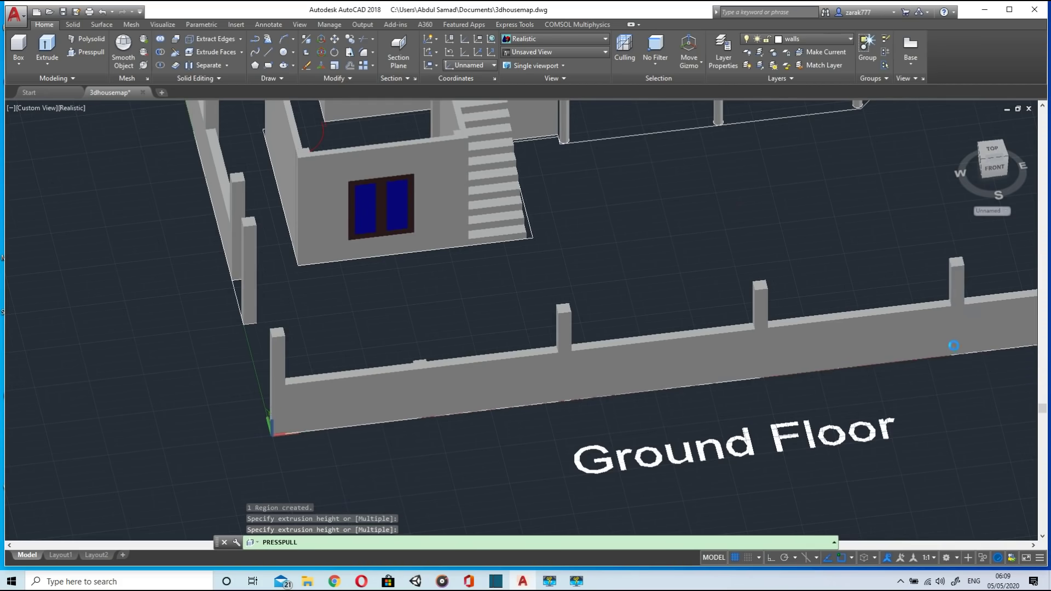
Step: Examine the boundary walls around the ground floor plot, especially the height and placement of the rear segments
scroll(953, 345, "down", 3)
scroll(950, 315, "down", 5)
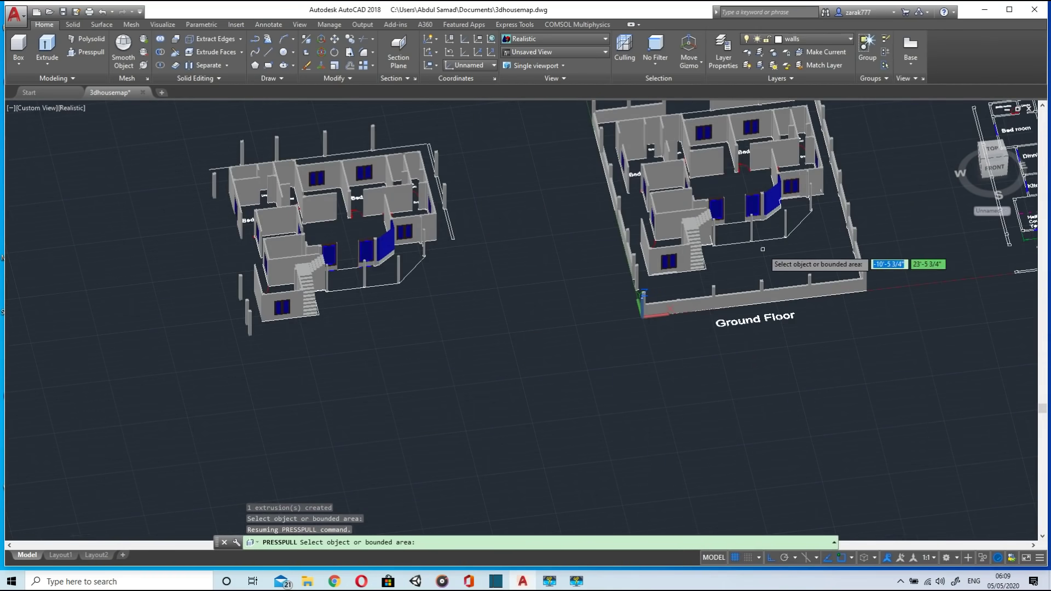
middle_click_drag(676, 219, 669, 268)
scroll(670, 269, "up", 1)
scroll(670, 268, "up", 4)
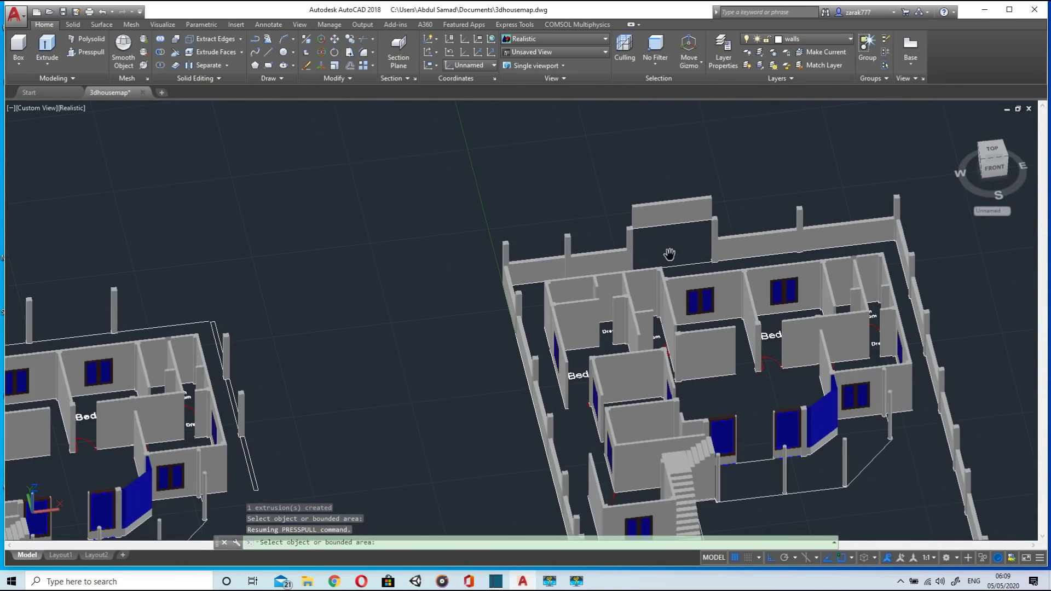
scroll(675, 268, "up", 4)
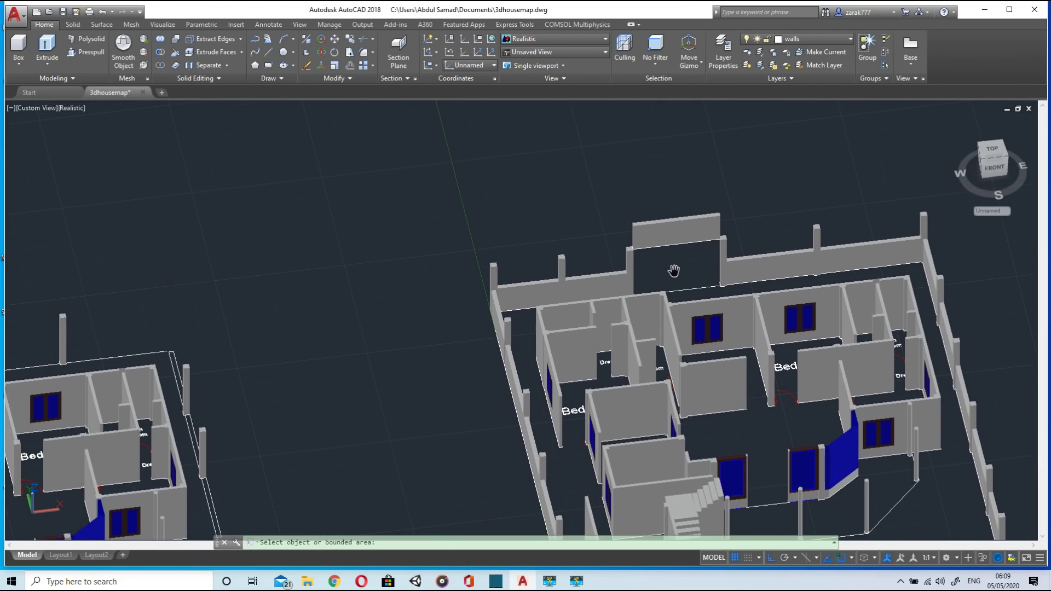
scroll(403, 297, "up", 2)
scroll(404, 297, "down", 6)
middle_click_drag(406, 297, 471, 289)
scroll(471, 289, "up", 2)
scroll(471, 288, "down", 3)
right_click(471, 284)
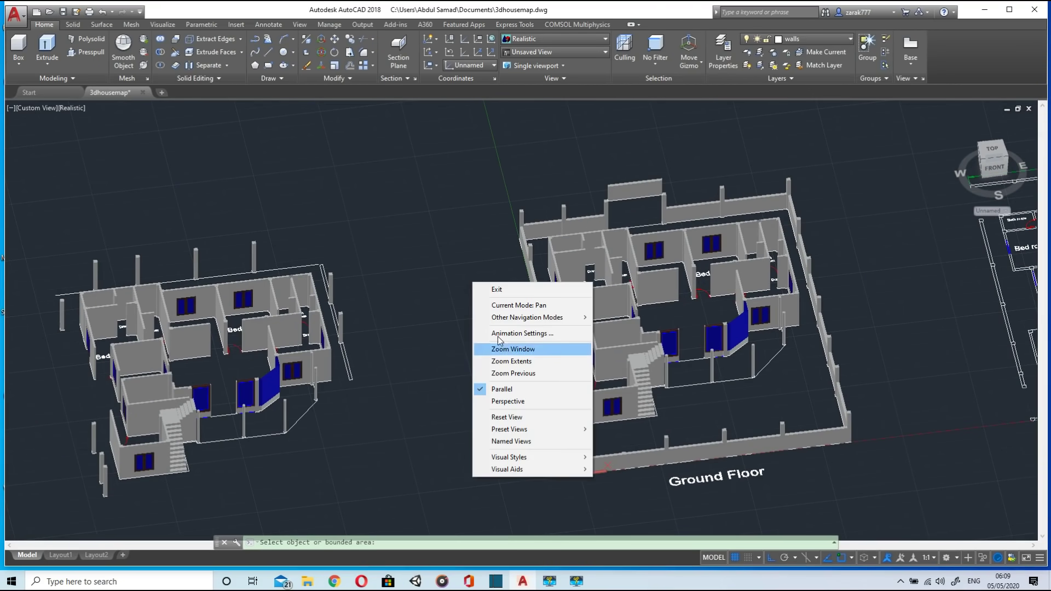
left_click(493, 289)
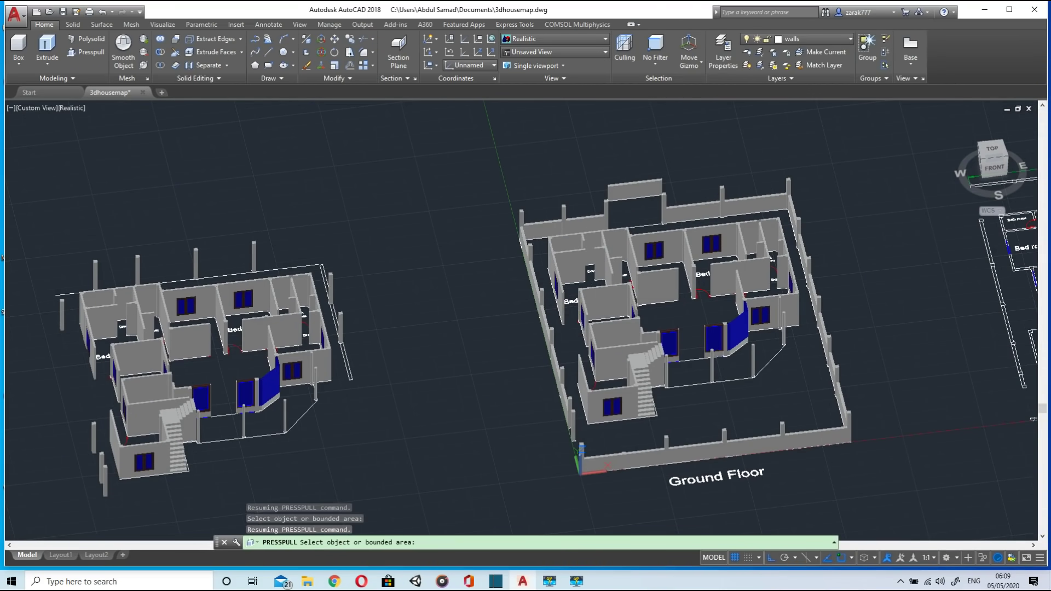
key("Escape")
Step: Delete the middle rear boundary wall segment that floats above the column tops
middle_click_drag(500, 276, 524, 262, "shift")
scroll(392, 183, "up", 5)
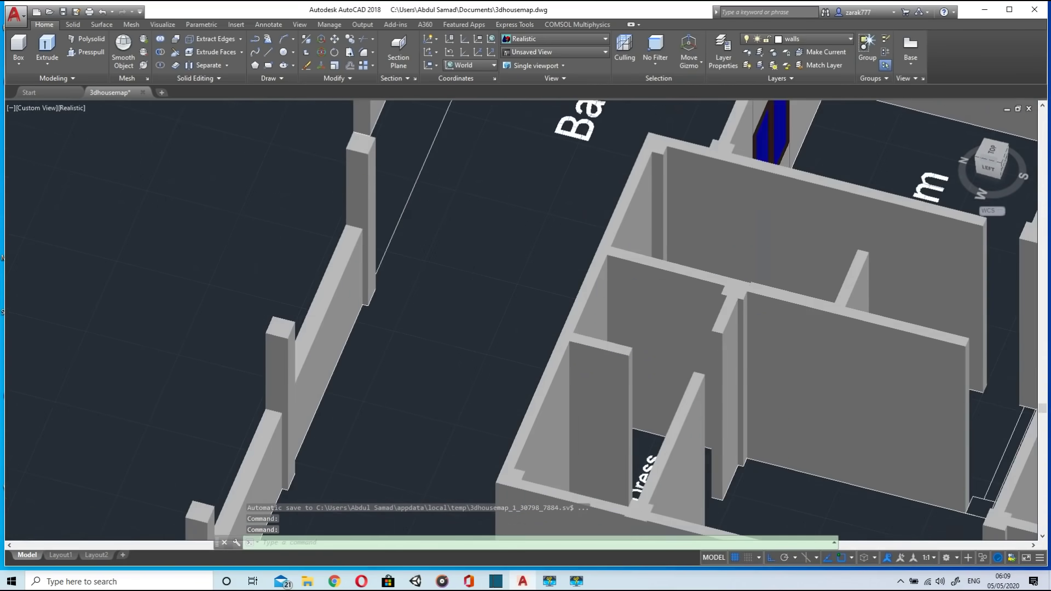
scroll(408, 201, "down", 2)
scroll(400, 141, "down", 5)
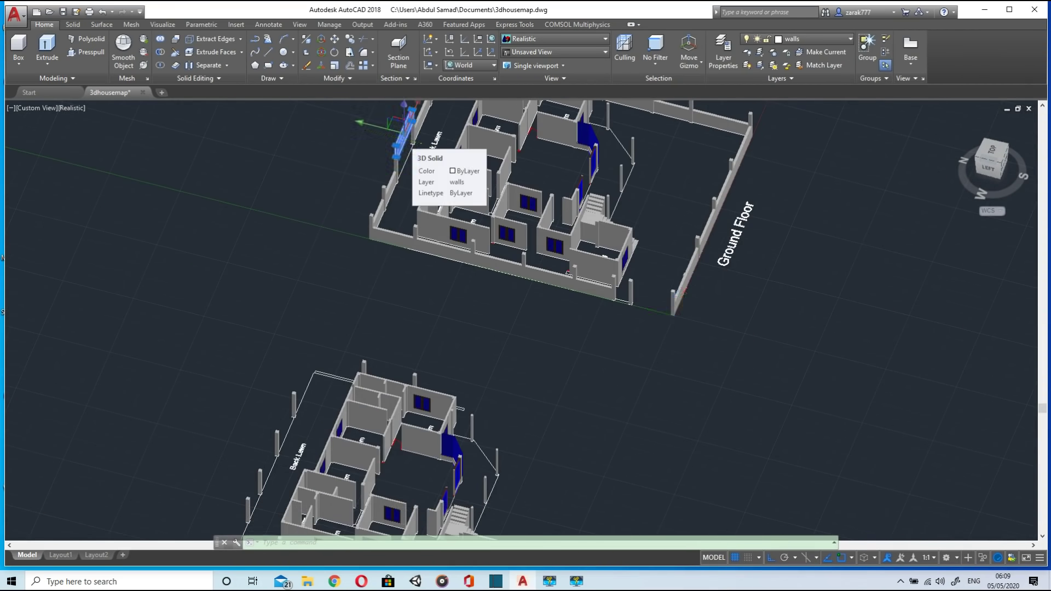
mouse_move(402, 140)
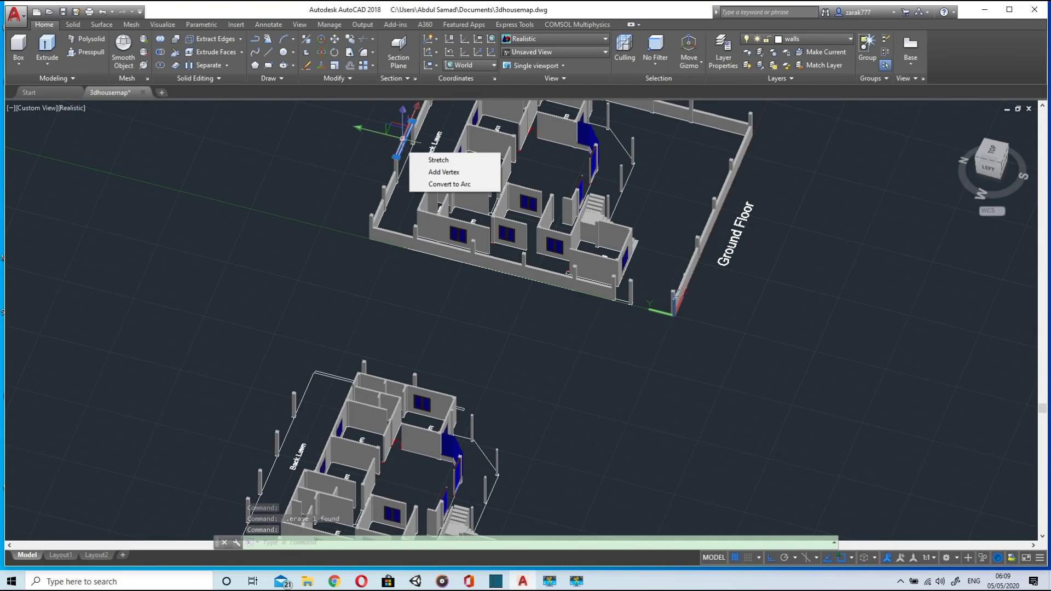
left_click(406, 140)
key("Escape")
key("Escape")
mouse_move(403, 141)
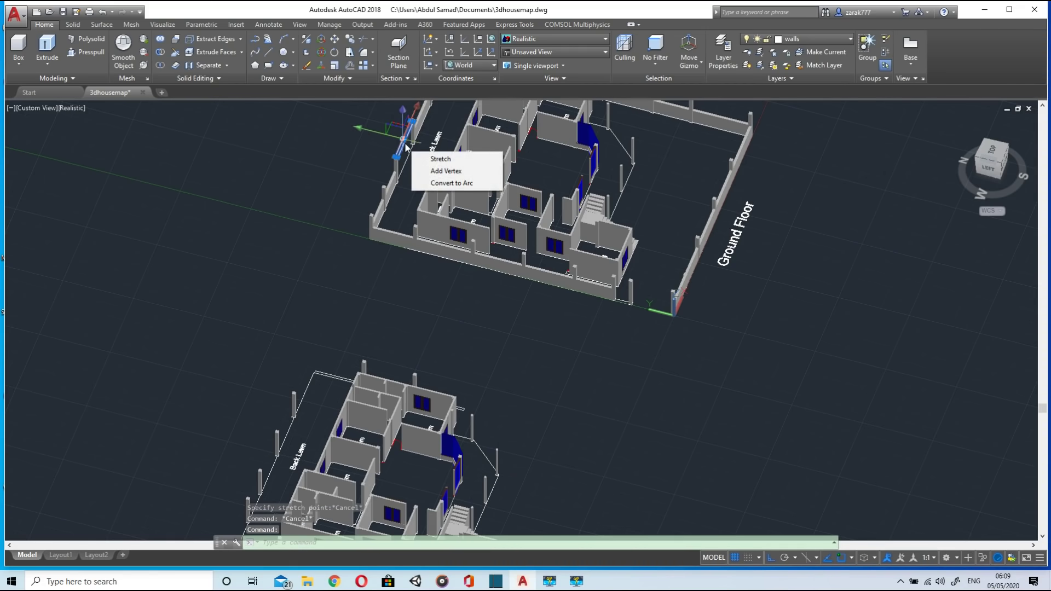
key("Escape")
Step: Move the middle rear boundary wall outline from the column top down to the column base beside the Back Lawn
middle_click_drag(418, 180, 562, 158, "shift")
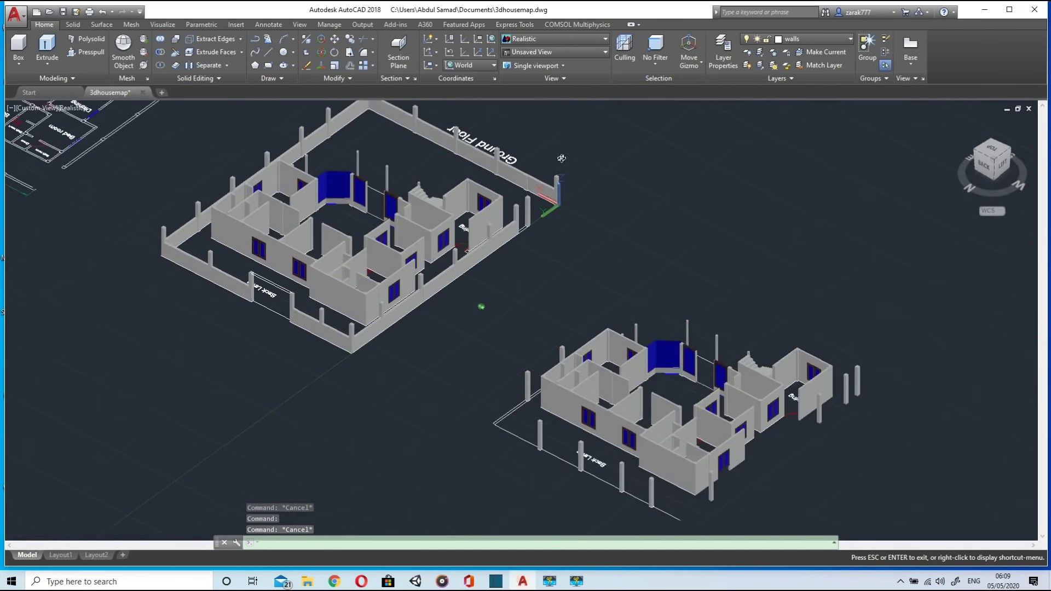
scroll(252, 233, "up", 5)
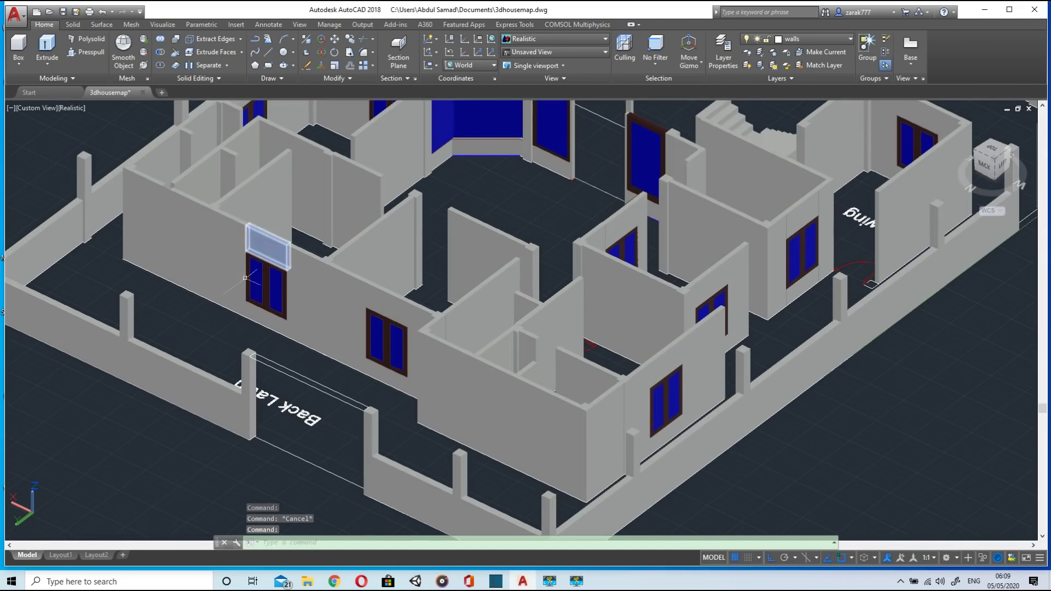
left_click(333, 41)
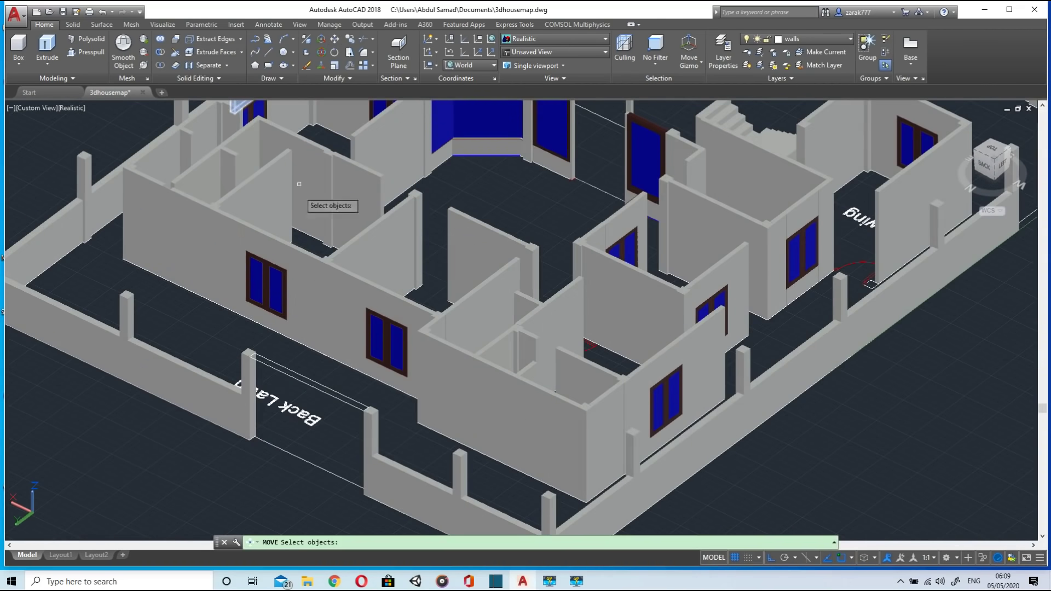
left_click(269, 367)
key("Return")
left_click(249, 356)
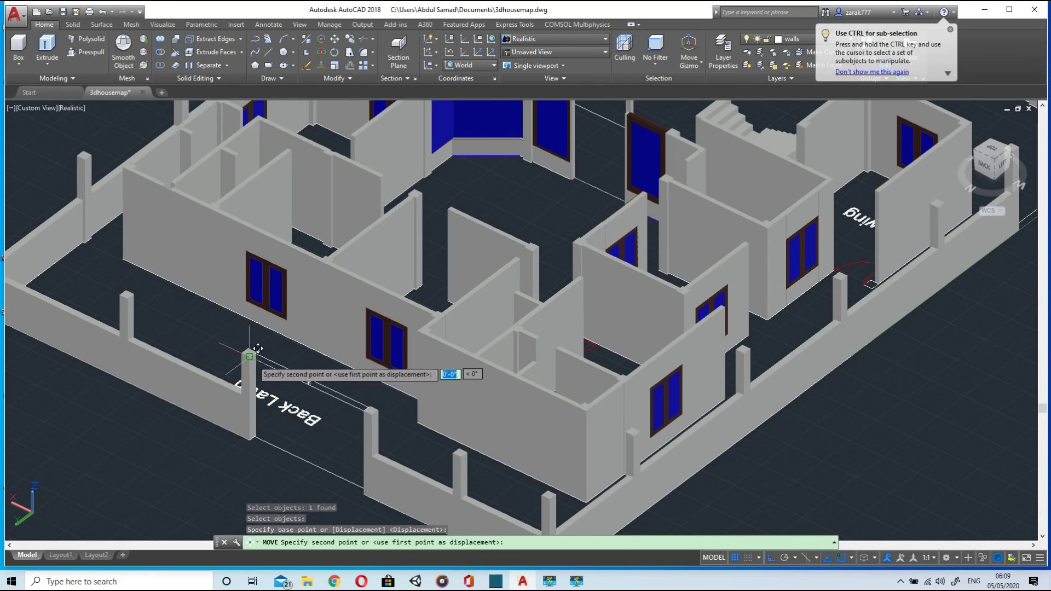
left_click(249, 438)
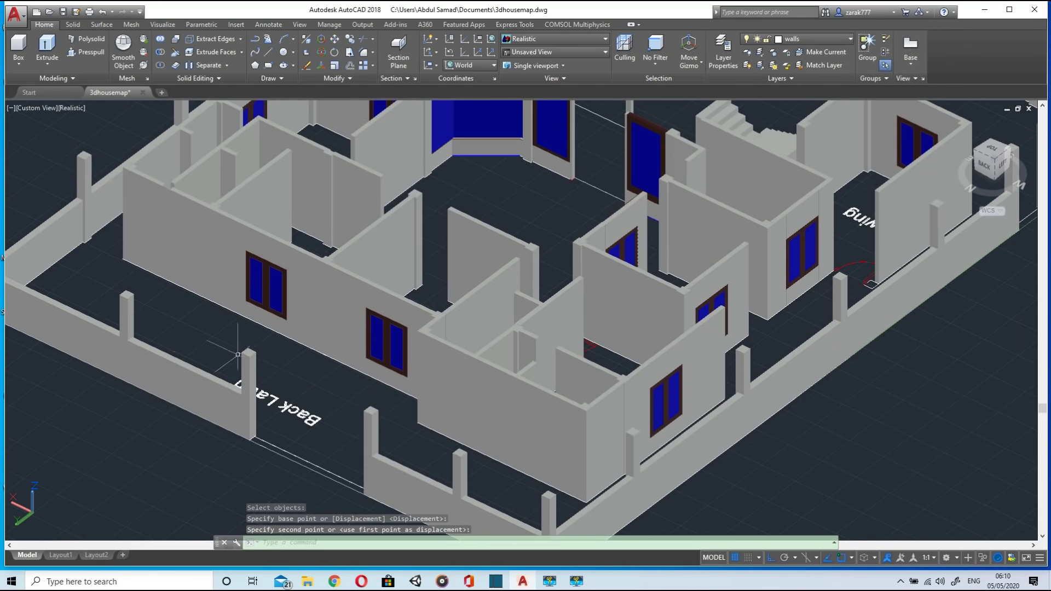
key("Escape")
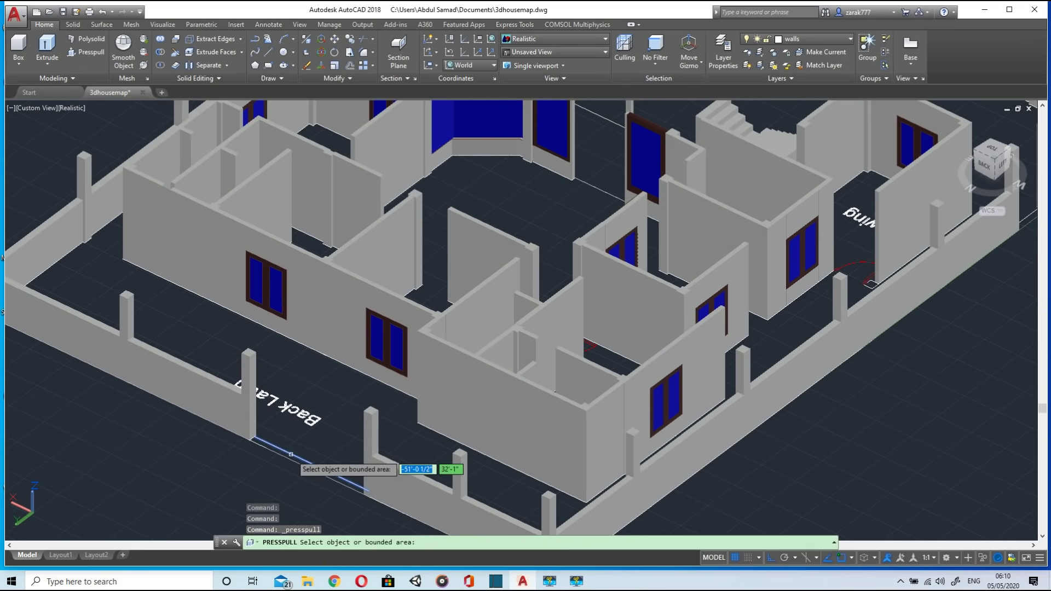
Step: Press-pull the middle rear boundary wall footprint between the two columns to a height of 5'
scroll(290, 457, "up", 4)
left_click(292, 453)
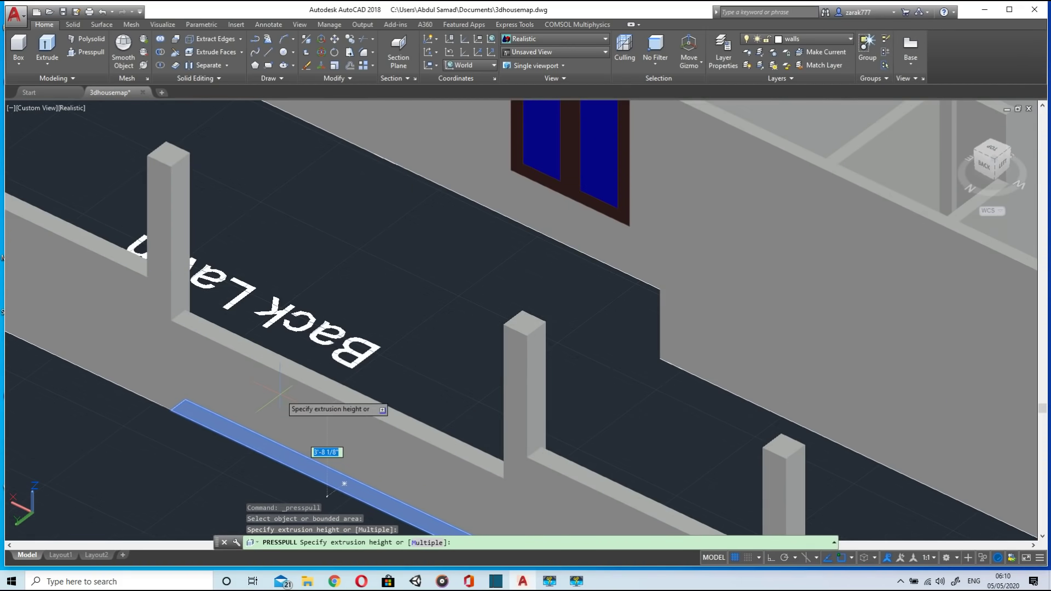
type("5'")
key("Return")
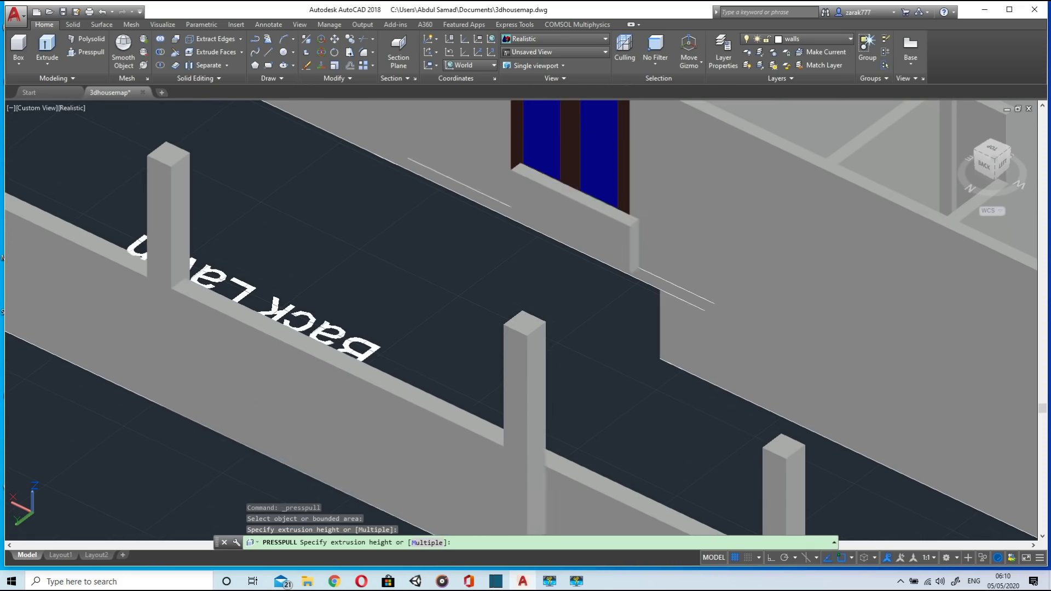
scroll(281, 394, "down", 5)
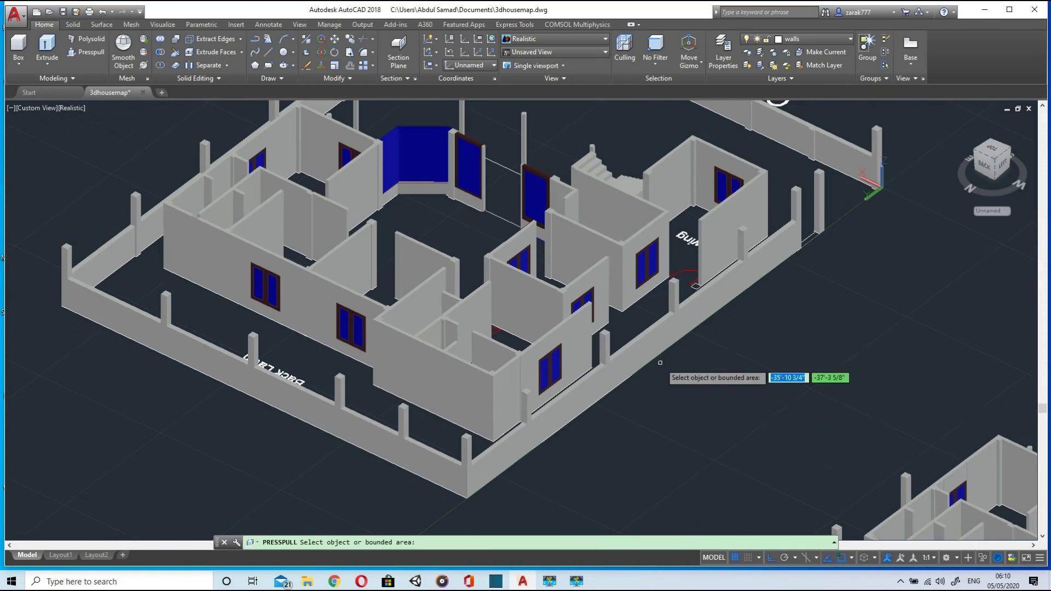
Step: Examine the Ground Floor model from the front, checking the boundary walls, the columns and the terrace outline beside the stairs
scroll(755, 411, "down", 3)
middle_click_drag(730, 372, 491, 372, "shift")
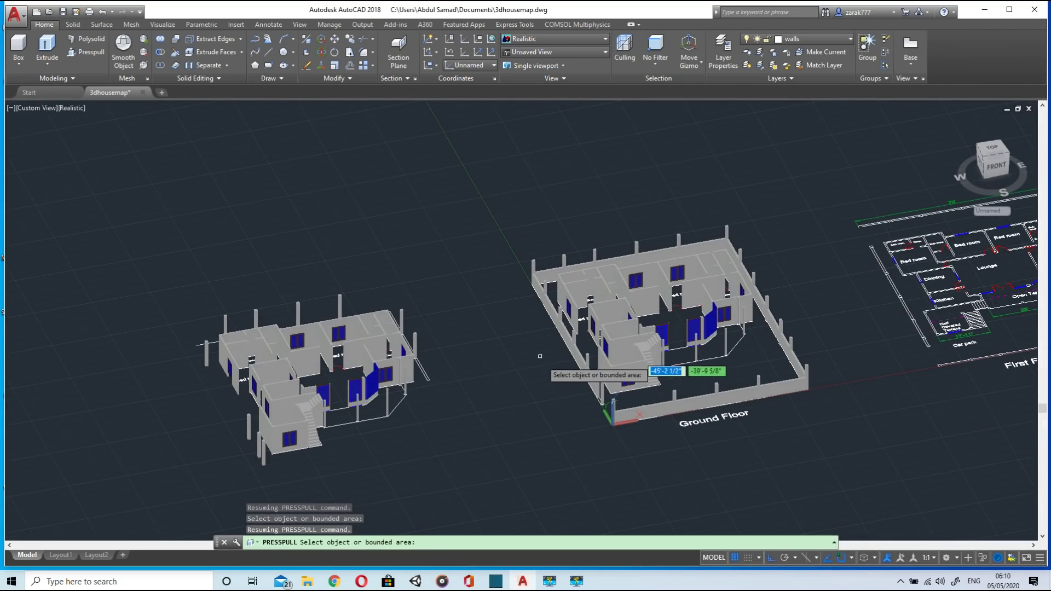
scroll(730, 312, "up", 3)
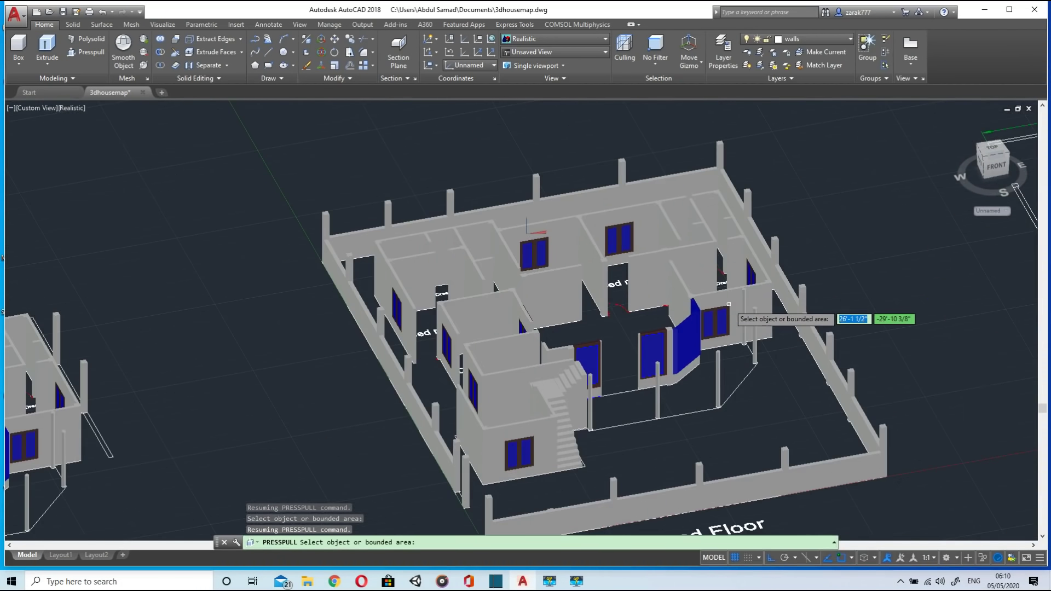
scroll(602, 335, "up", 4)
scroll(520, 342, "down", 2)
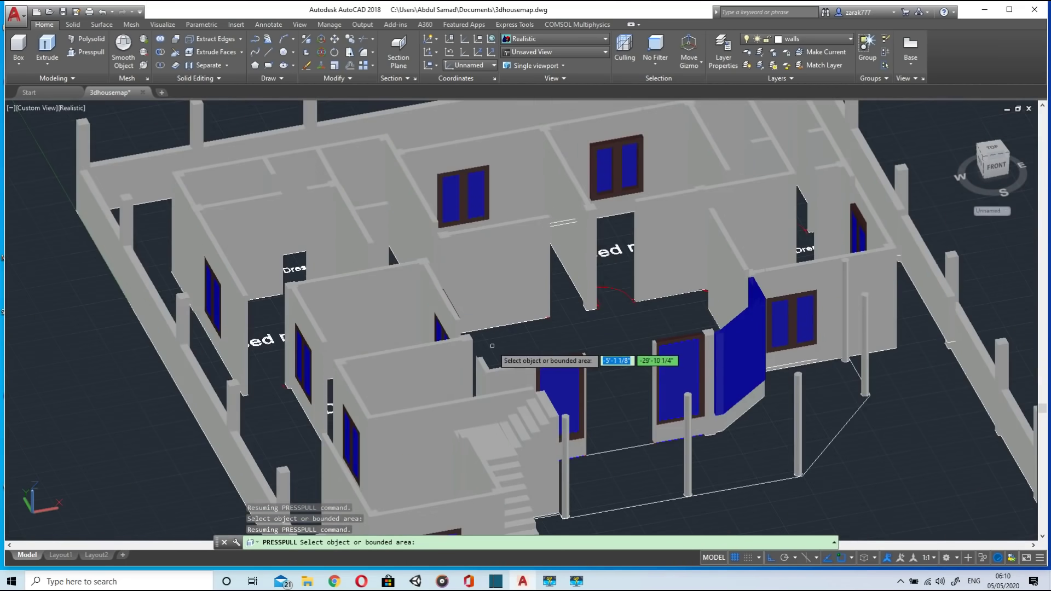
scroll(492, 346, "down", 3)
middle_click_drag(634, 351, 633, 349, "shift")
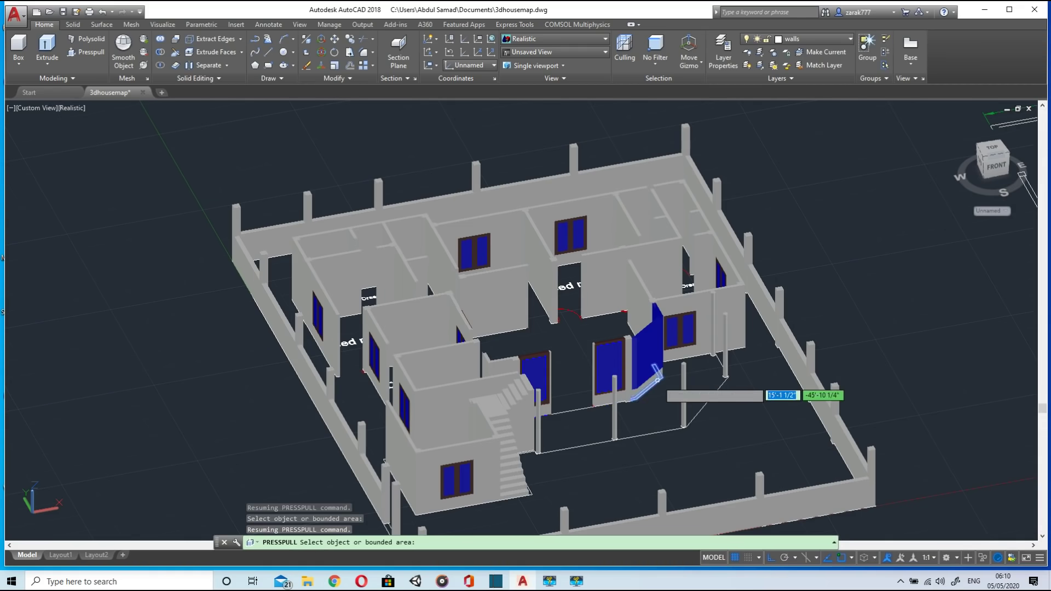
middle_click_drag(684, 434, 678, 413, "shift")
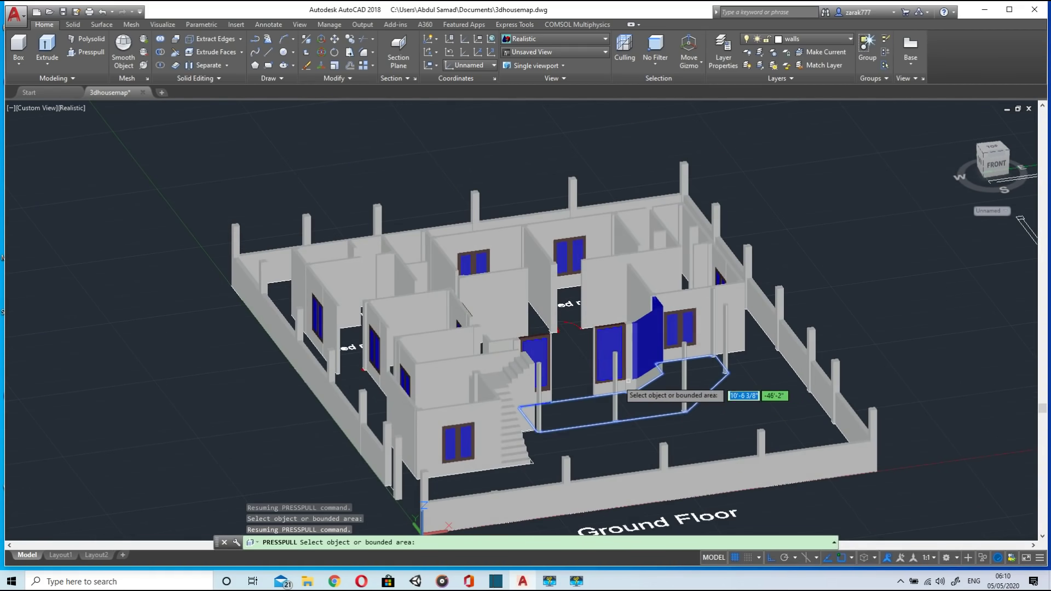
middle_click_drag(624, 383, 643, 422, "shift")
Step: Make the dashed layer current and set its colour to index 255
left_click(777, 41)
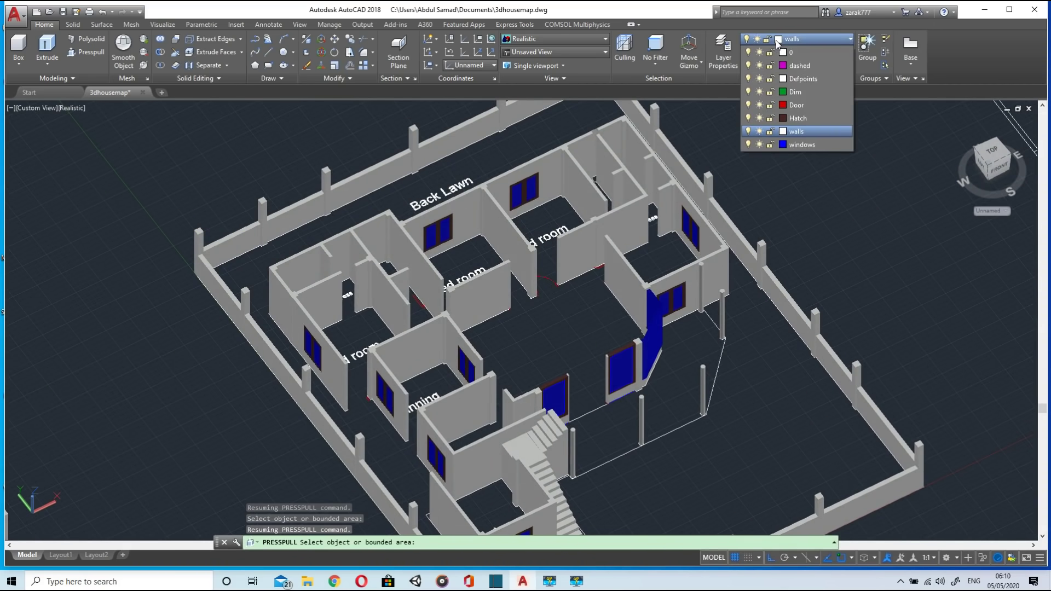
left_click(793, 66)
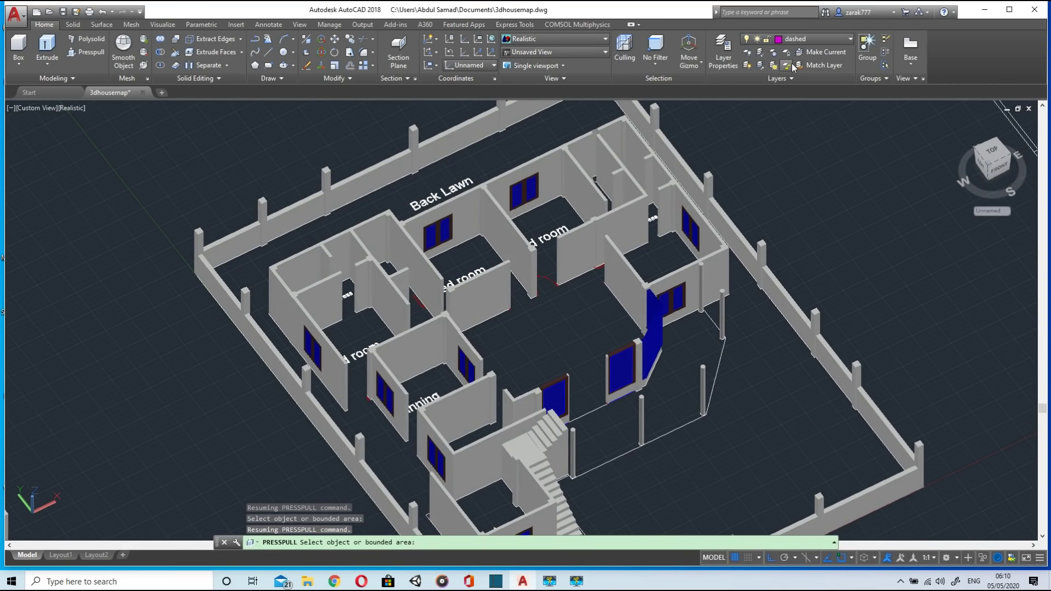
left_click(780, 41)
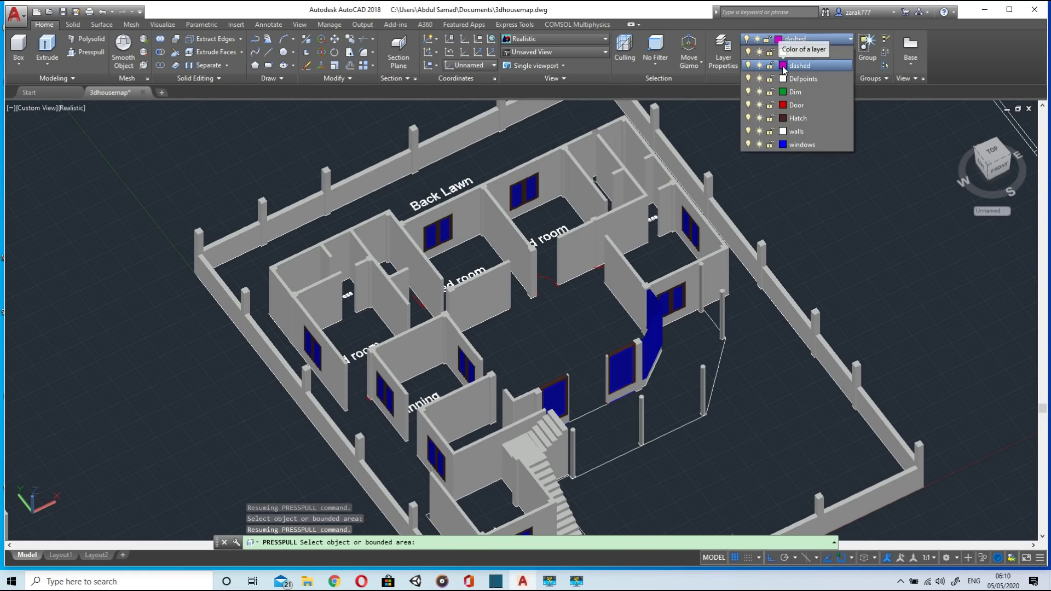
left_click(783, 66)
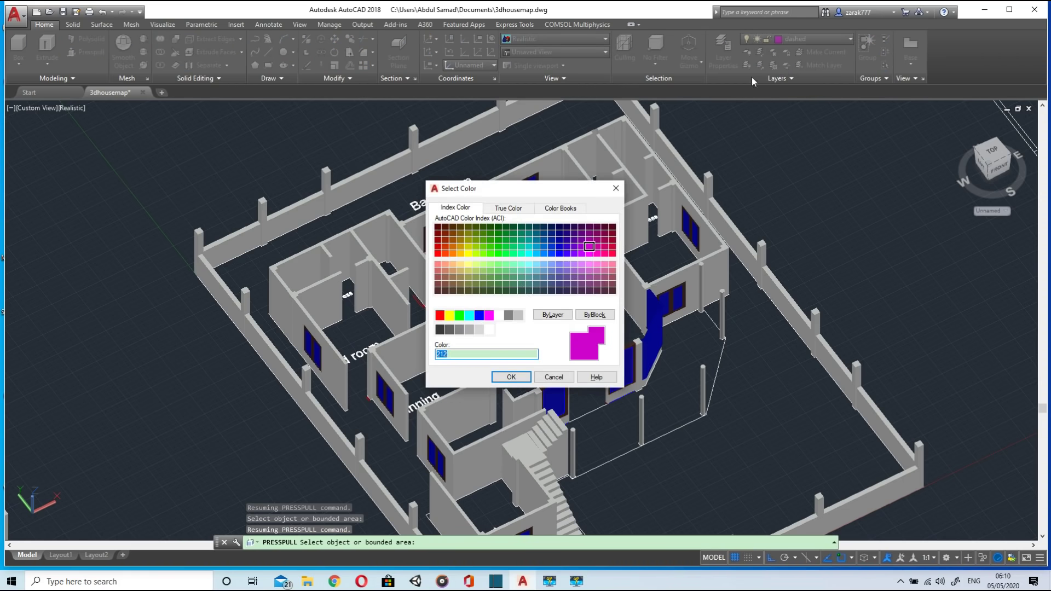
left_click(489, 330)
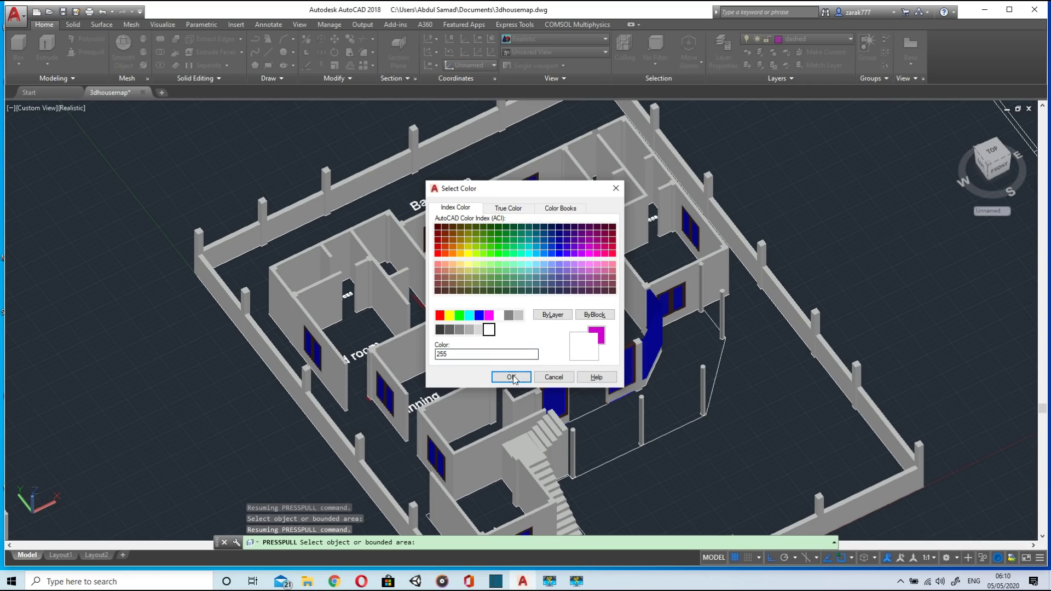
left_click(511, 377)
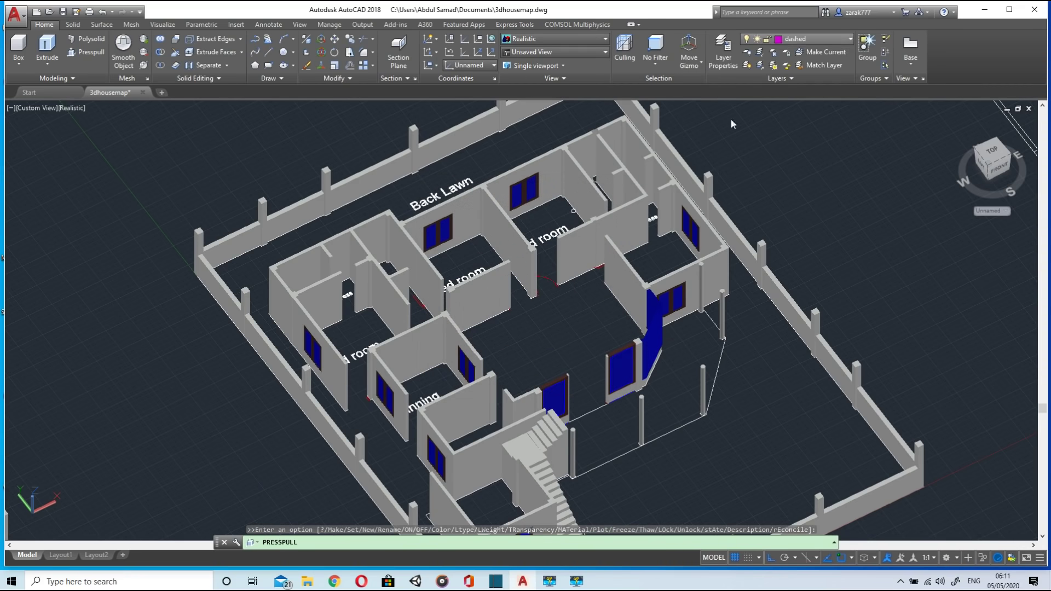
key("Escape")
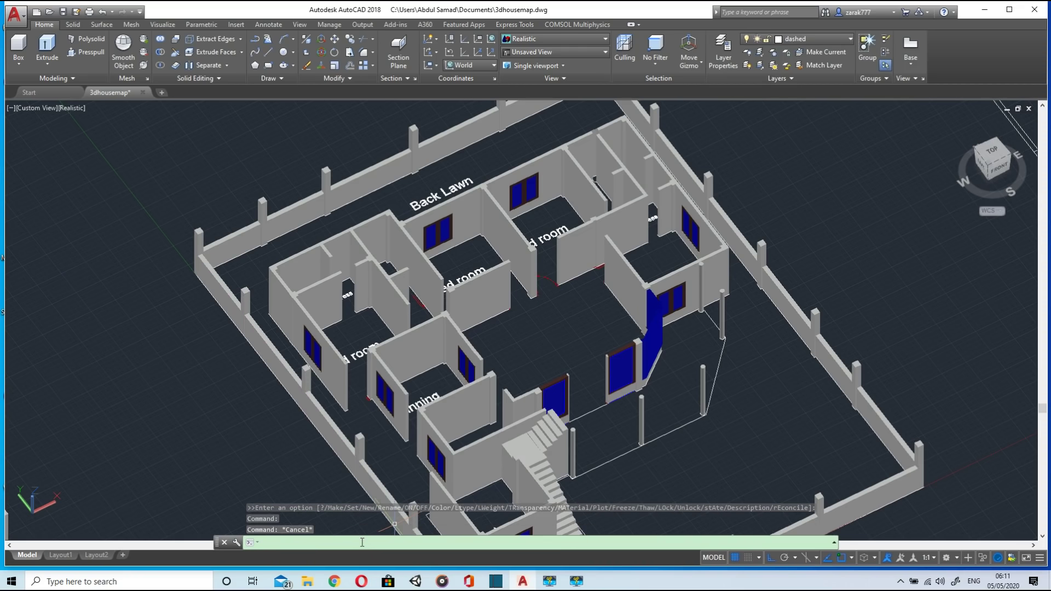
Step: Open the layer properties manager with the LAYER command
type("layer")
key("Return")
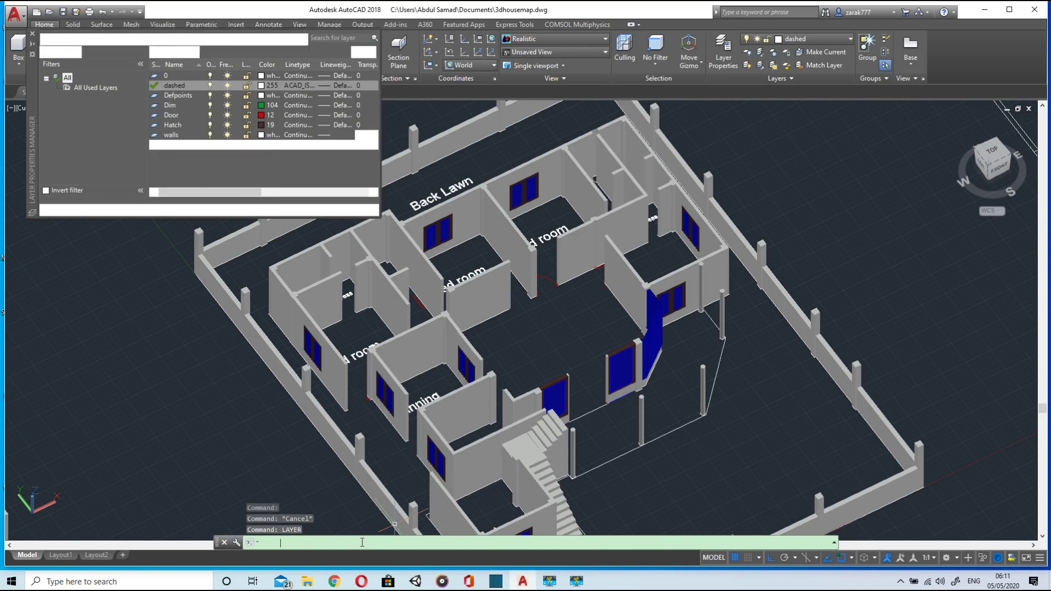
Step: Rename the layer "dashed" to "roof and cover" and close the layer manager
left_click(178, 86)
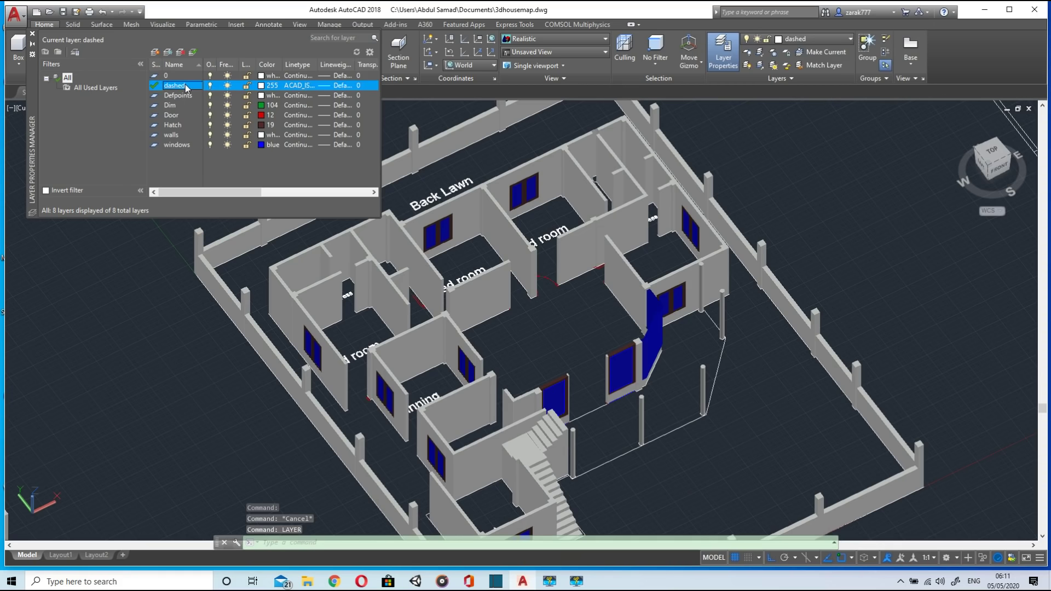
left_click(184, 85)
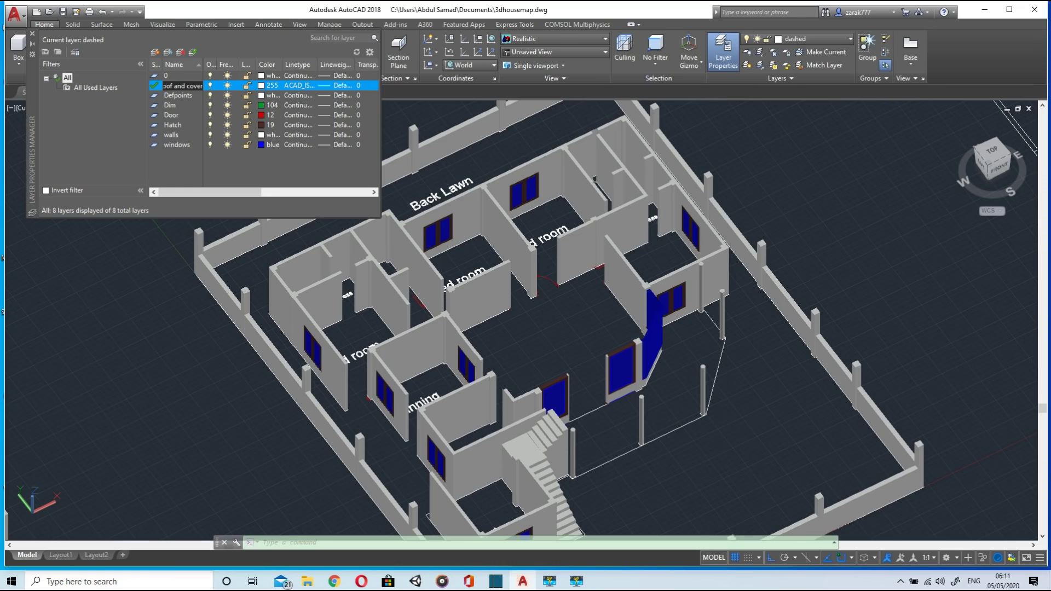
left_click(32, 34)
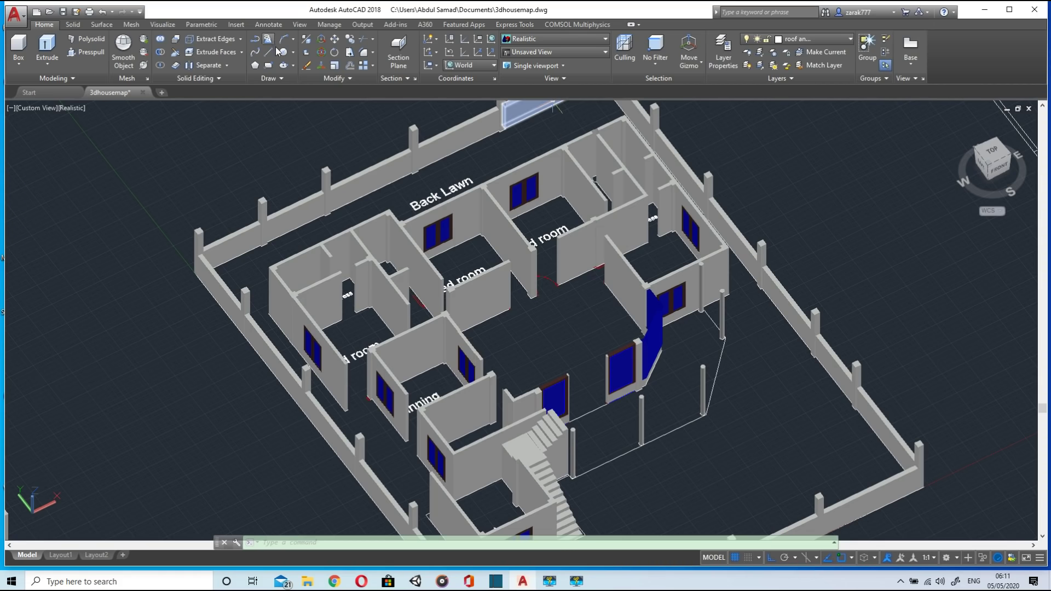
Step: Define a UCS with its origin at the house's rear outer wall-top corner, X along the back wall and the XY plane along the side wall
type("ucs")
key("Return")
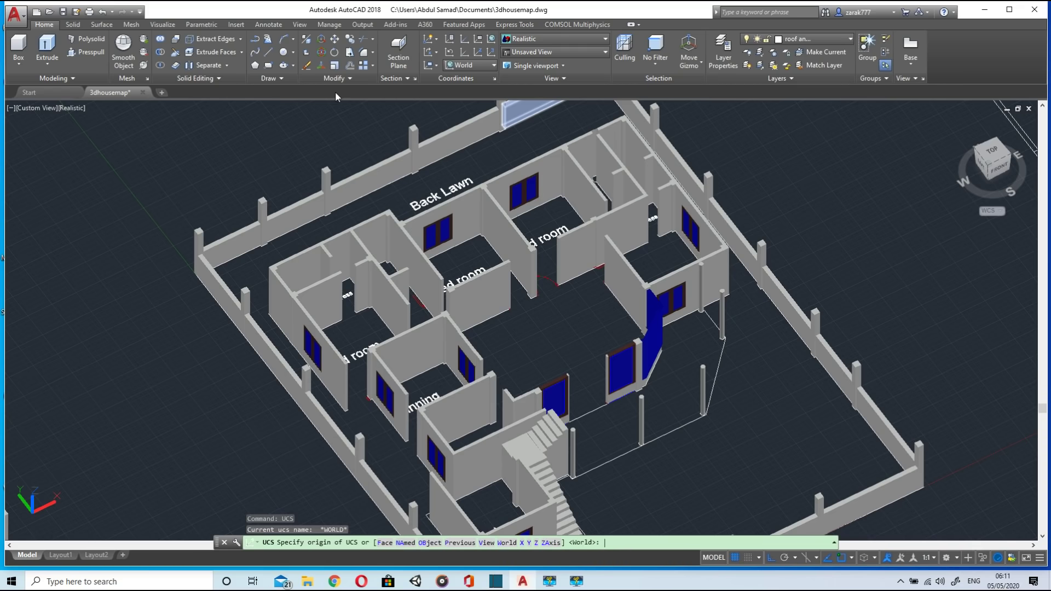
scroll(258, 301, "up", 10)
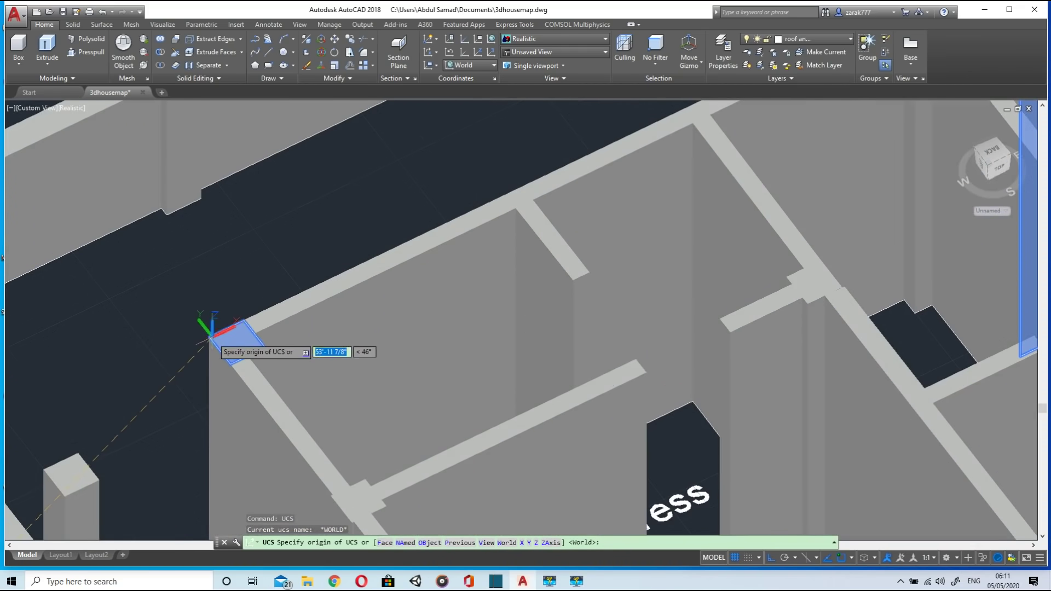
scroll(210, 339, "up", 3)
left_click(204, 335)
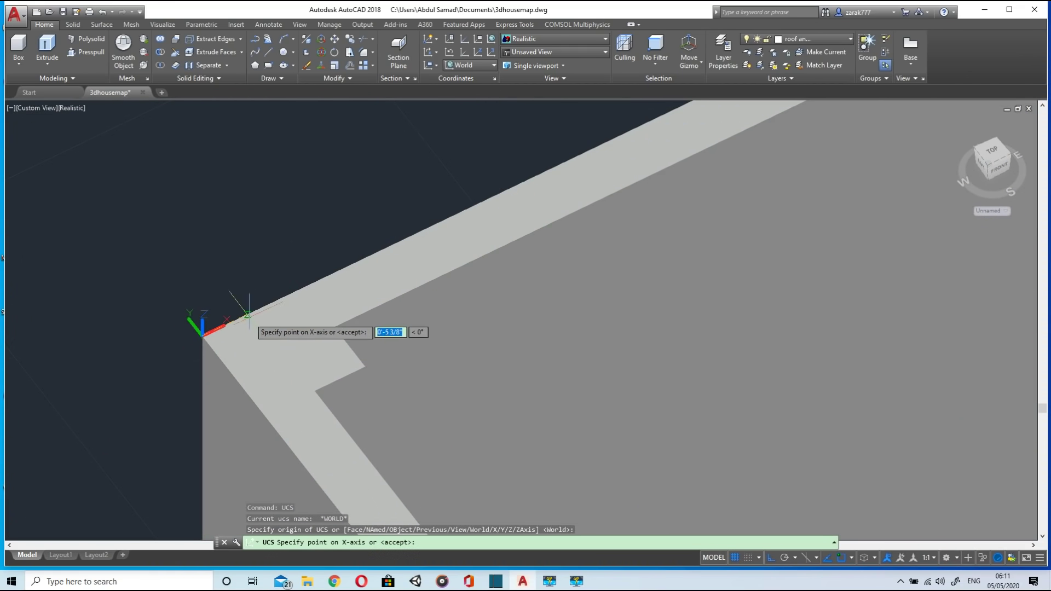
left_click(303, 287)
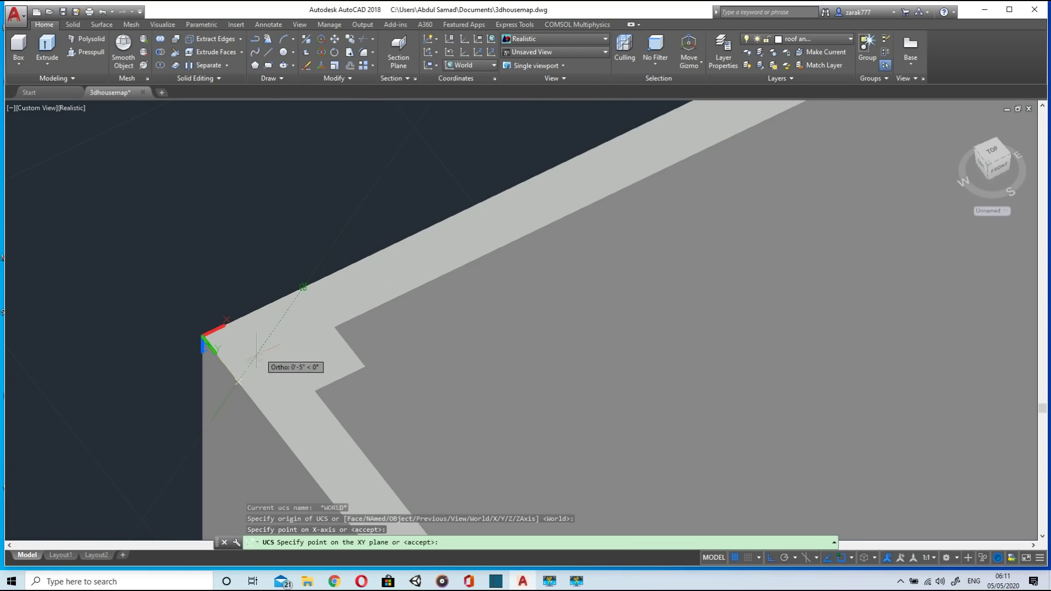
left_click(239, 384)
Step: Switch to the Top view and frame the rear rooms of the ground floor plan
scroll(241, 383, "down", 3)
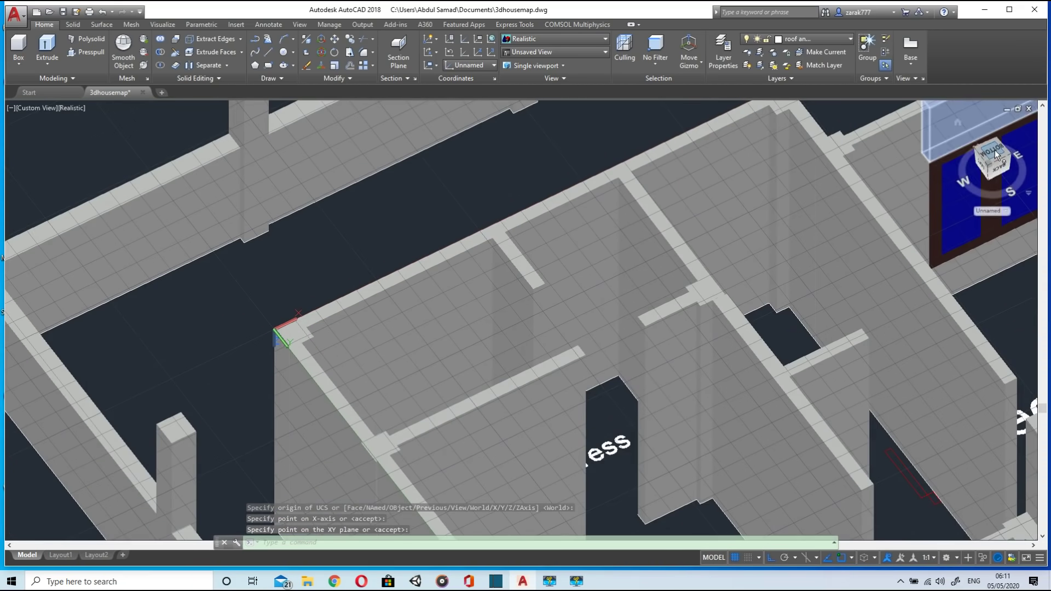
left_click(33, 108)
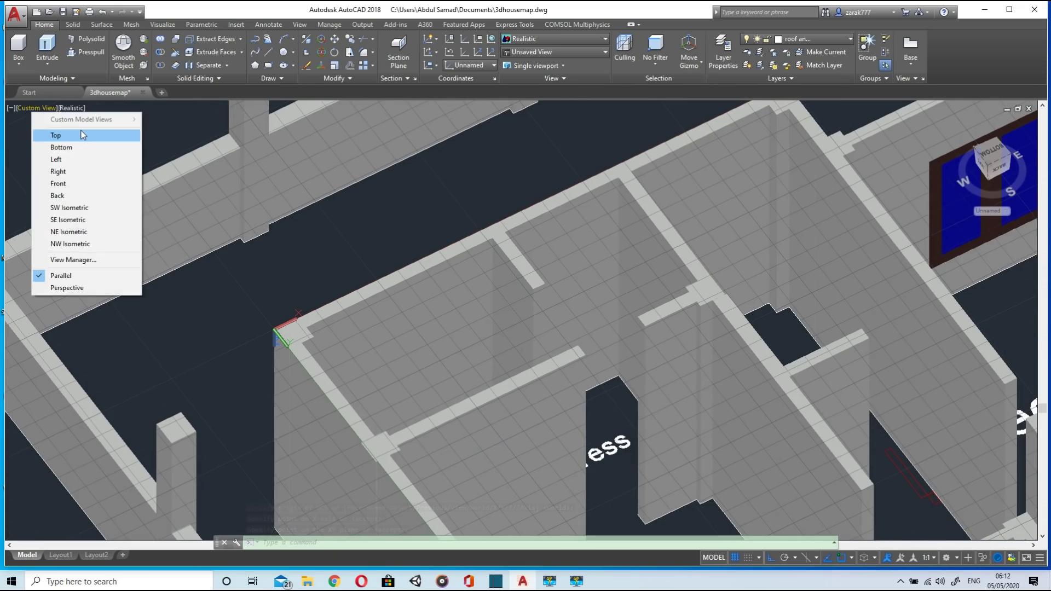
left_click(81, 135)
scroll(316, 208, "up", 2)
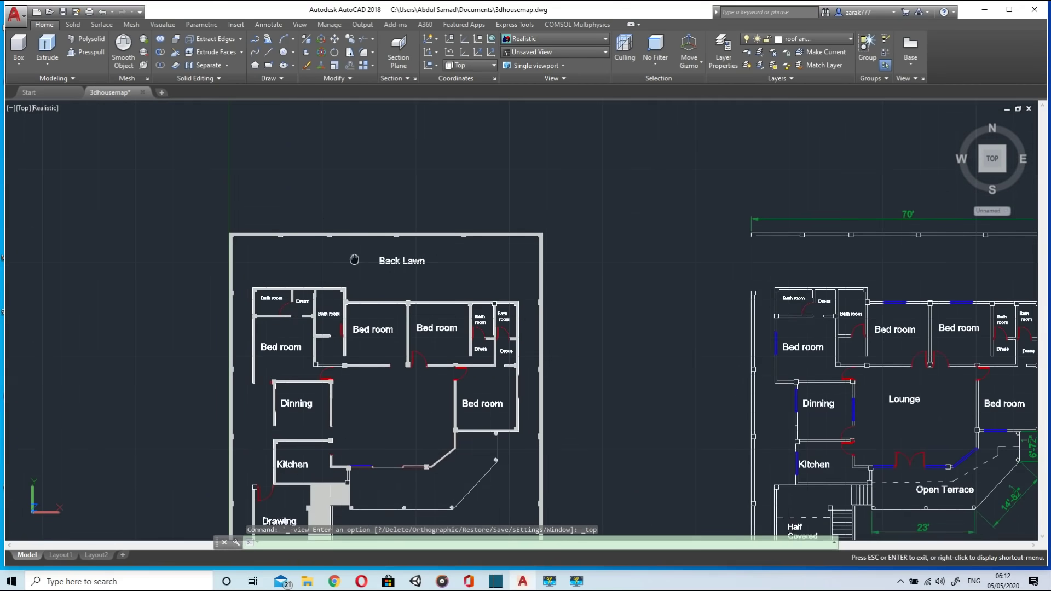
middle_click_drag(354, 259, 363, 156)
scroll(372, 161, "up", 3)
scroll(372, 162, "up", 2)
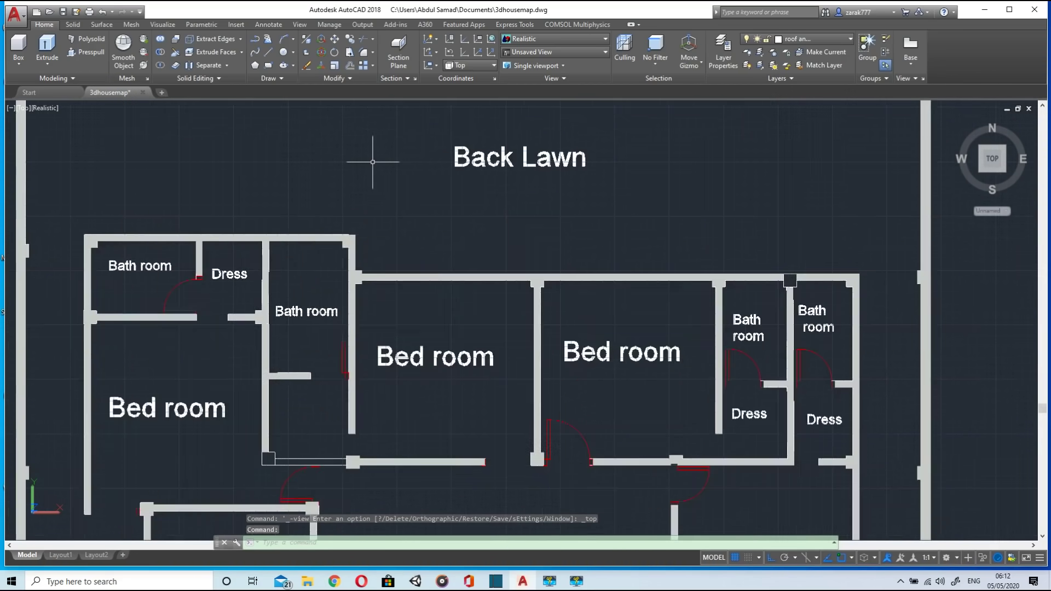
scroll(371, 159, "down", 3)
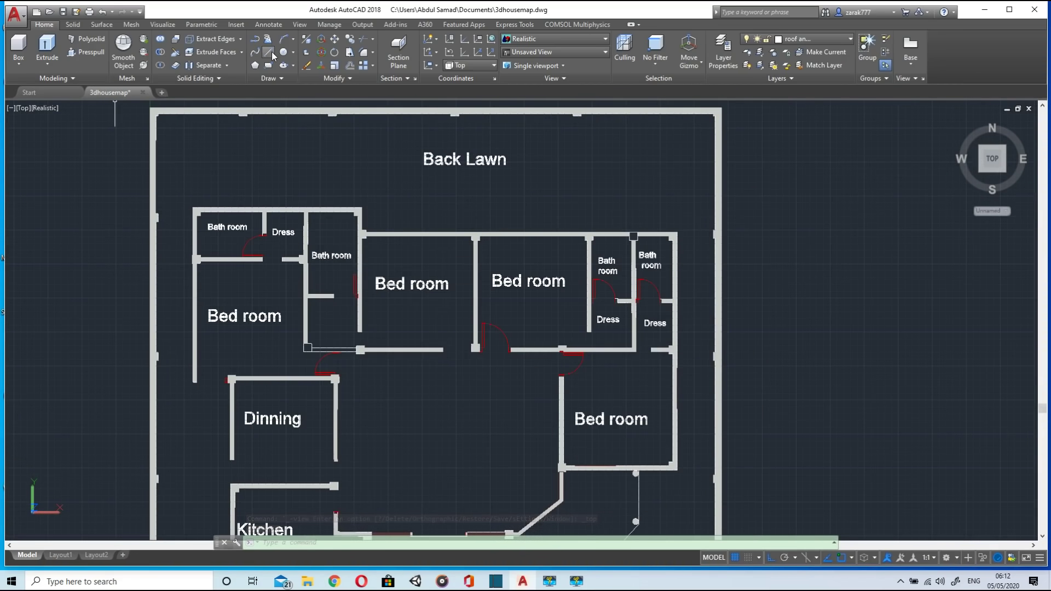
Step: Draw lines from the house's rear corner along the bath rooms' outer back wall, down its side and around the protruding column to the bedroom wall
left_click(268, 52)
scroll(203, 232, "up", 3)
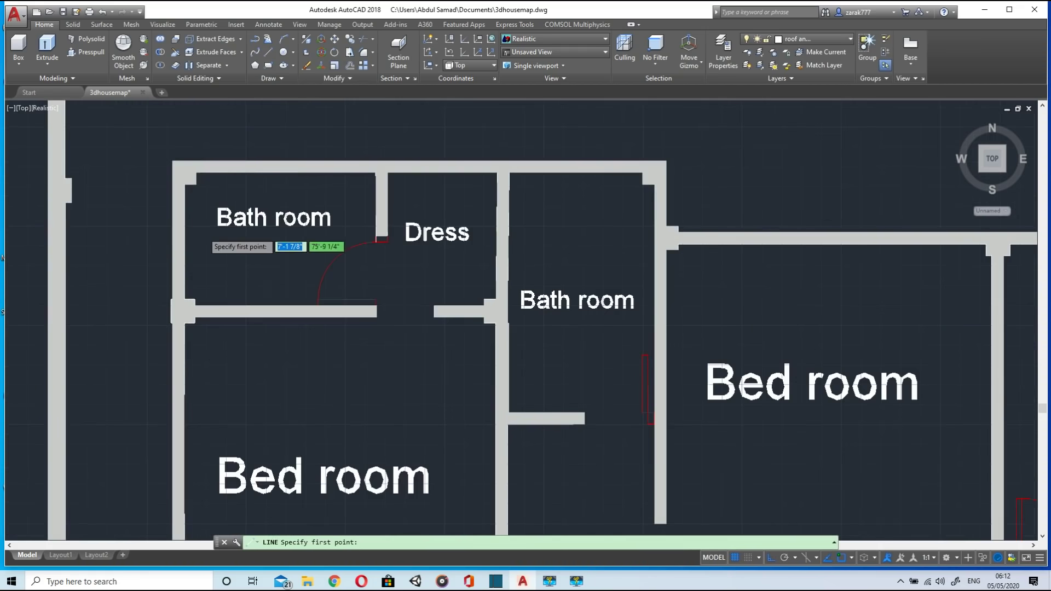
left_click(172, 161)
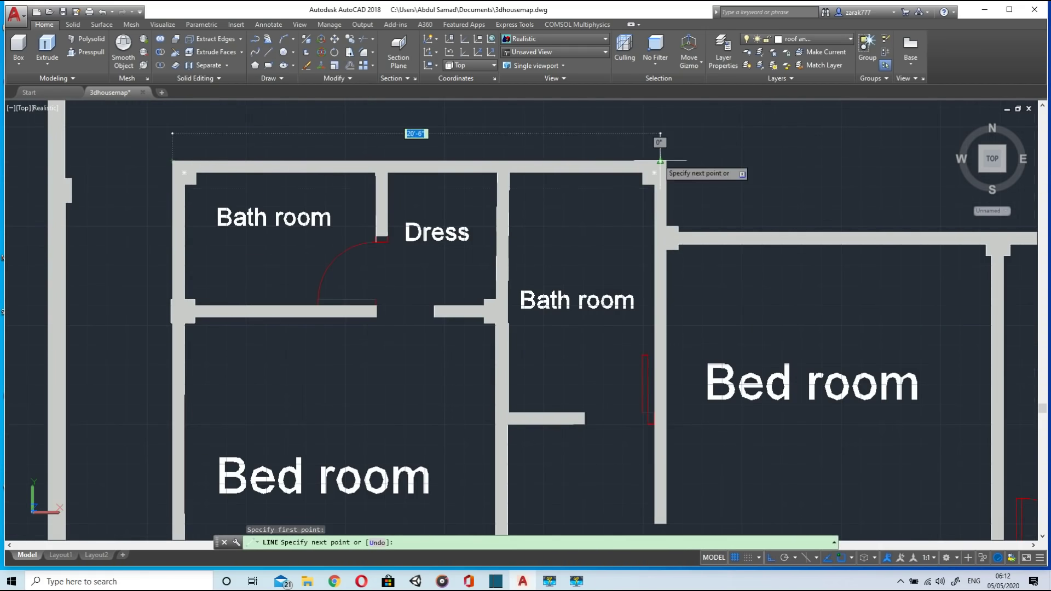
scroll(666, 160, "up", 2)
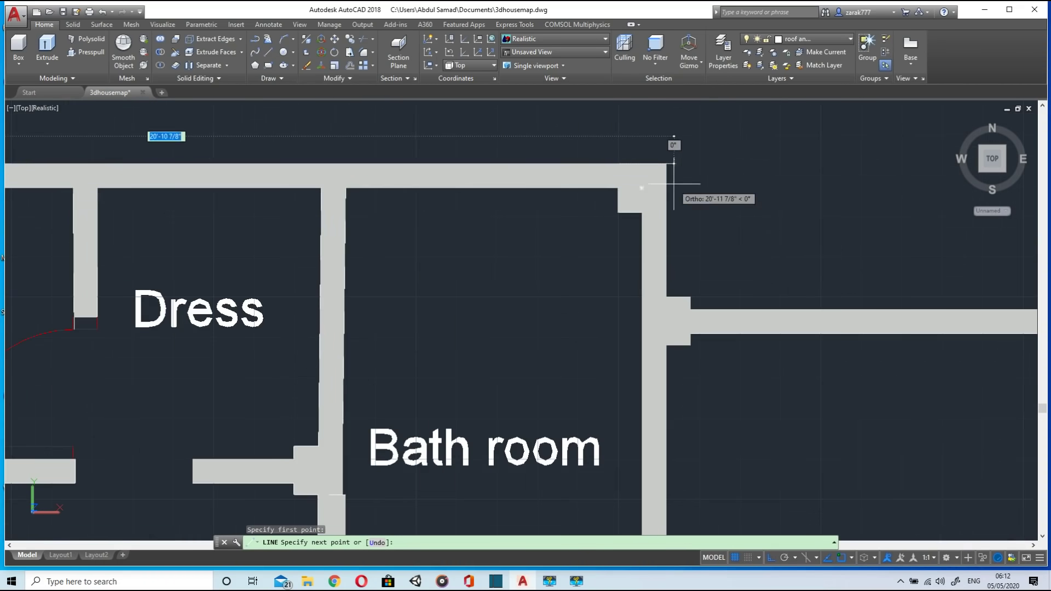
left_click(667, 160)
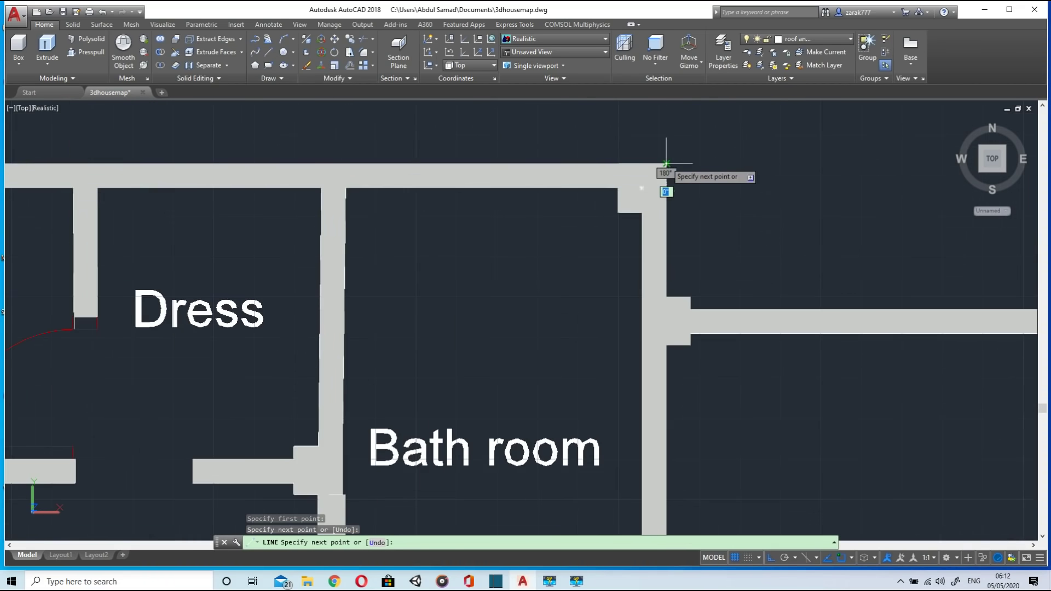
left_click(667, 297)
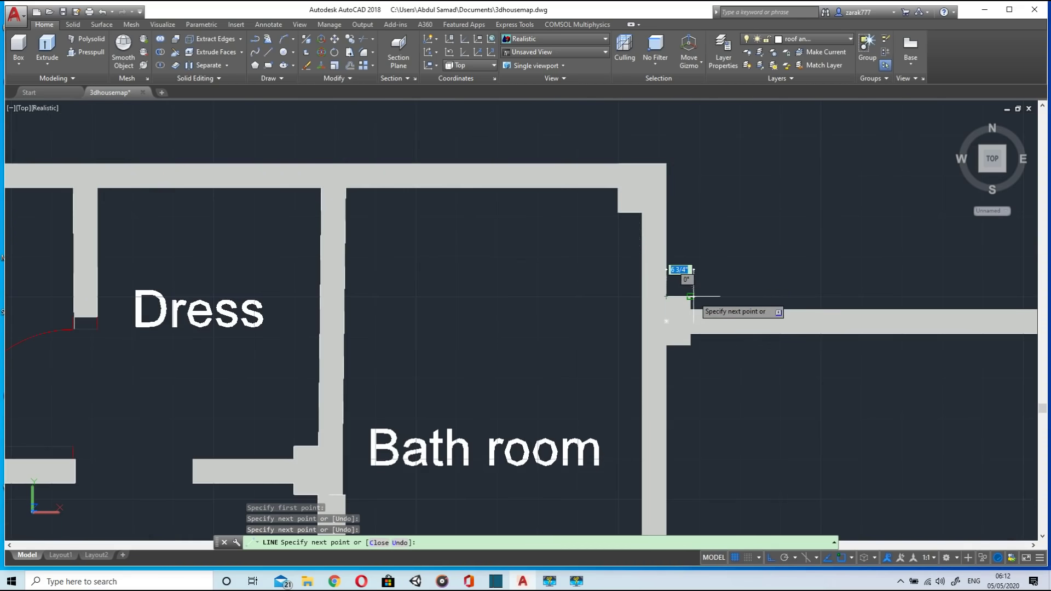
left_click(690, 297)
left_click(690, 309)
Step: Continue the outline along the bedrooms' back wall and down the outer side wall to the front bedroom's outer corner
scroll(843, 268, "down", 7)
scroll(713, 307, "up", 4)
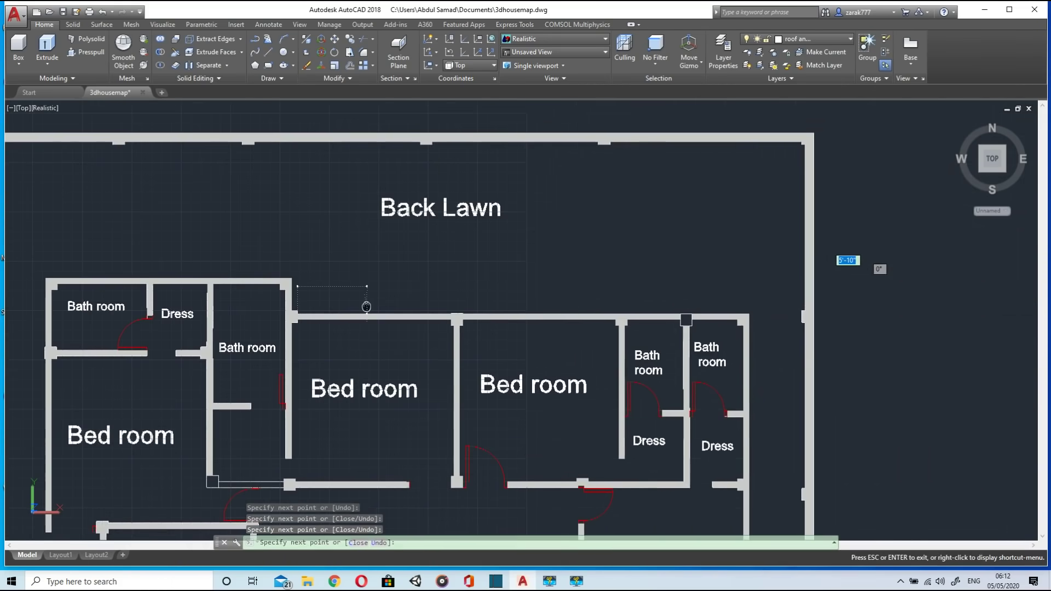
scroll(750, 312, "up", 3)
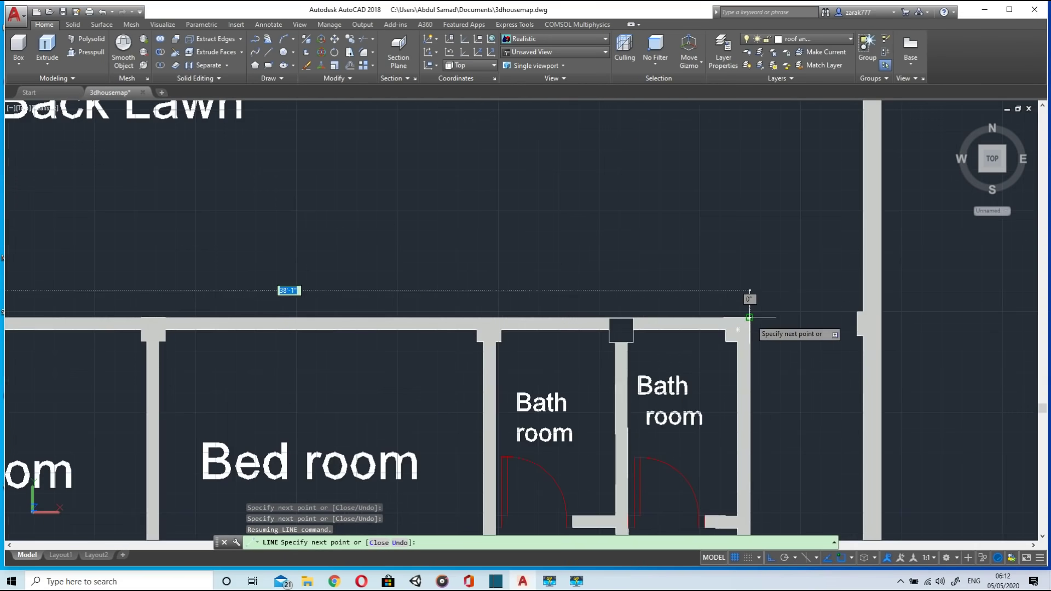
left_click(749, 319)
scroll(750, 327, "down", 6)
middle_click_drag(747, 348, 654, 102)
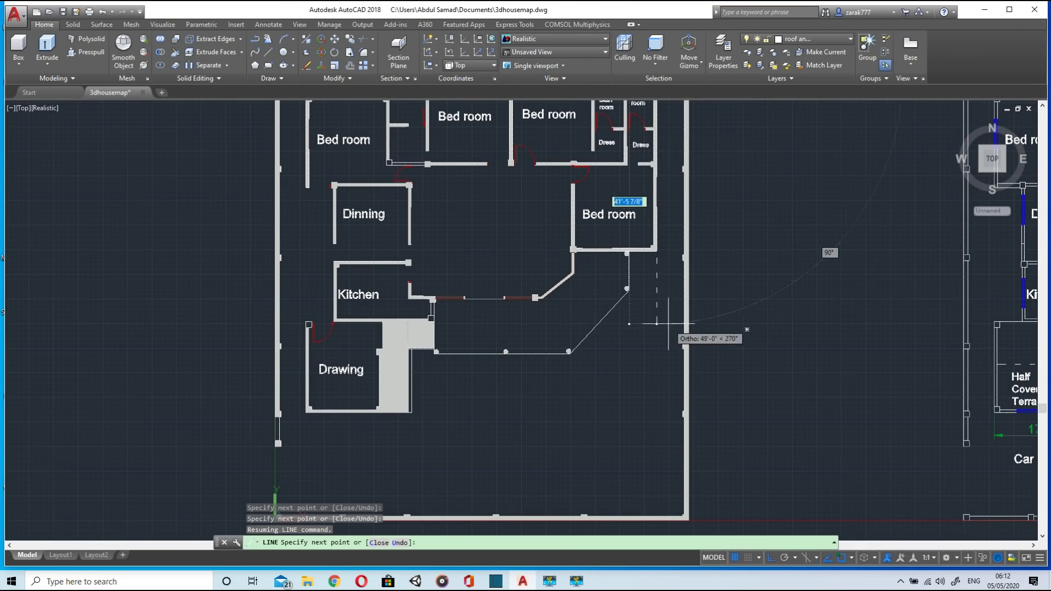
left_click(655, 251)
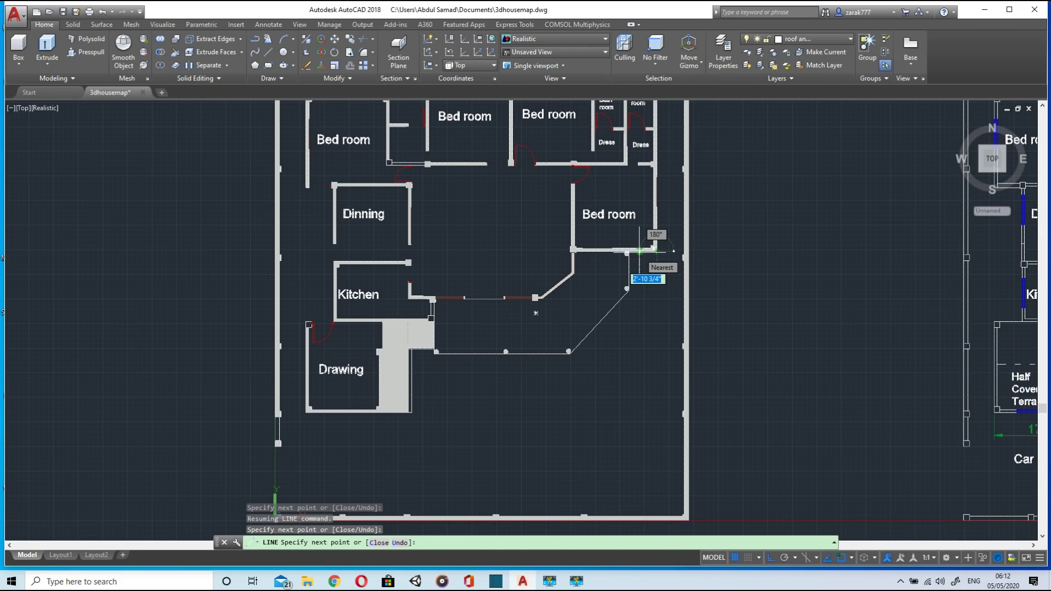
Step: Trace the outline along the front bedroom's wall and around the open terrace edge to the terrace corner beside the stairs
scroll(639, 262, "up", 3)
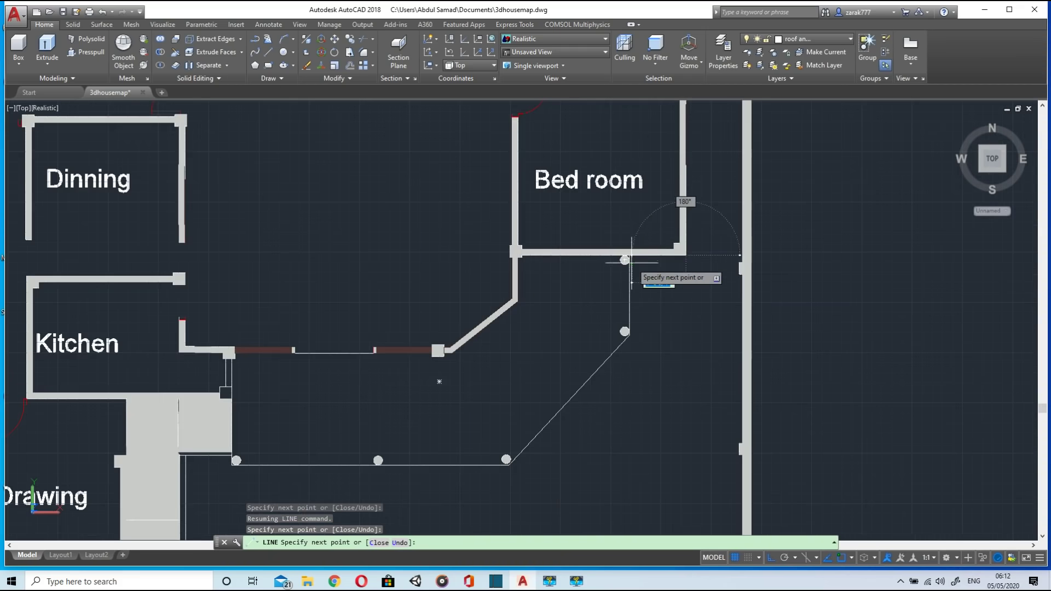
left_click(639, 247)
scroll(638, 352, "down", 2)
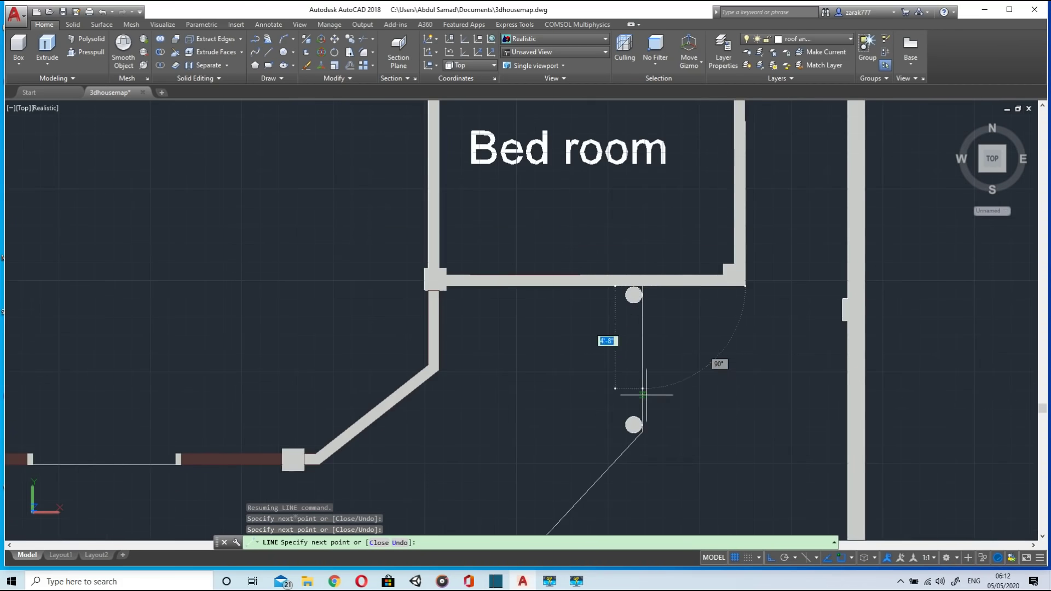
scroll(642, 431, "up", 3)
scroll(639, 430, "down", 5)
middle_click_drag(608, 474, 610, 246)
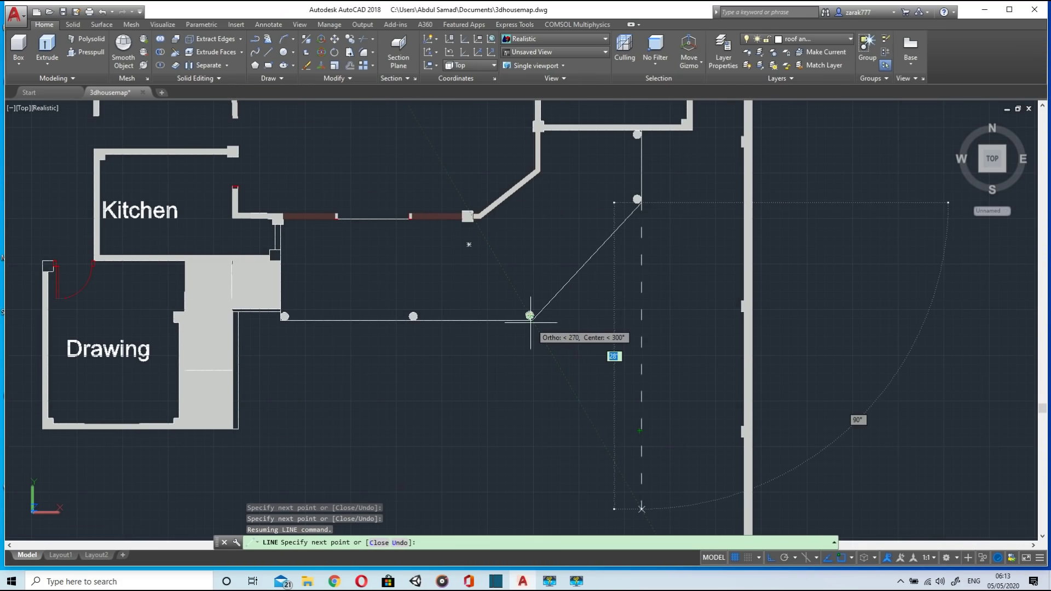
scroll(528, 313, "up", 5)
left_click(526, 302)
scroll(525, 302, "down", 5)
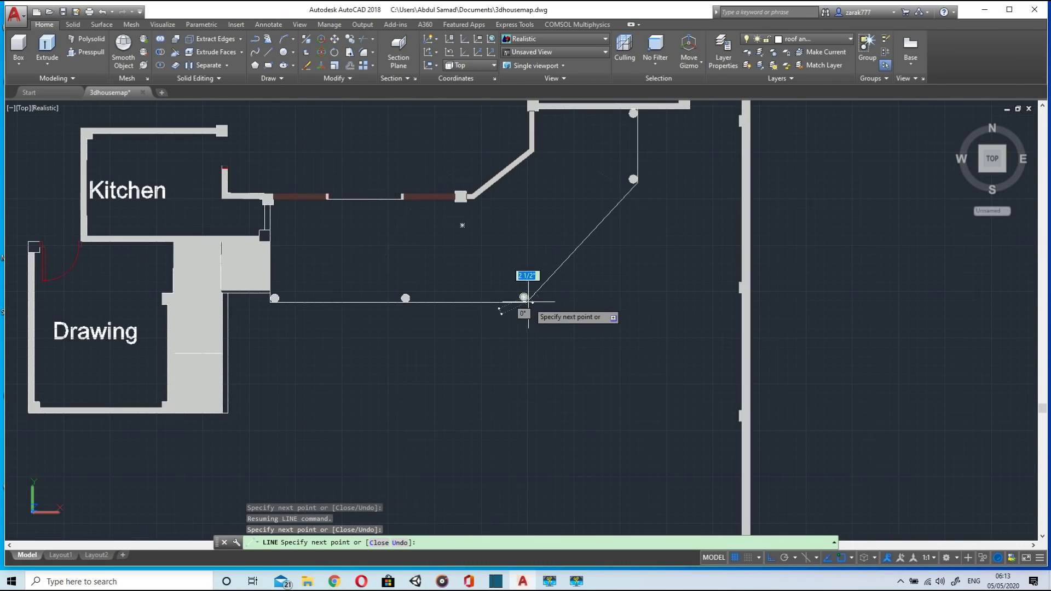
scroll(274, 305, "up", 5)
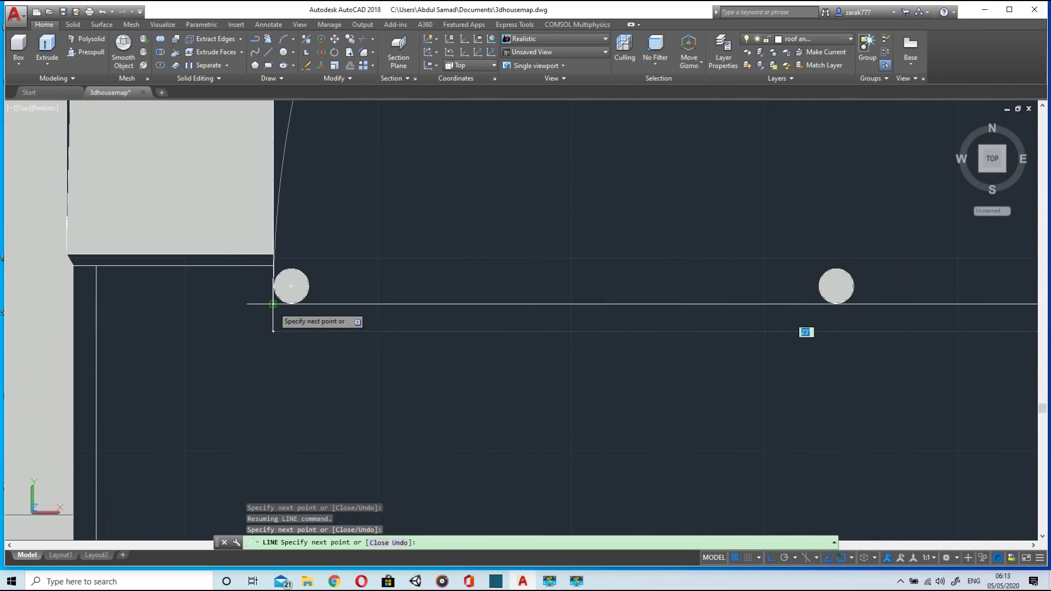
left_click(272, 304)
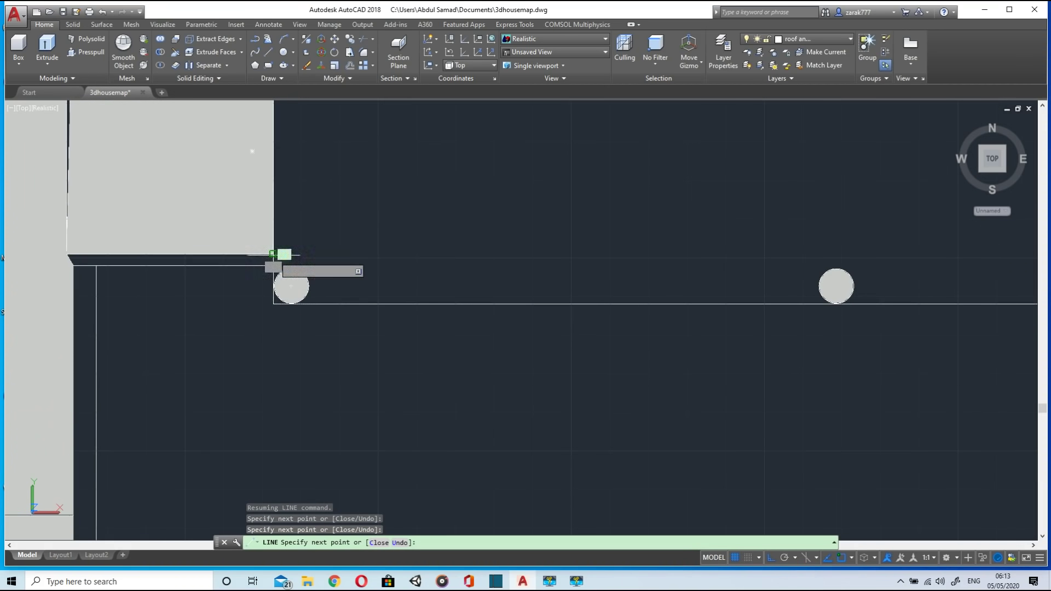
Step: Continue the outline from the terrace corner past the stair landing and around the column to its junction with the kitchen wall
scroll(273, 254, "down", 6)
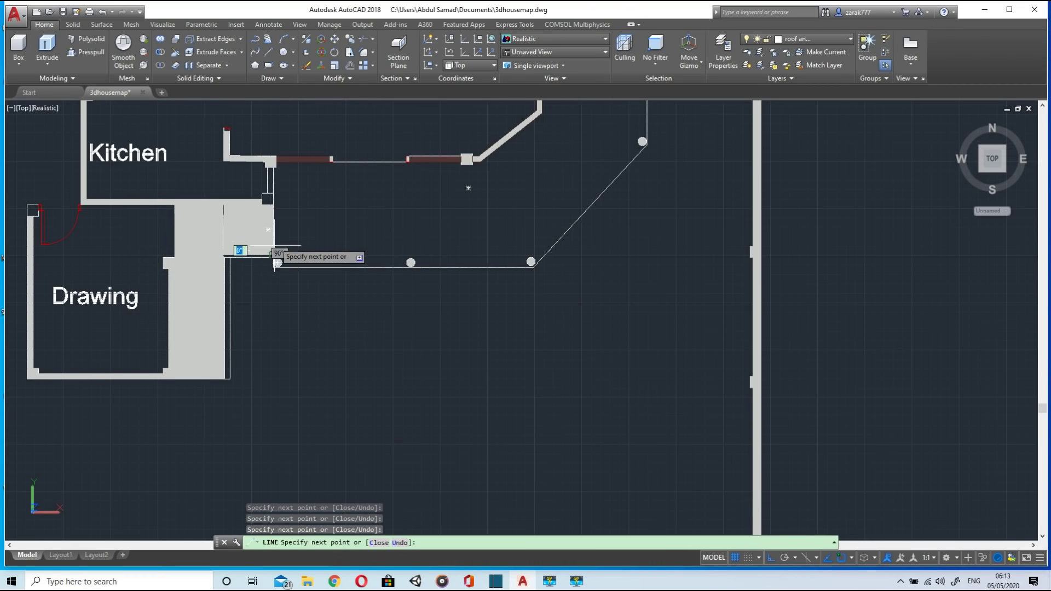
scroll(272, 210, "up", 6)
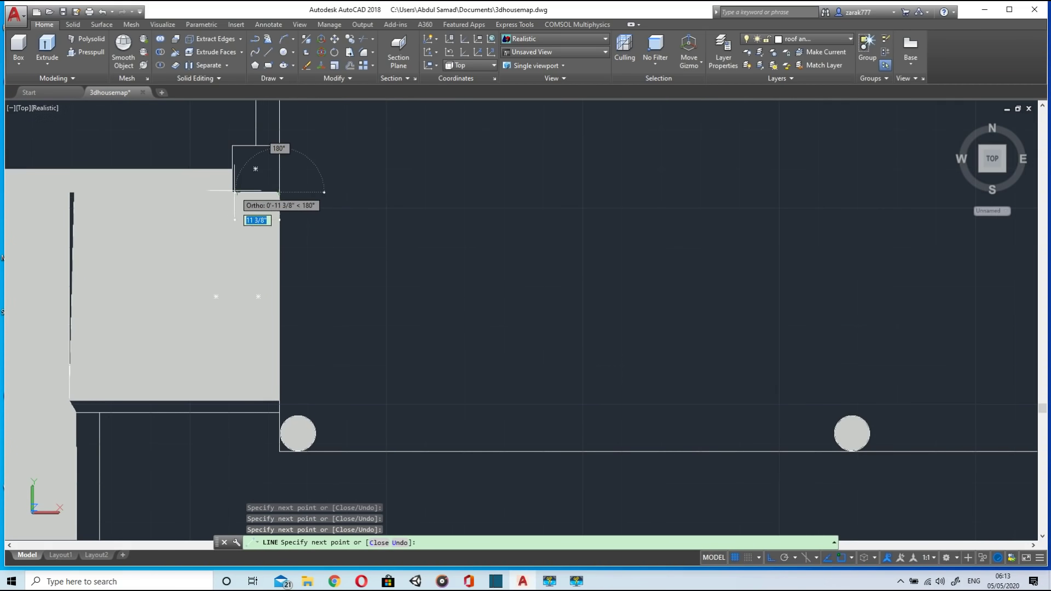
scroll(202, 188, "up", 2)
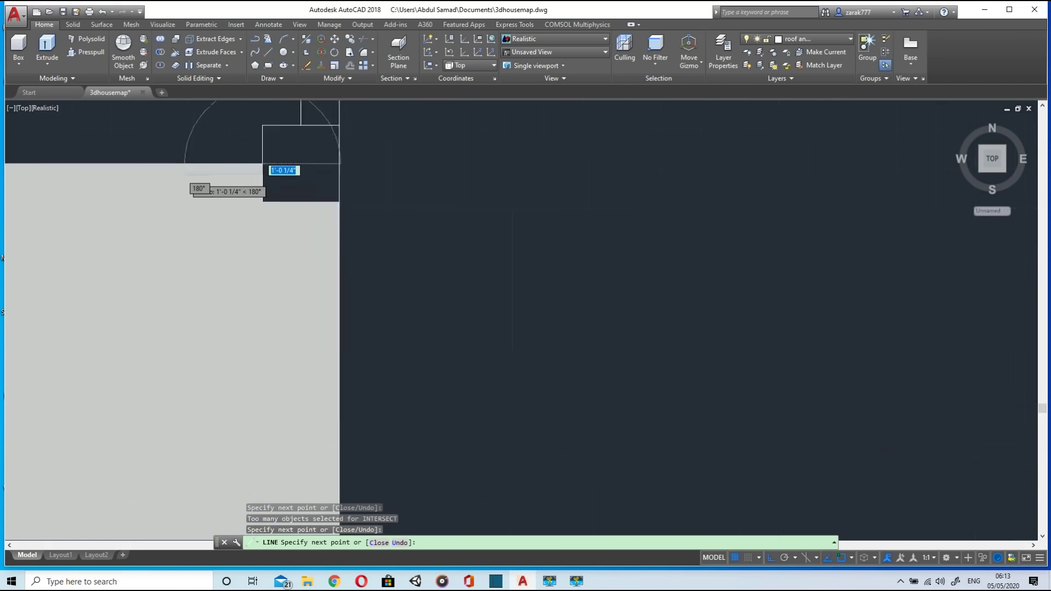
scroll(188, 172, "down", 3)
scroll(188, 172, "down", 3)
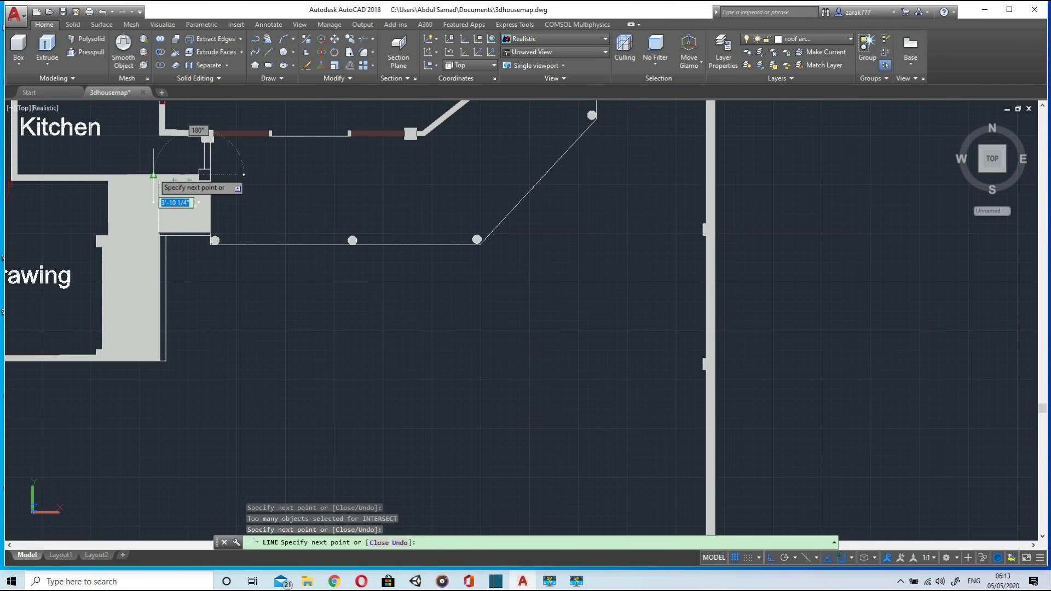
scroll(153, 176, "up", 5)
scroll(153, 175, "down", 4)
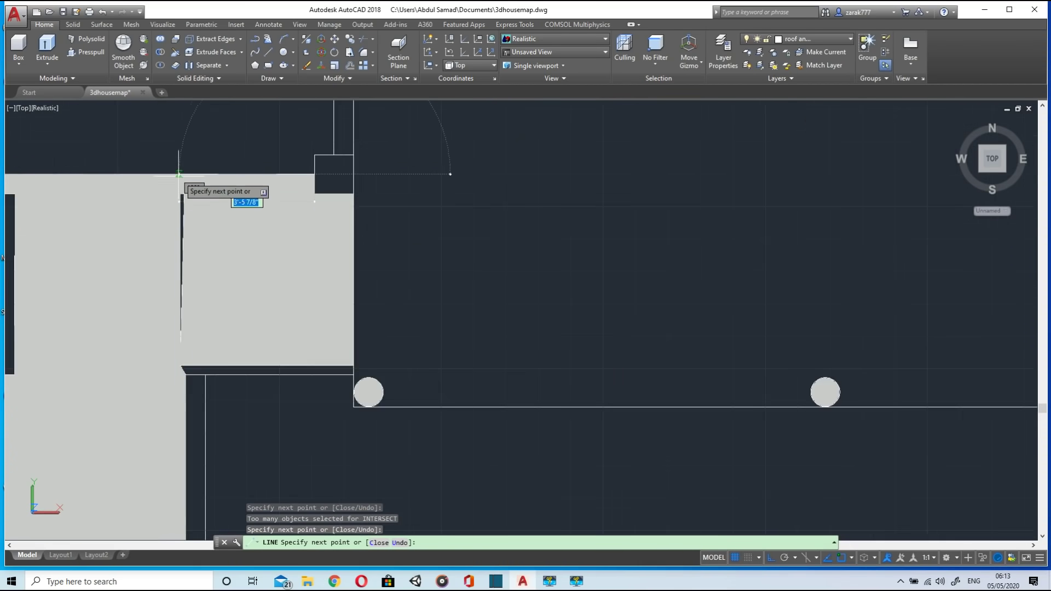
Step: Inspect the stairs from a tilted view, return to the Top view and end the outline at the column beside the kitchen
middle_click_drag(183, 203, 180, 153, "shift")
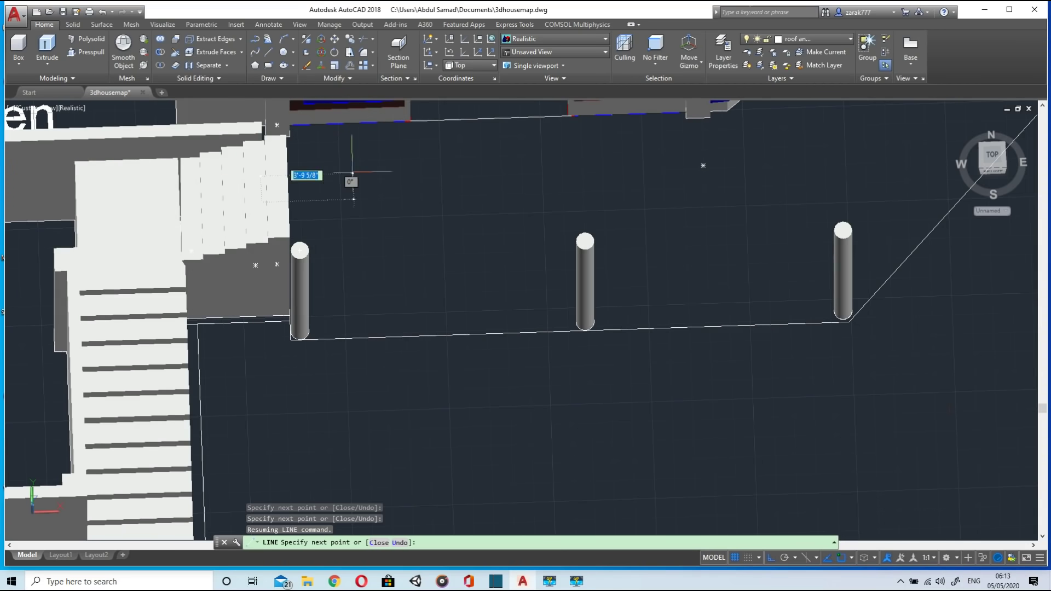
left_click(992, 155)
scroll(530, 295, "down", 3)
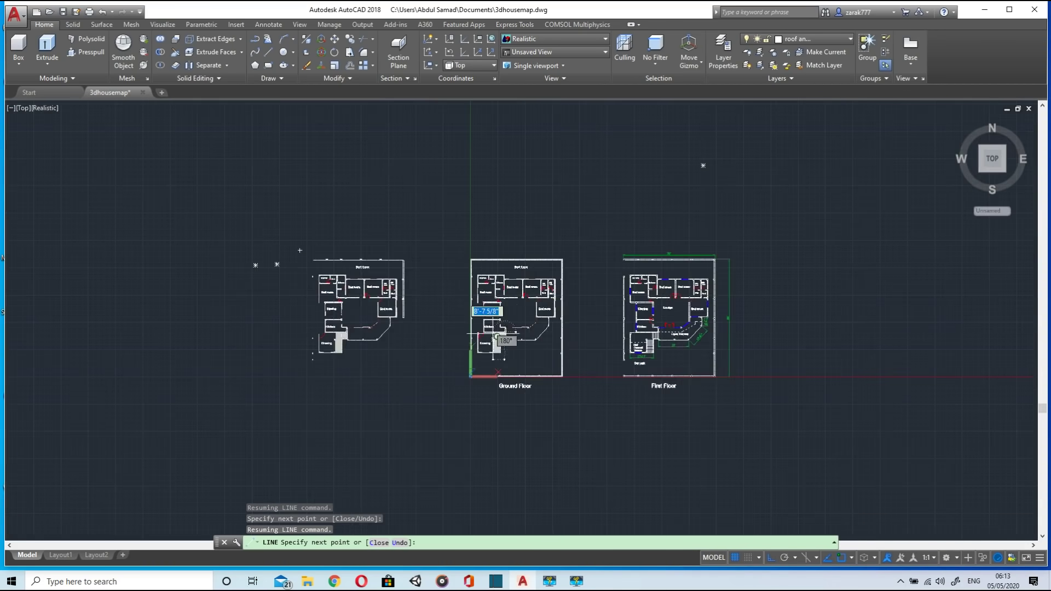
scroll(530, 331, "up", 6)
scroll(583, 311, "up", 3)
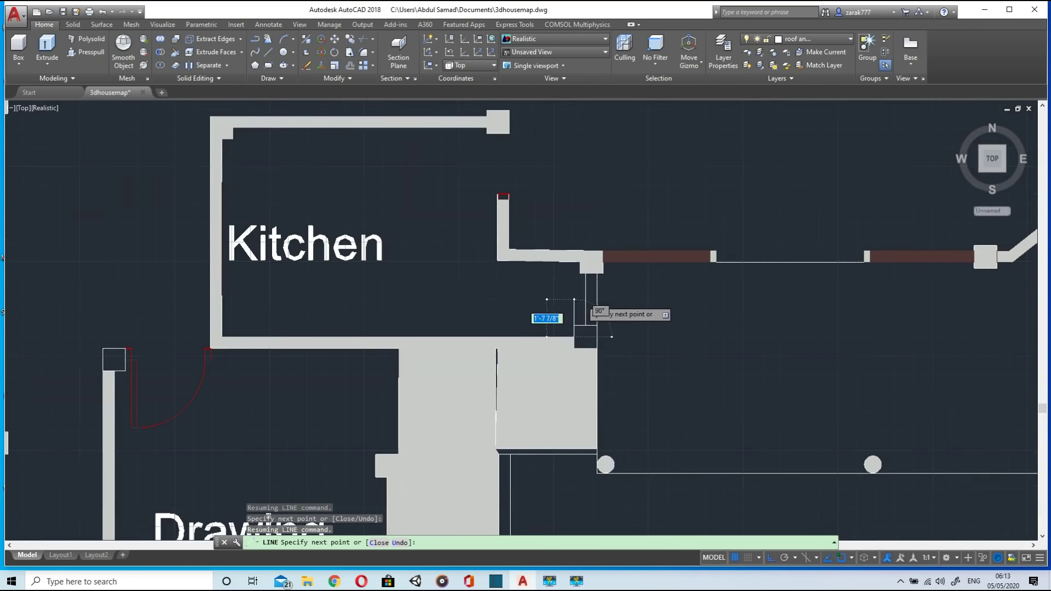
scroll(596, 315, "up", 3)
scroll(571, 336, "down", 3)
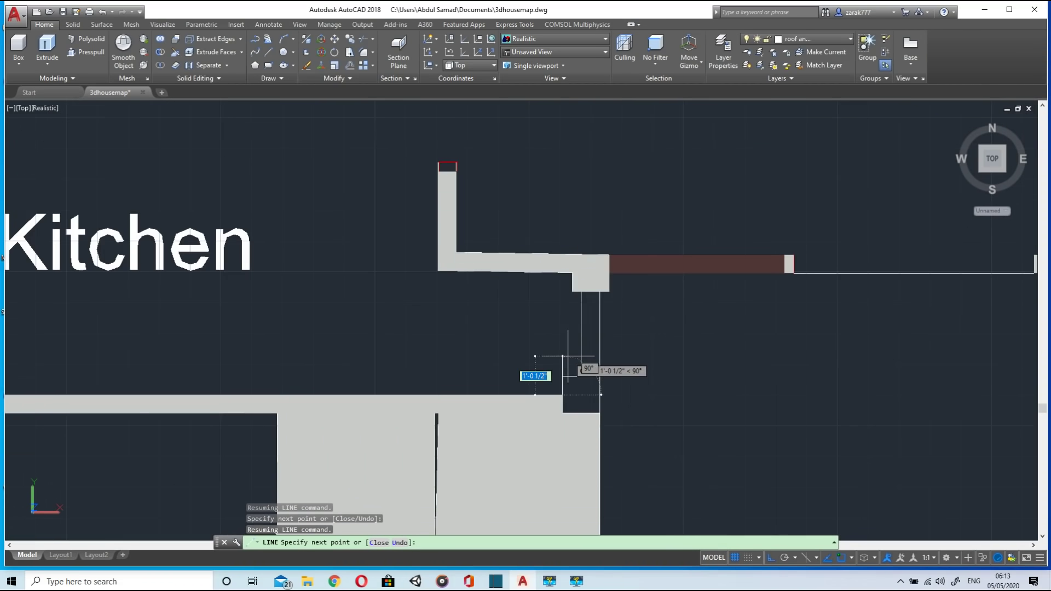
key("Escape")
scroll(563, 356, "down", 5)
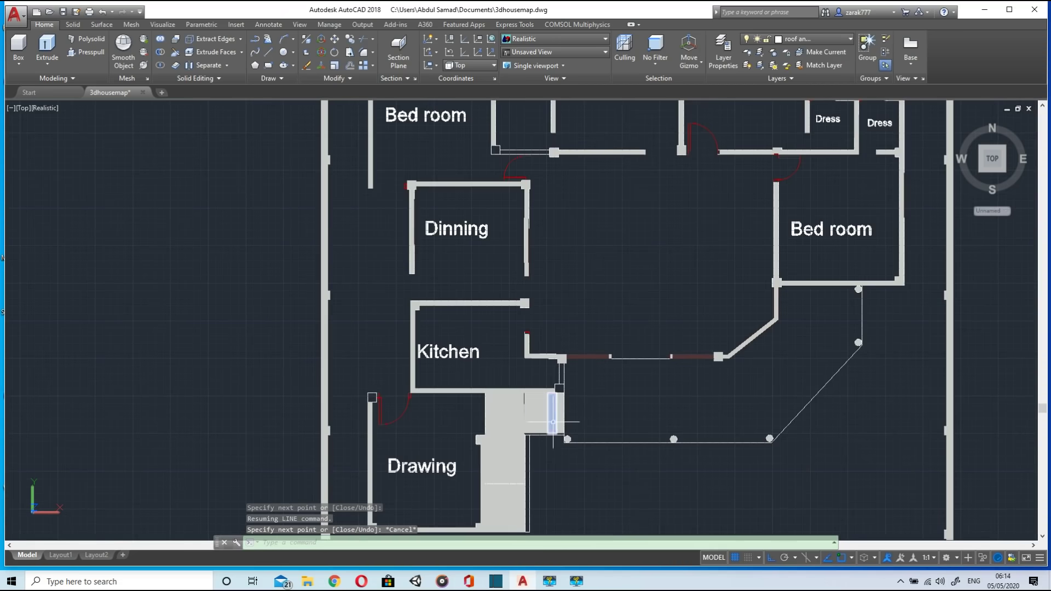
Step: Start a new line at the rear bath room's outer corner and run it along the side wall to the bedroom wall's front end
middle_click_drag(554, 419, 556, 320, "shift")
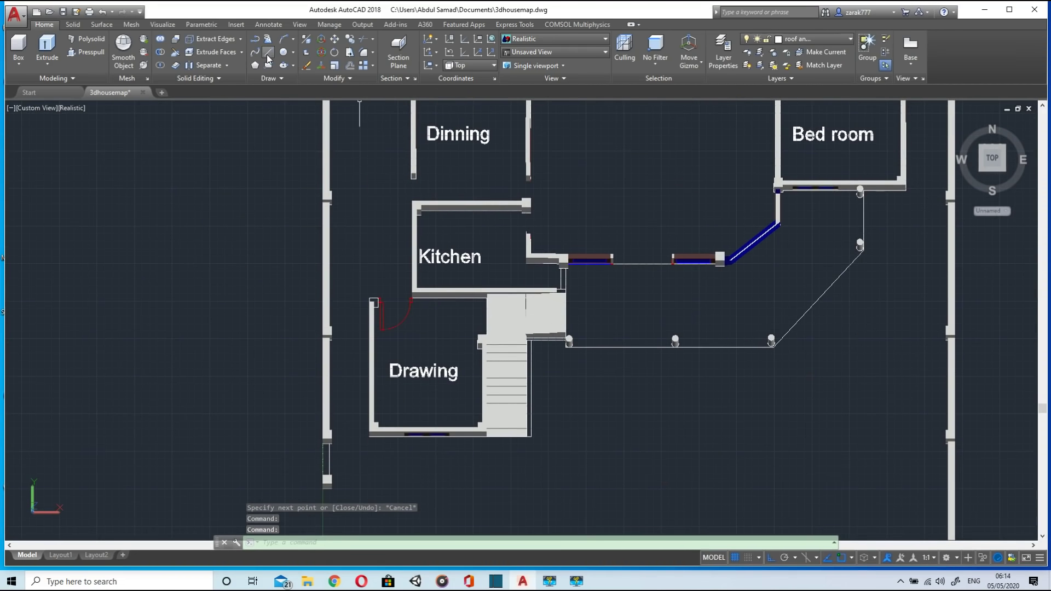
left_click(267, 52)
scroll(500, 438, "up", 5)
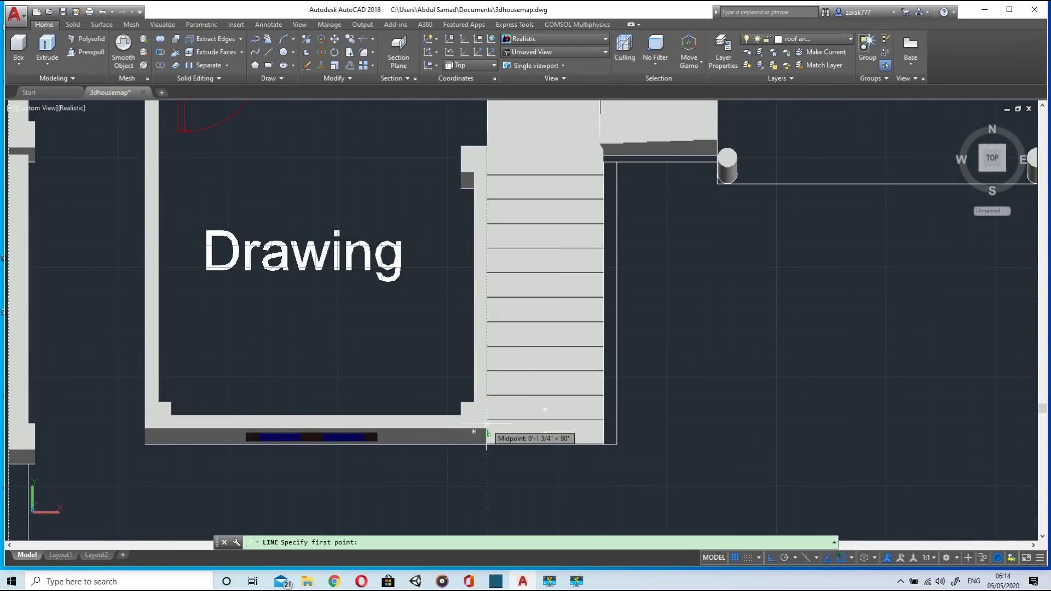
left_click(991, 158)
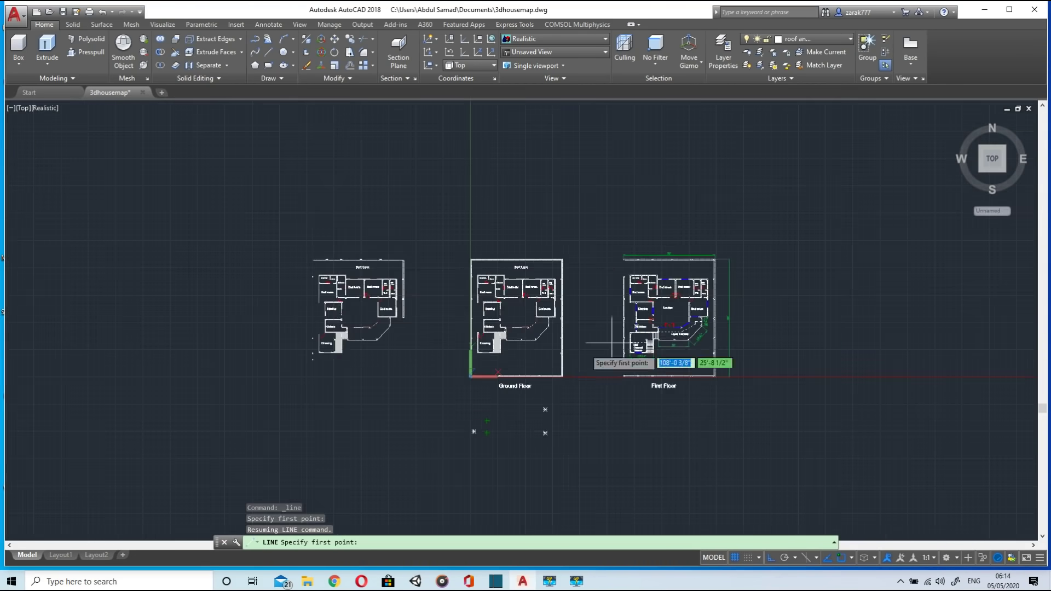
scroll(519, 360, "up", 6)
scroll(363, 193, "down", 6)
scroll(362, 192, "up", 9)
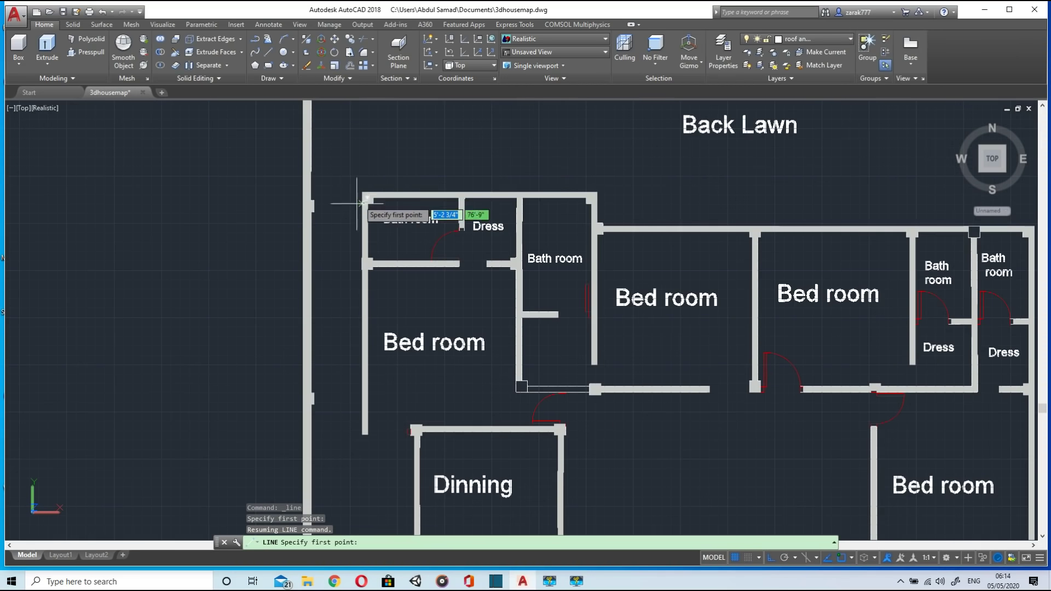
left_click(363, 193)
left_click(362, 434)
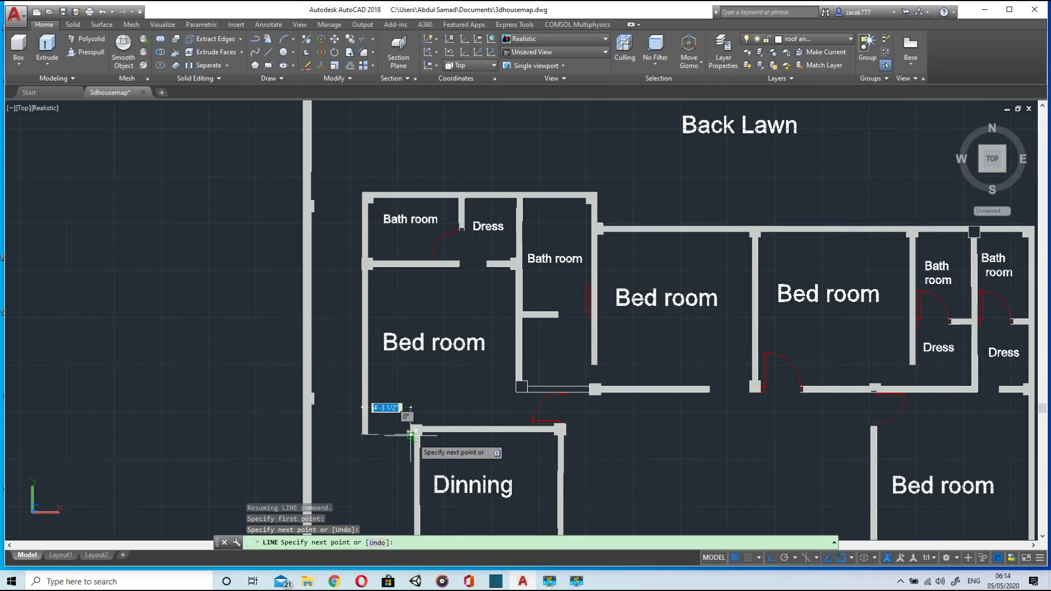
Step: Continue the line across the gap to the dining room's outer wall and along it to the kitchen's front outer corner
scroll(411, 435, "up", 6)
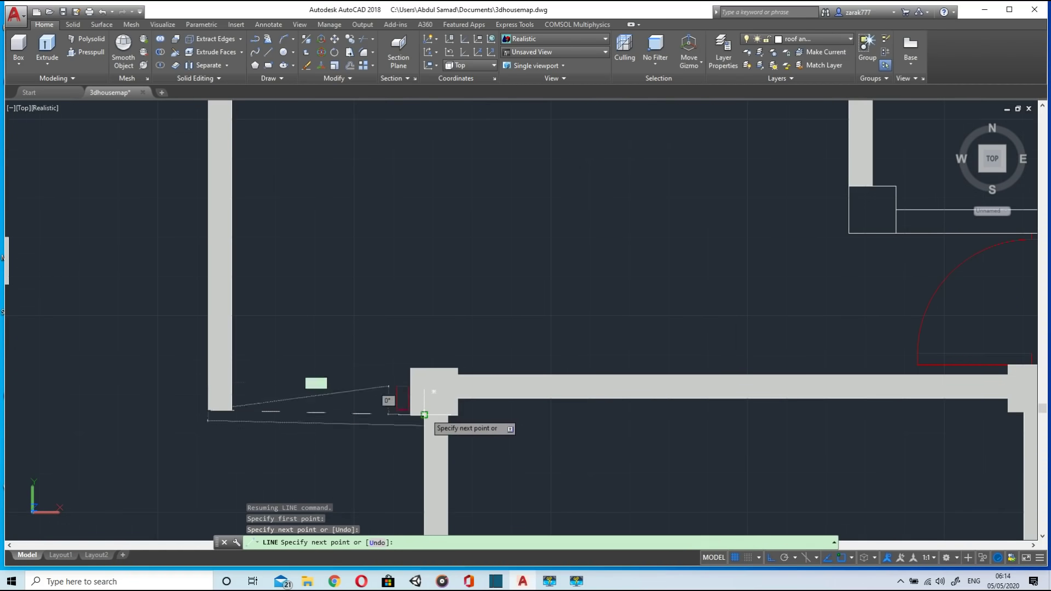
scroll(424, 414, "down", 3)
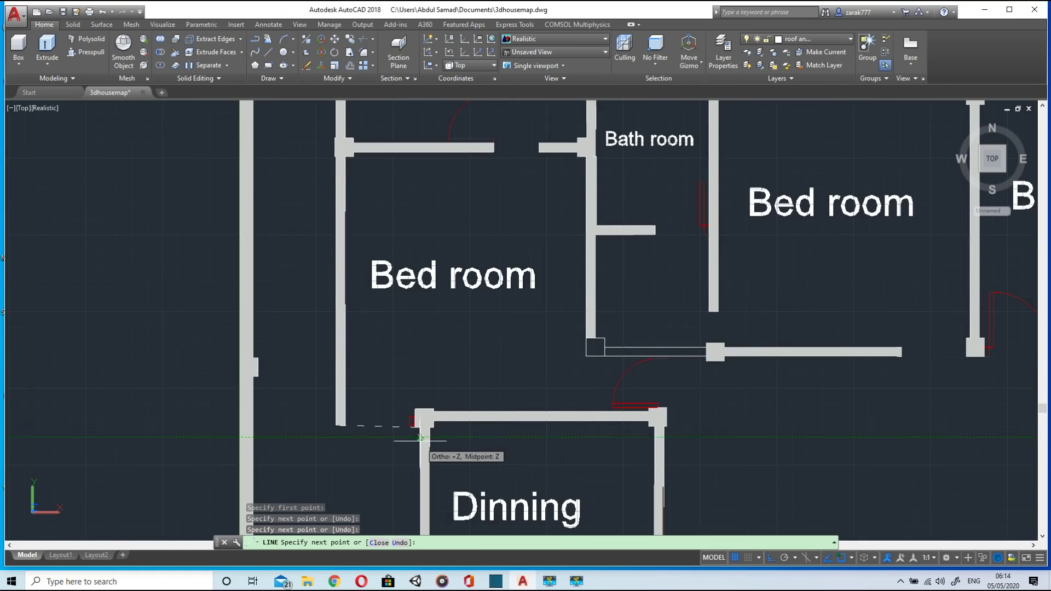
left_click(423, 443)
middle_click_drag(423, 443, 435, 267)
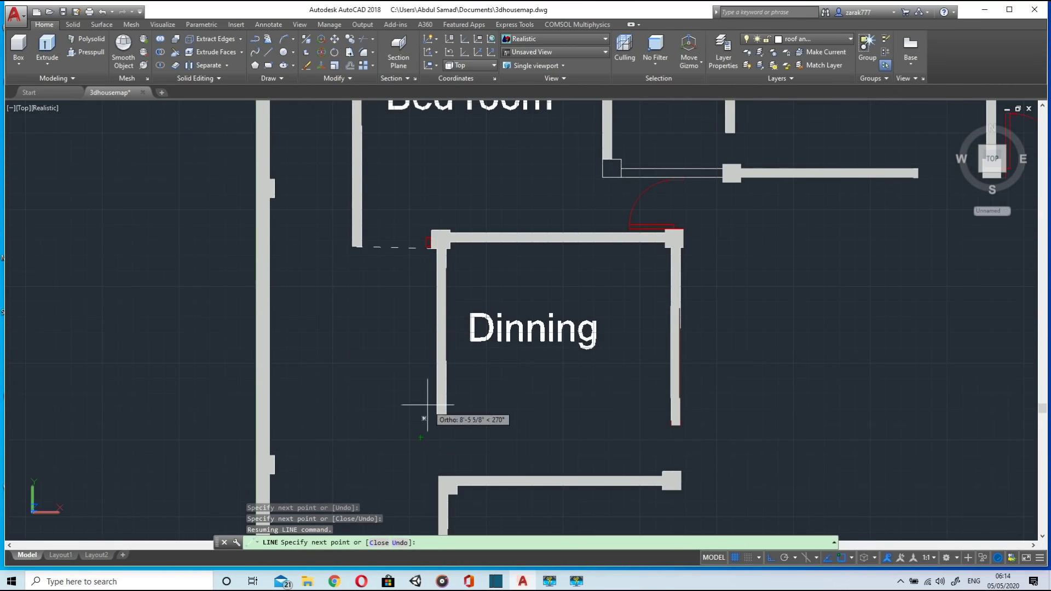
middle_click_drag(439, 485, 455, 226)
left_click(455, 396)
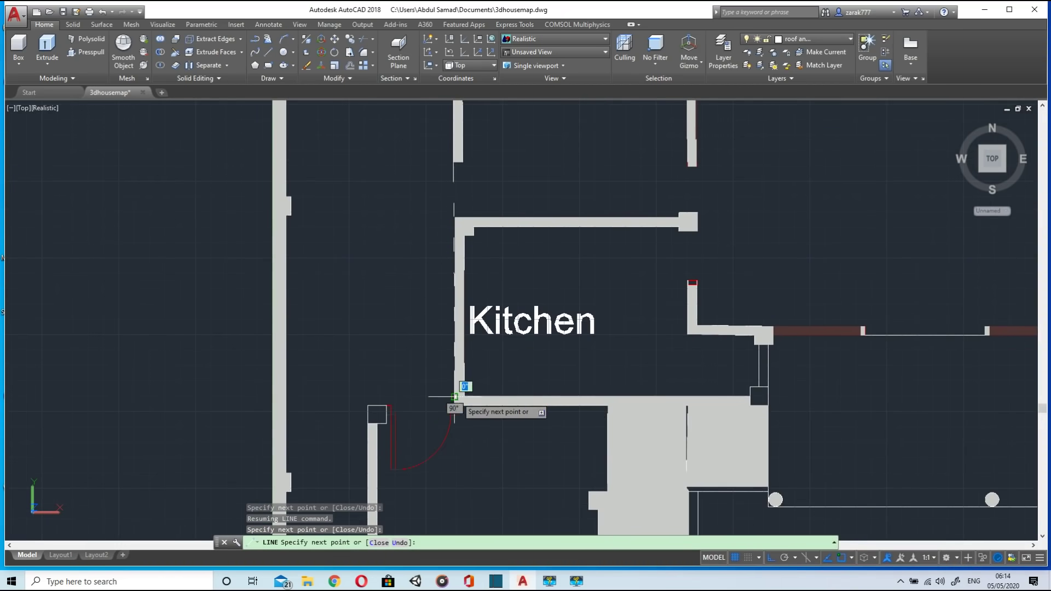
Step: Extend the outline to the drawing room's outer column, along its side wall and across the front wall to the stairs' outer corner
left_click(367, 405)
middle_click_drag(368, 406, 426, 92)
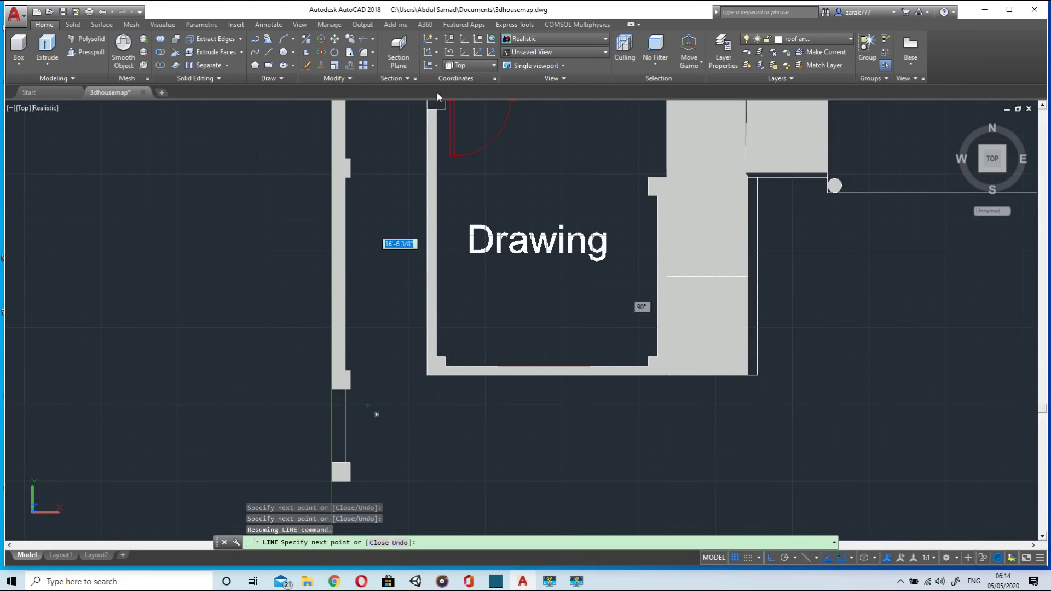
left_click(427, 375)
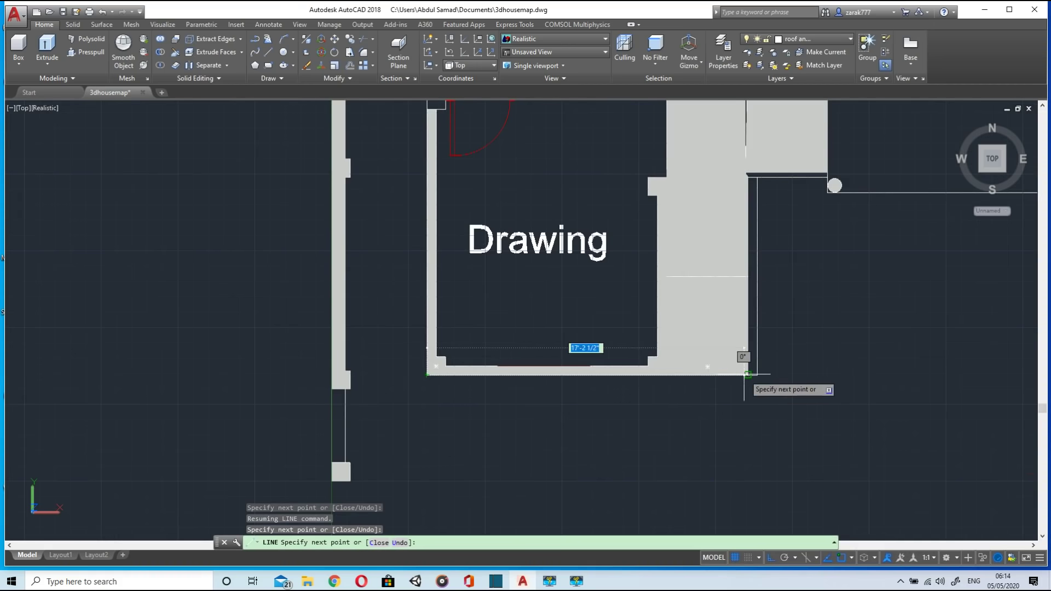
left_click(747, 375)
Step: Draw the outline along the stairs' outer edge to the kitchen wall and across to the column, and end the line
mouse_move(747, 222)
middle_mouse_down()
mouse_move(749, 314)
mouse_move(723, 434)
middle_mouse_up()
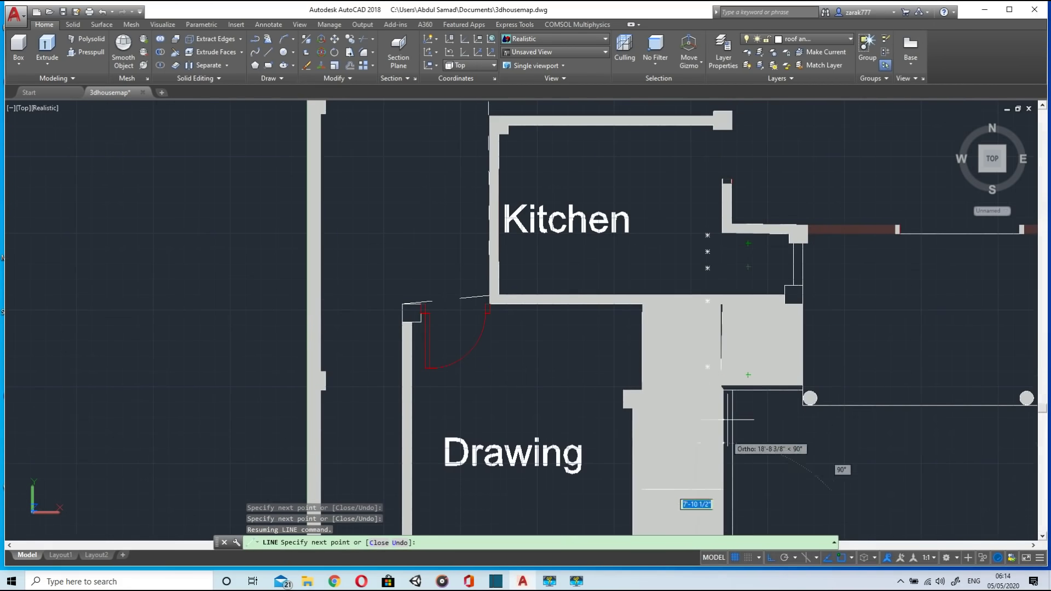
scroll(721, 296, "up", 5)
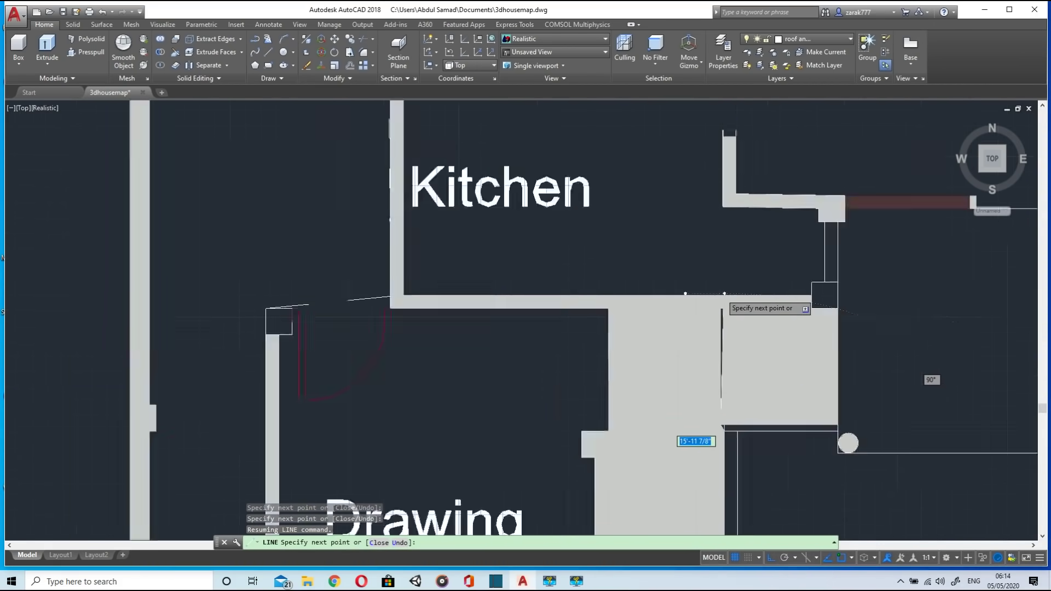
left_click(718, 297)
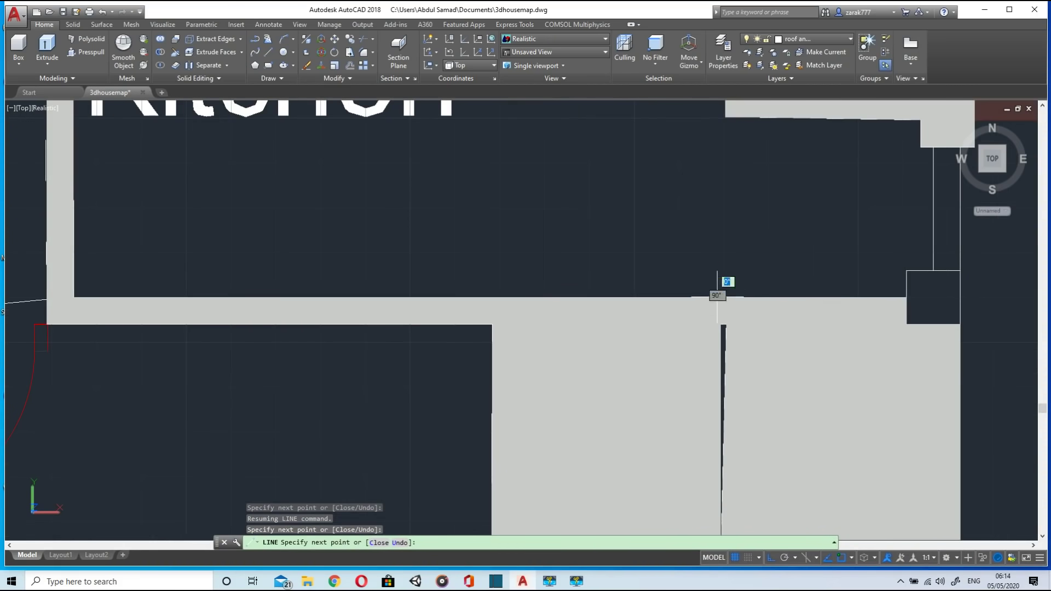
left_click(906, 297)
scroll(903, 306, "down", 8)
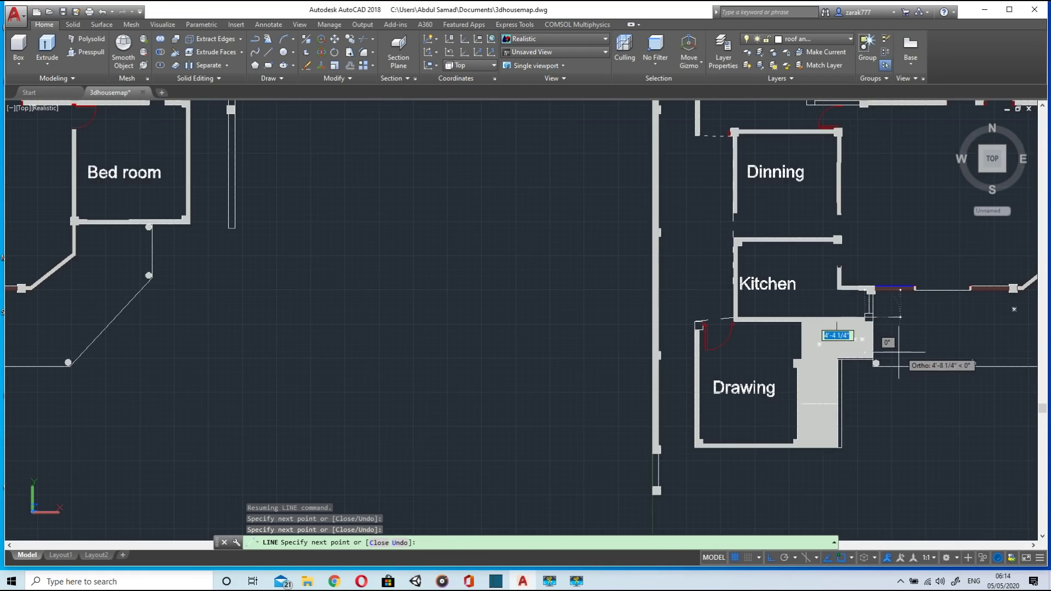
key("Escape")
Step: Make layer 0 current and try to turn it off, choosing to keep the current layer on
mouse_move(903, 363)
middle_mouse_down()
mouse_move(857, 322)
mouse_move(621, 309)
middle_mouse_up()
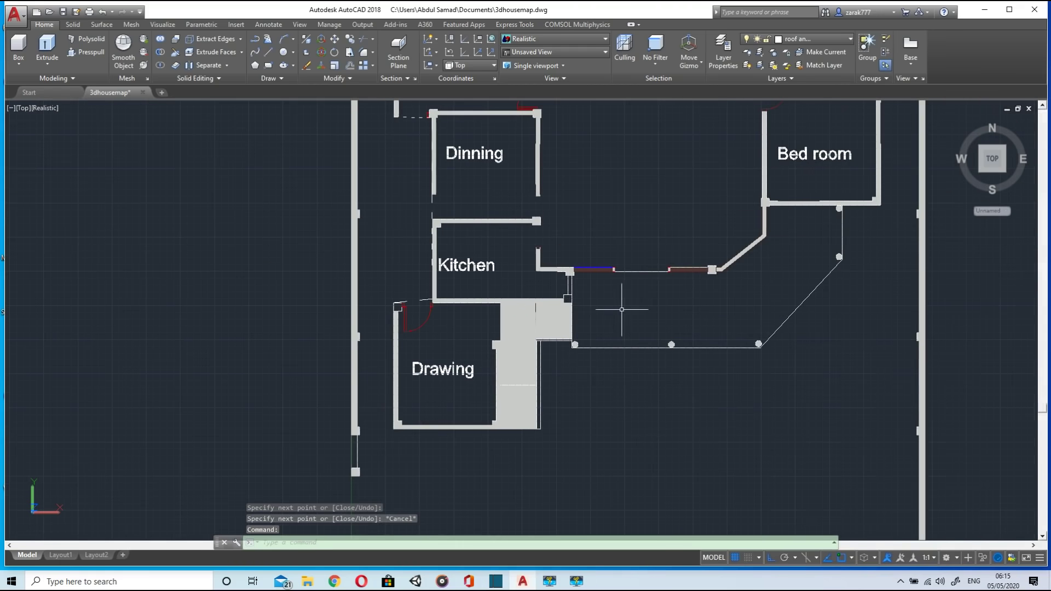
left_click(849, 40)
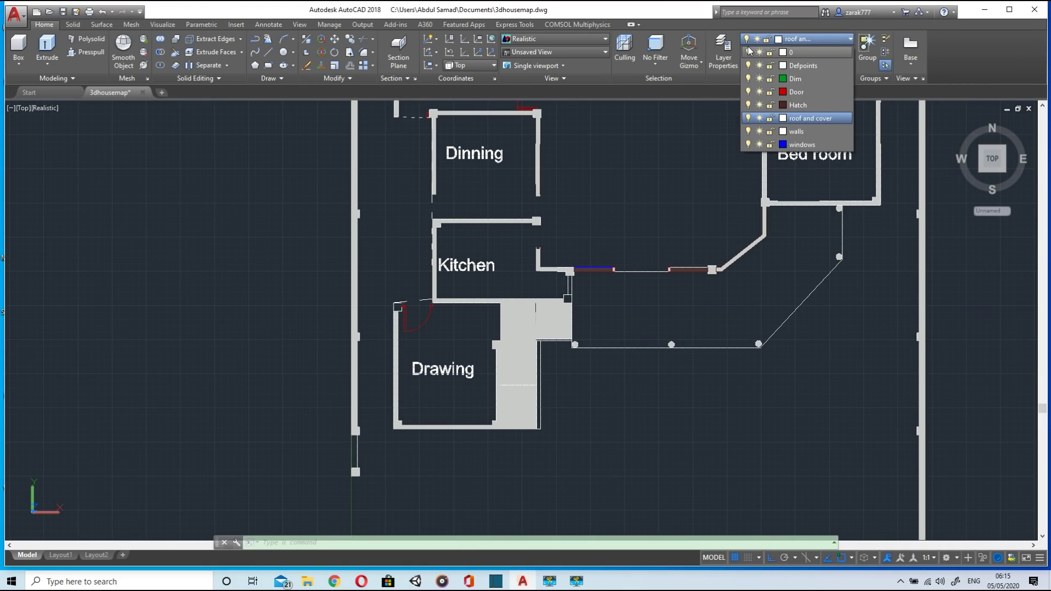
left_click(749, 51)
left_click(850, 39)
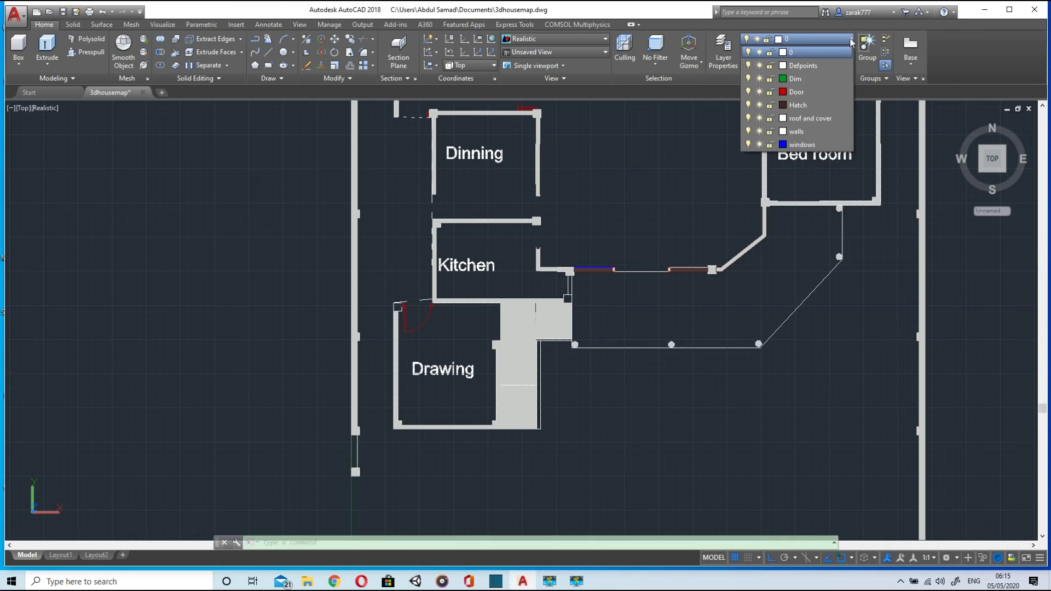
left_click(749, 52)
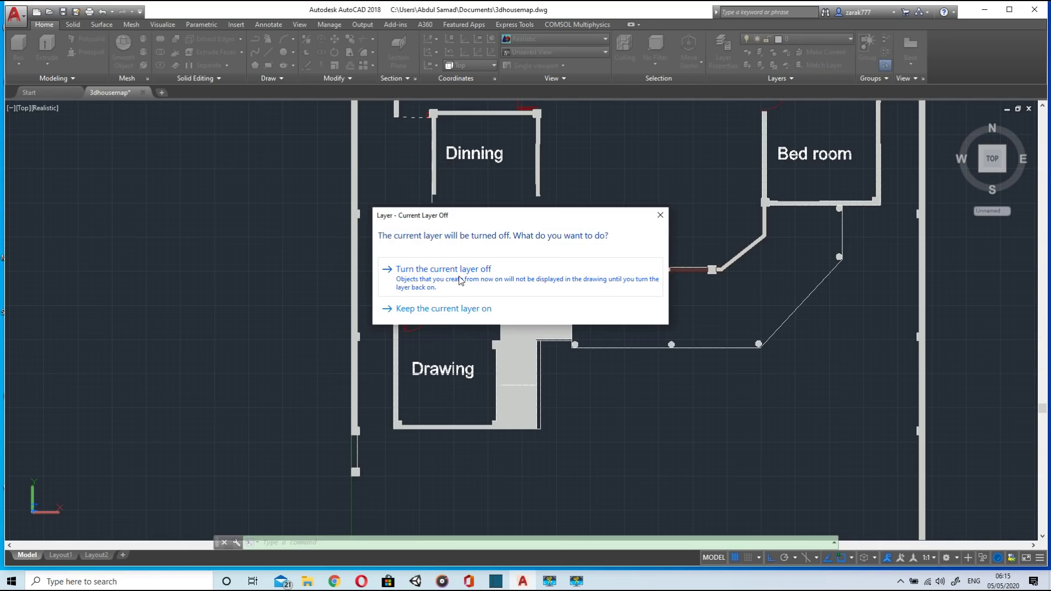
left_click(457, 309)
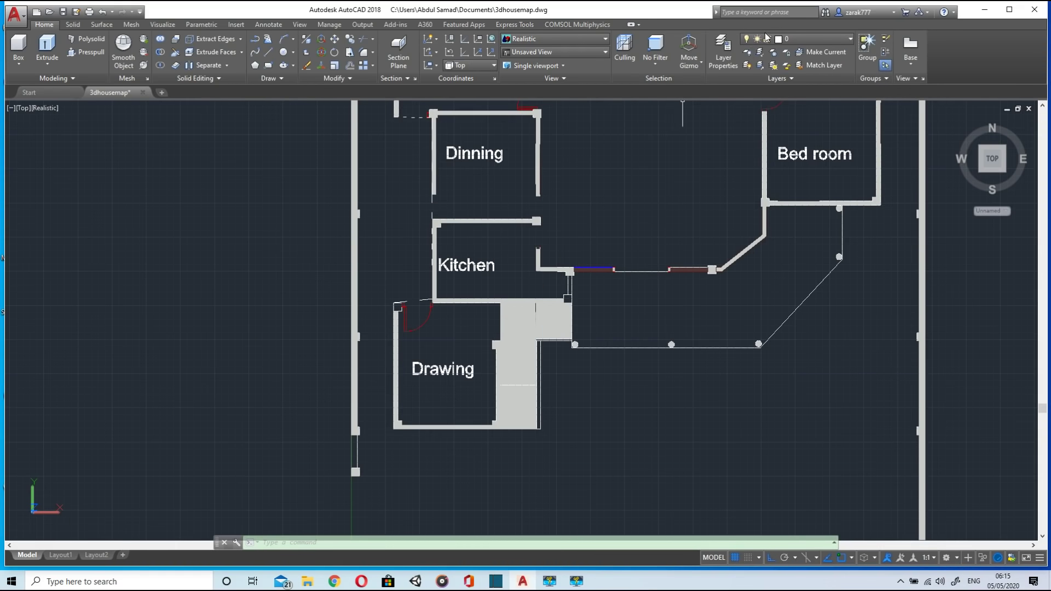
left_click(403, 543)
type("layers")
key("Return")
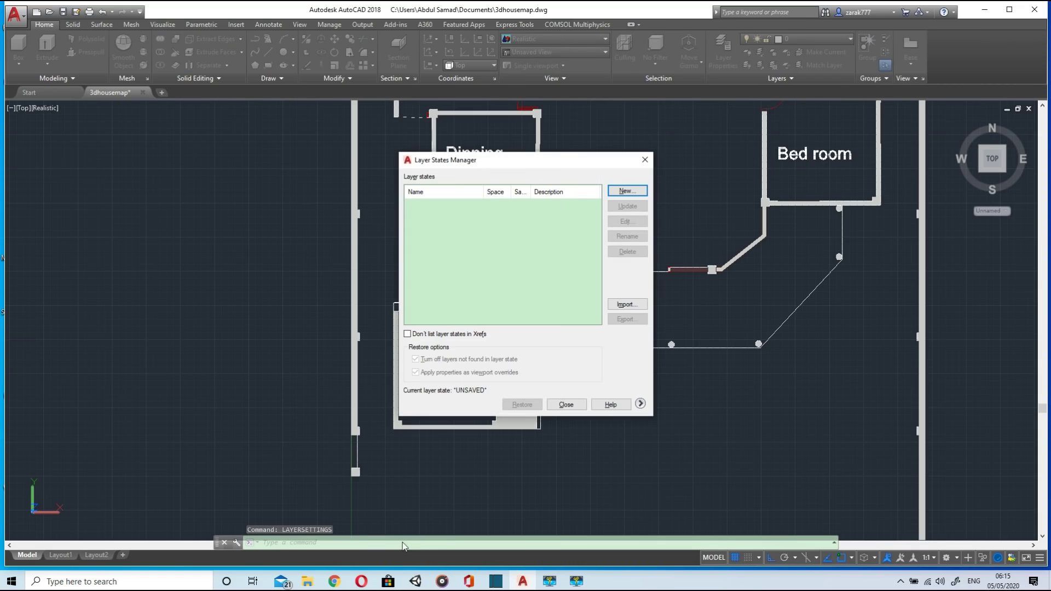
left_click(644, 163)
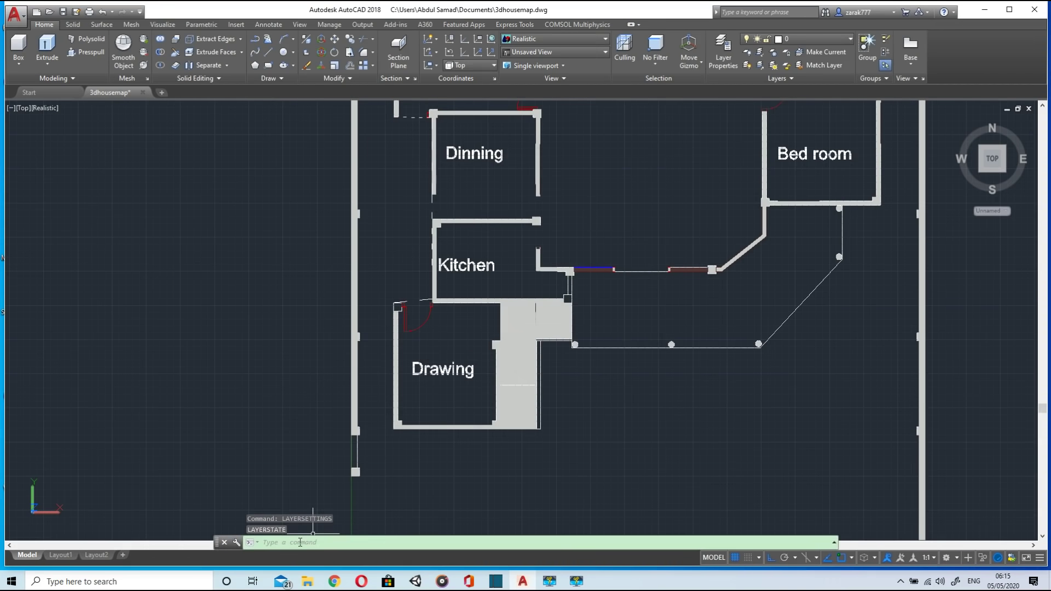
Step: Turn off layers 0, Defpoints, Dim, Door, Hatch, walls and windows, leaving only the roof and cover layer on
type("layer")
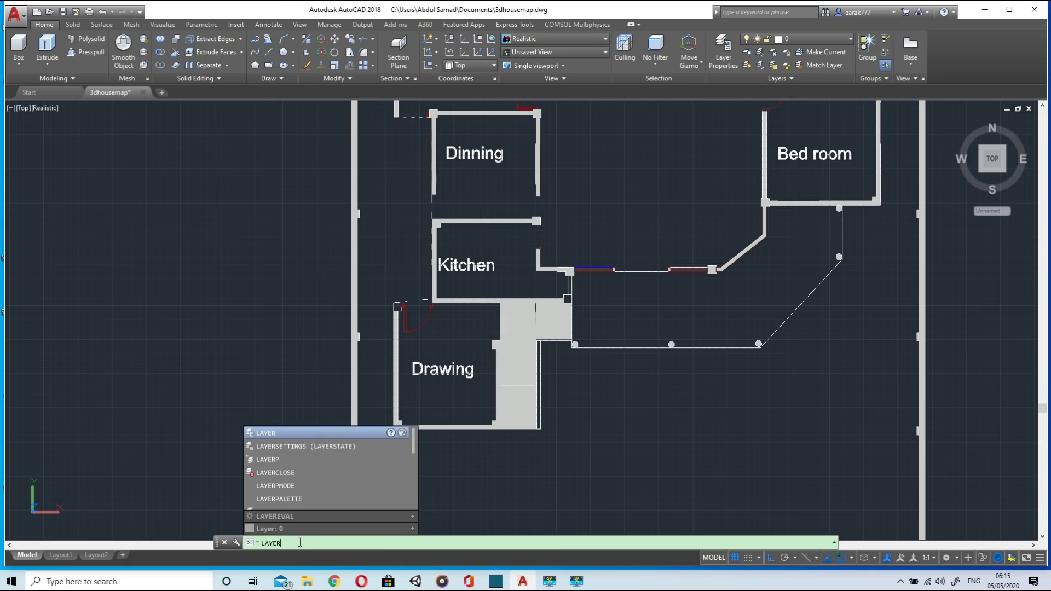
key("Return")
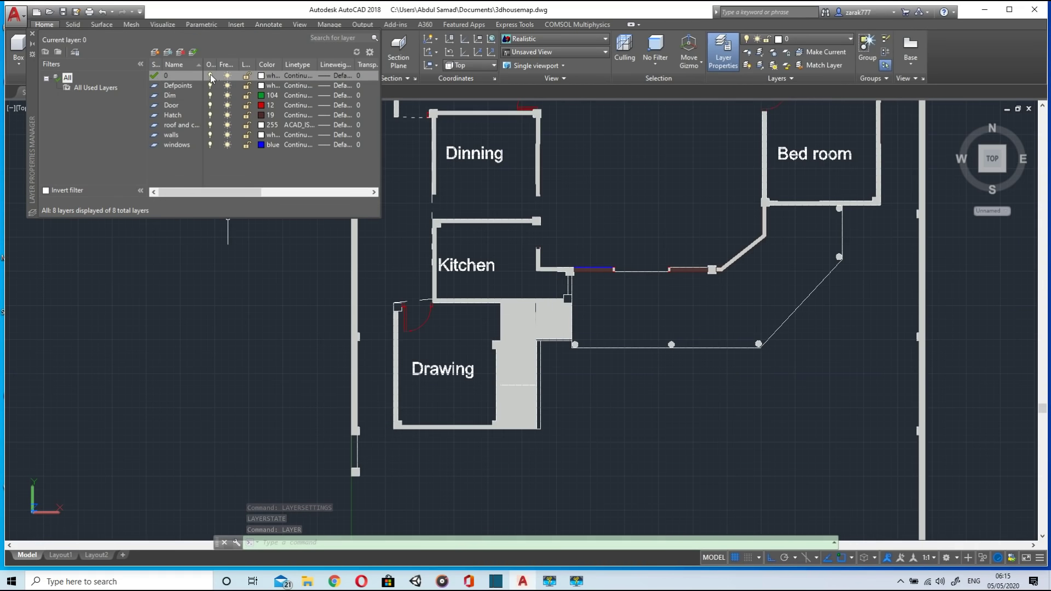
left_click(210, 76)
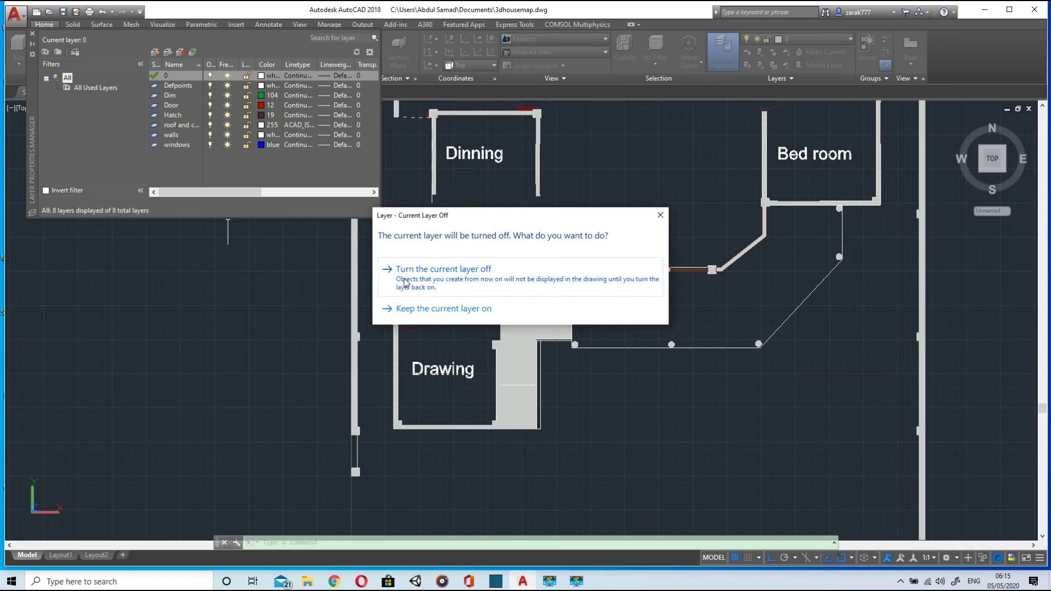
left_click(405, 282)
left_click(210, 86)
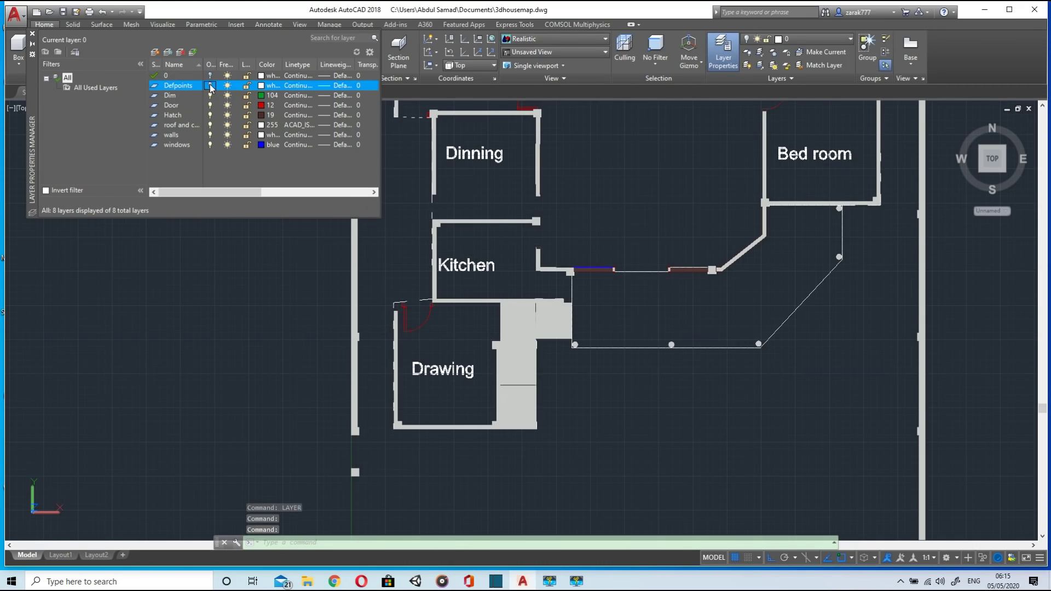
left_click(210, 96)
left_click(210, 106)
left_click(210, 115)
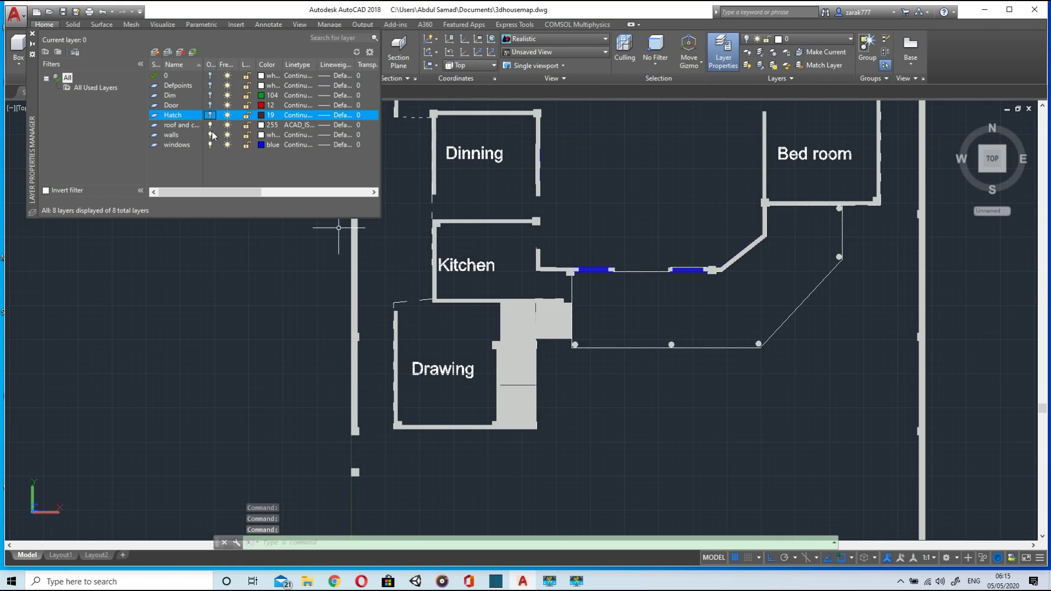
left_click(210, 135)
left_click(210, 145)
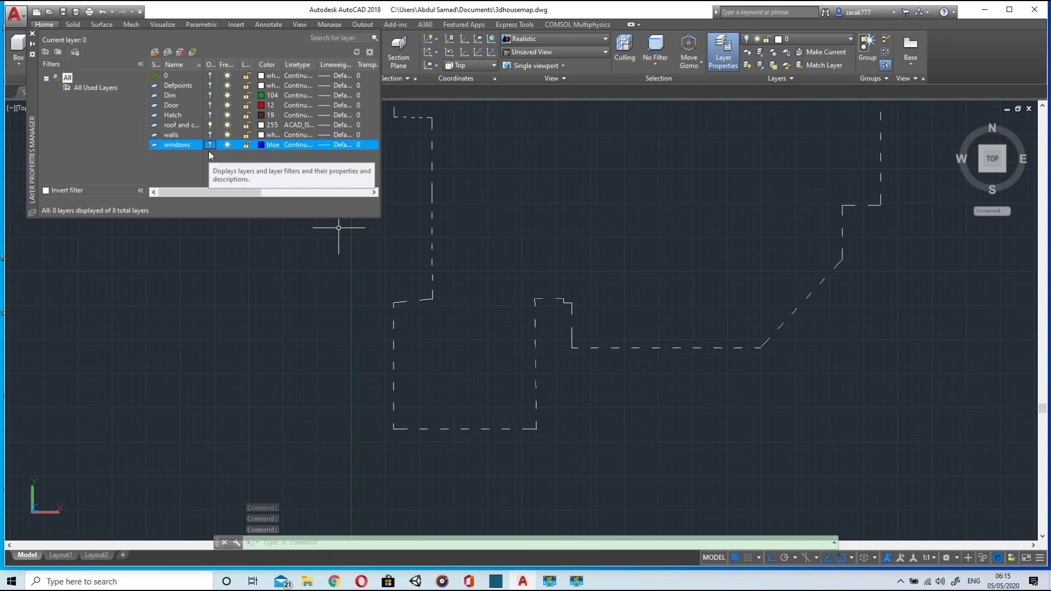
Step: Set the roof and cover layer's linetype to Continuous and close the layer properties
left_click(297, 126)
left_click(490, 271)
left_click(449, 350)
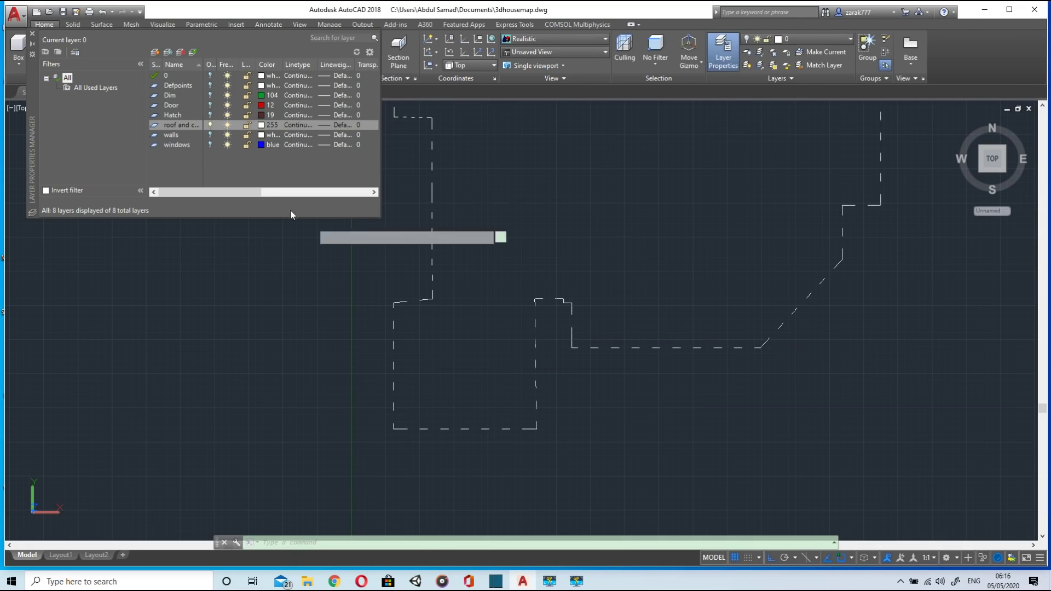
left_click(31, 35)
scroll(586, 253, "down", 8)
scroll(641, 334, "up", 3)
mouse_move(568, 342)
left_mouse_down()
mouse_move(746, 217)
mouse_move(629, 140)
mouse_move(544, 147)
mouse_move(518, 184)
mouse_move(706, 158)
mouse_move(732, 338)
left_mouse_up()
key("Escape")
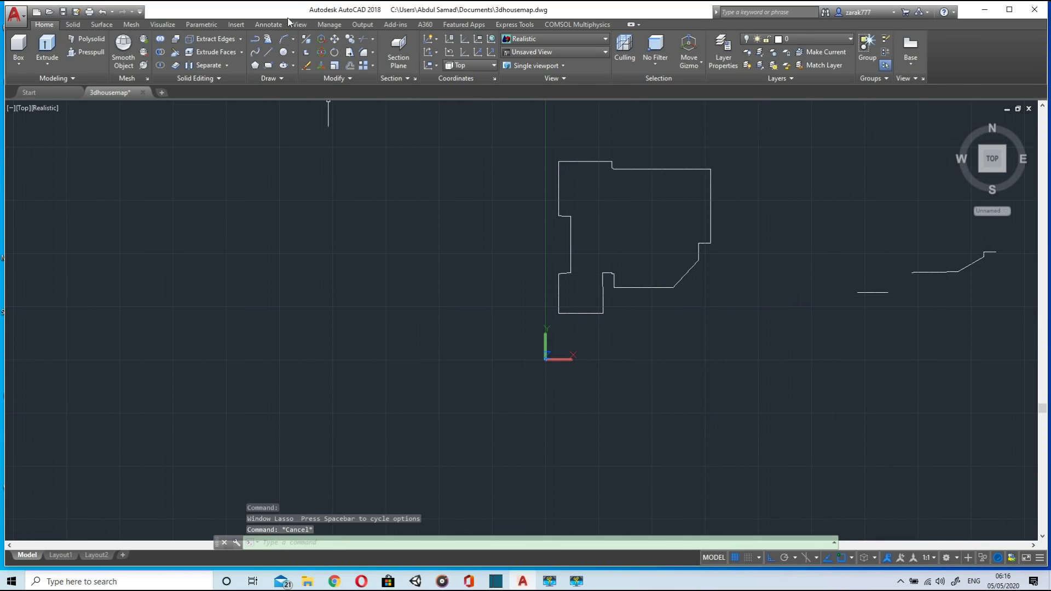
Step: Offset the roof outline's two north edges and the short step between them 1' outward
left_click(341, 66)
scroll(547, 158, "up", 3)
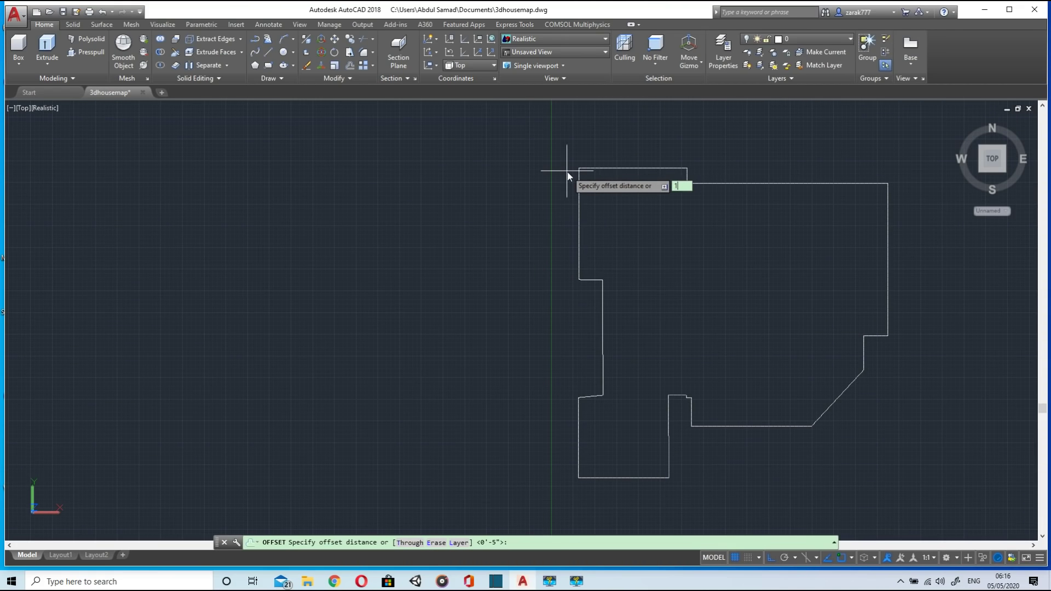
type("1'")
key("Return")
left_click(600, 168)
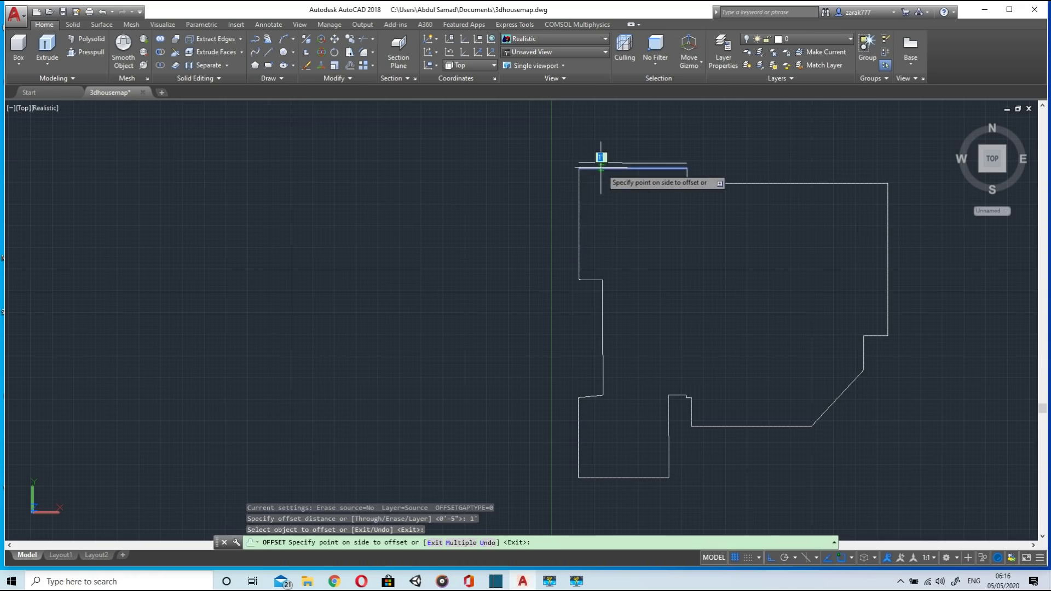
left_click(600, 144)
left_click(687, 175)
left_click(708, 176)
left_click(716, 183)
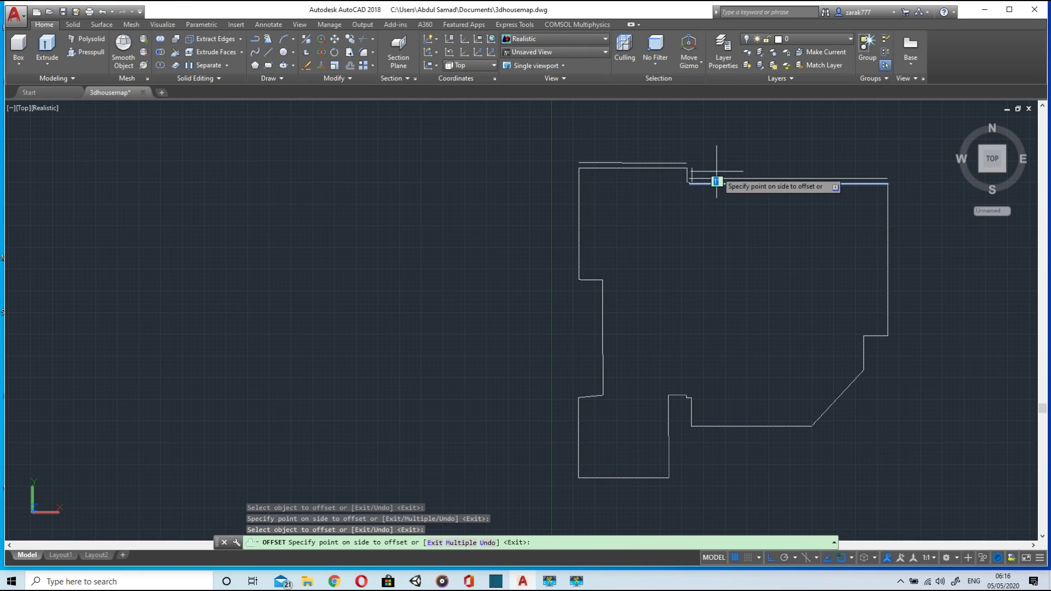
left_click(716, 172)
Step: Offset the outline's east edge, the short return below it and the terrace's side, diagonal and front edges 1' outward
left_click(887, 194)
left_click(894, 230)
left_click(881, 336)
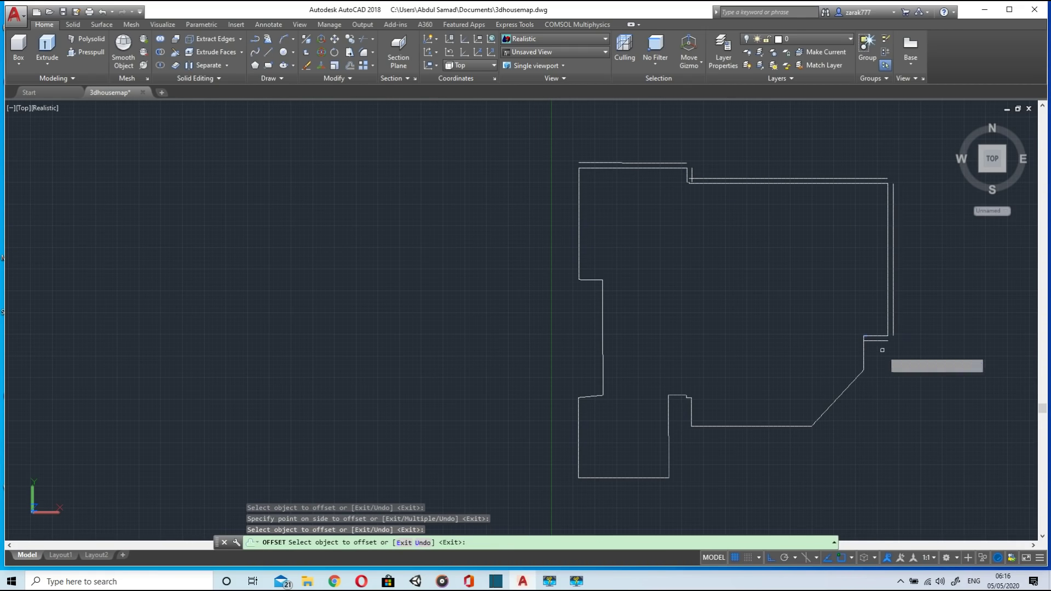
left_click(866, 353)
left_click(848, 386)
left_click(818, 454)
left_click(793, 427)
left_click(793, 434)
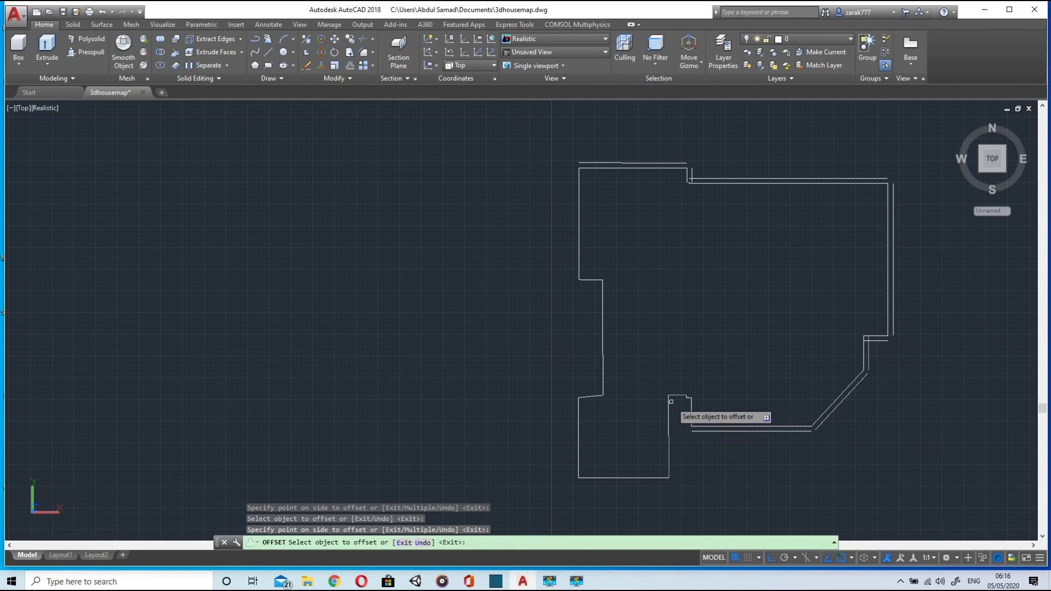
Step: Offset the drawing room's south and west outline edges 1' outward
scroll(670, 401, "up", 3)
scroll(674, 462, "down", 2)
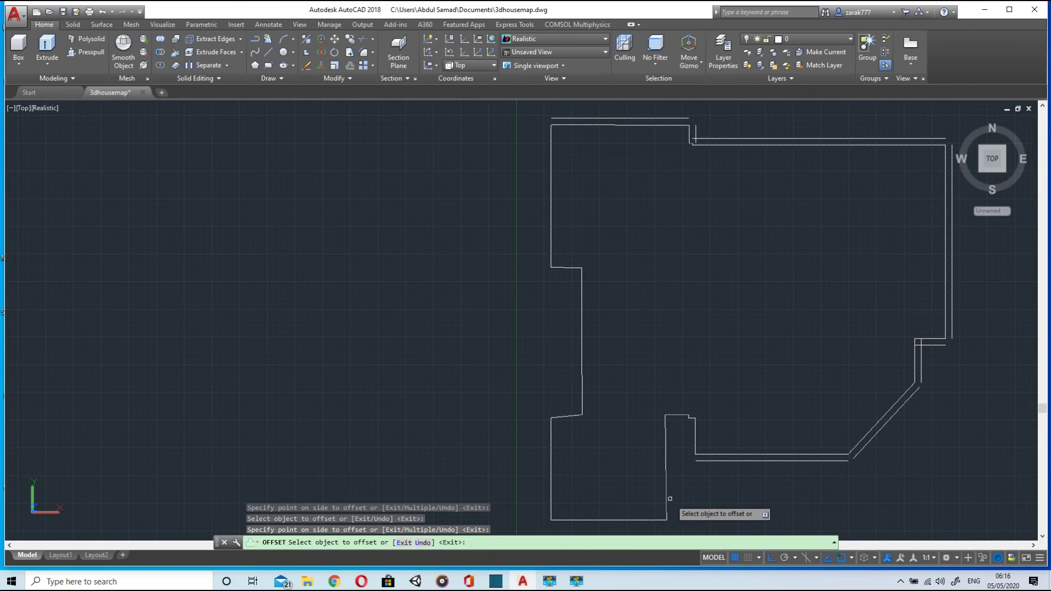
left_click(652, 519)
left_click(608, 531)
left_click(539, 505)
left_click(552, 499)
left_click(546, 485)
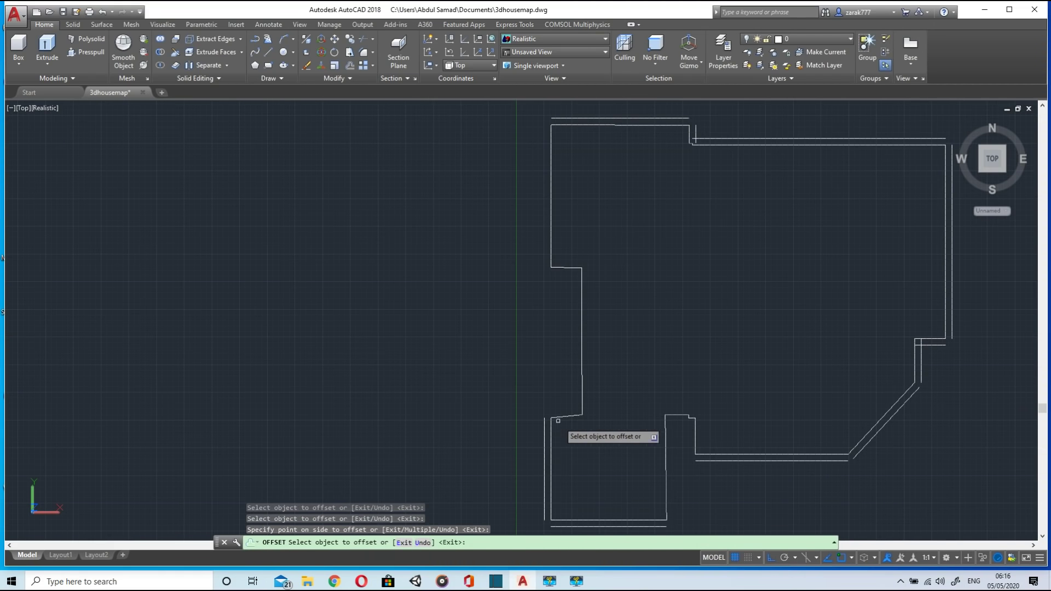
Step: Offset the recessed west edge, its two short return edges and the northern west edge 1' outward, and end the offset
left_click(567, 416)
left_click(566, 369)
left_click(581, 300)
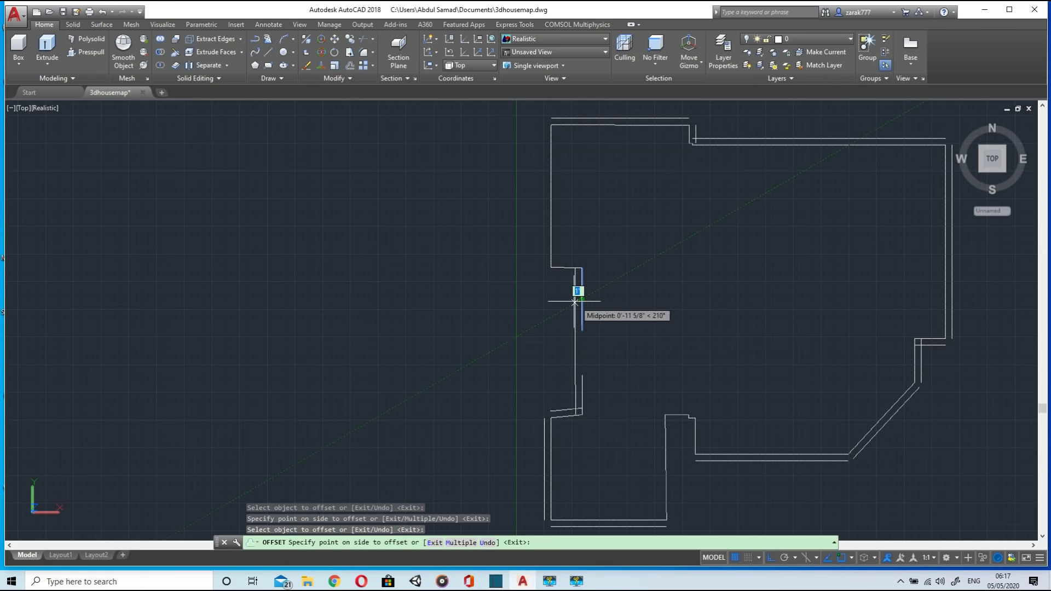
left_click(569, 296)
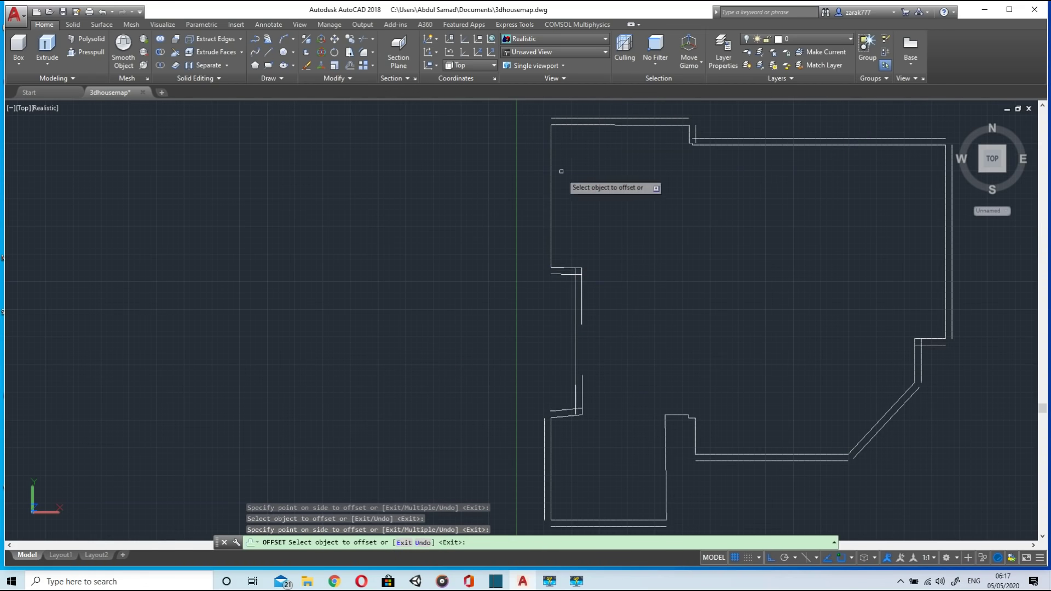
left_click(551, 210)
left_click(545, 208)
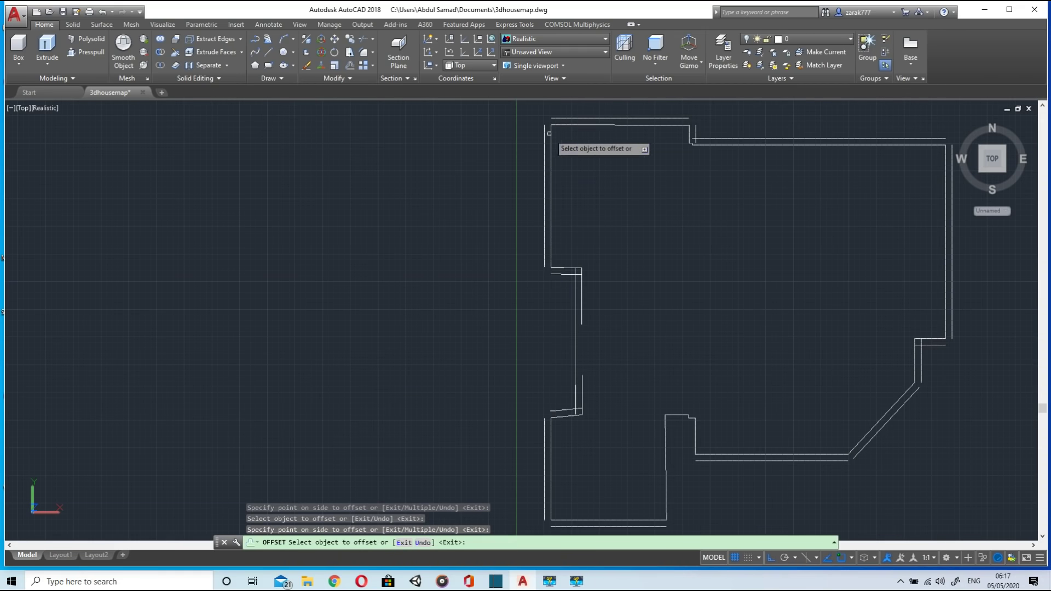
key("Escape")
key("Escape")
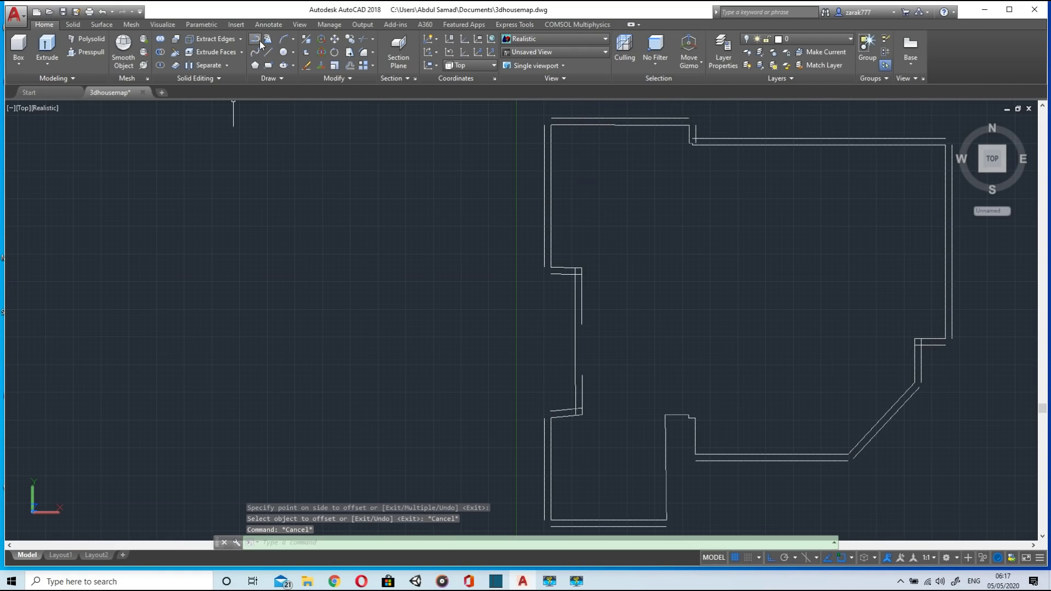
Step: Try to draw a polyline down the offset northern west edge on layer 0
left_click(256, 39)
scroll(542, 130, "up", 3)
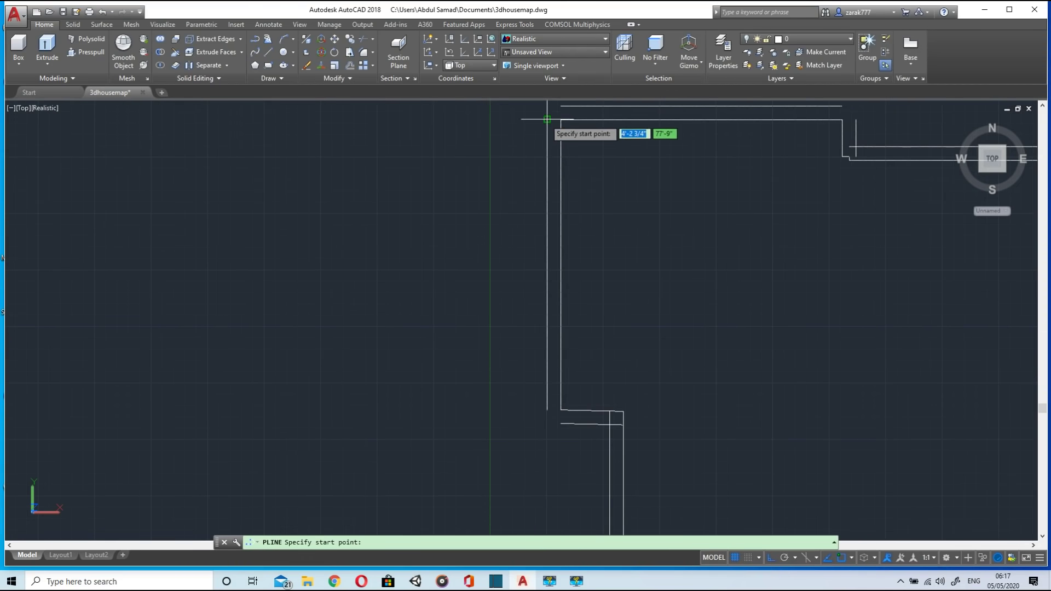
left_click(547, 119)
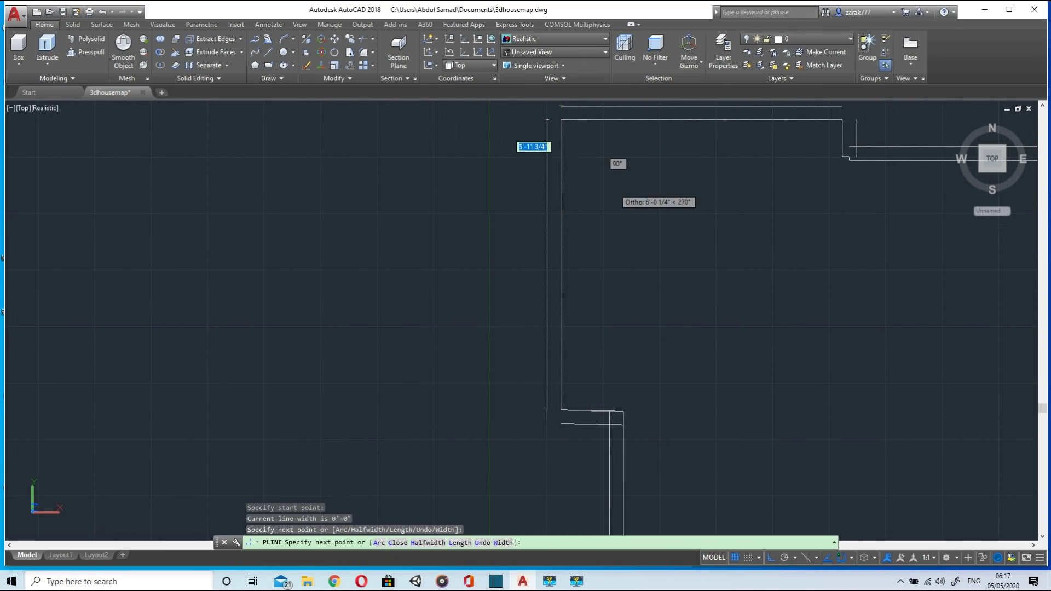
left_click(547, 409)
middle_click_drag(546, 409, 511, 491)
key("Escape")
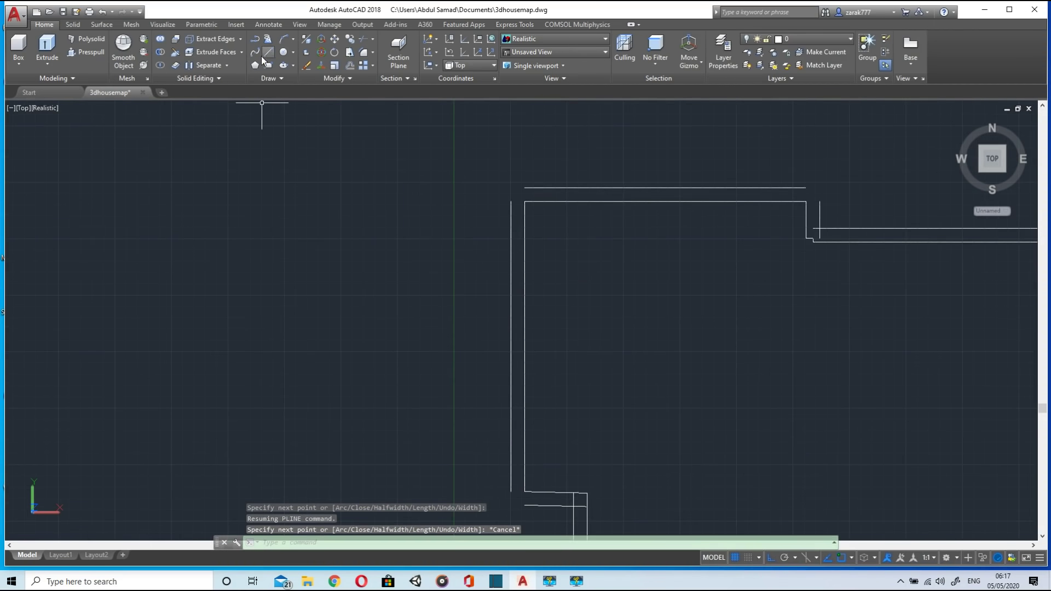
Step: Try to join the offset west and north edges at the northwest corner with a polyline and a line on layer 0
left_click(254, 44)
left_click(513, 204)
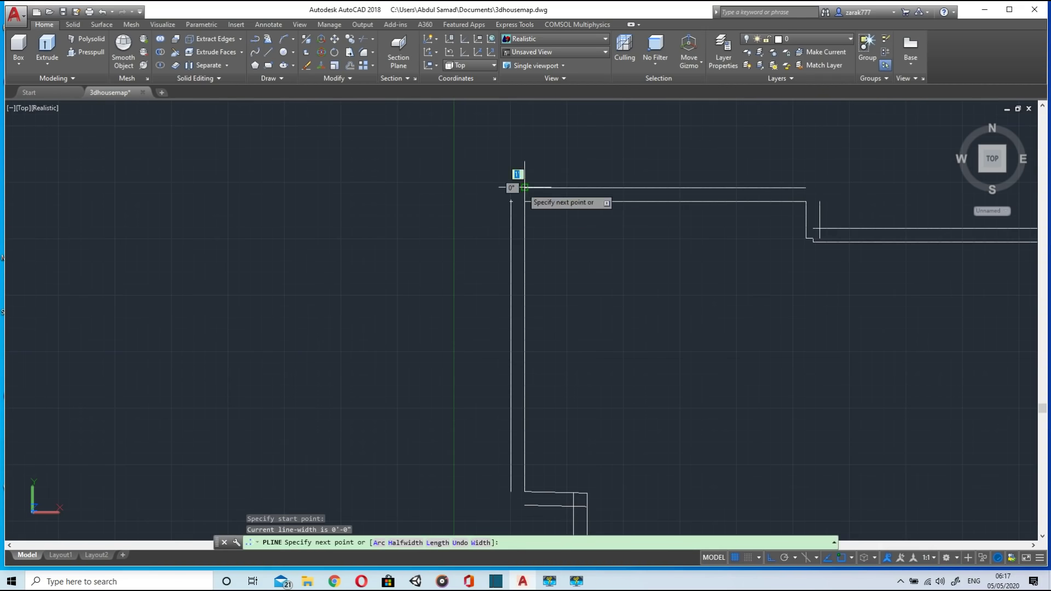
left_click(511, 201)
key("Escape")
left_click(269, 53)
left_click(511, 201)
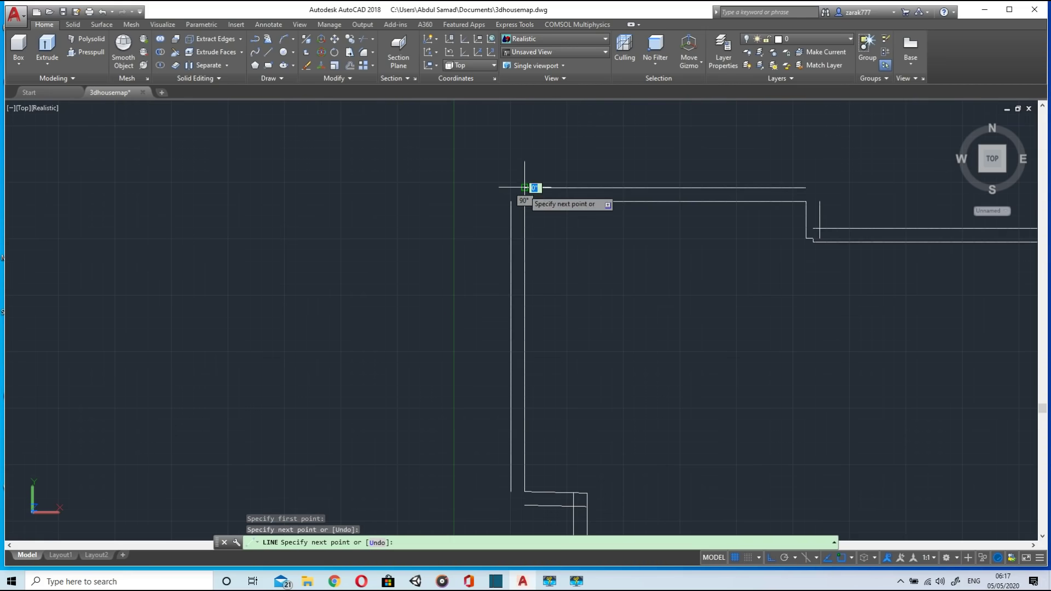
key("Escape")
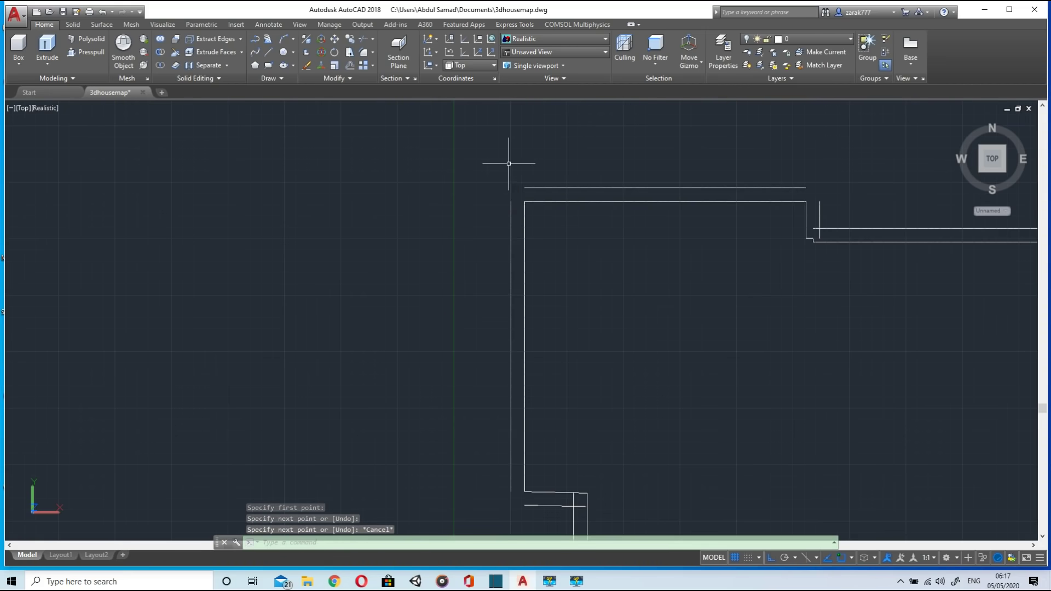
Step: Make the roof and cover layer current and bridge the offset outline's northwest corner with a diagonal polyline
left_click(795, 38)
left_click(796, 125)
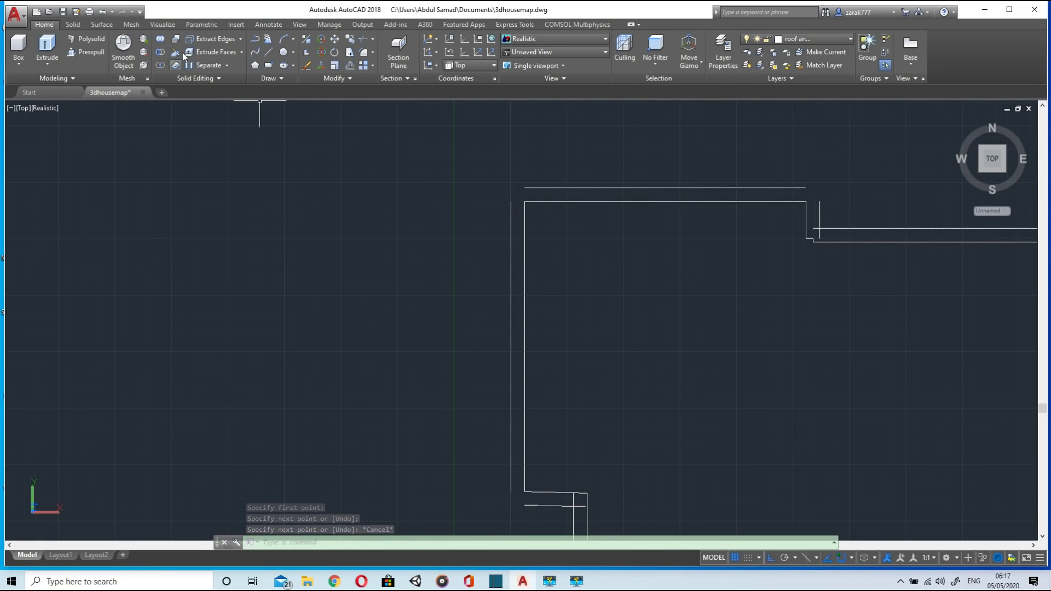
left_click(255, 52)
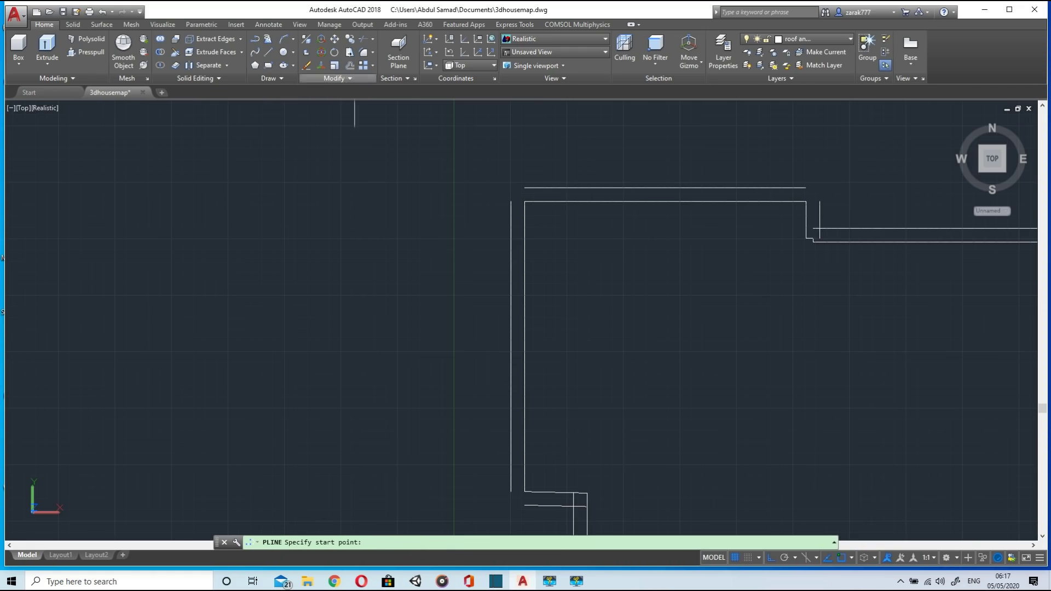
left_click(511, 202)
left_click(524, 188)
key("Escape")
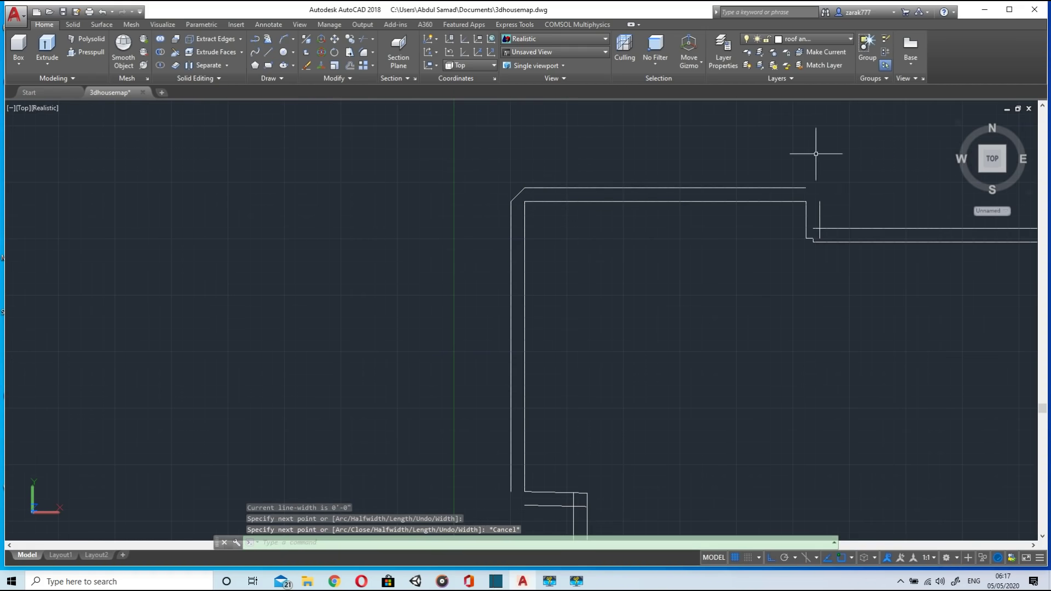
Step: Draw a diagonal polyline from the east end of the upper offset north edge to the offset short step edge
left_click(261, 53)
left_click(805, 187)
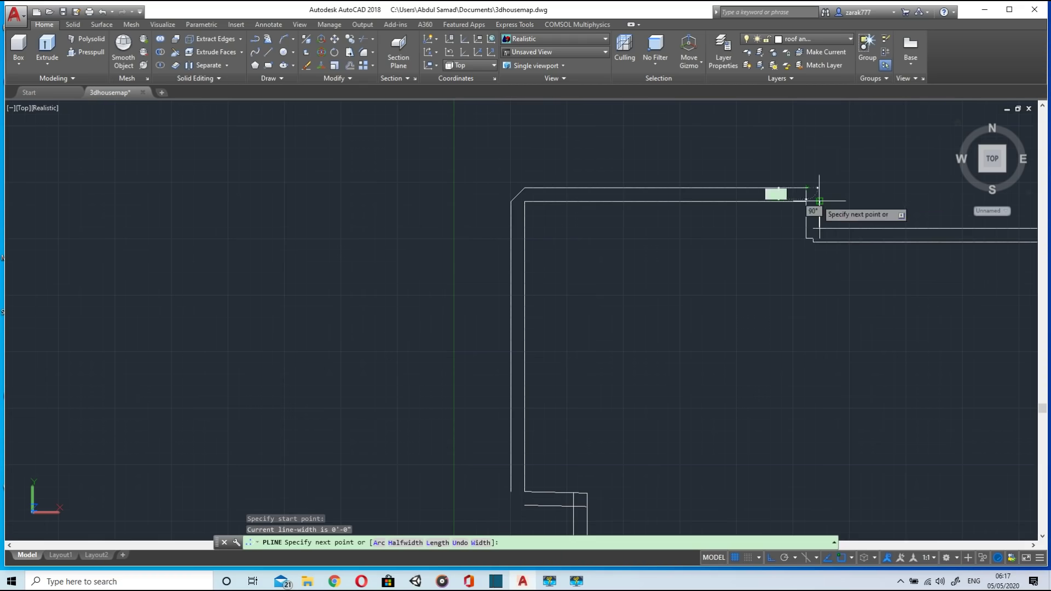
key("Escape")
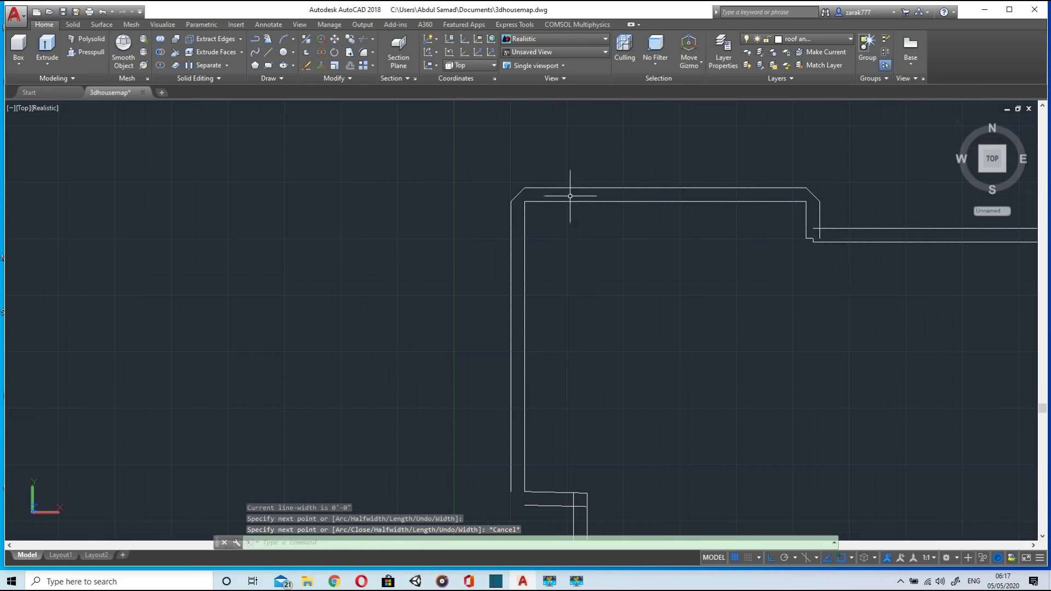
Step: Erase the original inner north edges and the short step edge between them, keeping their offset copies
left_click(588, 200)
key("Delete")
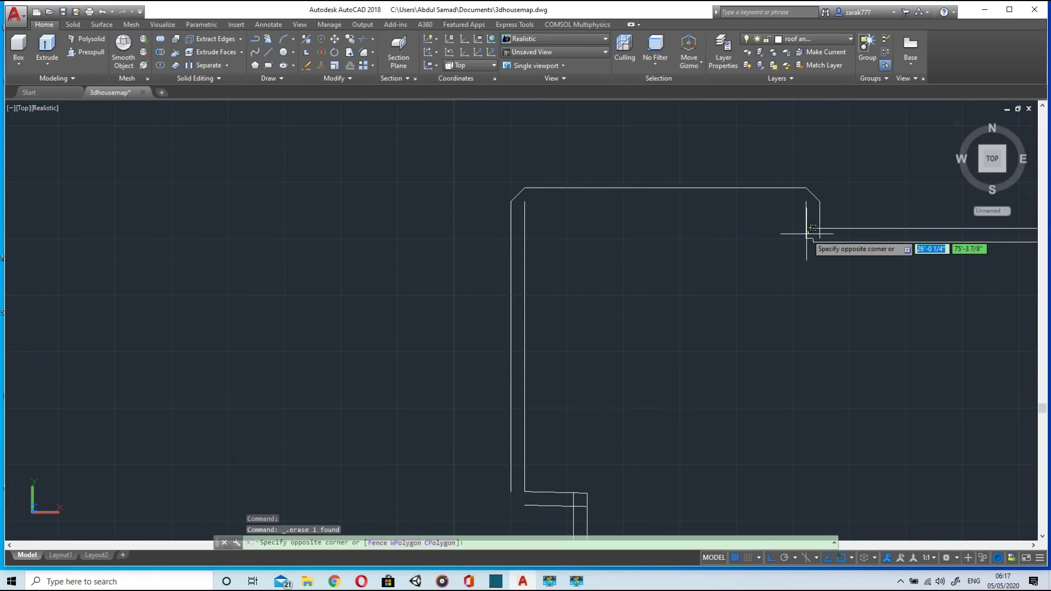
left_click(782, 234)
mouse_move(806, 238)
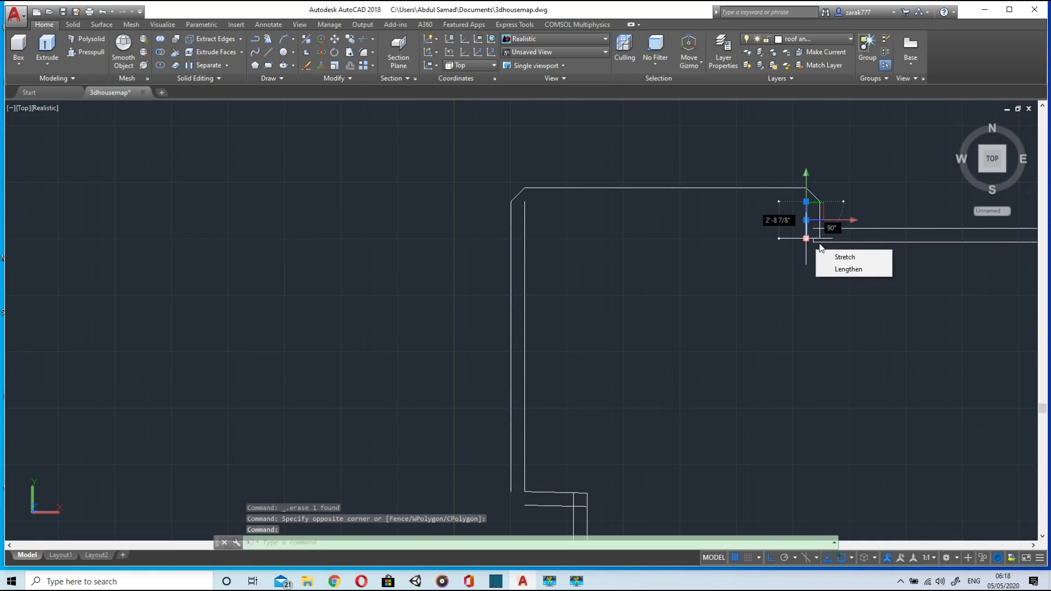
key("Escape")
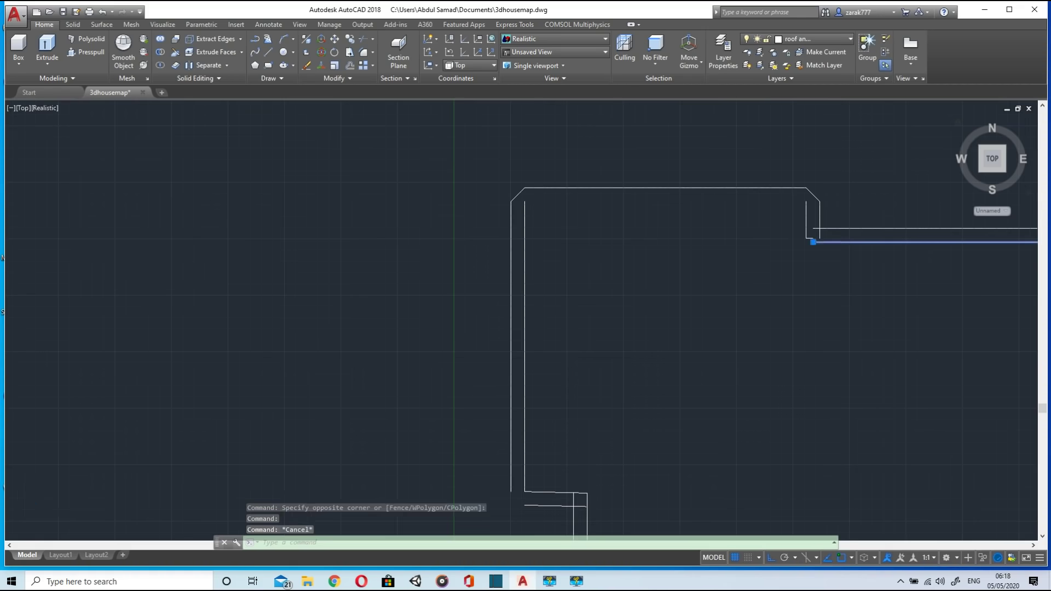
key("Delete")
scroll(801, 256, "down", 2)
scroll(822, 255, "down", 1)
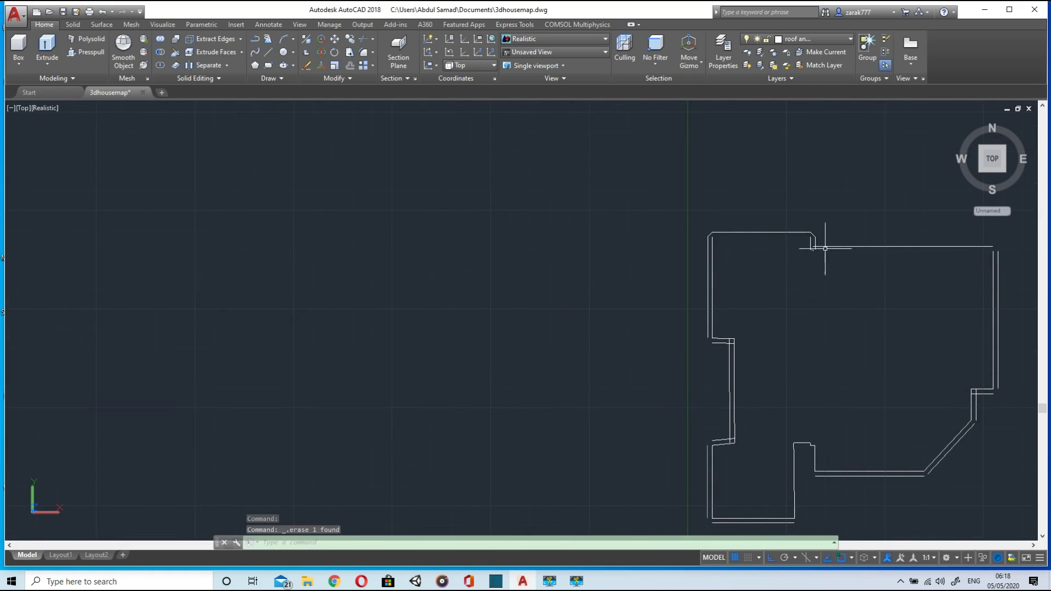
scroll(818, 247, "up", 3)
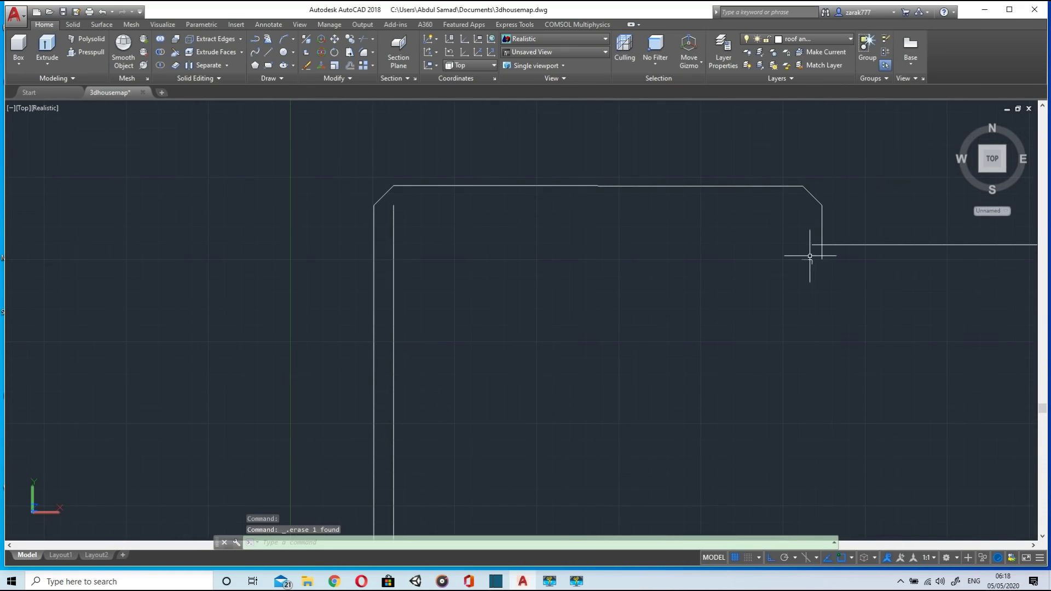
Step: Trim the overhanging ends where the offset short step edge crosses the lower offset north edge
left_click(812, 262)
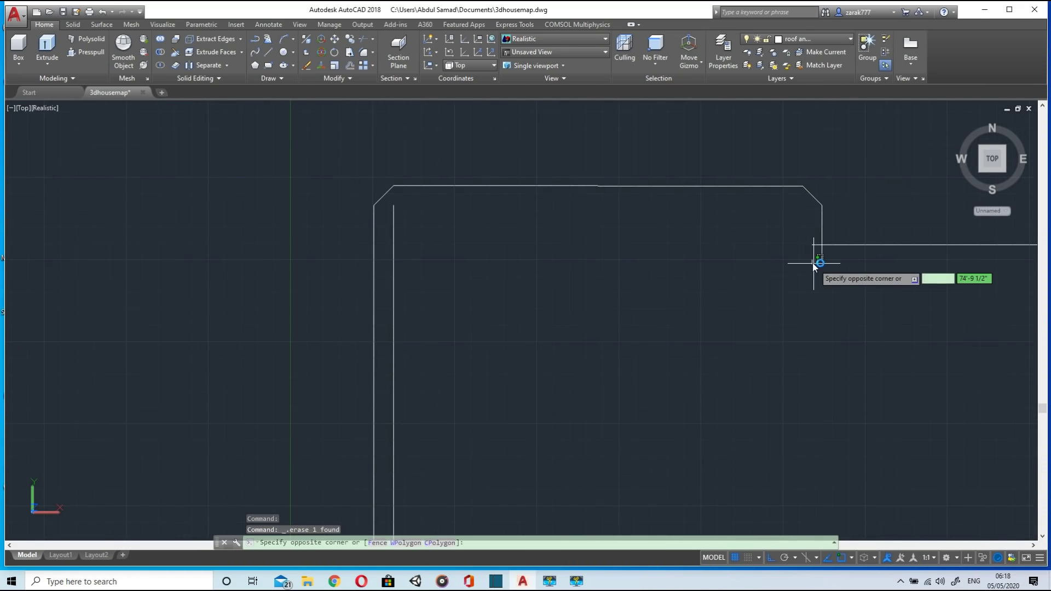
left_click(873, 295)
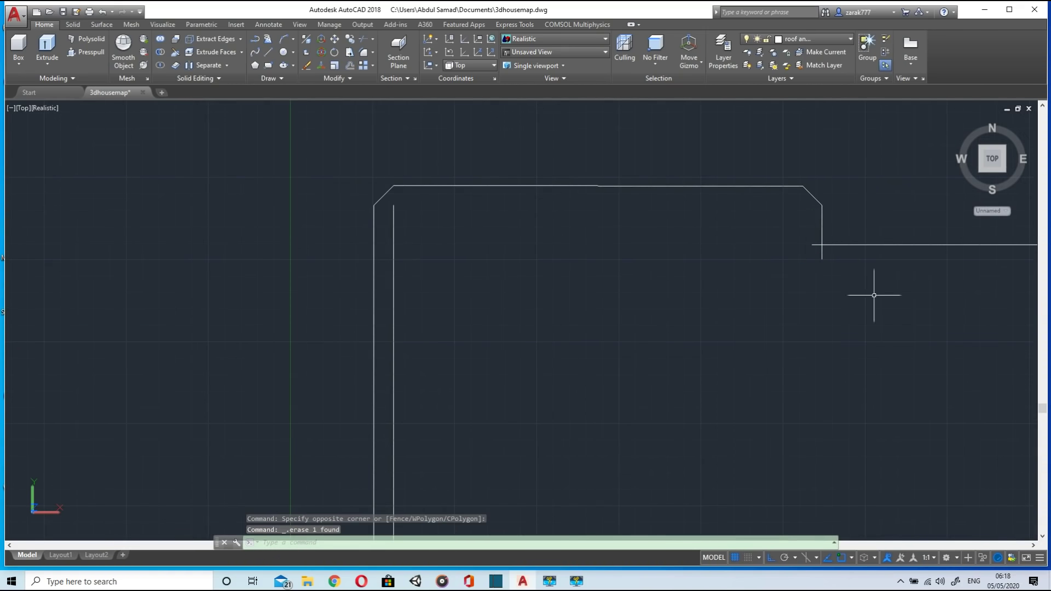
left_click(362, 39)
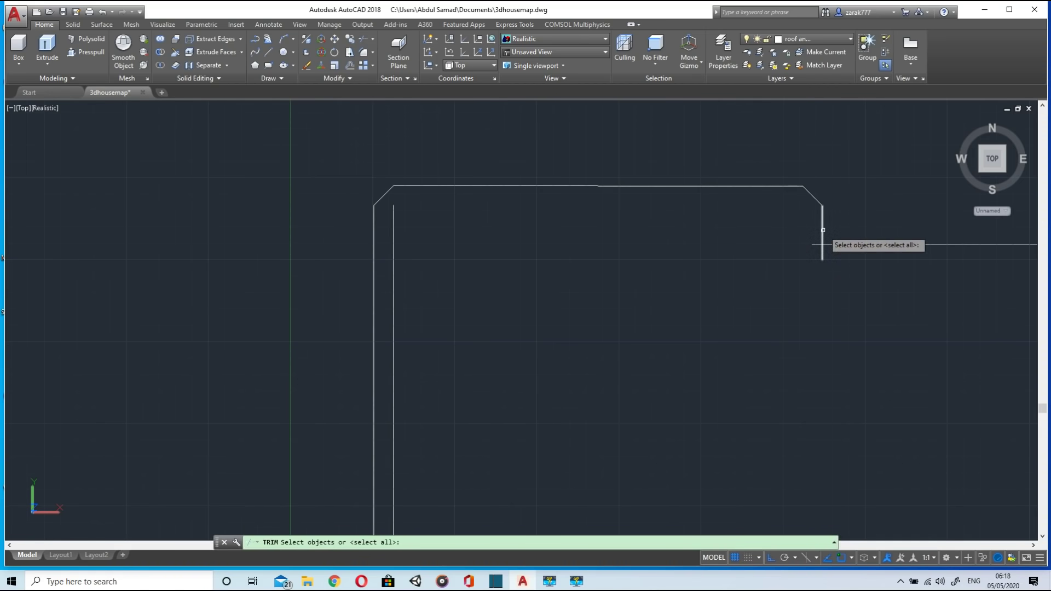
mouse_move(805, 229)
left_mouse_down()
mouse_move(848, 257)
mouse_move(819, 290)
left_mouse_up()
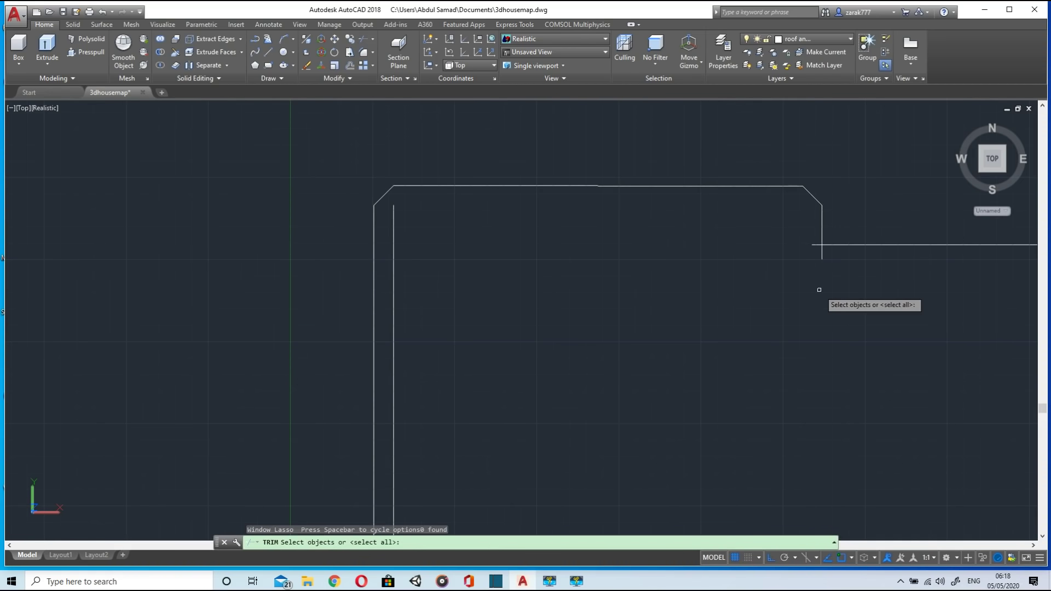
key("Return")
left_click(818, 244)
left_click(820, 255)
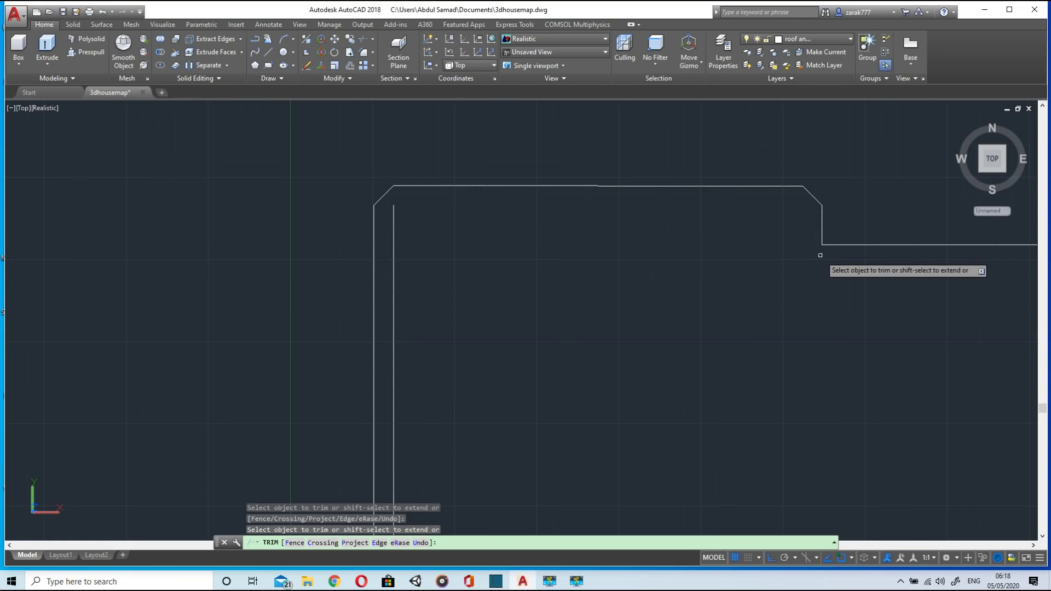
key("Escape")
Step: Bridge the offset outline's northeast corner with a diagonal polyline between the offset north and east edges
scroll(703, 301, "down", 4)
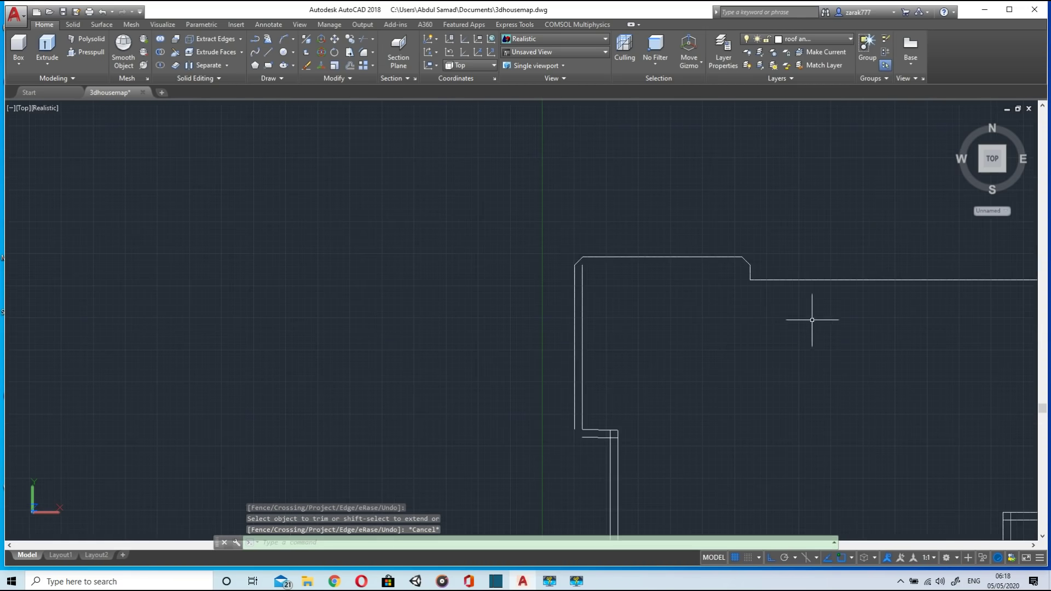
middle_click_drag(812, 319, 590, 272)
left_click(254, 41)
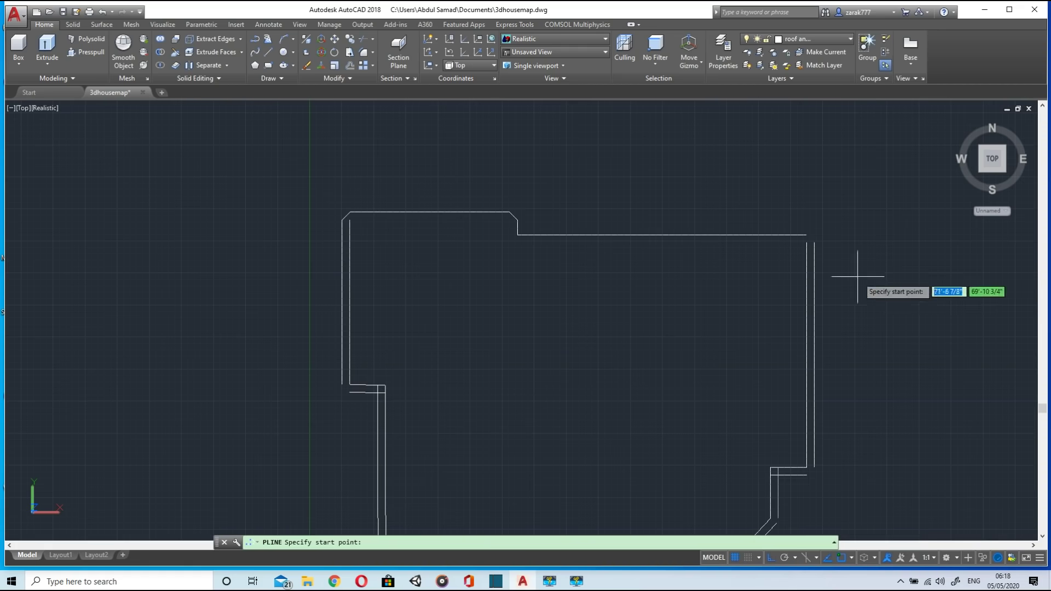
left_click(807, 236)
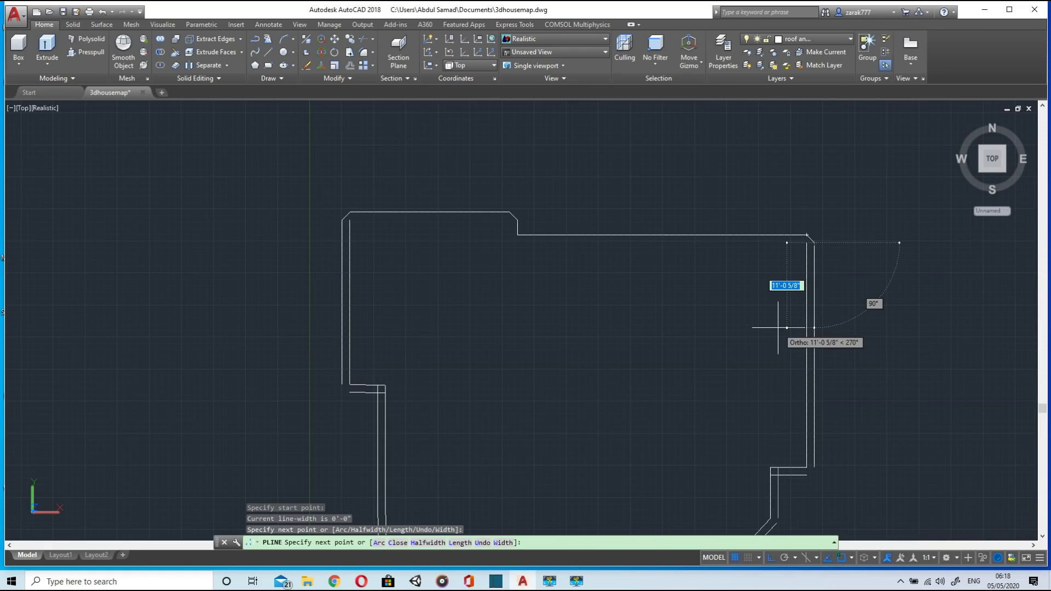
key("Escape")
Step: Draw a diagonal polyline from the south end of the offset east edge to the adjoining offset horizontal step edge
left_click(259, 52)
middle_click_drag(741, 382, 697, 213)
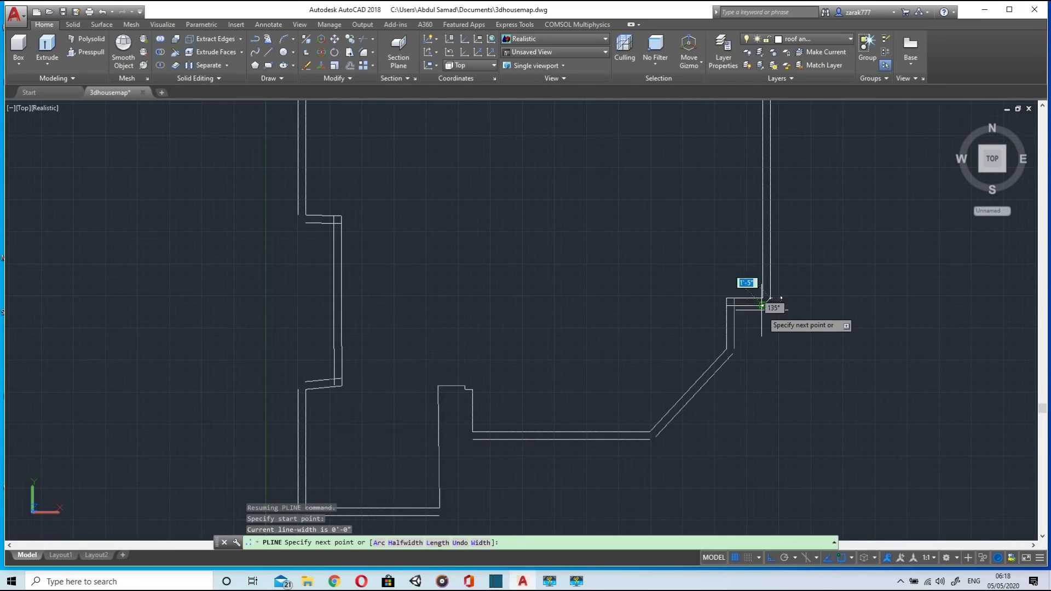
left_click(734, 305)
key("Escape")
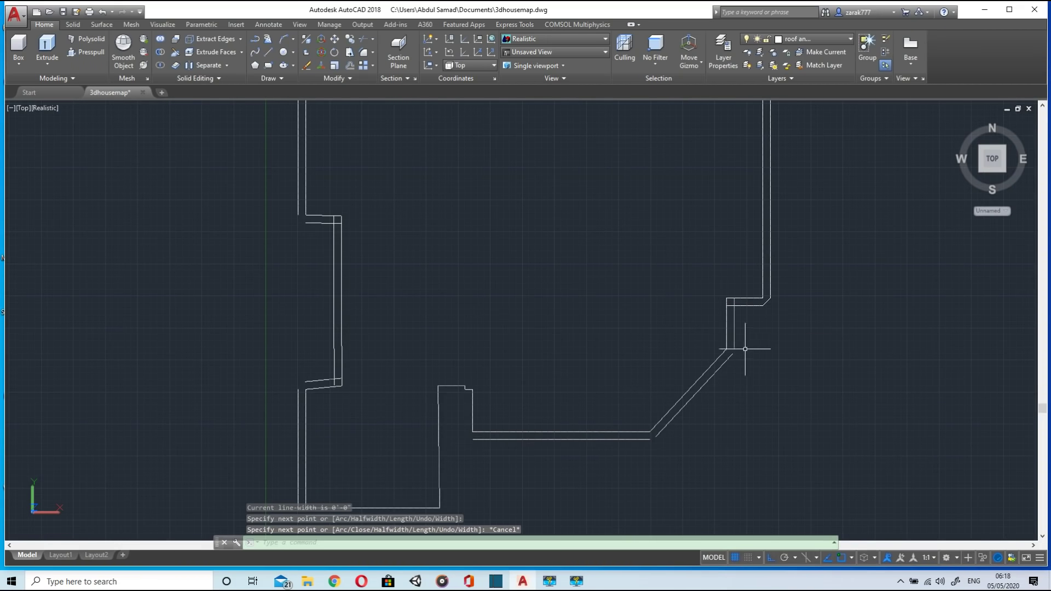
Step: Try to bridge the offset vertical step edge and the offset slanted southeast edge with a polyline, and undo it
type("PLINE")
key("Return")
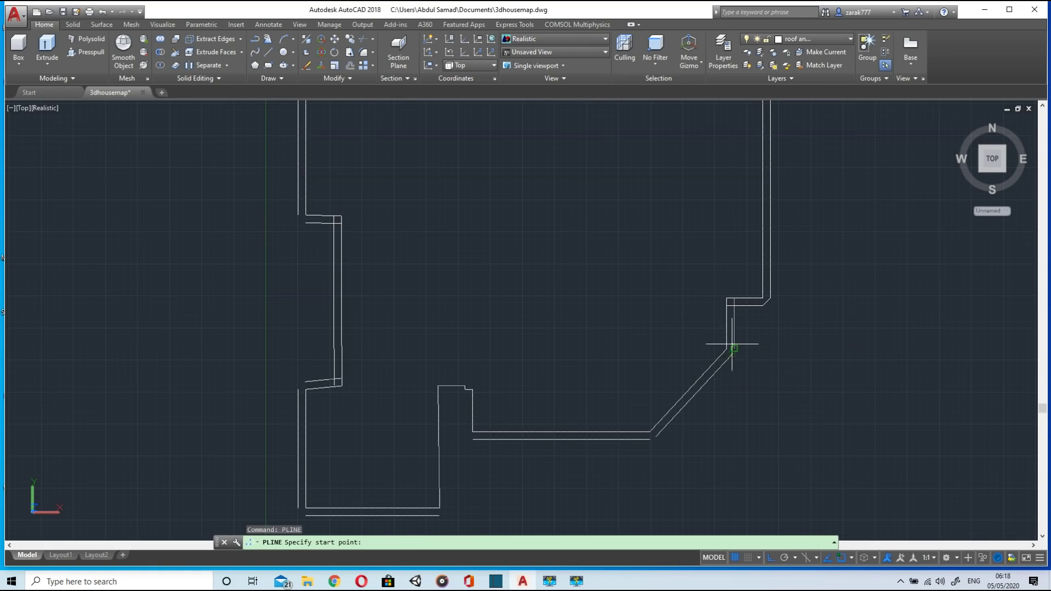
left_click(733, 354)
key("Escape")
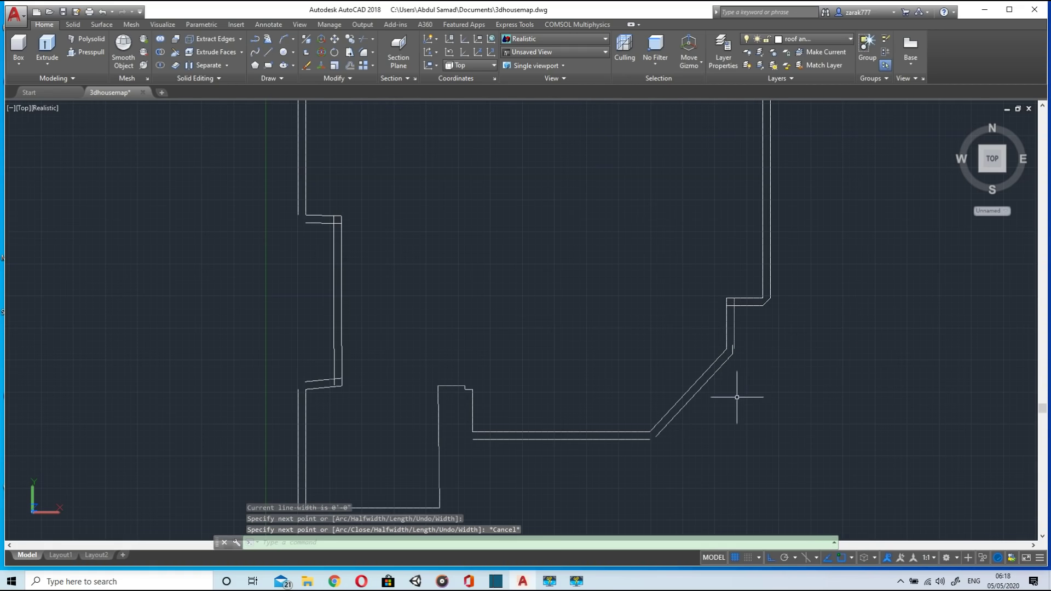
key("ctrl+z")
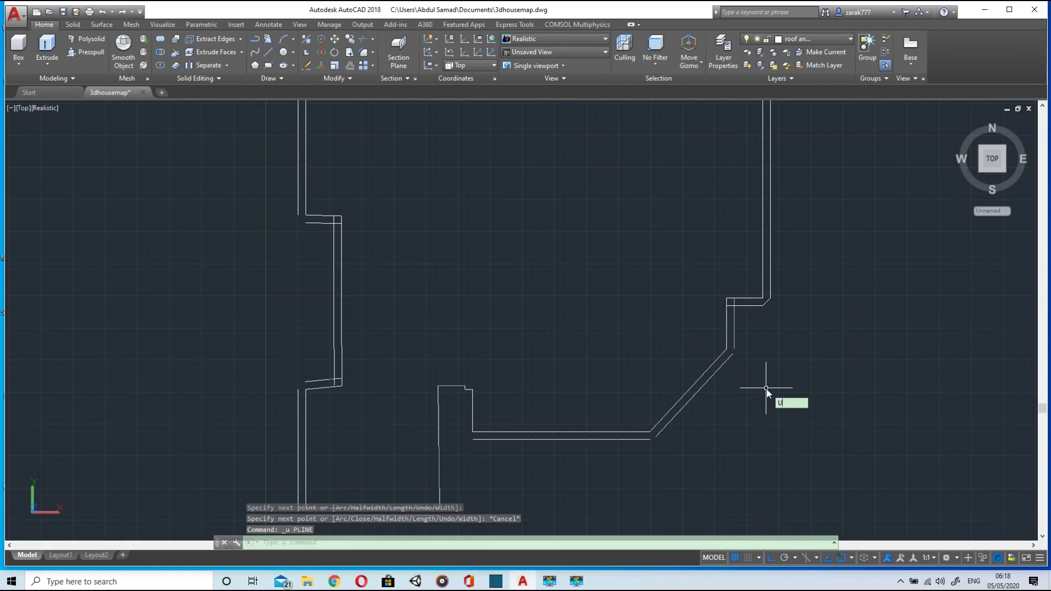
Step: Draw a short polyline from the offset vertical step edge's lower end to the upper end of the offset slanted southeast edge
key("Return")
scroll(741, 352, "up", 5)
left_click(697, 332)
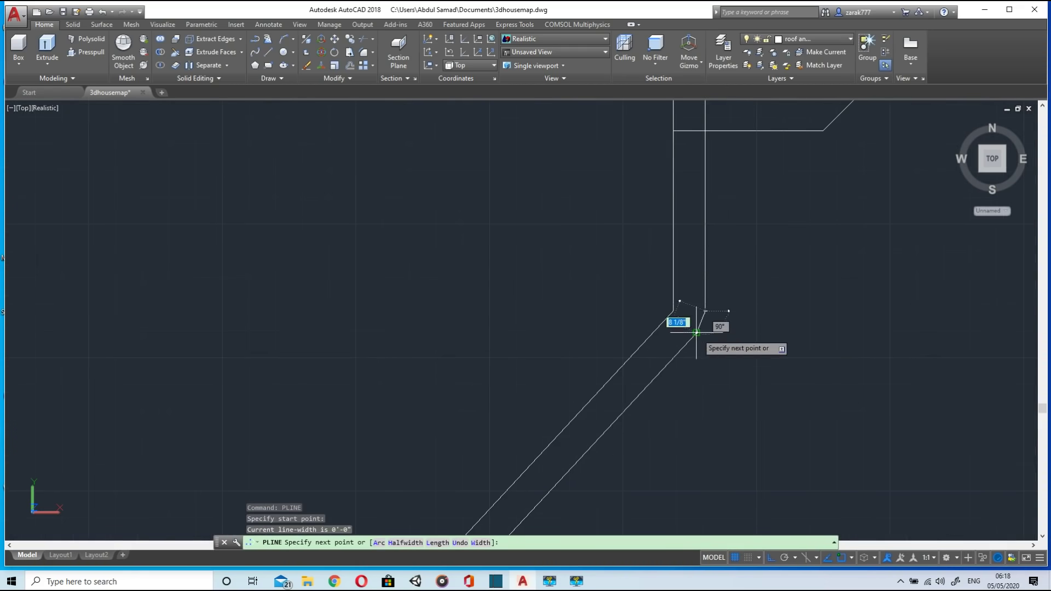
key("Escape")
Step: Bridge the lower end of the offset slanted edge and the east end of the offset south edge with a short polyline
scroll(699, 375, "down", 5)
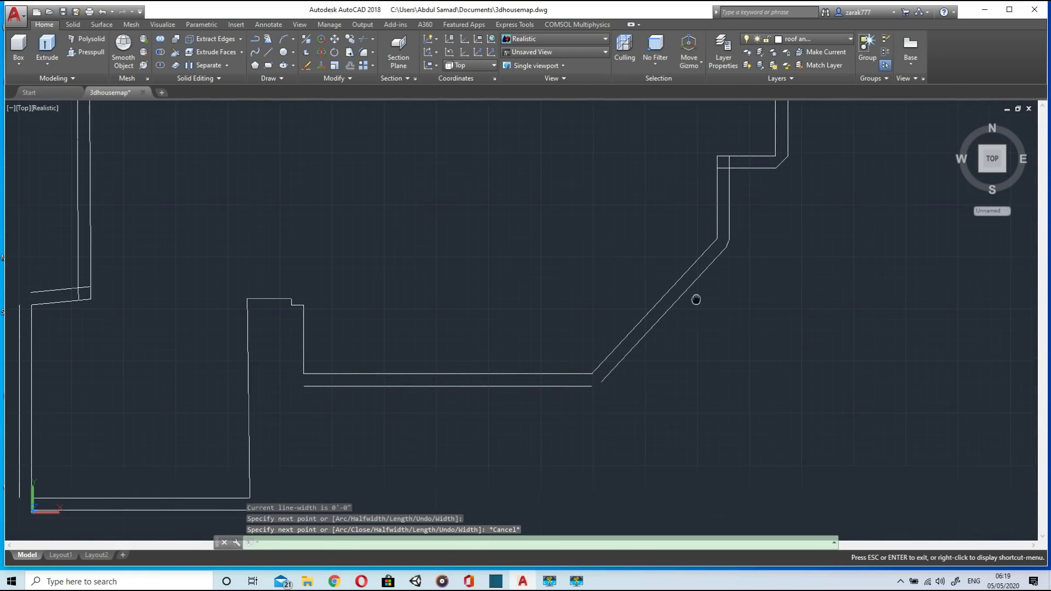
key("Return")
scroll(633, 323, "up", 5)
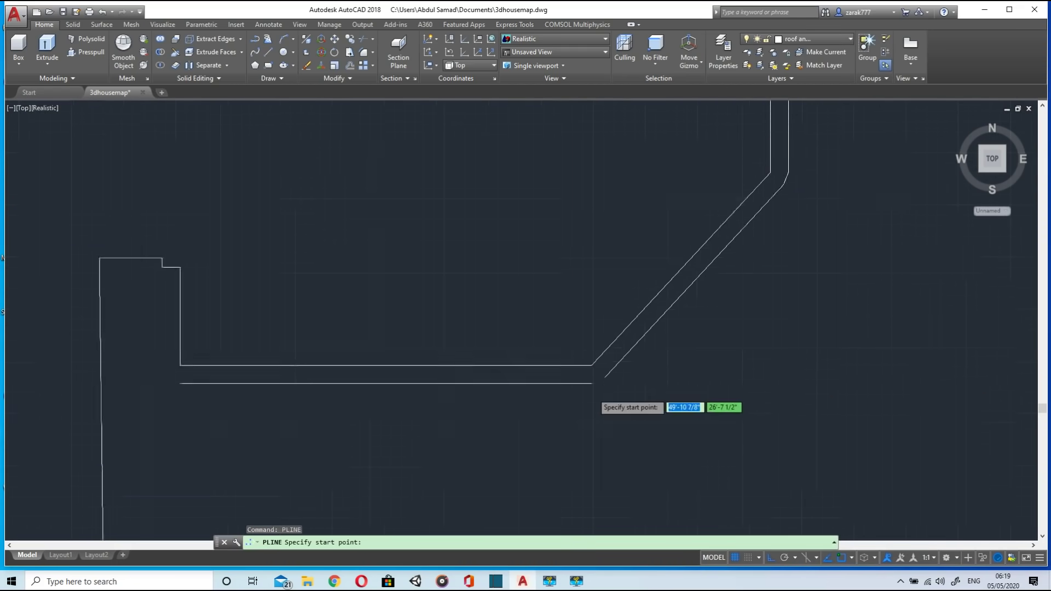
left_click(643, 328)
left_click(589, 353)
scroll(591, 353, "down", 3)
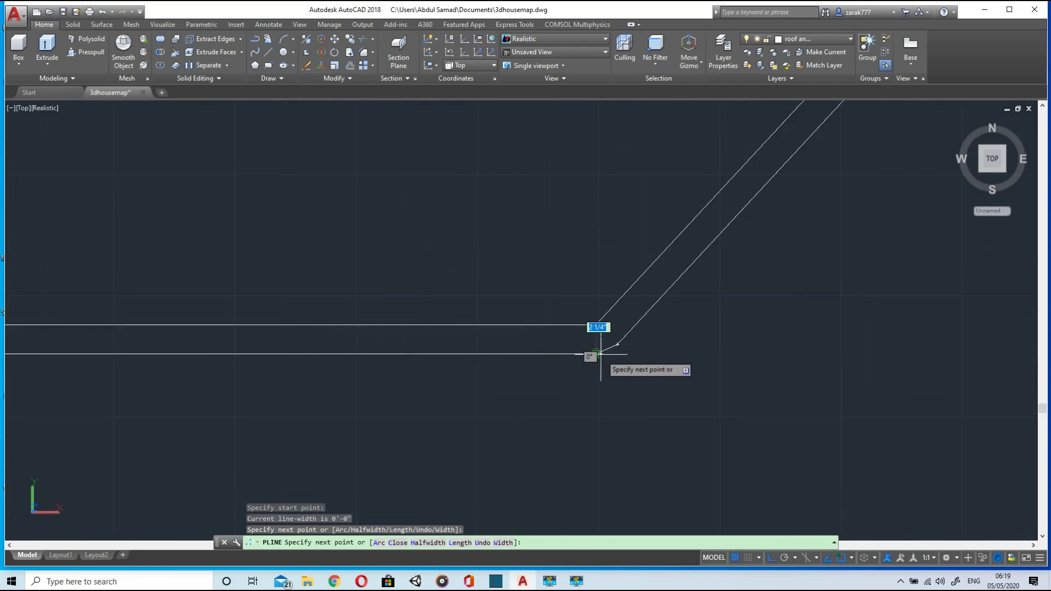
key("Escape")
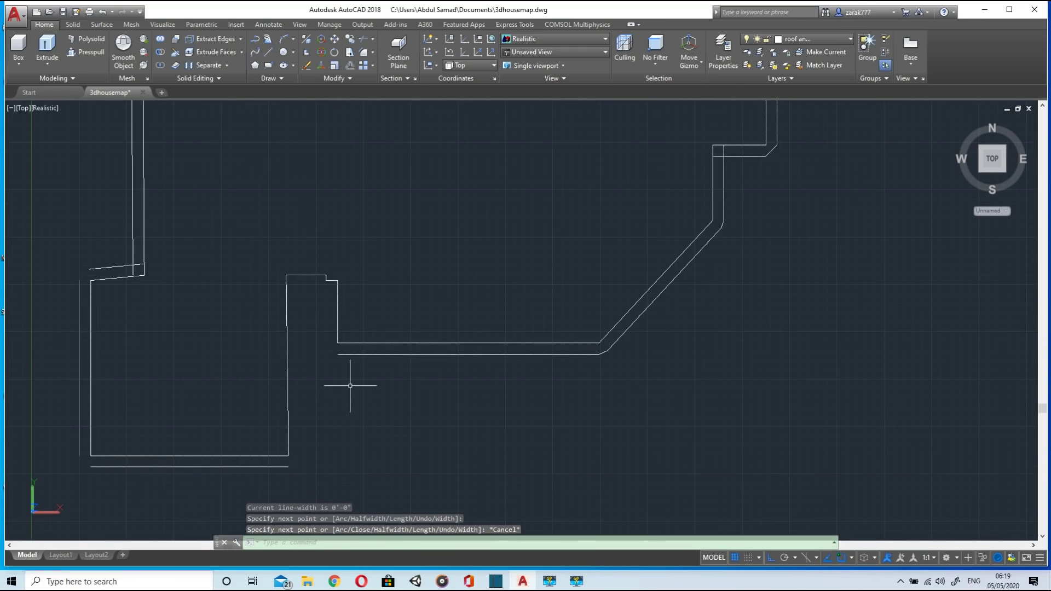
Step: Connect the west end of the offset south edge to the vertical notch edge above it with a vertical polyline
key("Return")
left_click(338, 343)
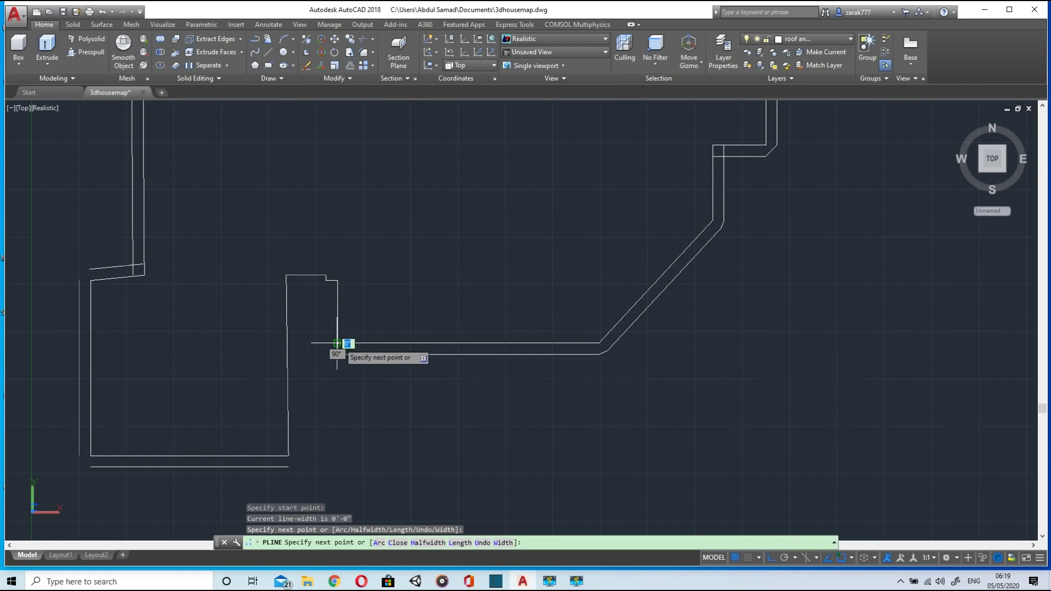
key("Escape")
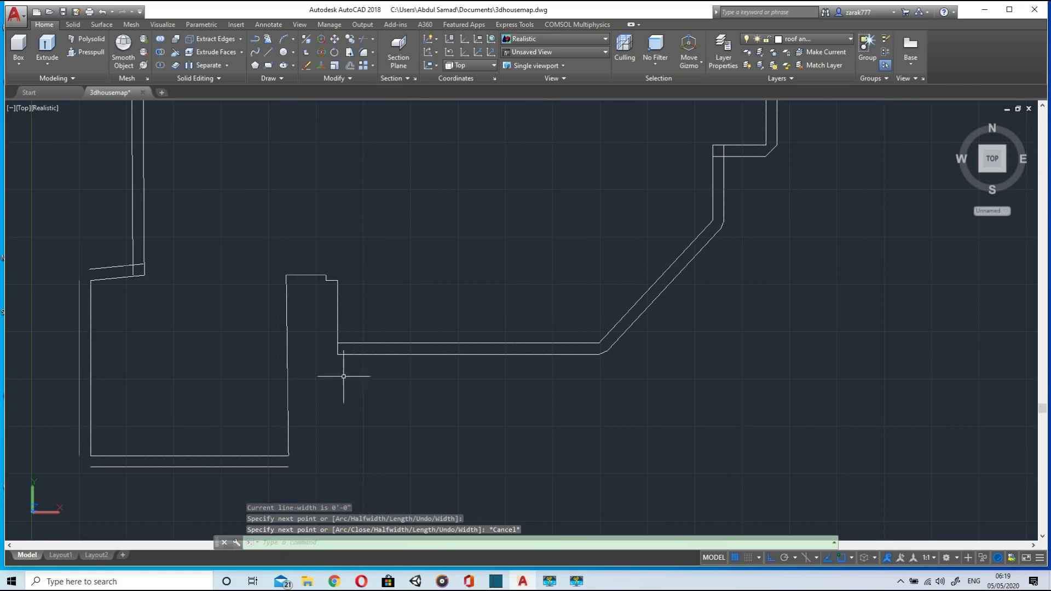
Step: Erase the original inner south, slanted, step and east edges, keeping their offset copies
left_click(372, 344)
key("Delete")
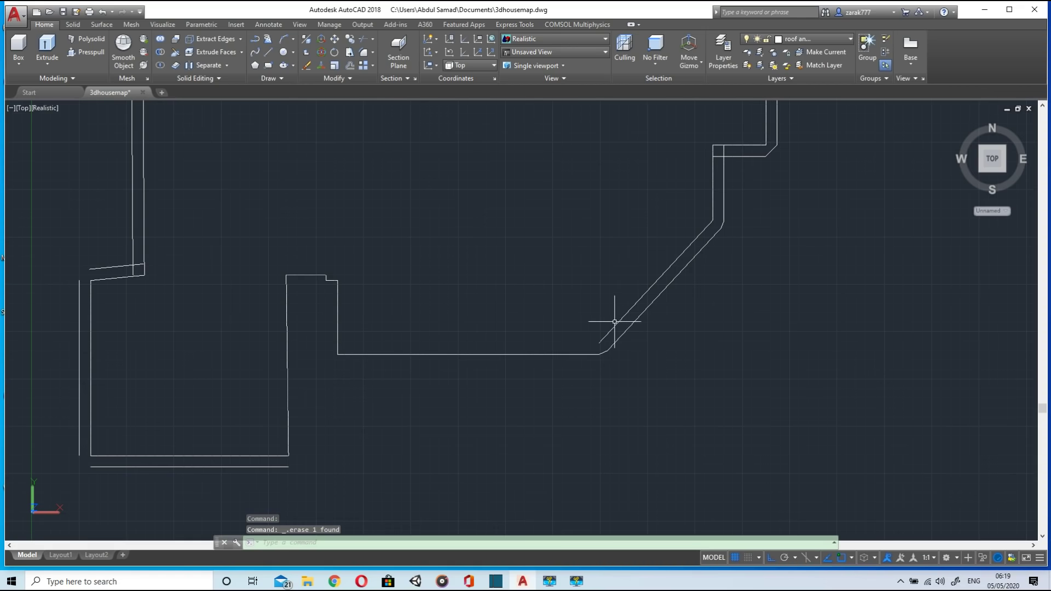
left_click(717, 205)
key("Delete")
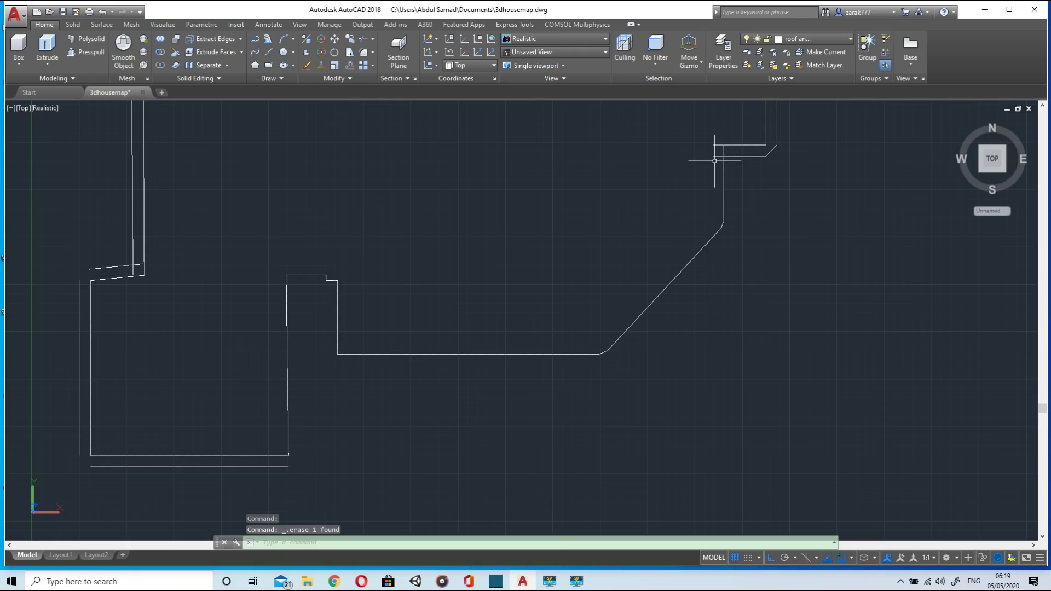
scroll(766, 132, "down", 4)
scroll(750, 141, "up", 3)
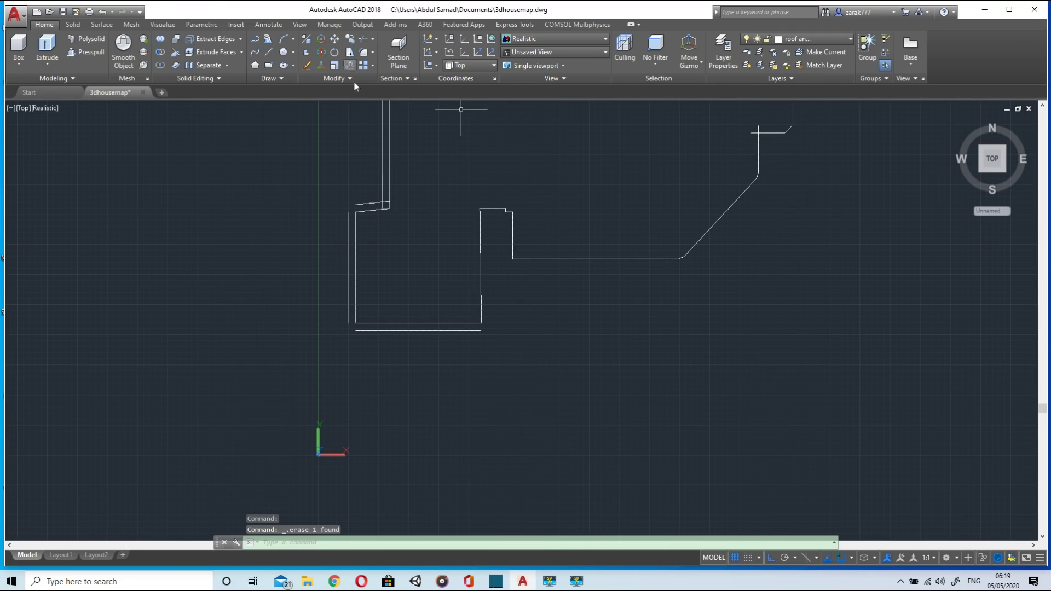
Step: Close the southwest wing's southeast corner with a short vertical polyline down to its offset south edge
scroll(470, 337, "up", 3)
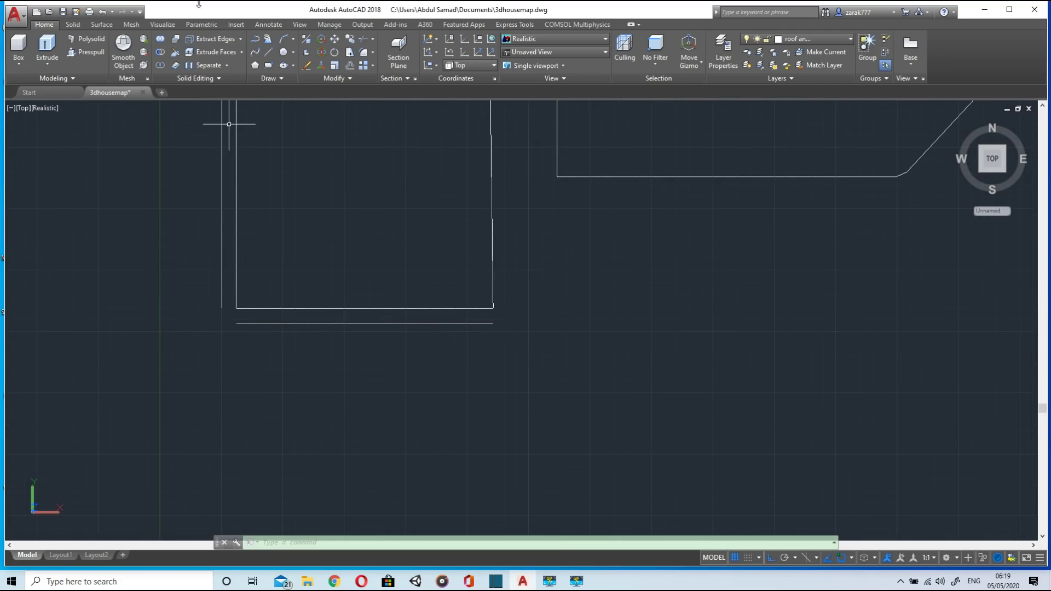
left_click(255, 40)
left_click(492, 323)
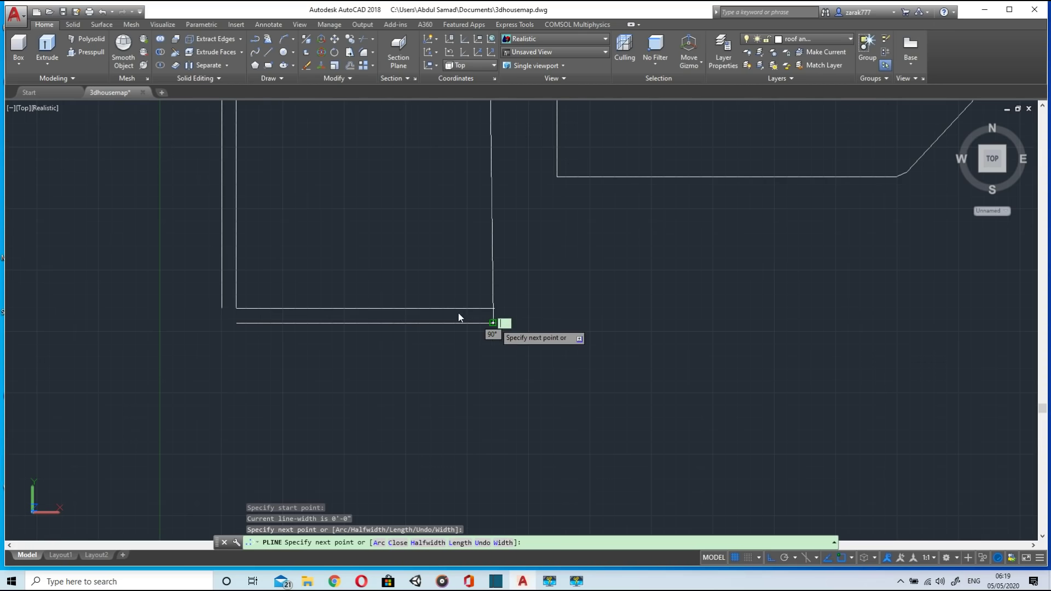
key("Escape")
key("Return")
left_click(493, 323)
key("Escape")
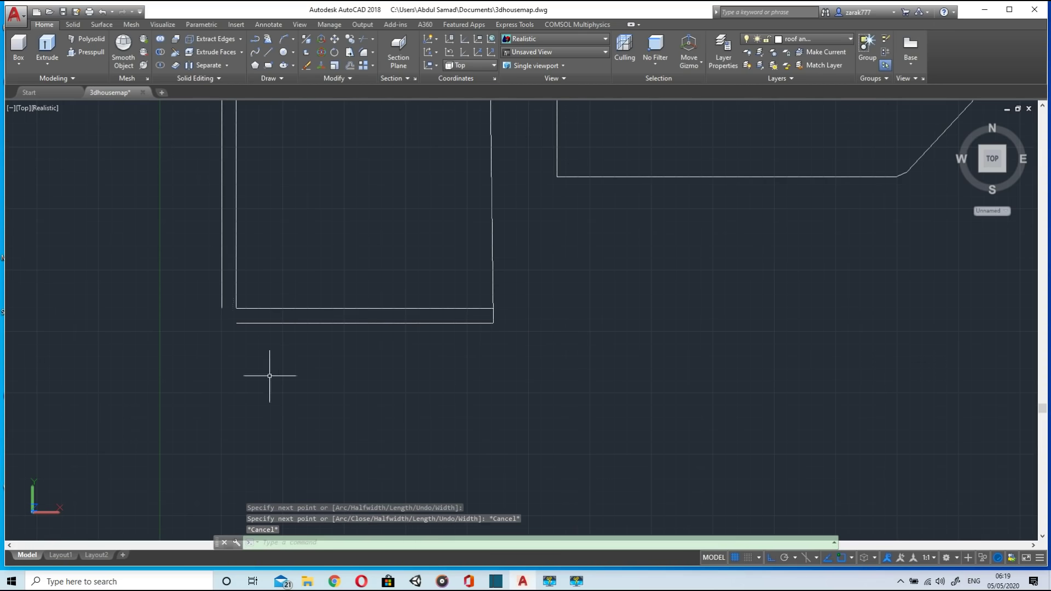
Step: Bridge the southwest wing's outer southwest corner with a diagonal polyline between the offset west and south edges
left_click(255, 43)
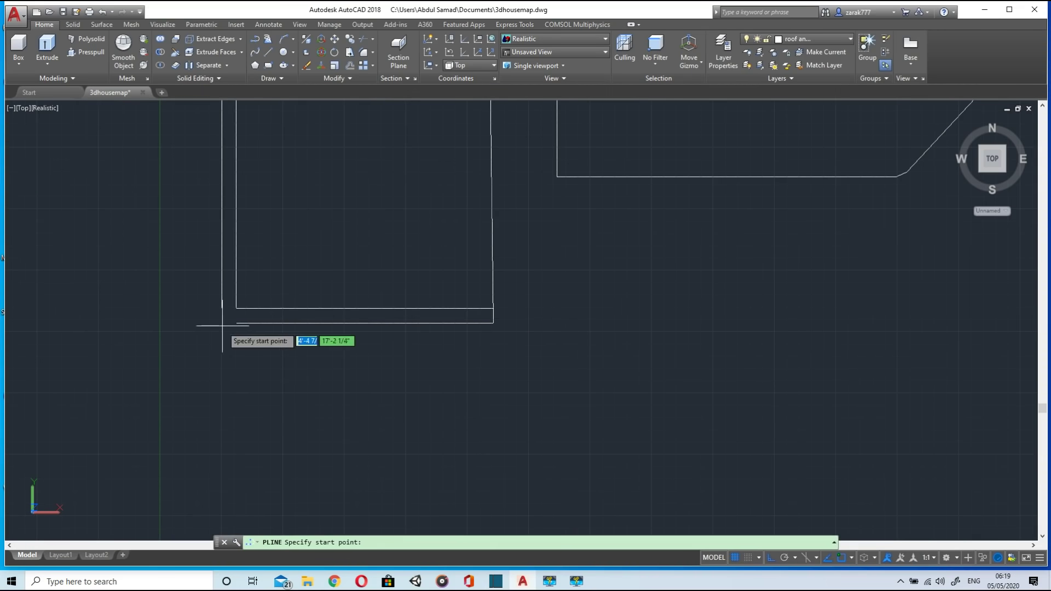
left_click(222, 308)
key("Escape")
Step: Draw a diagonal line from the top of the wing's offset west edge to the offset lower edge of the west recess
scroll(285, 262, "down", 6)
scroll(281, 220, "up", 2)
scroll(280, 219, "down", 3)
left_click(275, 52)
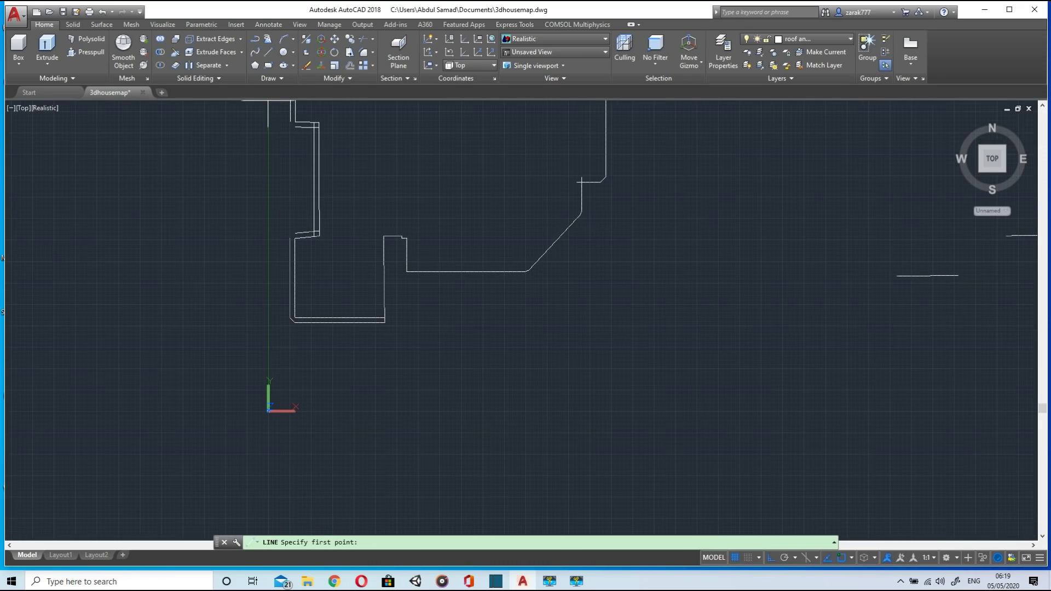
scroll(273, 281, "up", 5)
left_click(323, 155)
left_click(338, 146)
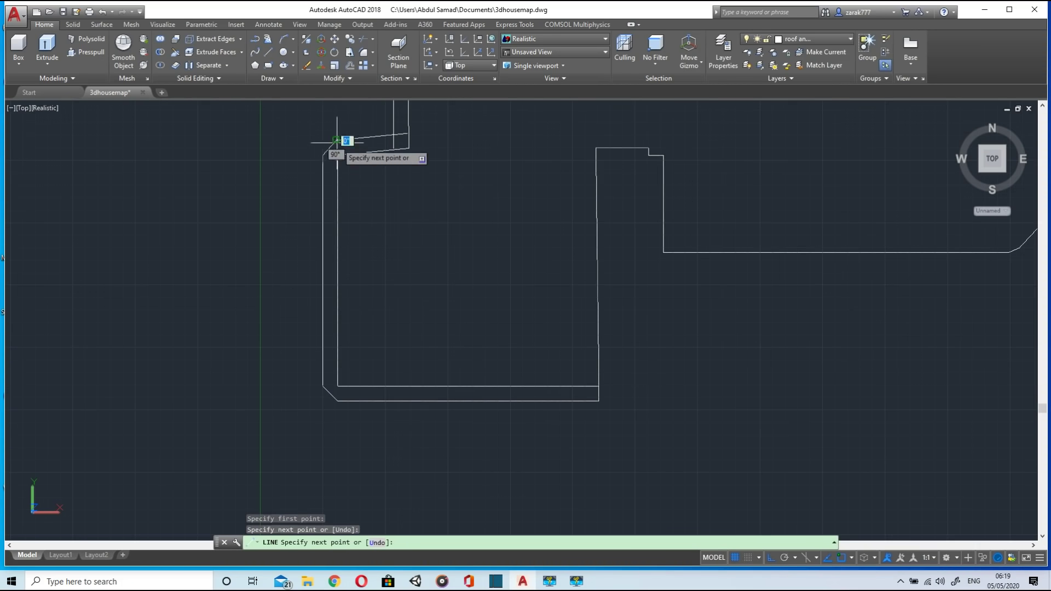
key("Escape")
Step: Draw a diagonal polyline from the bottom of the upper offset west edge to the offset upper edge of the west recess
scroll(381, 223, "down", 5)
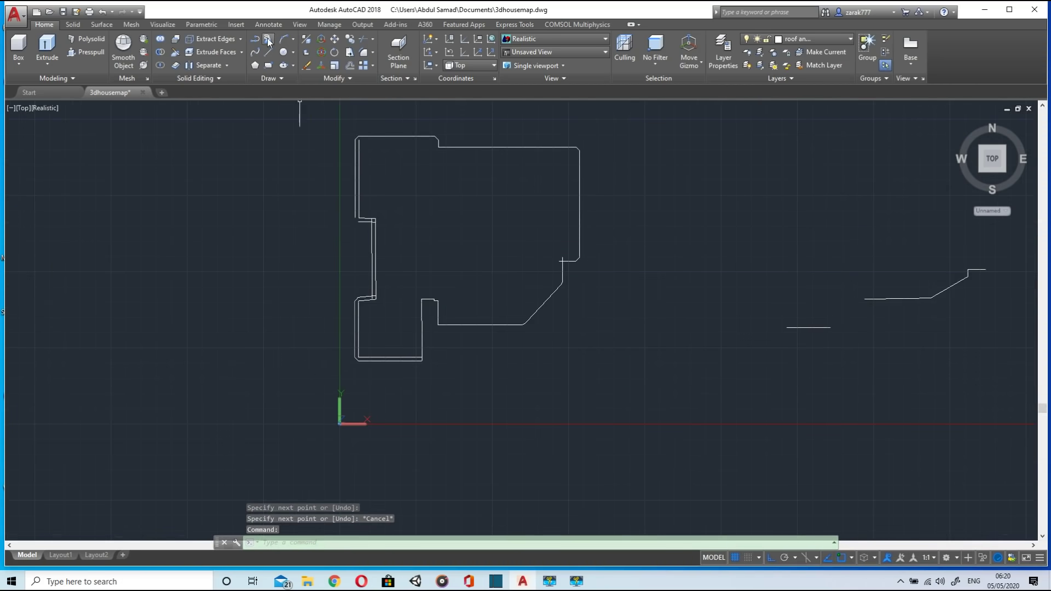
left_click(254, 40)
scroll(375, 183, "up", 8)
left_click(413, 113)
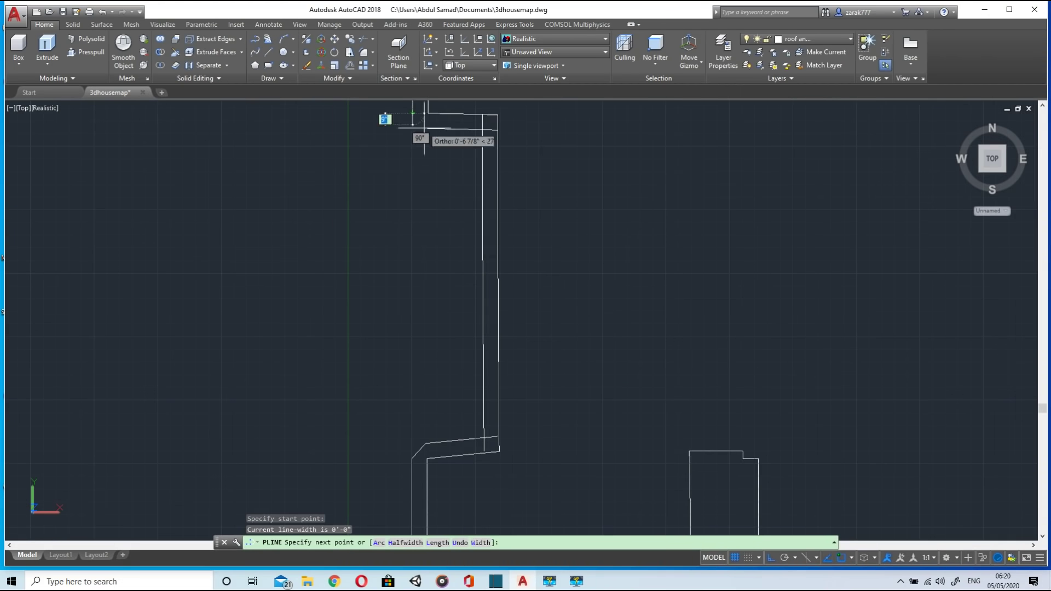
left_click(428, 164)
scroll(418, 216, "down", 5)
key("Escape")
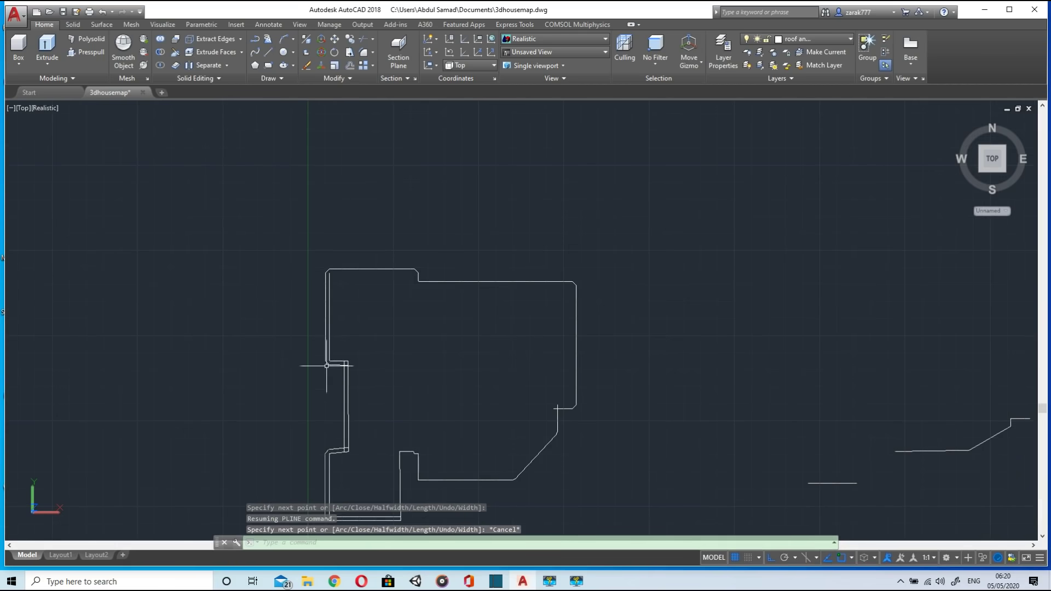
Step: Erase the original inner upper west edge and the upper segment of the west recess's original vertical edge
left_click(328, 314)
key("Delete")
scroll(340, 351, "up", 7)
left_click(288, 248)
mouse_move(289, 247)
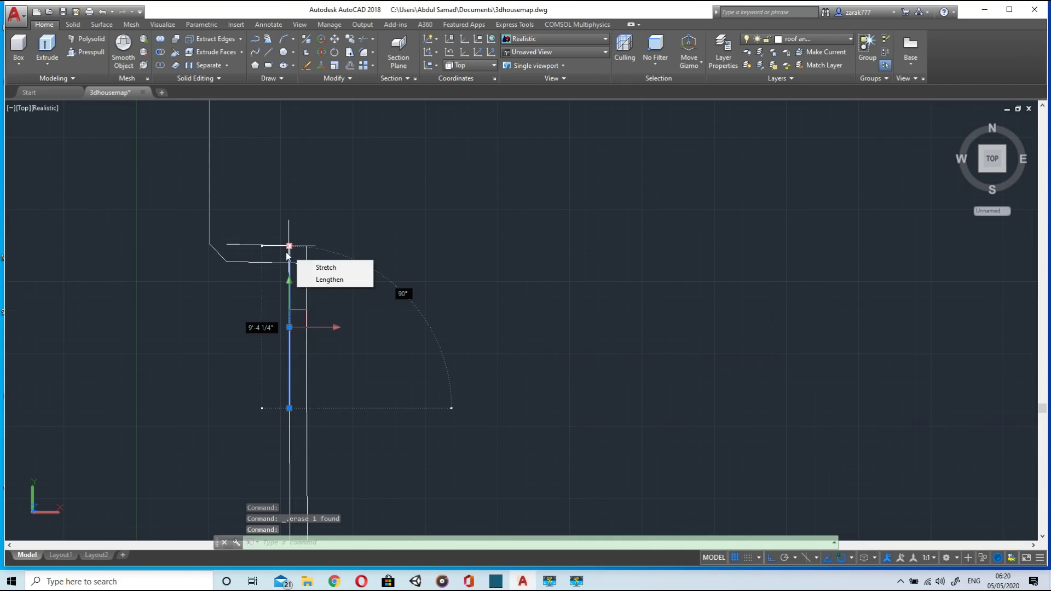
key("Escape")
key("Escape")
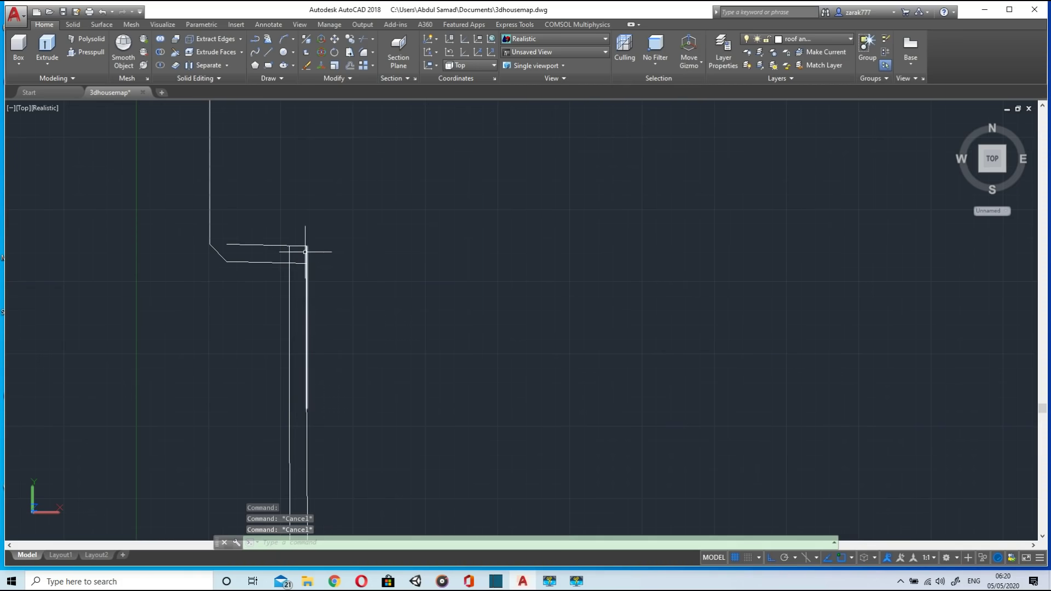
key("Delete")
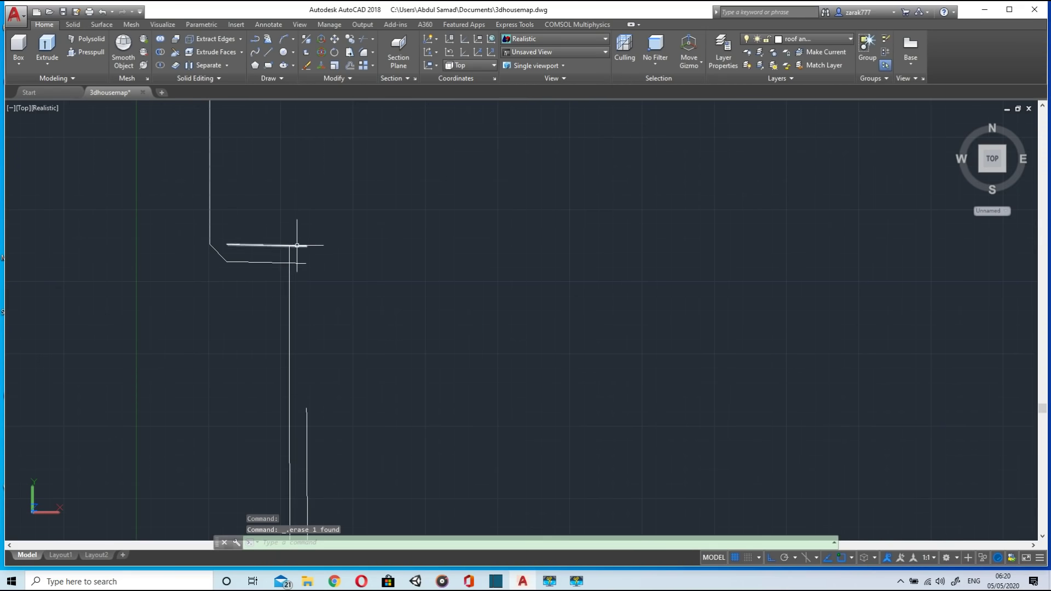
Step: Erase the original inner edges above and below the west recess and the southwest wing's inner west and south edges
left_click(297, 245)
key("Delete")
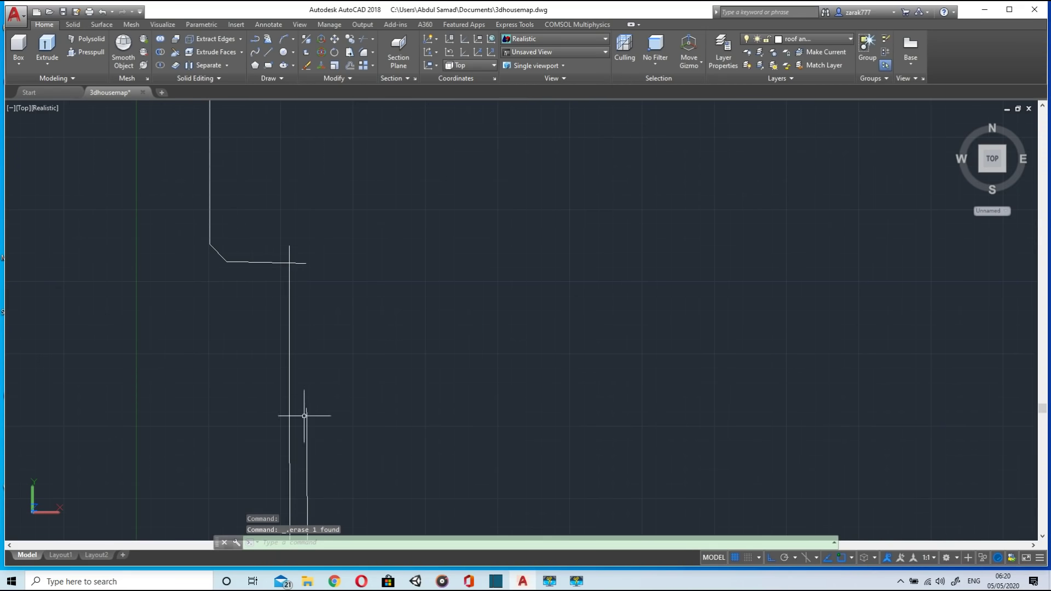
scroll(307, 416, "down", 3)
middle_click_drag(305, 411, 344, 272)
scroll(323, 322, "up", 3)
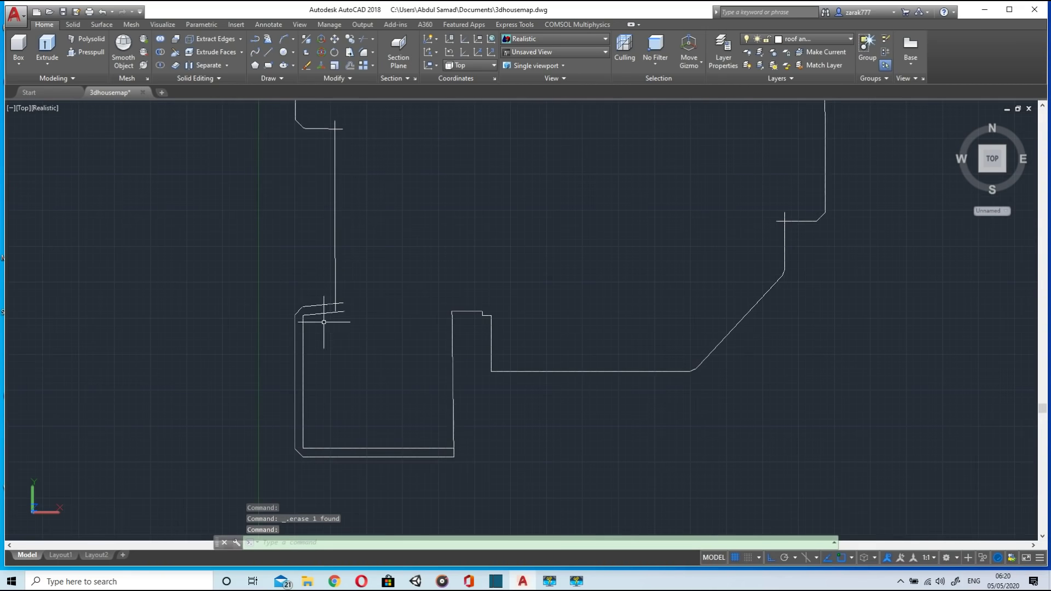
left_click(331, 313)
key("Delete")
left_click(303, 340)
key("Delete")
left_click(371, 450)
key("Delete")
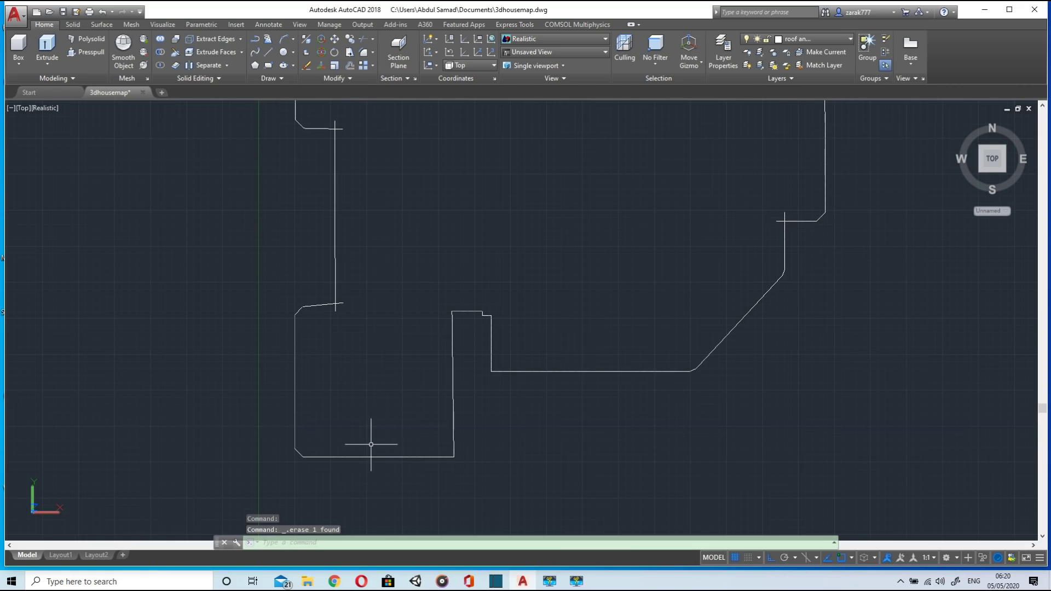
Step: Trim the overlapping line ends at the west recess's upper and lower inner corners, using the whole outline as cutting edges
scroll(371, 446, "down", 4)
left_click(599, 199)
mouse_move(639, 242)
left_mouse_down()
mouse_move(176, 335)
mouse_move(271, 128)
left_mouse_up()
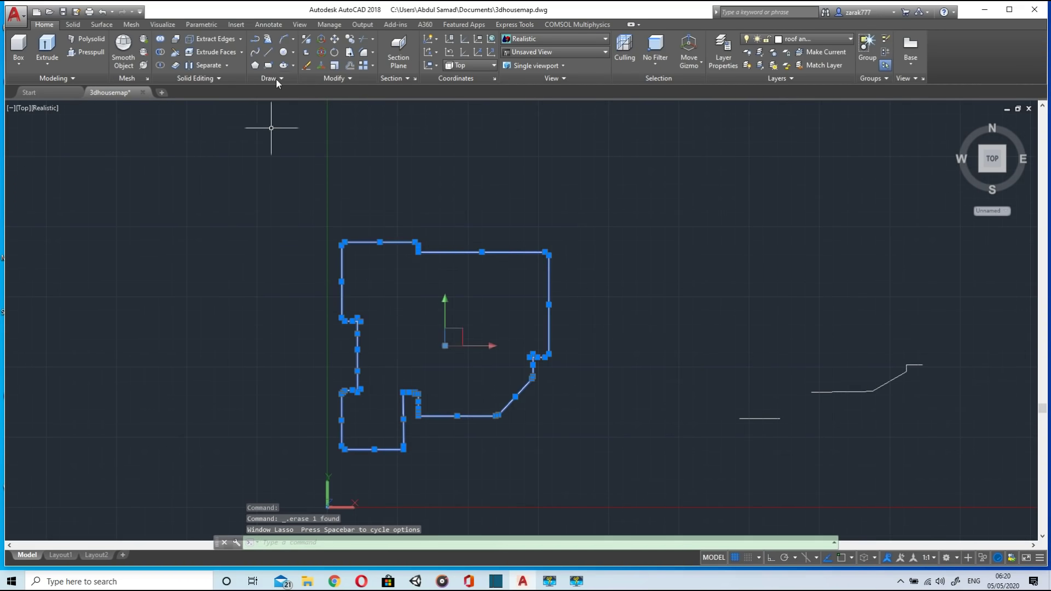
left_click(359, 43)
scroll(339, 397, "up", 5)
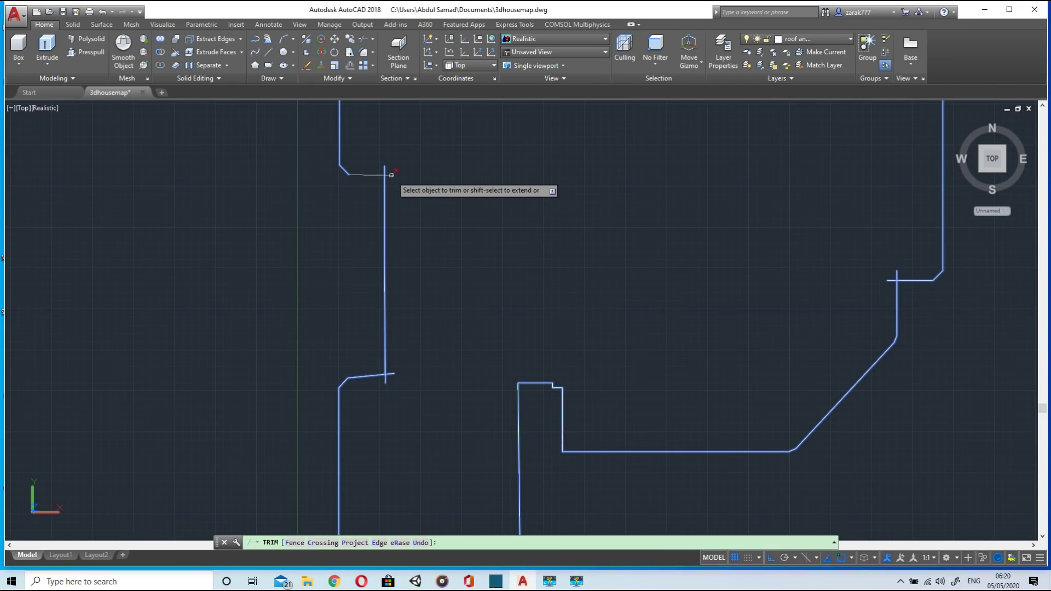
left_click(392, 176)
left_click(384, 169)
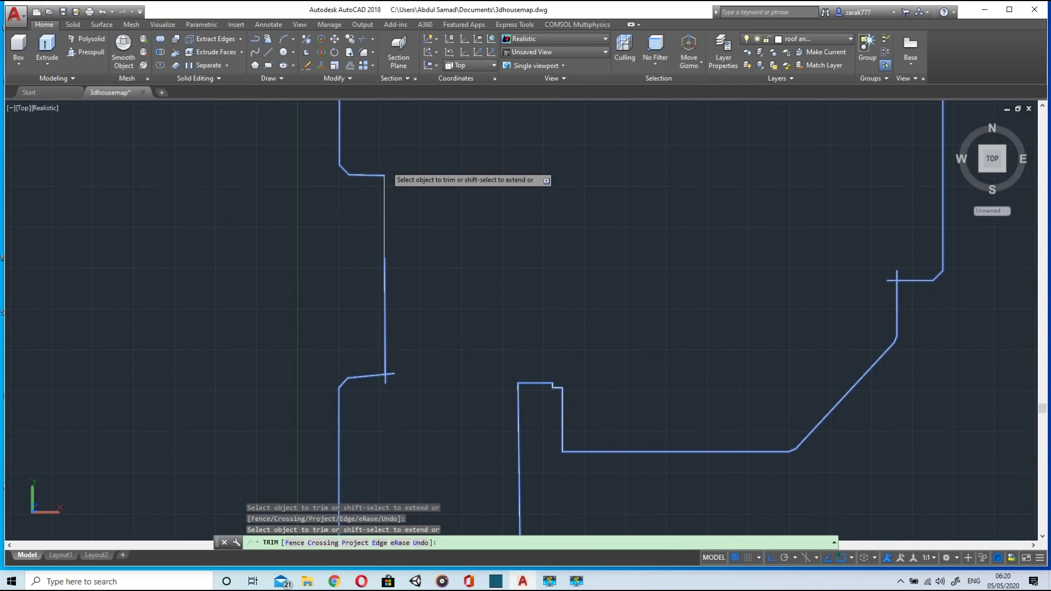
left_click(385, 380)
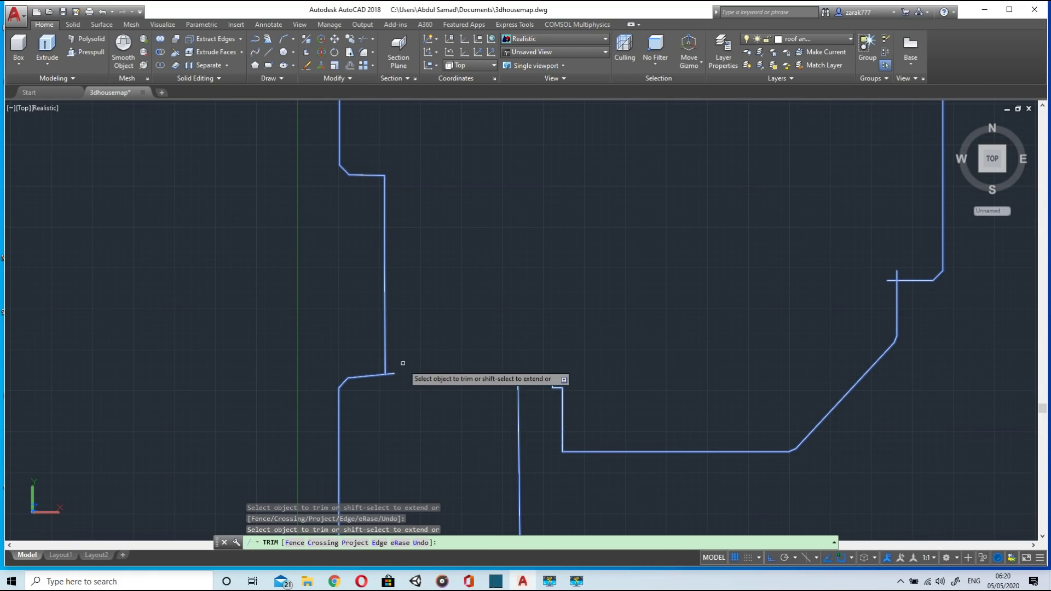
Step: Trim the overlapping line ends at the southeast notch's inner corner and select the whole offset outline
scroll(574, 352, "down", 4)
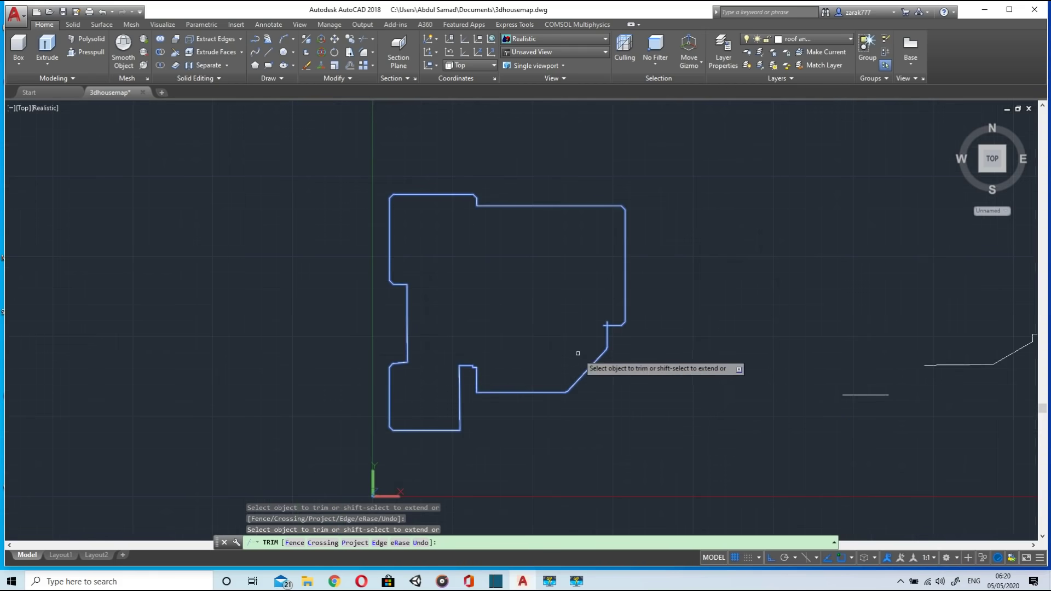
scroll(663, 312, "up", 3)
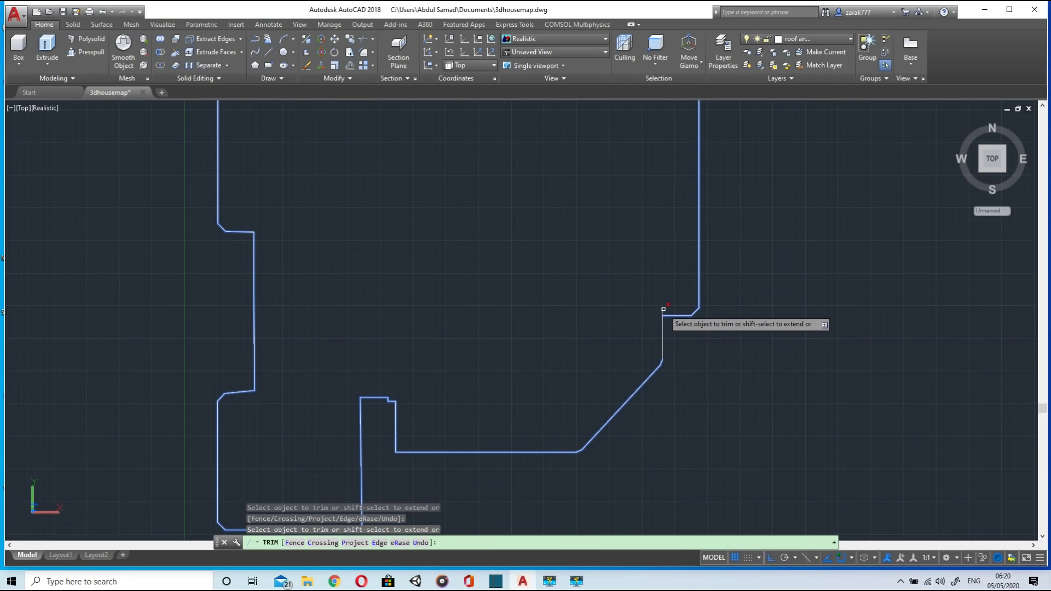
scroll(622, 280, "down", 4)
key("Escape")
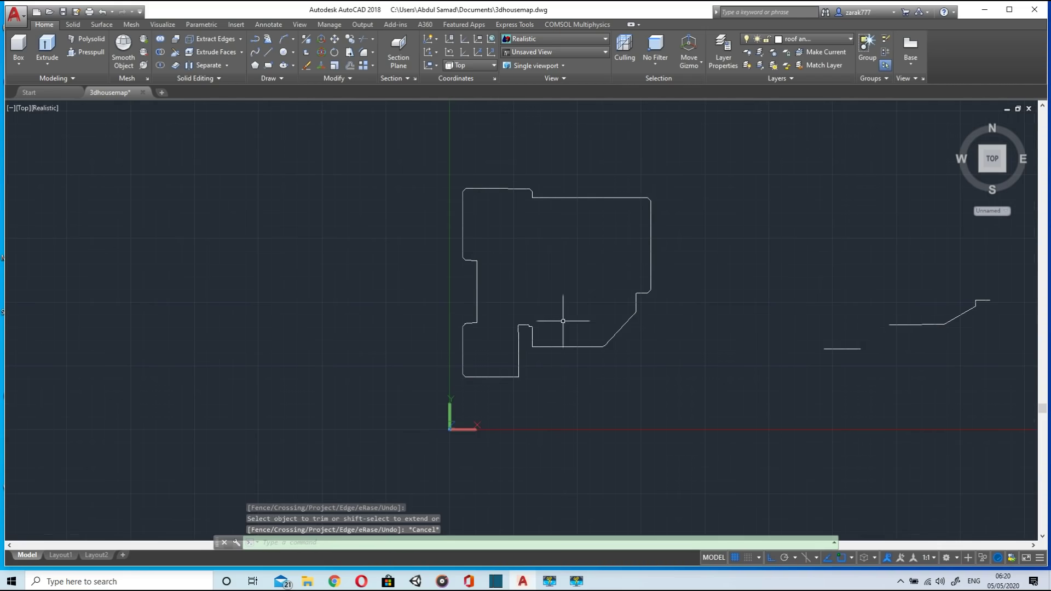
mouse_move(618, 161)
left_mouse_down()
mouse_move(481, 430)
mouse_move(460, 143)
mouse_move(457, 152)
left_mouse_up()
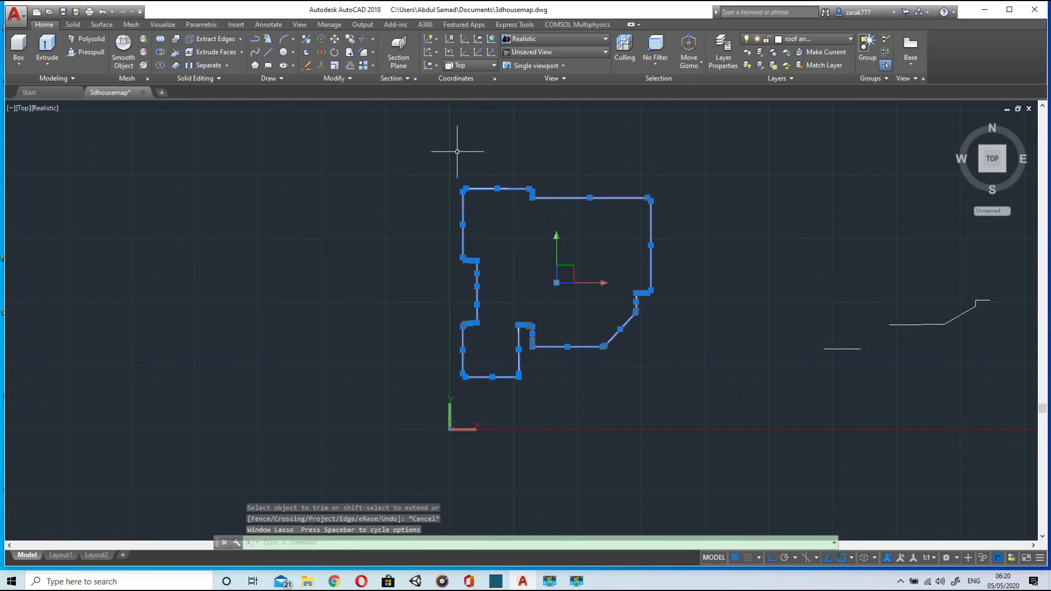
key("Return")
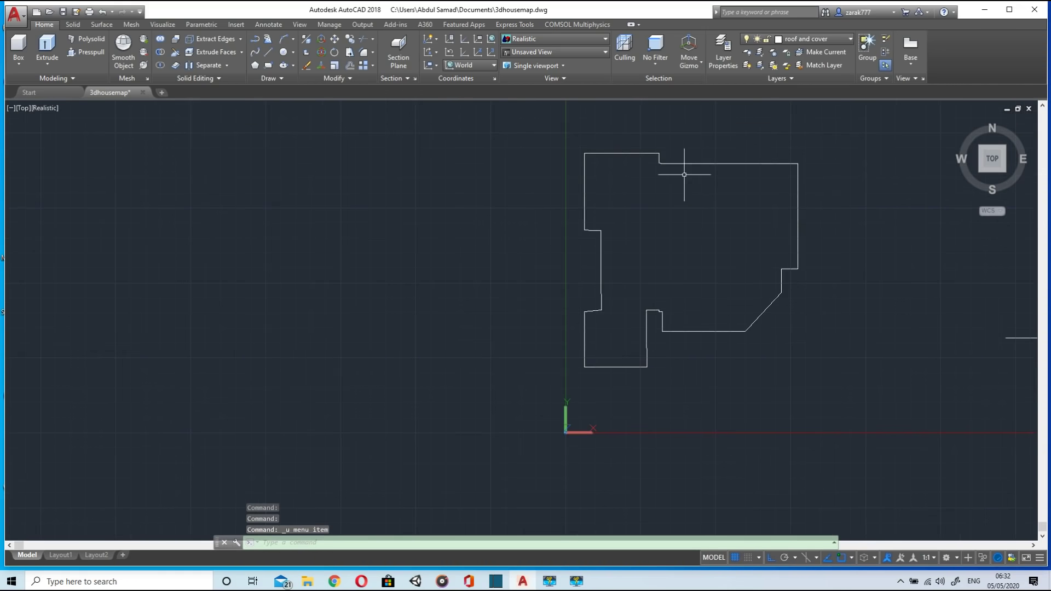
Step: Start a polyline at the house outline's northwest corner and trace the upper north edge through the small stepped corner
left_click(257, 43)
scroll(605, 145, "up", 5)
left_click(531, 195)
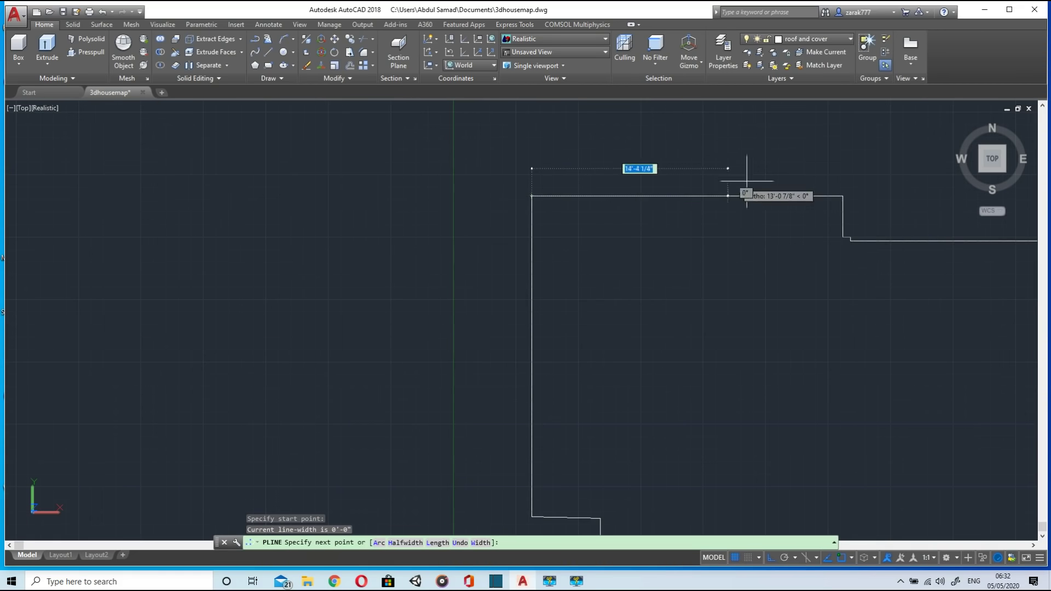
left_click(842, 196)
scroll(844, 240, "up", 4)
left_click(835, 226)
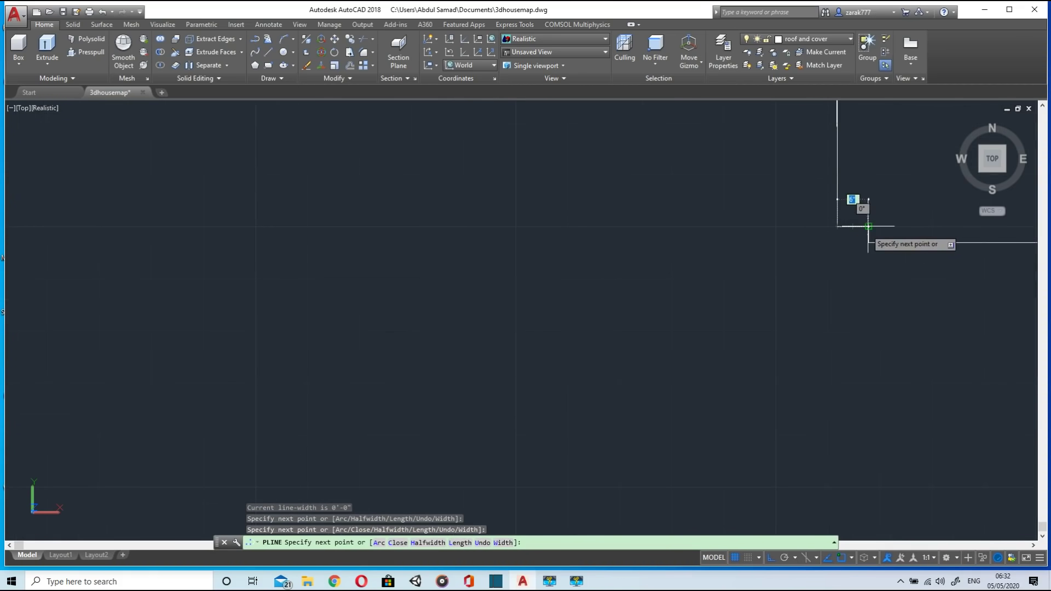
left_click(868, 226)
left_click(868, 242)
Step: Continue the polyline down the east edge, around the southeast notch, along the diagonal and across the south edge
scroll(927, 241, "down", 5)
middle_click_drag(937, 240, 159, 296)
middle_click_drag(501, 397, 521, 11)
left_click(514, 158)
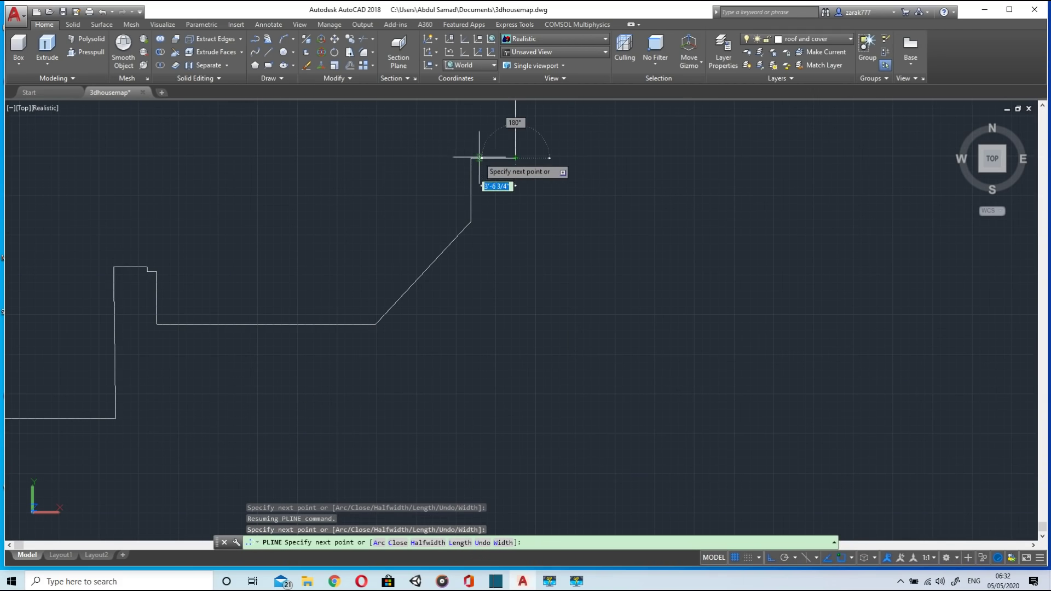
left_click(470, 158)
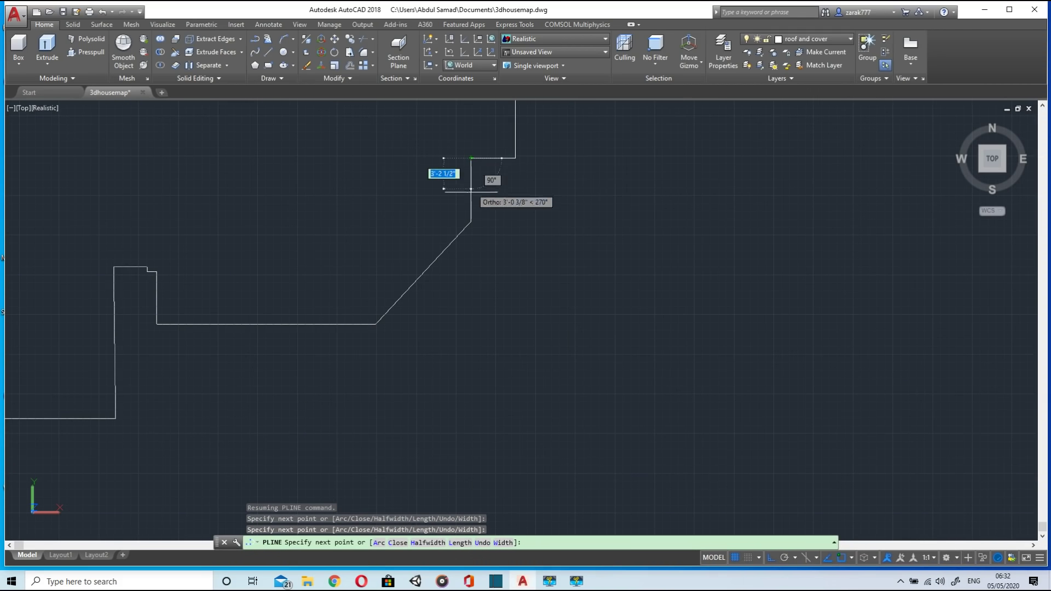
left_click(470, 221)
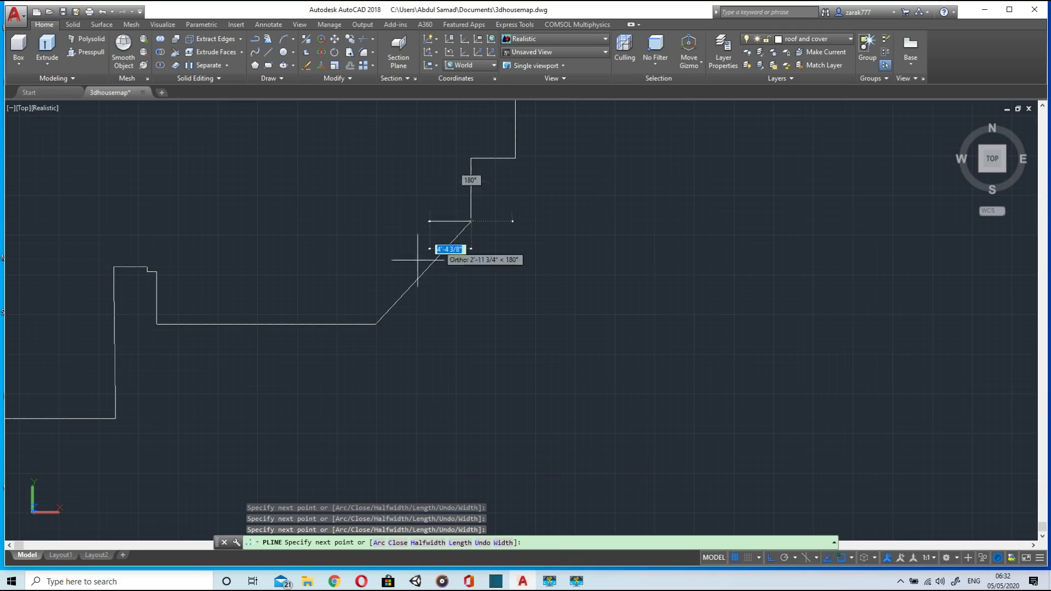
left_click(376, 324)
left_click(156, 324)
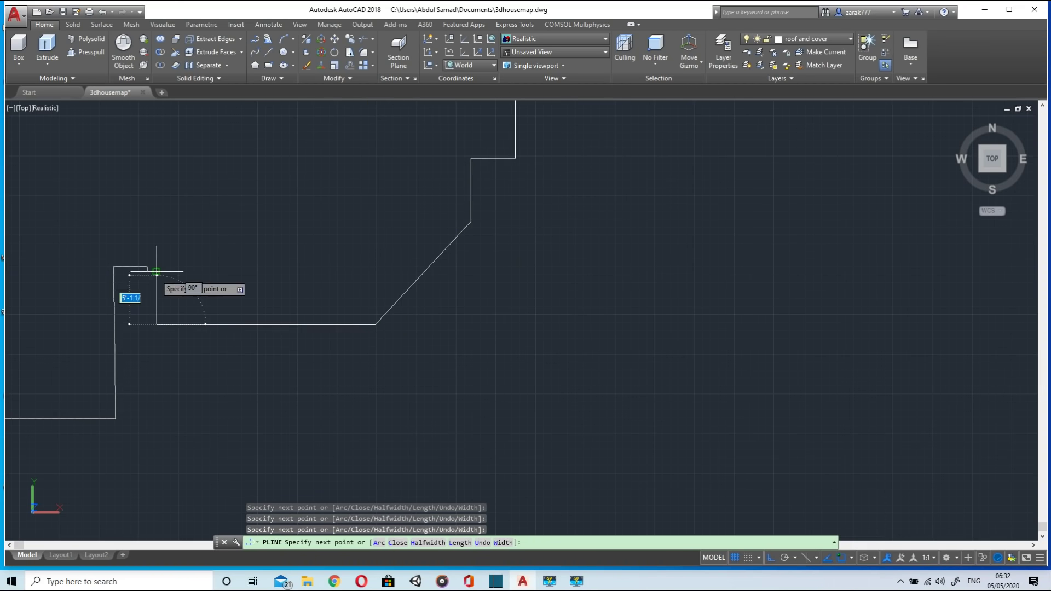
Step: Trace the polyline around the small stepped recess between the south edge and the southwest wing
left_click(146, 271)
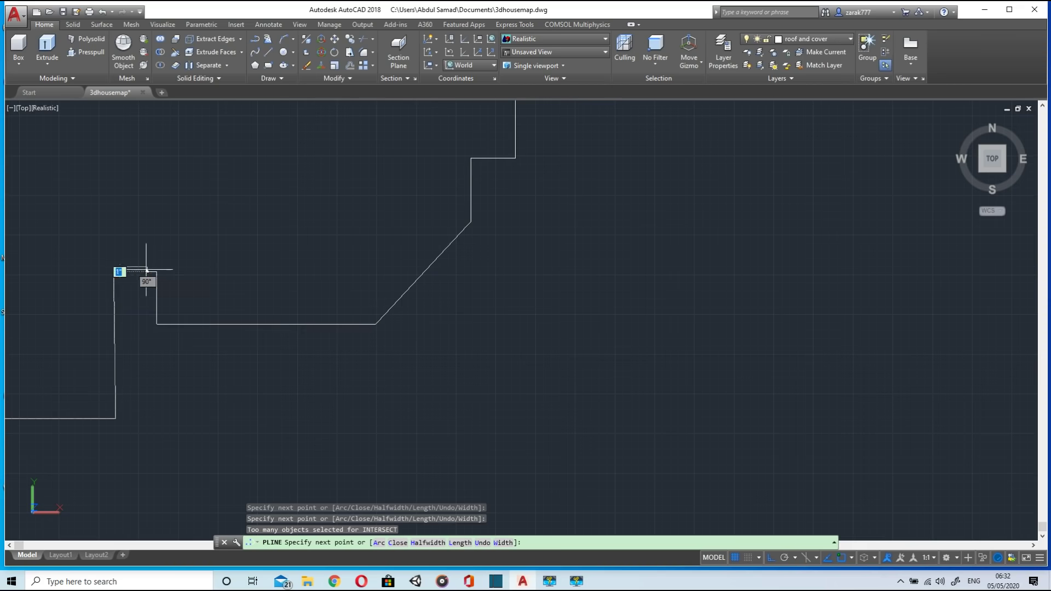
scroll(146, 268, "up", 5)
left_click(147, 269)
scroll(113, 252, "down", 3)
scroll(110, 259, "up", 3)
scroll(129, 250, "down", 5)
middle_click_drag(204, 383, 204, 288)
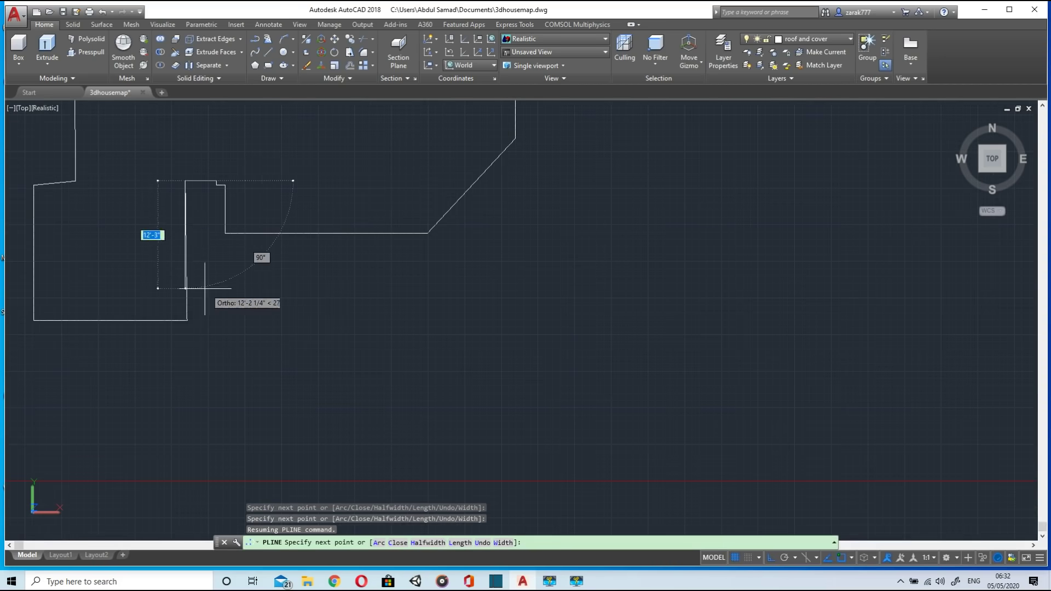
Step: Trace the southwest wing's east and south edges, and continue straight up across the west recess to the northwest corner
left_click(186, 319)
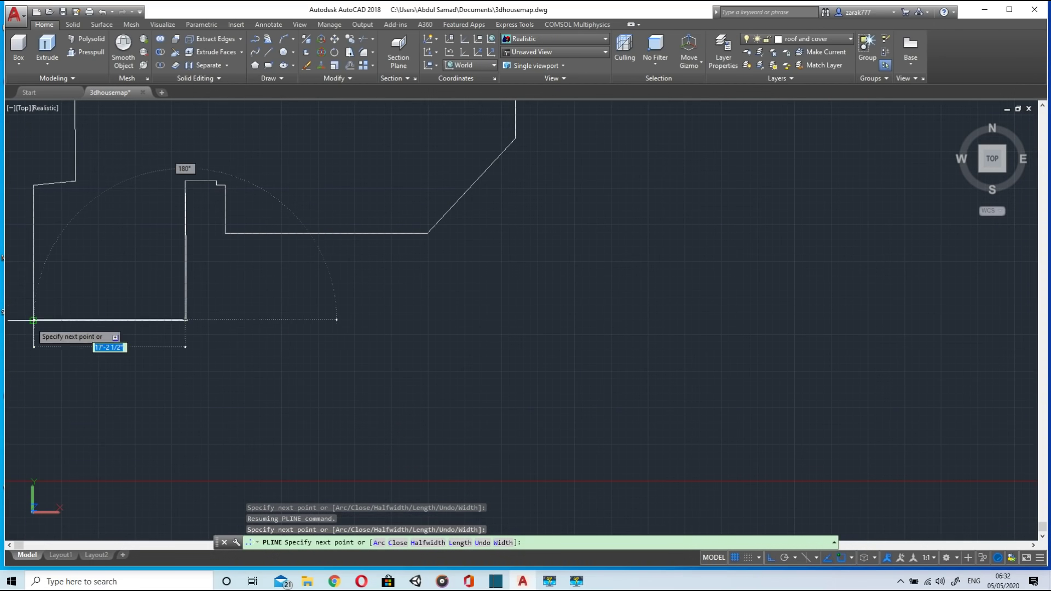
left_click(33, 320)
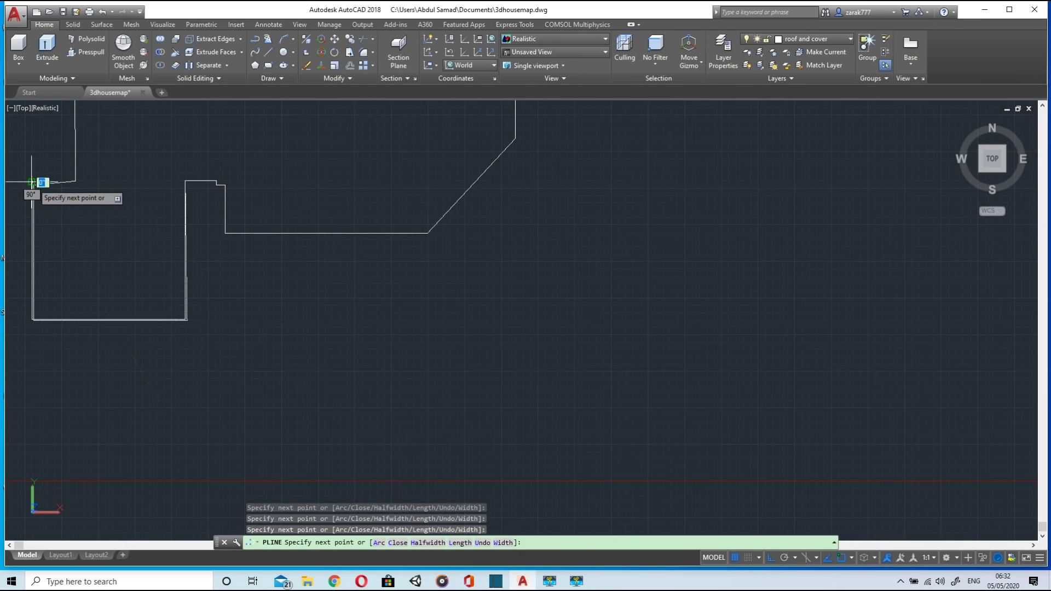
scroll(42, 159, "down", 5)
mouse_move(42, 159)
middle_mouse_down()
mouse_move(225, 172)
mouse_move(229, 245)
middle_mouse_up()
scroll(230, 244, "up", 5)
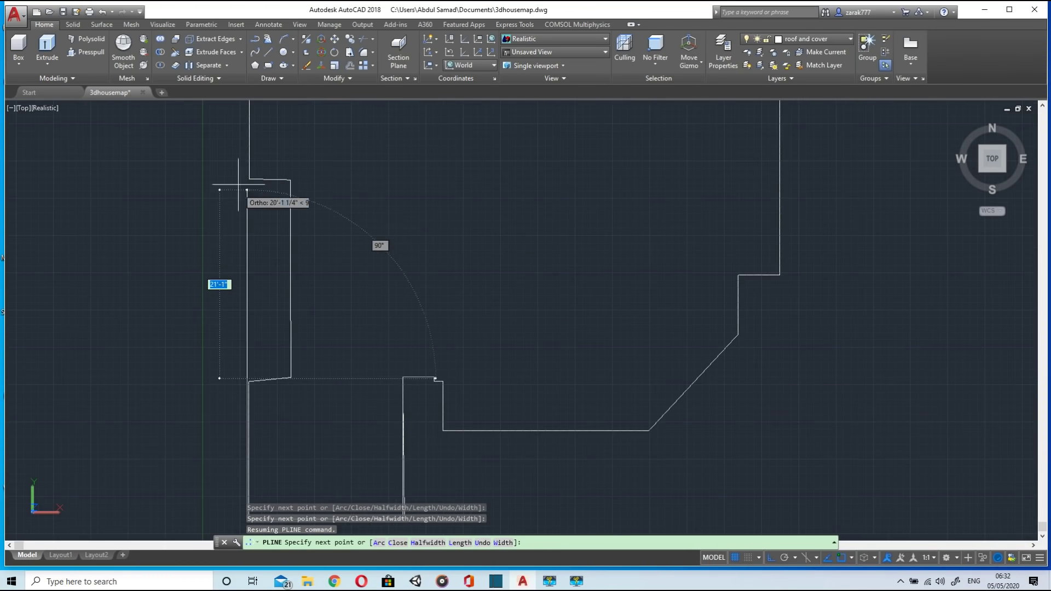
scroll(249, 164, "down", 3)
middle_click_drag(253, 140, 253, 253)
scroll(253, 235, "up", 2)
scroll(252, 229, "up", 6)
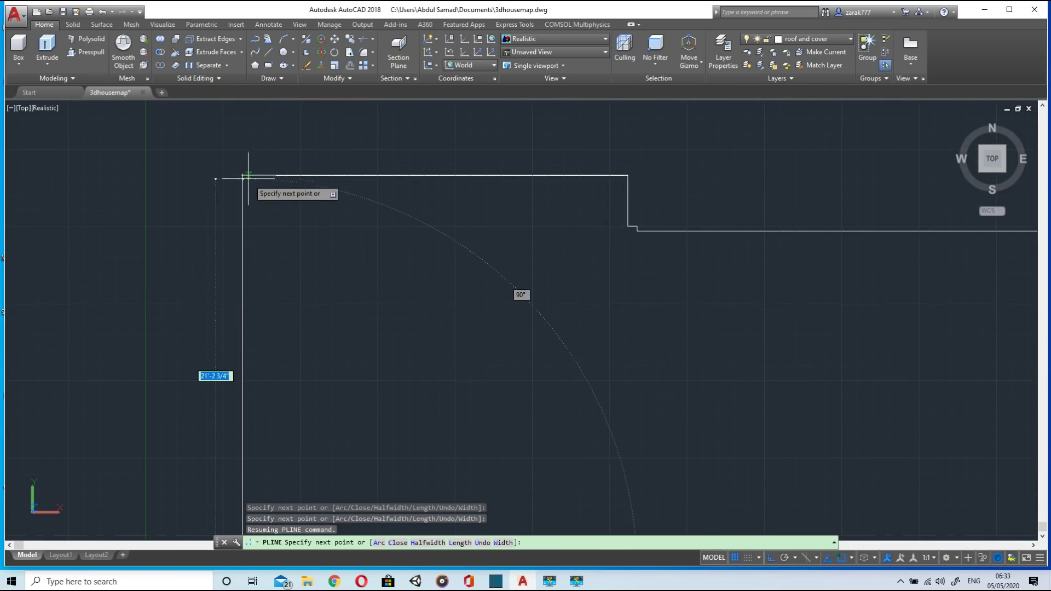
key("Escape")
Step: Erase the old outline that follows the west recess, keeping the polyline that runs straight across it
scroll(277, 246, "down", 5)
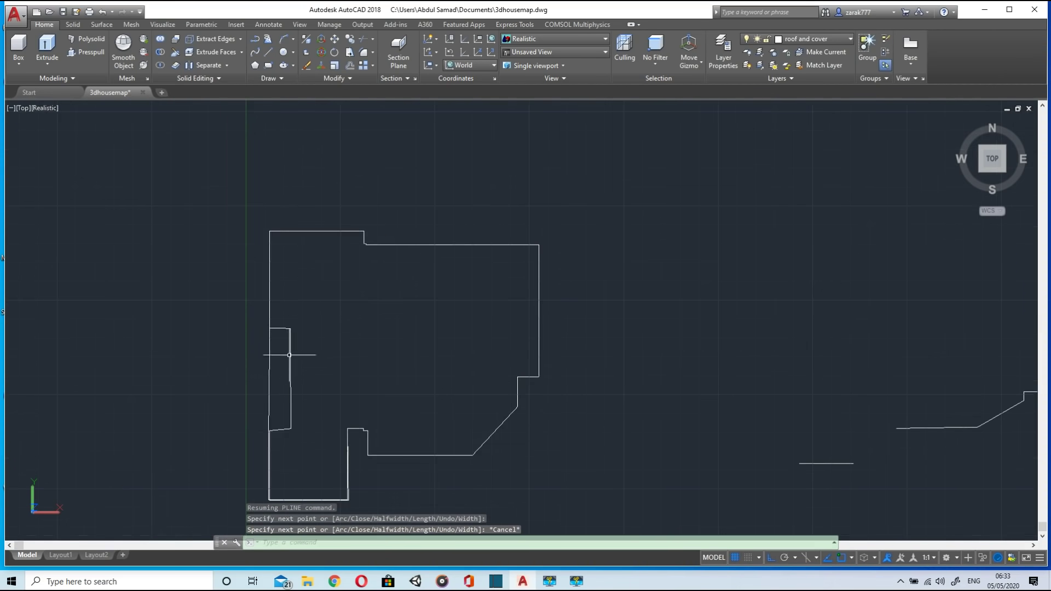
left_click(267, 368)
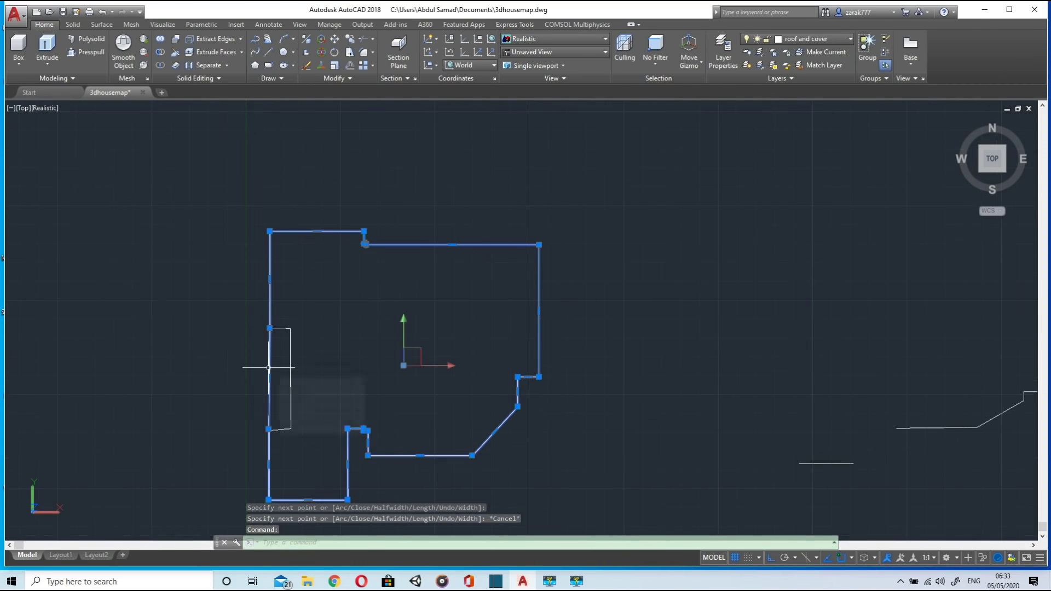
left_click(290, 349)
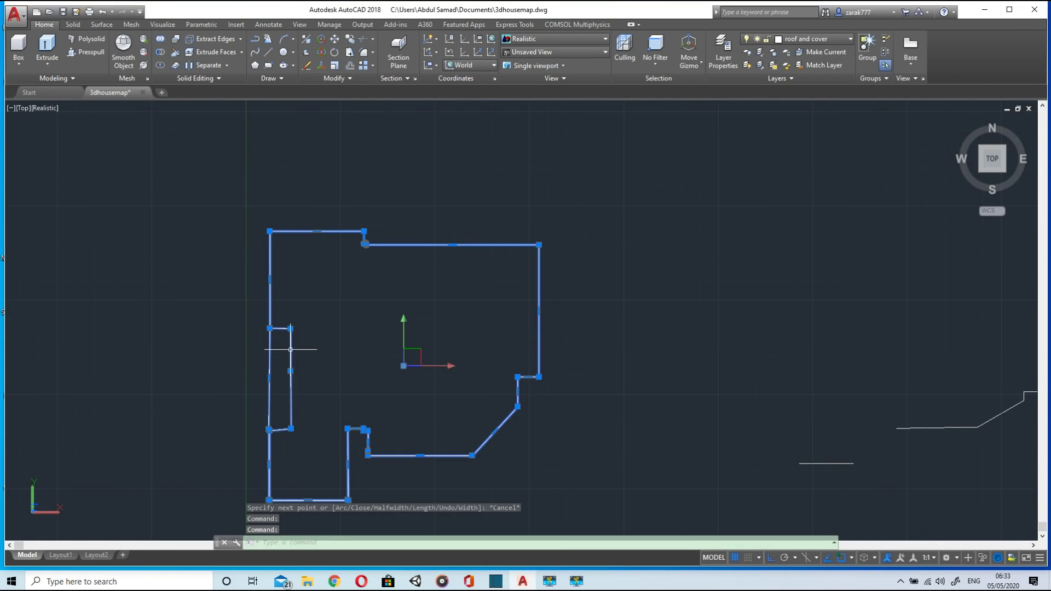
key("Escape")
key("Escape")
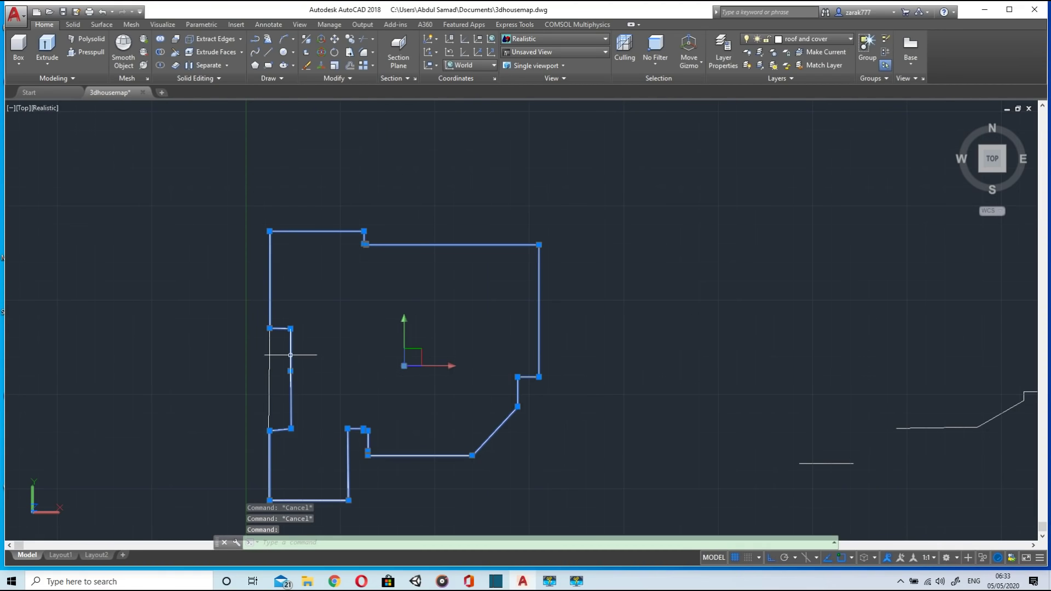
key("Delete")
Step: Extrude the traced roof polyline 6" into a solid slab
left_click(269, 350)
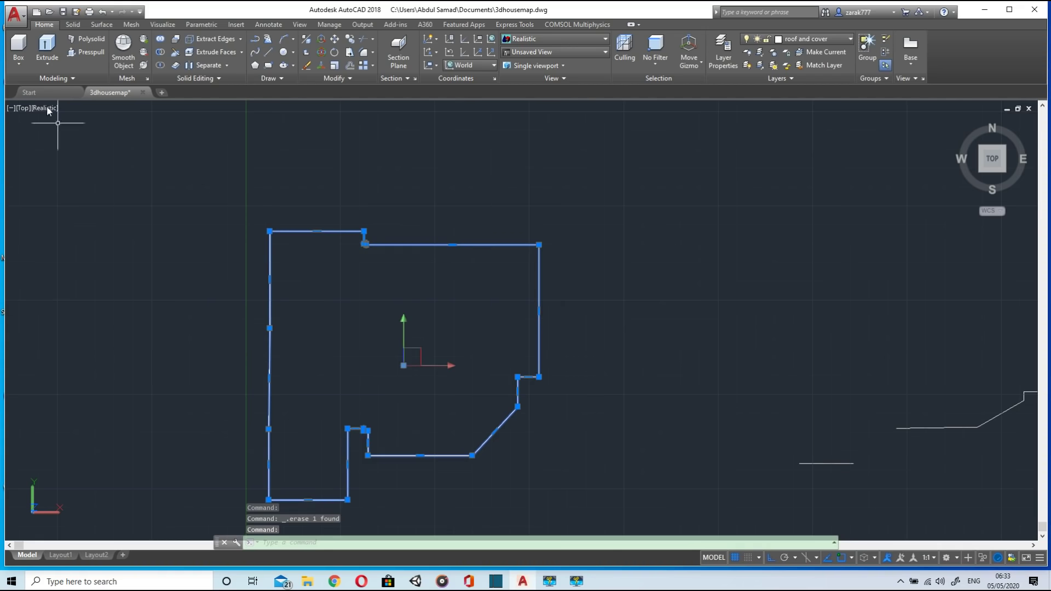
left_click(48, 45)
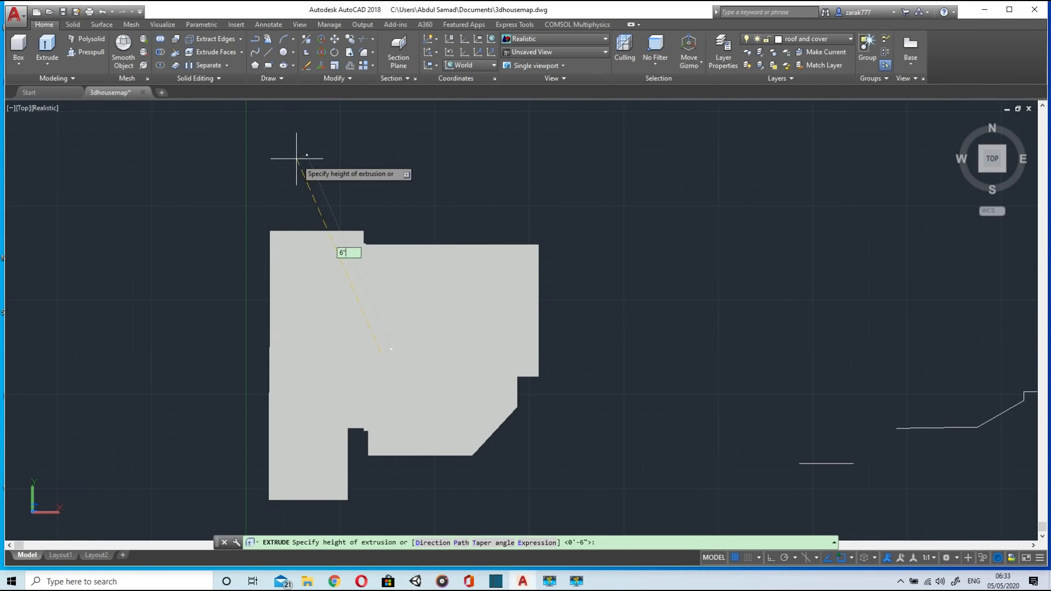
type("6")
key("Return")
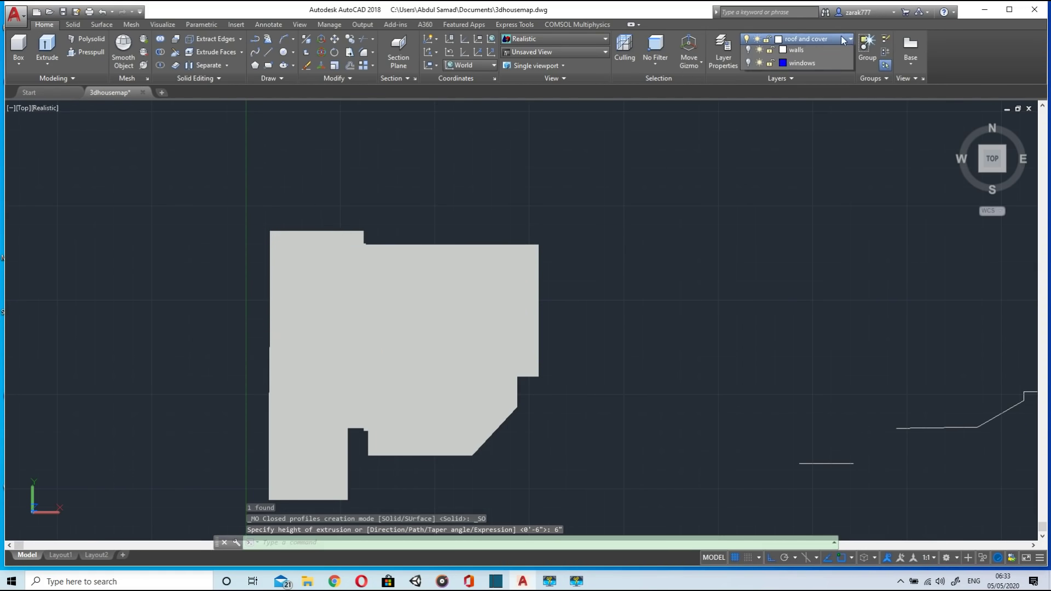
Step: Turn on the 0, Defpoints, Dim, Door, Hatch, walls and windows layers to show the roof slab with the house model
left_click(840, 36)
left_click(746, 52)
left_click(748, 65)
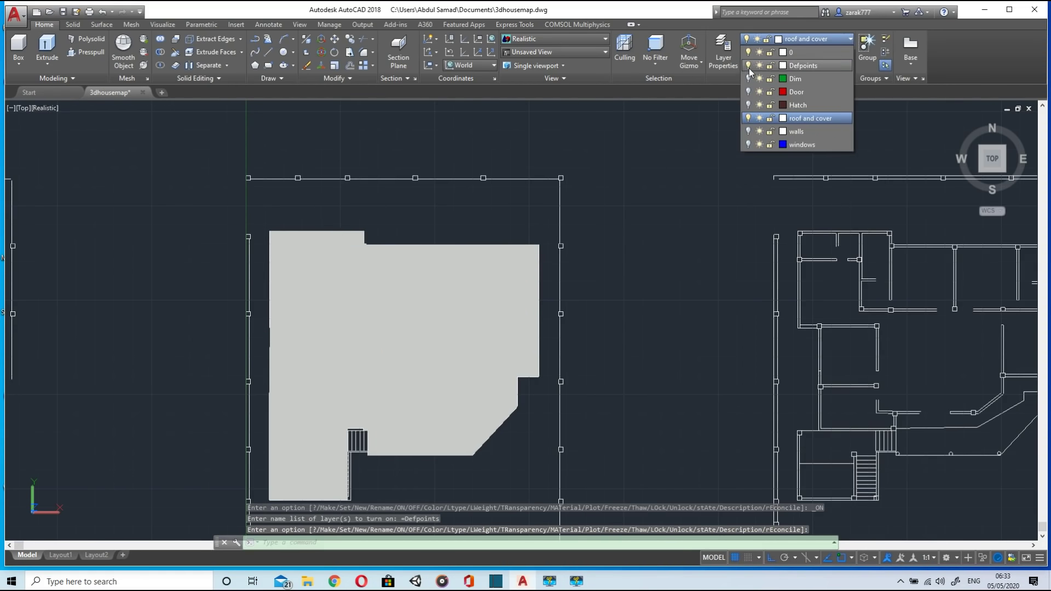
left_click(748, 132)
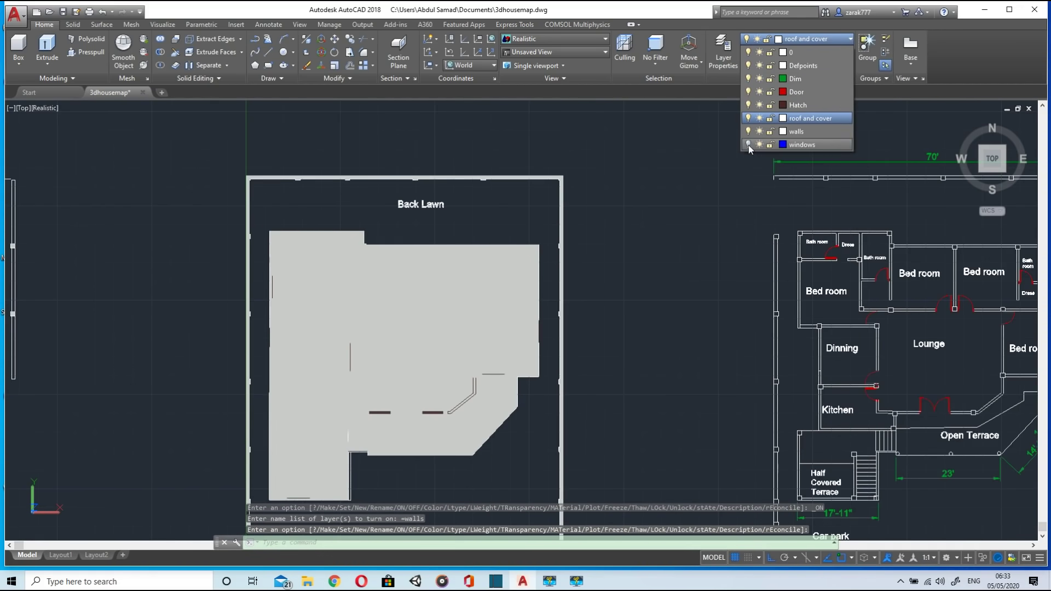
scroll(629, 236, "down", 5)
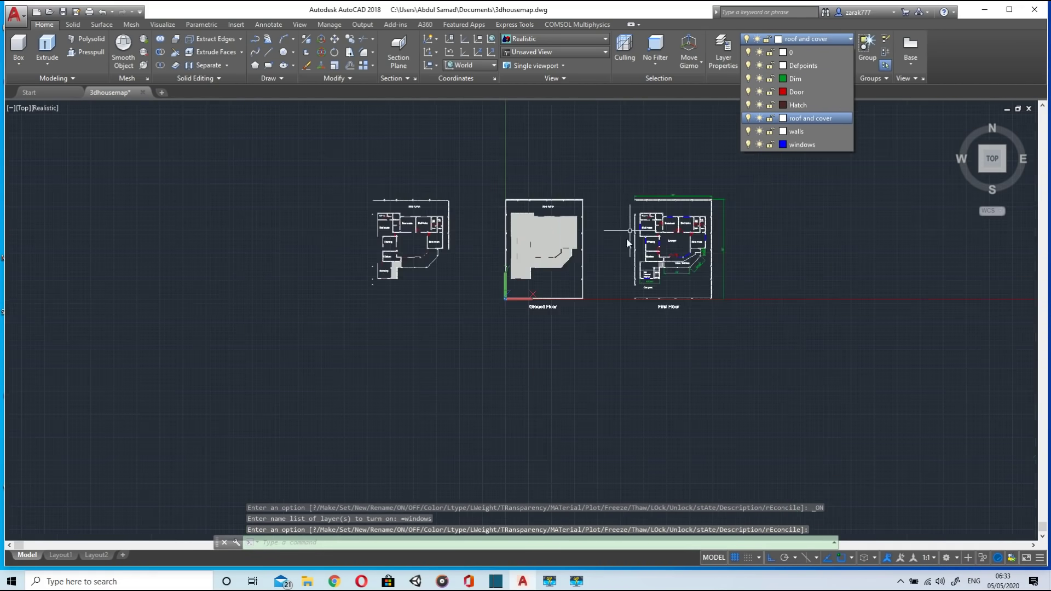
scroll(614, 240, "up", 4)
middle_click_drag(559, 222, 509, 230, "shift")
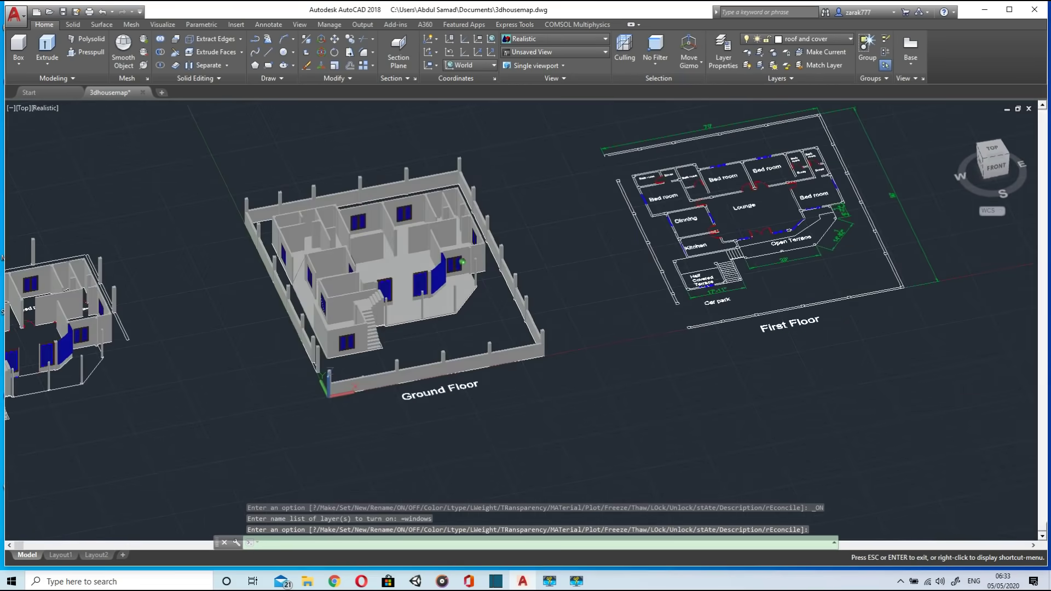
Step: Start copying the roof slab, using the bottom corner at its southeast projection as the base point
scroll(512, 233, "up", 2)
key("Escape")
scroll(363, 364, "up", 6)
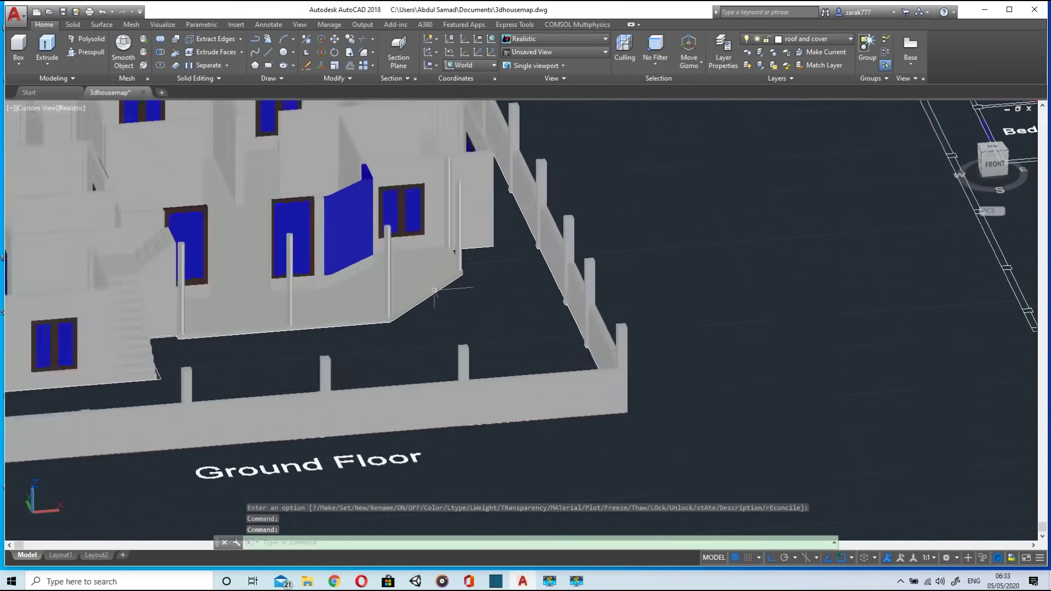
scroll(352, 369, "down", 2)
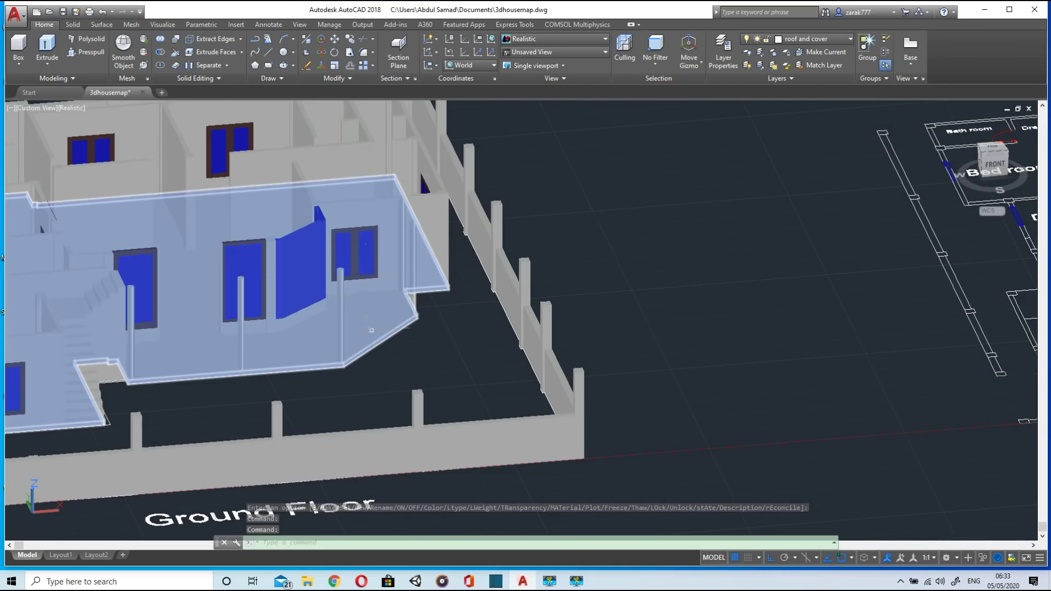
scroll(458, 279, "down", 3)
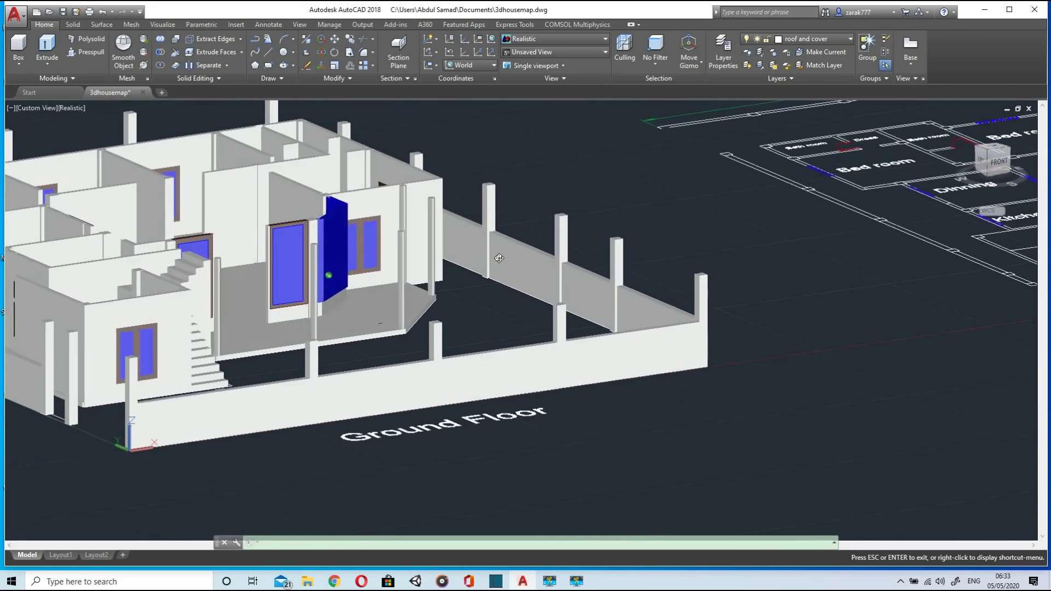
scroll(361, 293, "down", 2)
middle_click_drag(361, 294, 360, 343, "shift")
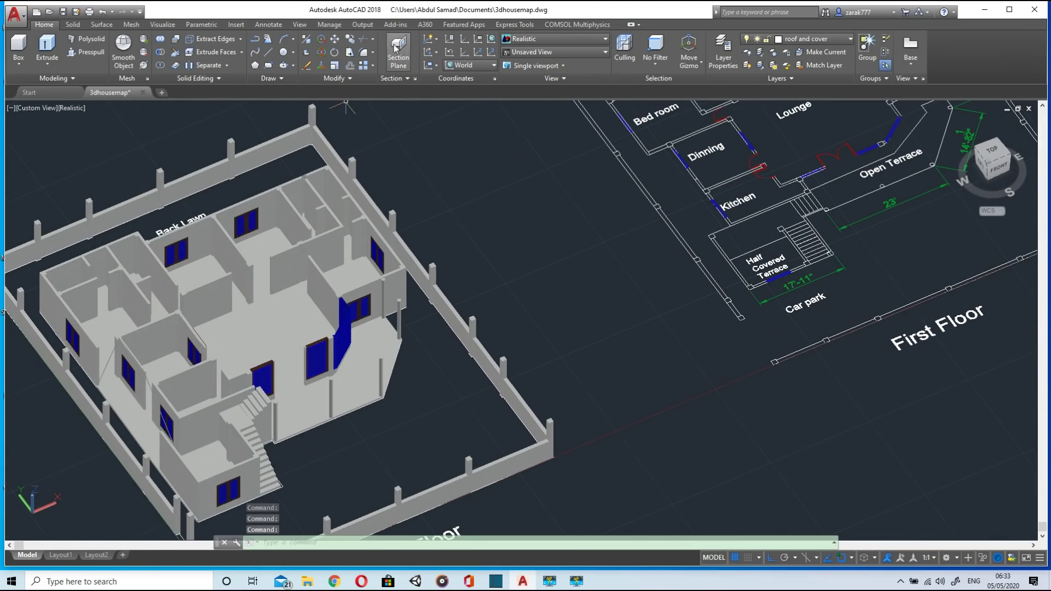
left_click(350, 40)
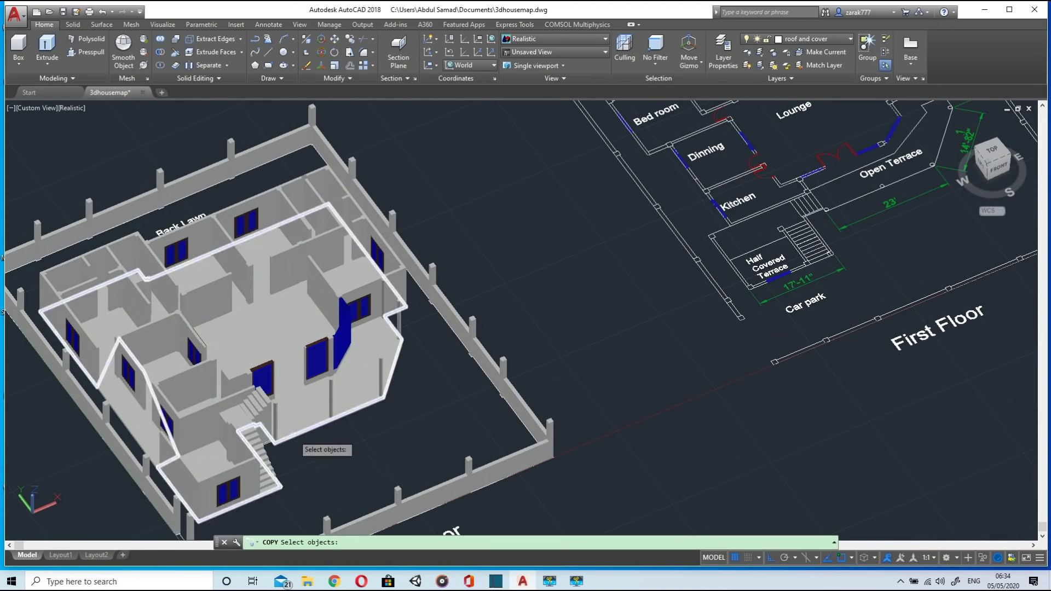
scroll(364, 391, "up", 3)
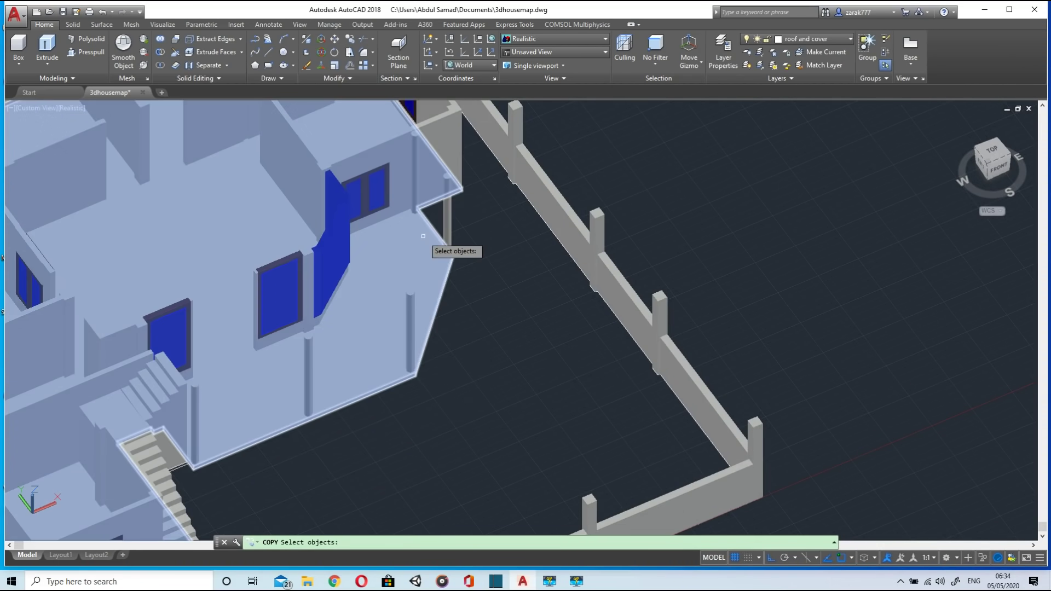
left_click(422, 236)
key("Return")
scroll(449, 189, "up", 3)
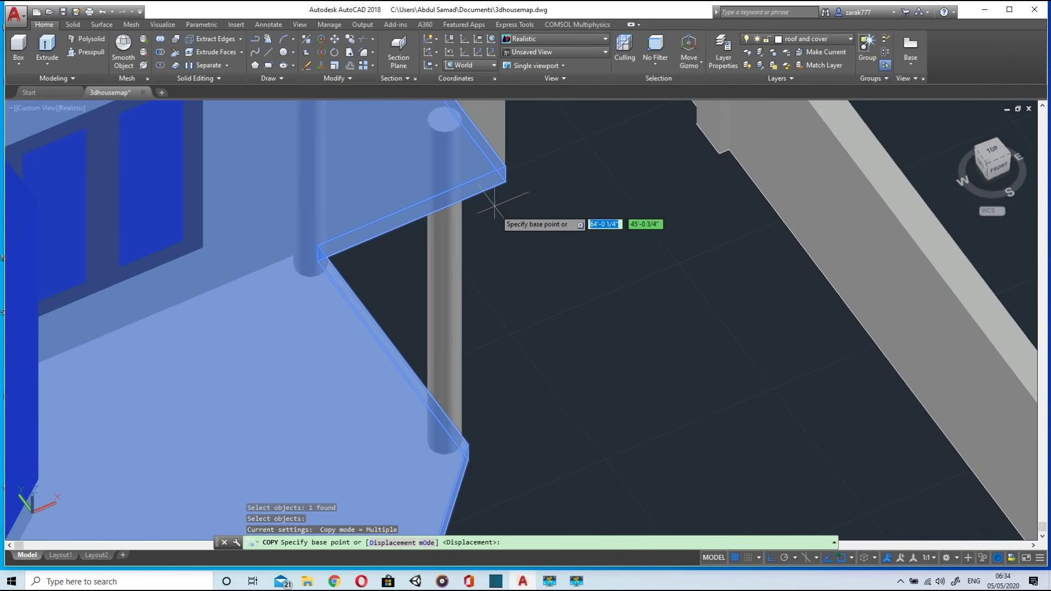
scroll(504, 178, "up", 2)
left_click(504, 178)
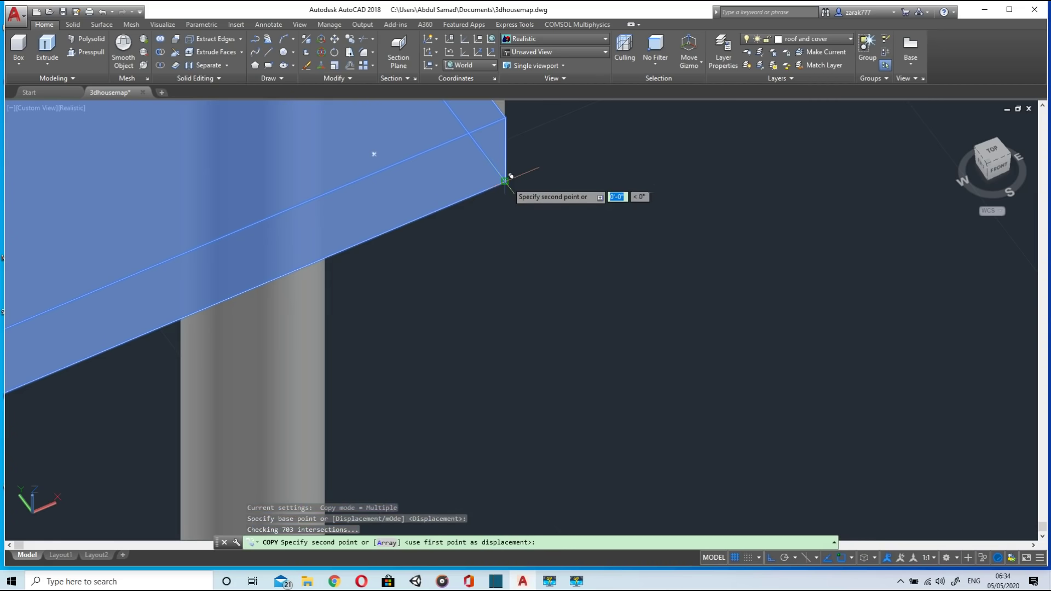
Step: Place the copied slab on the matching top corner of the house's east wall so it covers the walls
scroll(504, 178, "down", 5)
scroll(513, 175, "up", 5)
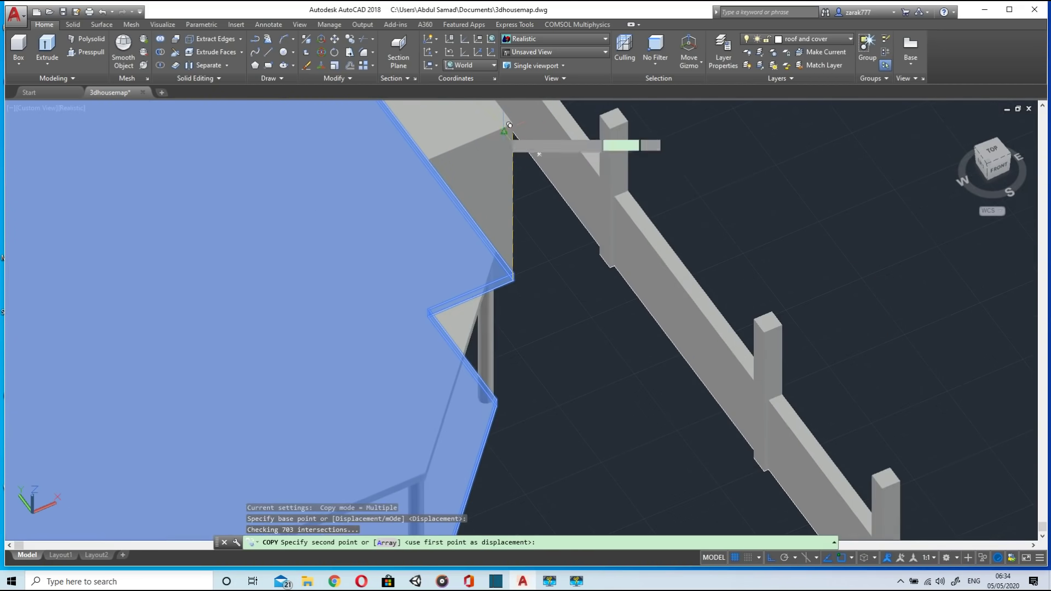
scroll(510, 129, "down", 2)
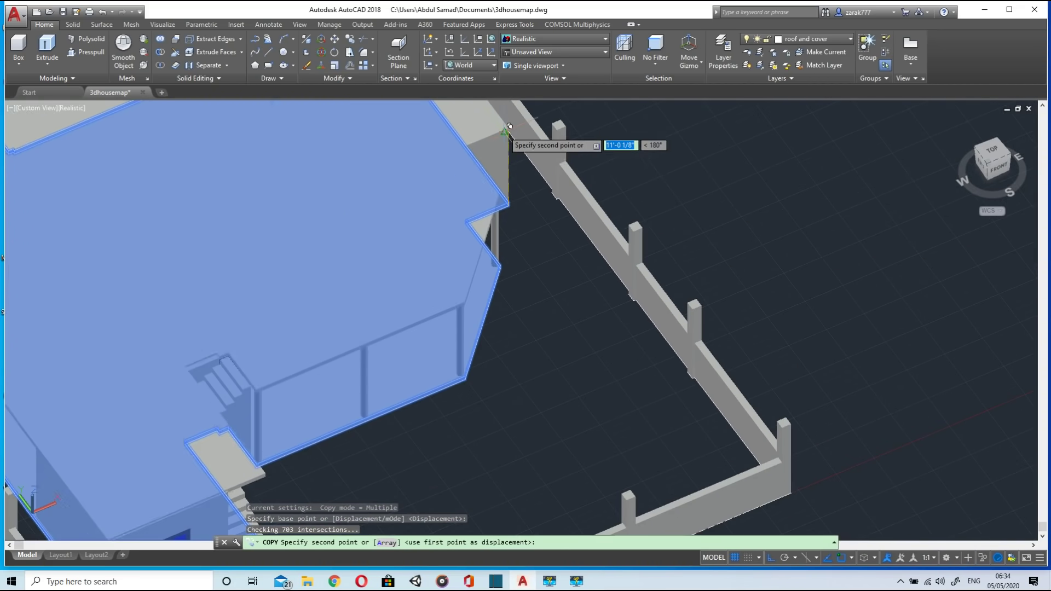
scroll(510, 135, "up", 2)
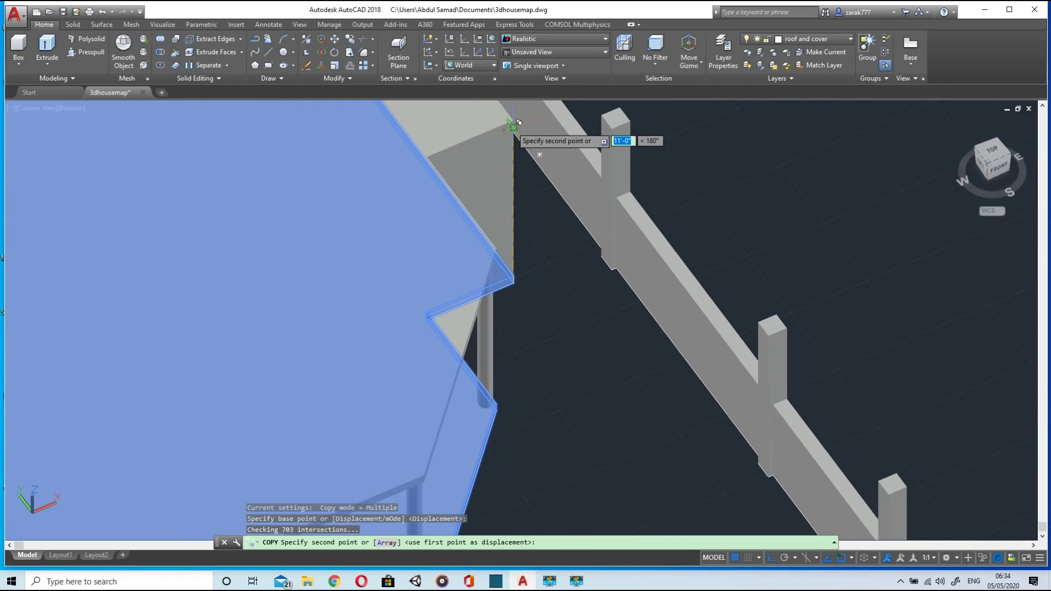
left_click(518, 123)
scroll(517, 232, "down", 5)
key("Escape")
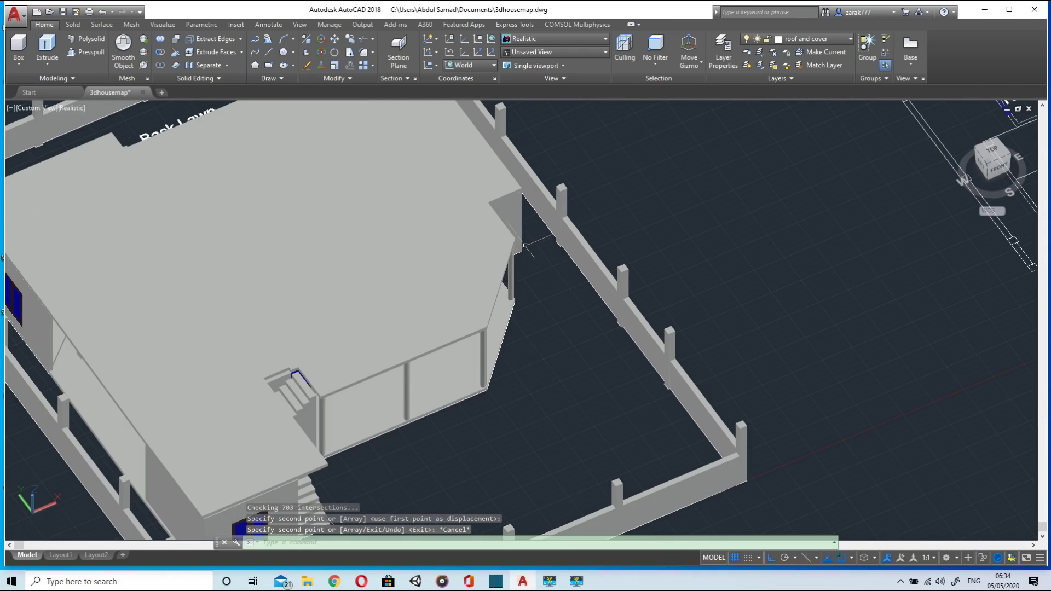
Step: Erase the boundary pillars along the west side of the spare house model without a floor slab
mouse_move(503, 295)
middle_mouse_down("shift")
mouse_move(438, 261)
mouse_move(534, 284)
mouse_move(499, 305)
mouse_move(495, 287)
middle_mouse_up("shift")
middle_click_drag(338, 320, 378, 304, "shift")
middle_click_drag(254, 328, 802, 272)
scroll(524, 328, "up", 2)
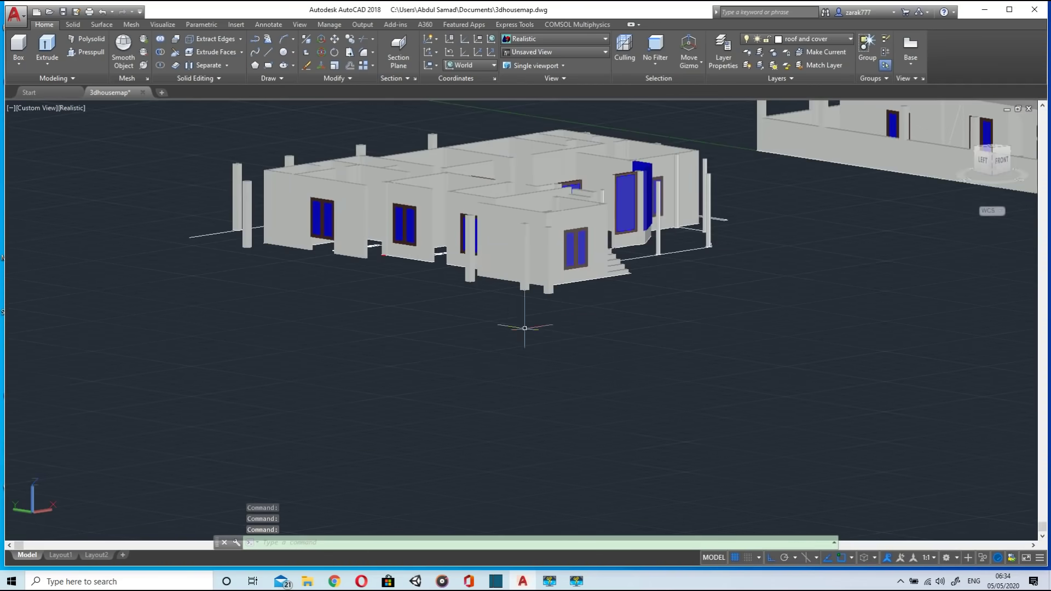
middle_click_drag(560, 299, 569, 405, "shift")
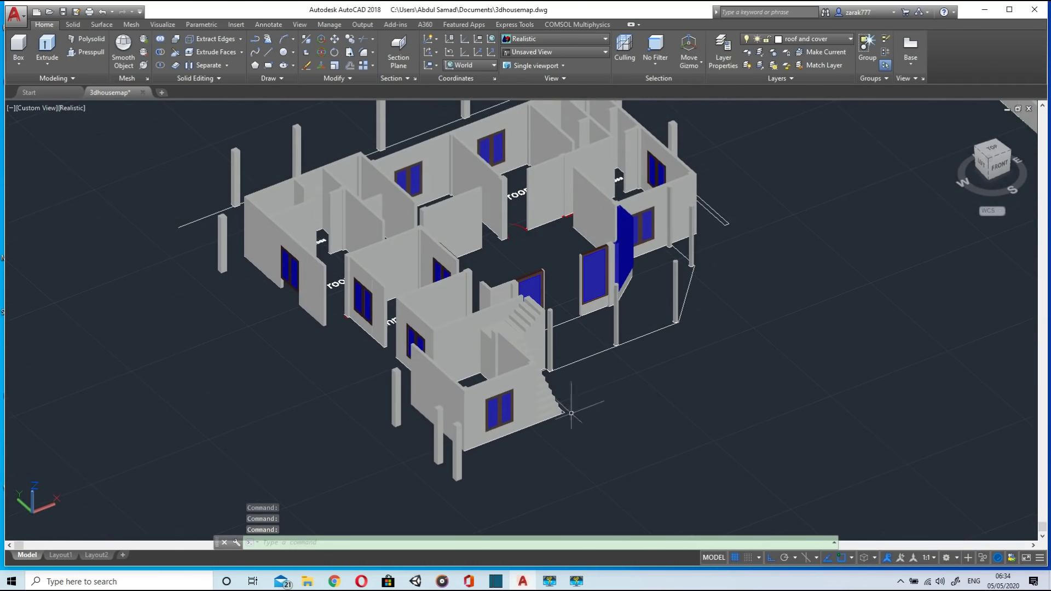
left_click(438, 423)
key("Delete")
left_click(397, 410)
key("Delete")
left_click(222, 259)
key("Delete")
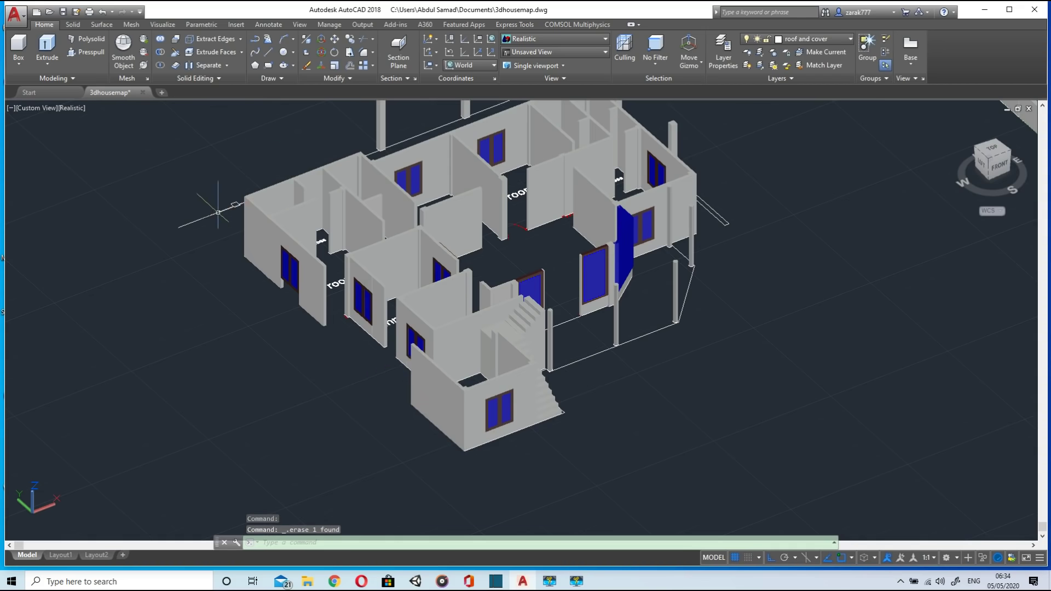
Step: Erase the boundary pillars and connecting wall outline beside the spare model's back lawn
middle_click_drag(212, 242, 305, 294, "shift")
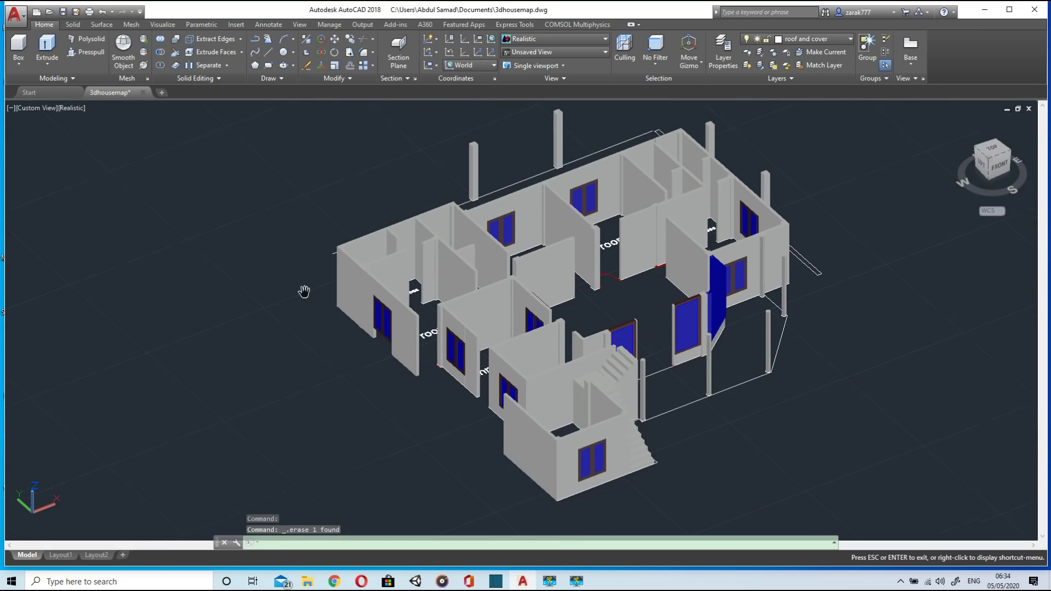
middle_click_drag(347, 352, 441, 402, "shift")
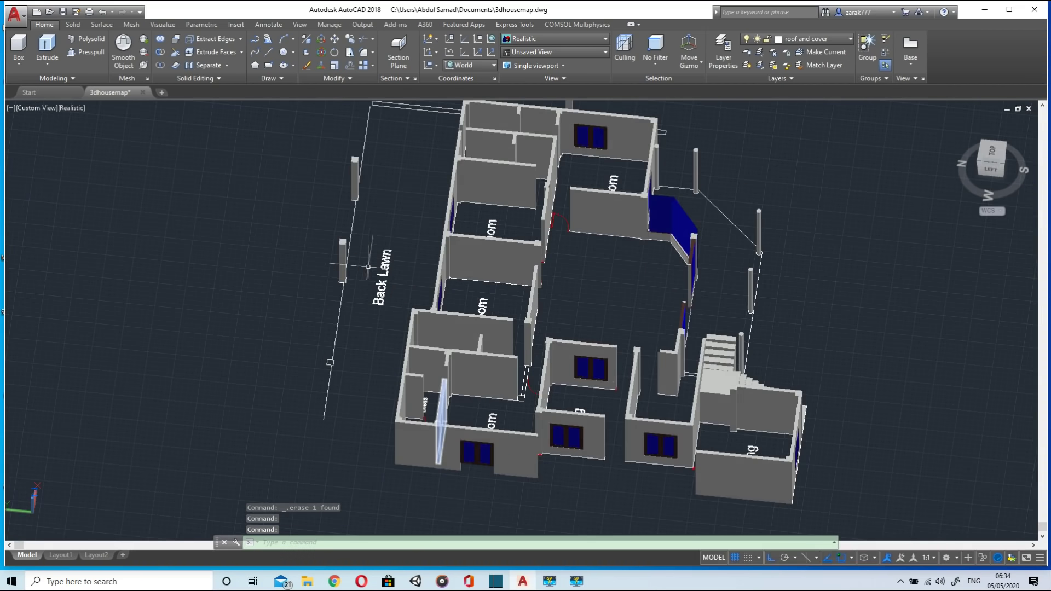
mouse_move(339, 116)
left_mouse_down()
mouse_move(377, 287)
mouse_move(319, 395)
left_mouse_up()
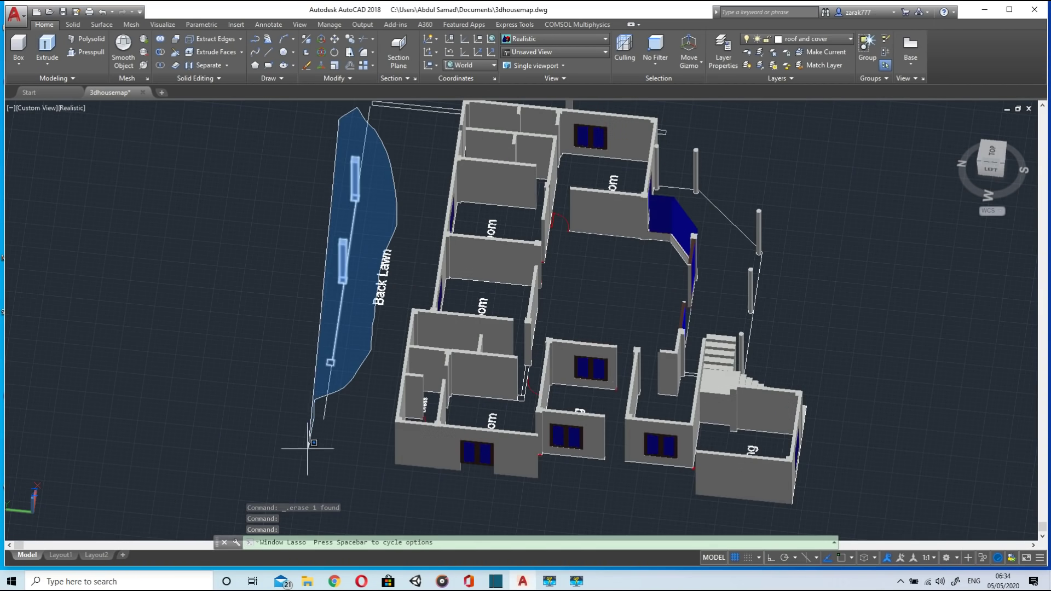
left_click_drag(307, 447, 315, 449)
key("Delete")
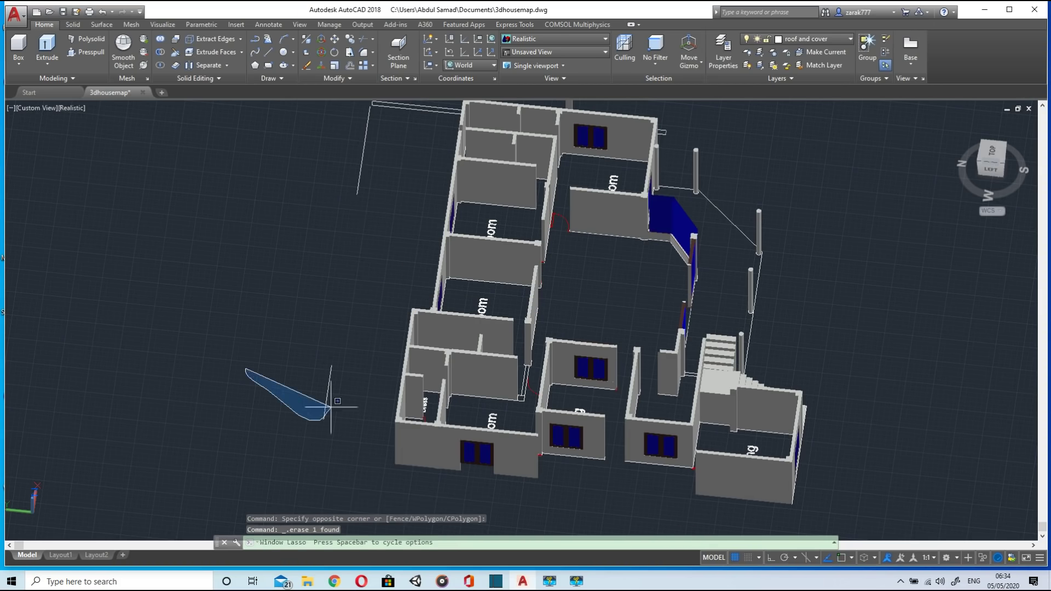
Step: Erase the Back Lawn label and the remaining boundary lines at the back corner of the spare model
left_click_drag(330, 406, 328, 410)
mouse_move(273, 193)
left_mouse_down()
mouse_move(386, 168)
mouse_move(398, 108)
left_mouse_up()
left_click(371, 129)
left_click(371, 129)
left_click(367, 129)
key("Delete")
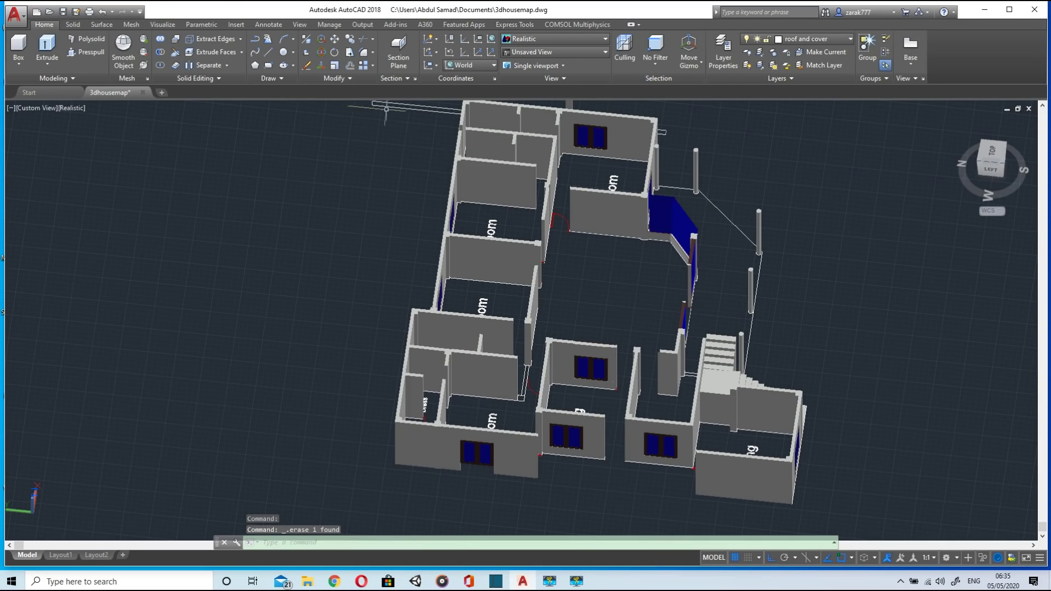
middle_click_drag(389, 136, 416, 323)
mouse_move(434, 193)
left_mouse_down()
mouse_move(387, 308)
mouse_move(370, 308)
left_mouse_up()
key("Delete")
Step: Erase the pillars and wall outline of the spare model's east boundary
scroll(426, 433, "down", 4)
scroll(426, 400, "up", 3)
middle_click_drag(421, 411, 316, 182)
middle_click_drag(484, 316, 656, 358, "shift")
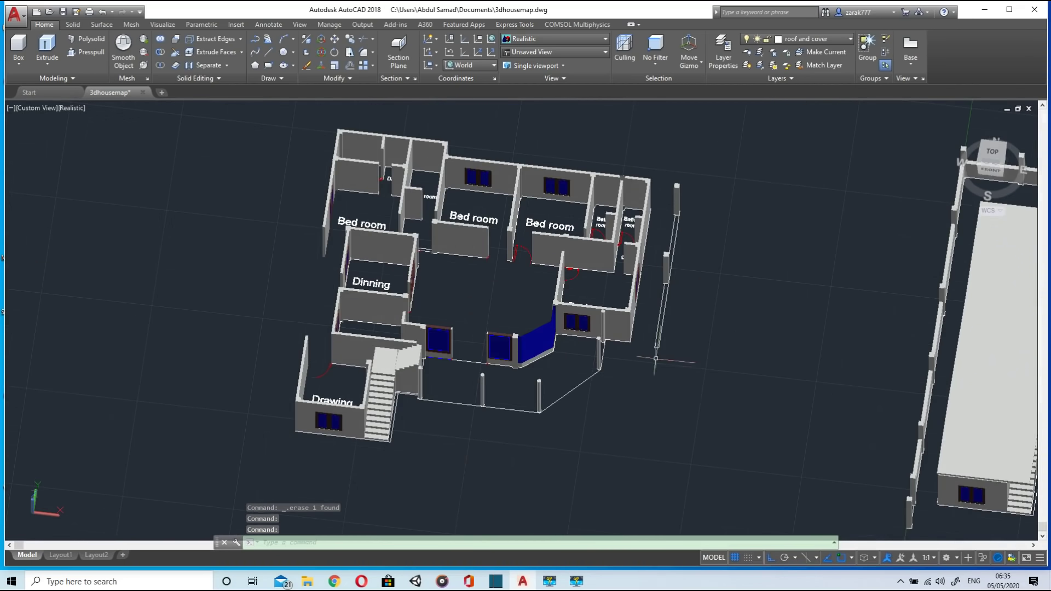
left_click_drag(682, 168, 682, 170)
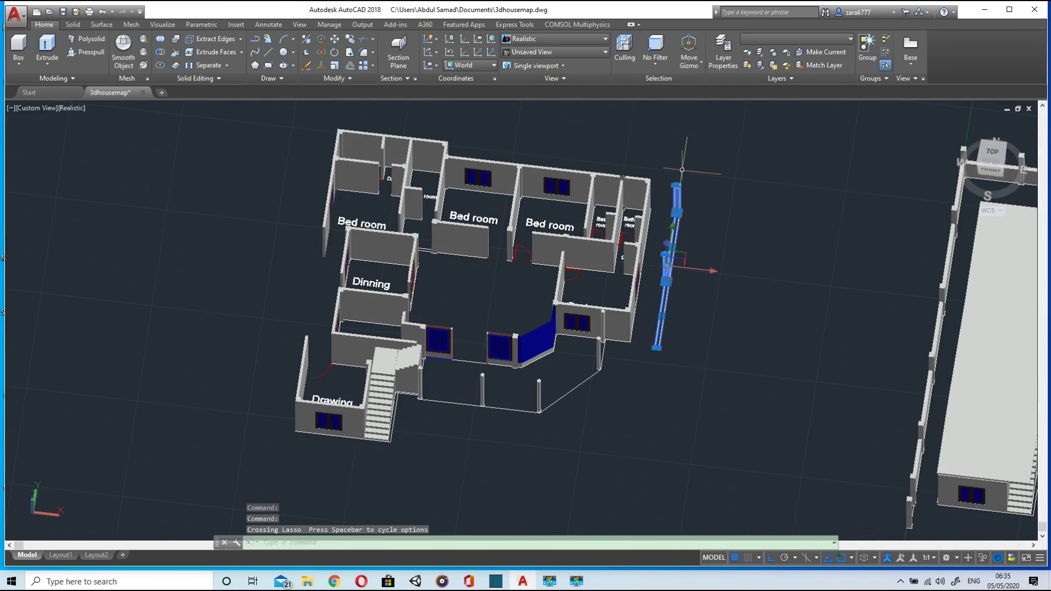
key("Delete")
Step: Erase the front terrace's outline and its columns east of the stairs in the spare model
left_click(600, 363)
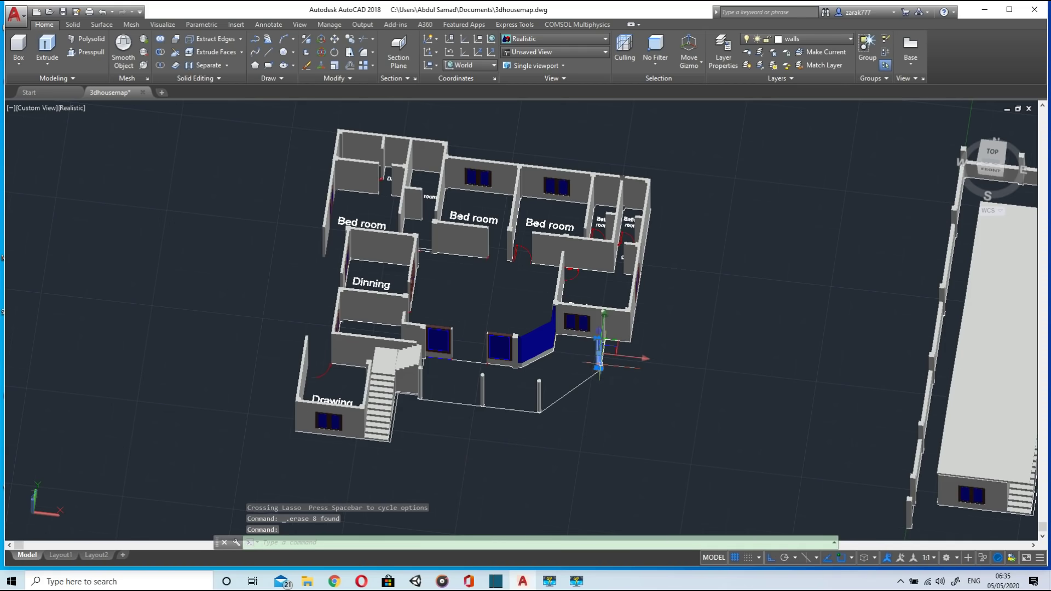
key("Delete")
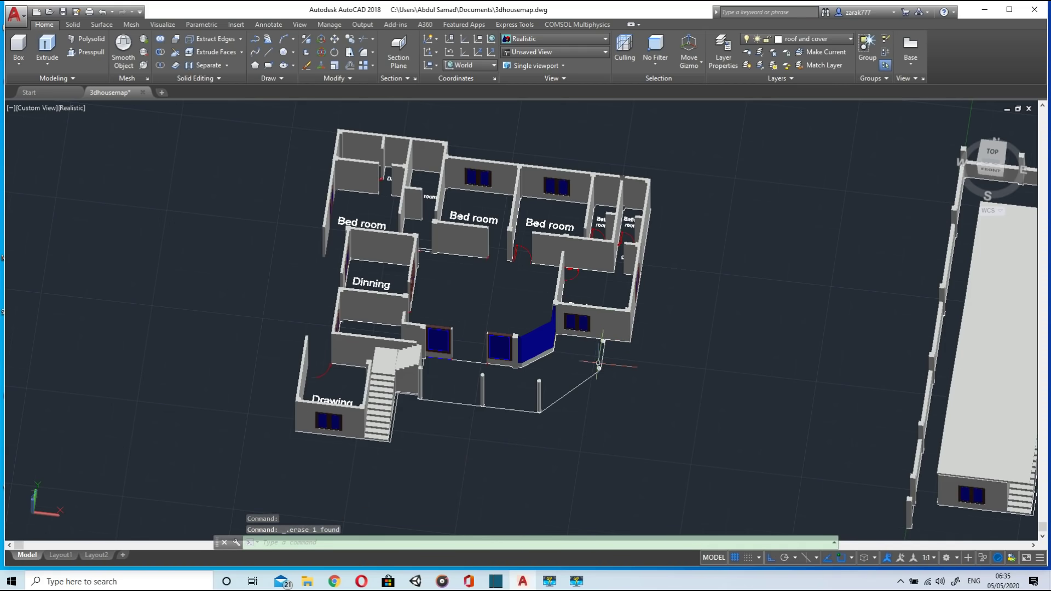
left_click_drag(583, 382, 599, 363)
key("Delete")
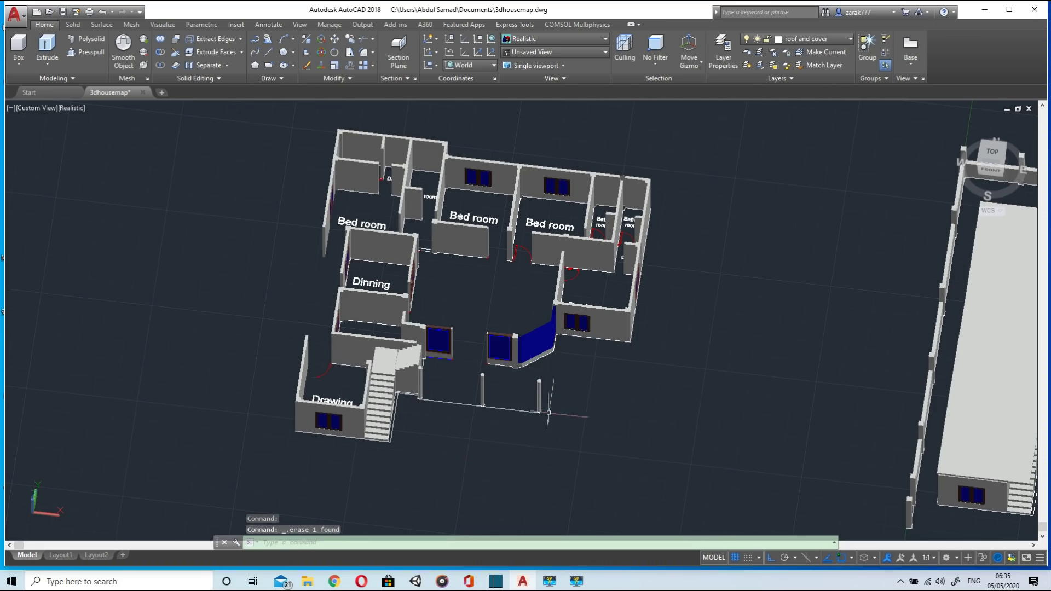
left_click_drag(515, 382, 457, 424)
key("Delete")
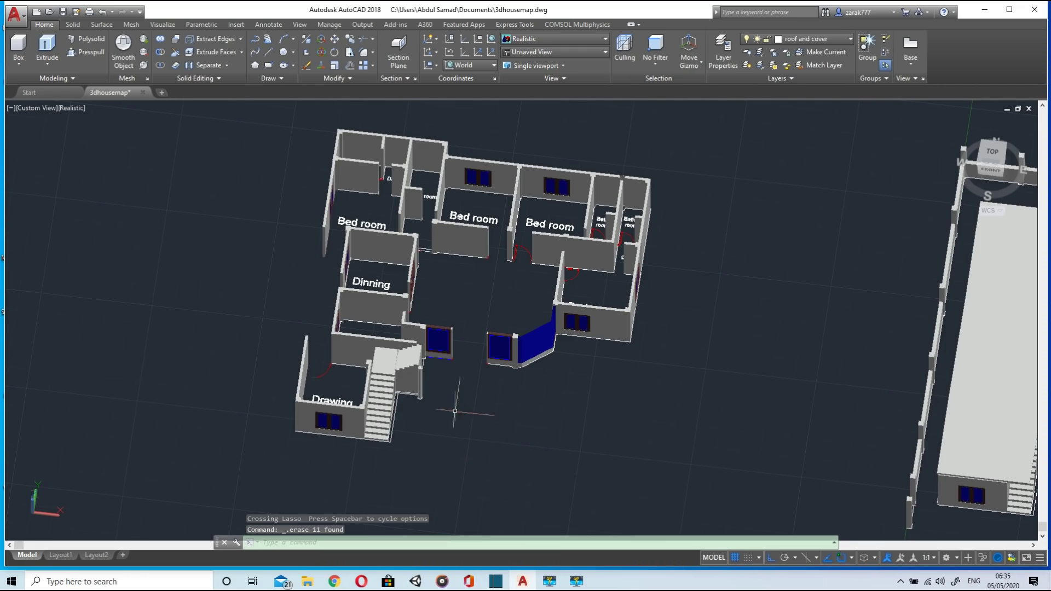
Step: Erase the staircase flights, landing and adjoining column beside the drawing room of the spare model
key("Delete")
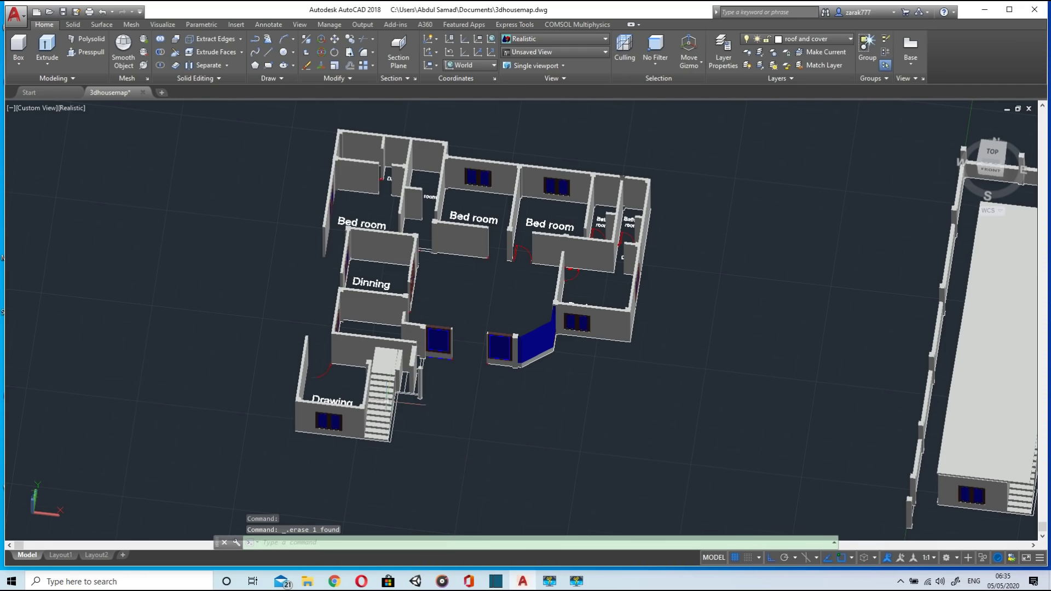
left_click_drag(403, 373, 405, 374)
key("Delete")
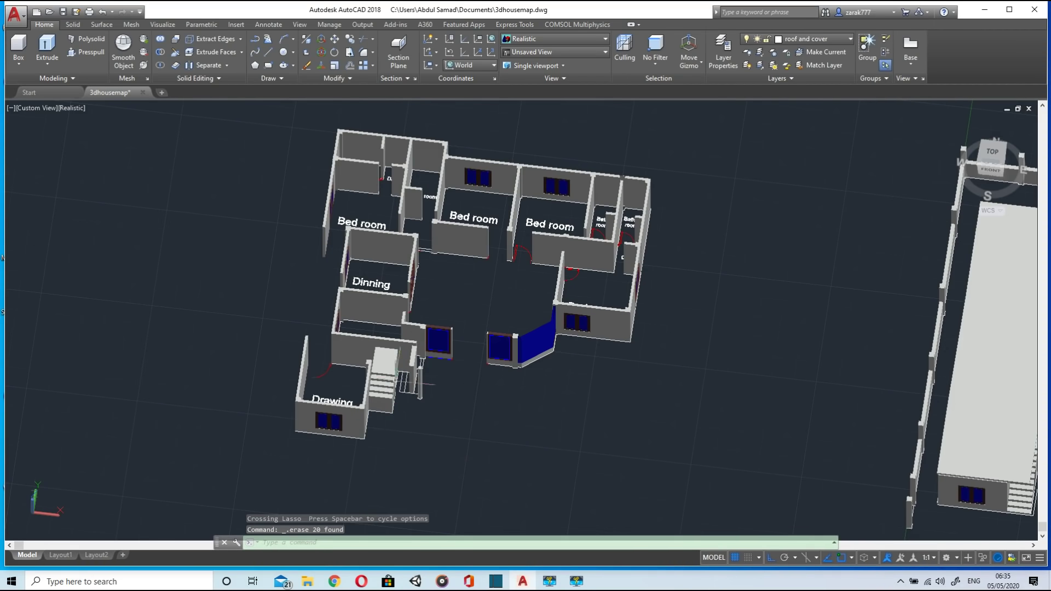
left_click_drag(389, 427, 398, 398)
key("Delete")
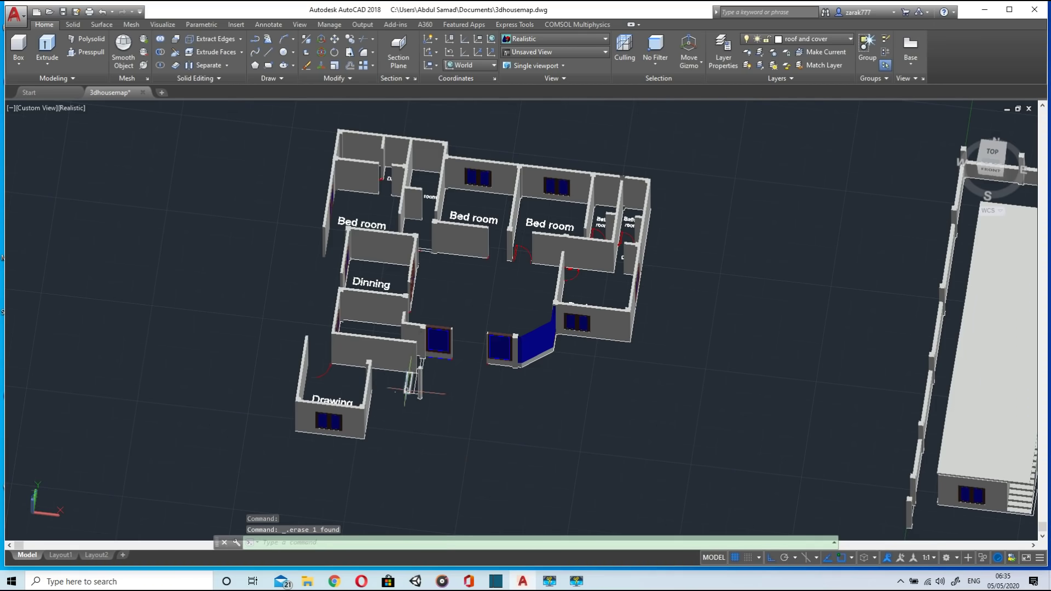
left_click(413, 388)
key("Delete")
left_click_drag(436, 394, 410, 391)
key("Delete")
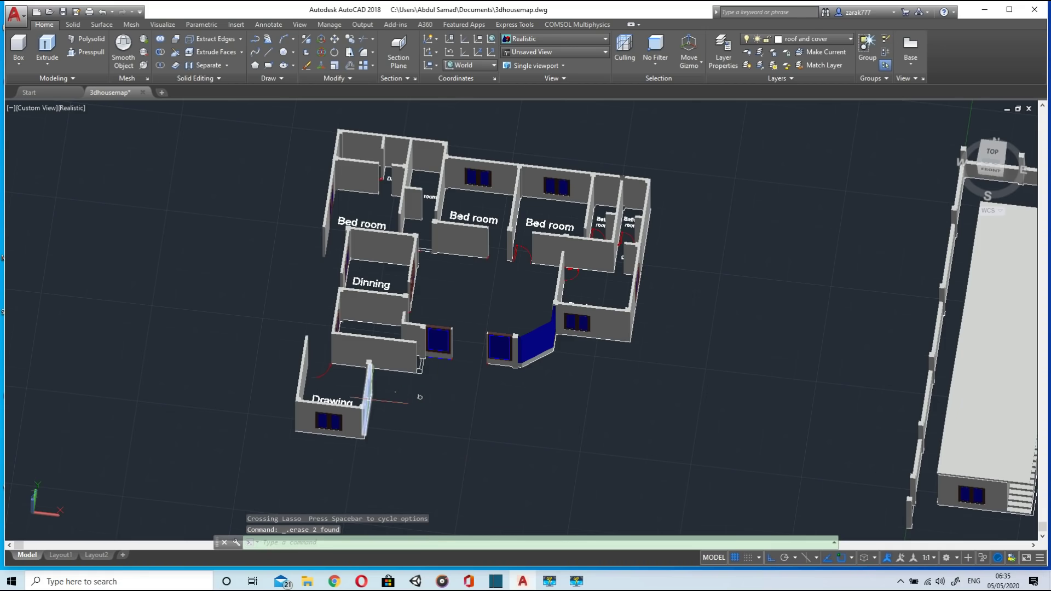
Step: Erase the short stray lines left where the staircase column stood
left_click(419, 397)
key("Delete")
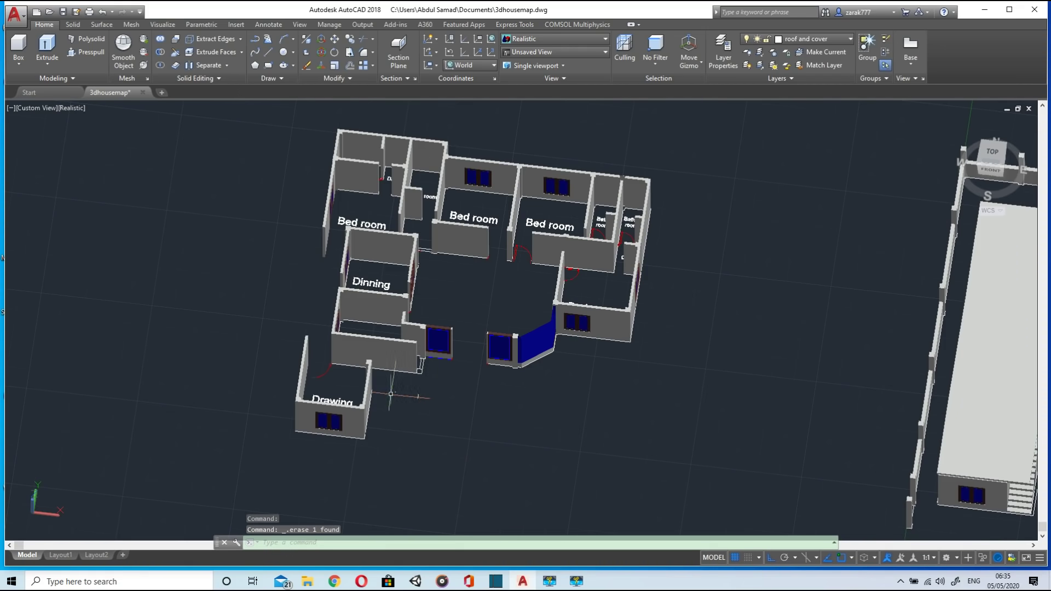
left_click(393, 392)
left_click(423, 397)
left_click(418, 395)
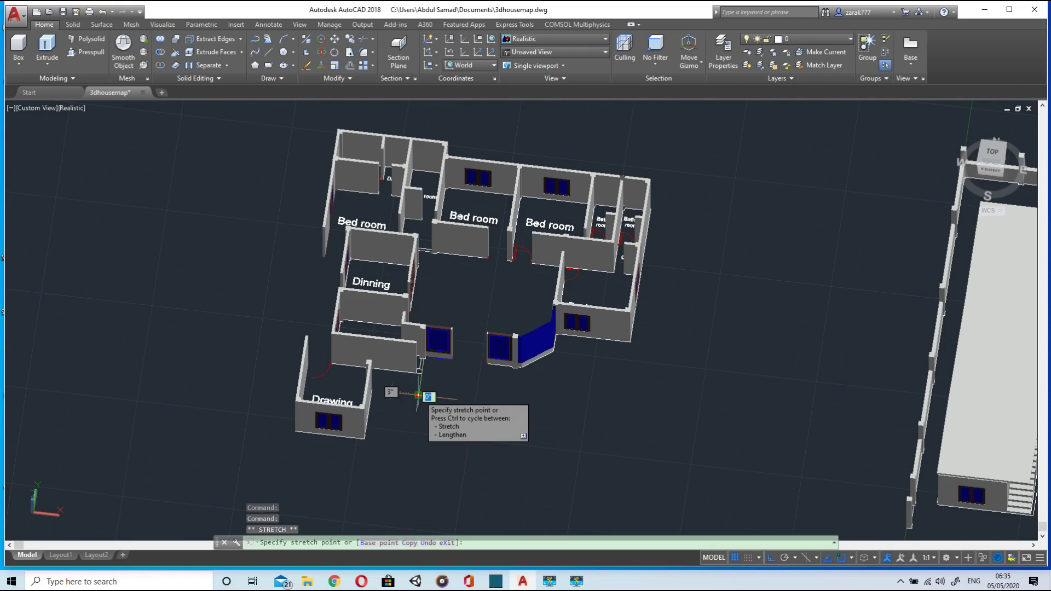
scroll(418, 401, "up", 2)
key("Delete")
Step: Erase the drawing room's walls, window, door and label from the spare model
mouse_move(480, 399)
left_mouse_down()
mouse_move(261, 400)
mouse_move(224, 445)
left_mouse_up()
key("Delete")
mouse_move(504, 419)
left_mouse_down()
mouse_move(429, 398)
mouse_move(246, 488)
mouse_move(255, 482)
left_mouse_up()
key("Delete")
left_click(292, 352)
key("Delete")
Step: Copy the trimmed spare house model from its front-right bedroom's base corner onto the matching corner of the ground-floor roof slab
scroll(345, 420, "down", 2)
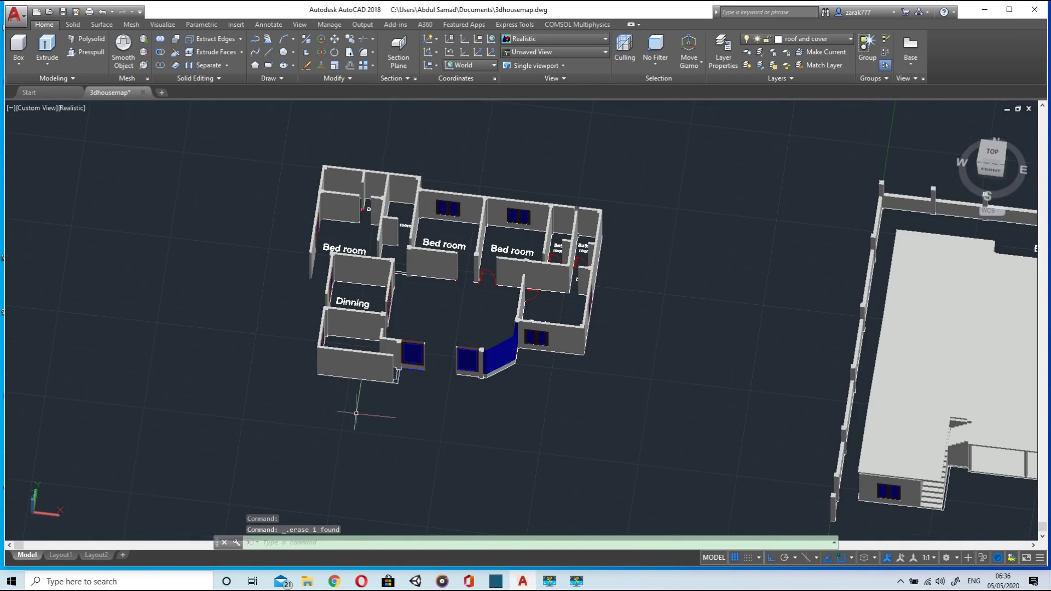
mouse_move(487, 420)
left_mouse_down()
mouse_move(243, 350)
mouse_move(553, 137)
mouse_move(657, 328)
left_mouse_up()
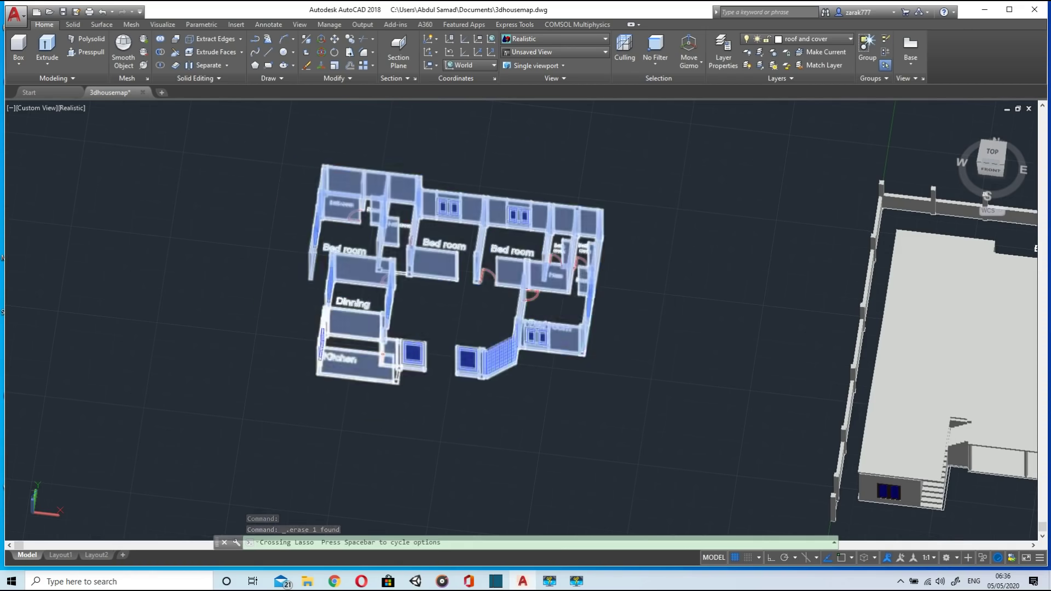
left_click(350, 40)
middle_click_drag(498, 296, 535, 292, "shift")
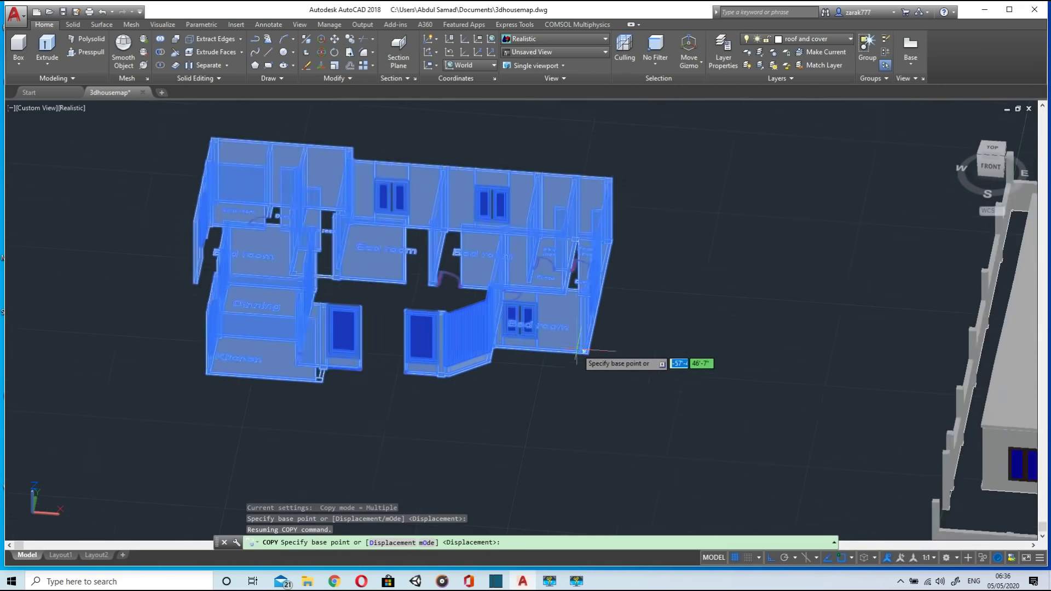
scroll(582, 351, "up", 6)
left_click(594, 331)
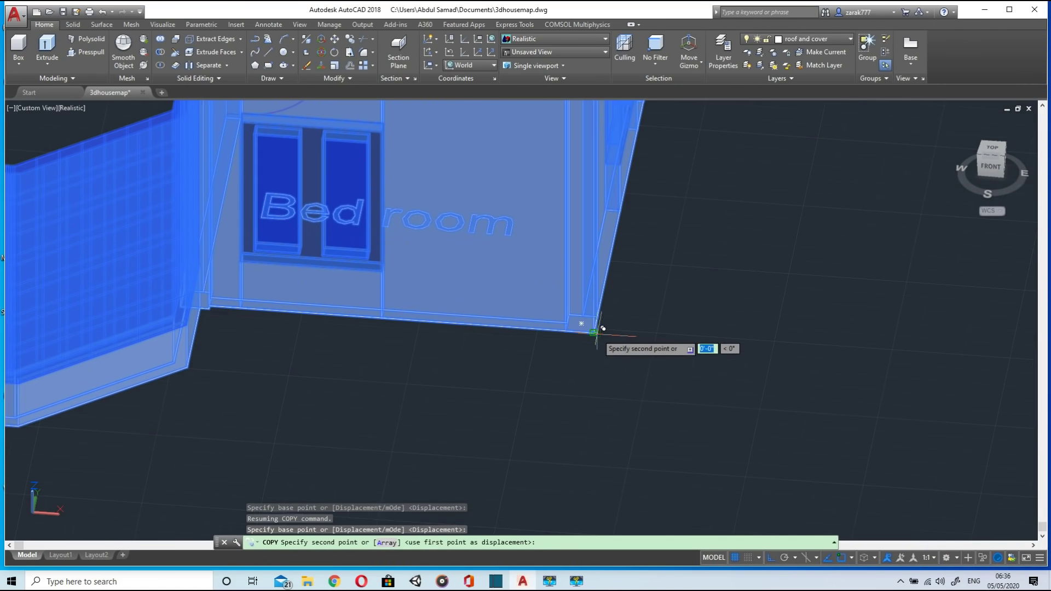
scroll(602, 328, "down", 6)
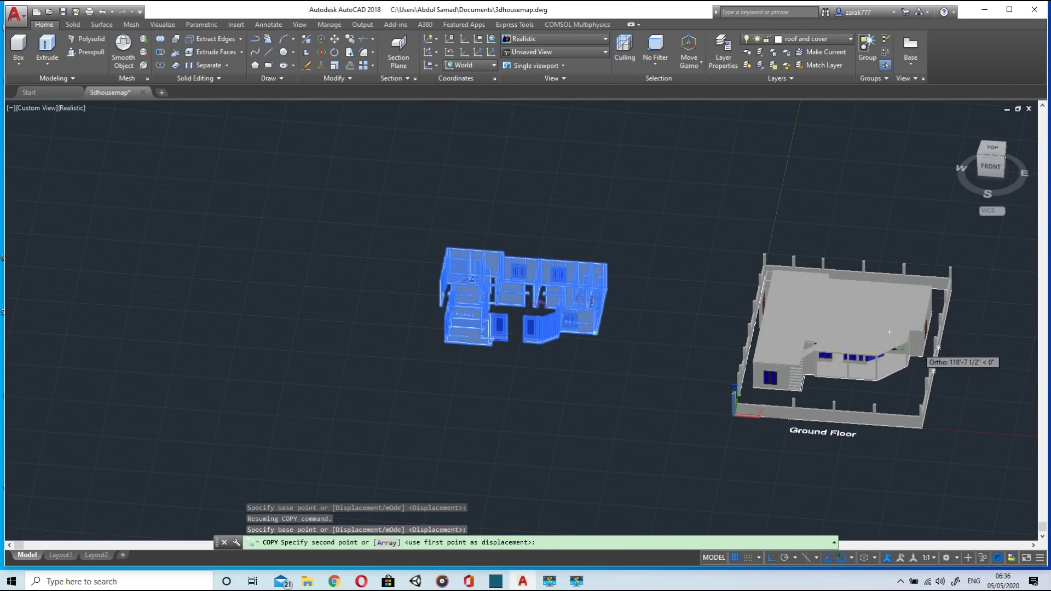
middle_click_drag(937, 348, 706, 331)
scroll(701, 323, "up", 8)
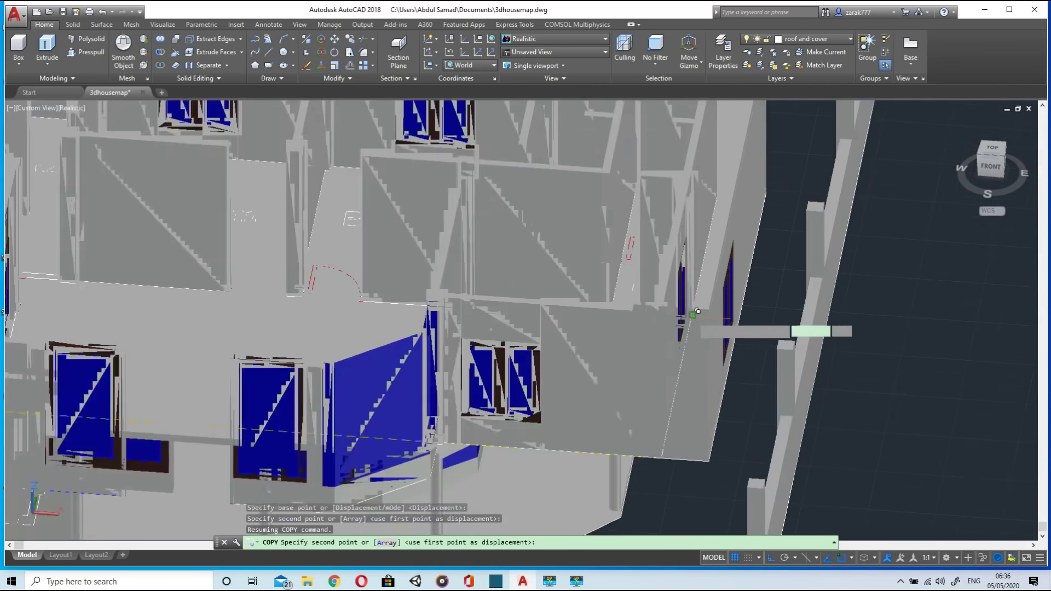
scroll(697, 311, "up", 4)
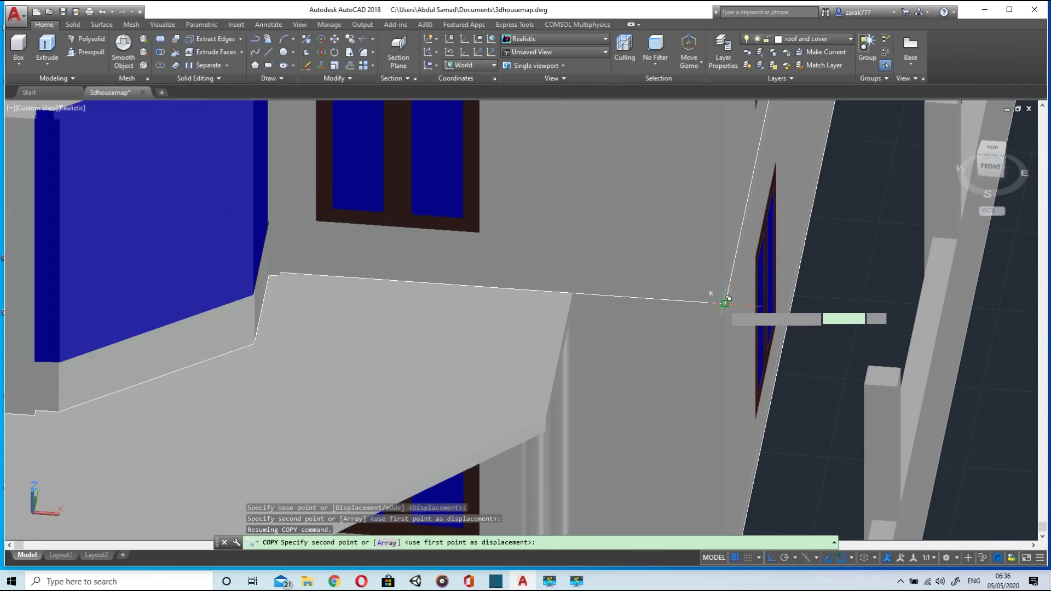
left_click(725, 303)
scroll(727, 298, "down", 10)
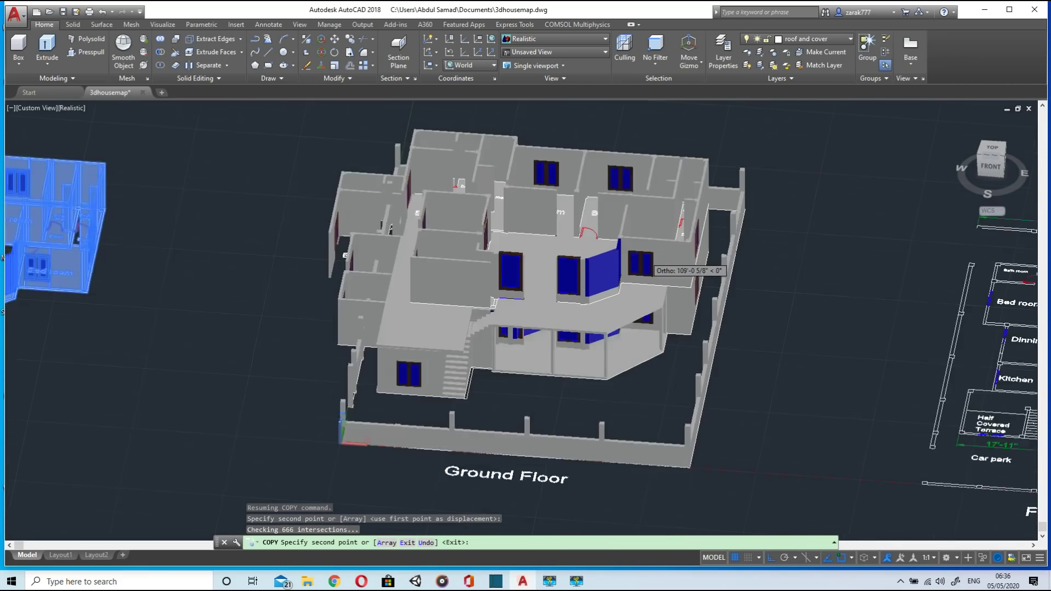
scroll(650, 268, "down", 3)
key("Escape")
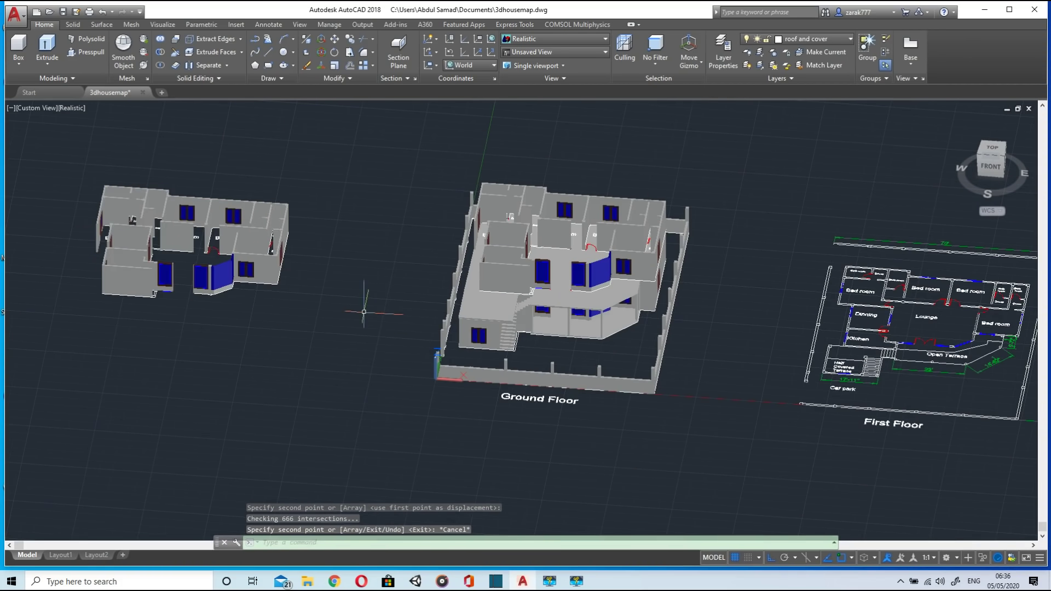
Step: Copy the roof slab vertically from its lower corner beside the front bedroom to the top corner of the first-floor walls
scroll(517, 353, "up", 5)
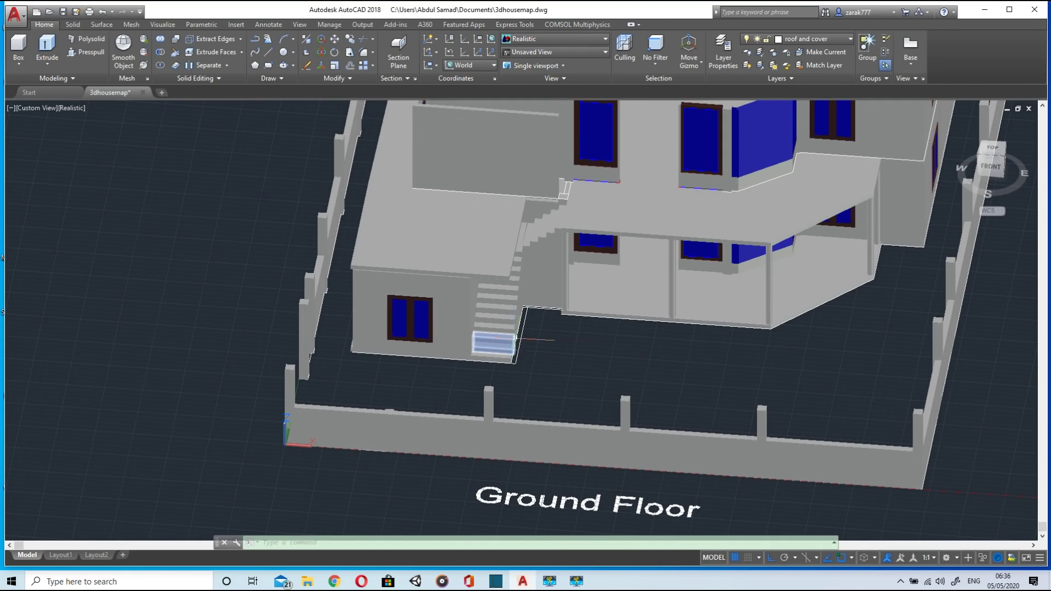
left_click(349, 39)
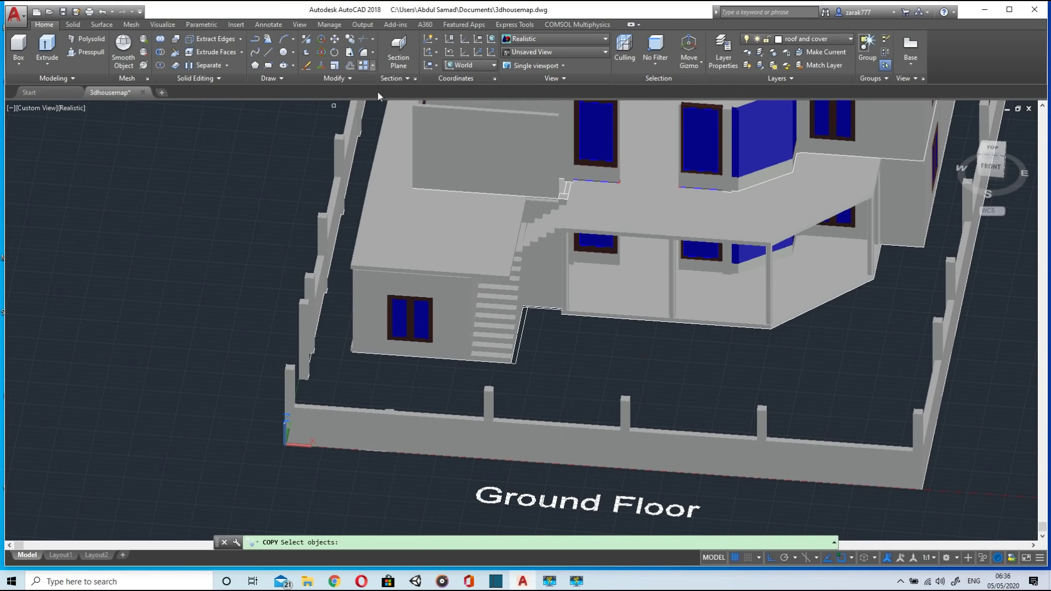
left_click(417, 229)
key("Return")
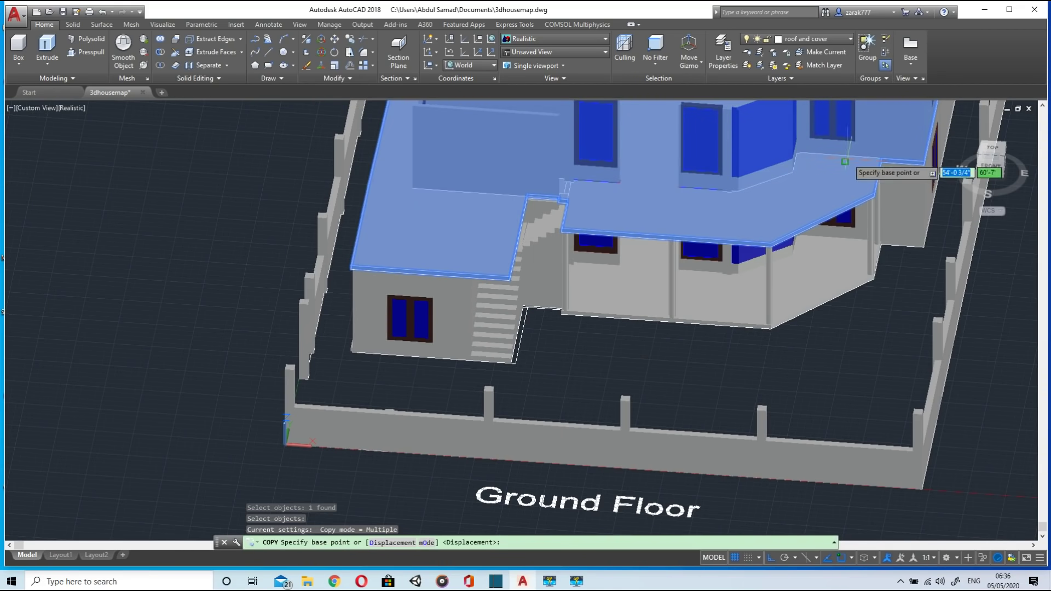
scroll(894, 170, "up", 5)
middle_click_drag(977, 170, 804, 214)
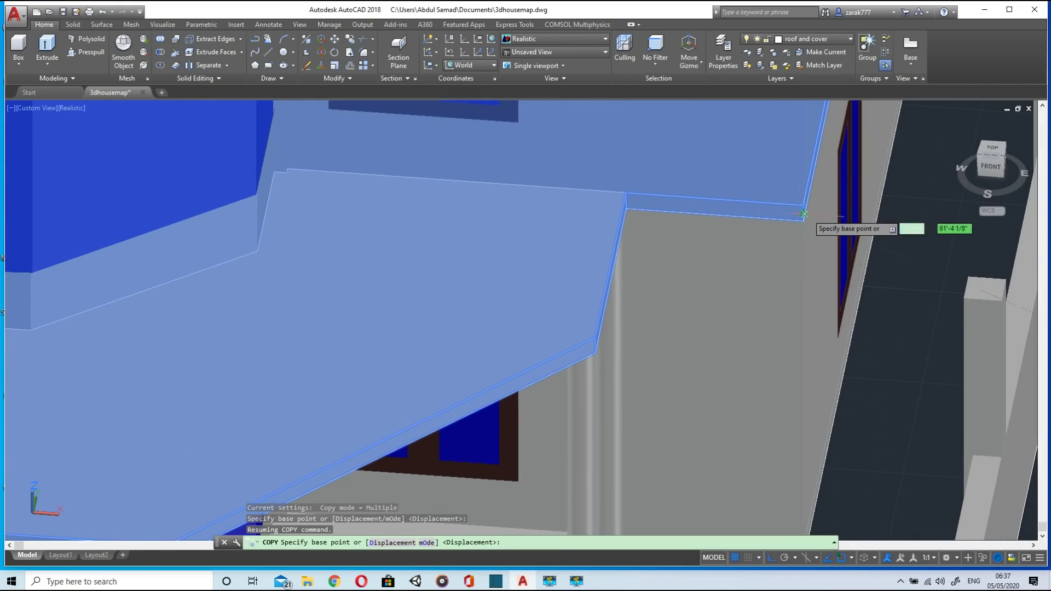
left_click(802, 220)
scroll(799, 165, "down", 10)
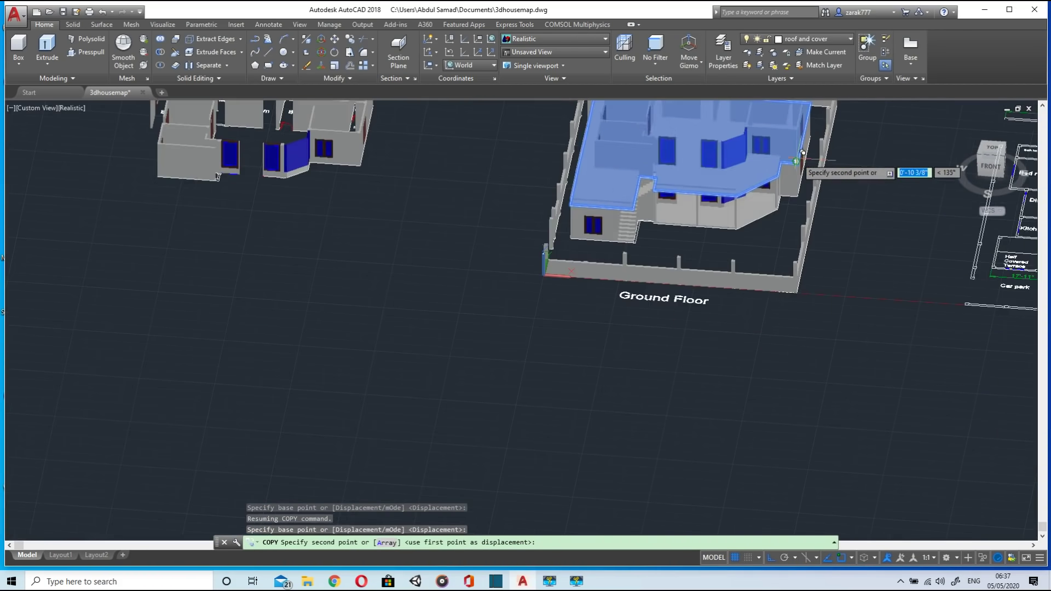
scroll(712, 241, "up", 6)
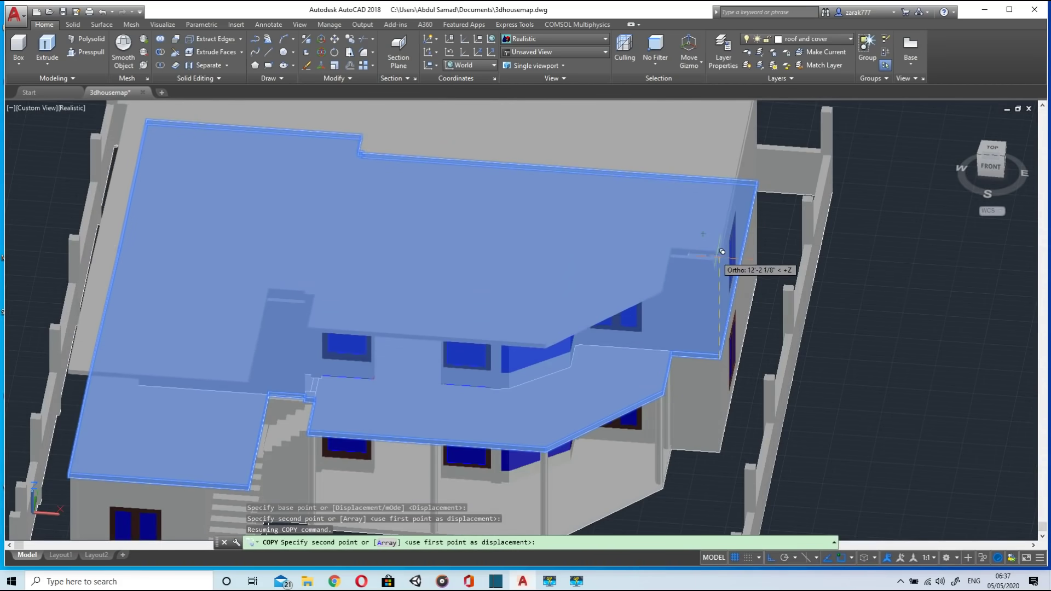
scroll(722, 246, "up", 4)
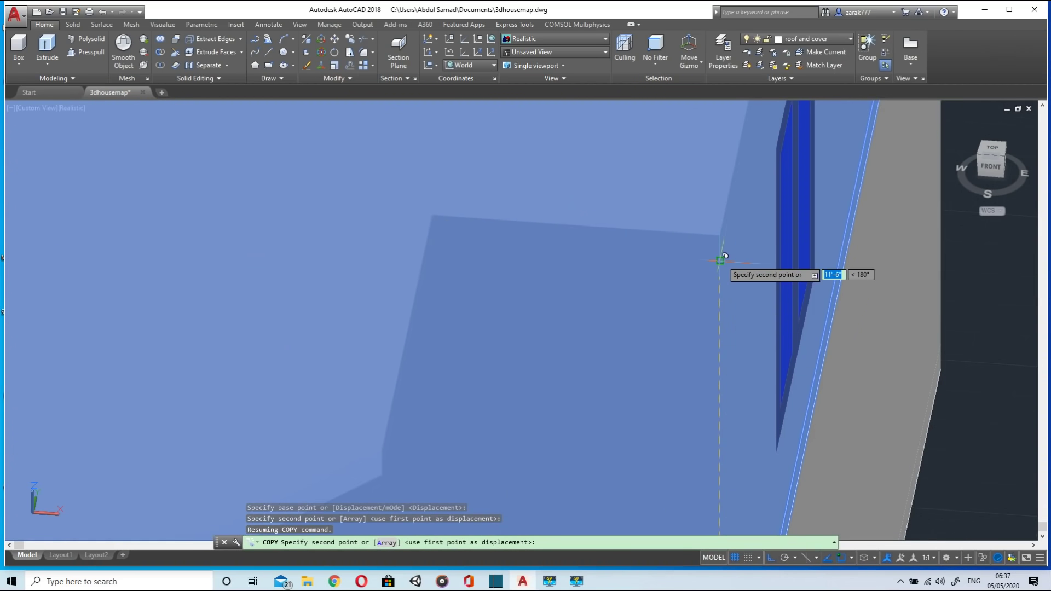
left_click(722, 253)
scroll(753, 126, "down", 10)
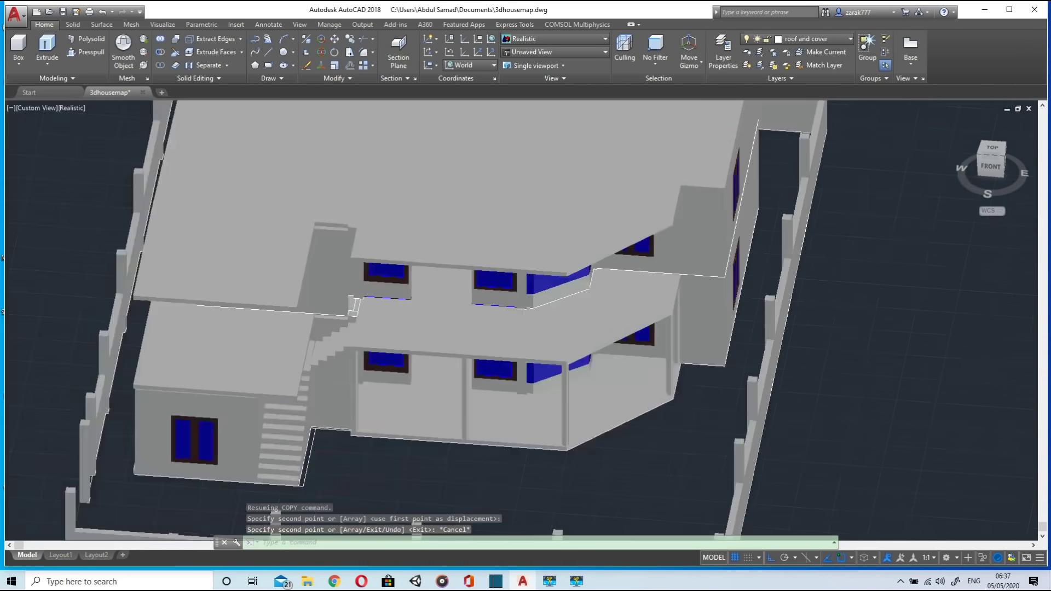
key("Escape")
Step: Erase the Ground Floor label lying in front of the boundary wall
middle_click_drag(641, 257, 758, 226, "shift")
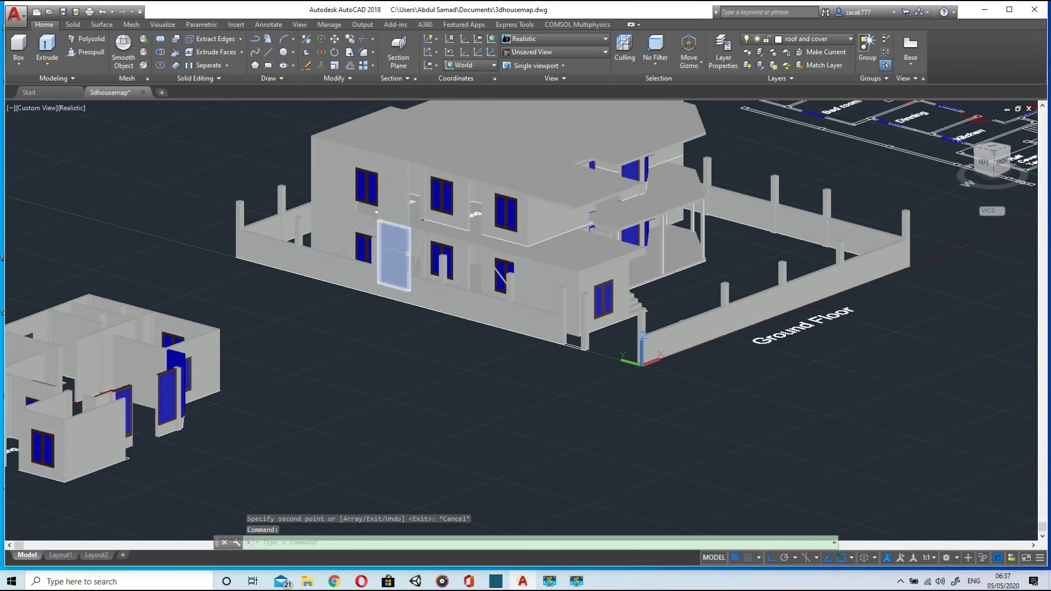
mouse_move(251, 371)
middle_mouse_down("shift")
mouse_move(184, 365)
mouse_move(219, 382)
mouse_move(264, 356)
mouse_move(251, 364)
middle_mouse_up("shift")
middle_click_drag(675, 385, 535, 375, "shift")
middle_click_drag(474, 381, 537, 392, "shift")
left_click(492, 377)
key("Delete")
mouse_move(490, 385)
middle_mouse_down("shift")
mouse_move(532, 371)
mouse_move(535, 354)
mouse_move(565, 373)
mouse_move(627, 380)
mouse_move(784, 366)
mouse_move(657, 387)
mouse_move(537, 370)
mouse_move(532, 406)
mouse_move(513, 367)
middle_mouse_up("shift")
key("Delete")
left_click(448, 287)
left_click(533, 316)
left_click(535, 287)
left_click(622, 322)
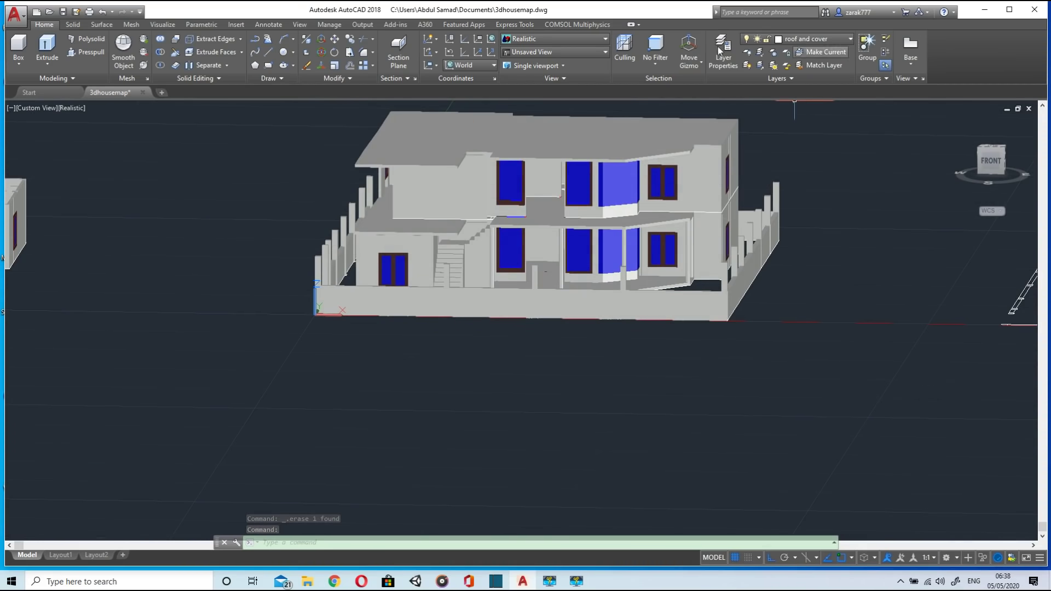
Step: Create a new Ceramic material and a new Wall Paint material for the drawing
left_click(162, 25)
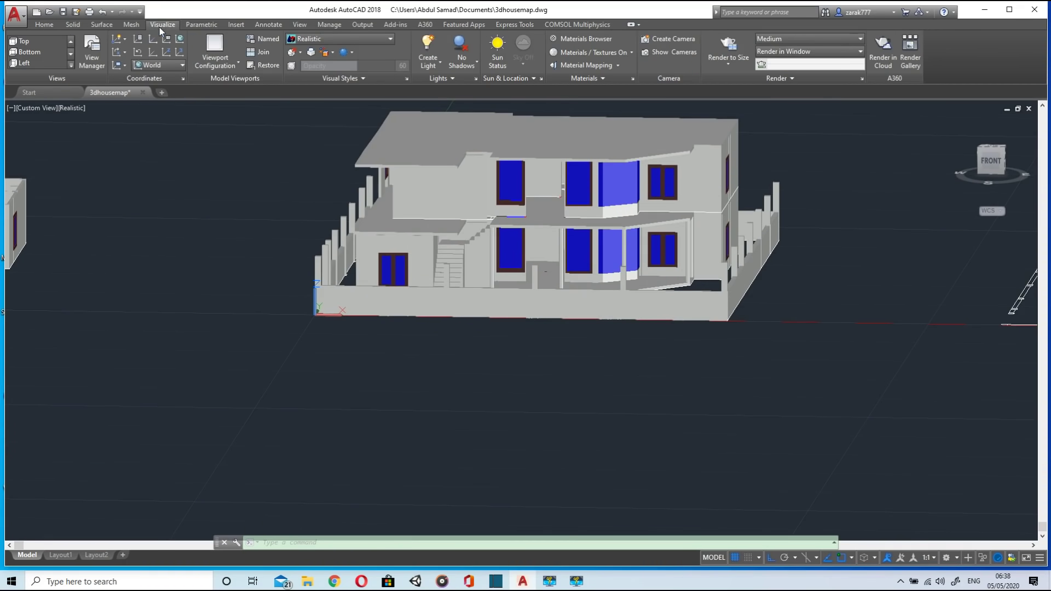
left_click(589, 39)
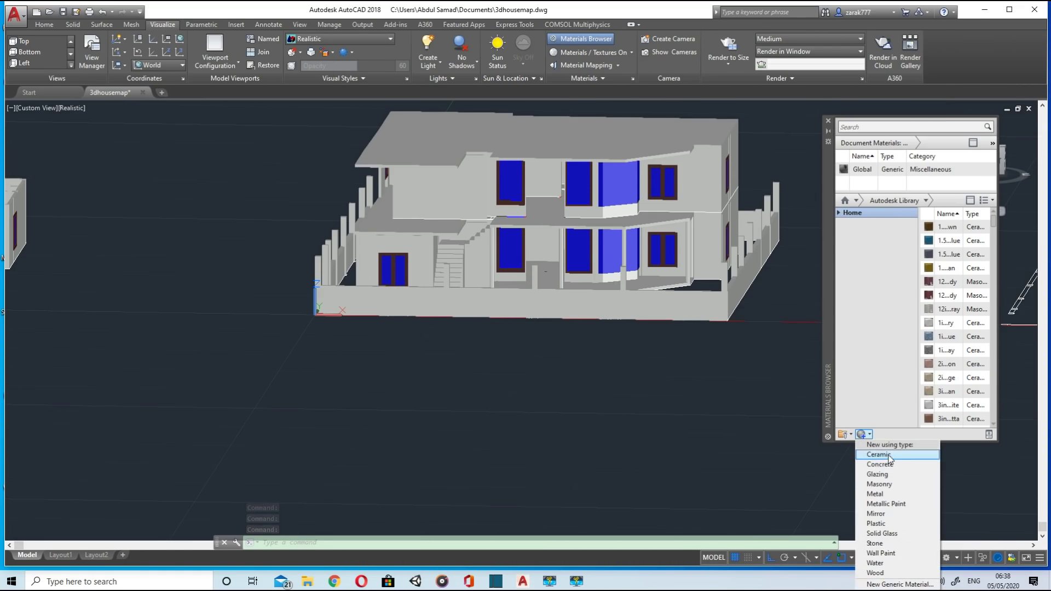
left_click(889, 460)
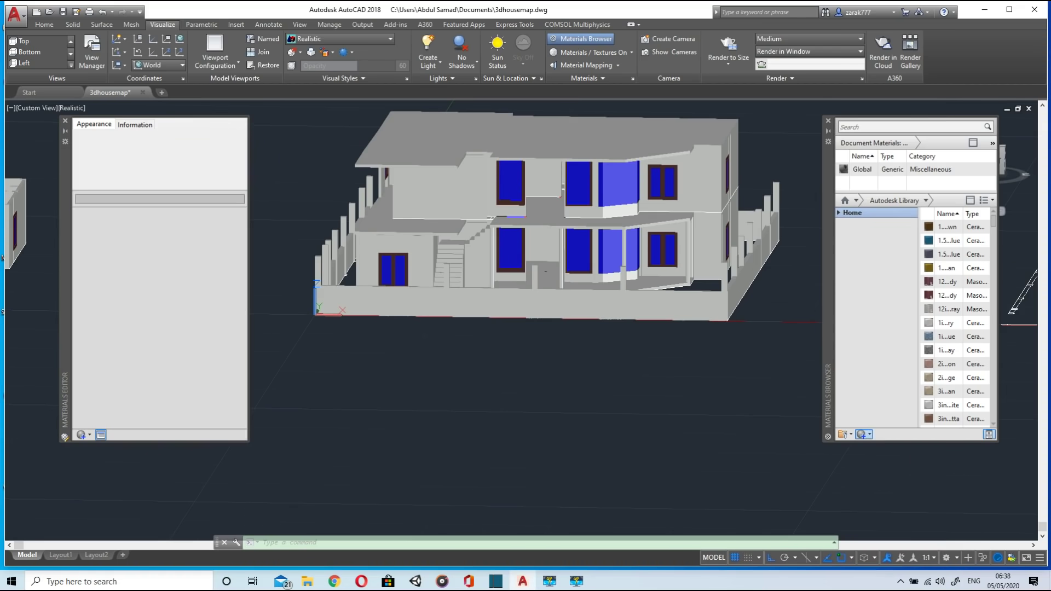
left_click(83, 435)
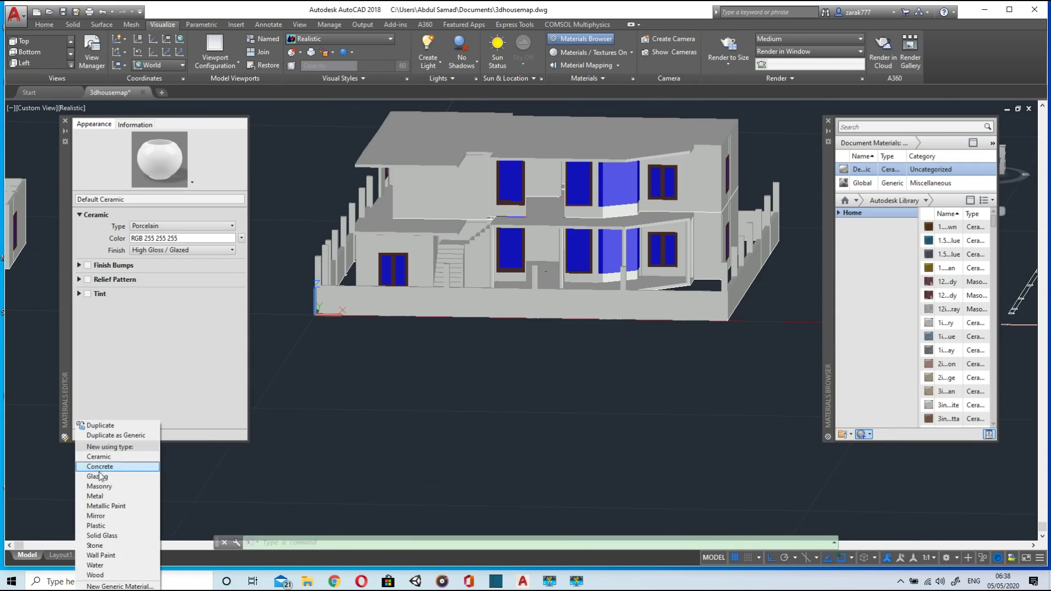
left_click(118, 556)
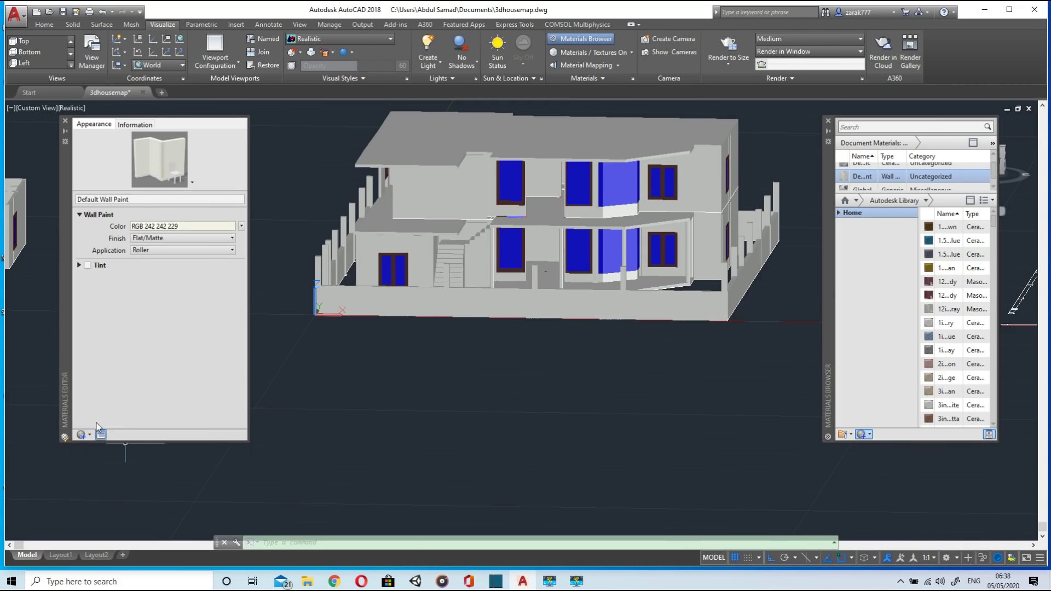
left_click(159, 239)
left_click(159, 243)
left_click(156, 239)
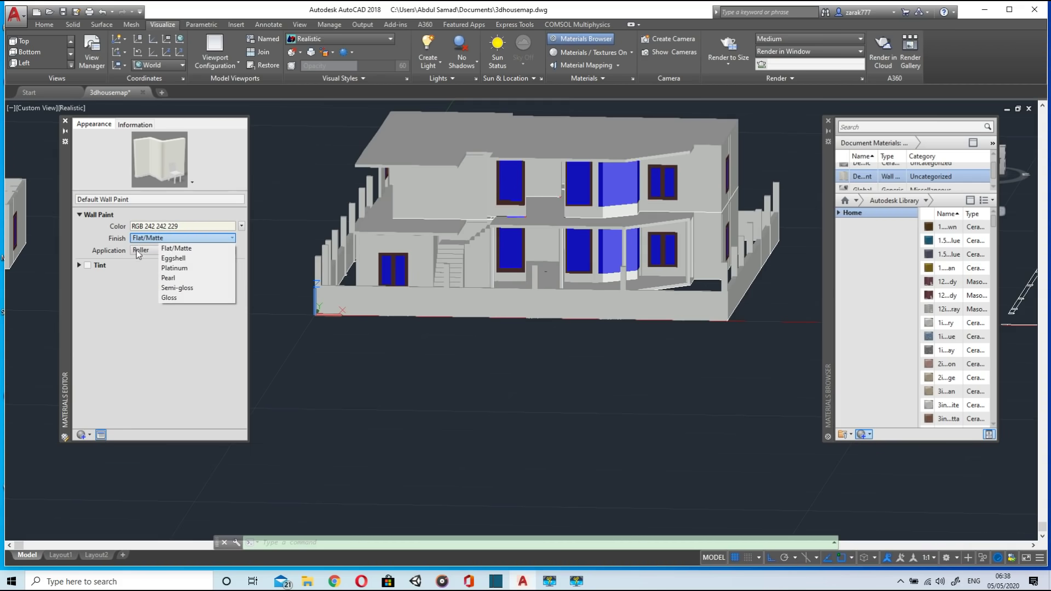
Step: Enable the tint of the wall paint material and set its color to the dark brown RGB 86 77 74 from the DIC color book
left_click(78, 265)
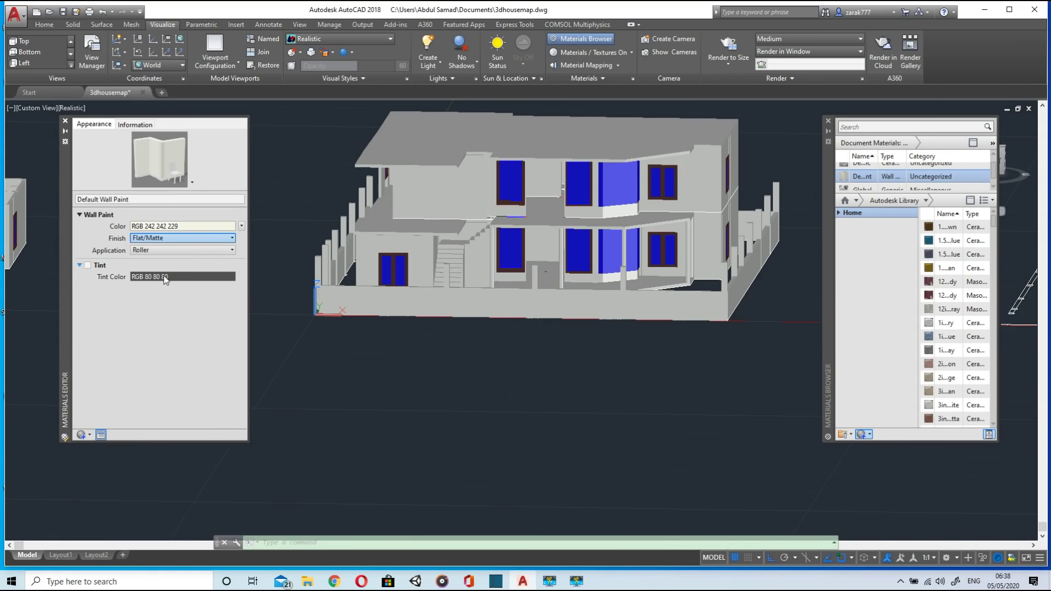
left_click(87, 265)
left_click(143, 277)
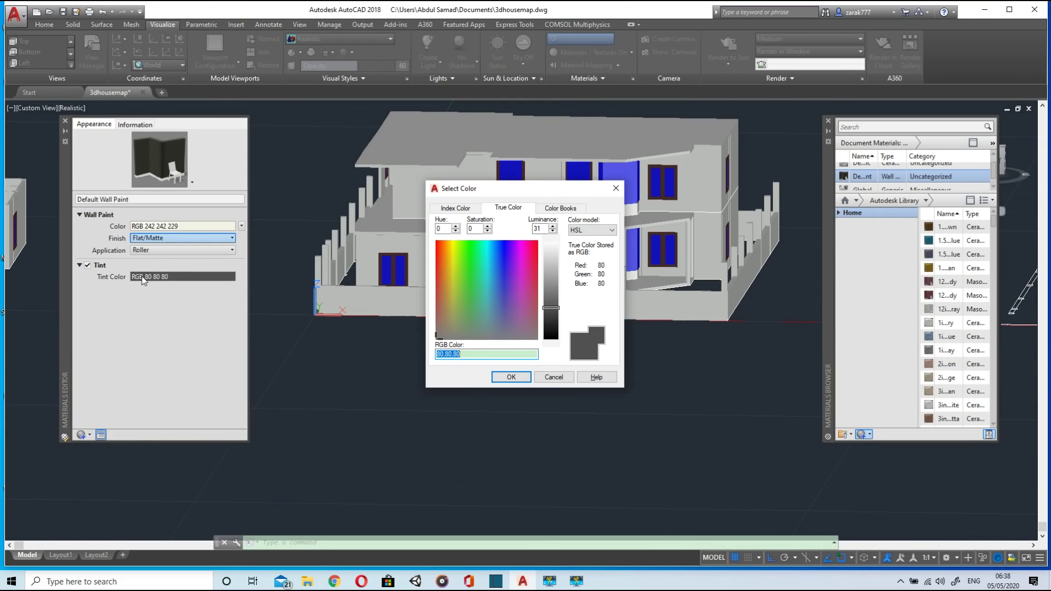
left_click(564, 209)
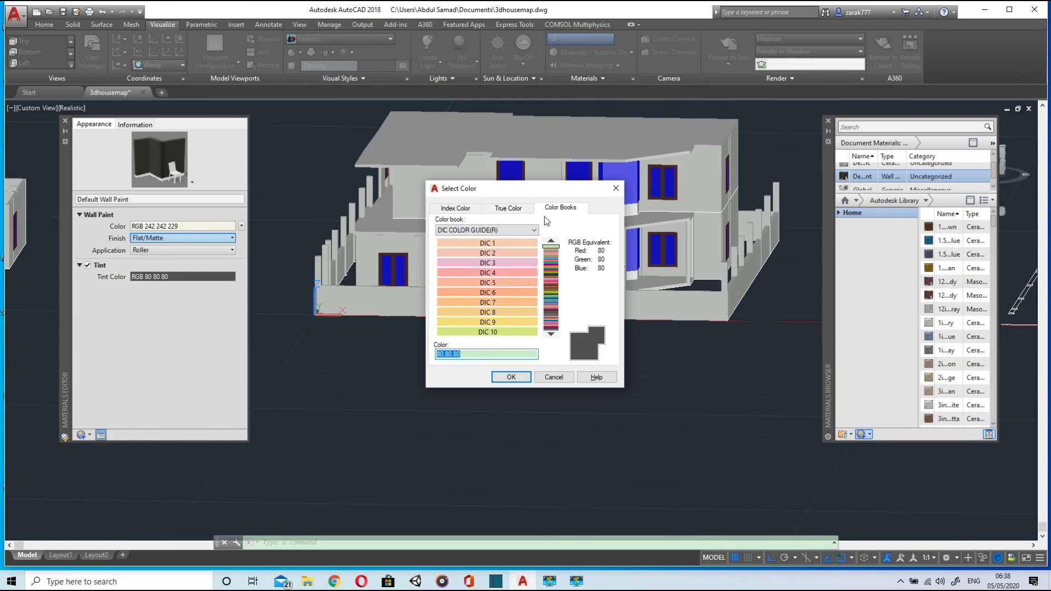
left_click(554, 273)
left_click(555, 295)
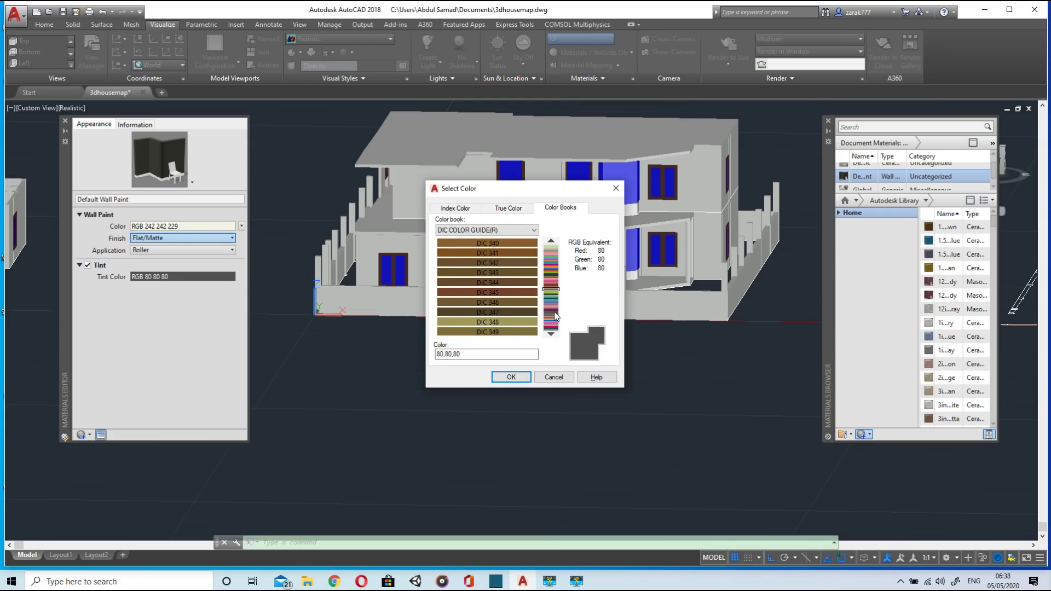
left_click(462, 209)
left_click(509, 209)
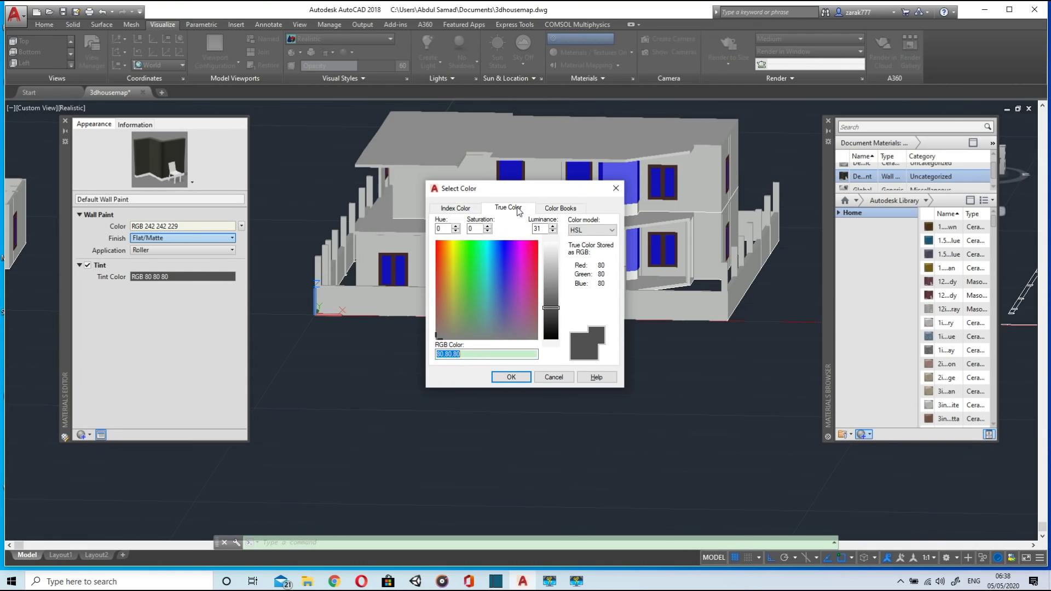
left_click(555, 208)
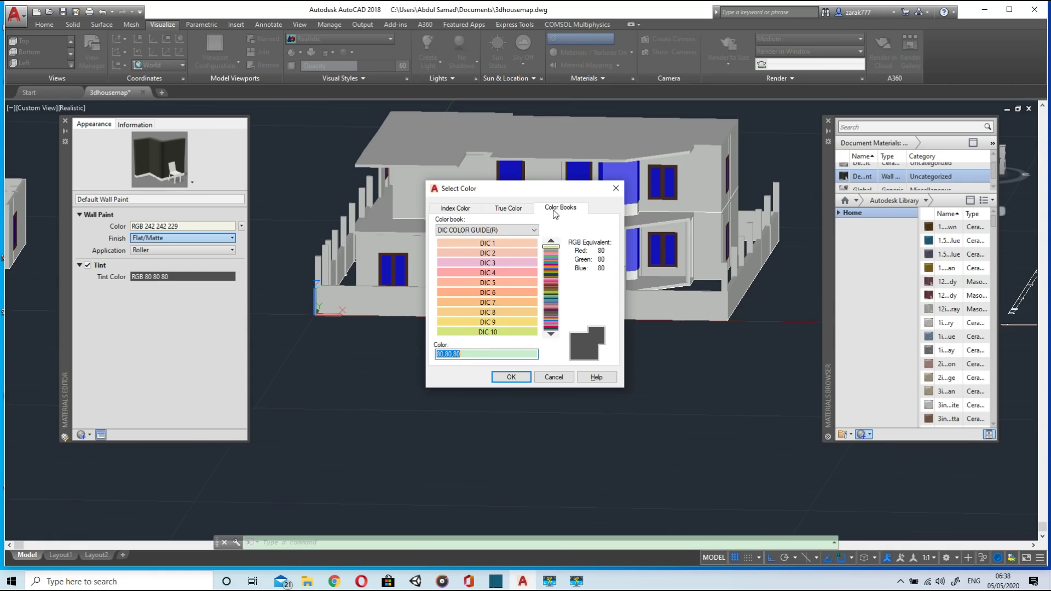
left_click(550, 319)
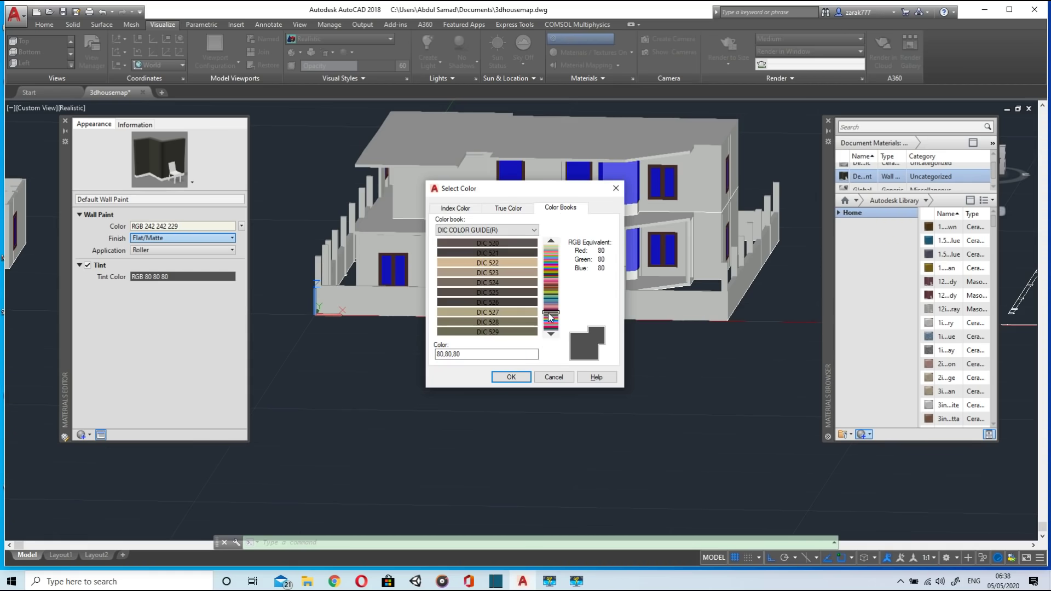
double_click(510, 292)
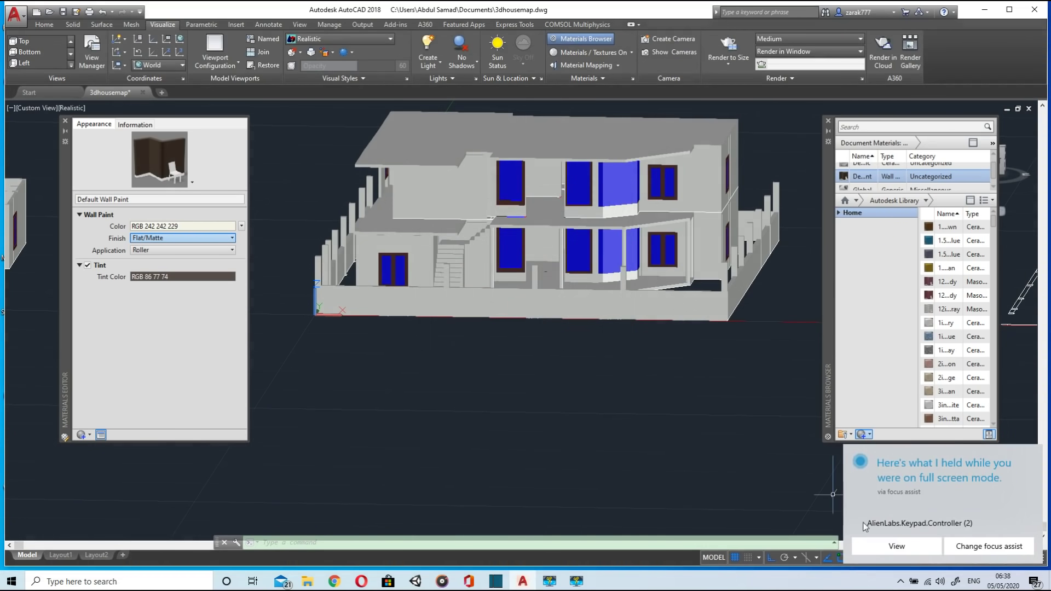
Step: Apply the Default Wall Paint material to the easternmost section of the front boundary wall
left_click(661, 300)
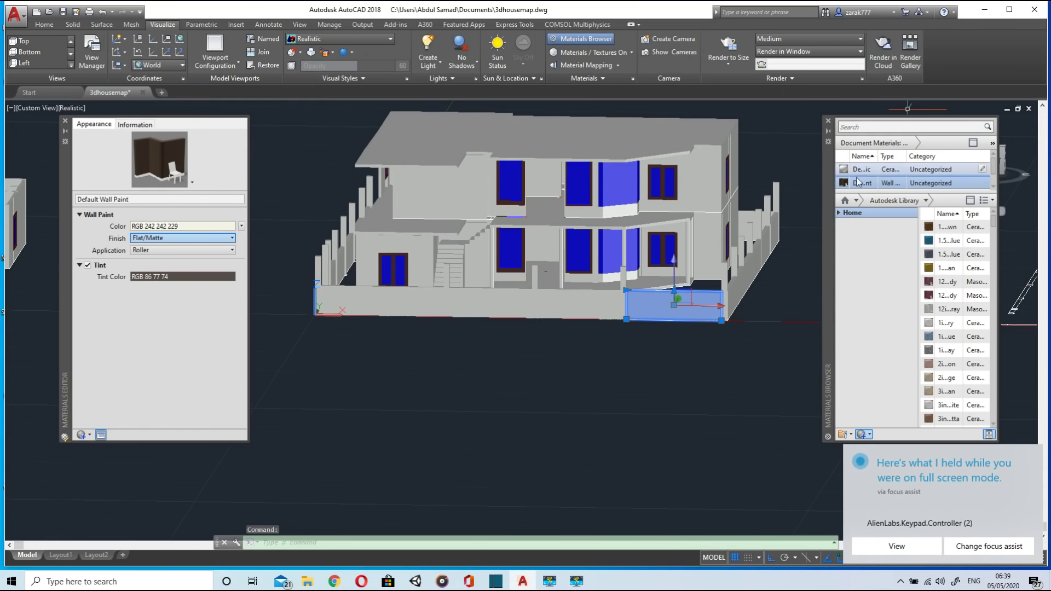
left_click(843, 186)
scroll(759, 282, "up", 7)
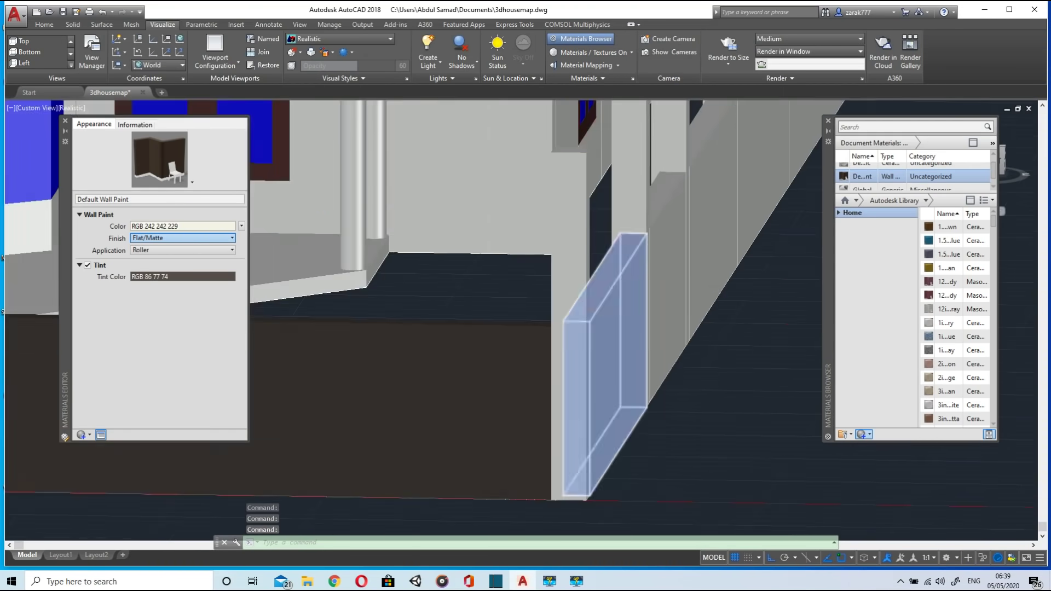
Step: Apply the Default Wall Paint material to the remaining unpainted front sections, the west side and two adjoining rear sections of the boundary wall
scroll(601, 309, "down", 5)
middle_click_drag(568, 319, 777, 303)
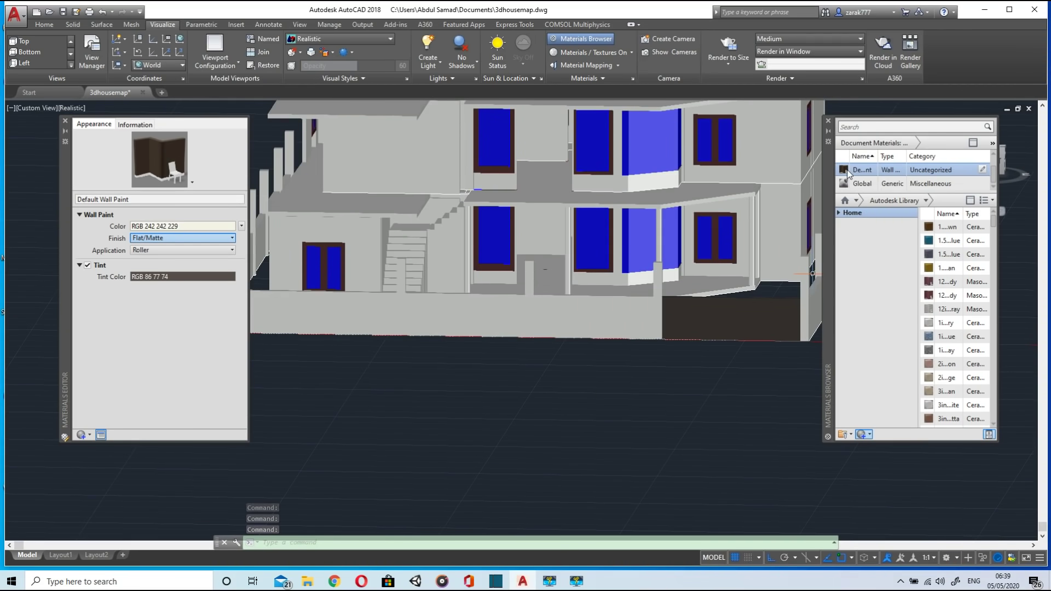
left_click(595, 316)
left_click_drag(495, 317, 493, 317)
scroll(491, 320, "down", 3)
mouse_move(491, 320)
middle_mouse_down("shift")
mouse_move(599, 361)
mouse_move(531, 355)
middle_mouse_up("shift")
left_click(574, 359)
left_click(531, 354)
left_click(473, 344)
left_click(410, 335)
left_click(350, 332)
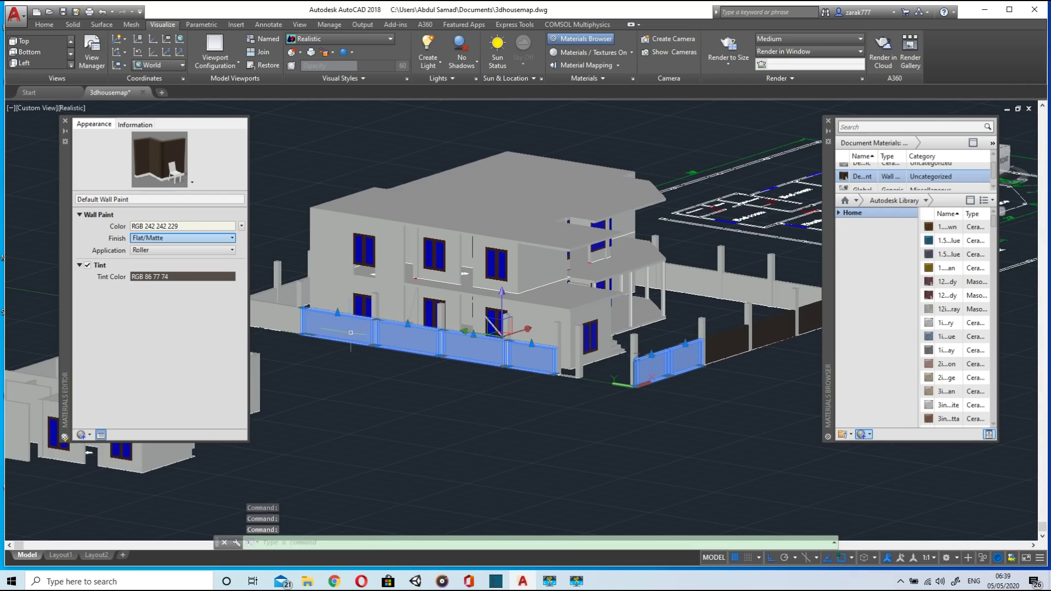
left_click(274, 293)
left_click(287, 290)
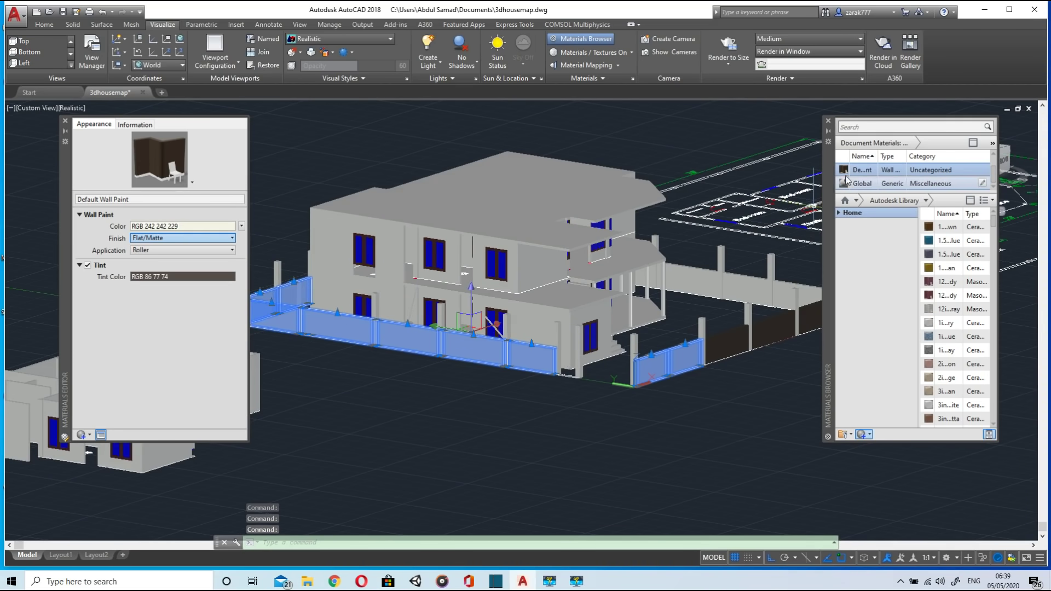
left_click(864, 170)
Step: Apply the Default Wall Paint material to the boundary wall's east side sections and the two adjoining rear sections
scroll(651, 383, "down", 2)
mouse_move(652, 383)
middle_mouse_down("shift")
mouse_move(664, 388)
mouse_move(569, 372)
middle_mouse_up("shift")
left_click(562, 370)
left_click(562, 368)
left_click(597, 363)
left_click(632, 359)
left_click(691, 349)
left_click(705, 342)
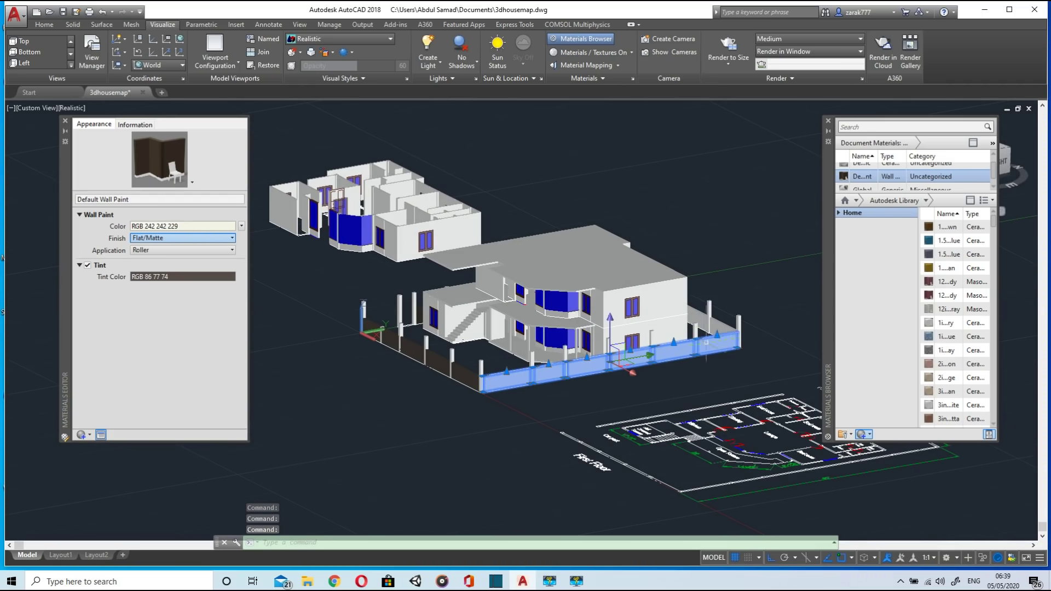
left_click(718, 323)
left_click(700, 318)
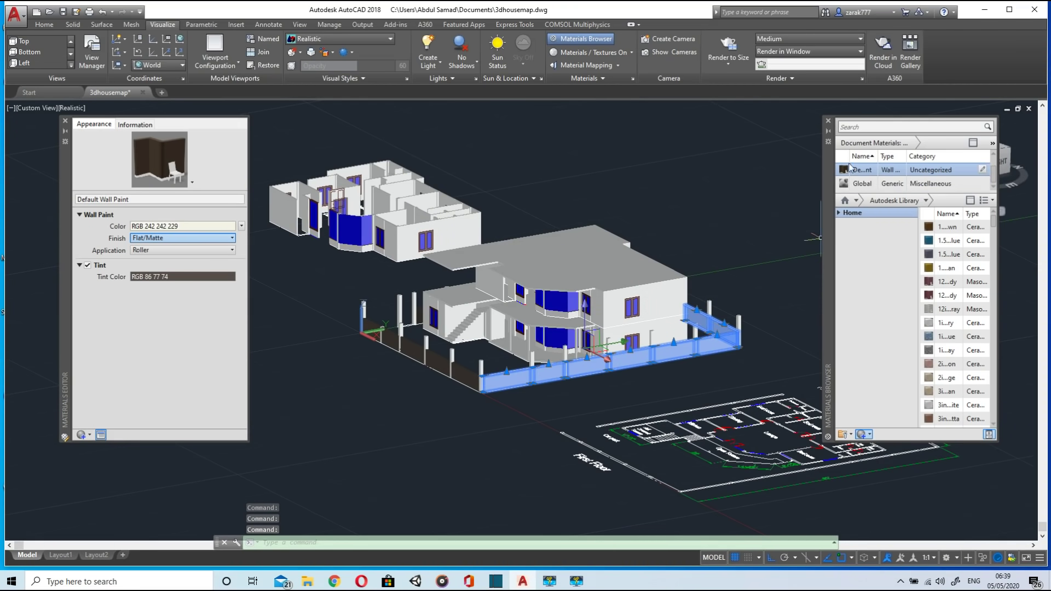
left_click(847, 182)
Step: Apply the Default Wall Paint material to the last unpainted section of the rear boundary wall
mouse_move(731, 310)
middle_mouse_down("shift")
mouse_move(650, 321)
mouse_move(714, 328)
middle_mouse_up("shift")
left_click(682, 333)
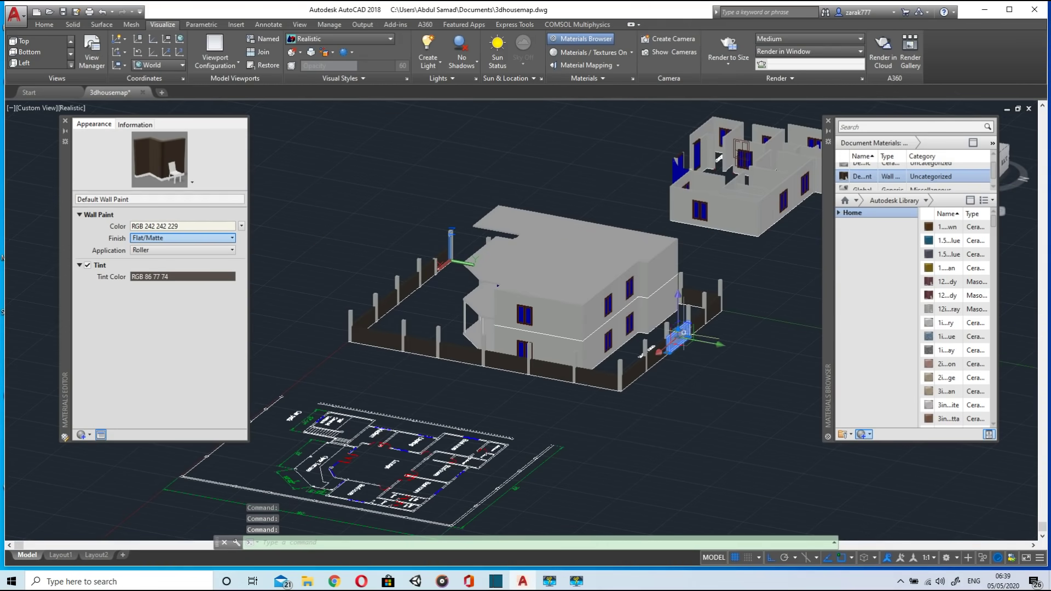
left_click(846, 174)
mouse_move(706, 377)
middle_mouse_down("shift")
mouse_move(753, 354)
mouse_move(815, 379)
middle_mouse_up("shift")
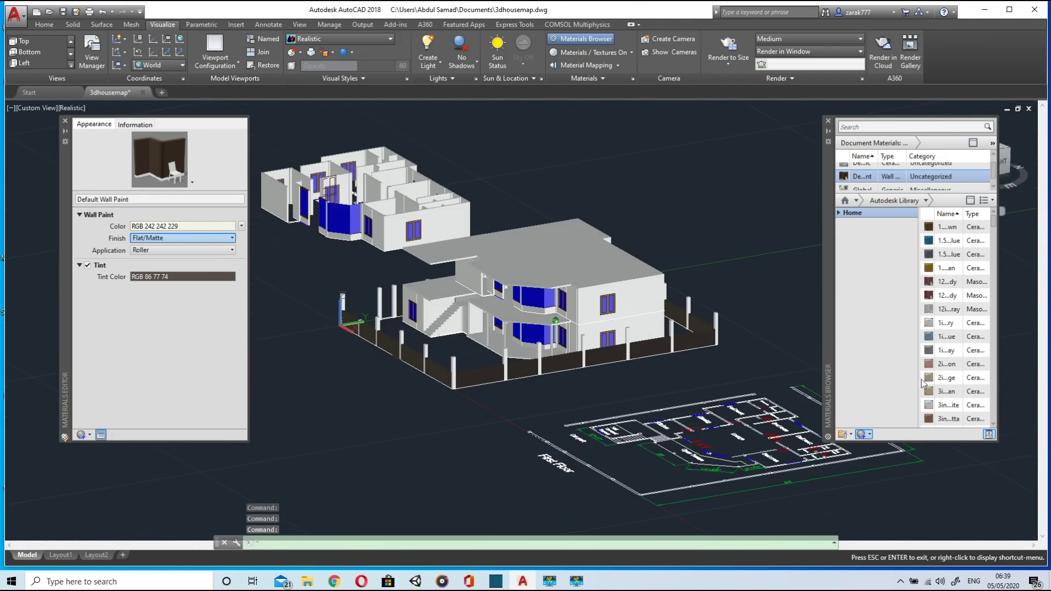
middle_click_drag(536, 450, 646, 436, "shift")
scroll(497, 398, "up", 5)
scroll(495, 399, "down", 5)
middle_click_drag(496, 399, 563, 385)
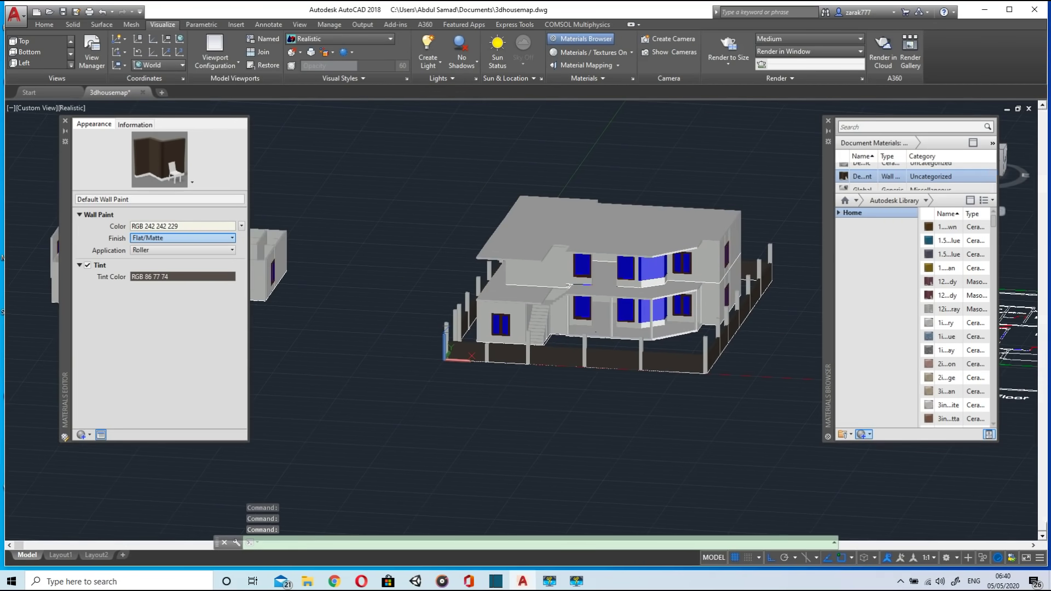
left_click(192, 182)
left_click(166, 175)
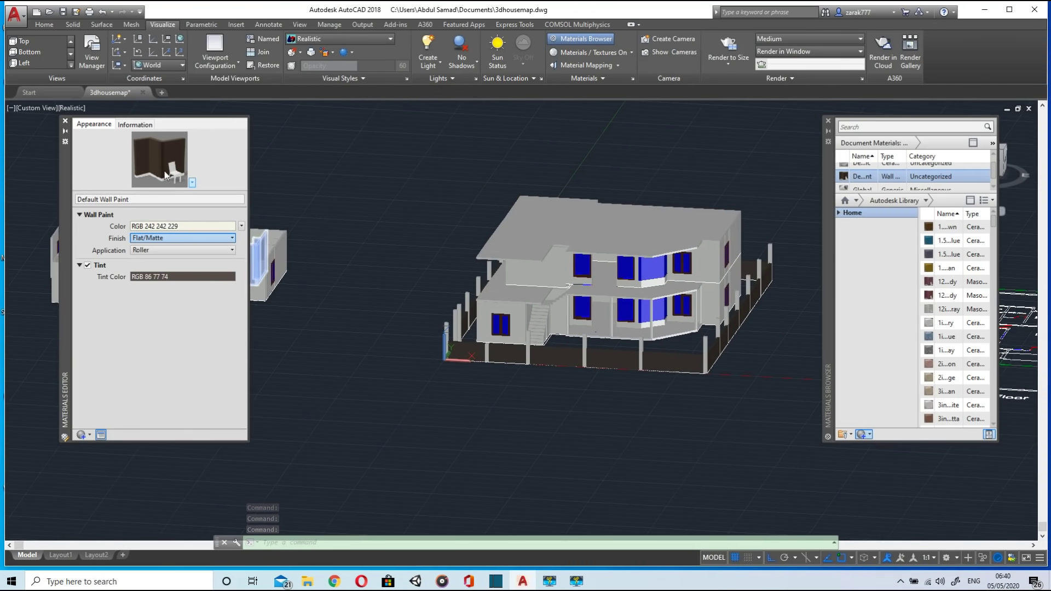
left_click(193, 184)
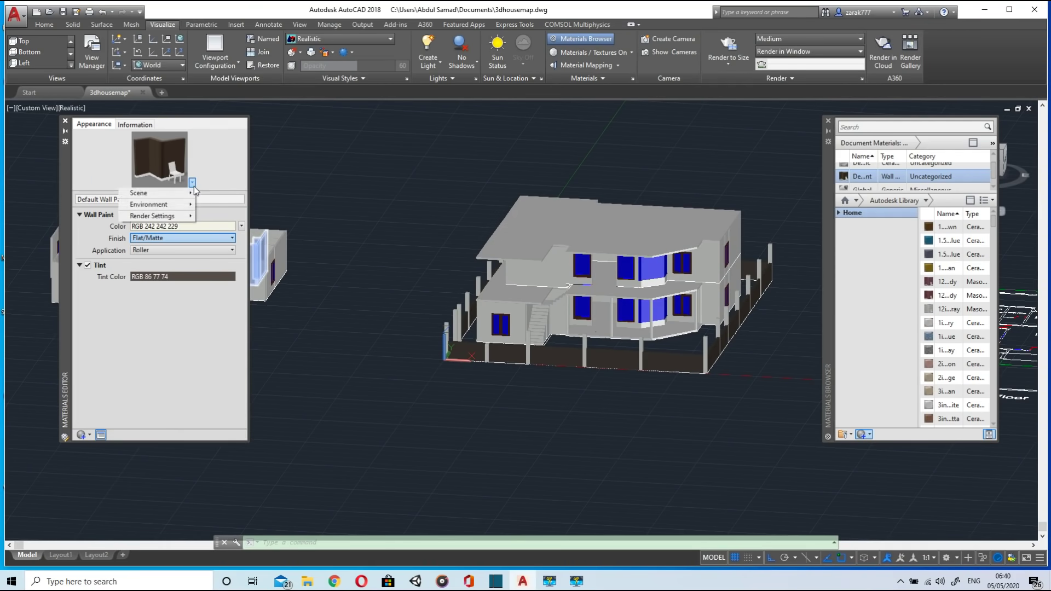
left_click(216, 199)
left_click(217, 199)
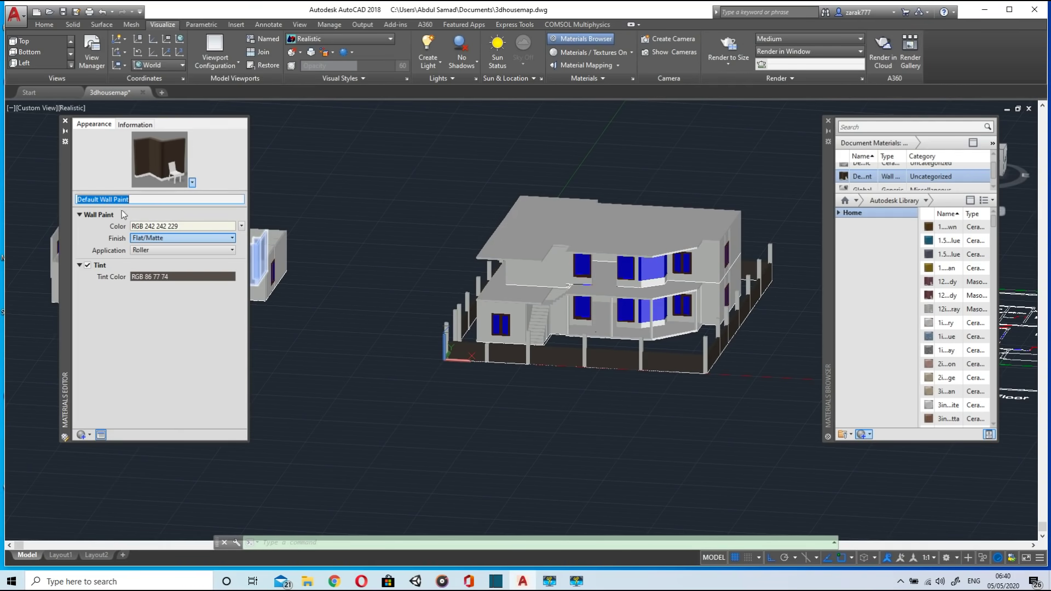
Step: Try the Color by Object option on the wall paint material and return it to its own color
left_click(241, 225)
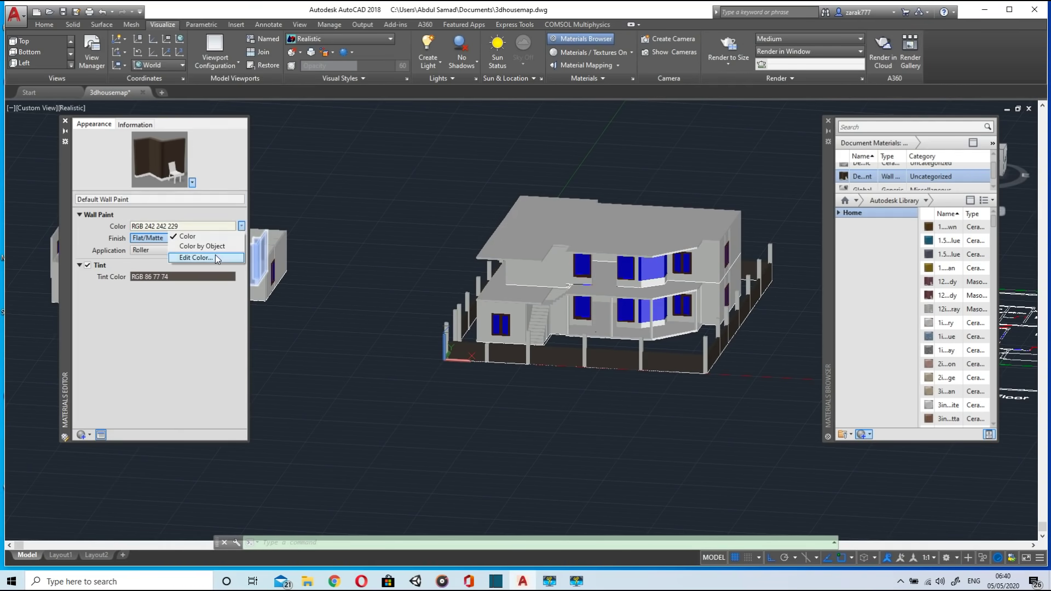
left_click(201, 246)
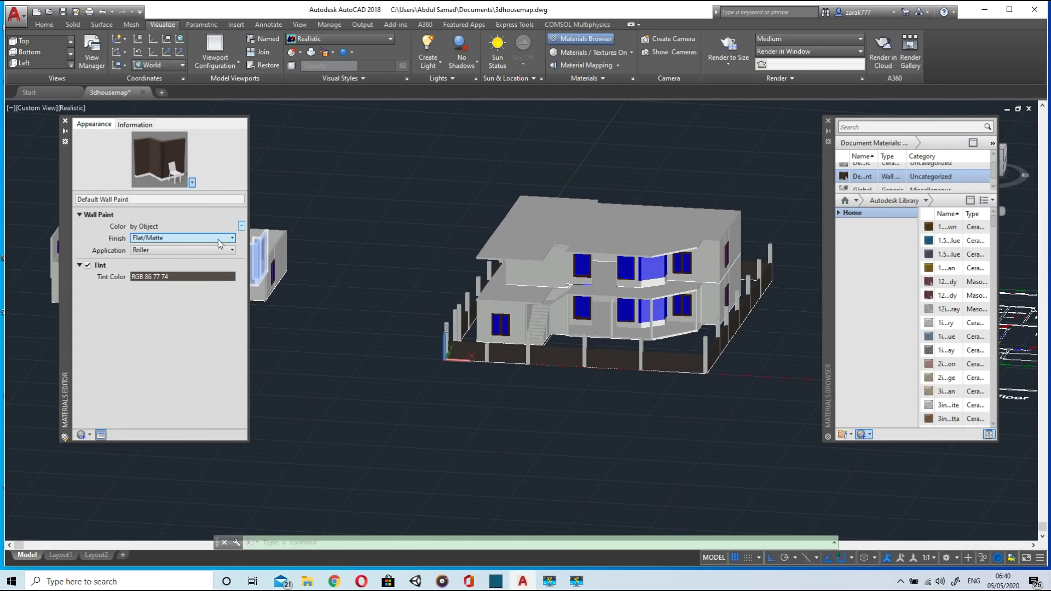
left_click(219, 238)
left_click(245, 225)
left_click(244, 225)
left_click(173, 238)
Step: Set the wall paint material's application to Brush
left_click(163, 250)
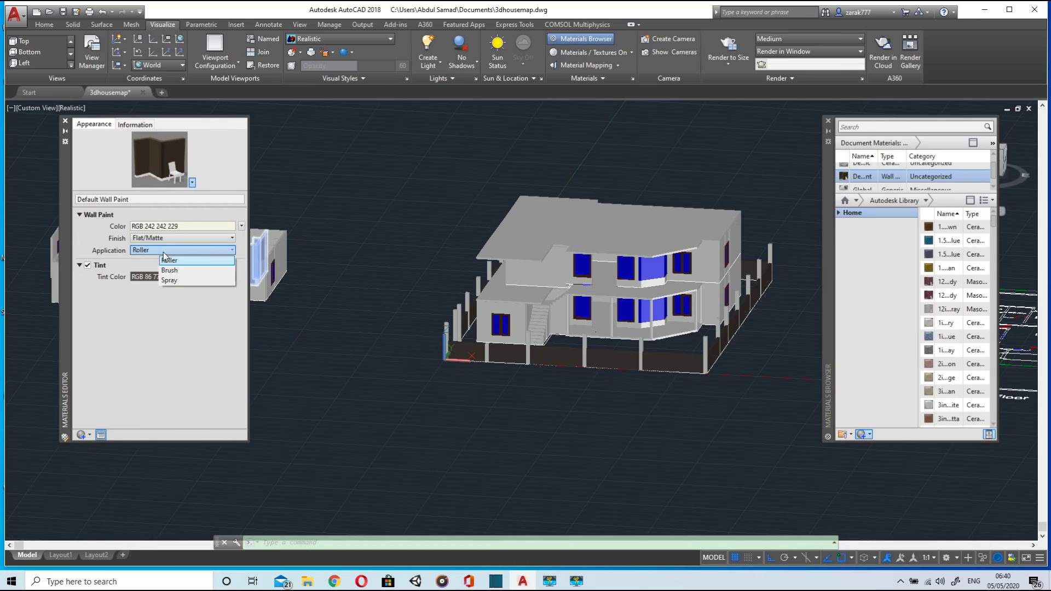
left_click(178, 269)
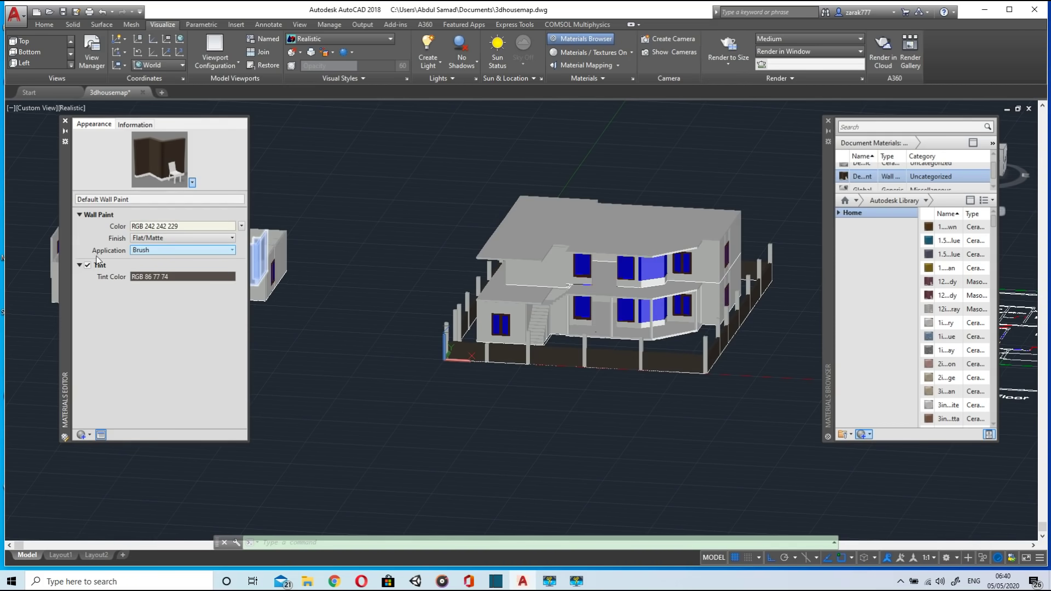
Step: Create a new Stone material and a new Wood material for the drawing
left_click(82, 435)
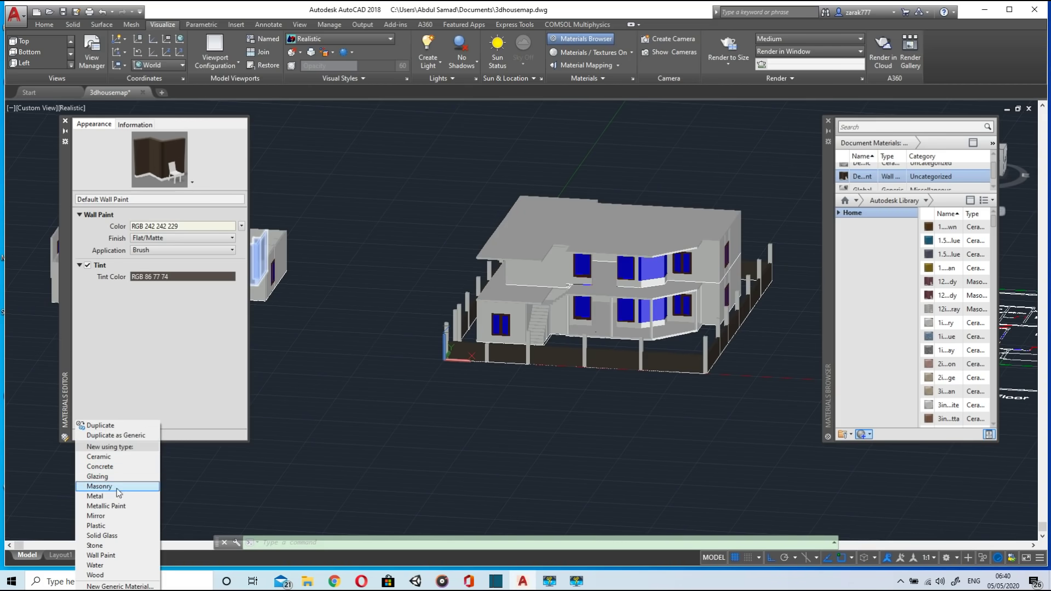
left_click(125, 545)
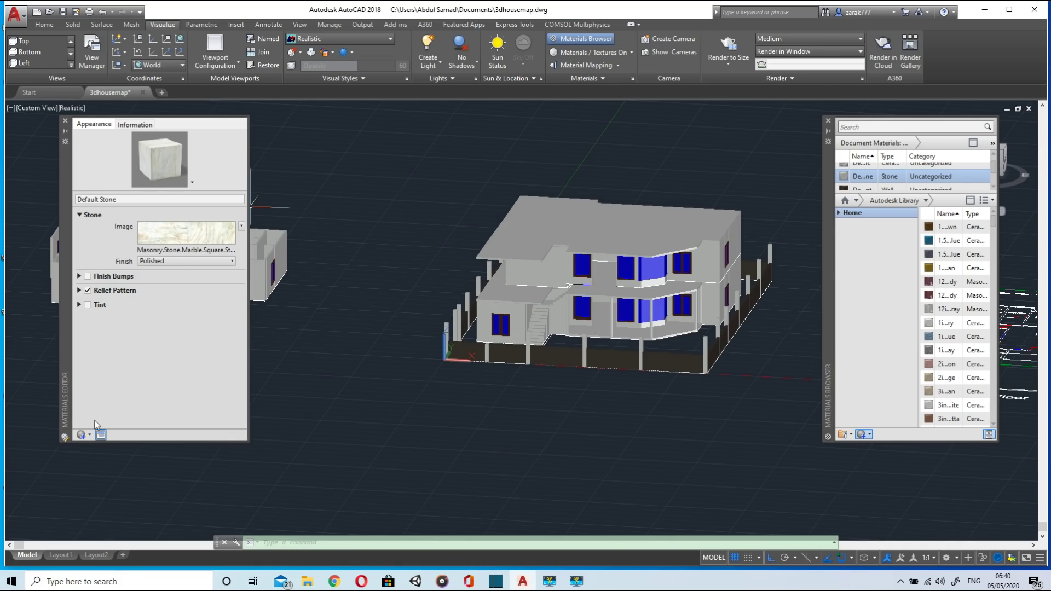
left_click(88, 438)
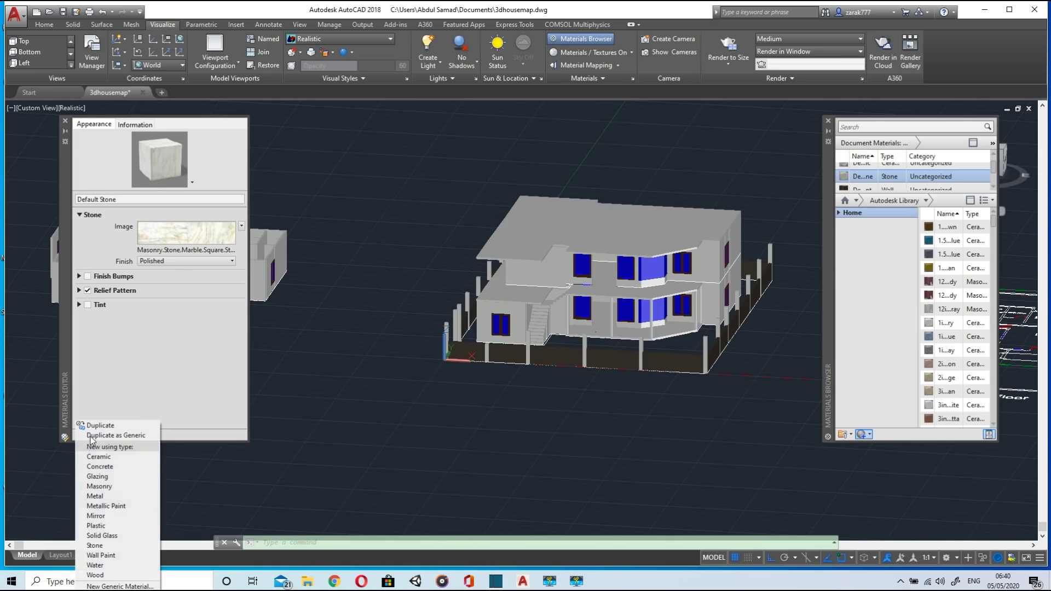
left_click(113, 575)
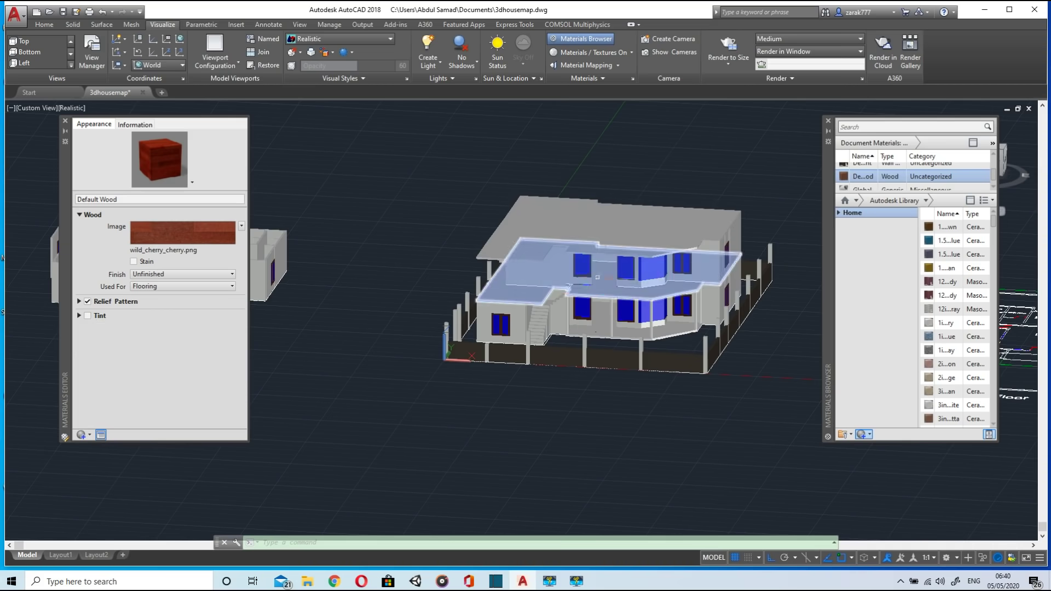
Step: Apply the Default Wood material to all the pillars along the front, side and rear boundary walls
middle_click_drag(585, 353, 553, 293, "shift")
scroll(542, 298, "up", 5)
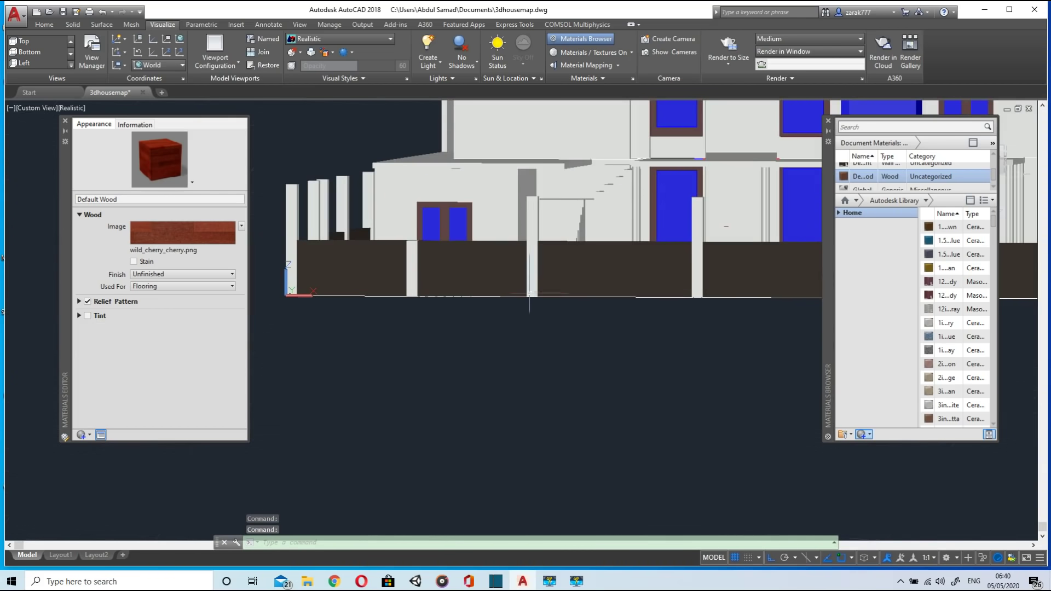
left_click(532, 244)
left_click(696, 229)
left_click(413, 268)
middle_click_drag(431, 263, 457, 290)
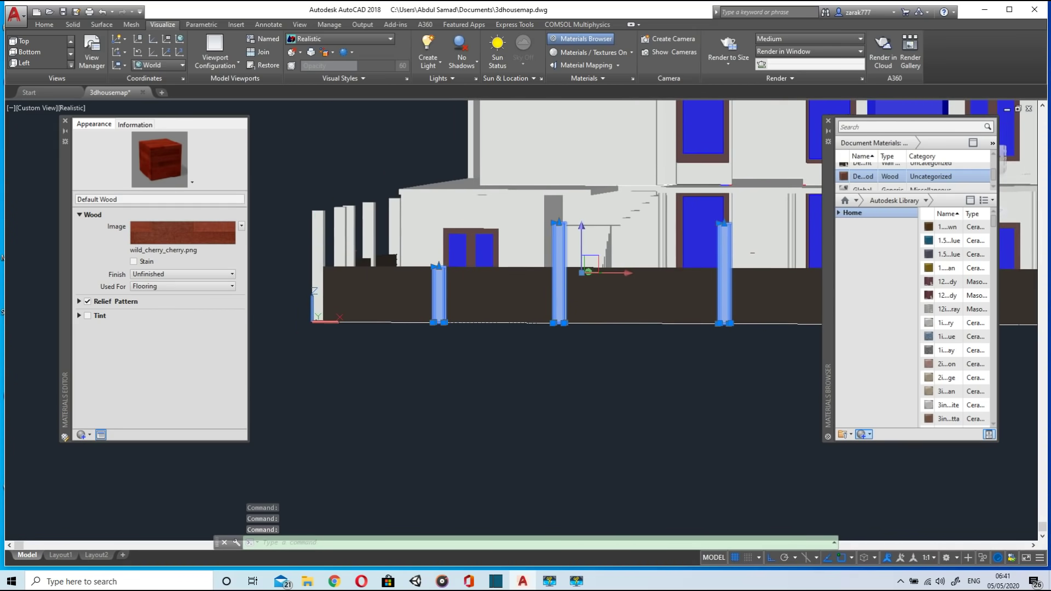
left_click(318, 263)
left_click(342, 235)
middle_click_drag(349, 229, 362, 315, "shift")
scroll(331, 287, "down", 4)
left_click(298, 269)
left_click(543, 186)
left_click(574, 193)
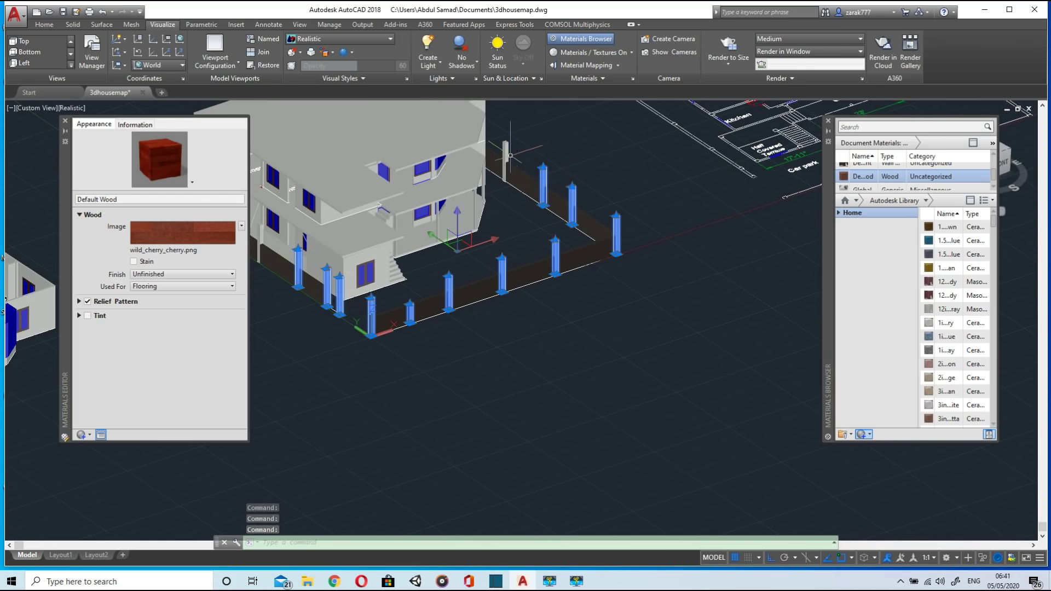
middle_click_drag(528, 216, 627, 209)
key("Escape")
scroll(295, 211, "up", 4)
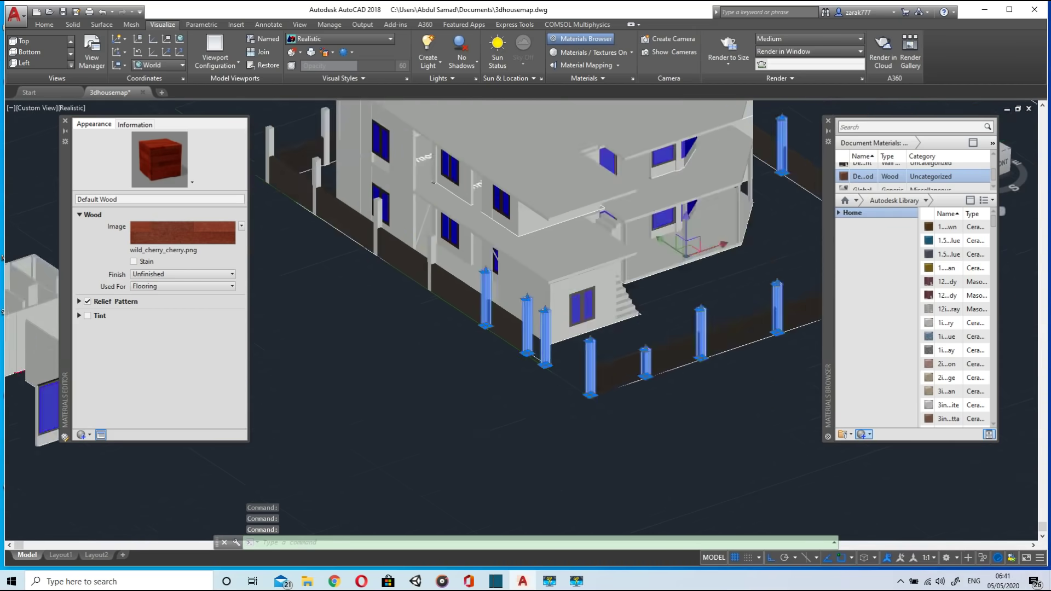
left_click(358, 203)
left_click(267, 141)
middle_click_drag(282, 151, 537, 330)
scroll(493, 304, "up", 1)
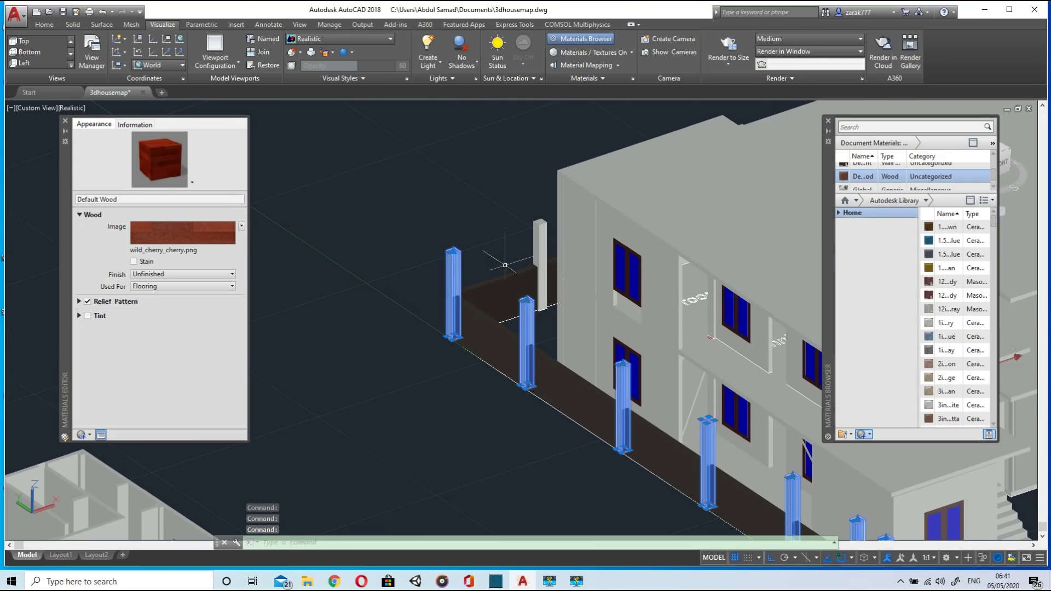
scroll(512, 287, "down", 4)
middle_click_drag(513, 286, 684, 280, "shift")
left_click(637, 295)
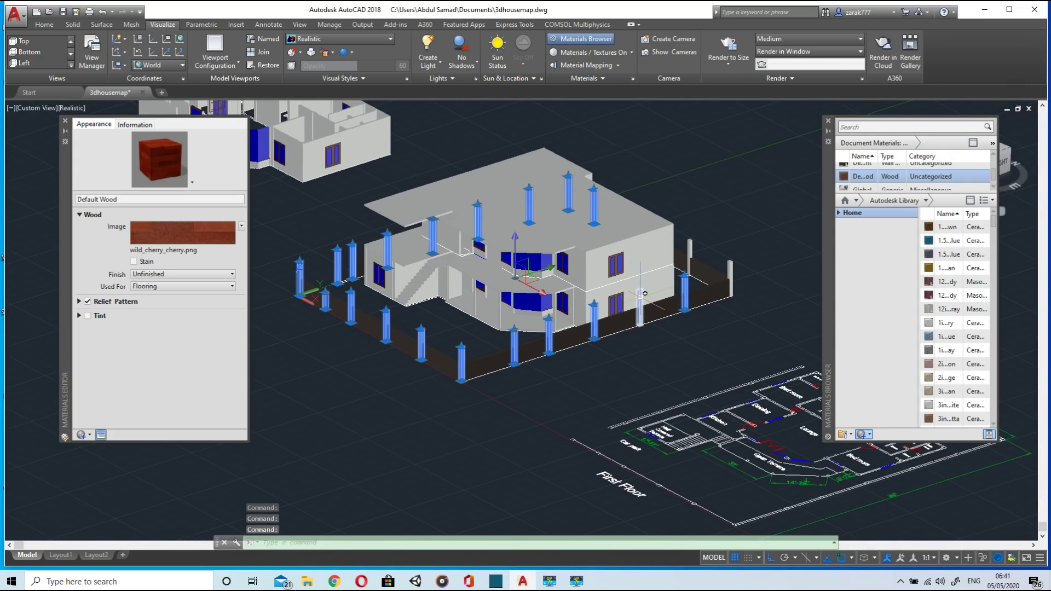
left_click(729, 276)
left_click(689, 247)
middle_click_drag(721, 319, 607, 296)
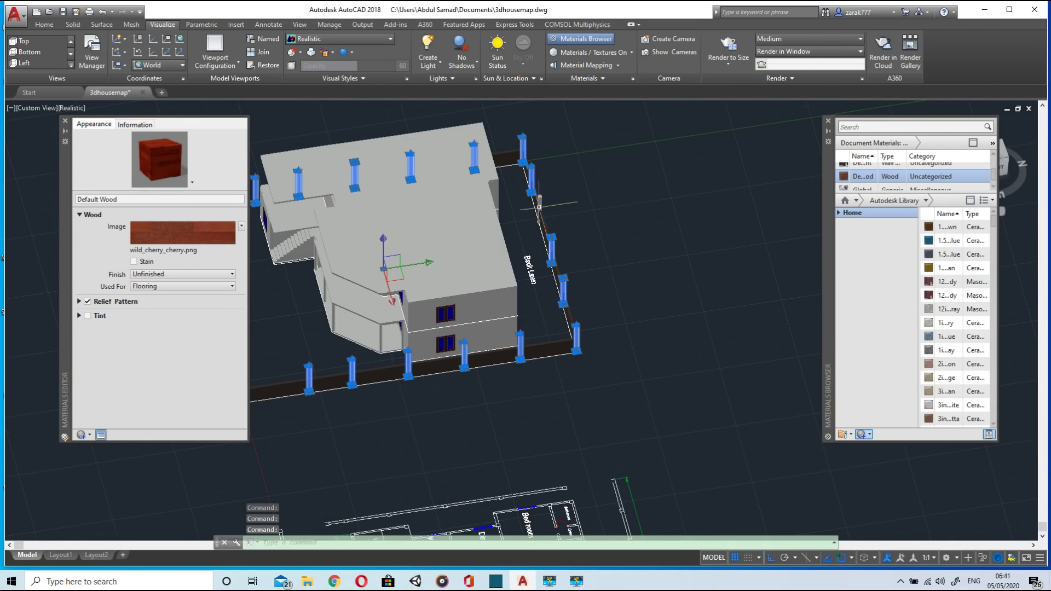
scroll(651, 383, "down", 3)
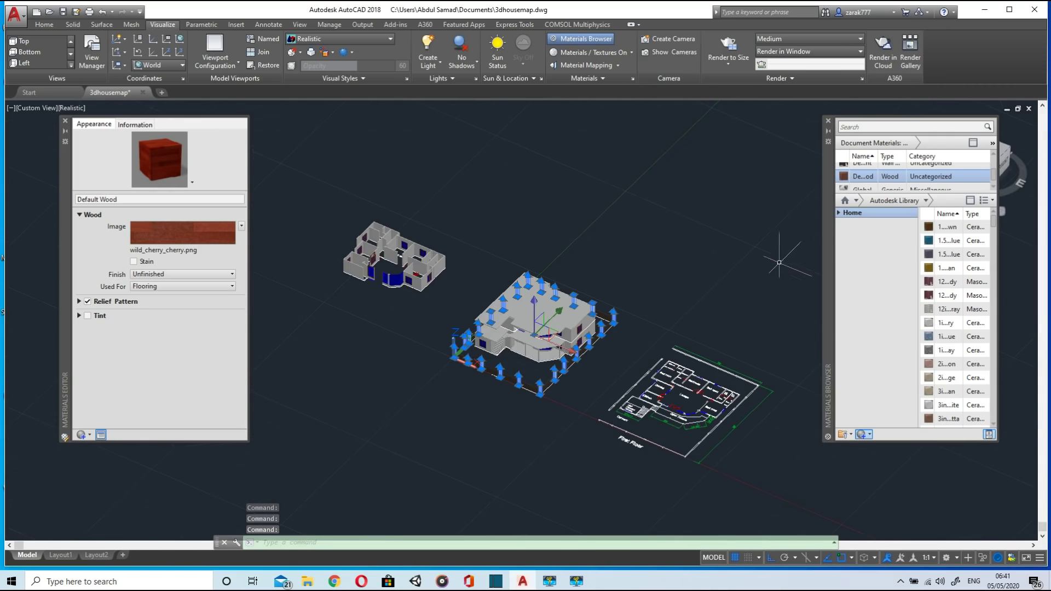
scroll(844, 174, "down", 1)
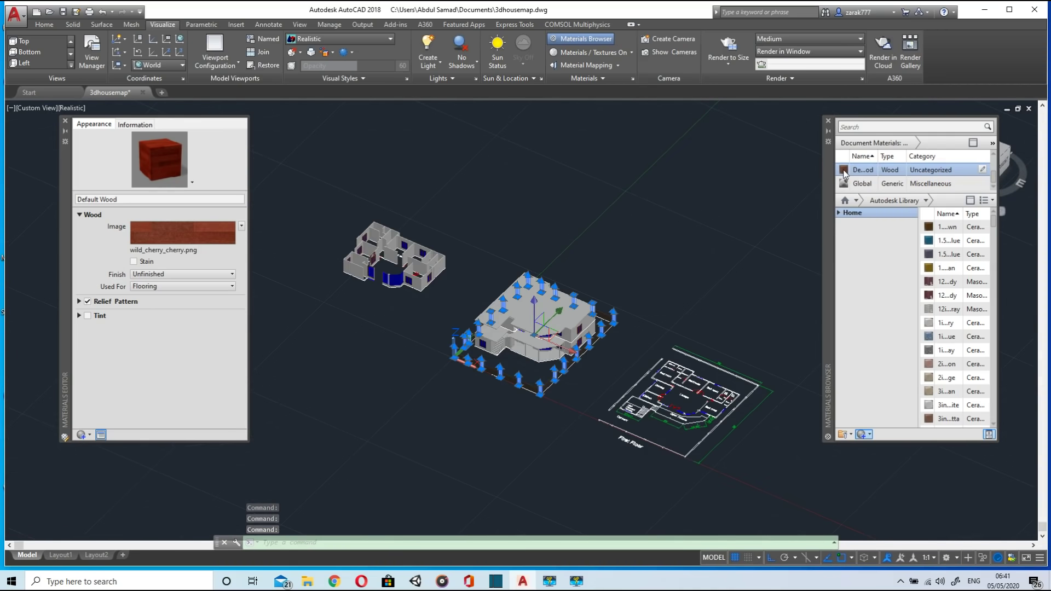
key("Escape")
Step: Try the Tiles texture in place of the Default Wood material's cherry image
scroll(509, 395, "up", 3)
middle_click_drag(518, 402, 641, 327, "shift")
scroll(556, 317, "up", 3)
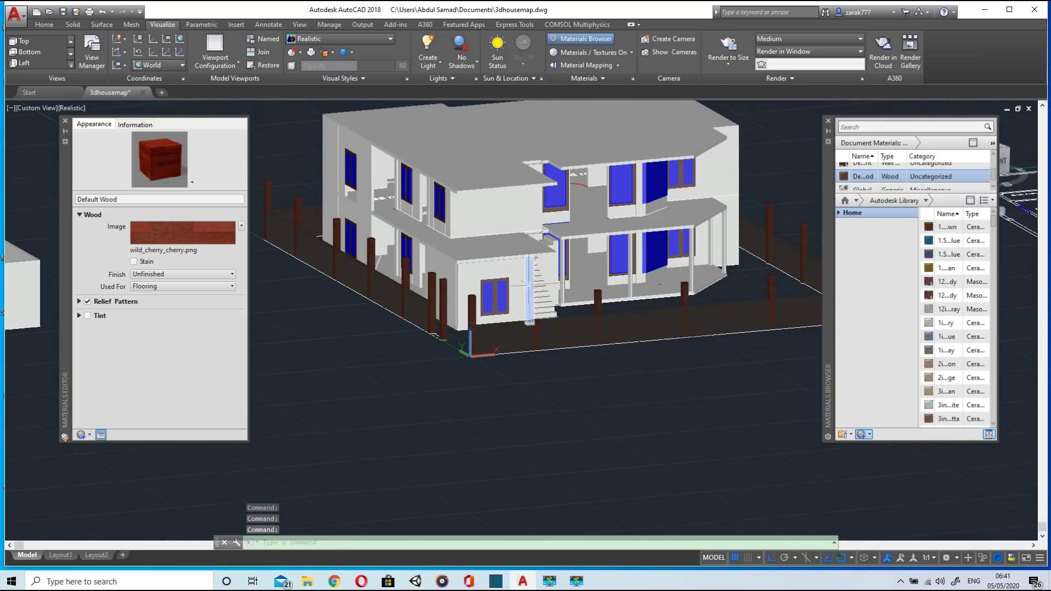
scroll(521, 275, "up", 4)
scroll(522, 275, "down", 2)
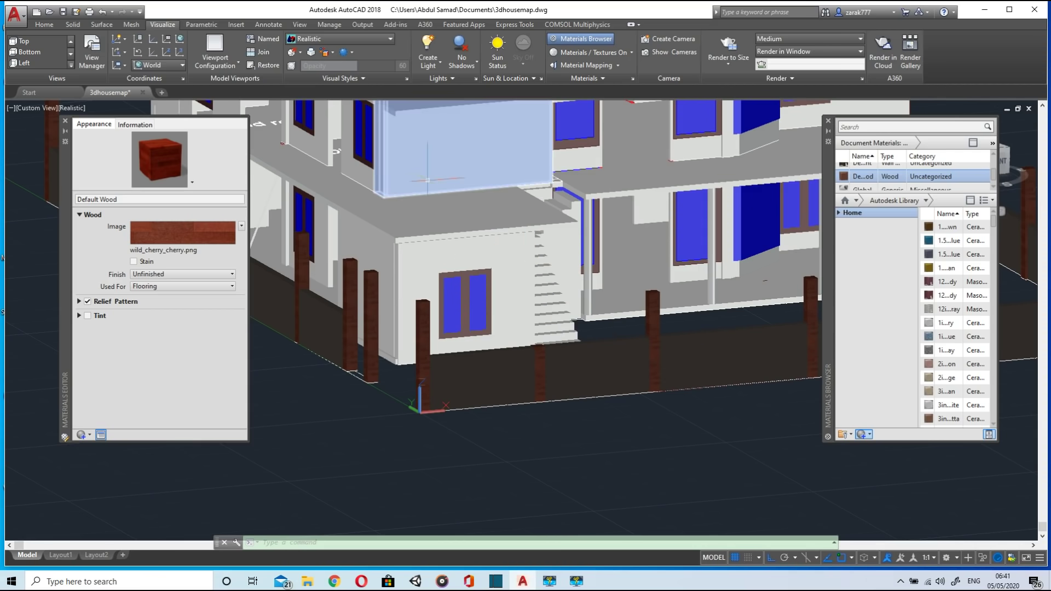
left_click(212, 232)
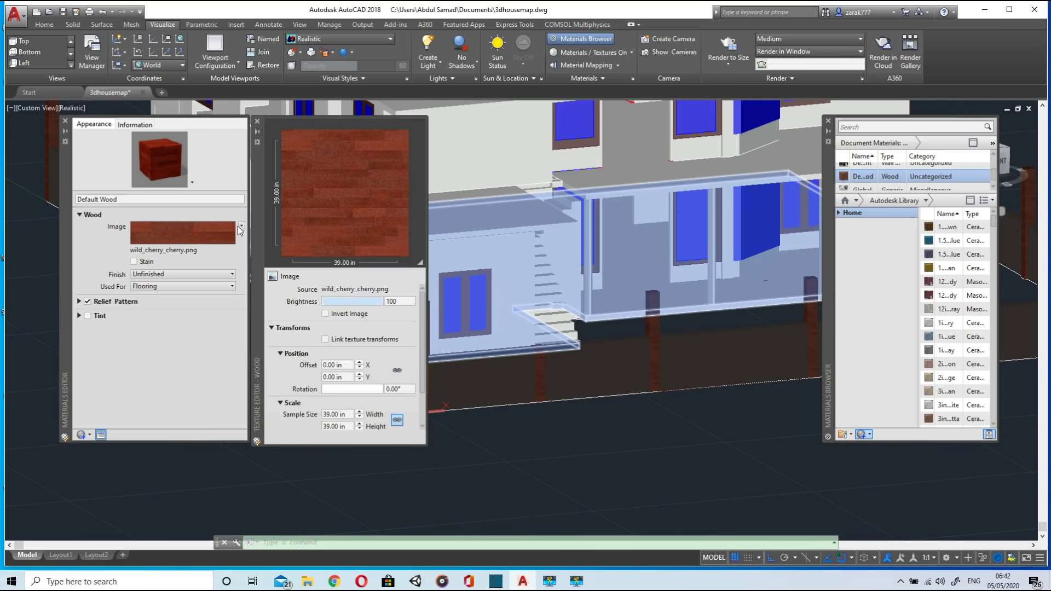
left_click(241, 226)
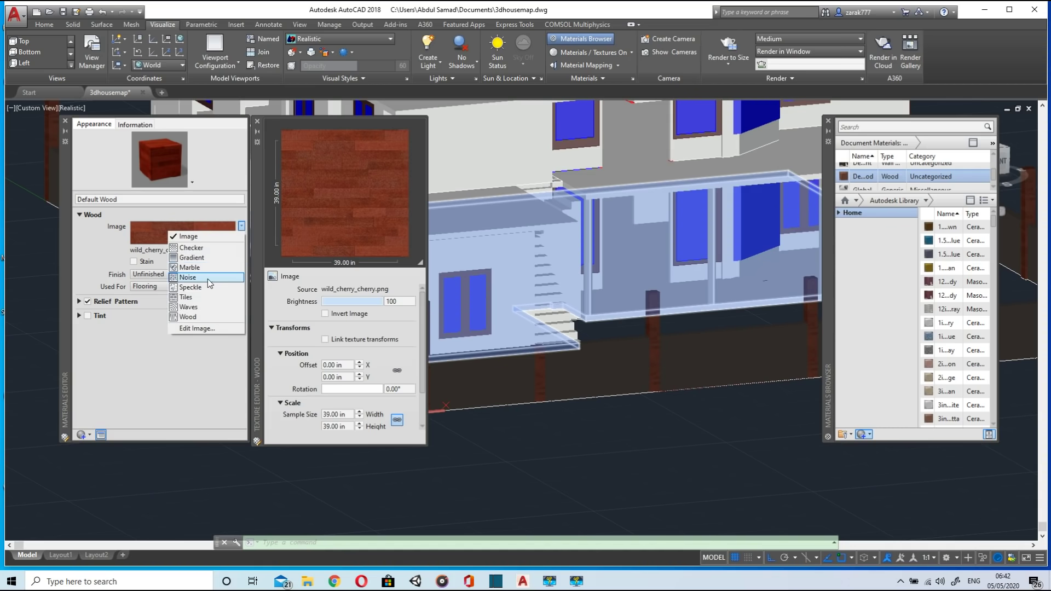
left_click(204, 297)
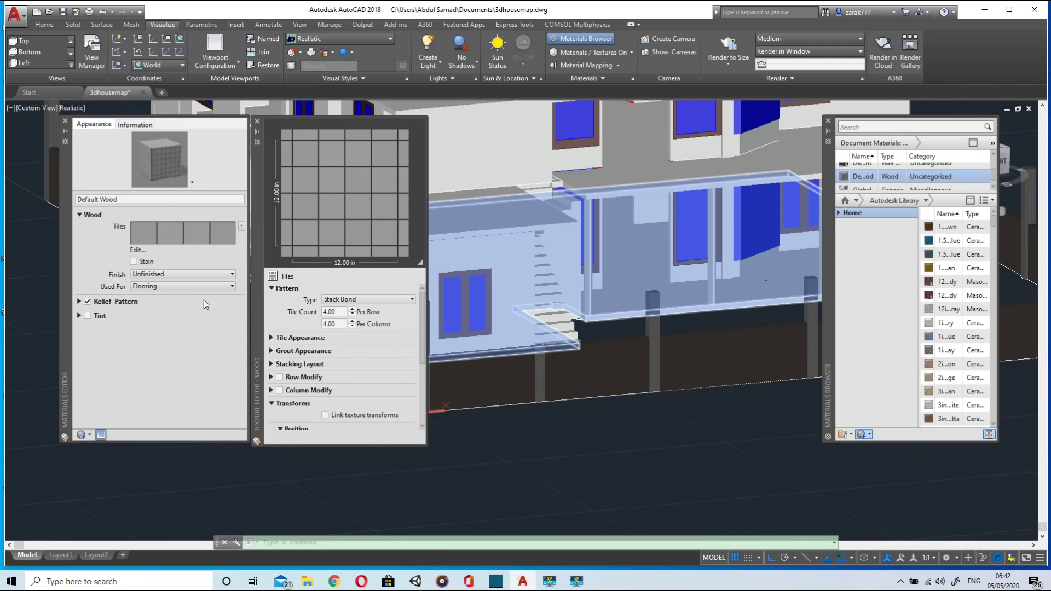
Step: Try the Checker texture in place of the Default Wood material's tile pattern
left_click(241, 225)
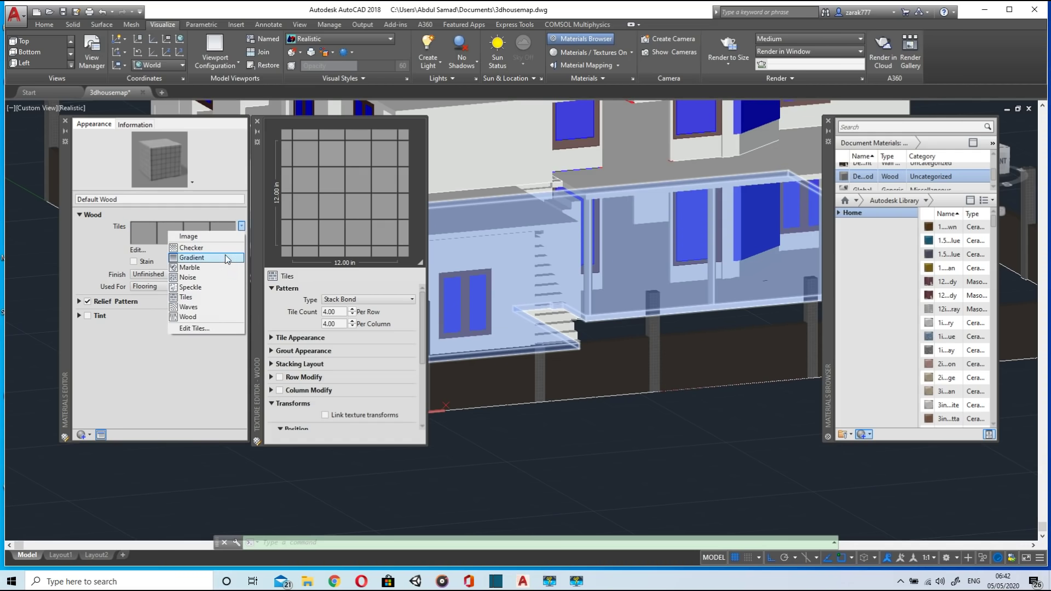
left_click(225, 250)
left_click(242, 226)
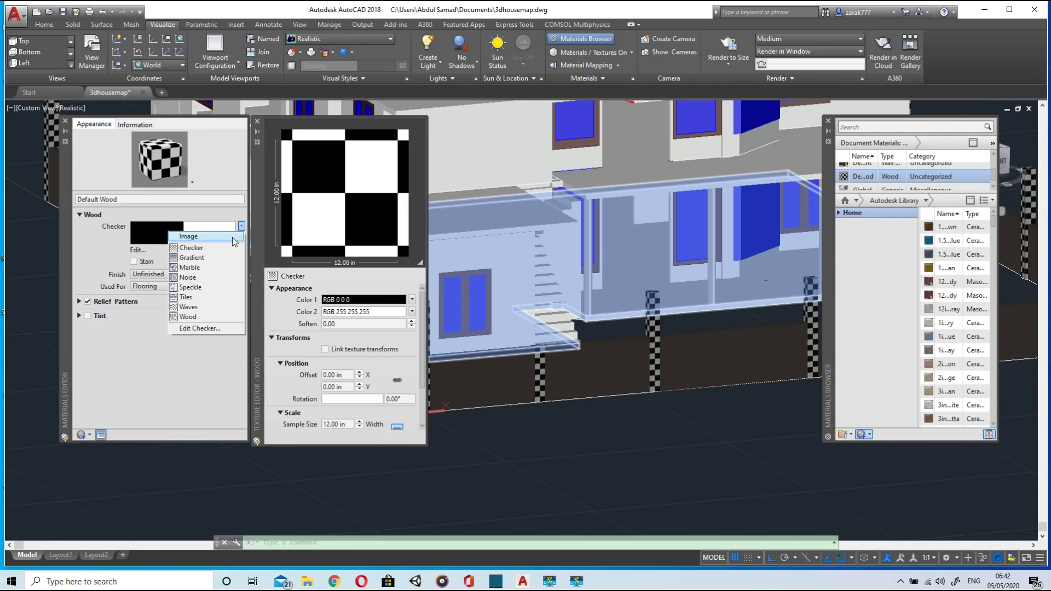
left_click(92, 214)
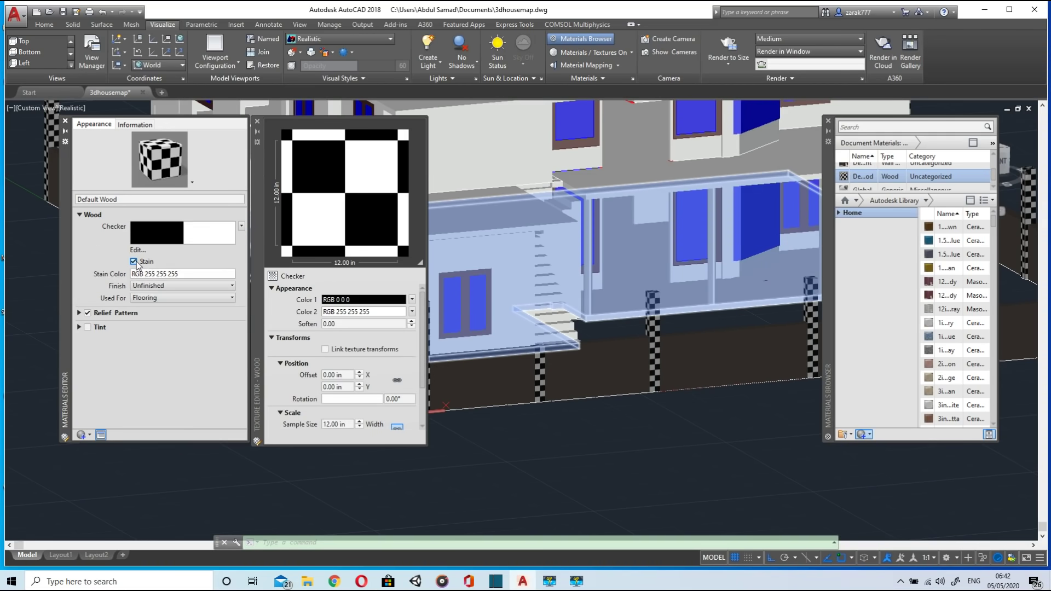
left_click(191, 182)
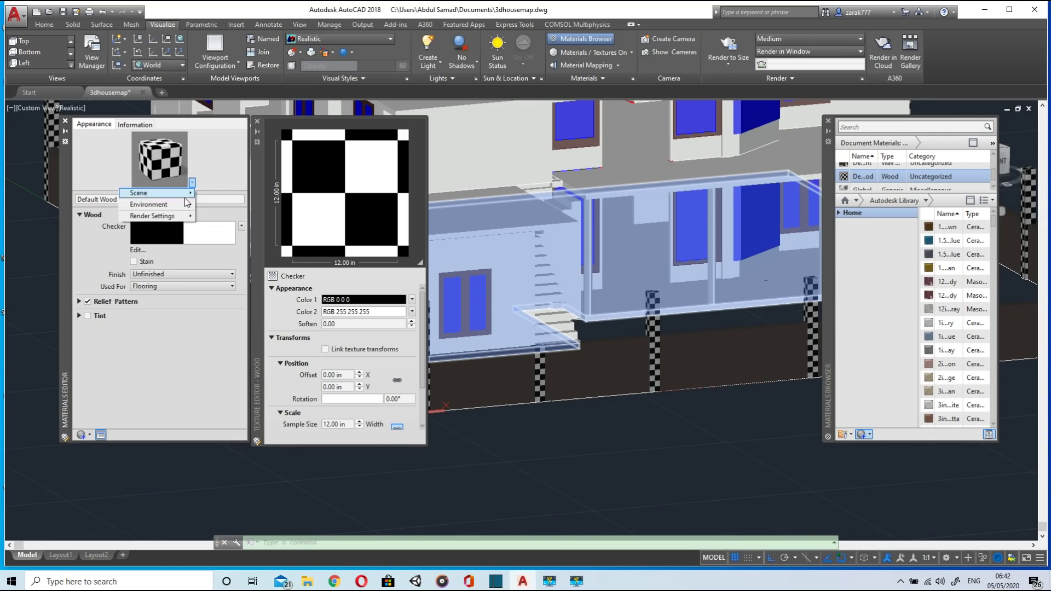
Step: Set the Default Wood material's texture to Wood and close the material editor
left_click(241, 226)
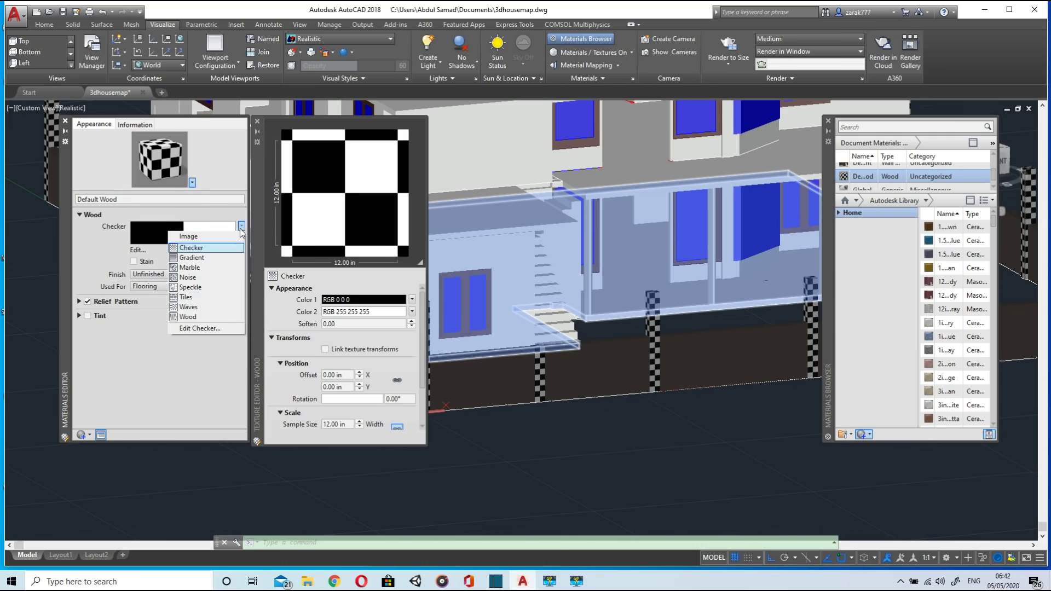
left_click(219, 316)
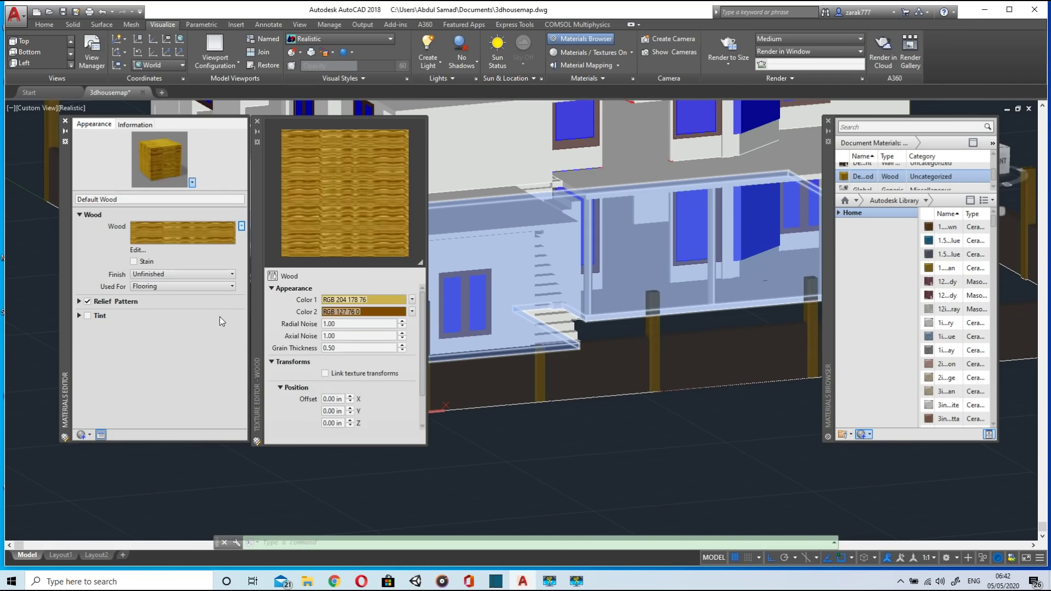
left_click(65, 120)
scroll(421, 307, "down", 3)
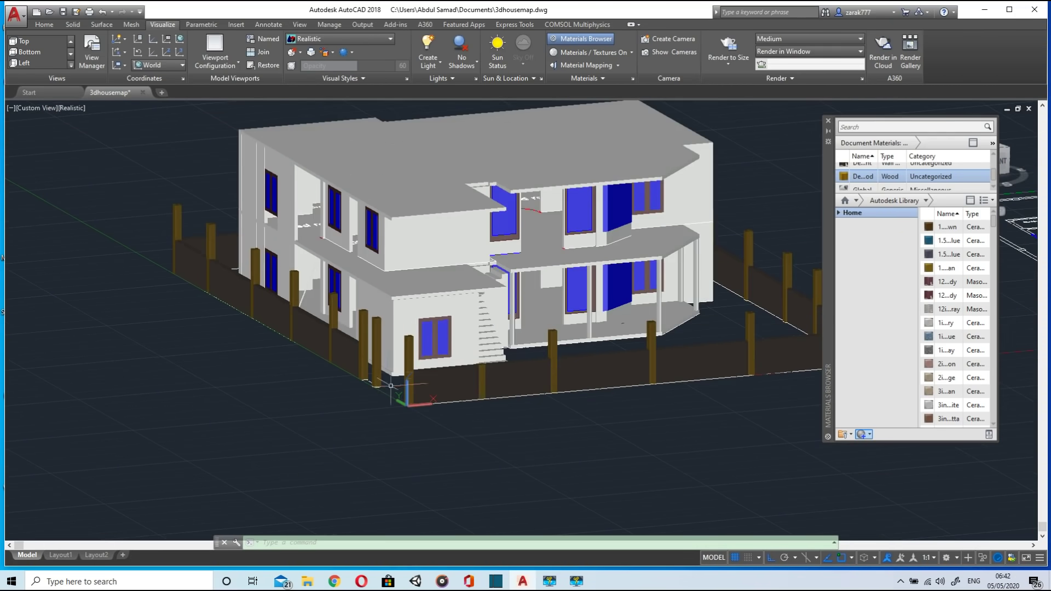
Step: Select the blue panes of the garage-side front window and of the upper-floor and terrace front windows, including both bay windows
scroll(440, 349, "up", 5)
left_click(440, 348)
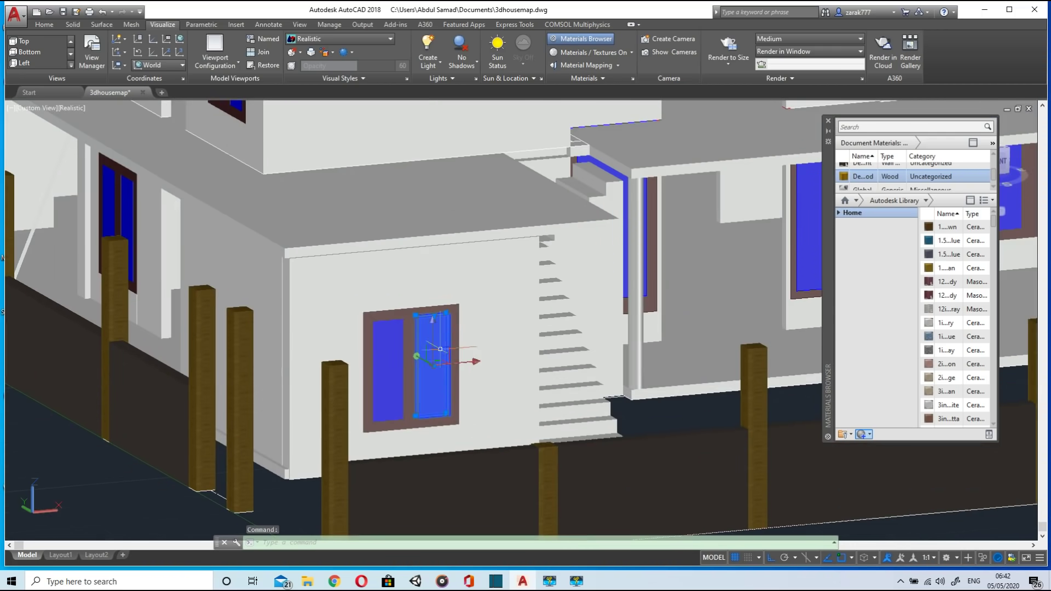
left_click(394, 350)
scroll(616, 296, "down", 3)
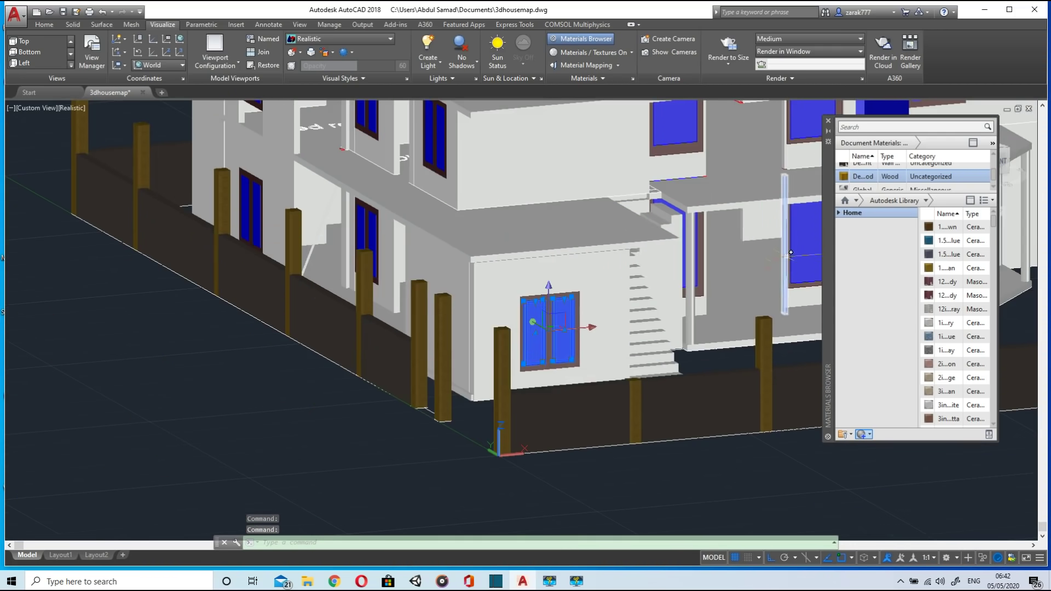
scroll(640, 256, "up", 3)
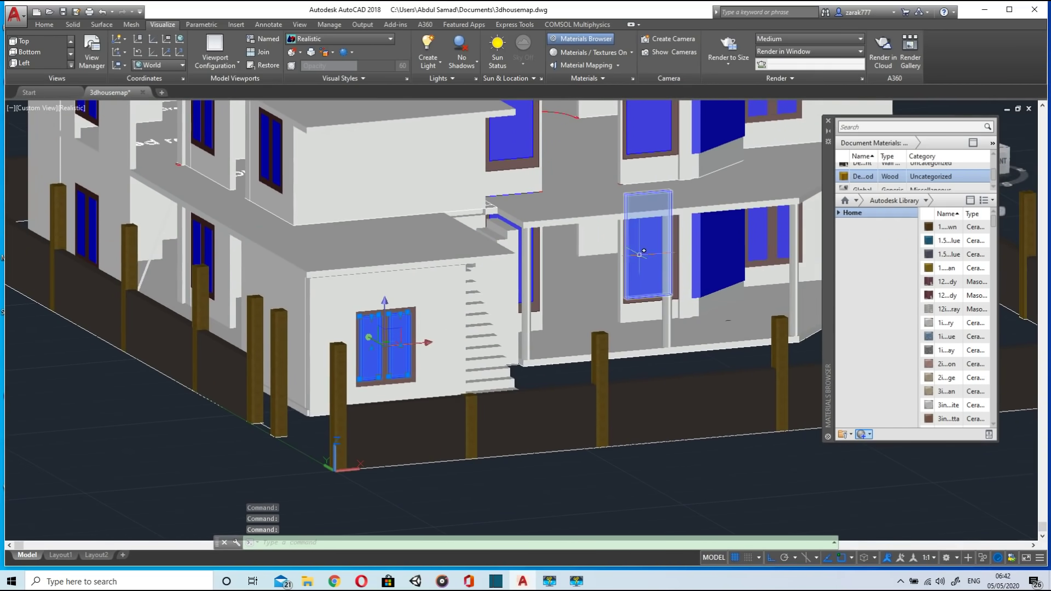
middle_click_drag(643, 251, 515, 323)
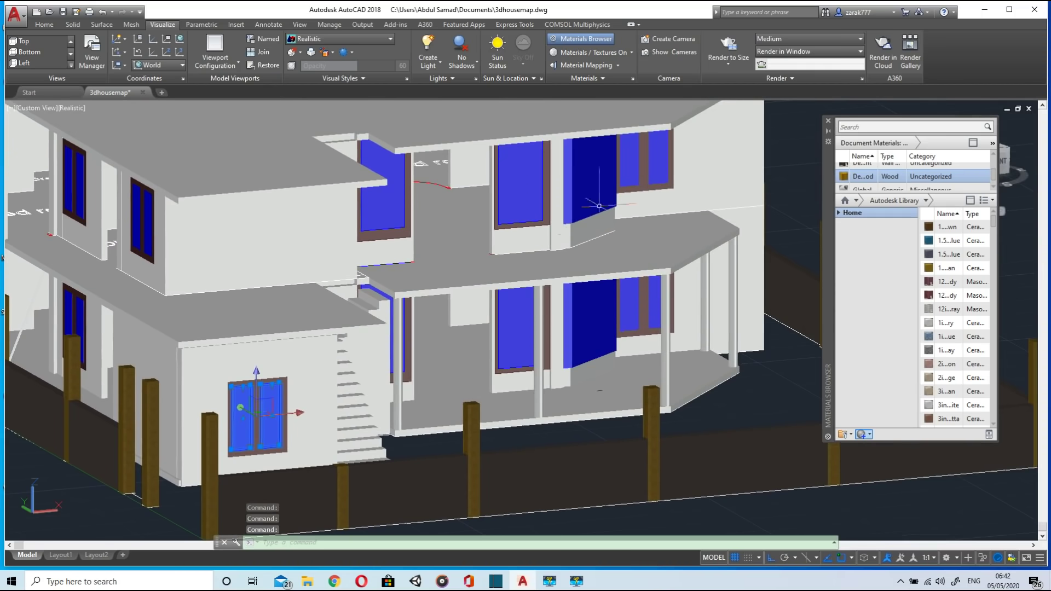
left_click(378, 197)
left_click(628, 150)
left_click(656, 150)
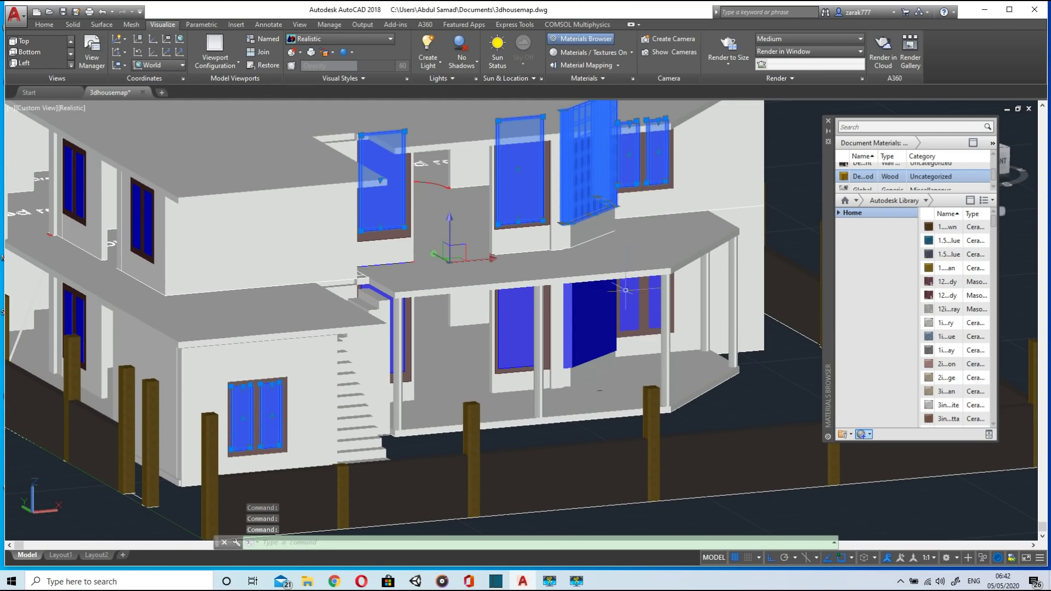
left_click(625, 291)
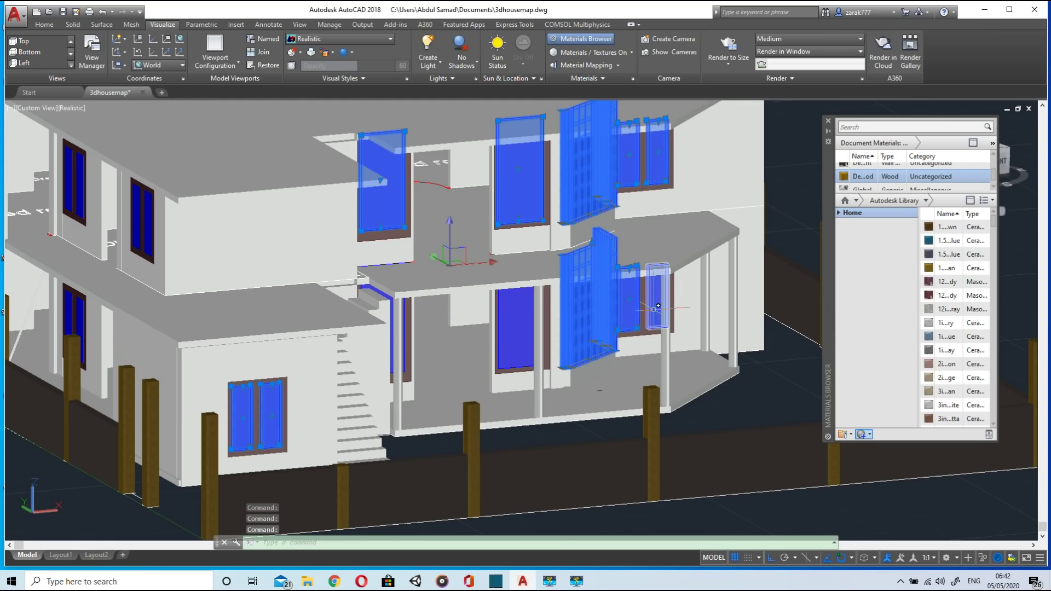
Step: Add the panes of the two upper-floor windows nearest the front on the house's left side to the selection
scroll(306, 276, "down", 2)
middle_click_drag(307, 276, 334, 268)
scroll(334, 268, "up", 3)
left_click(335, 266)
left_click(251, 239)
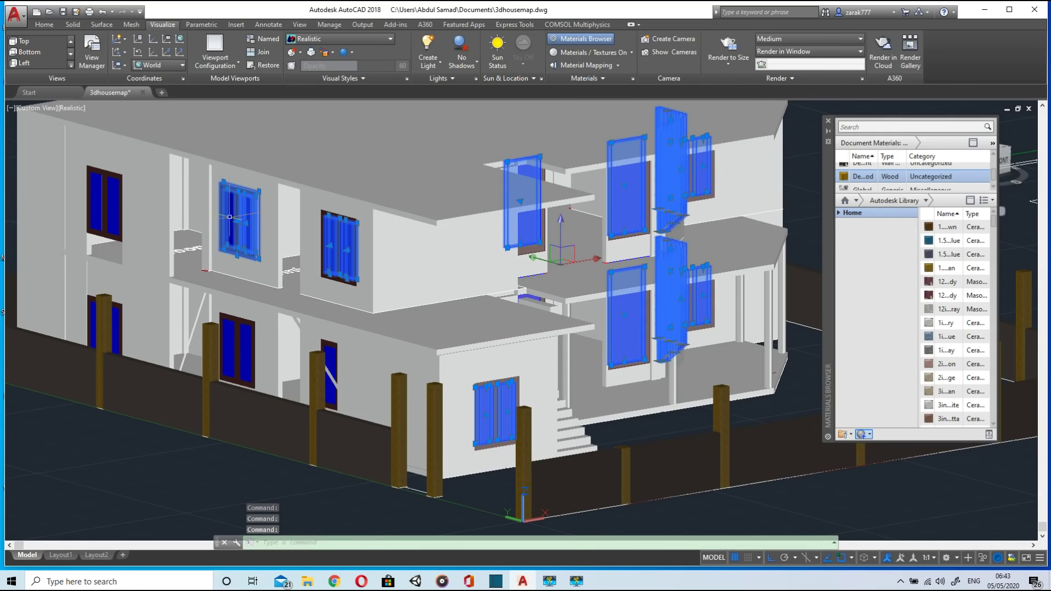
Step: Add the left side's ground-floor window panes and the rearmost upper-floor window's panes to the selection
left_click(246, 351)
scroll(230, 350, "up", 5)
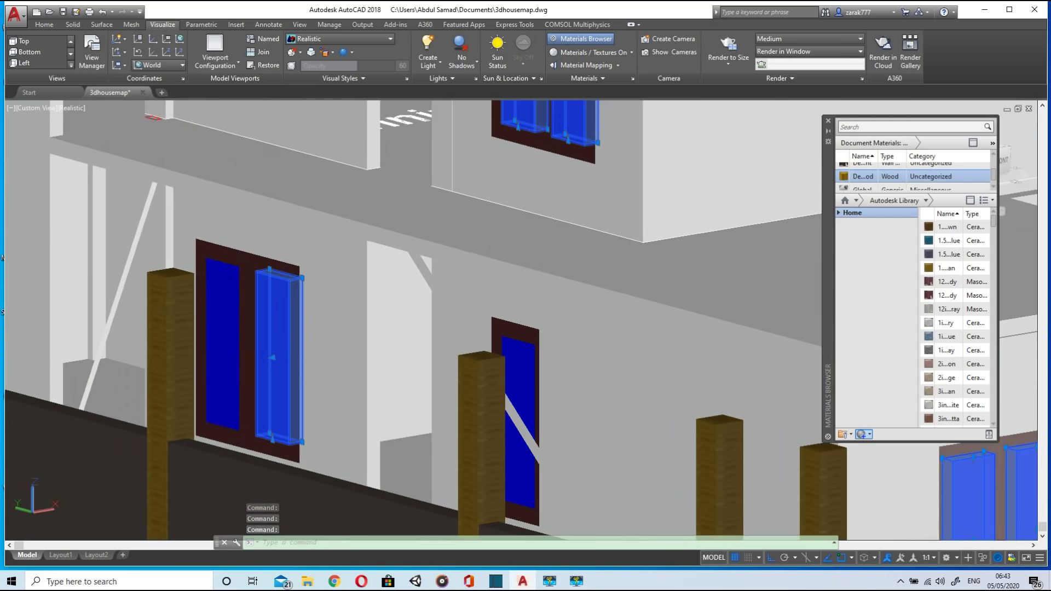
left_click(221, 345)
left_click(518, 383)
scroll(270, 203, "down", 5)
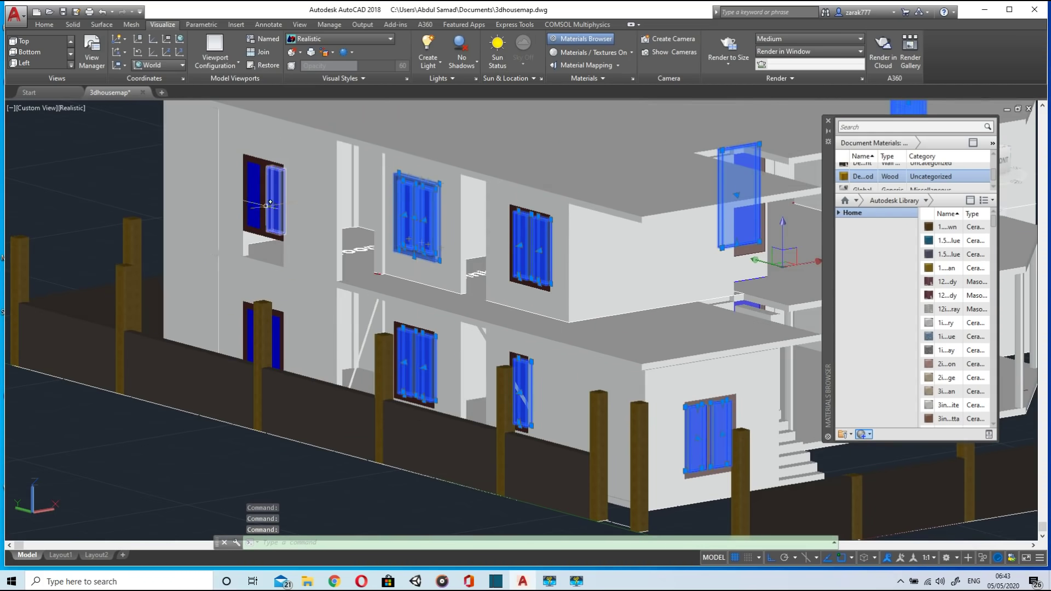
scroll(260, 328, "up", 5)
left_click(240, 332)
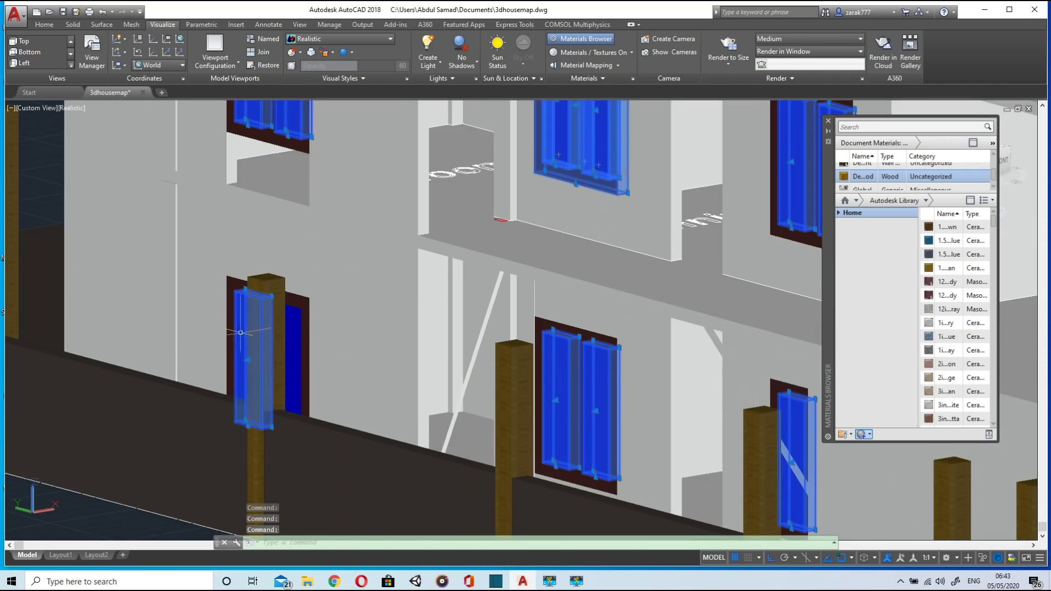
left_click(293, 367)
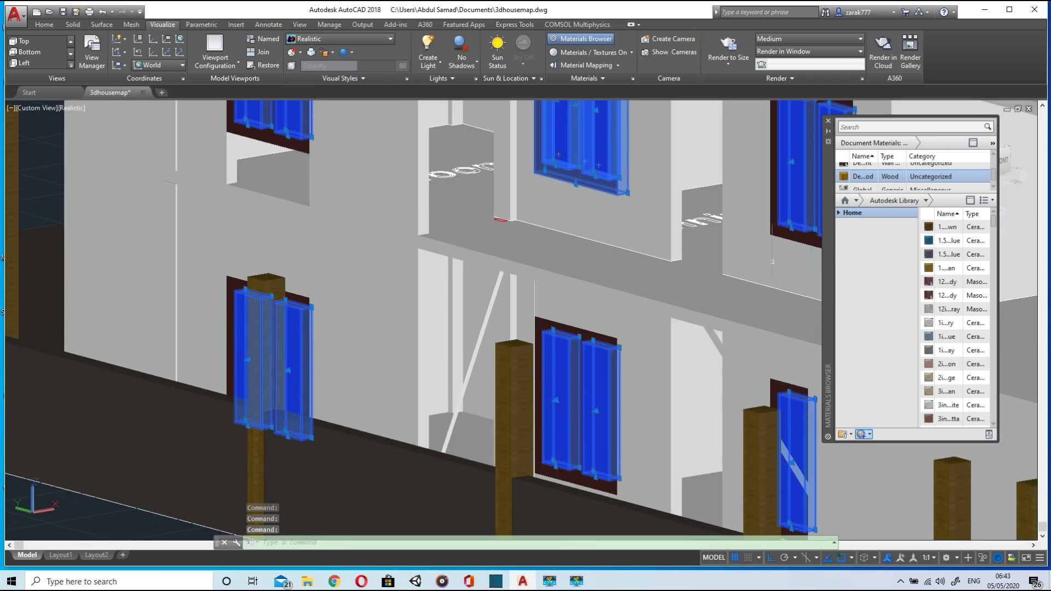
Step: Create a new Solid Glass material and apply it to the selected window panes
left_click(863, 433)
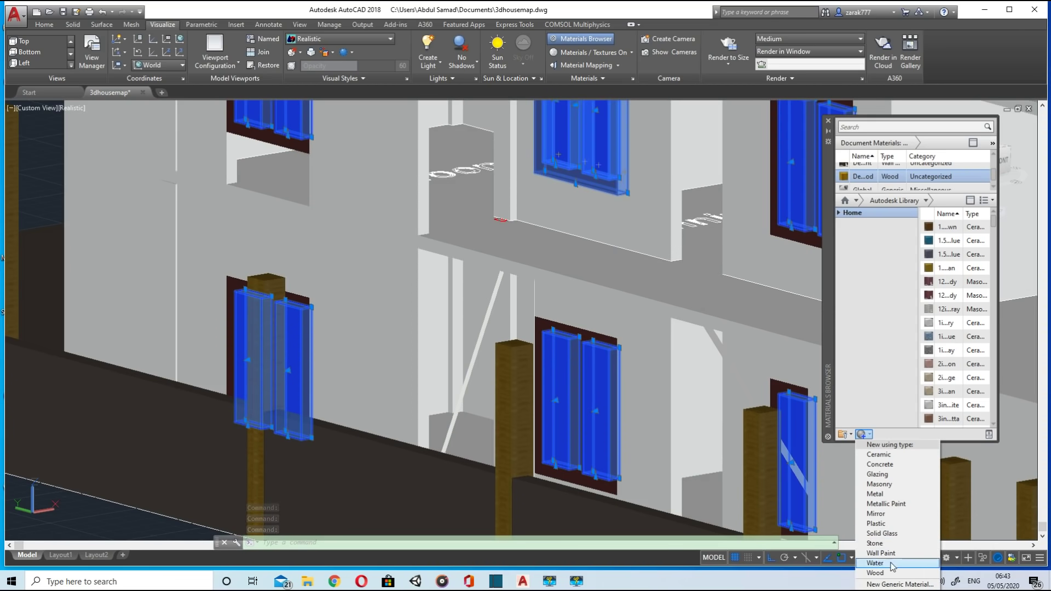
left_click(882, 533)
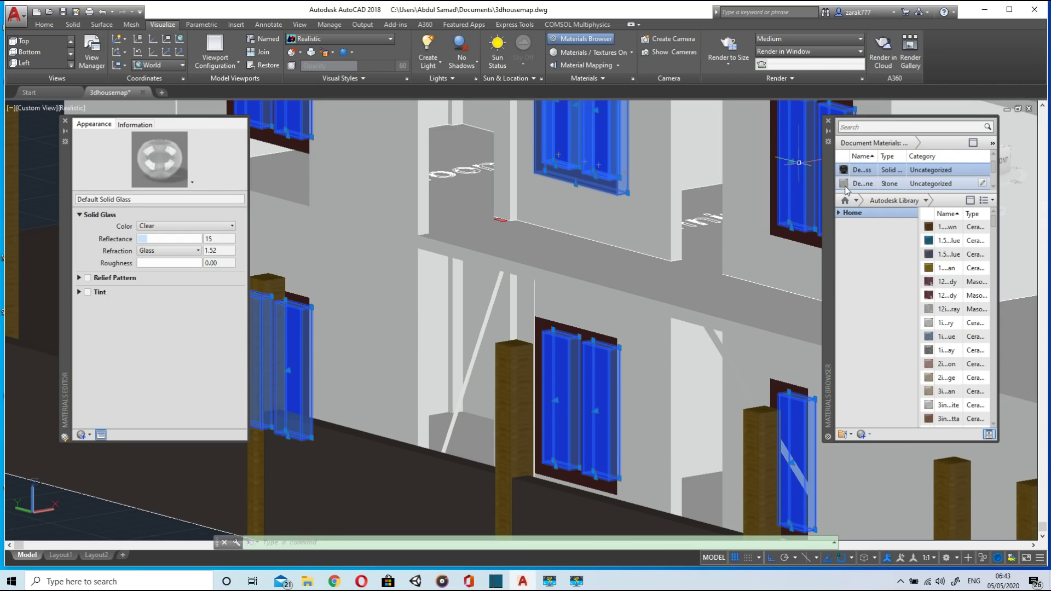
scroll(867, 174, "up", 1)
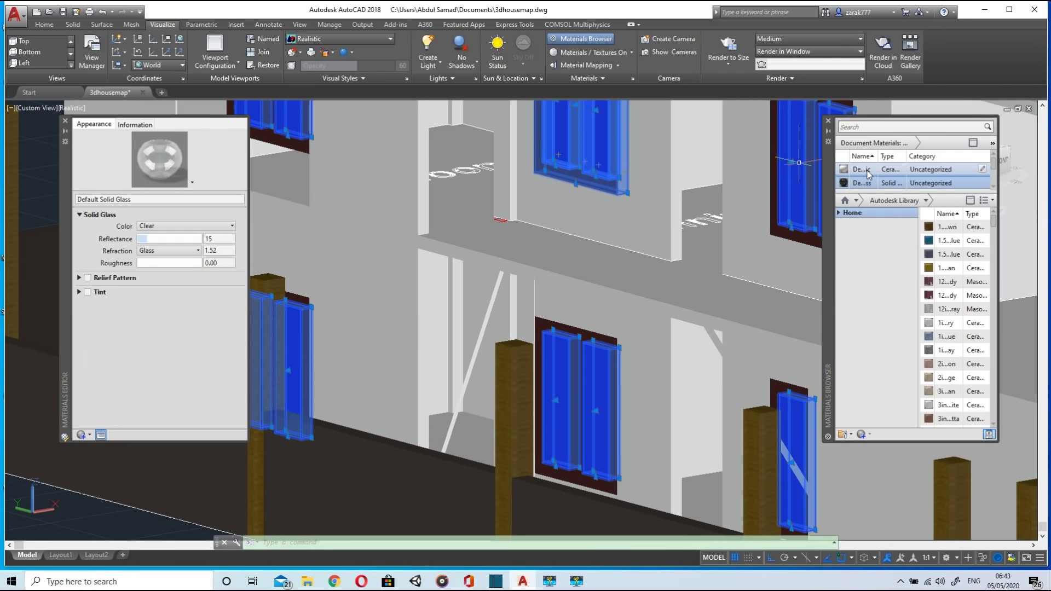
left_click(984, 184)
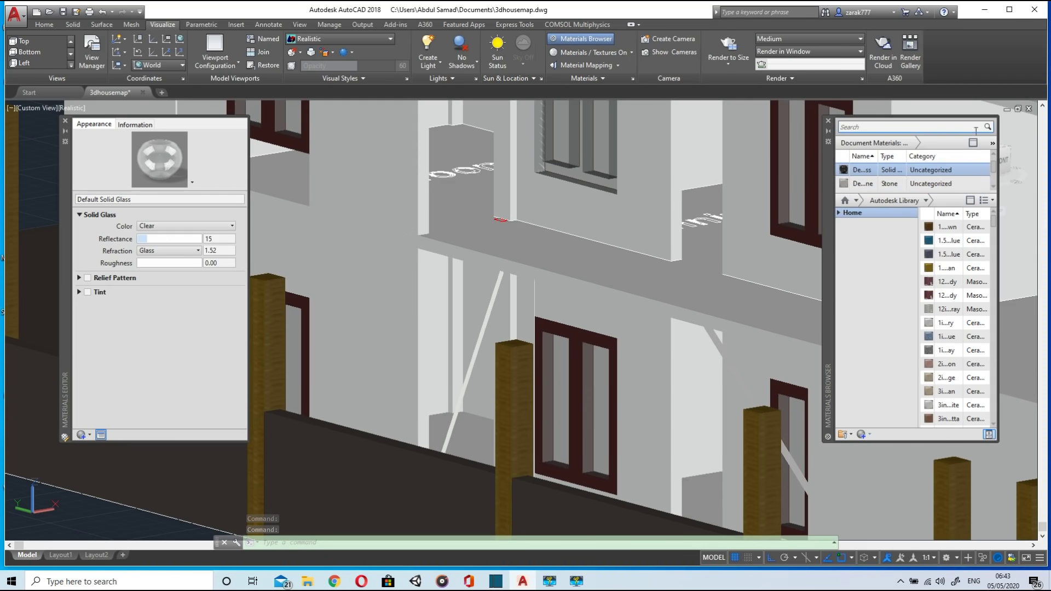
Step: Close the materials browser and the material editor
left_click(828, 121)
scroll(808, 175, "down", 6)
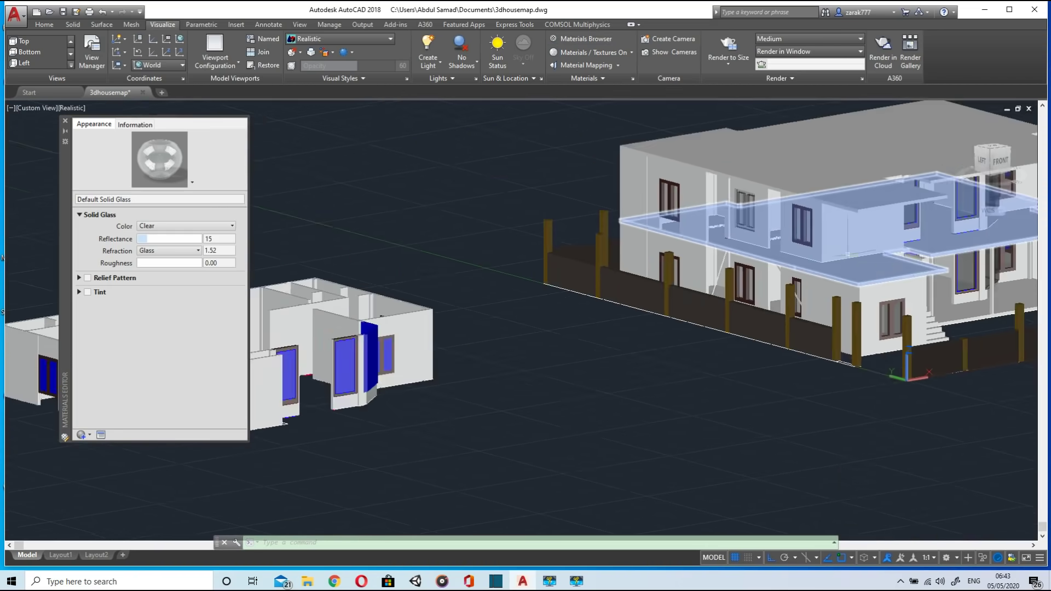
scroll(852, 159, "up", 1)
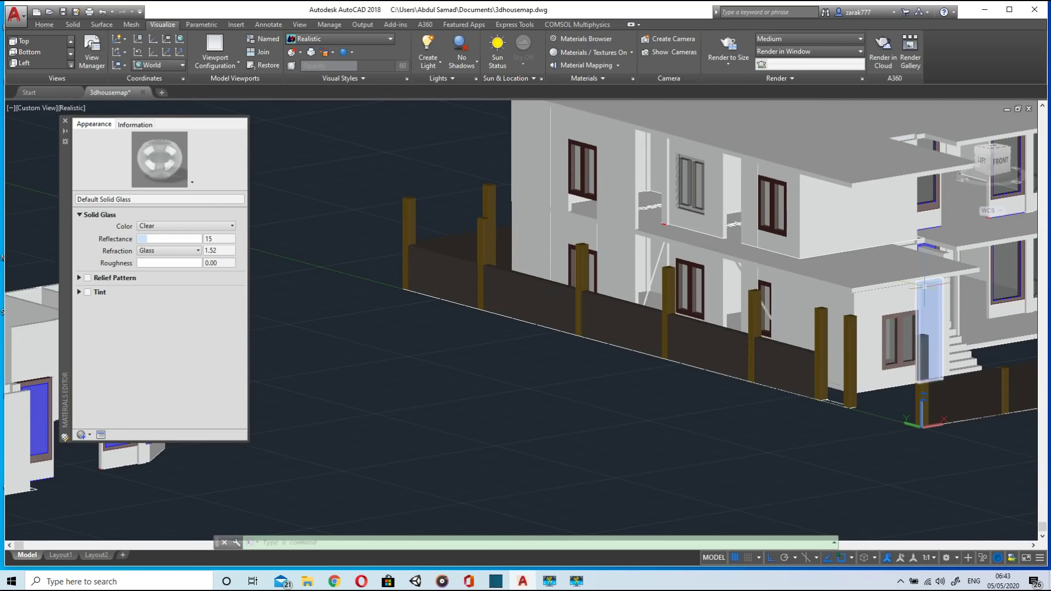
left_click(65, 121)
scroll(661, 364, "down", 3)
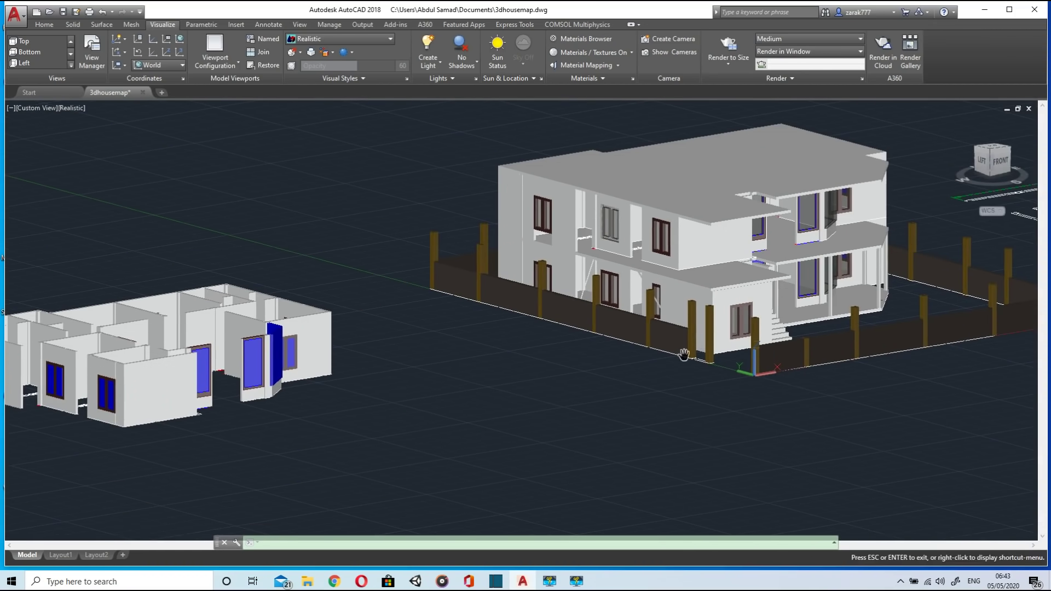
left_click(815, 406)
key("Escape")
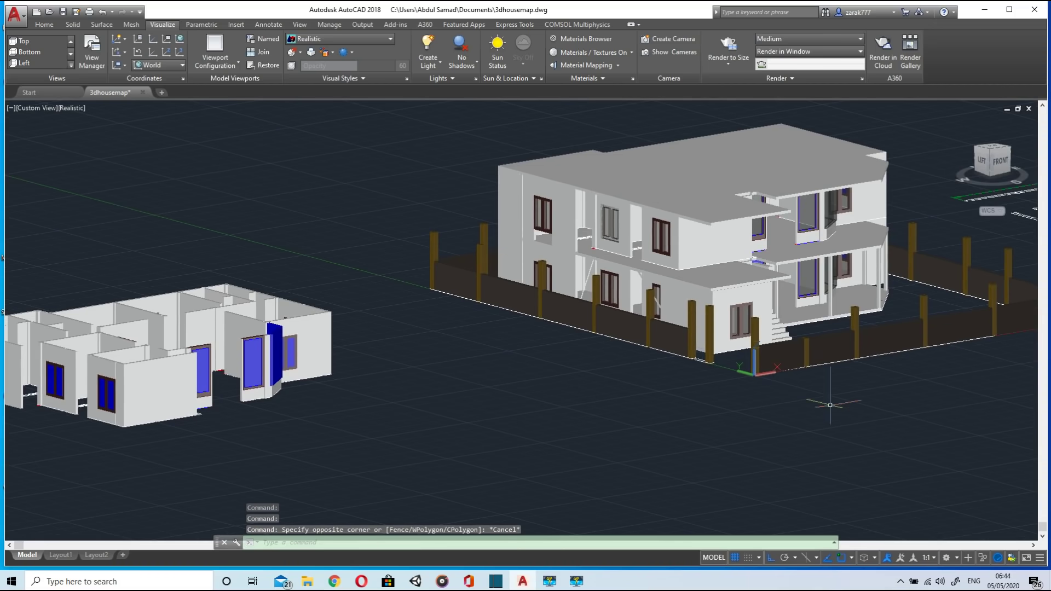
Step: Select the remaining blue pane beside the staircase on the front ground floor
middle_click_drag(840, 400, 671, 363, "shift")
scroll(676, 308, "up", 5)
middle_click_drag(551, 224, 549, 199, "shift")
scroll(550, 199, "down", 3)
left_click(543, 218)
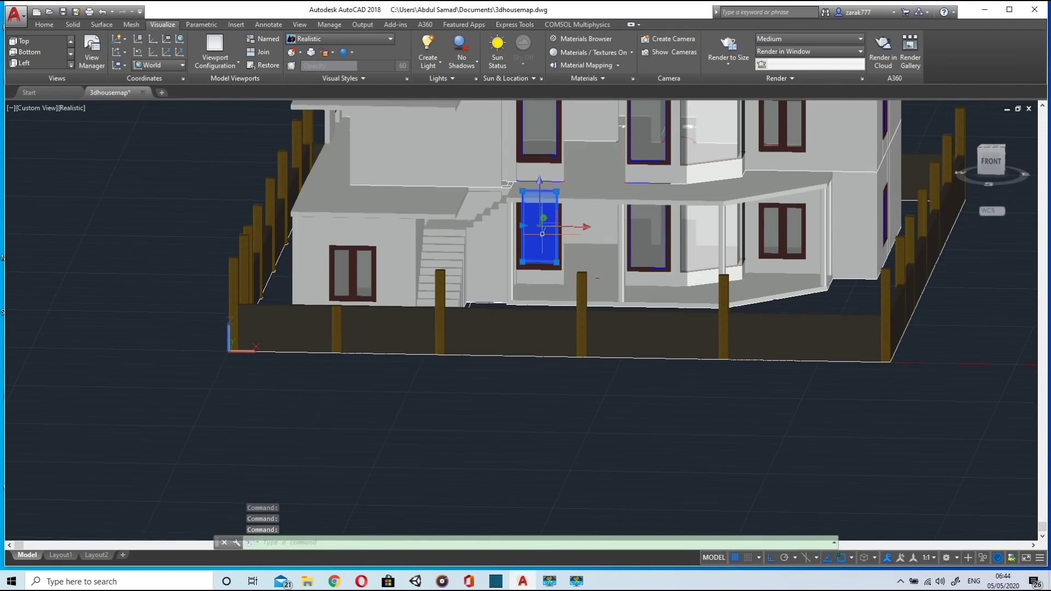
Step: Add the panes of the upper- and ground-floor windows on the house's right side to the selection
scroll(826, 283, "up", 5)
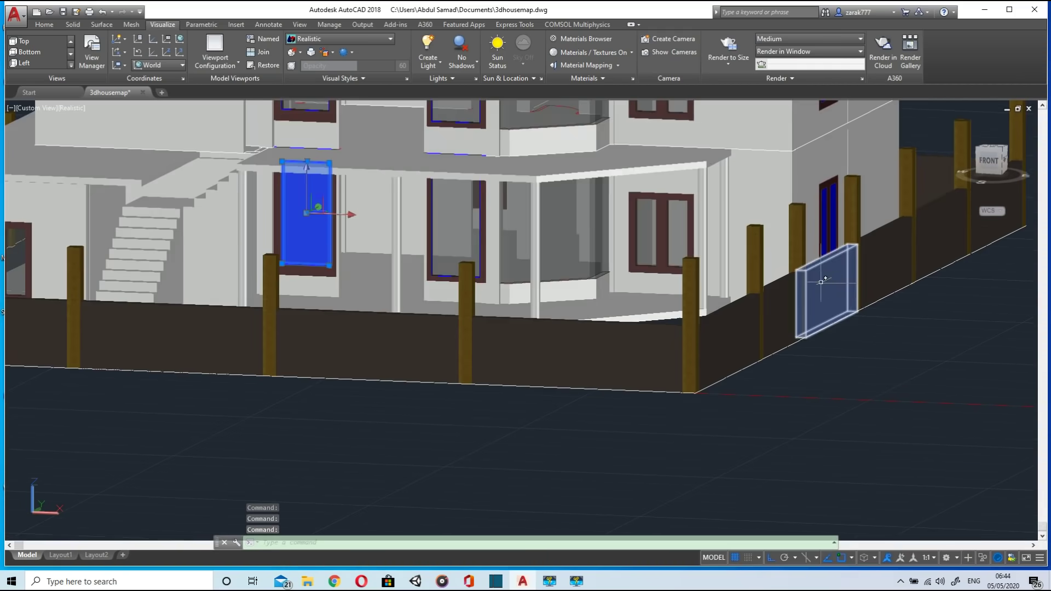
middle_click_drag(846, 284, 730, 275, "shift")
scroll(731, 275, "up", 4)
scroll(619, 290, "down", 5)
left_click(623, 317)
left_click(631, 227)
left_click(613, 224)
Step: Add the panes of the four rear windows on both floors to the selection
middle_click_drag(757, 278, 650, 266)
key("Escape")
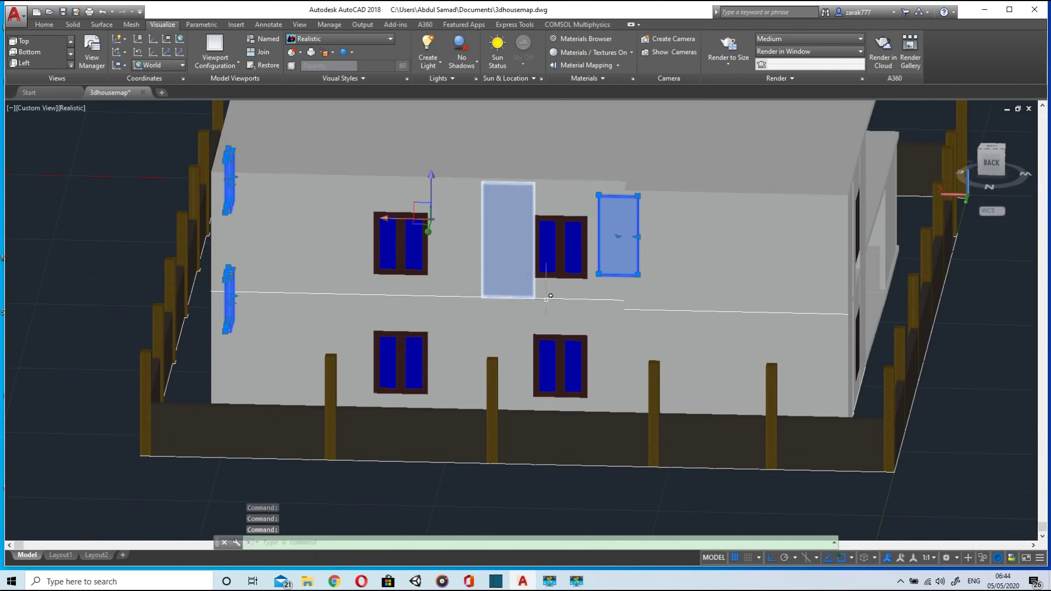
left_click(551, 246)
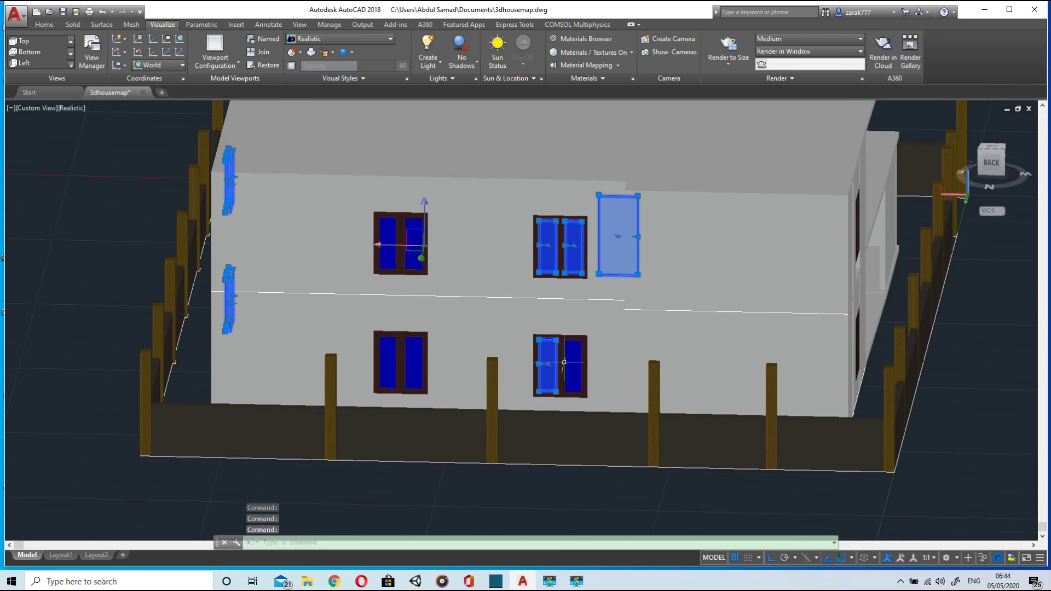
left_click(566, 362)
left_click(412, 361)
left_click(387, 362)
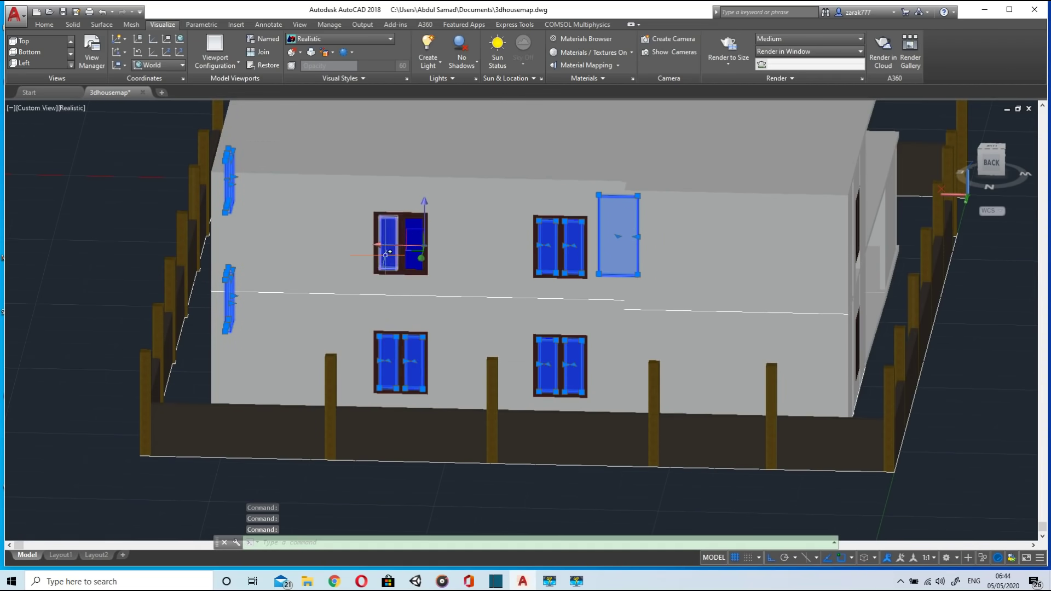
left_click(388, 253)
Step: Examine the house from the side and front for window panes still missing from the selection
scroll(504, 278, "down", 5)
middle_click_drag(504, 277, 645, 278, "shift")
middle_click_drag(558, 305, 678, 311, "shift")
middle_click_drag(580, 301, 476, 272, "shift")
scroll(475, 273, "up", 2)
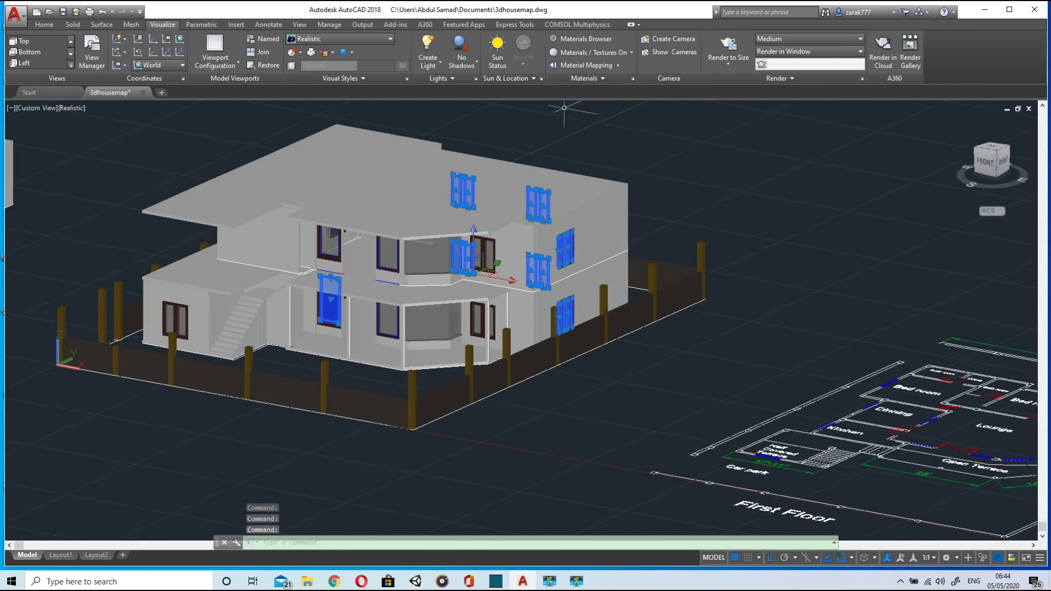
left_click(580, 53)
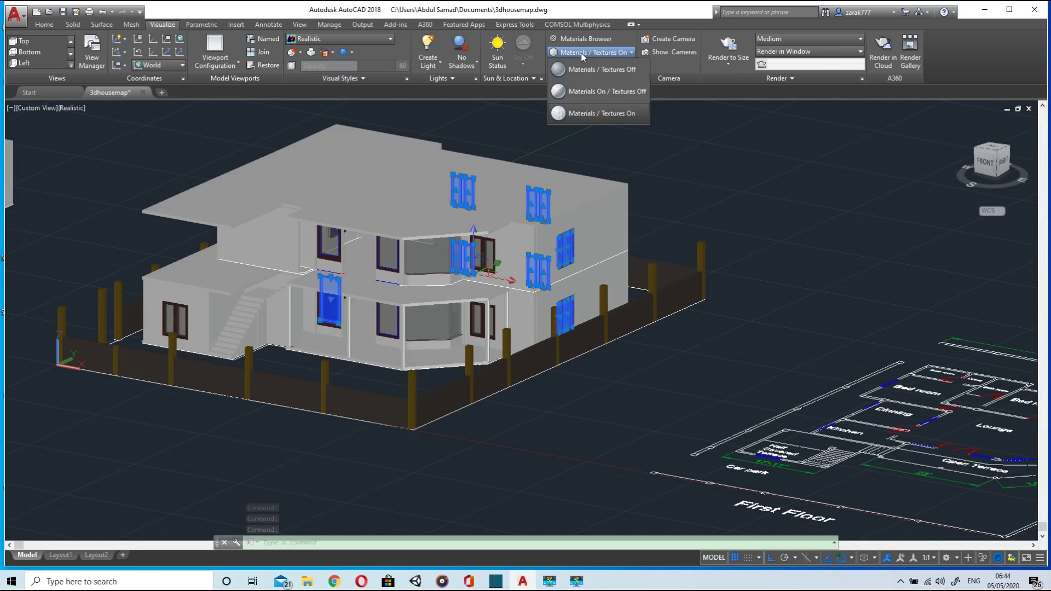
left_click(580, 52)
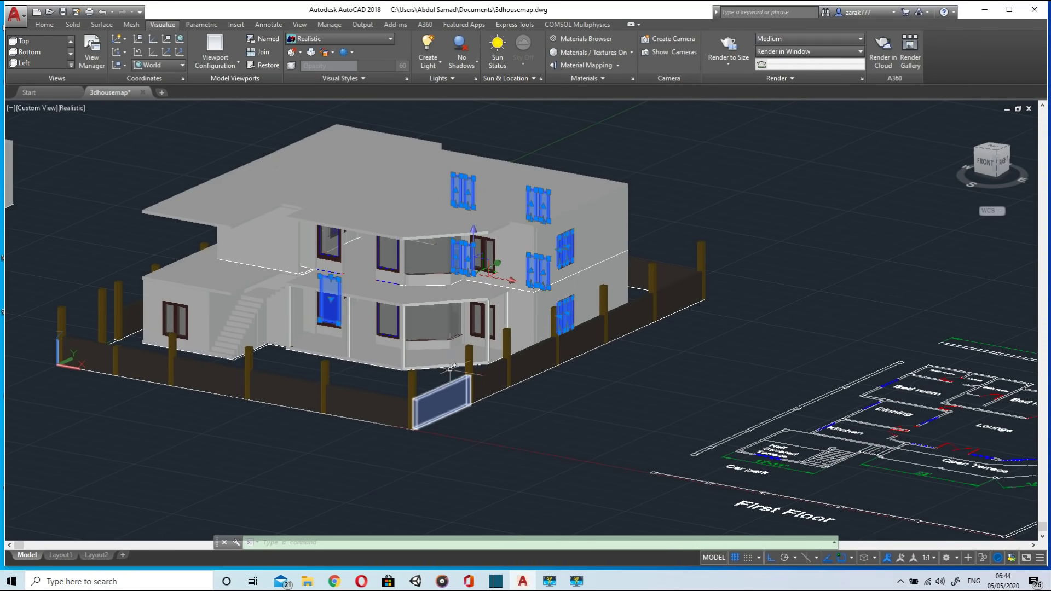
middle_click_drag(458, 341, 563, 339, "shift")
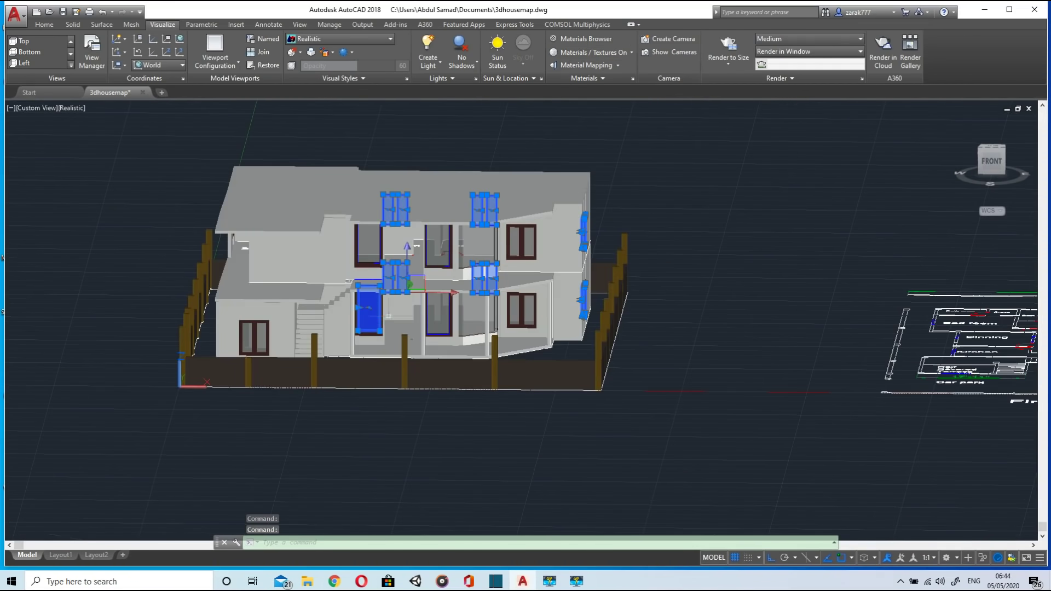
Step: Apply the default solid glass material to the blue pane beside the staircase on the front ground floor
left_click(583, 39)
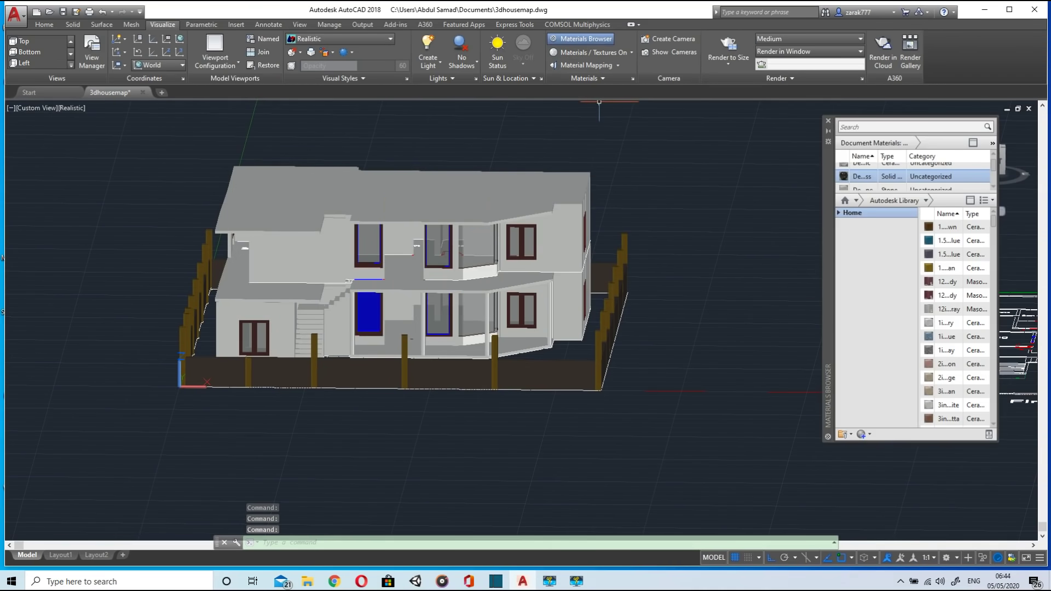
scroll(855, 180, "down", 1)
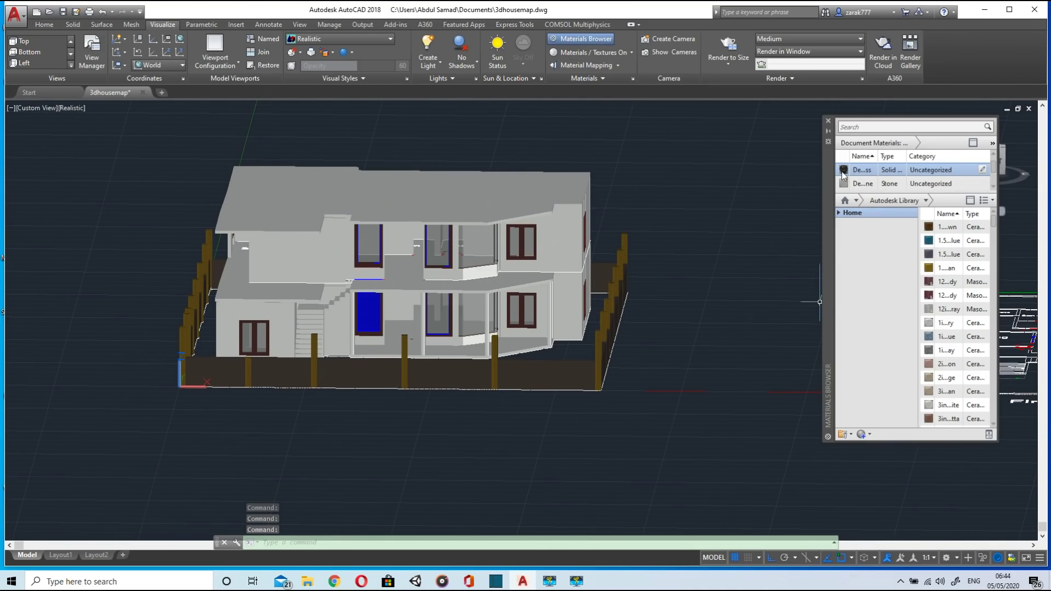
scroll(859, 179, "down", 2)
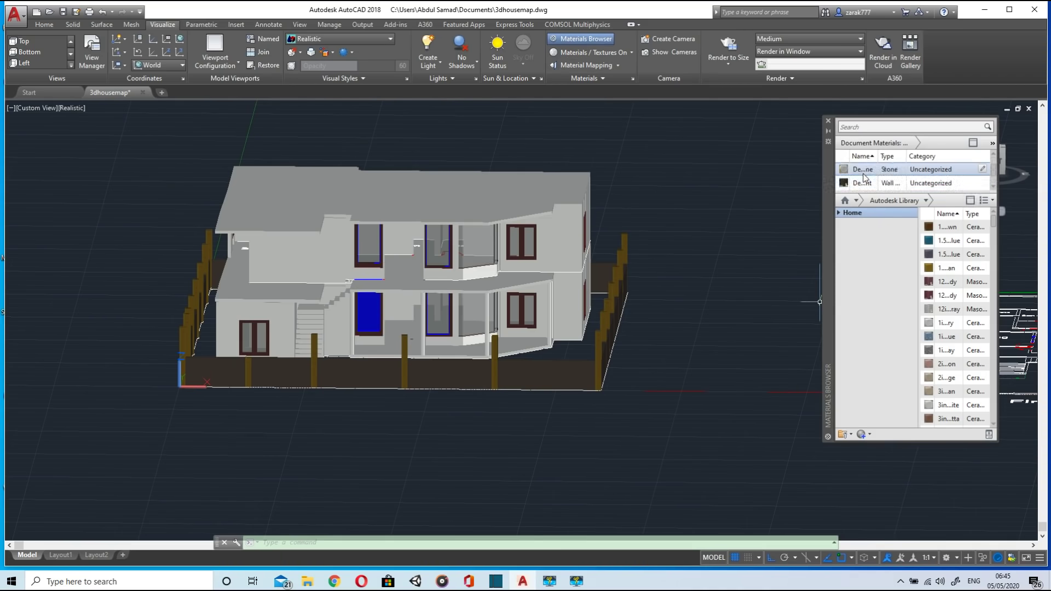
scroll(936, 181, "up", 3)
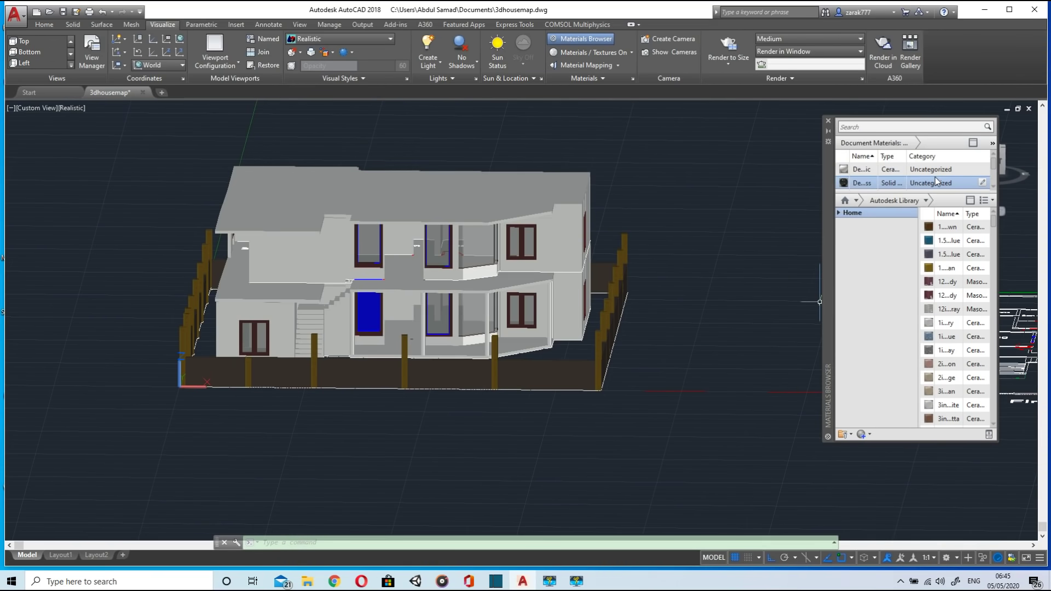
left_click_drag(378, 319, 369, 313)
Step: Apply the solid glass material to the panes of the upper- and ground-floor windows on the house's right side
middle_click_drag(613, 285, 487, 356, "shift")
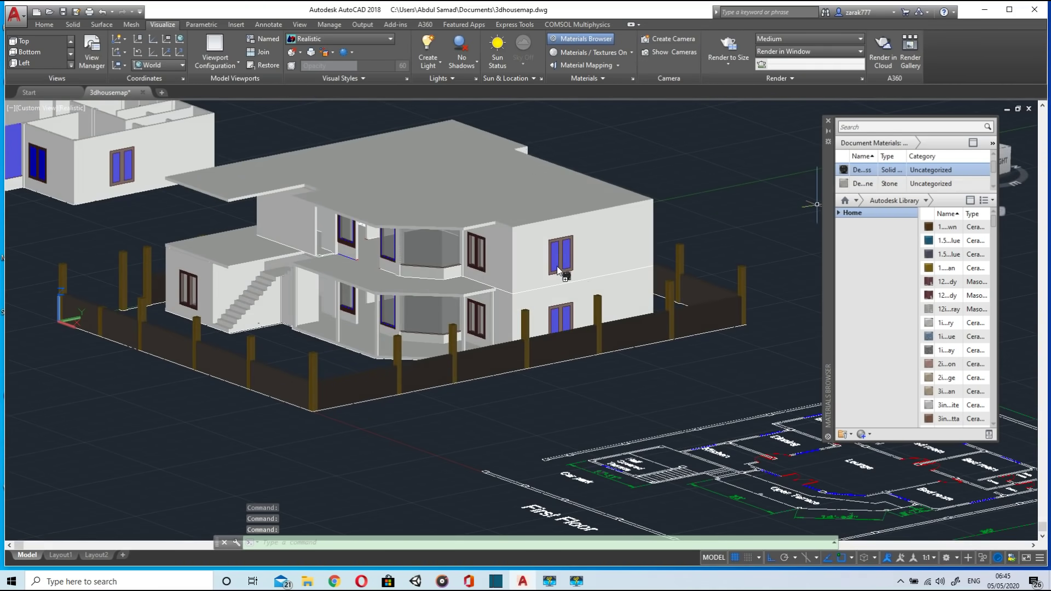
left_click_drag(556, 262, 555, 262)
scroll(555, 262, "up", 3)
left_click(568, 238)
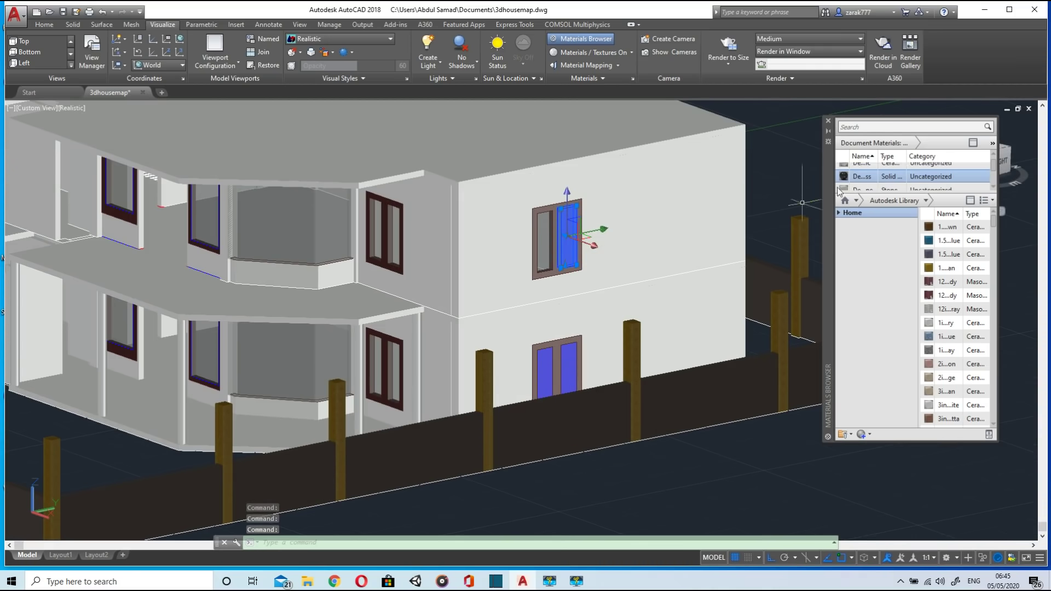
left_click(844, 174)
left_click(574, 360)
left_click(548, 368)
left_click(842, 182)
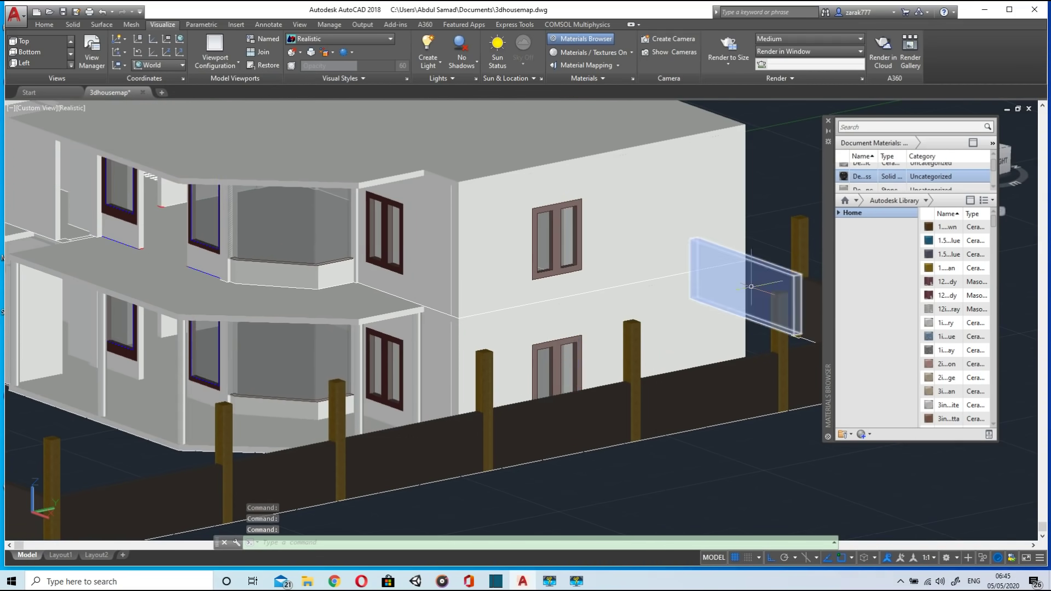
Step: Apply the solid glass material to the panes of the four rear windows on both floors
middle_click_drag(752, 285, 684, 296)
middle_click_drag(690, 346, 490, 360, "shift")
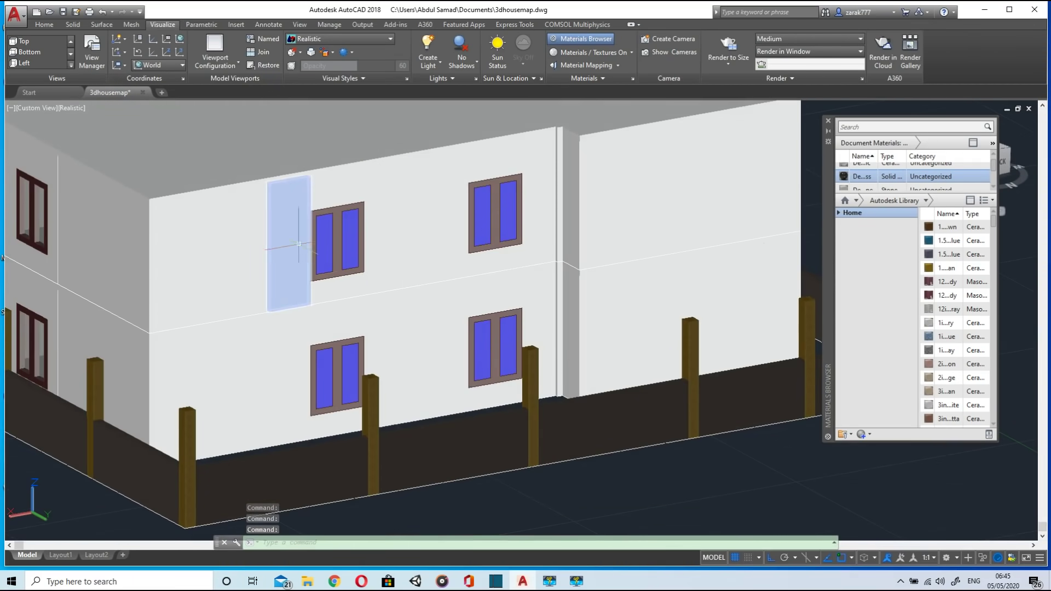
left_click(321, 244)
left_click(350, 239)
left_click(350, 377)
left_click(324, 377)
left_click(482, 350)
left_click(508, 345)
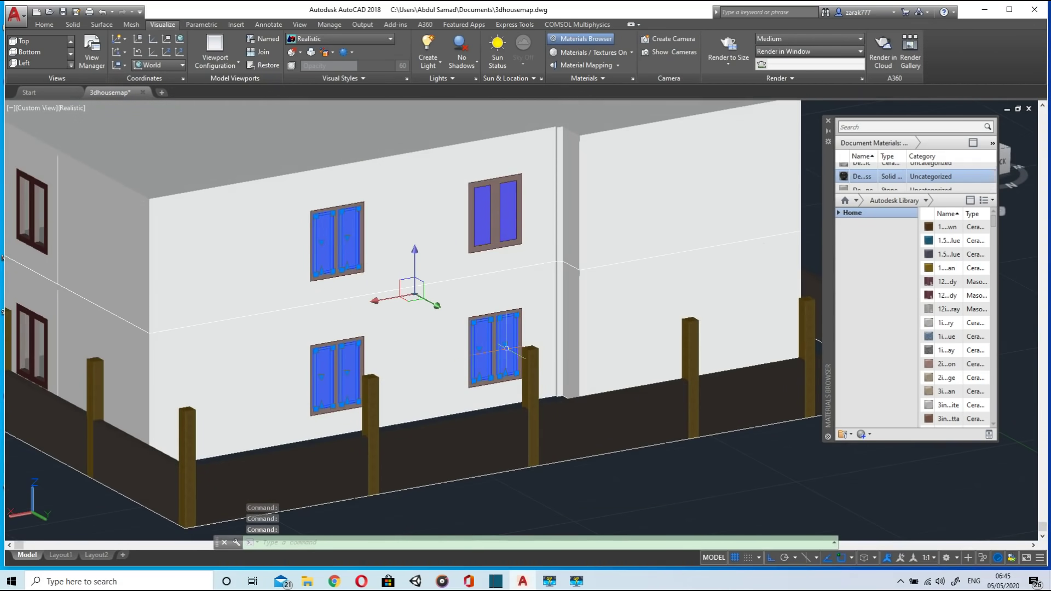
left_click(507, 216)
left_click(482, 220)
left_click(847, 178)
Step: Save the drawing with the glazed windows
scroll(664, 308, "down", 4)
middle_click_drag(664, 308, 864, 296, "shift")
left_click(63, 13)
Step: Delete the leftover building models standing apart from the finished house
scroll(508, 330, "up", 4)
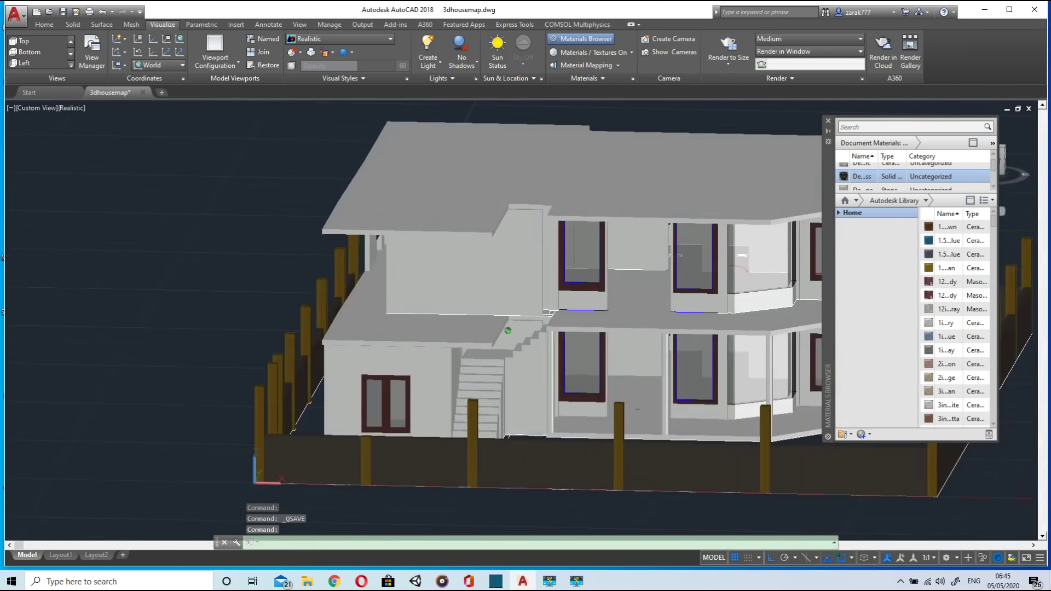
scroll(117, 287, "up", 5)
scroll(446, 258, "down", 12)
mouse_move(180, 231)
left_mouse_down()
mouse_move(385, 269)
mouse_move(216, 306)
left_mouse_up()
key("Delete")
left_click_drag(252, 218, 353, 315)
key("Delete")
Step: Erase the remaining small loose solids standing apart from the house
mouse_move(317, 226)
left_mouse_down()
mouse_move(386, 307)
mouse_move(348, 320)
left_mouse_up()
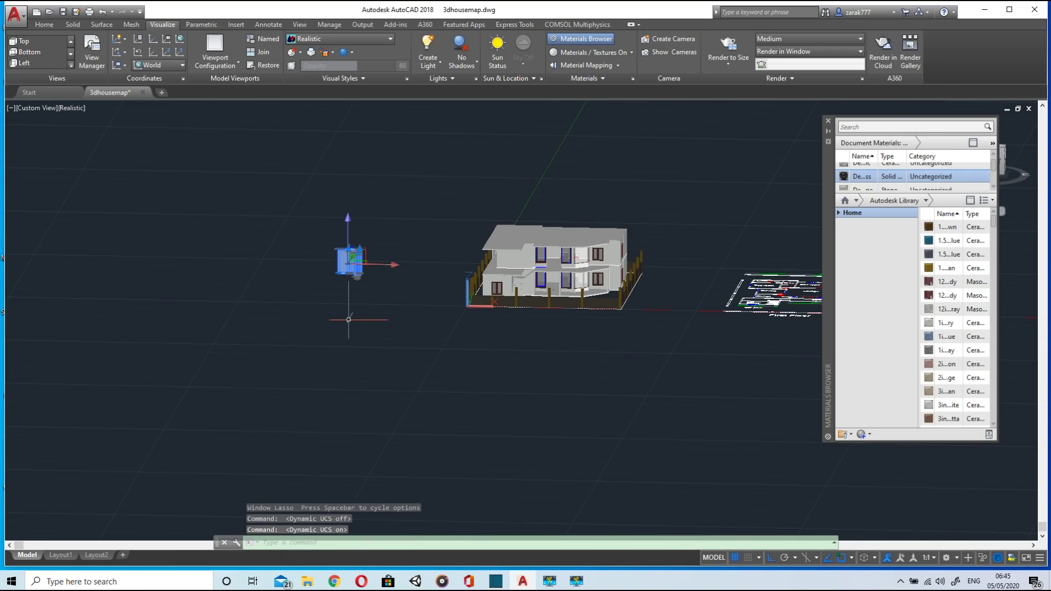
key("Escape")
scroll(348, 248, "up", 4)
left_click_drag(287, 223, 305, 371)
left_click(347, 289)
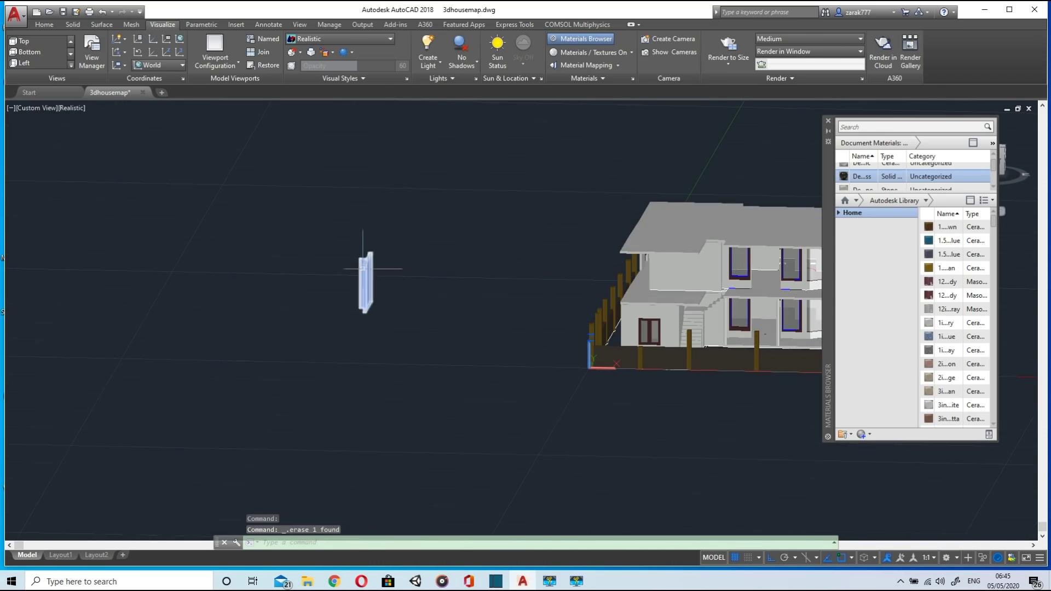
key("Delete")
Step: Delete the 2D first-floor plan drawing beside the house model
scroll(391, 298, "down", 4)
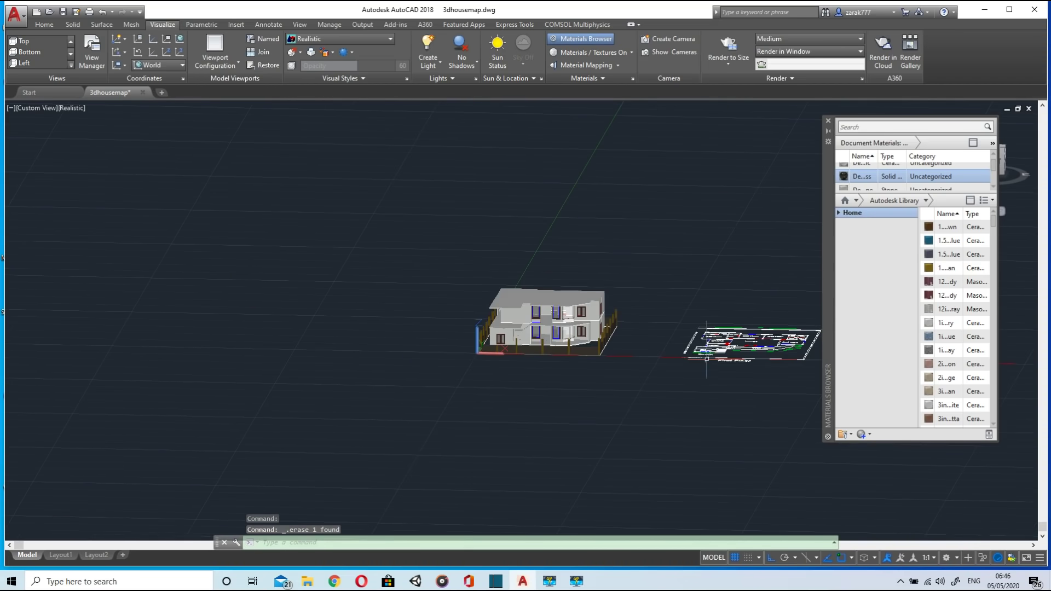
middle_click_drag(706, 359, 368, 366)
mouse_move(556, 282)
left_mouse_down()
mouse_move(387, 429)
mouse_move(684, 357)
left_mouse_up()
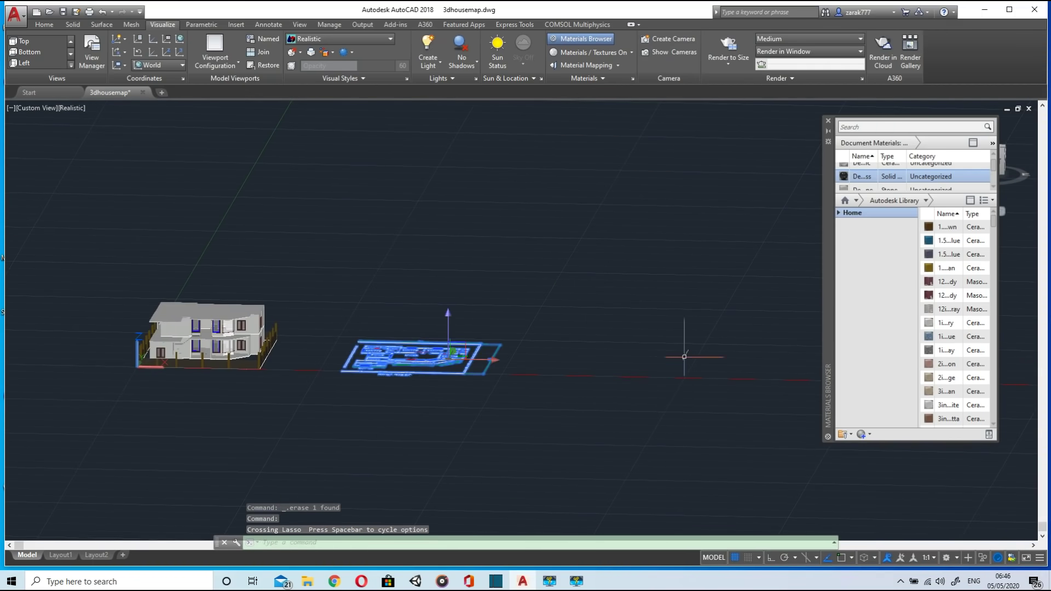
key("Delete")
Step: Examine the house and its boundary wall from the front corner and from above
scroll(297, 351, "down", 2)
middle_click_drag(322, 347, 382, 347, "shift")
scroll(273, 350, "up", 5)
middle_click_drag(252, 353, 325, 359)
scroll(152, 346, "up", 2)
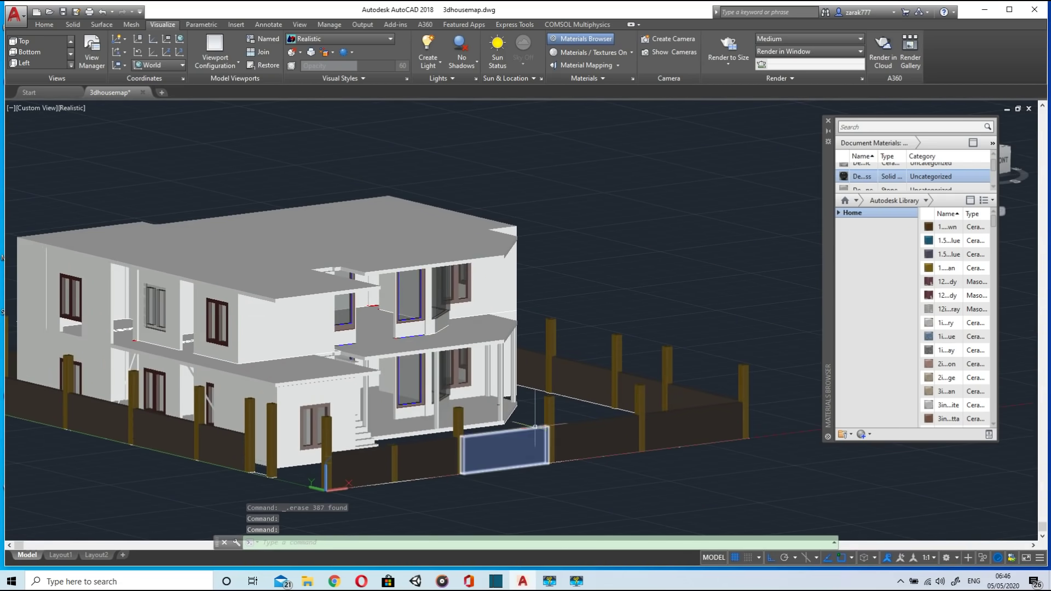
scroll(520, 438, "up", 4)
middle_click_drag(518, 446, 507, 371)
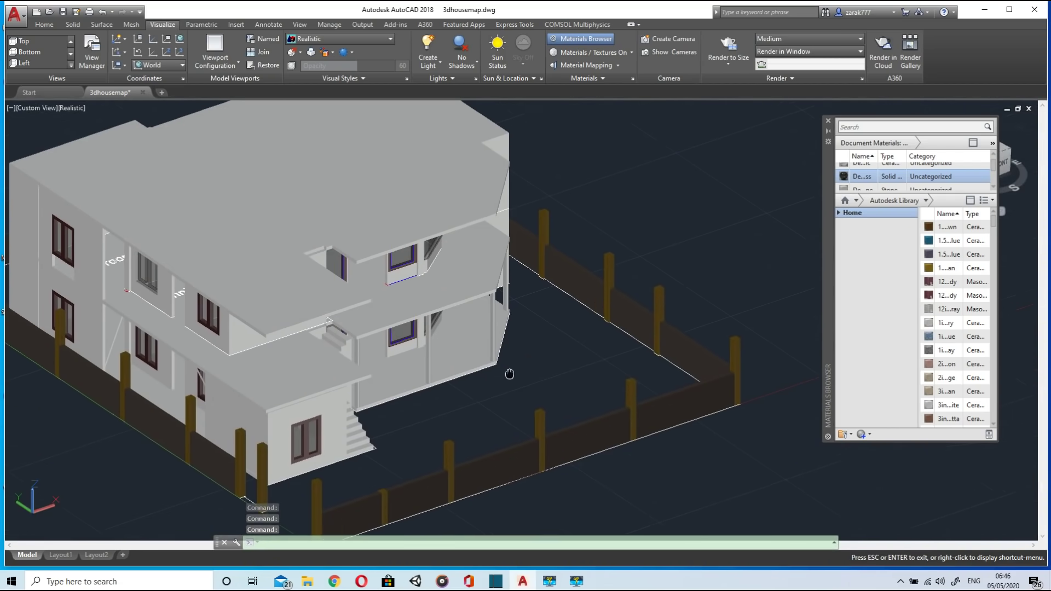
Step: Create a new Concrete material, check its preview options and close its editor
left_click(863, 435)
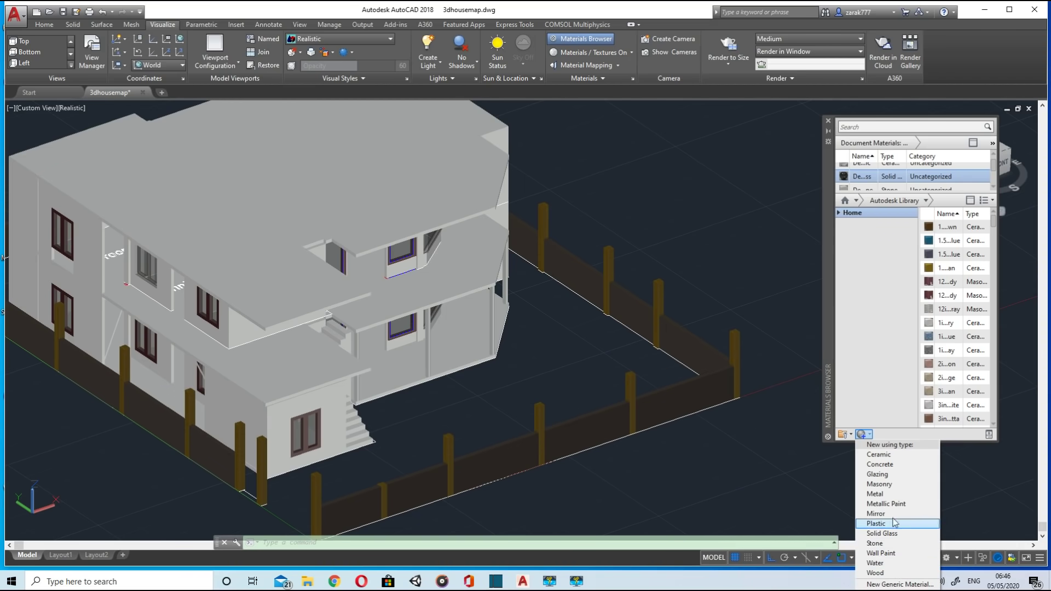
left_click(879, 464)
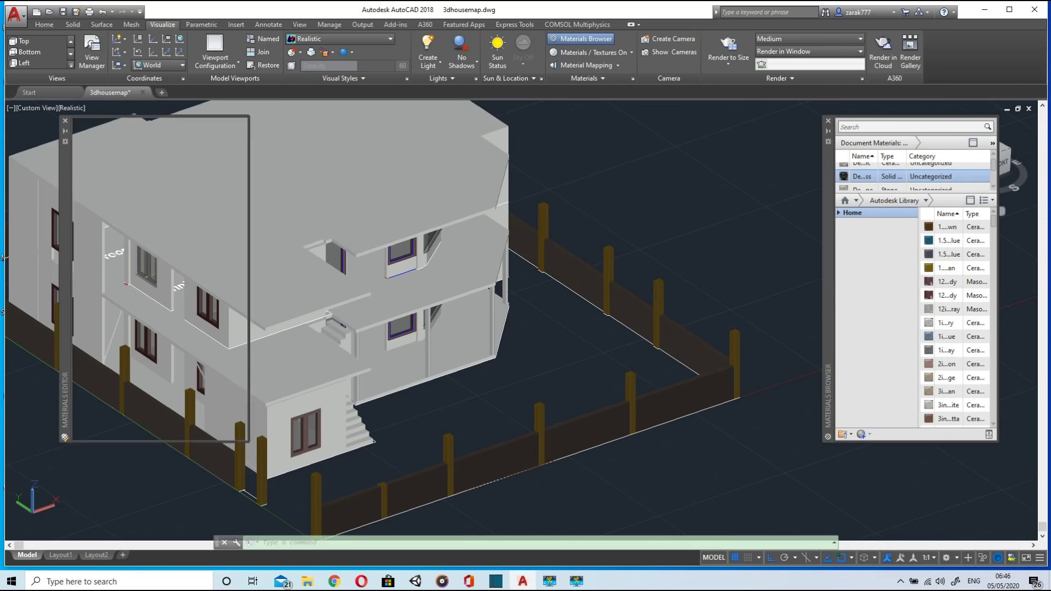
left_click(191, 183)
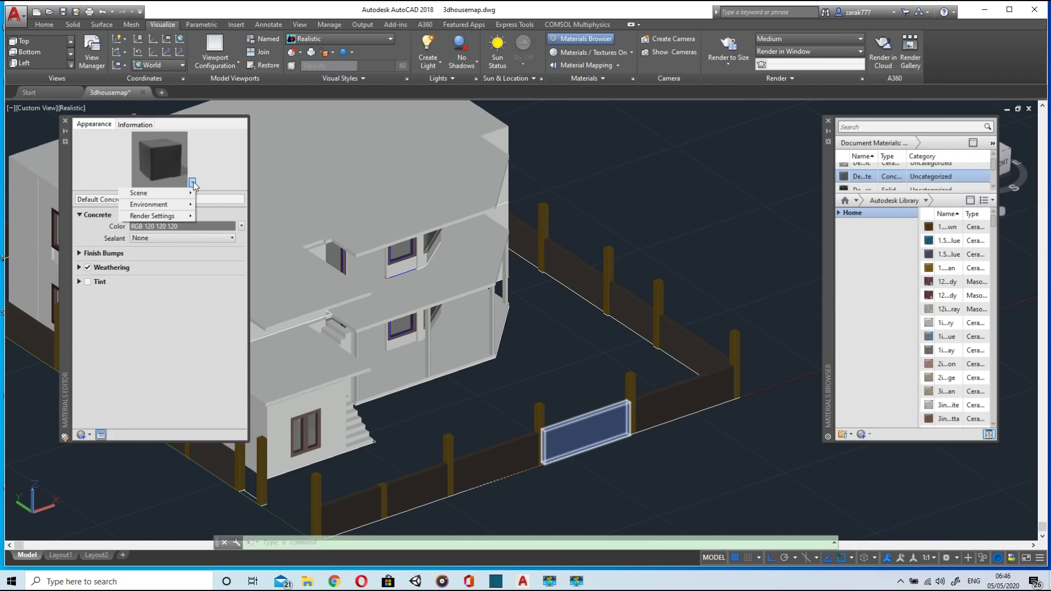
mouse_move(187, 196)
left_click(424, 399)
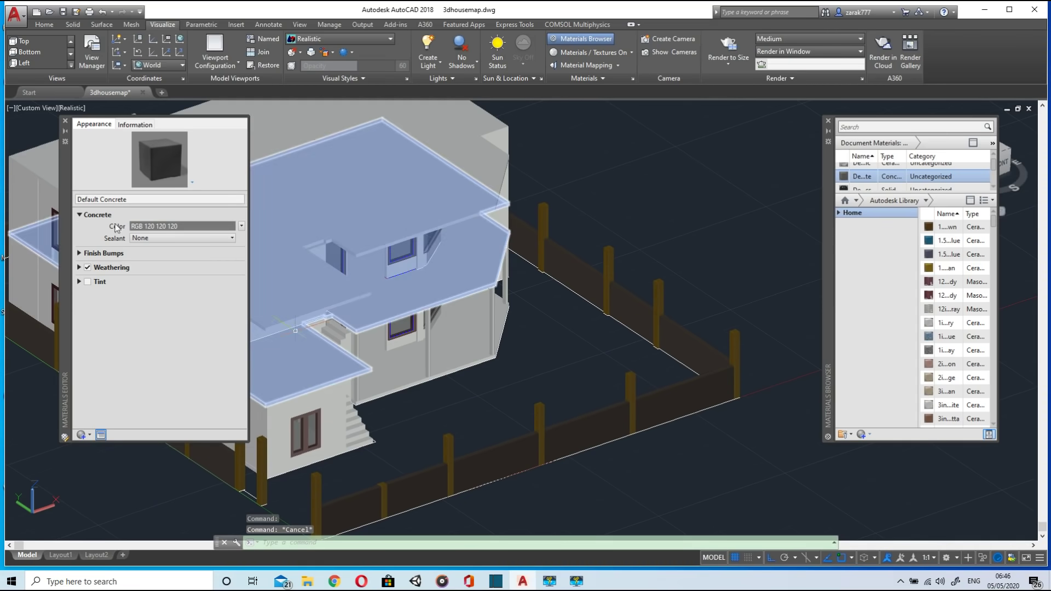
left_click(64, 120)
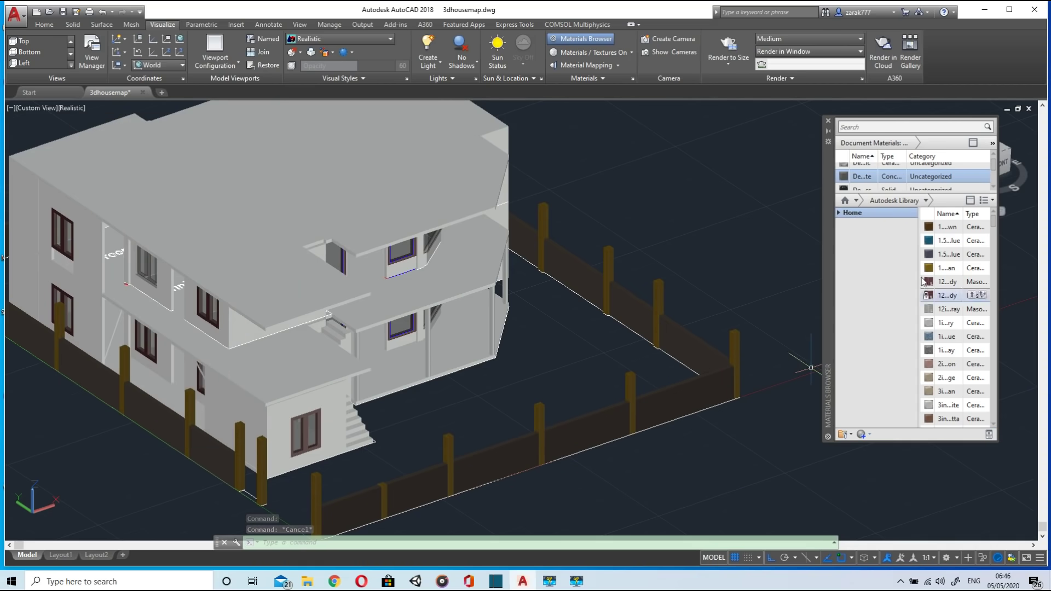
Step: Create a new Masonry material and check its type and preview options
left_click(868, 435)
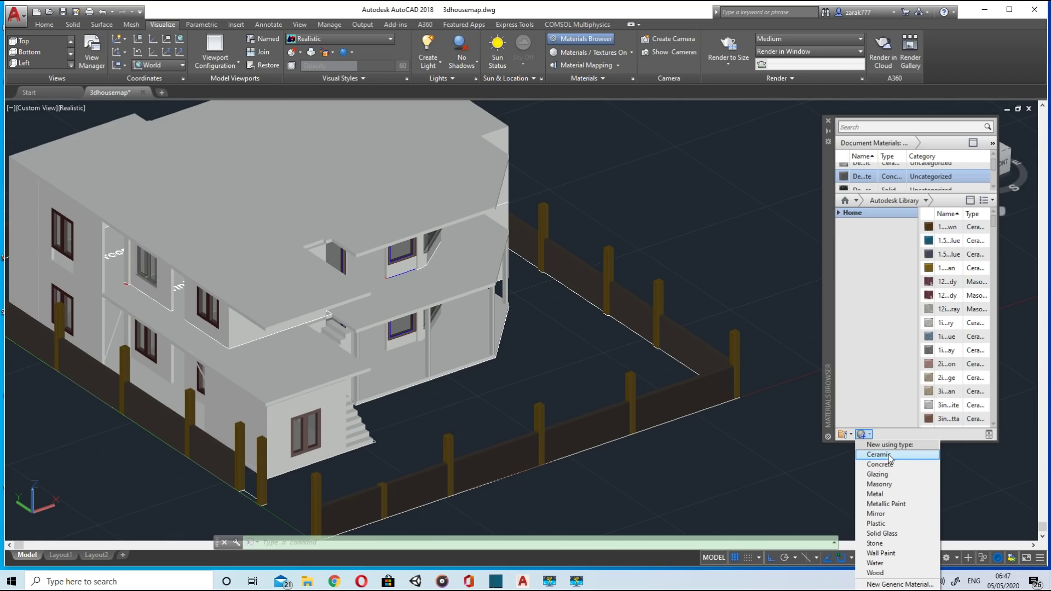
left_click(882, 484)
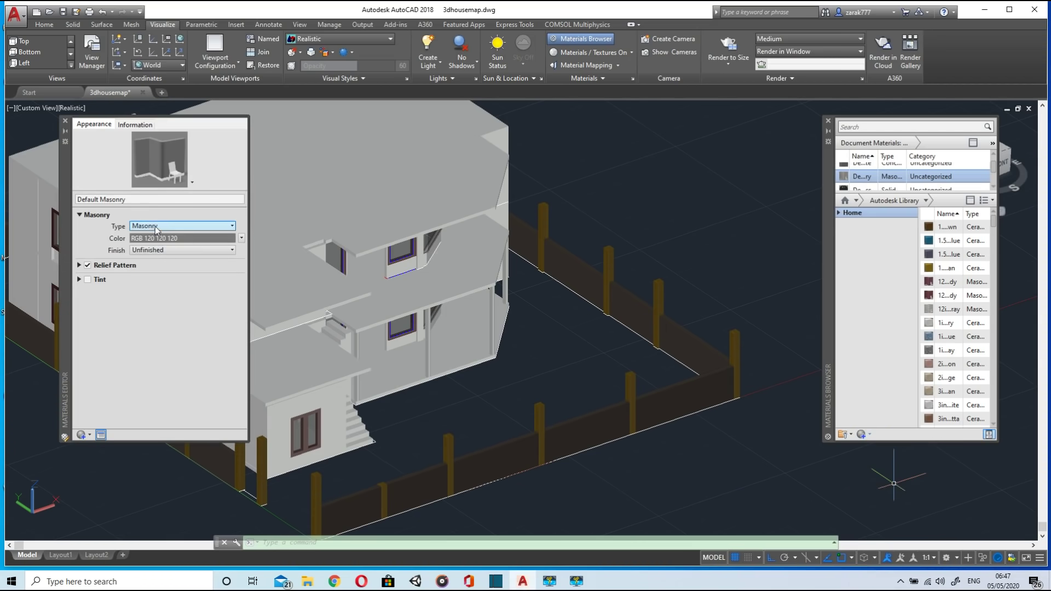
left_click(158, 226)
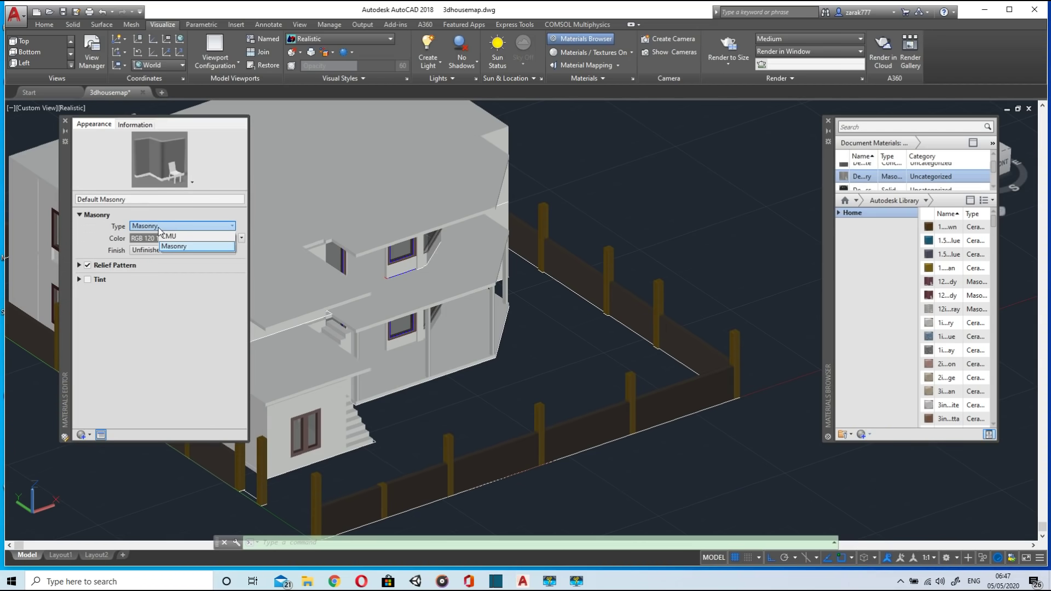
left_click(192, 182)
mouse_move(182, 199)
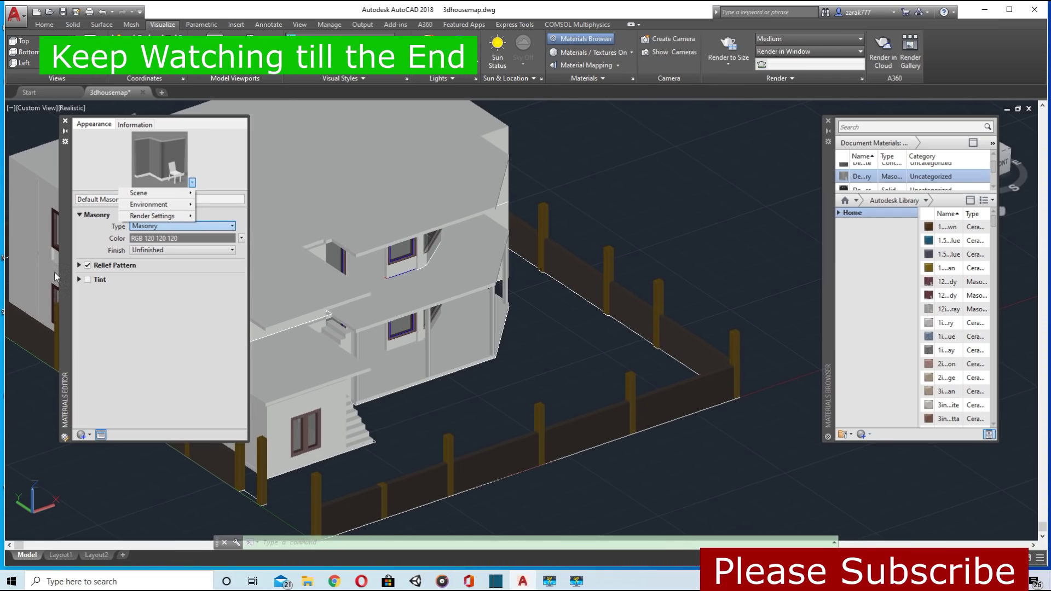
Step: Set the relief pattern of the masonry material to Tiles
left_click(78, 266)
left_click(79, 266)
left_click(241, 277)
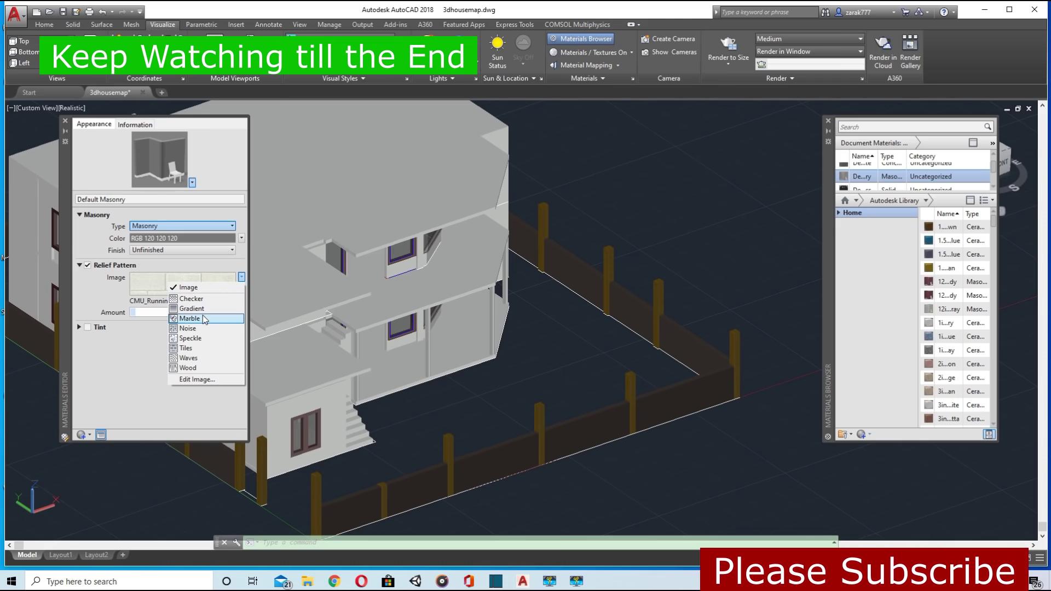
left_click(192, 348)
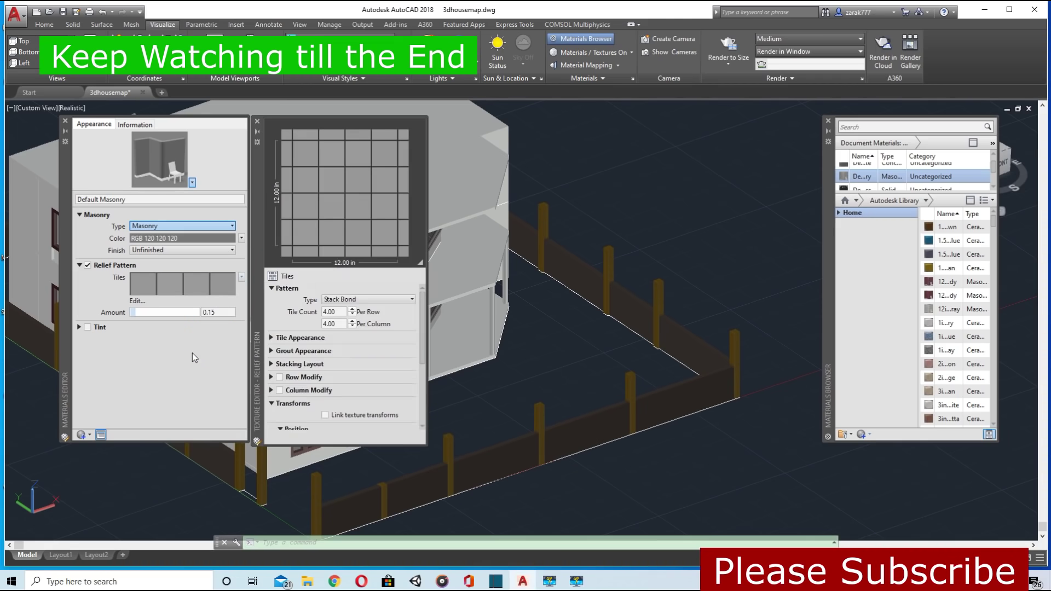